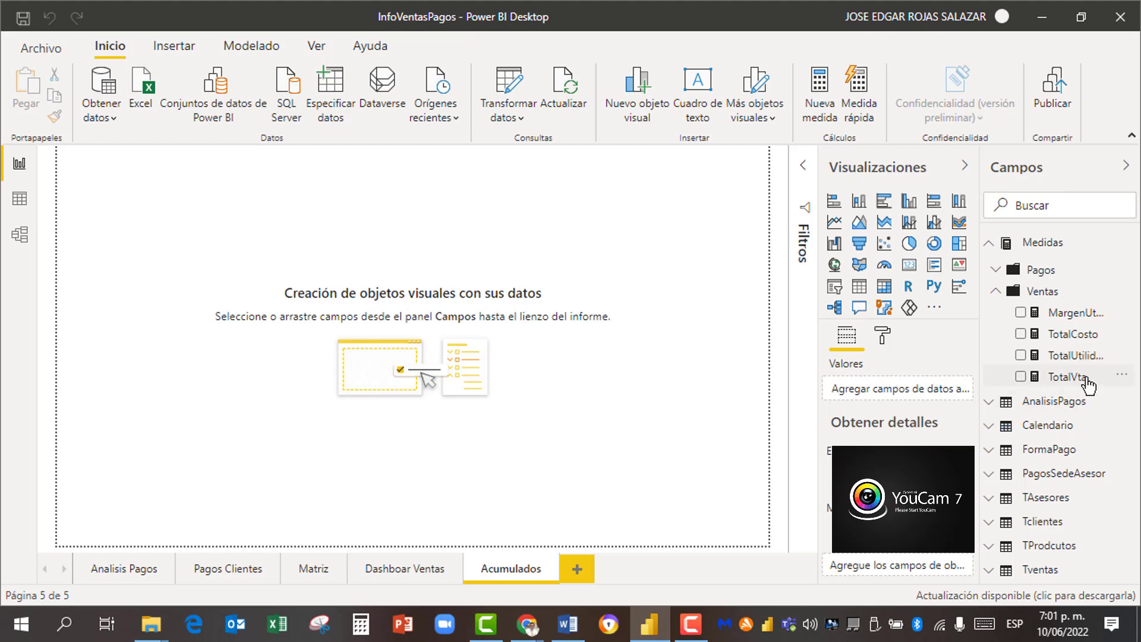
Step: Review the DAX formulas behind the TotalVta measure and the Calendario table in the report view
left_click(1086, 380)
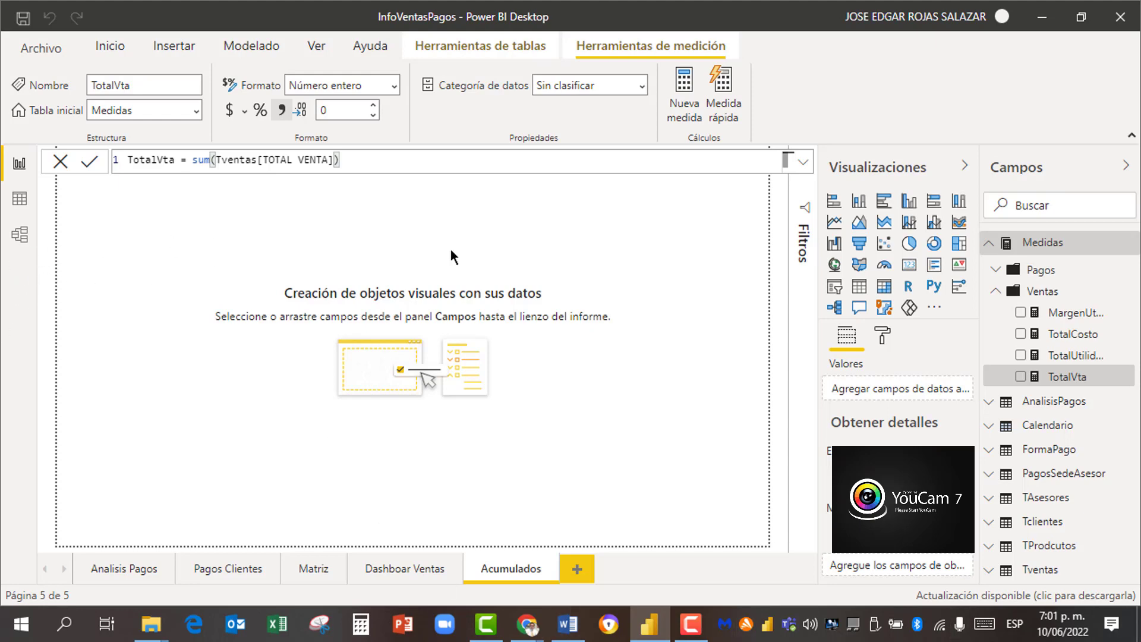
left_click(989, 247)
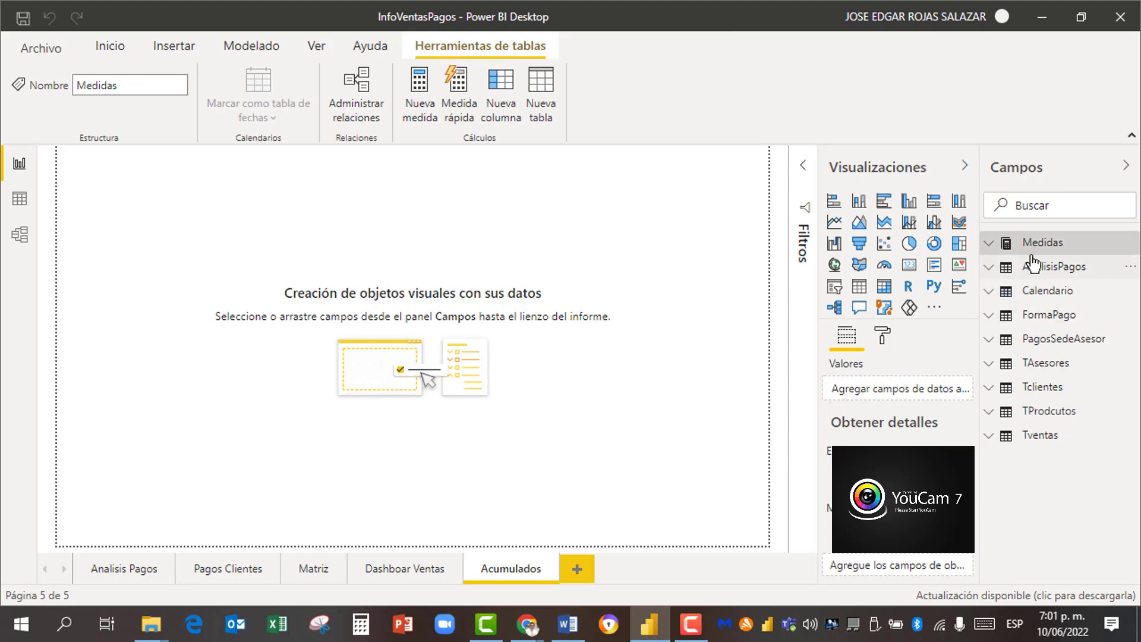
left_click(1058, 293)
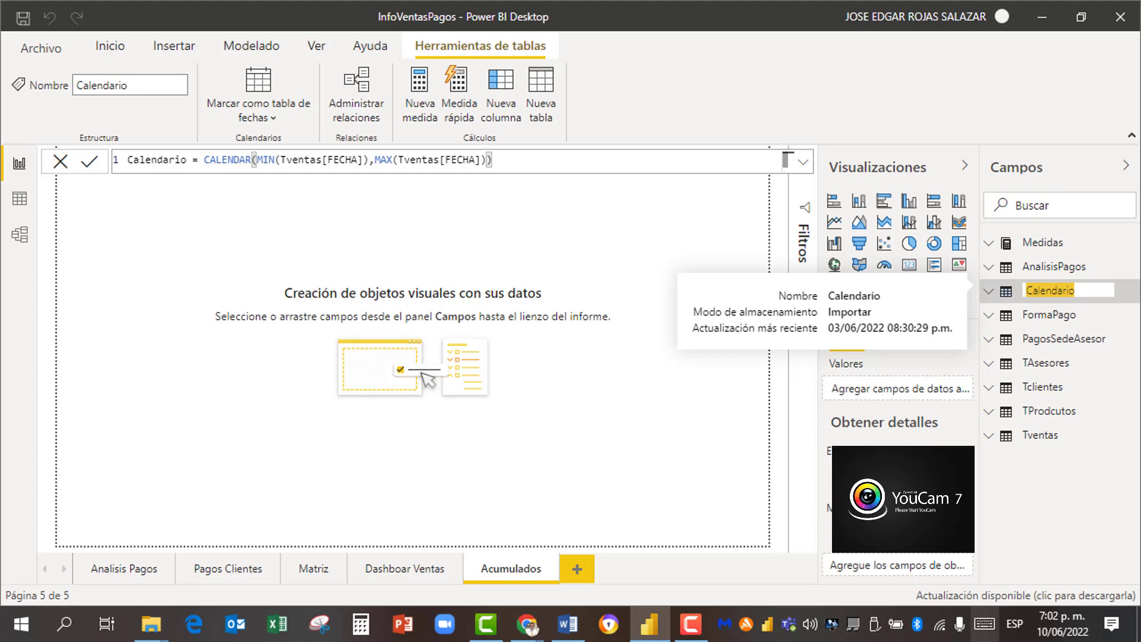
left_click(905, 575)
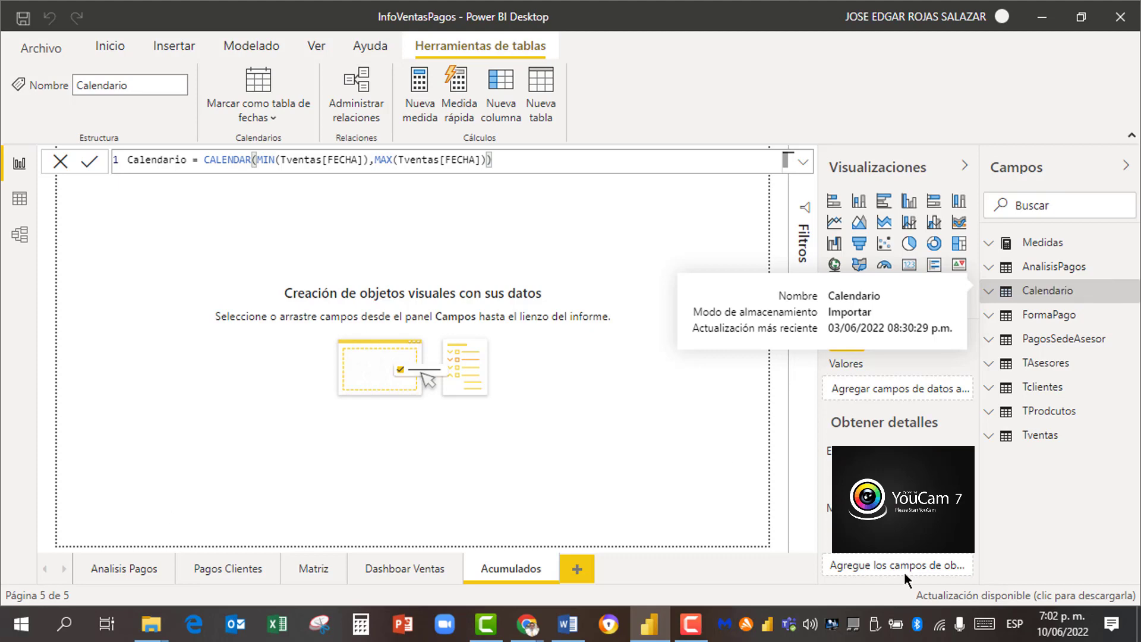
left_click(543, 230)
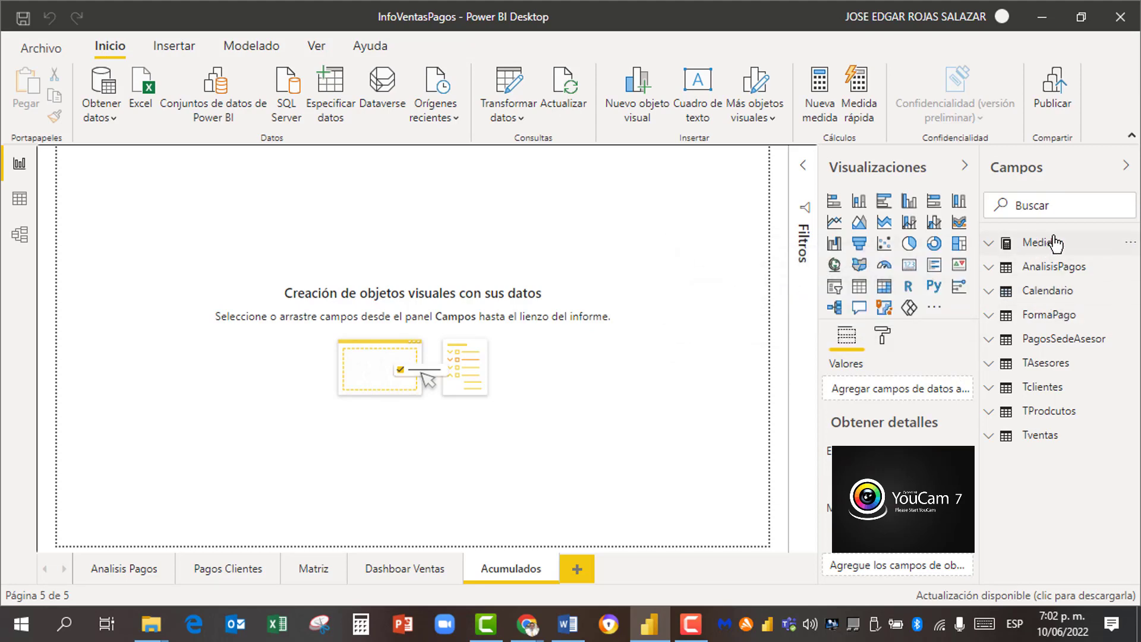
left_click(1044, 291)
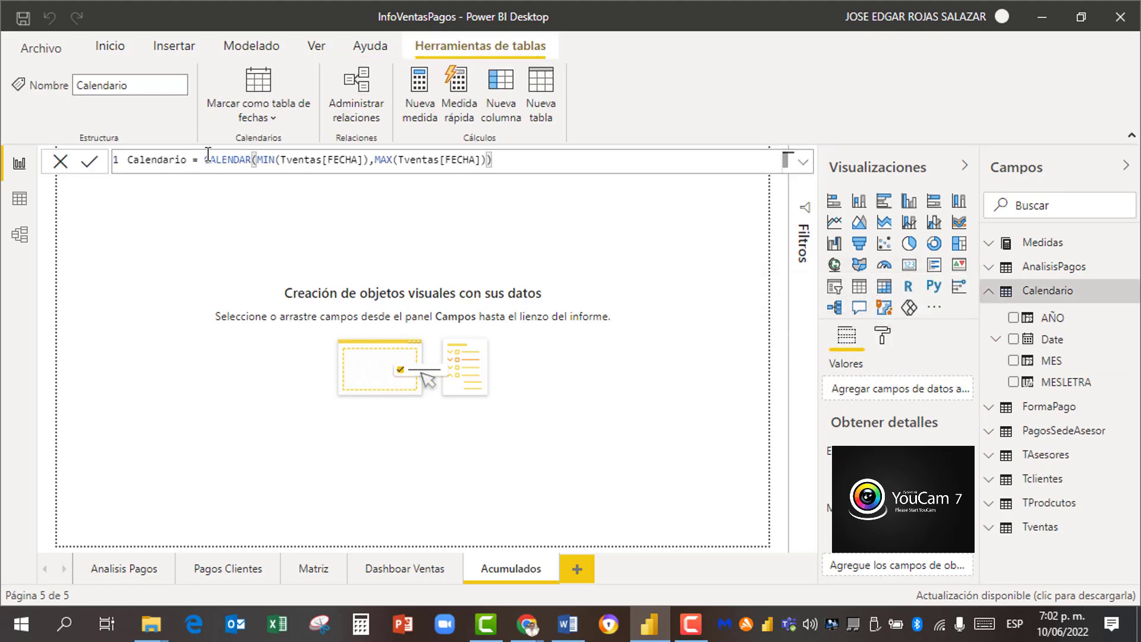
Step: Inspect the Calendario table's data and the formulas of its AÑO, MES and MESLETRA columns
left_click(19, 200)
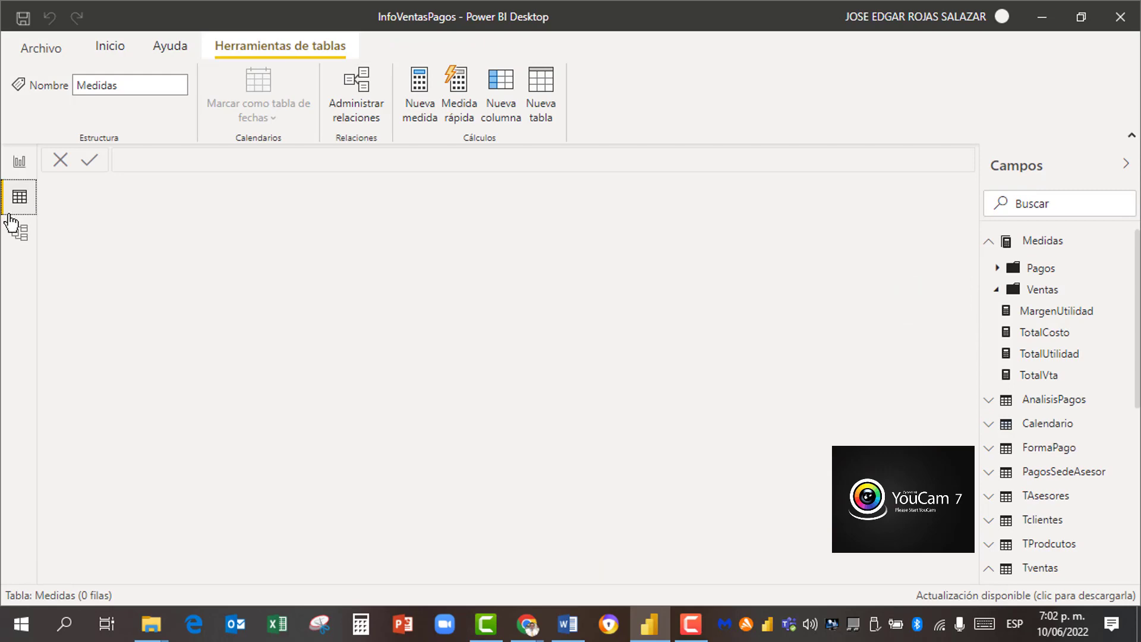
left_click(988, 243)
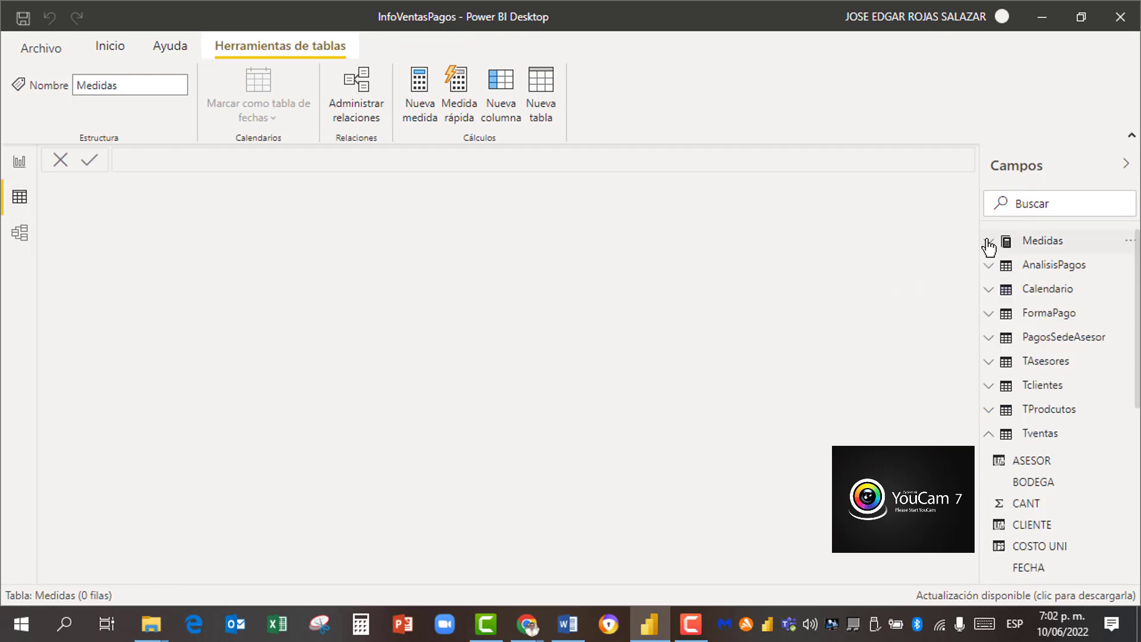
left_click(1038, 293)
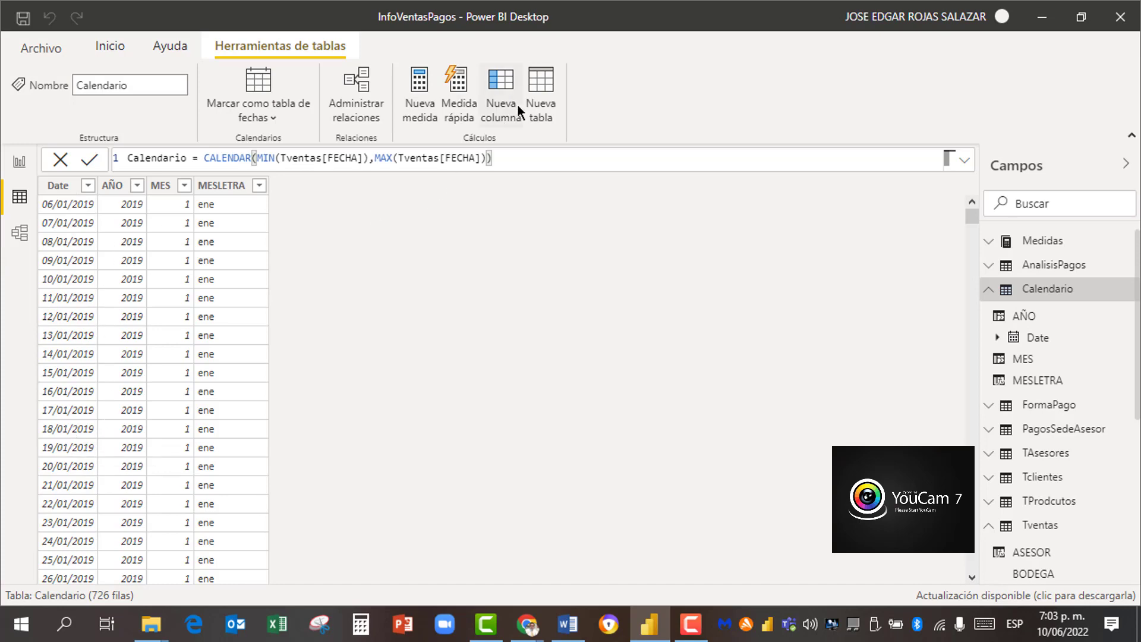
left_click(143, 221)
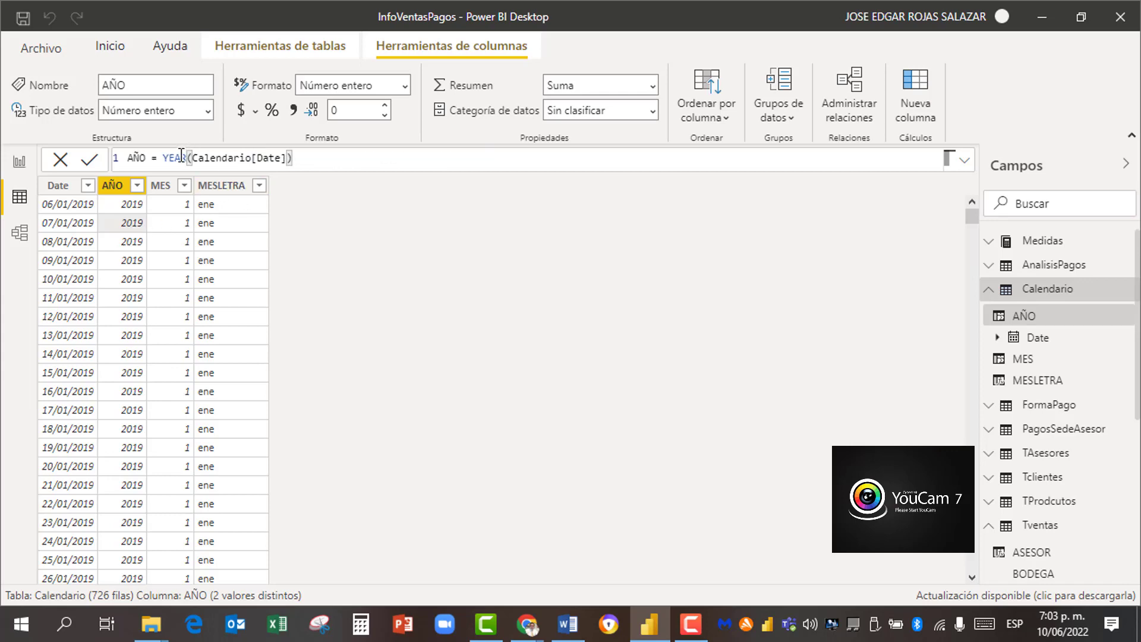
left_click(177, 213)
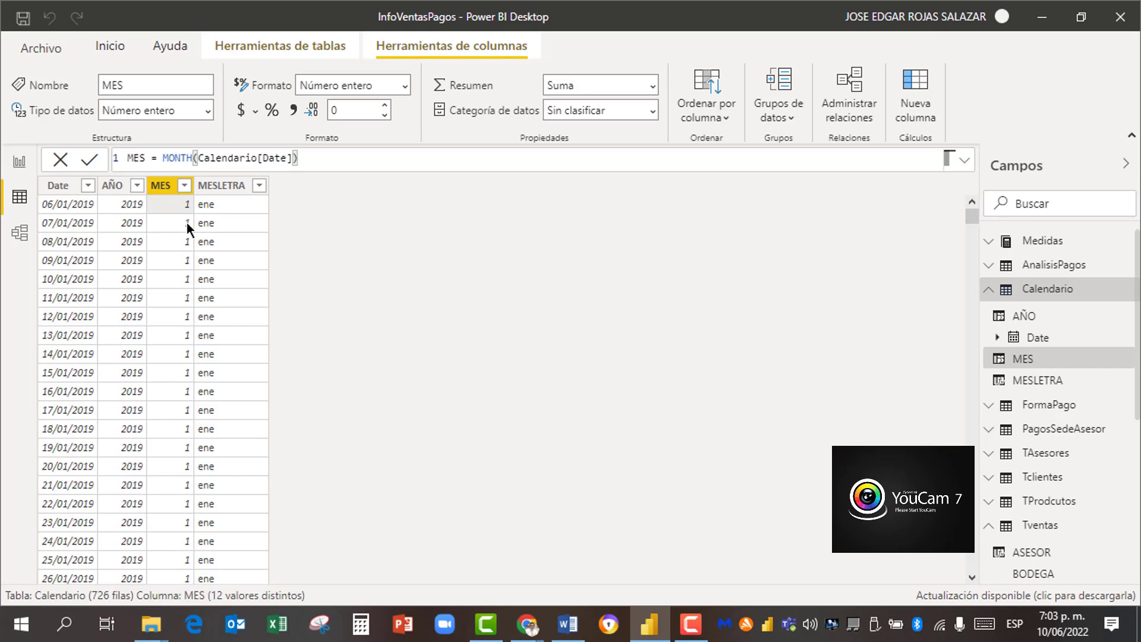
left_click(229, 202)
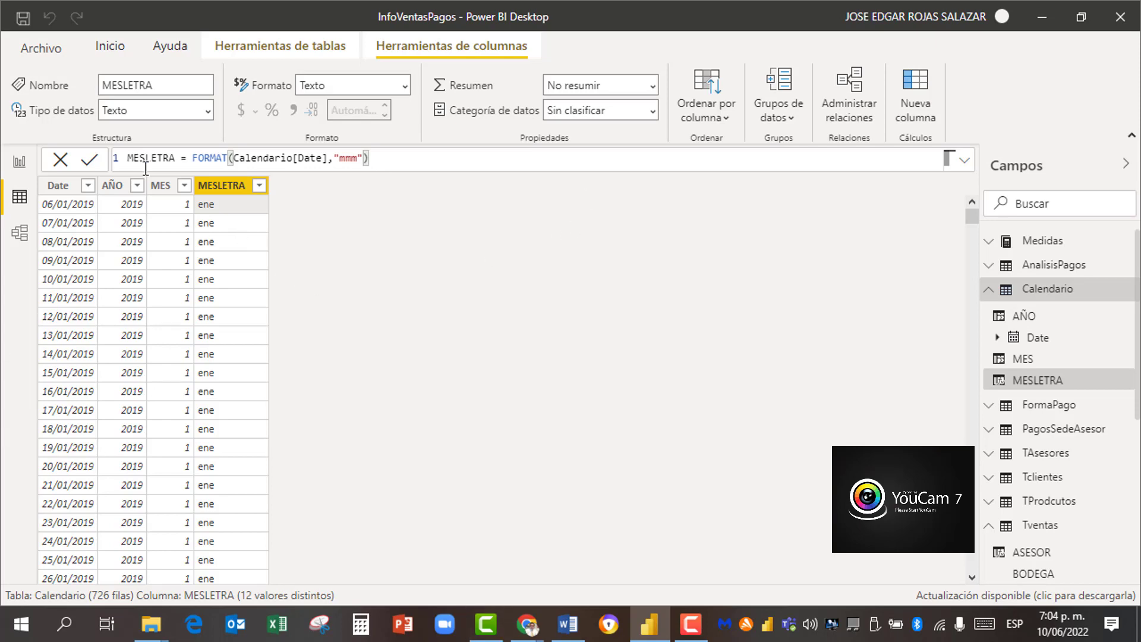
Step: Inspect the relationship between the Tventas and Calendario tables in the model diagram, and return to the table data
left_click(20, 233)
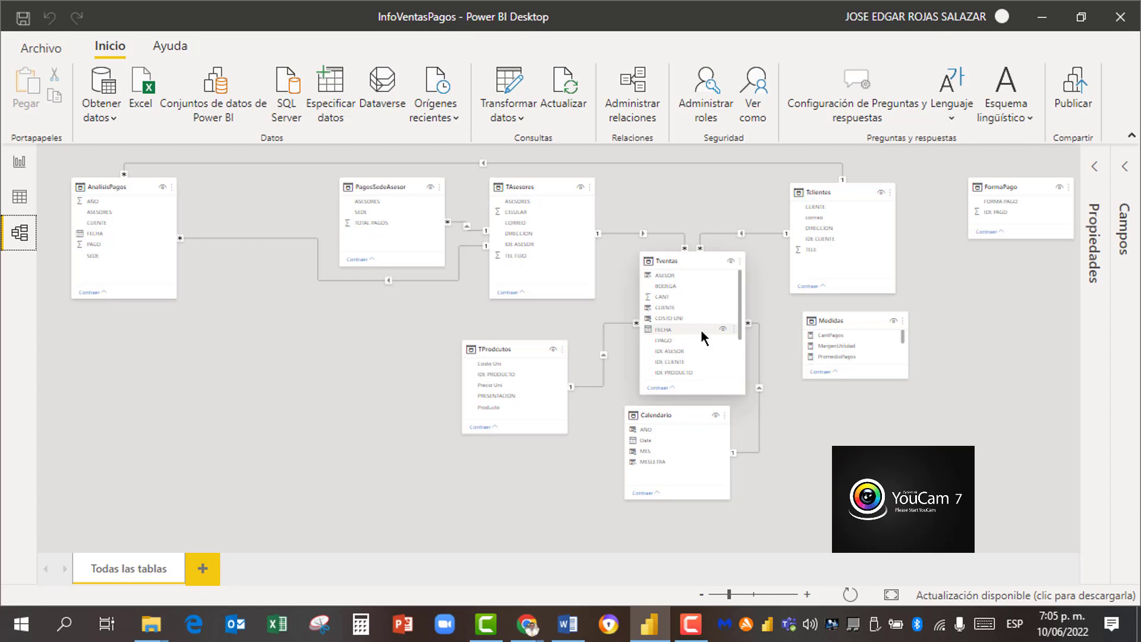
left_click(21, 199)
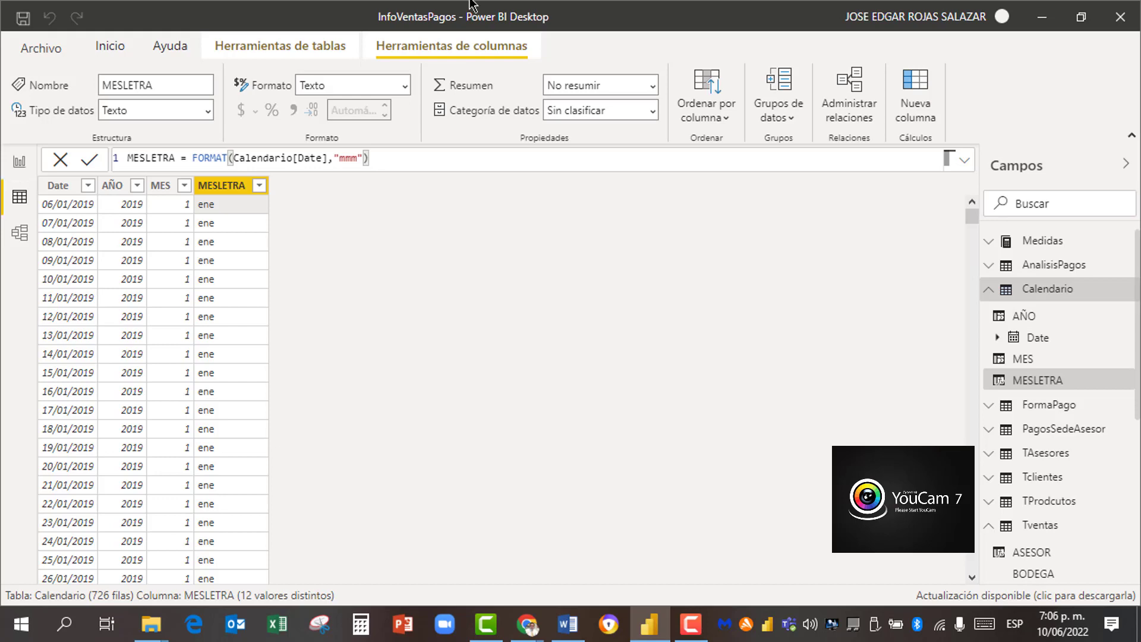
left_click(989, 265)
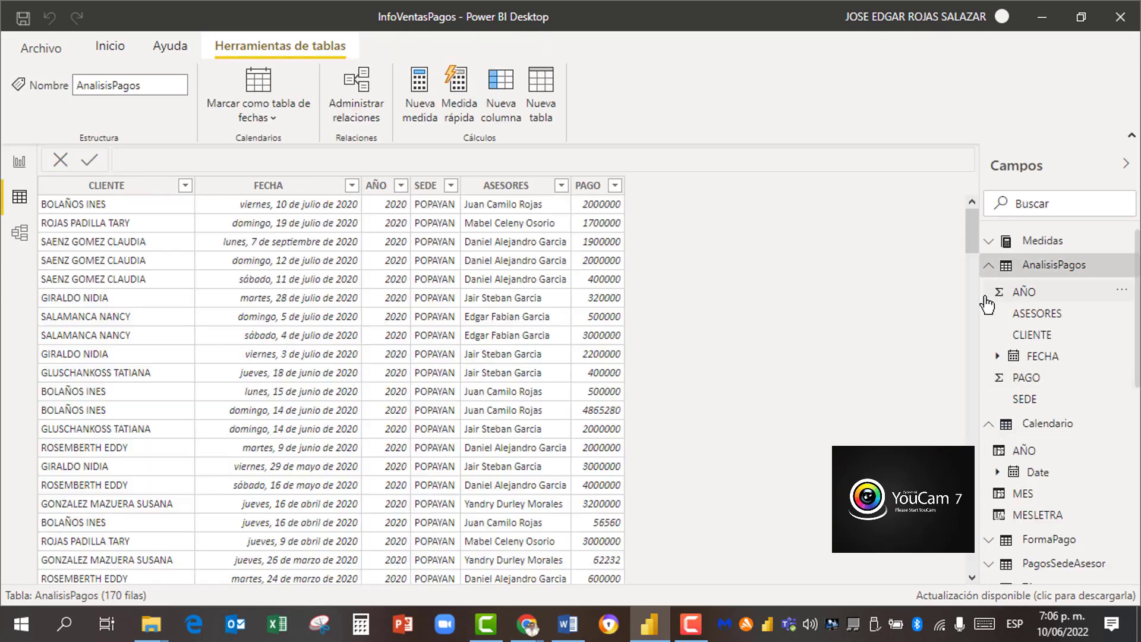
left_click(989, 265)
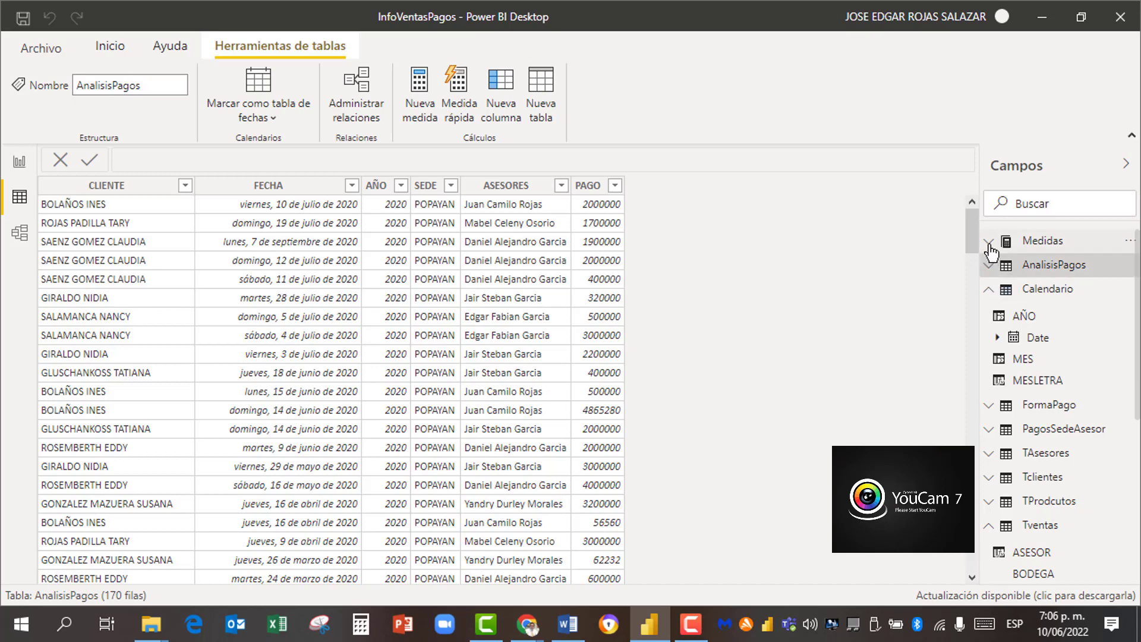
Step: Check the formula of the TotalVta measure in the Medidas table from the data view
left_click(989, 242)
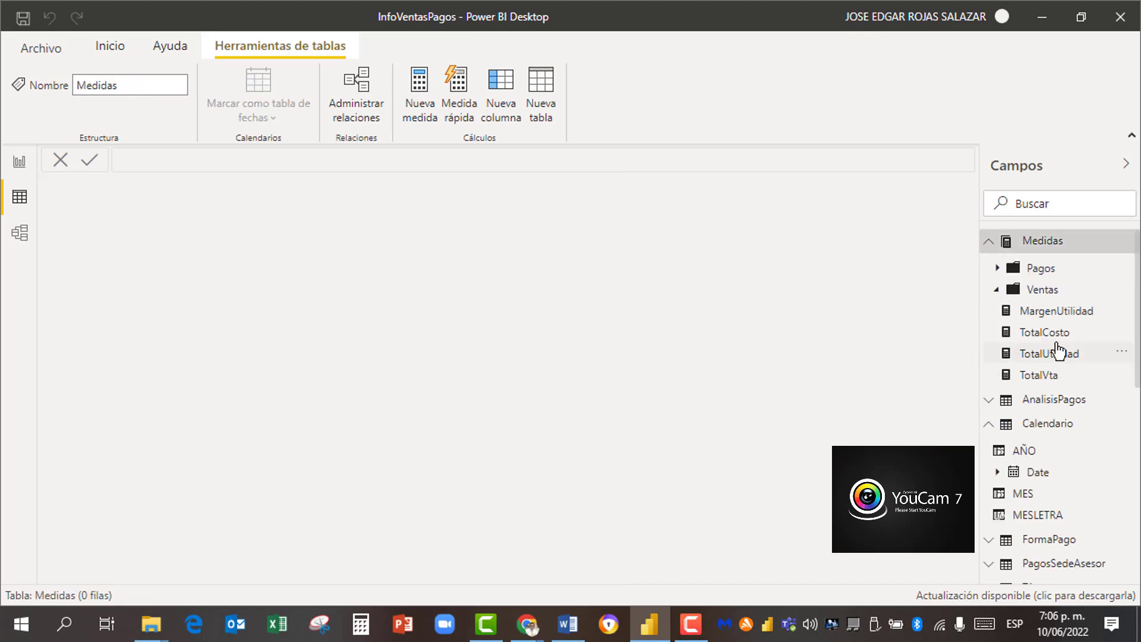
left_click(1051, 379)
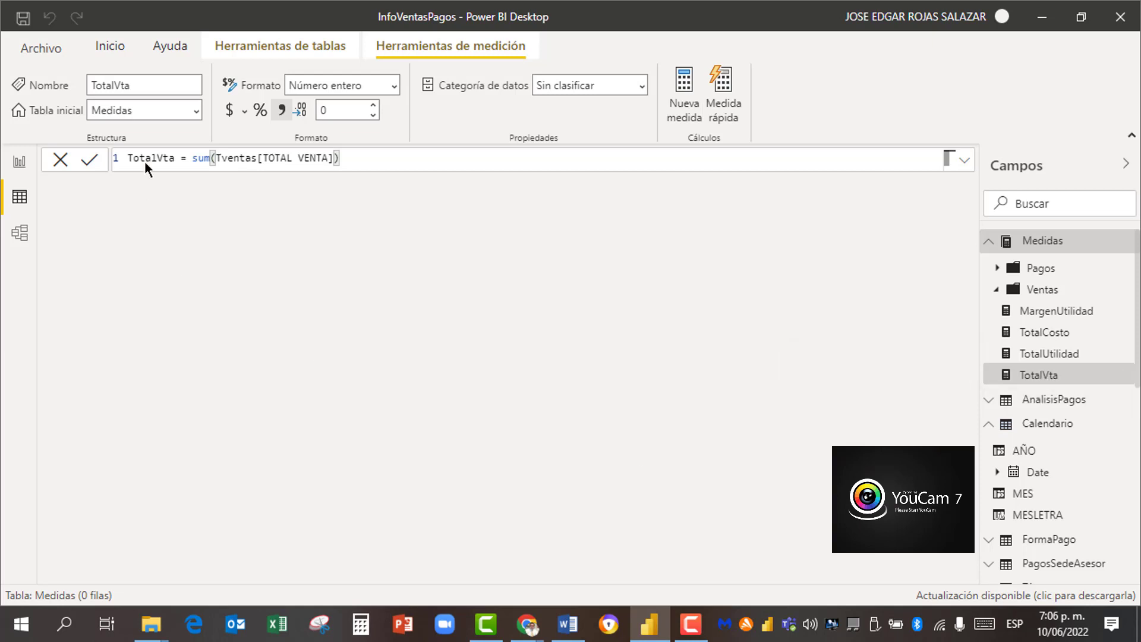
left_click(1044, 244)
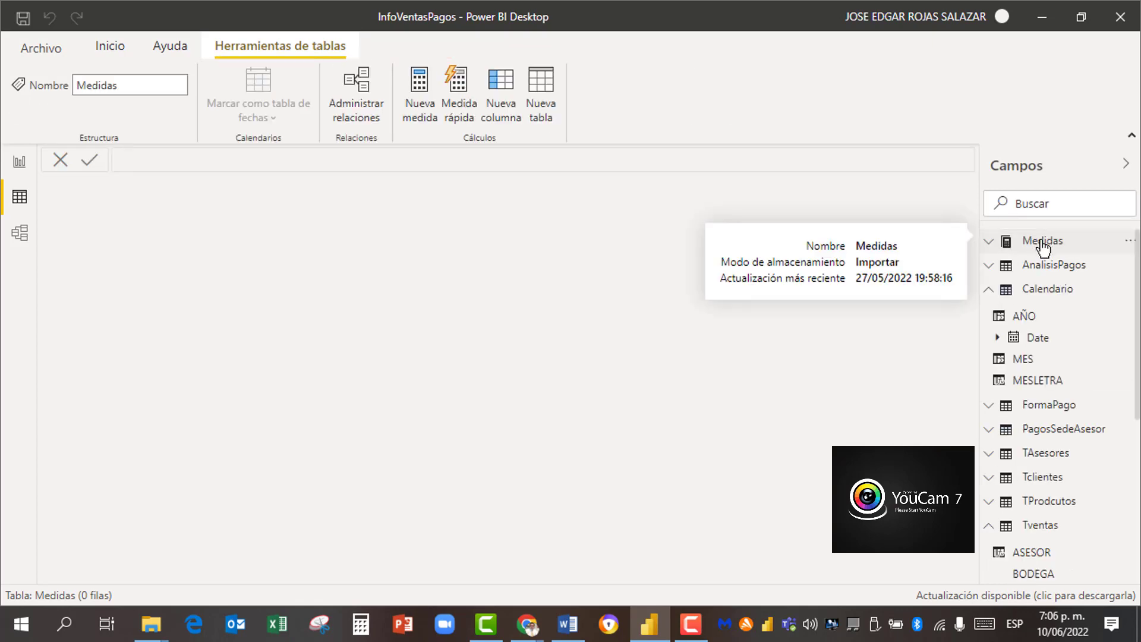
Step: Create a new measure in the Medidas table named AcumXaño and enlarge the formula text
right_click(1044, 246)
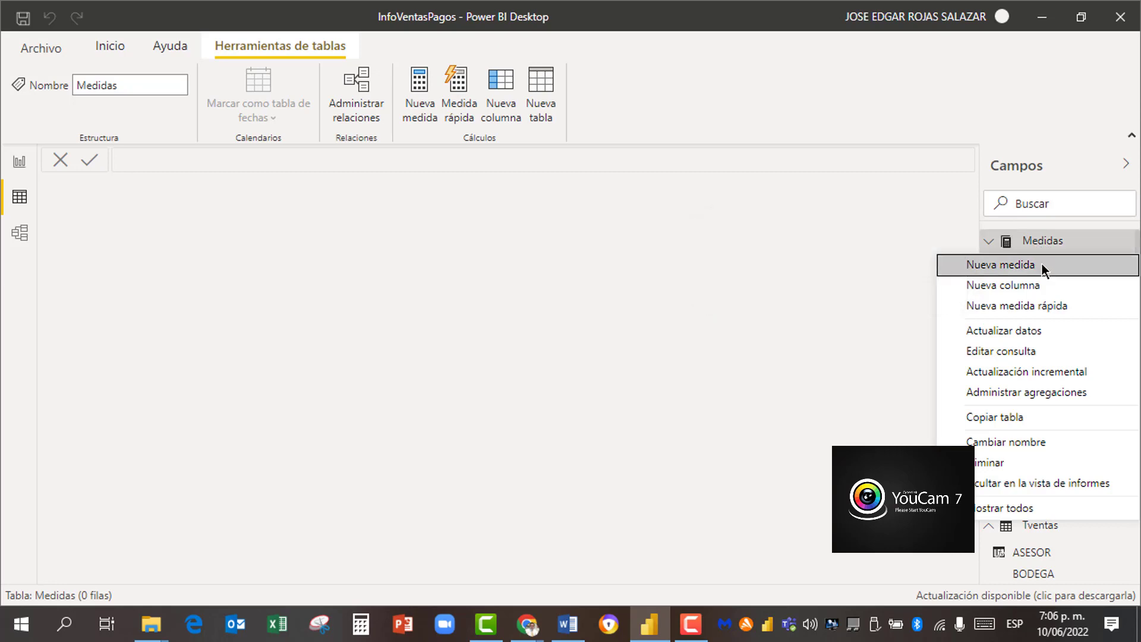
left_click(1041, 265)
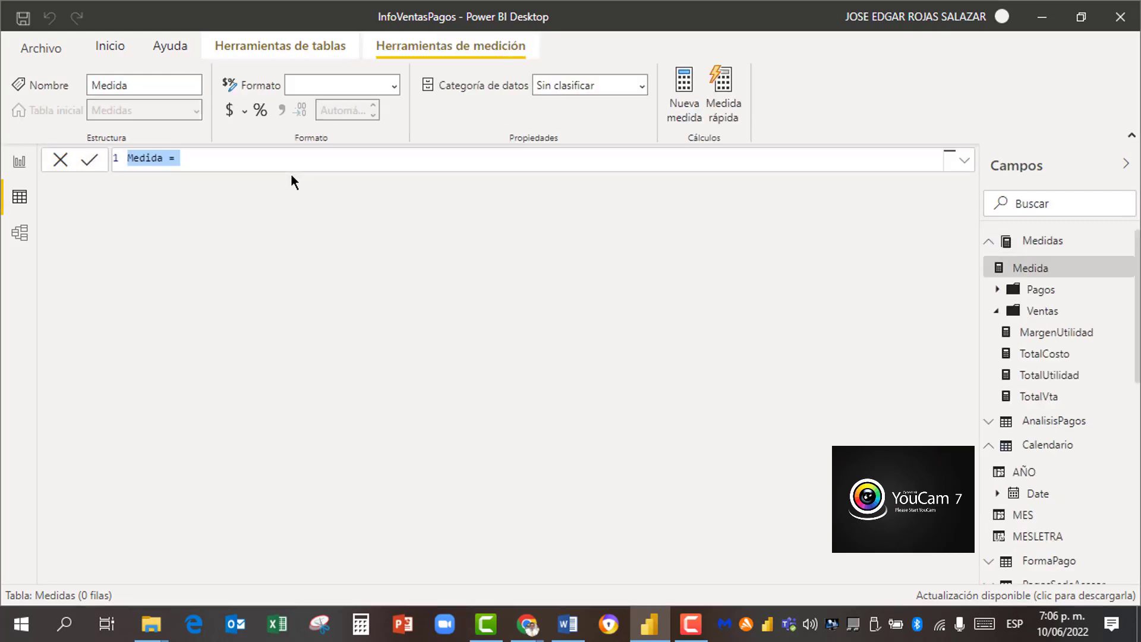
key("BackSpace")
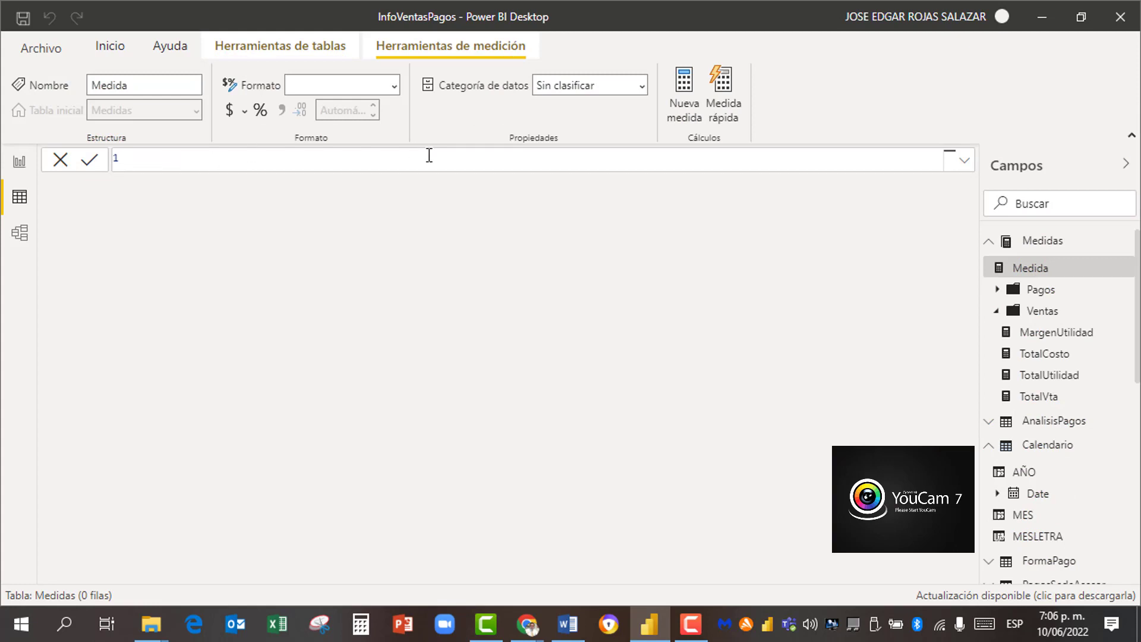
type("AcumXaño=")
scroll(197, 164, "up", 3, "ctrl")
scroll(269, 167, "up", 4, "ctrl")
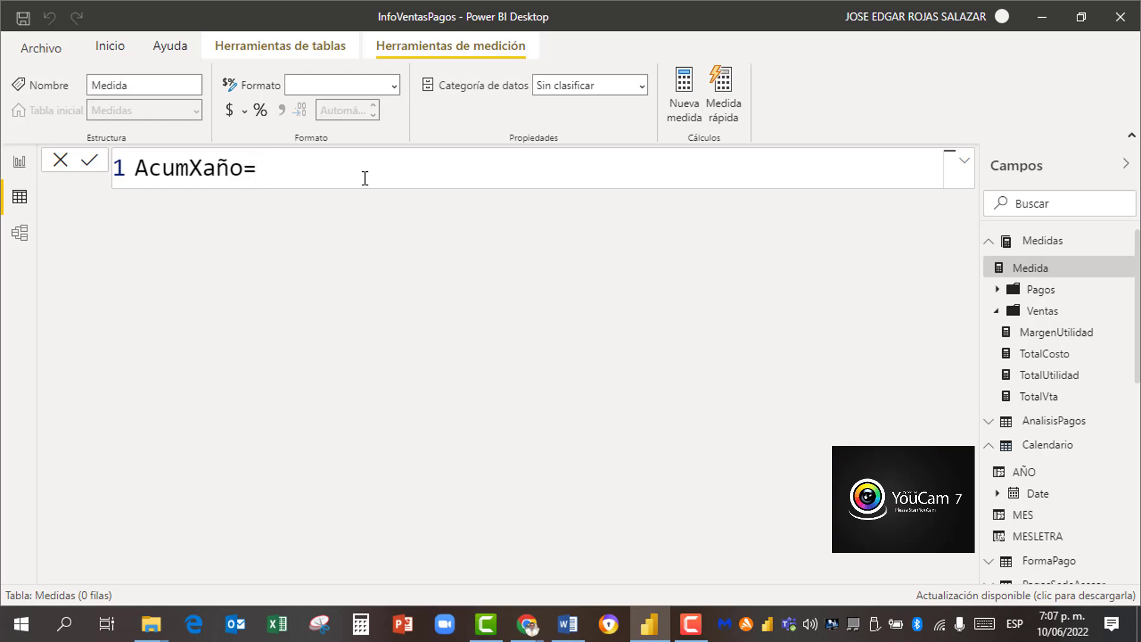
Step: Insert the TOTALYTD function as the AcumXaño measure's calculation
type("tot")
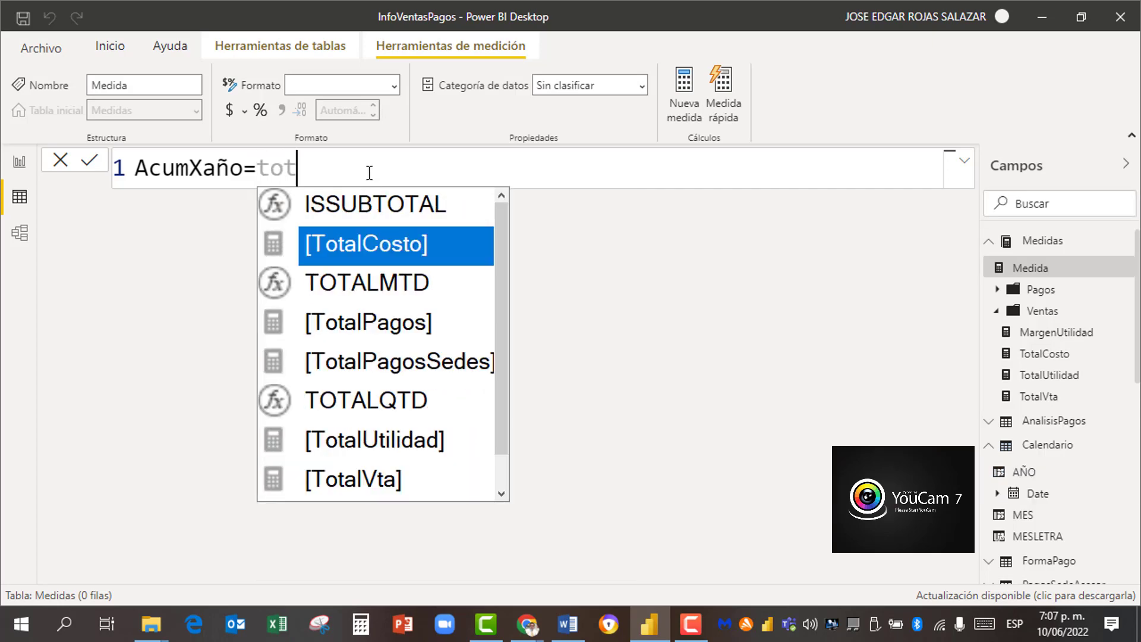
type("a")
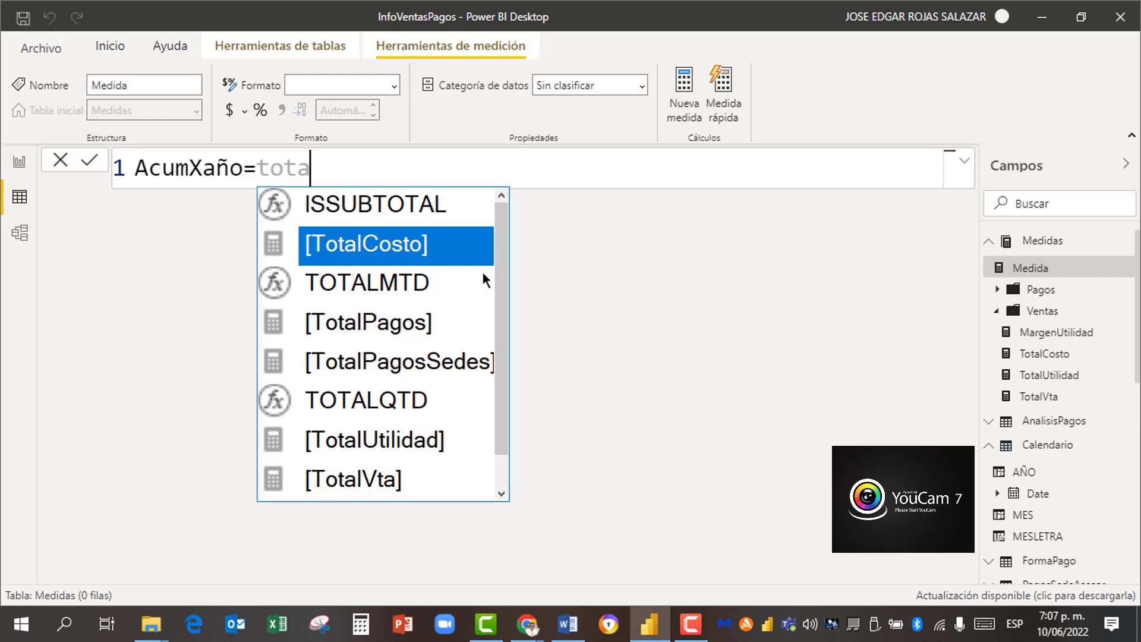
left_click_drag(500, 262, 501, 323)
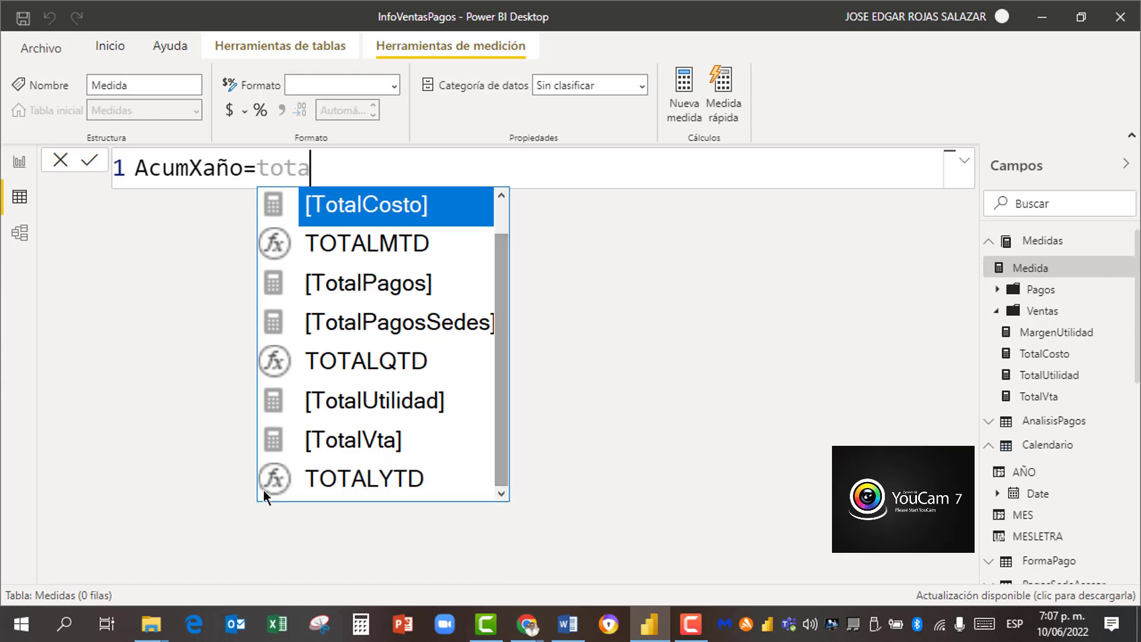
double_click(353, 475)
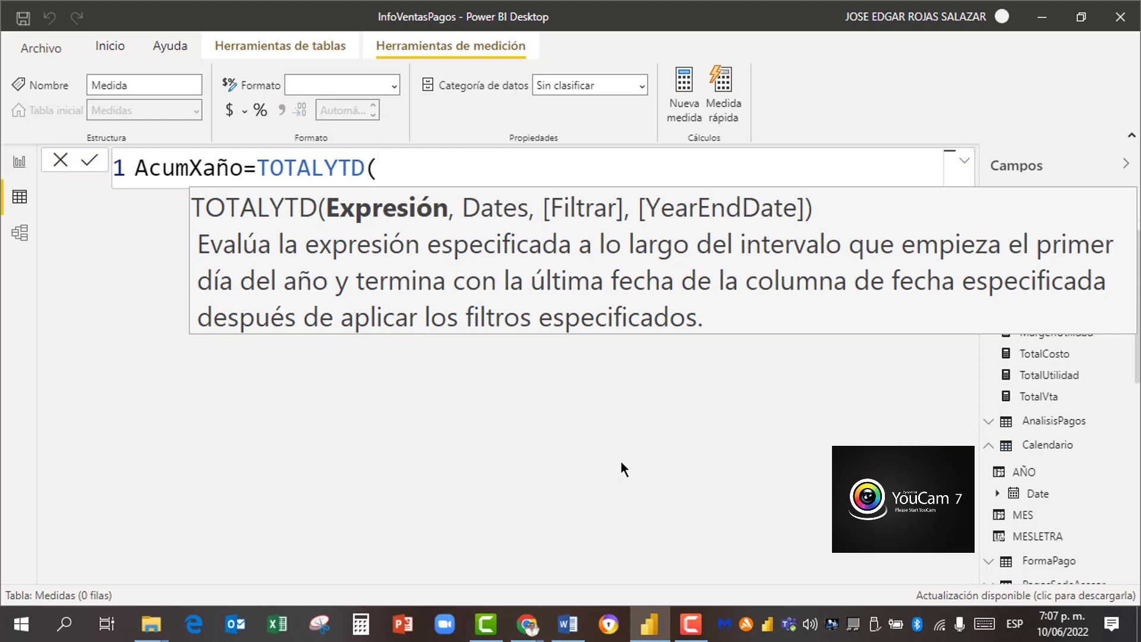
Step: Set the [TotalVta] measure as the expression argument of TOTALYTD
type("[")
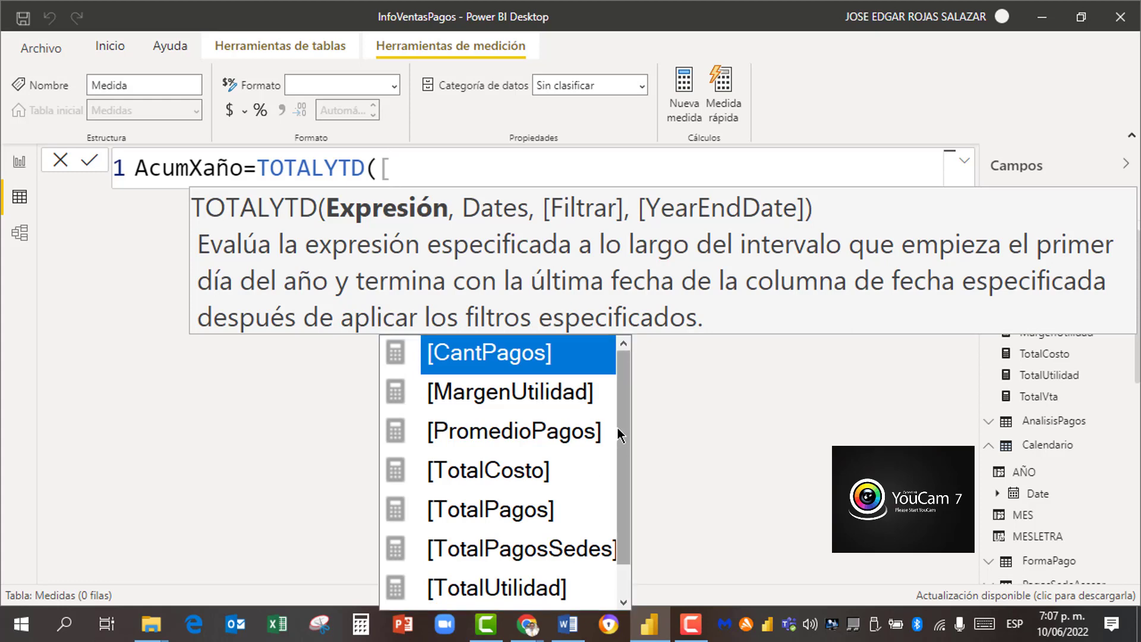
scroll(624, 464, "down", 1)
key("Escape")
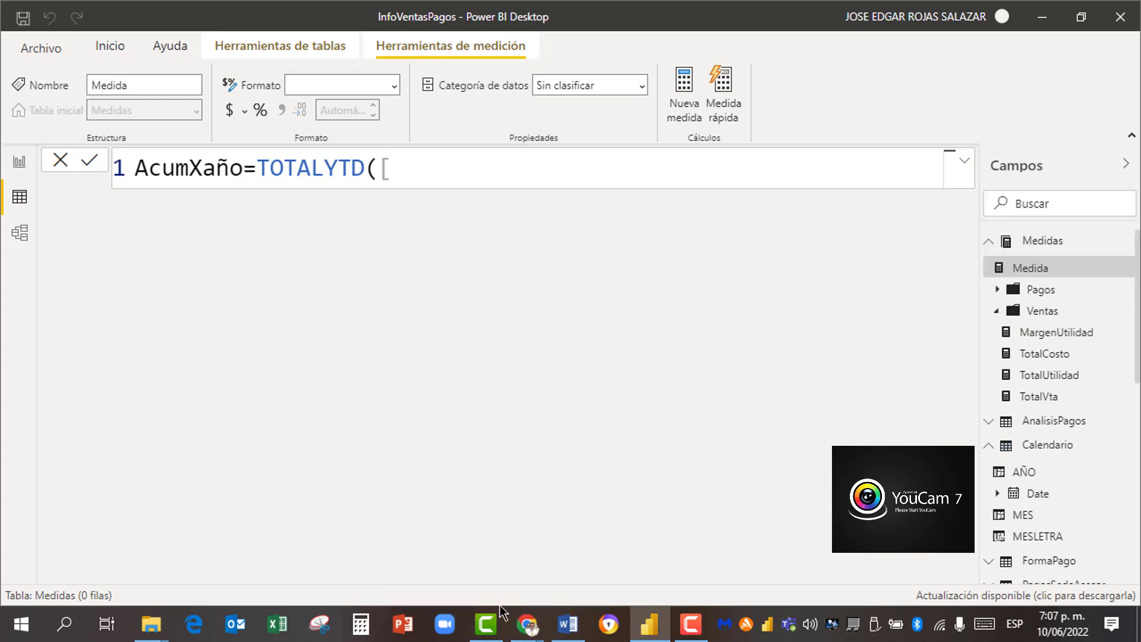
type("tot")
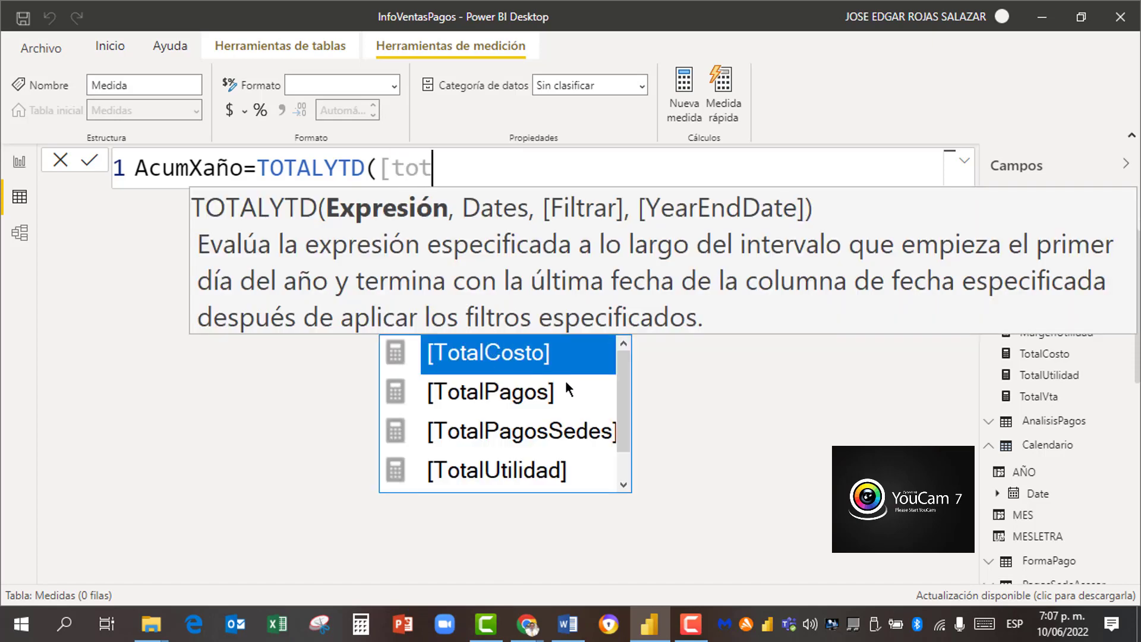
type("a")
left_click_drag(627, 390, 625, 439)
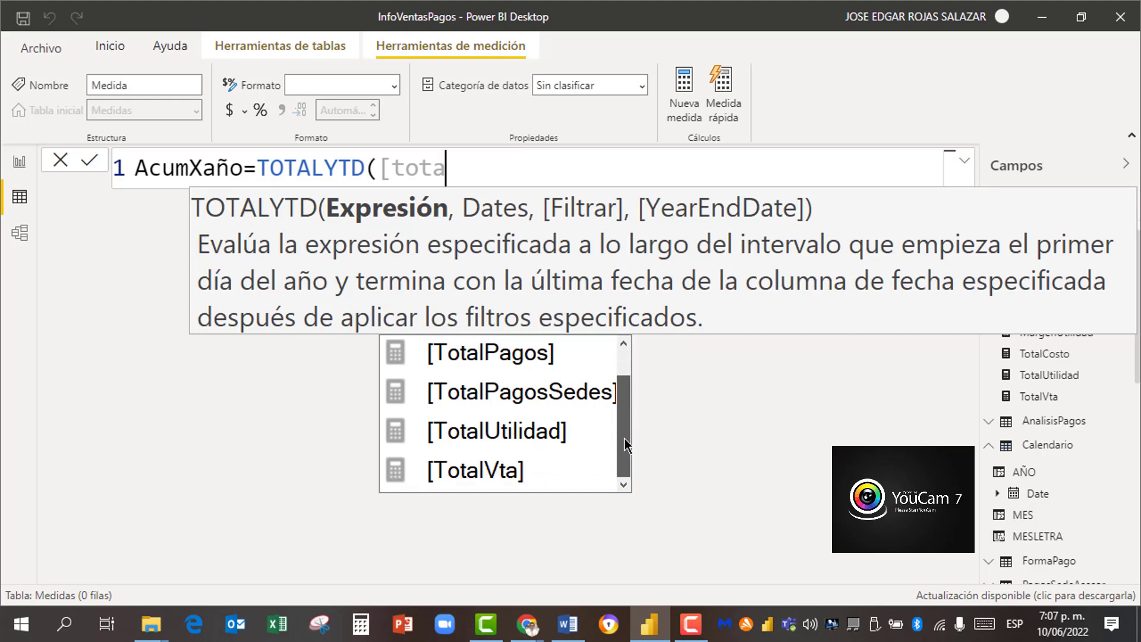
left_click(505, 473)
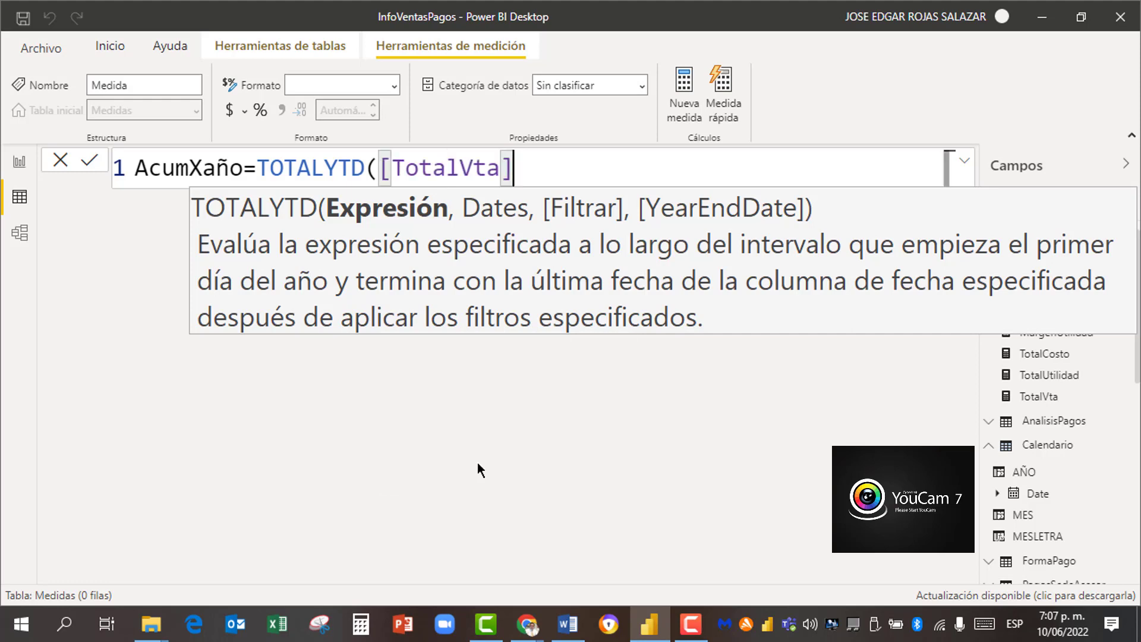
Step: Set Calendario[Date] as the Dates argument of TOTALYTD, close the function and commit the AcumXaño measure
type(",")
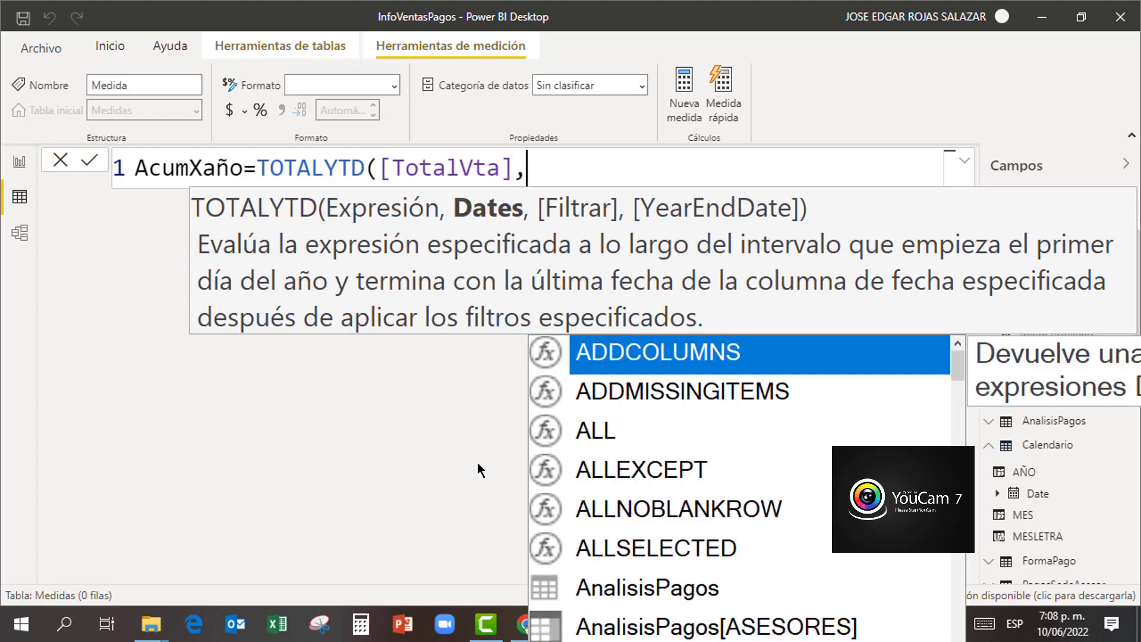
type("cal")
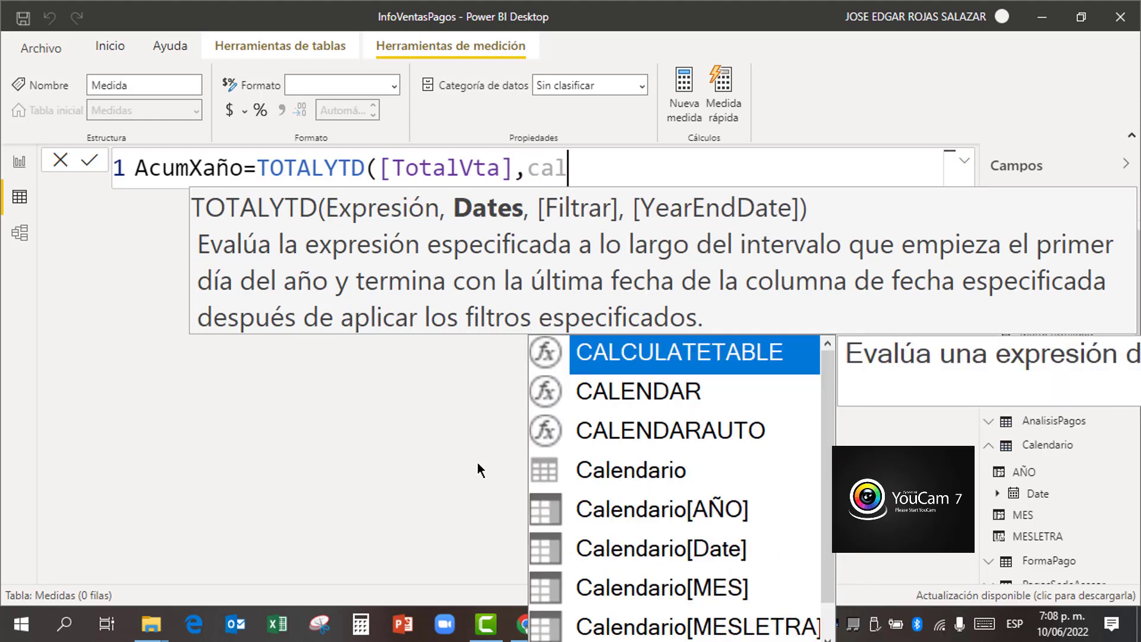
type("en")
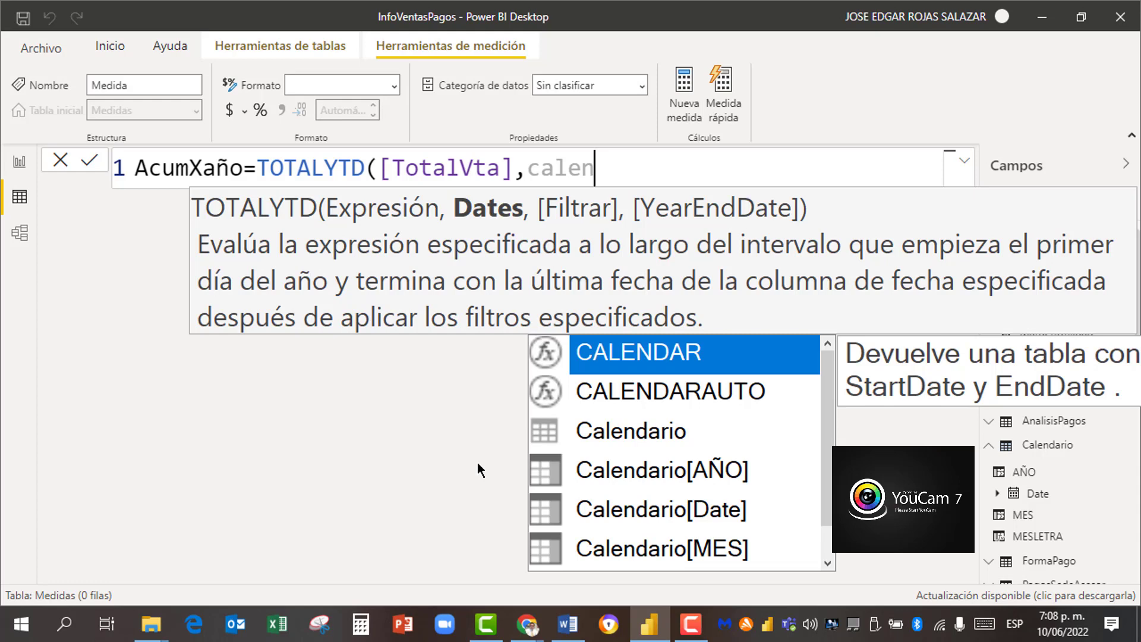
left_click(477, 462)
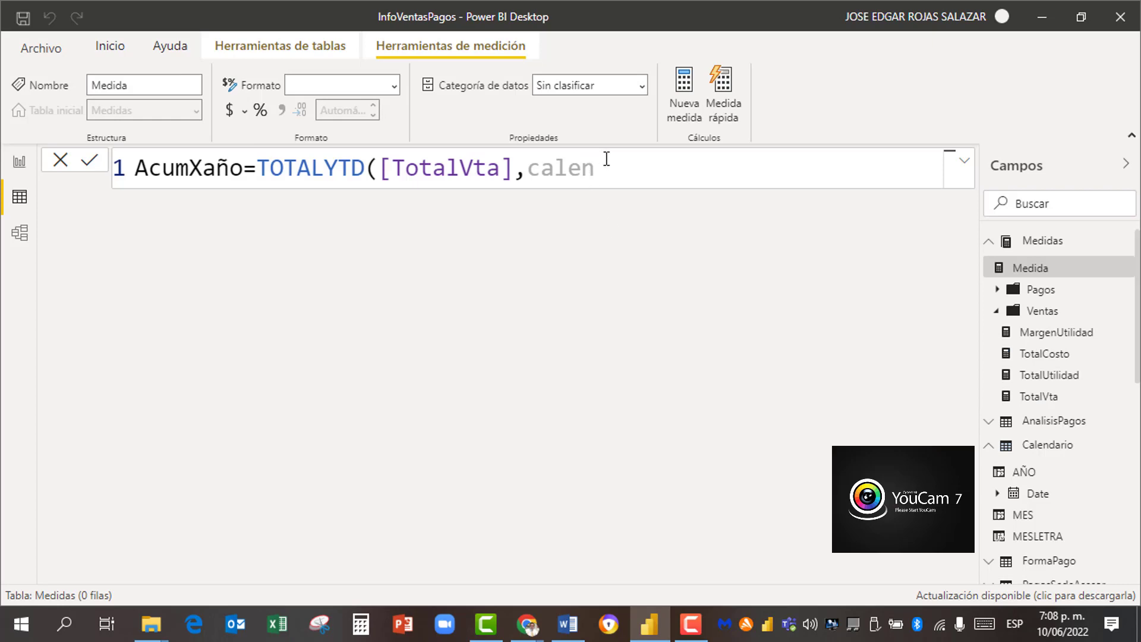
type("da")
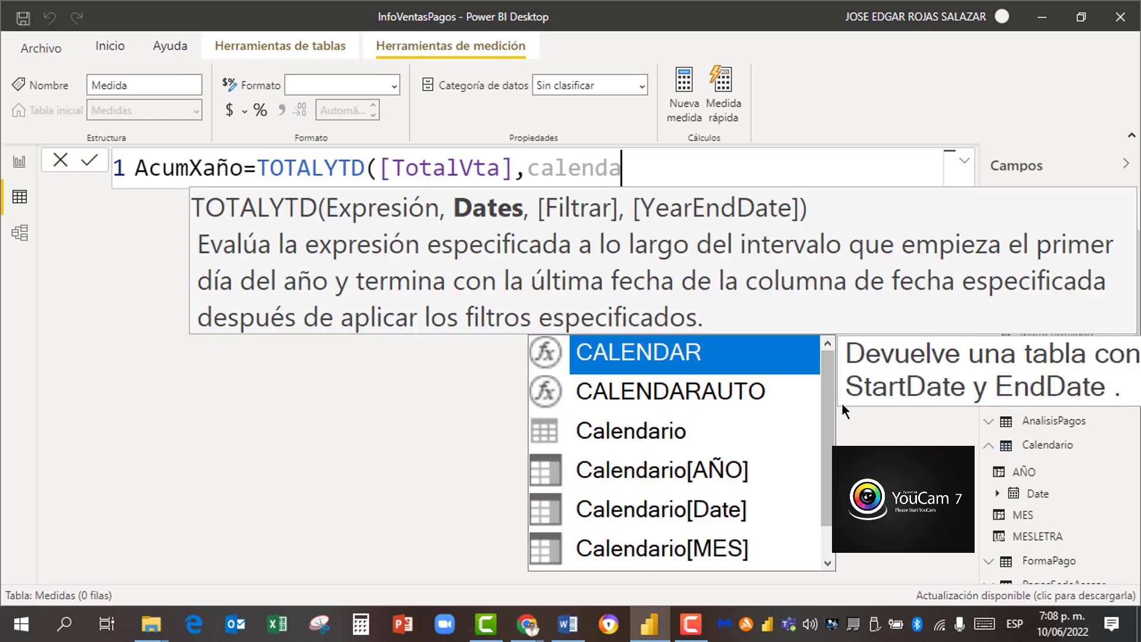
scroll(801, 419, "down", 1)
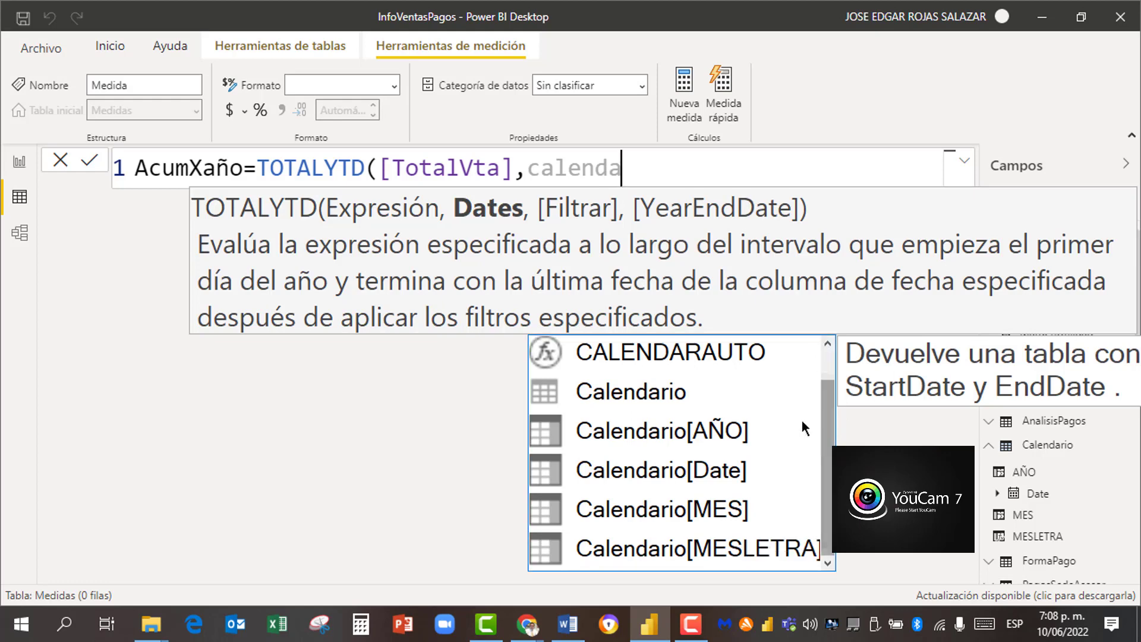
left_click(682, 473)
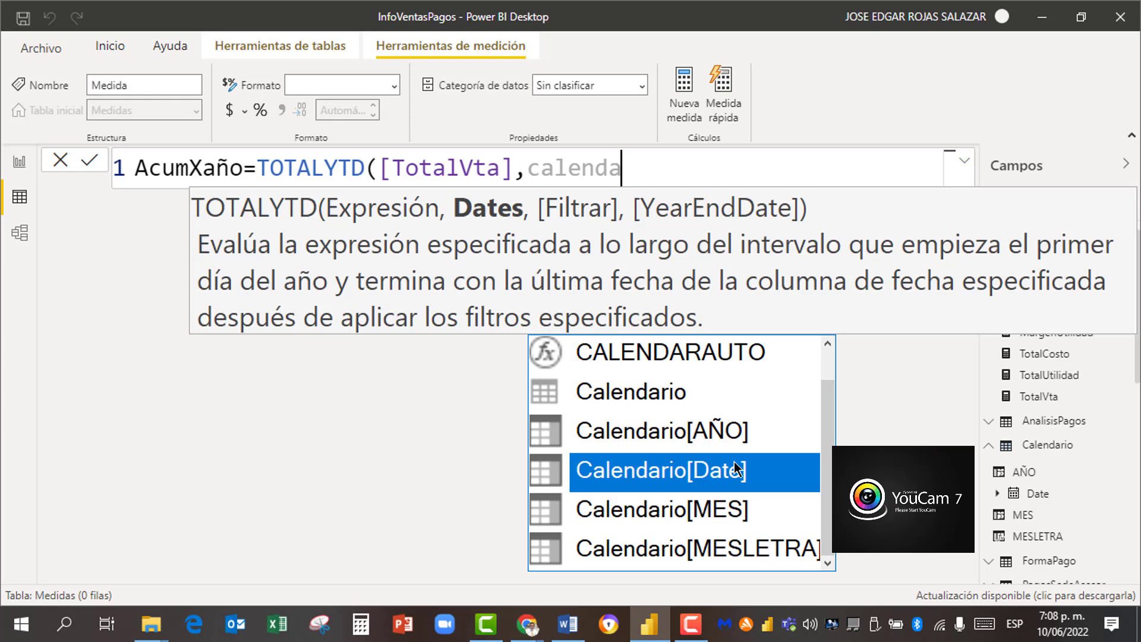
key("Escape")
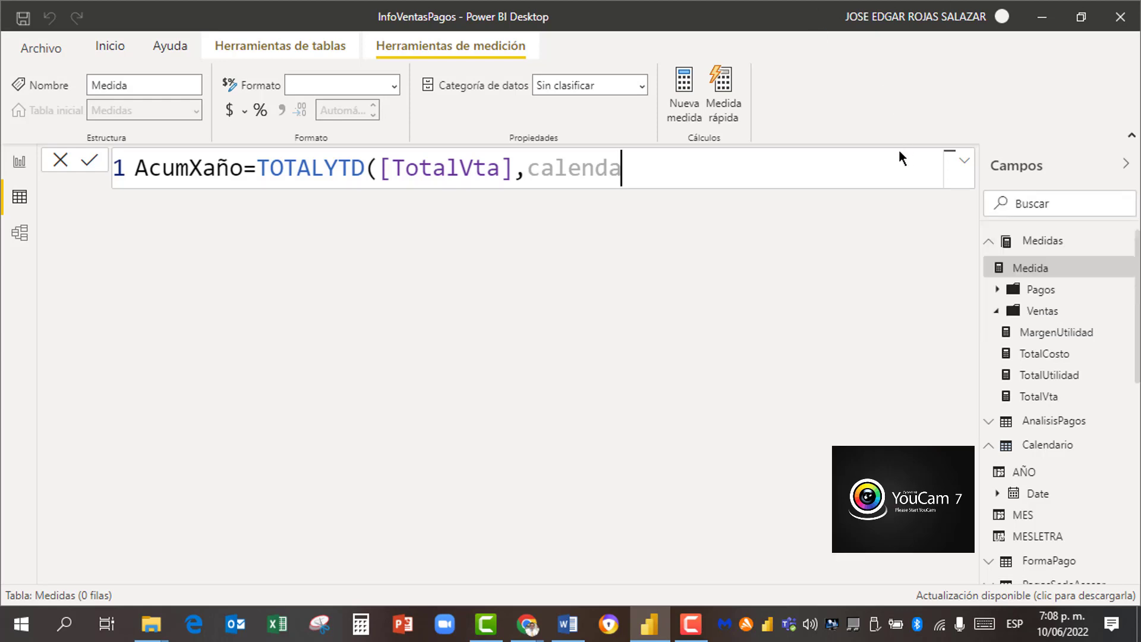
type("r")
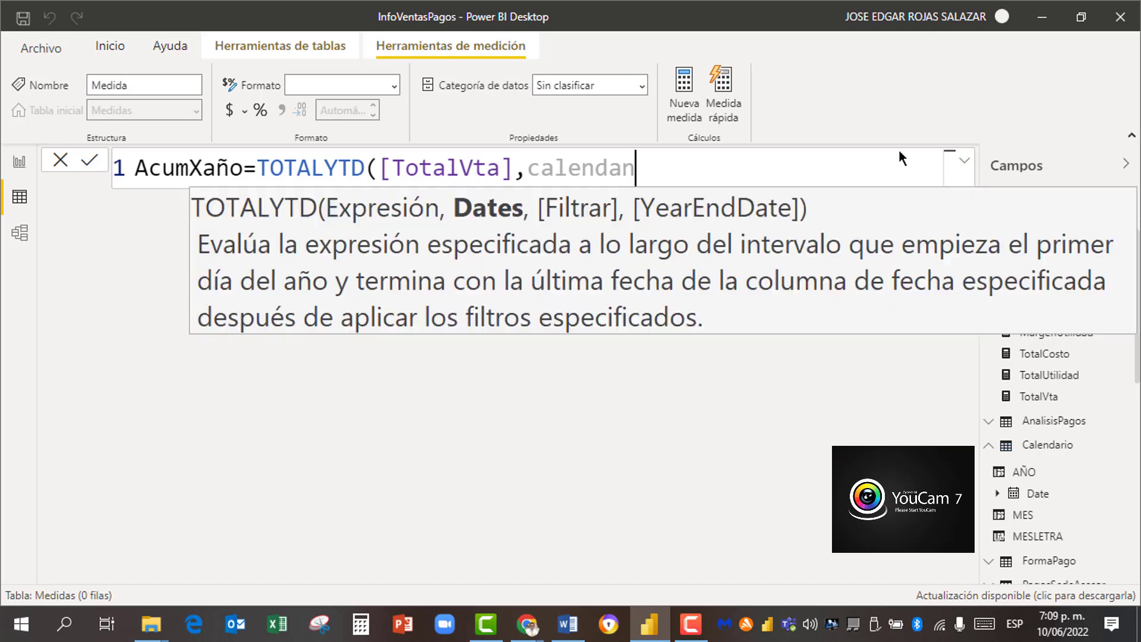
key("BackSpace")
key("BackSpace")
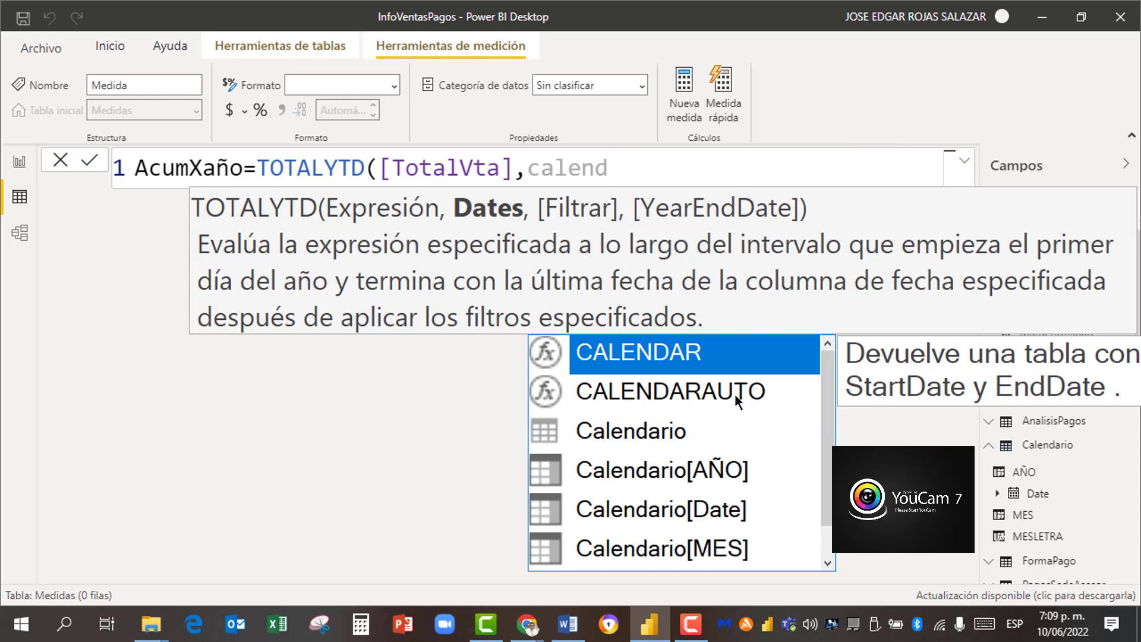
left_click(699, 509)
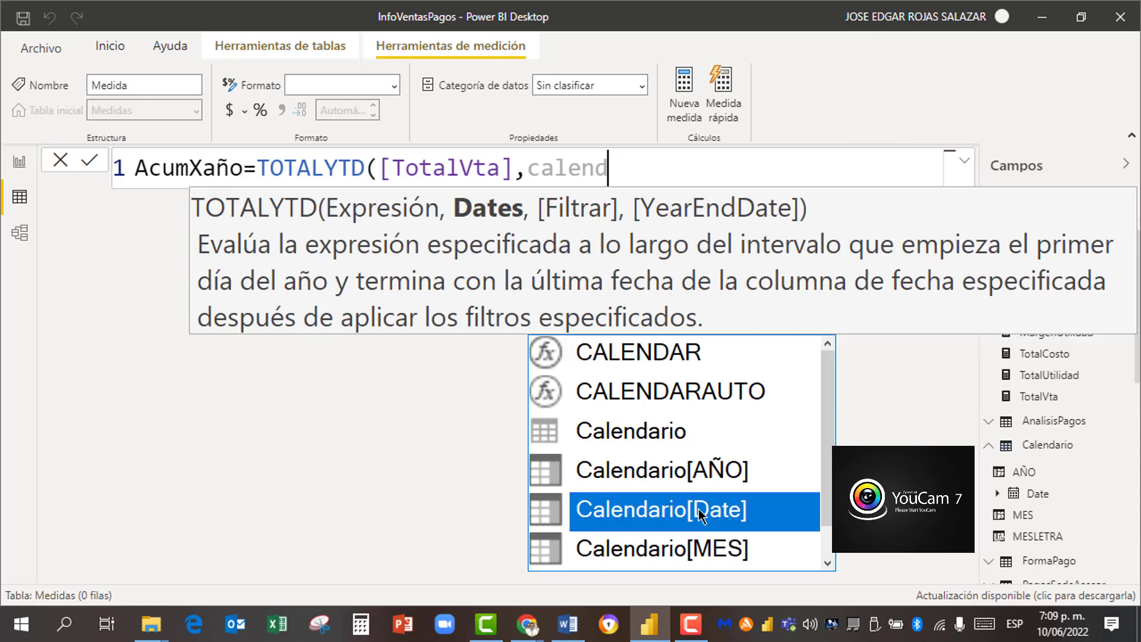
left_click(699, 510)
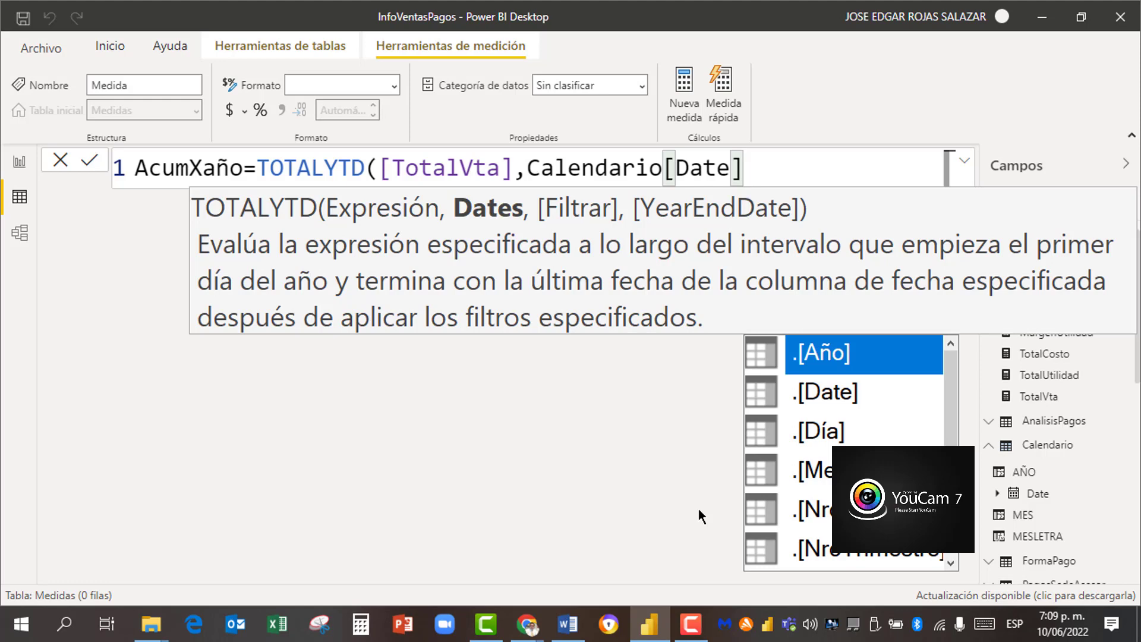
type(")")
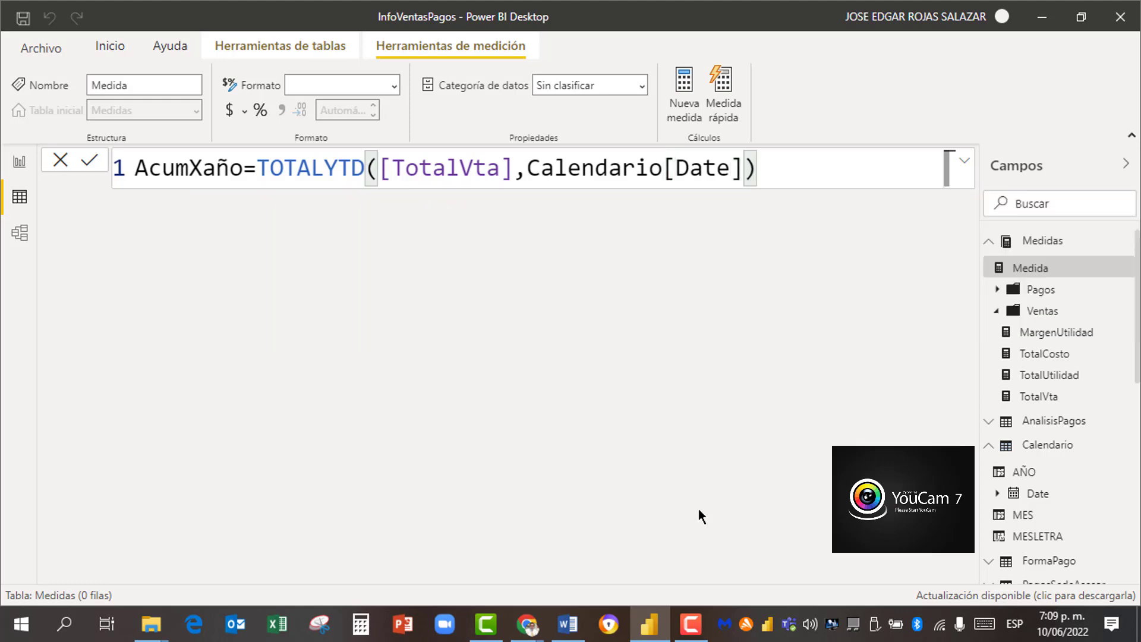
left_click(90, 162)
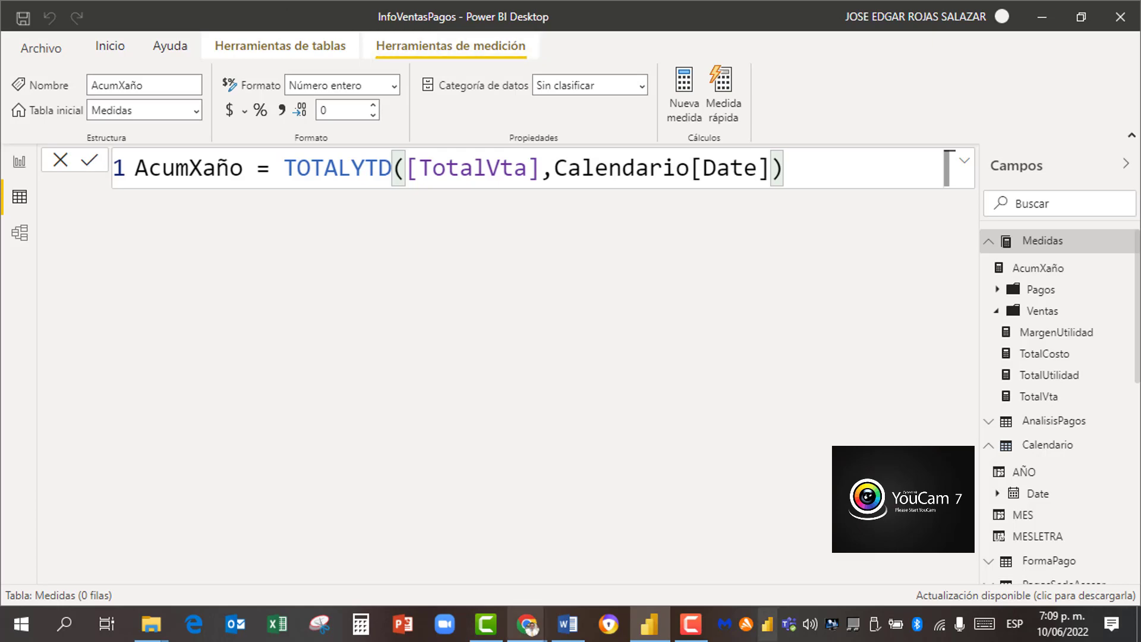
Step: Insert a table visual on the Acumulados report page showing only the Año and Mes levels of Calendario's Date field
left_click(19, 164)
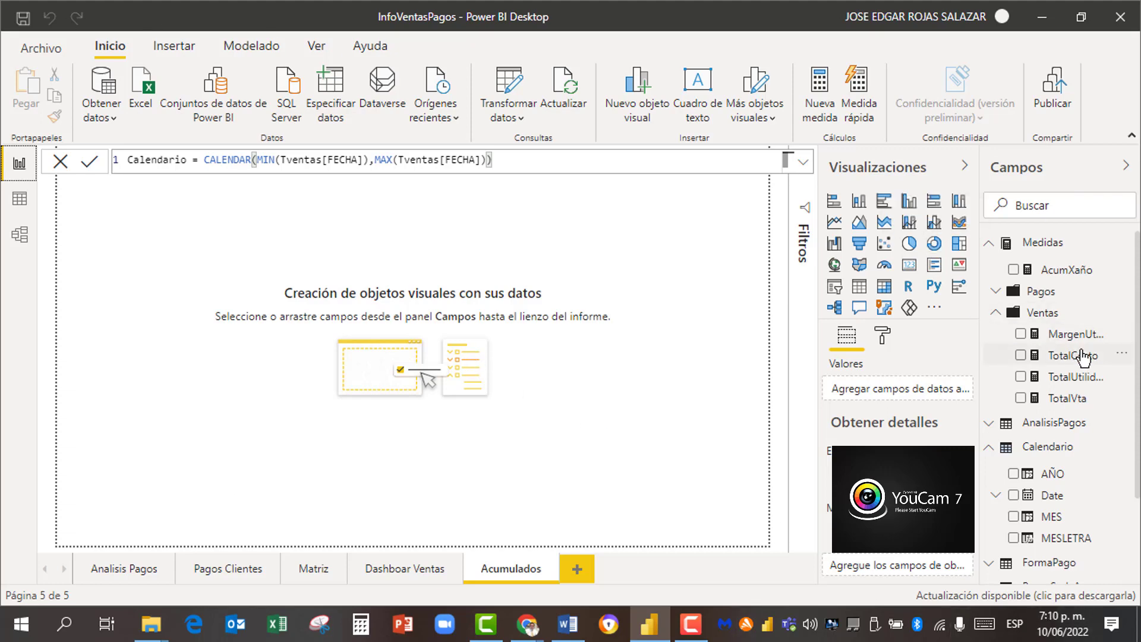
left_click(861, 290)
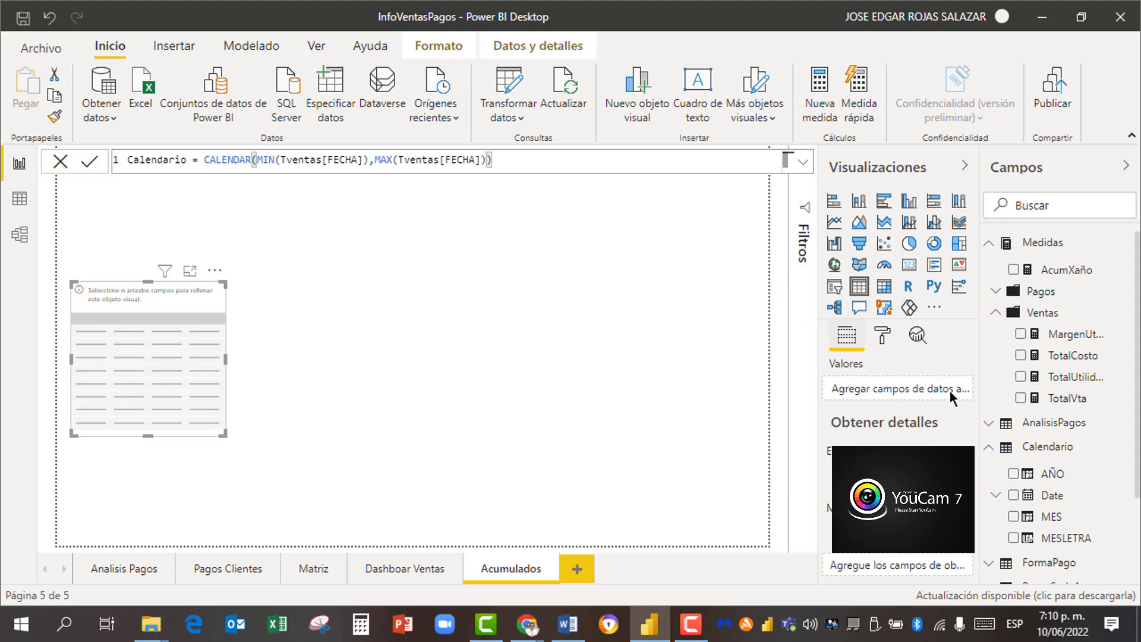
left_click(990, 243)
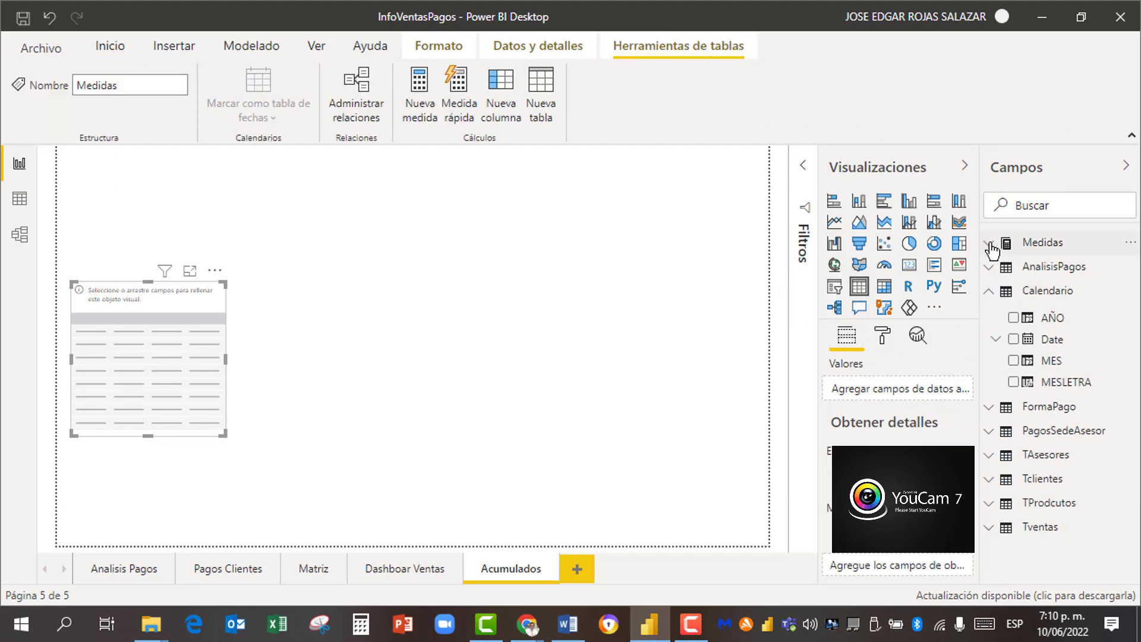
left_click(990, 292)
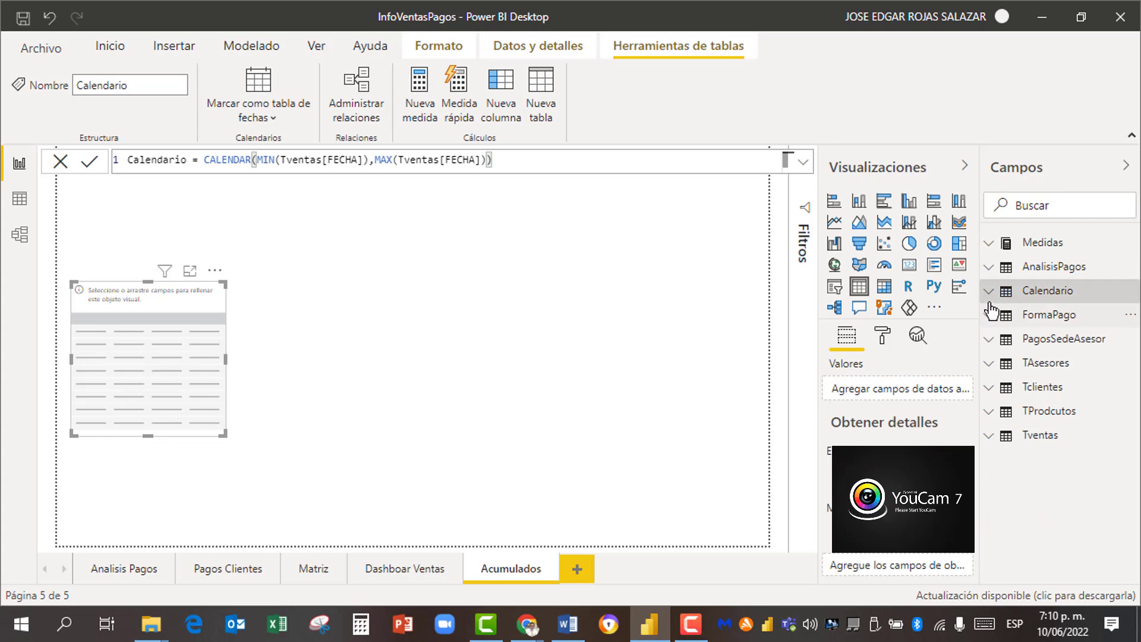
left_click(990, 294)
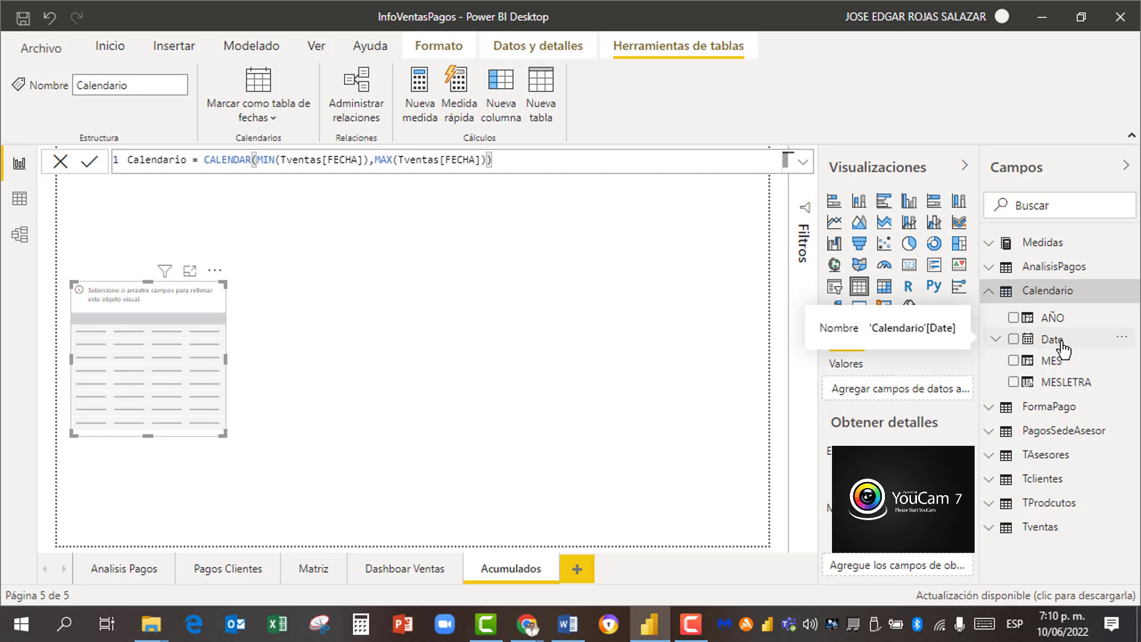
left_click(1013, 340)
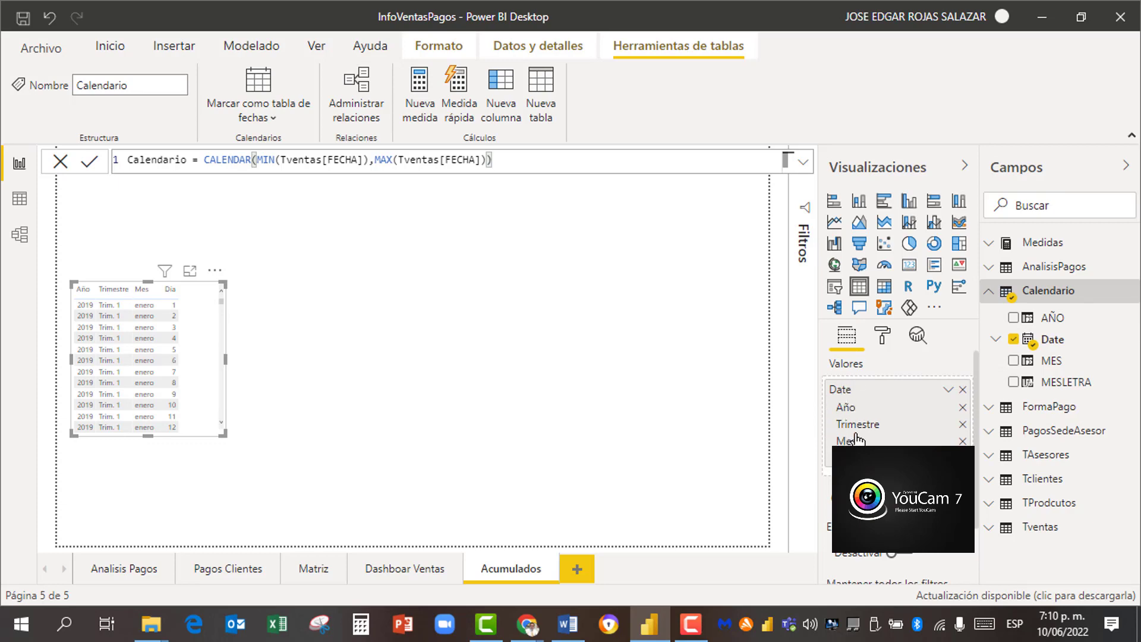
left_click(962, 424)
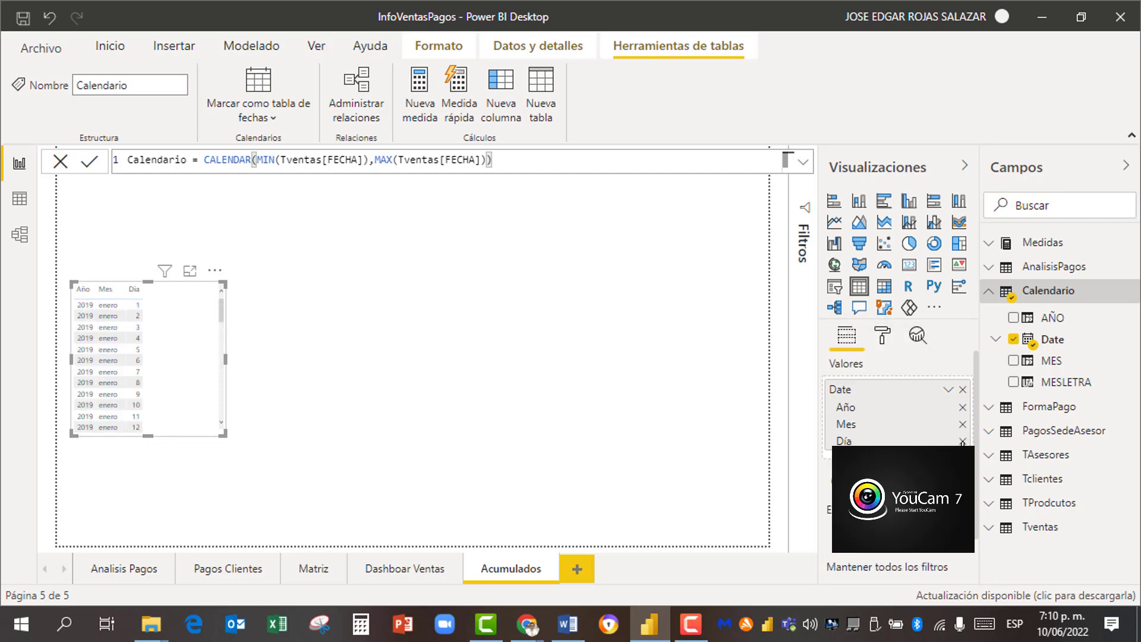
left_click(962, 440)
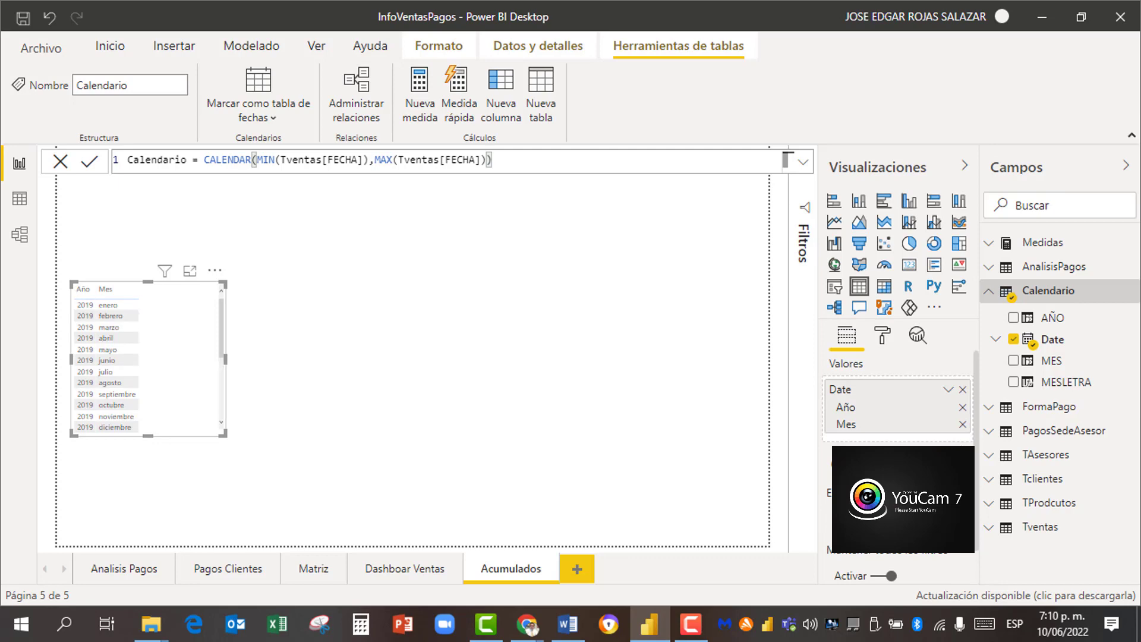
left_click(217, 272)
left_click(347, 265)
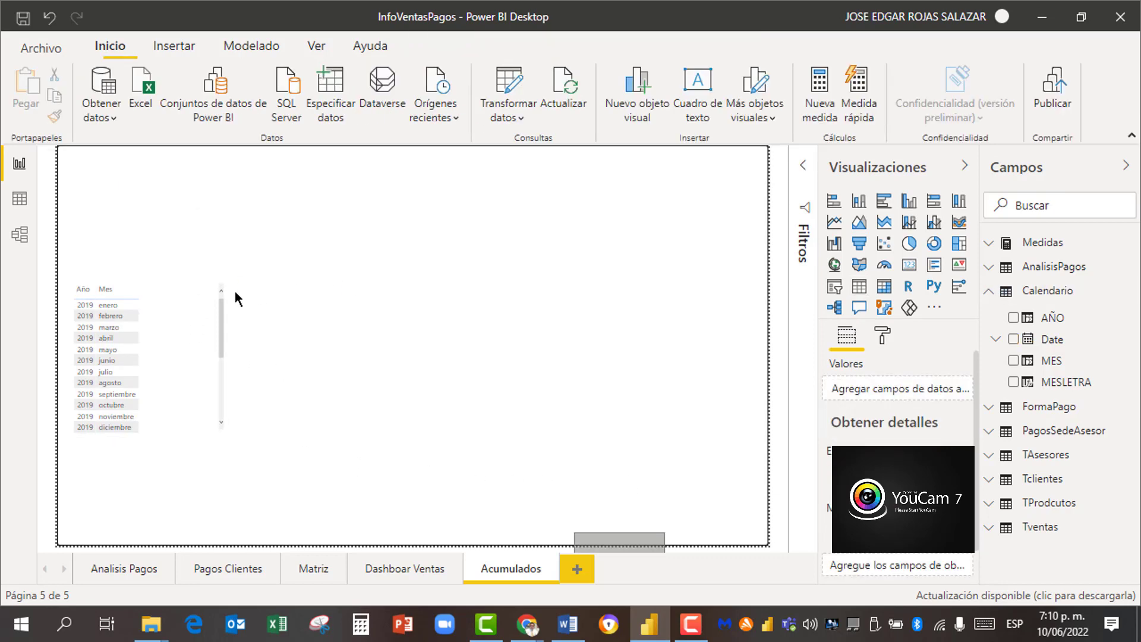
left_click(215, 271)
left_click(473, 375)
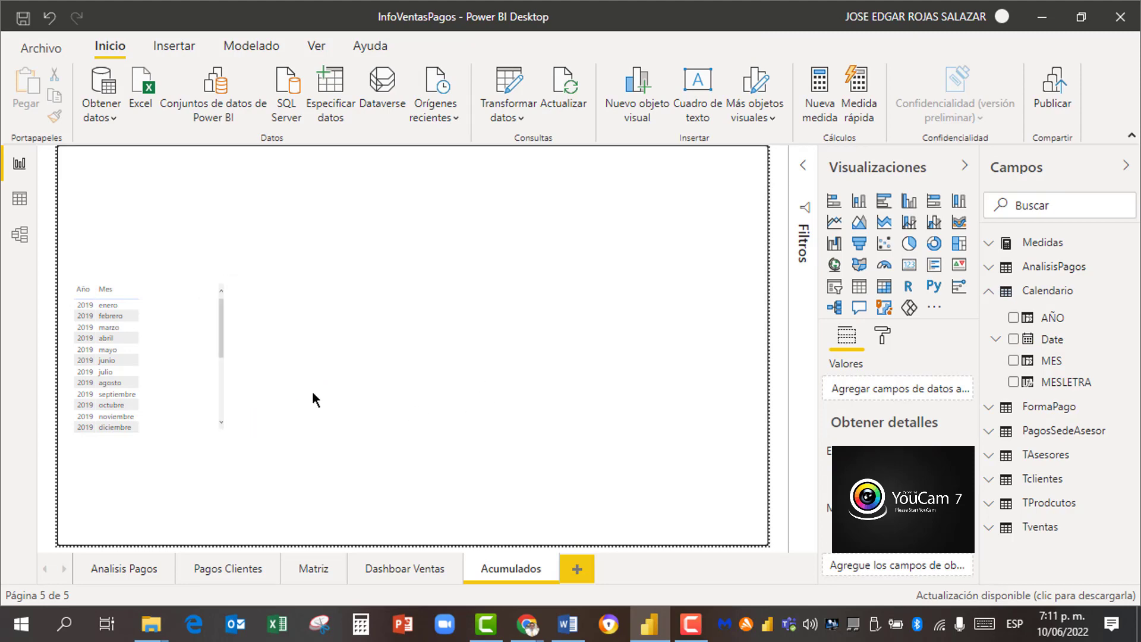
left_click(197, 359)
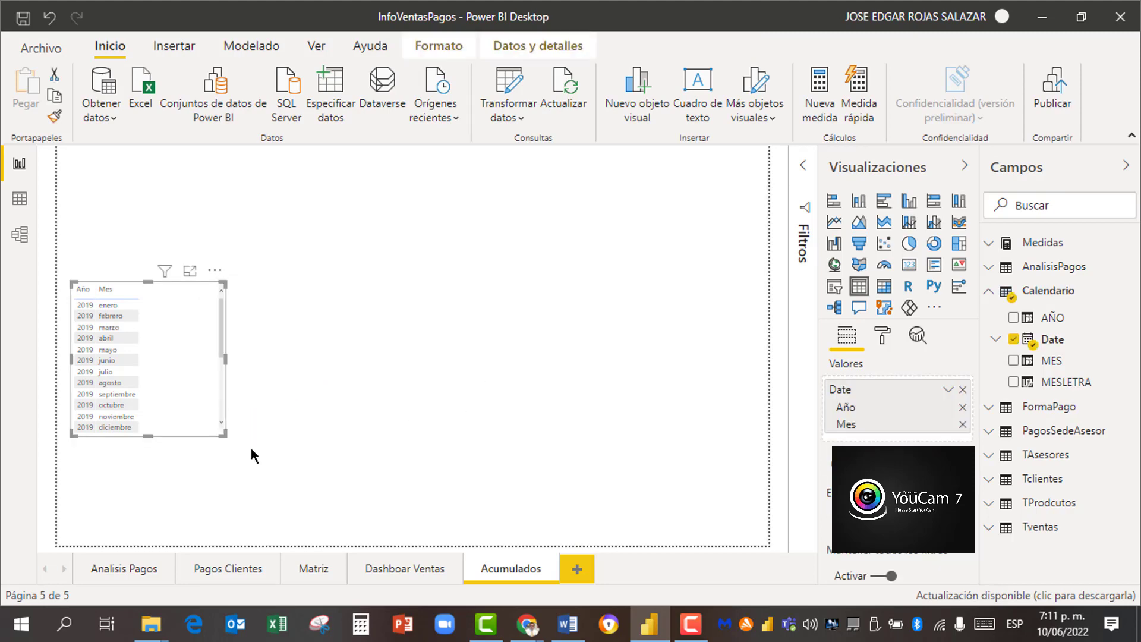
Step: Examine the Dashboar Ventas page and the matrix visual on the Matriz page, and return to the Acumulados page
left_click(410, 568)
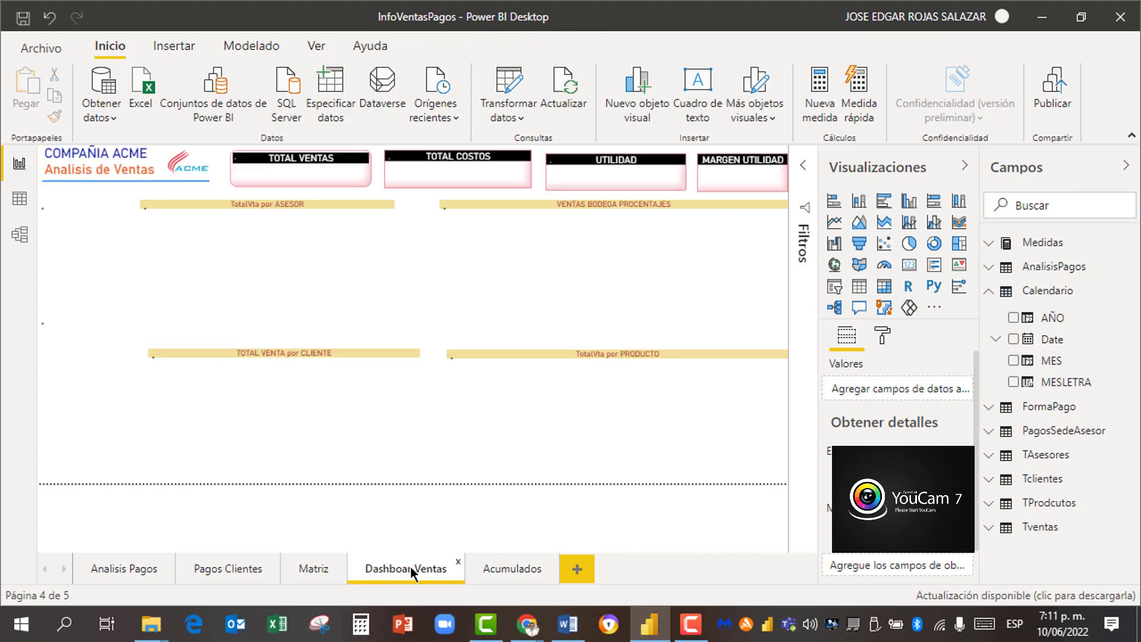
left_click(312, 570)
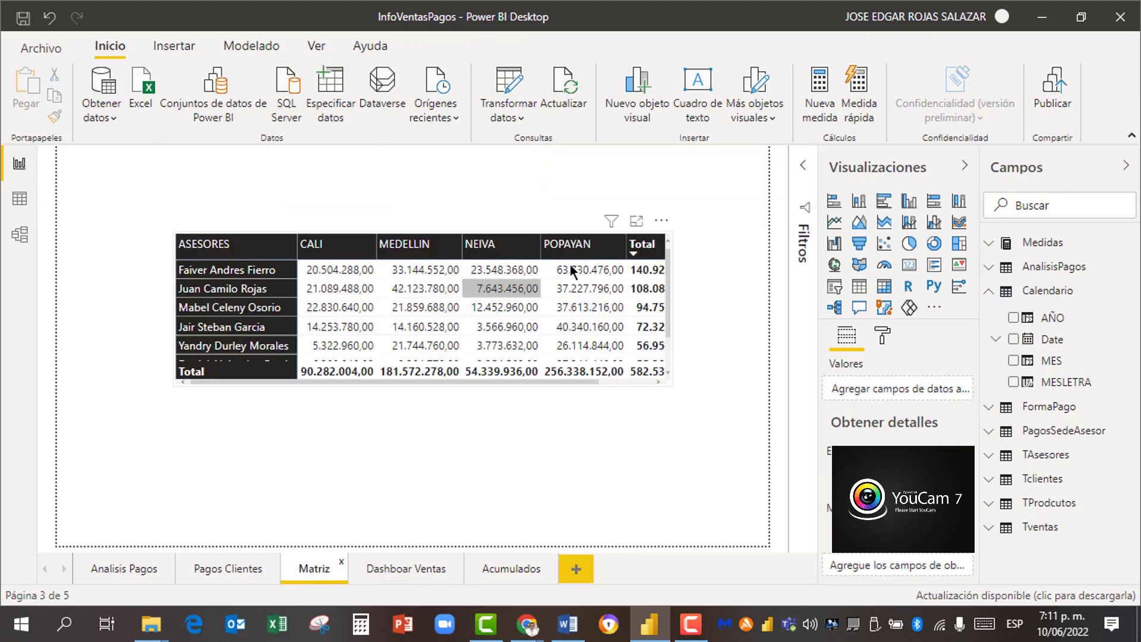
left_click(667, 252)
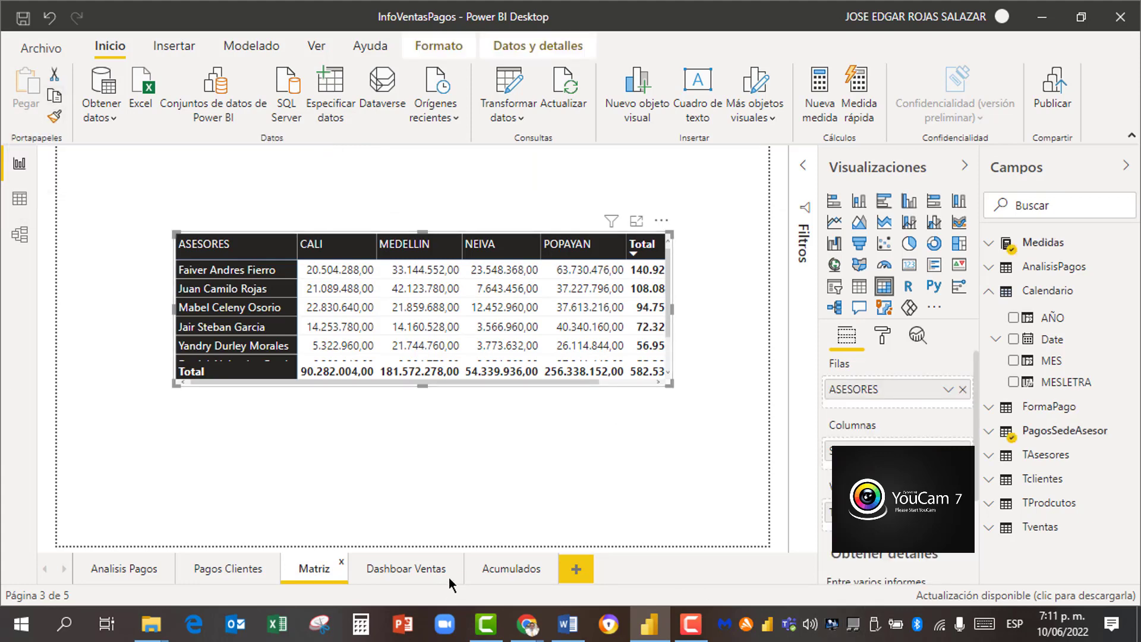
left_click(417, 572)
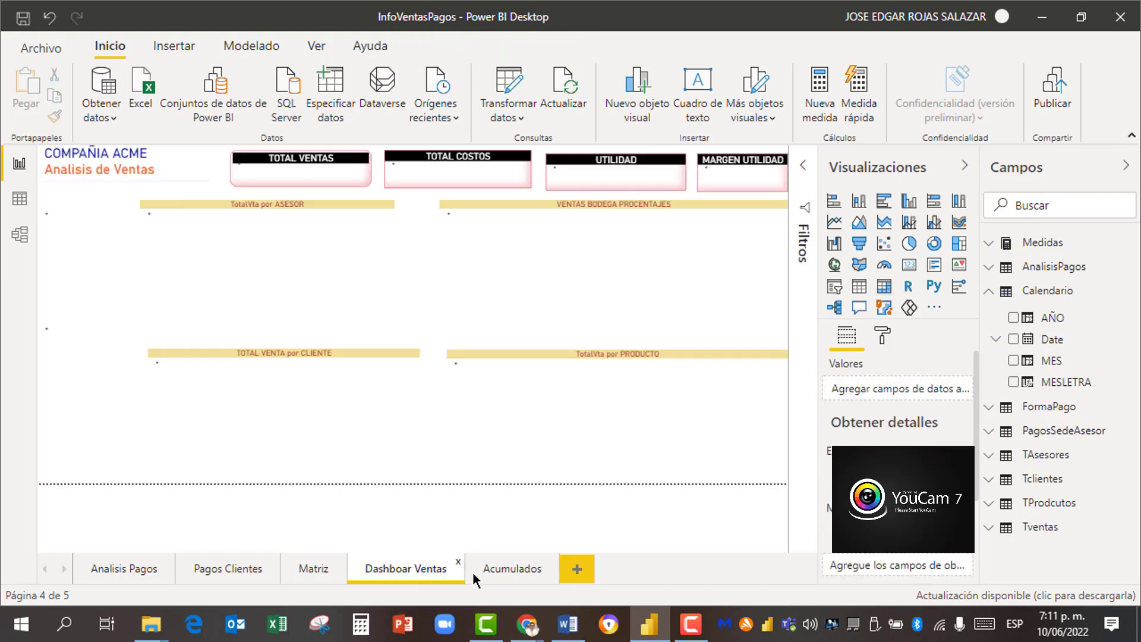
left_click(509, 568)
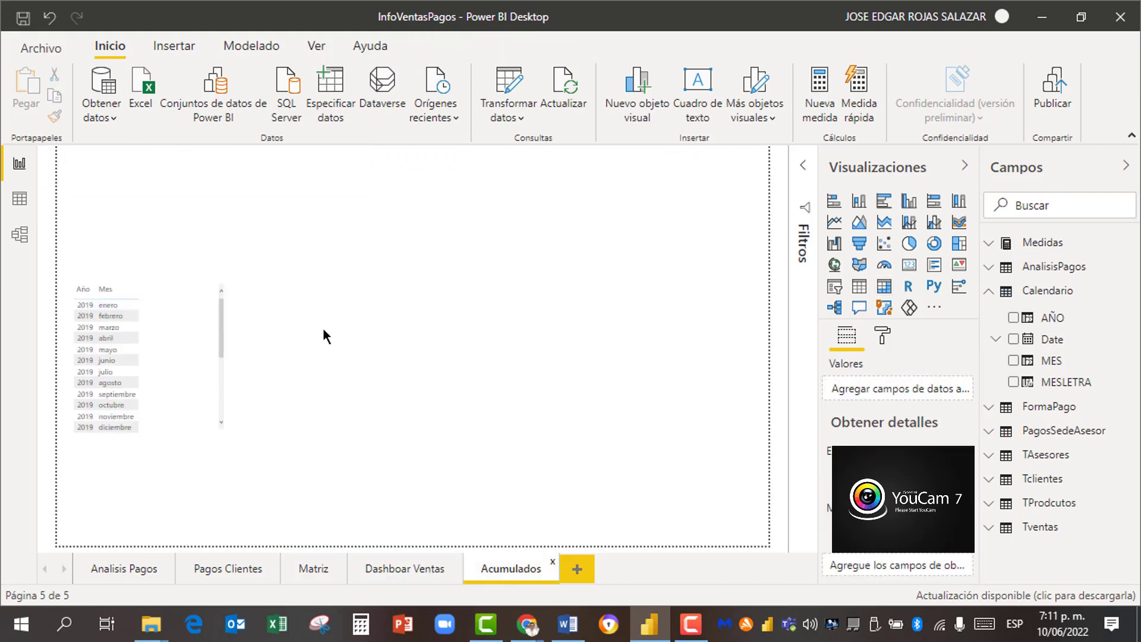
Step: Delete the existing table visual with the Año and Mes columns from the Acumulados page
left_click(223, 352)
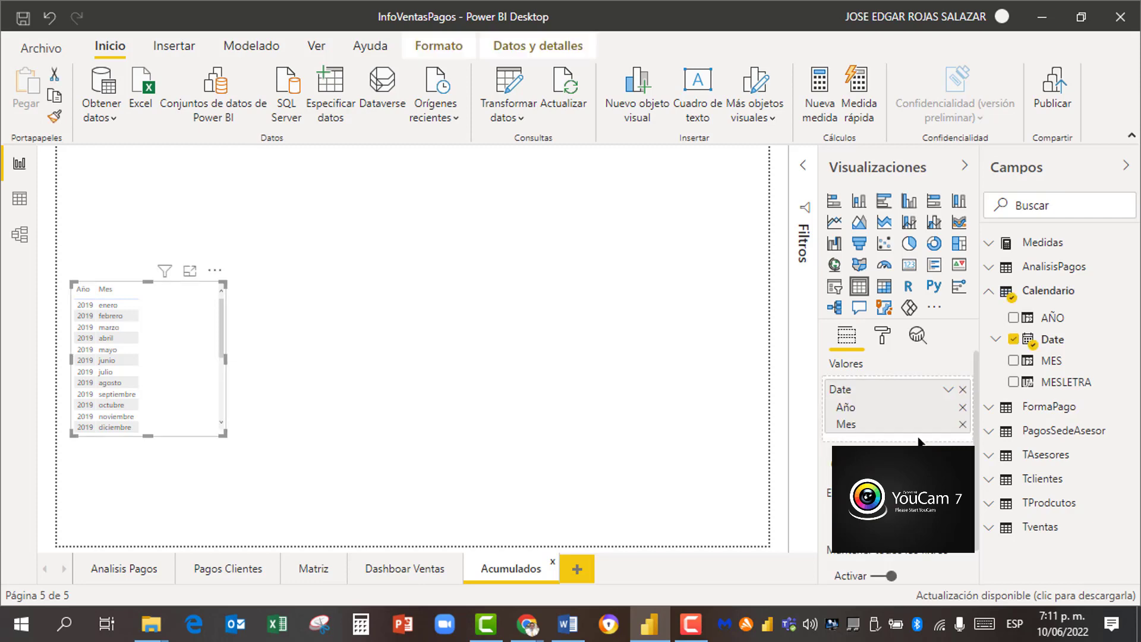
left_click(880, 337)
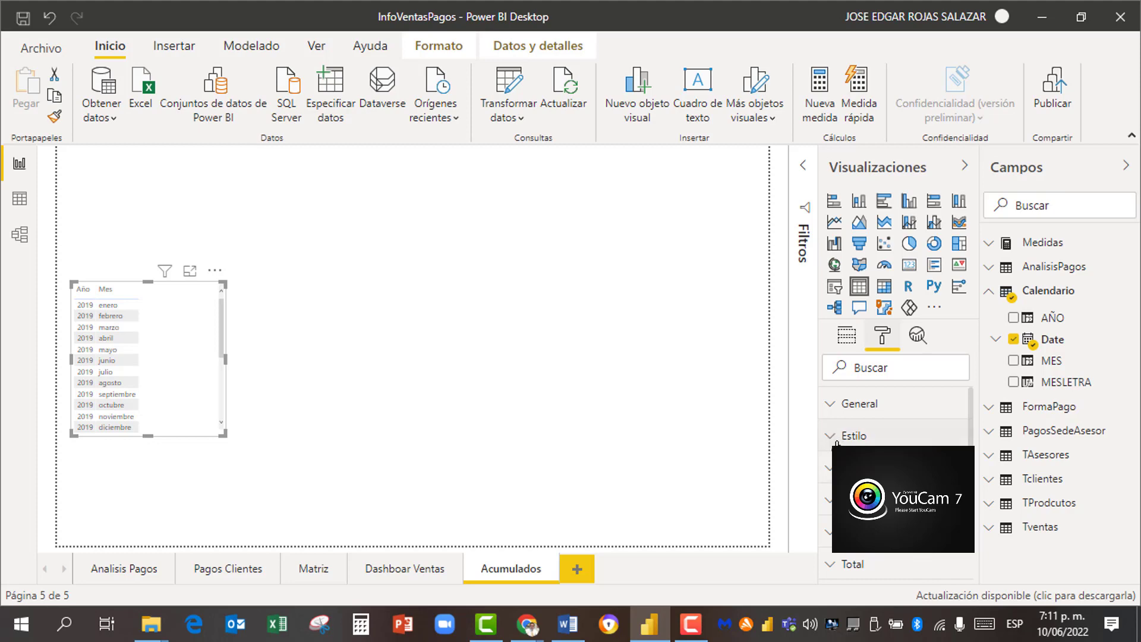
left_click(836, 469)
scroll(894, 475, "down", 3)
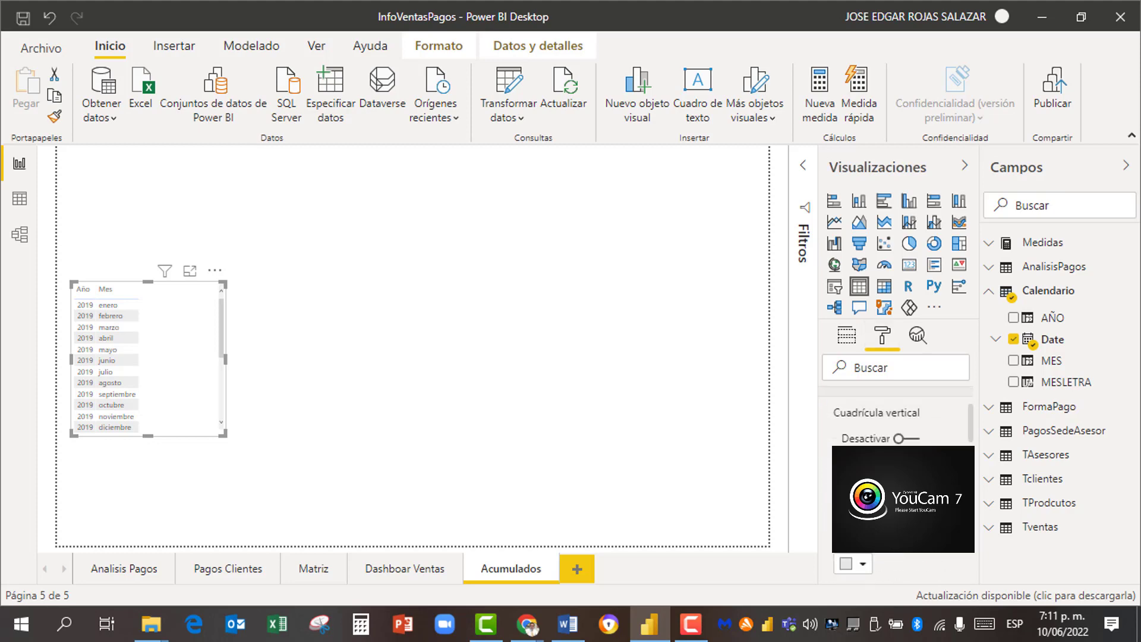
scroll(894, 476, "down", 3)
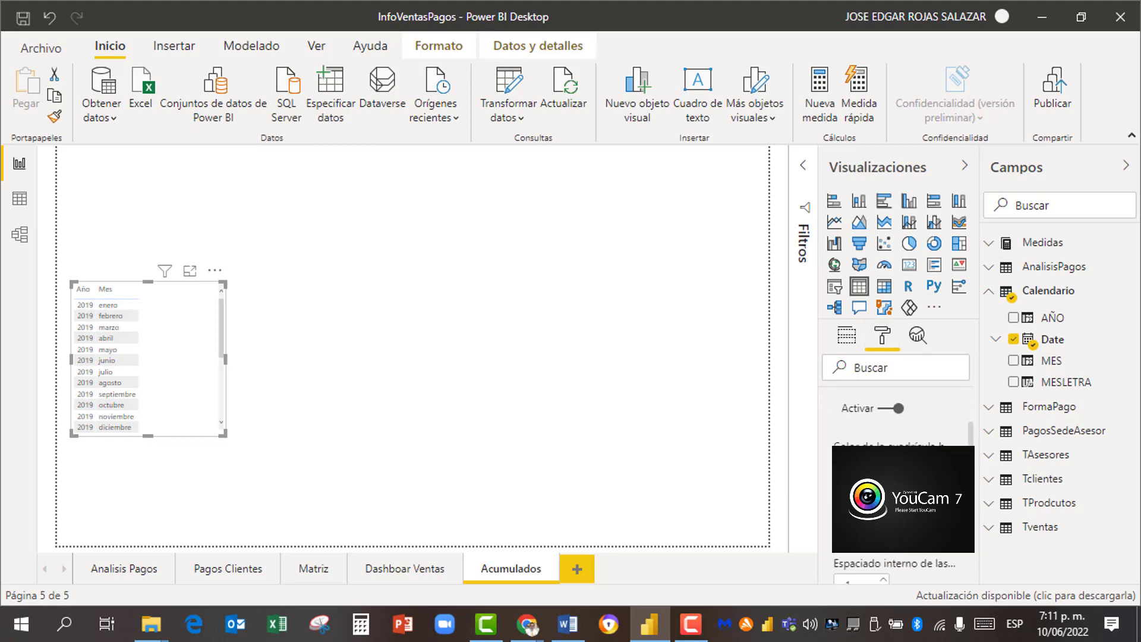
scroll(894, 475, "up", 3)
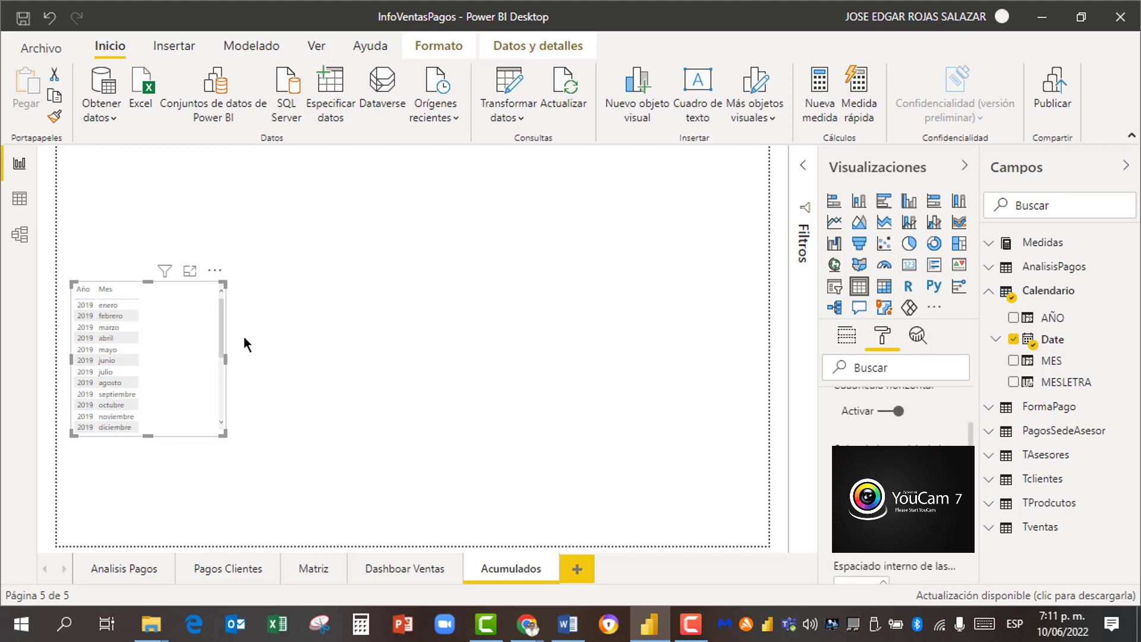
key("Delete")
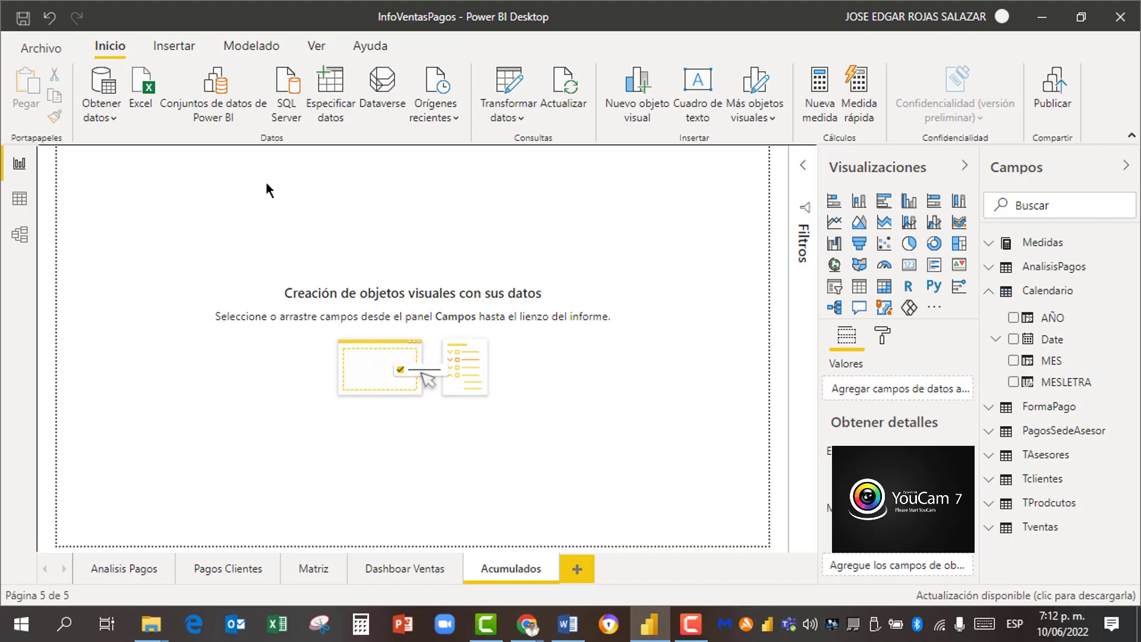
Step: Insert a new empty table visual on the Acumulados page and move it away from the page's upper corner
left_click(1125, 165)
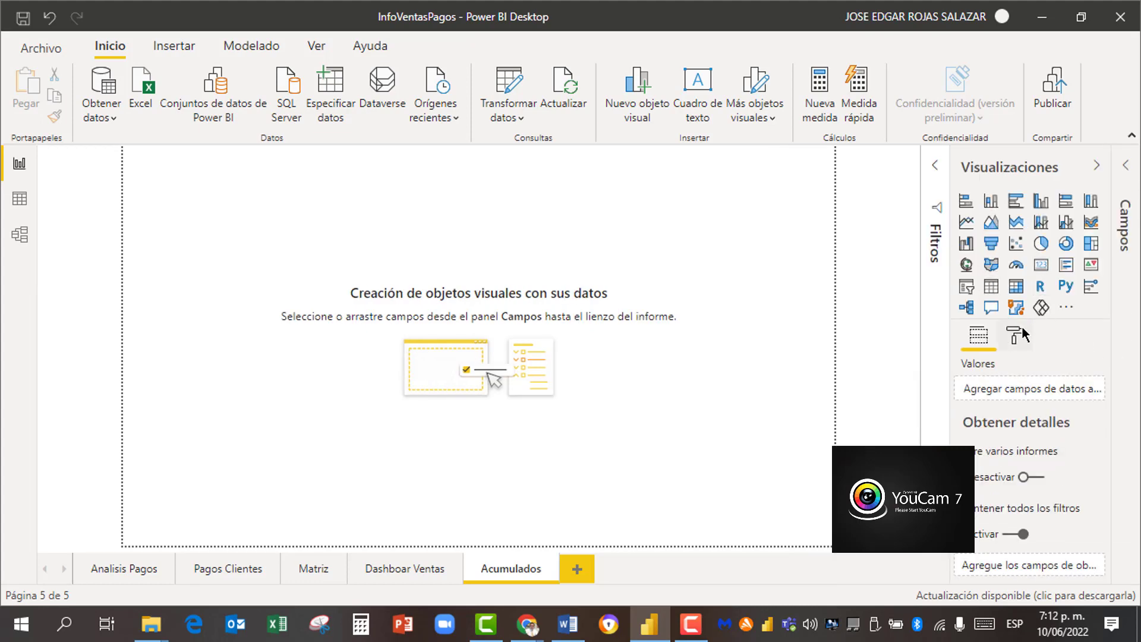
left_click(991, 287)
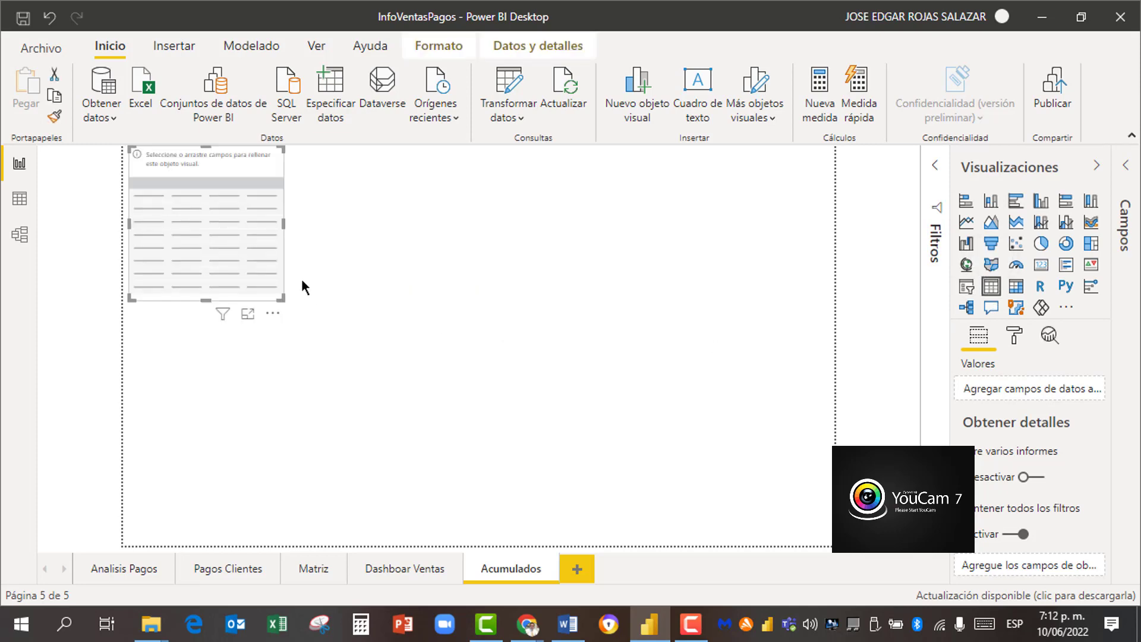
left_click_drag(285, 212, 364, 251)
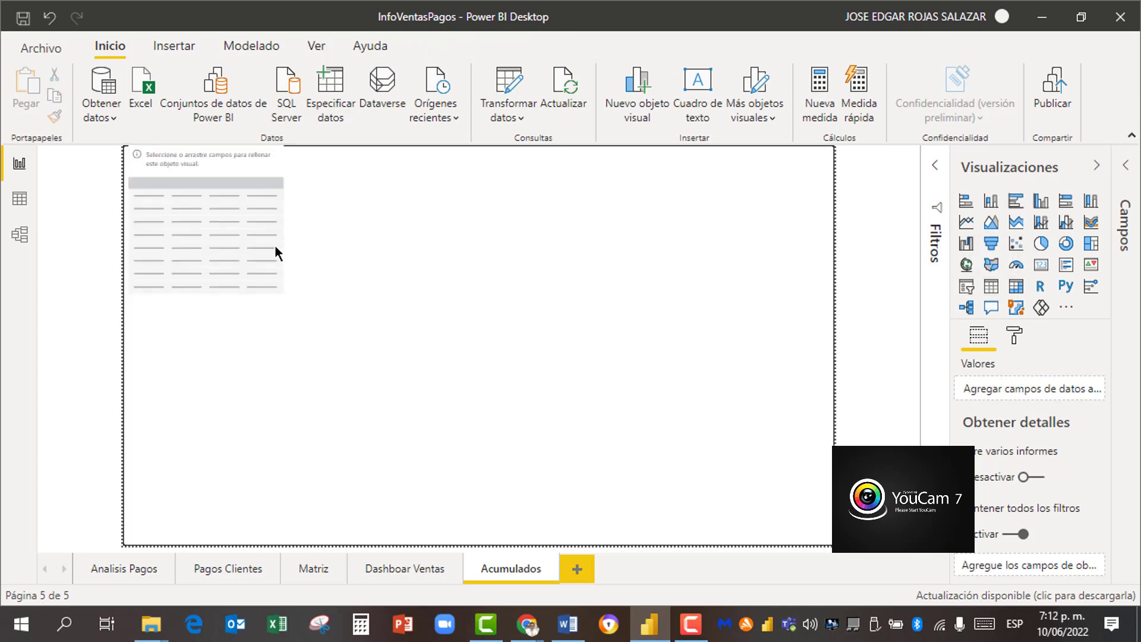
left_click_drag(290, 222, 342, 273)
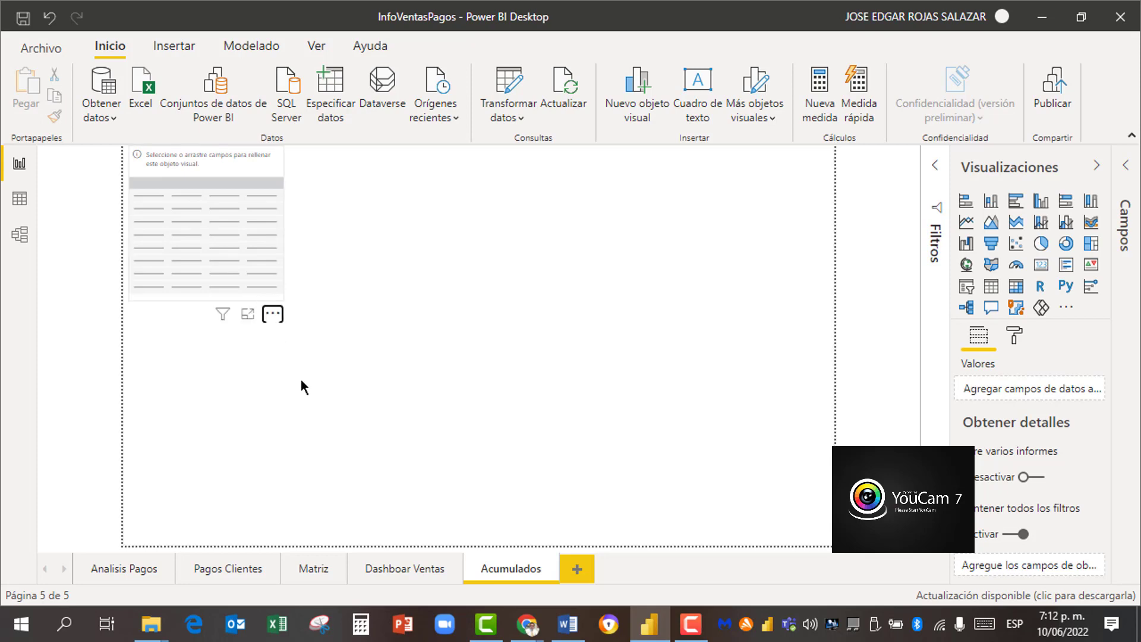
left_click_drag(301, 380, 375, 369)
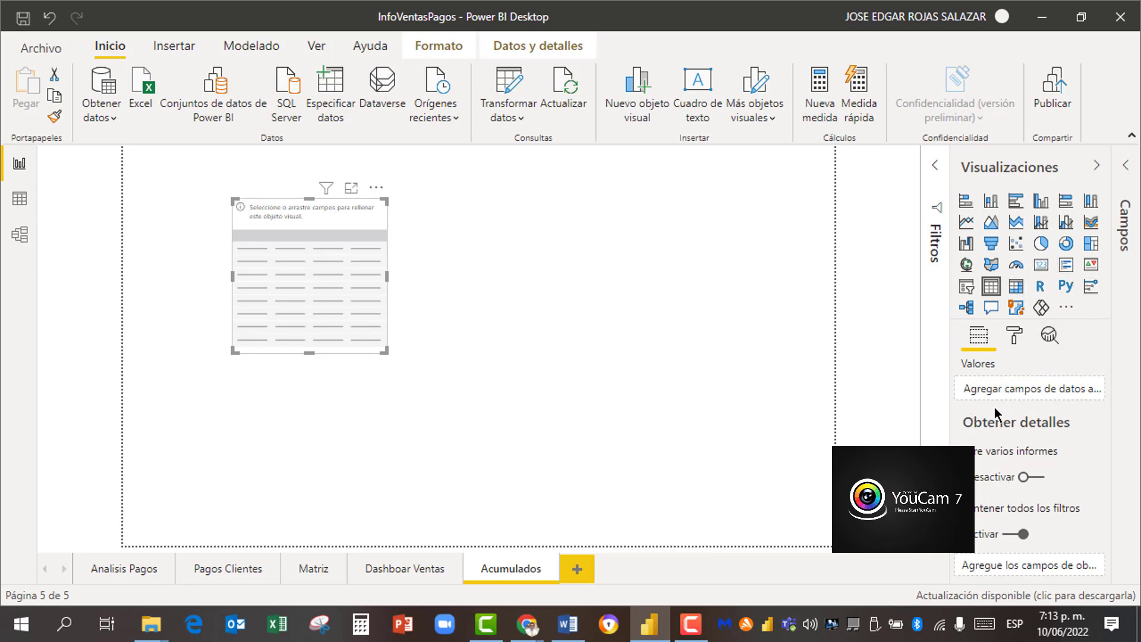
Step: Add Calendario's Date field to the empty table and remove its Trimestre and Día levels, keeping Año and Mes
left_click(1126, 169)
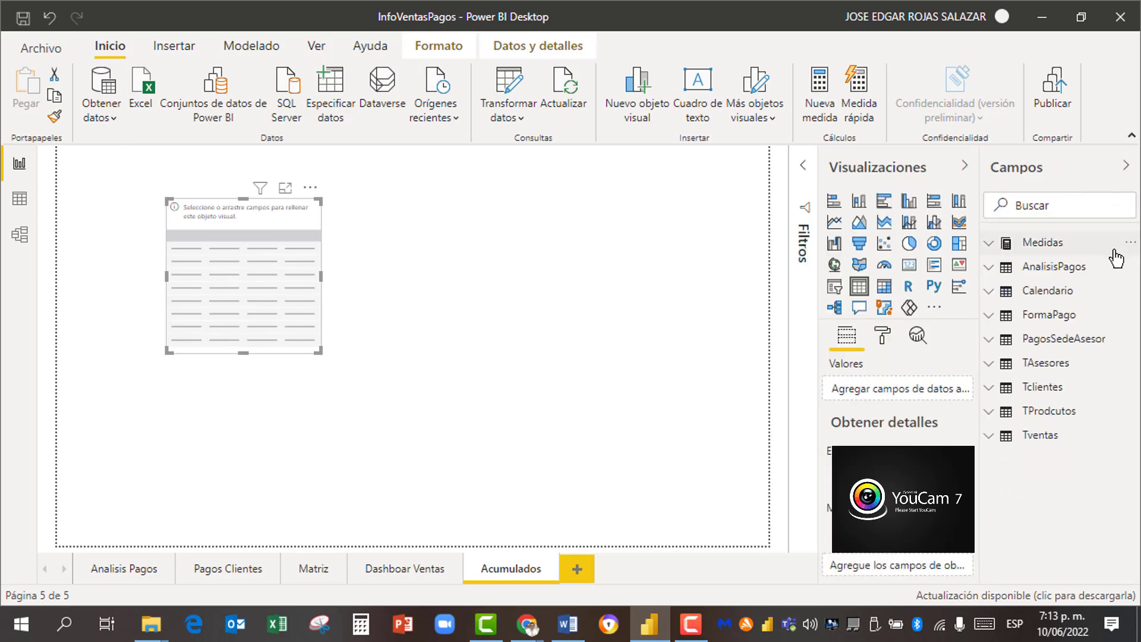
left_click(991, 295)
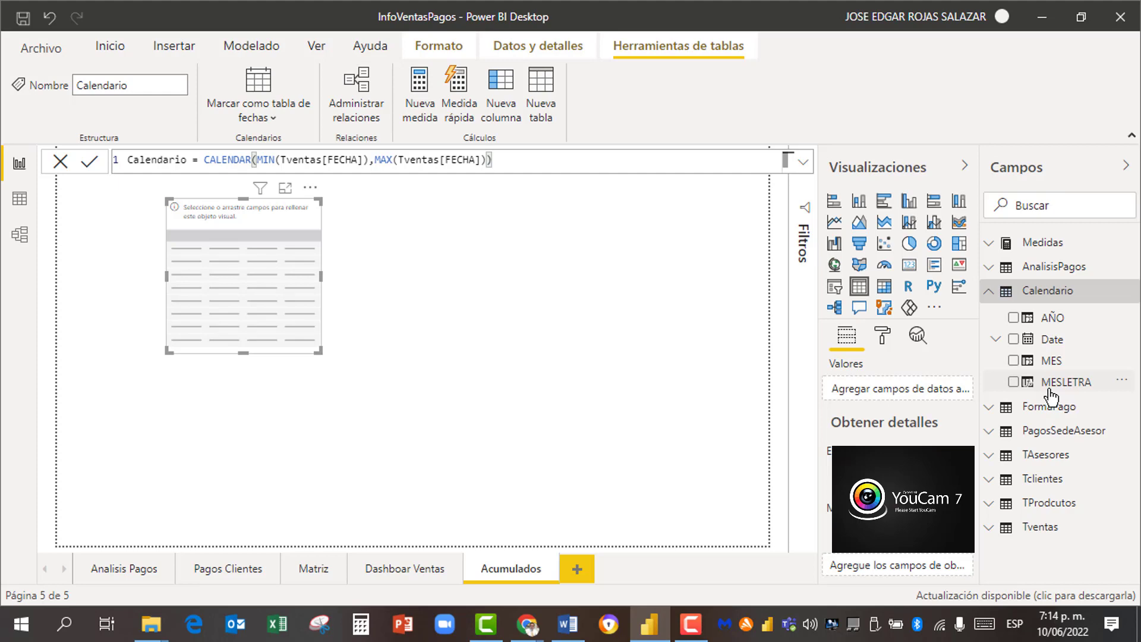
left_click(1015, 339)
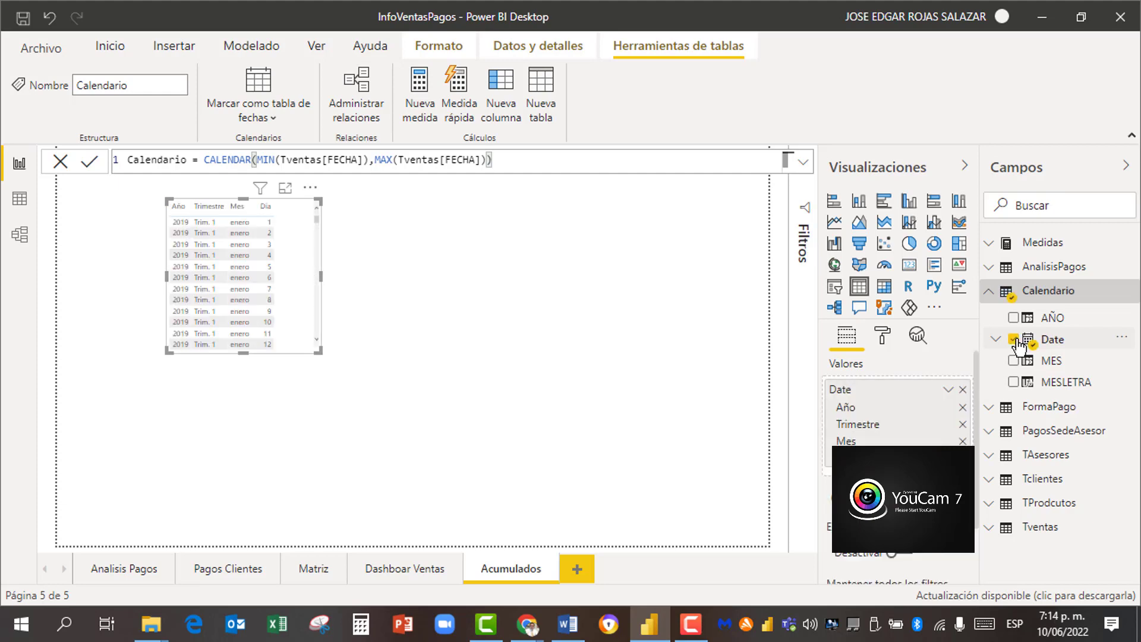
left_click(1014, 340)
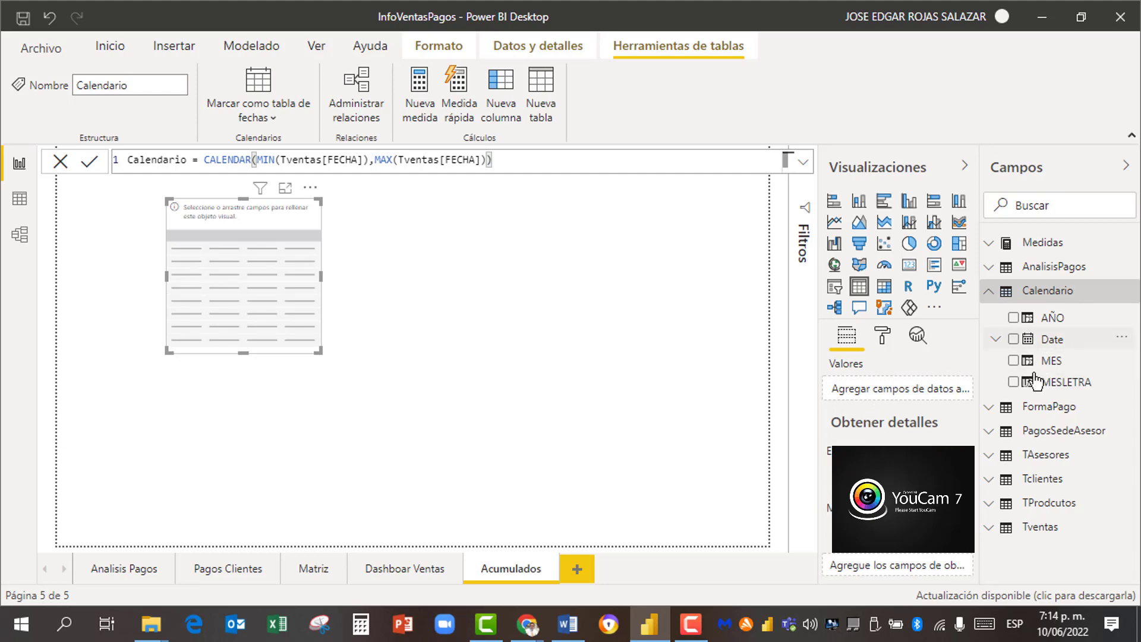
left_click_drag(1051, 340, 884, 395)
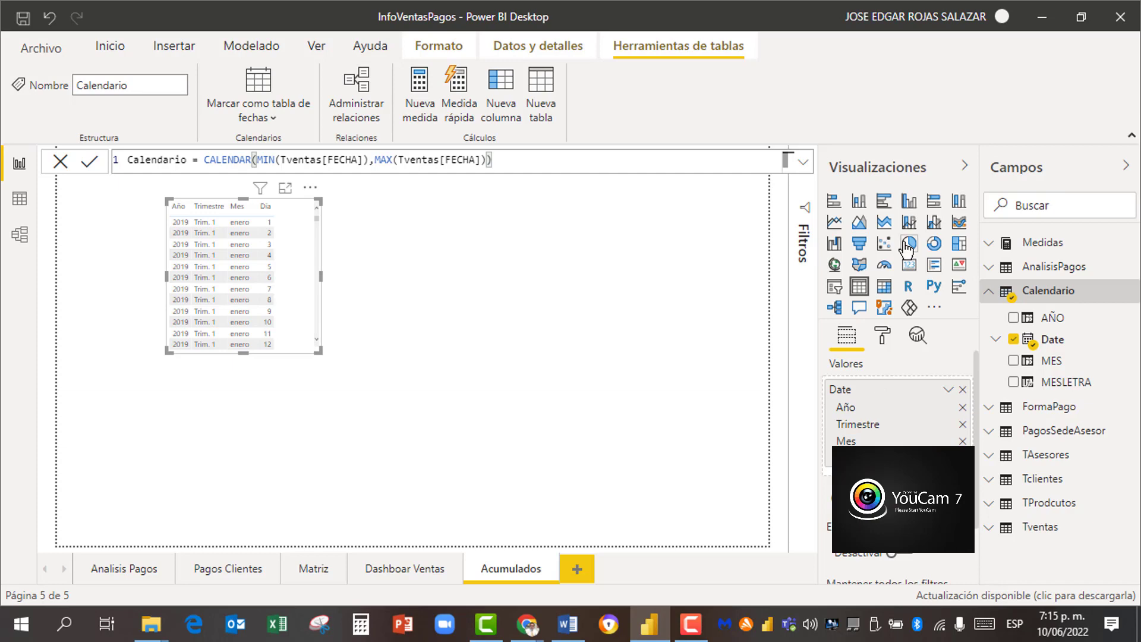
left_click(962, 424)
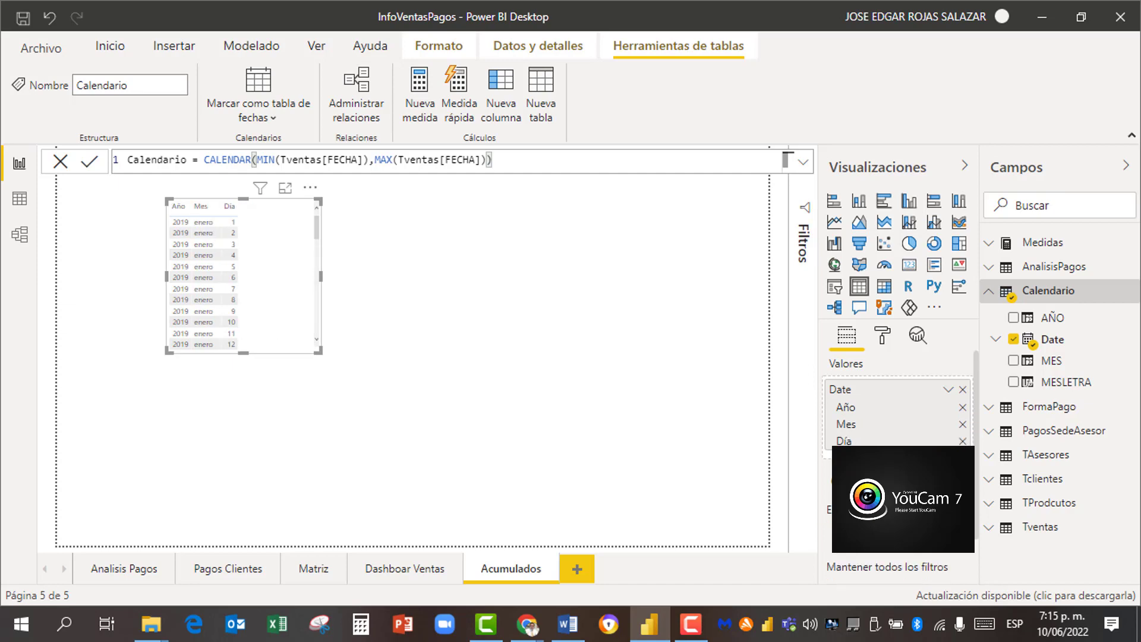
left_click(963, 440)
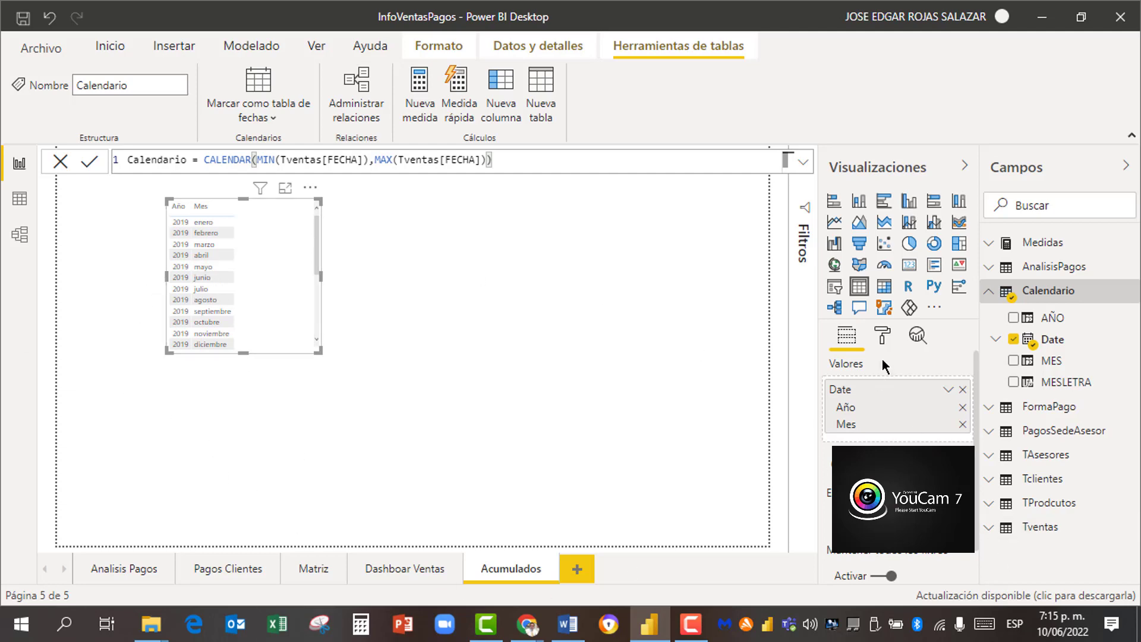
Step: Set the text size in the table's grid formatting to 16 pt
left_click(883, 340)
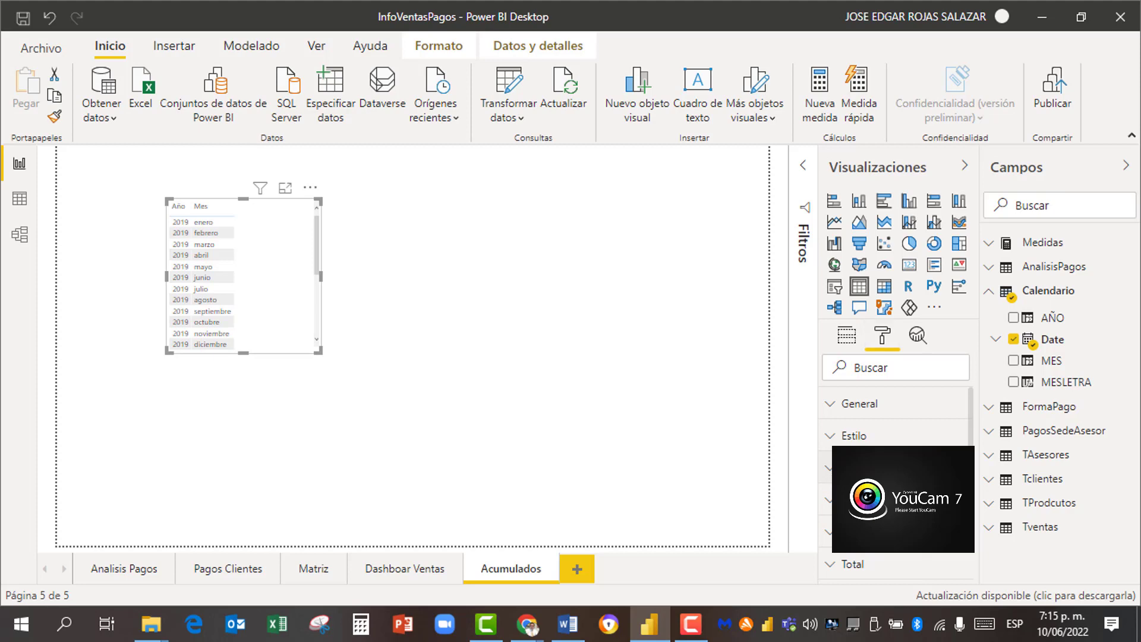
left_click(845, 470)
scroll(845, 475, "down", 4)
scroll(897, 475, "down", 4)
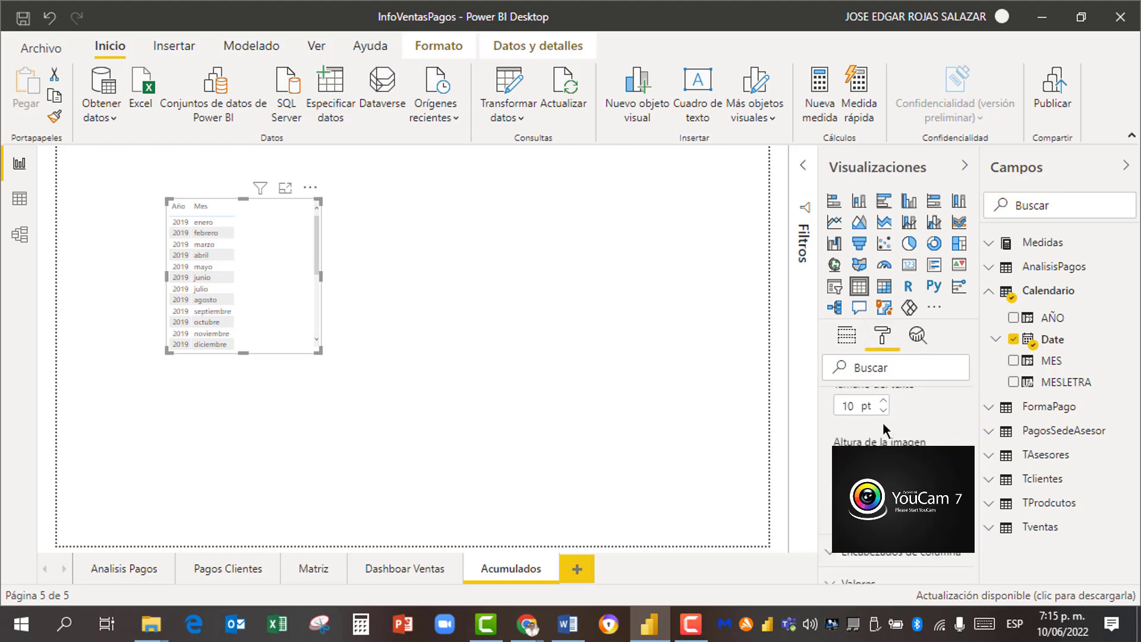
left_click(884, 401)
left_click(885, 402)
left_click(884, 403)
left_click(884, 402)
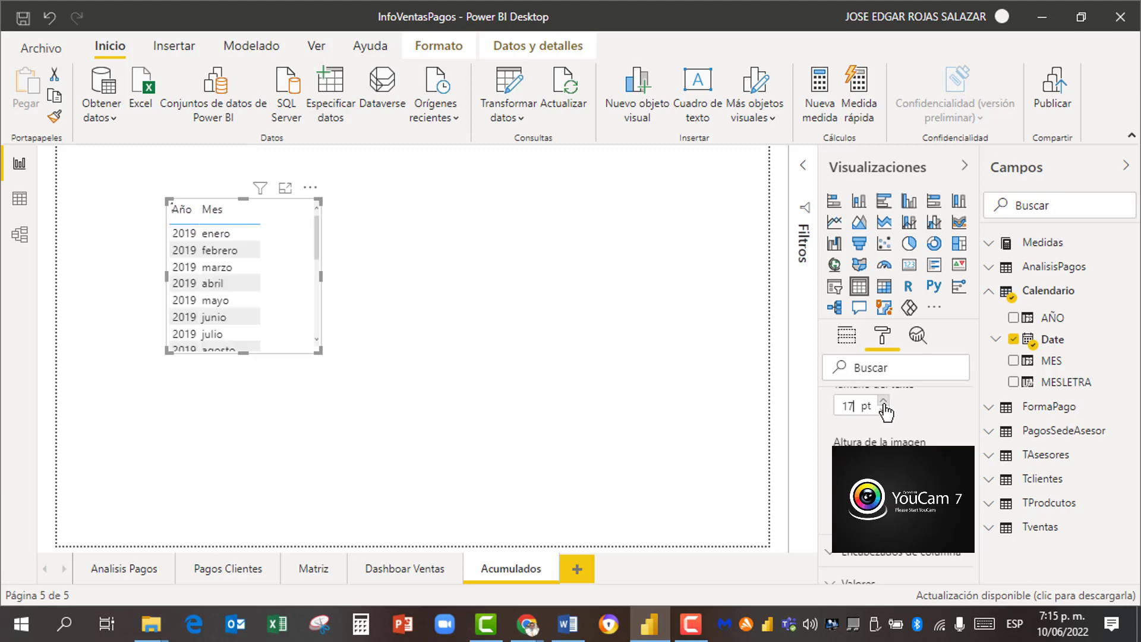
left_click(883, 408)
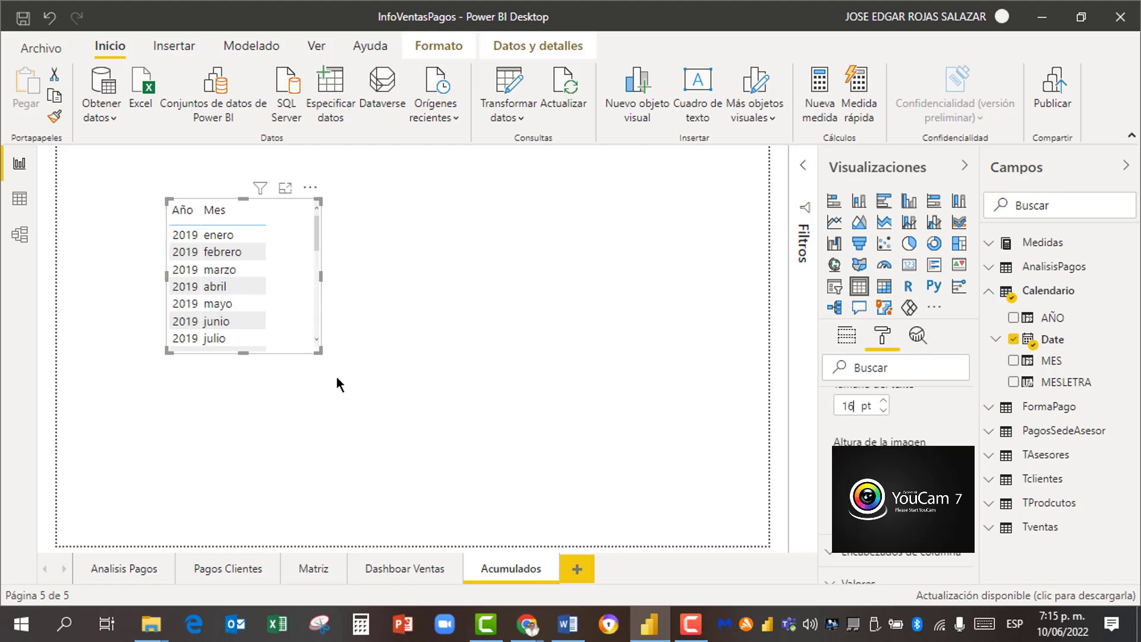
Step: Enlarge the table visual in width and height to fit more month rows, and check its rows
left_click_drag(336, 377, 382, 461)
scroll(380, 452, "down", 5)
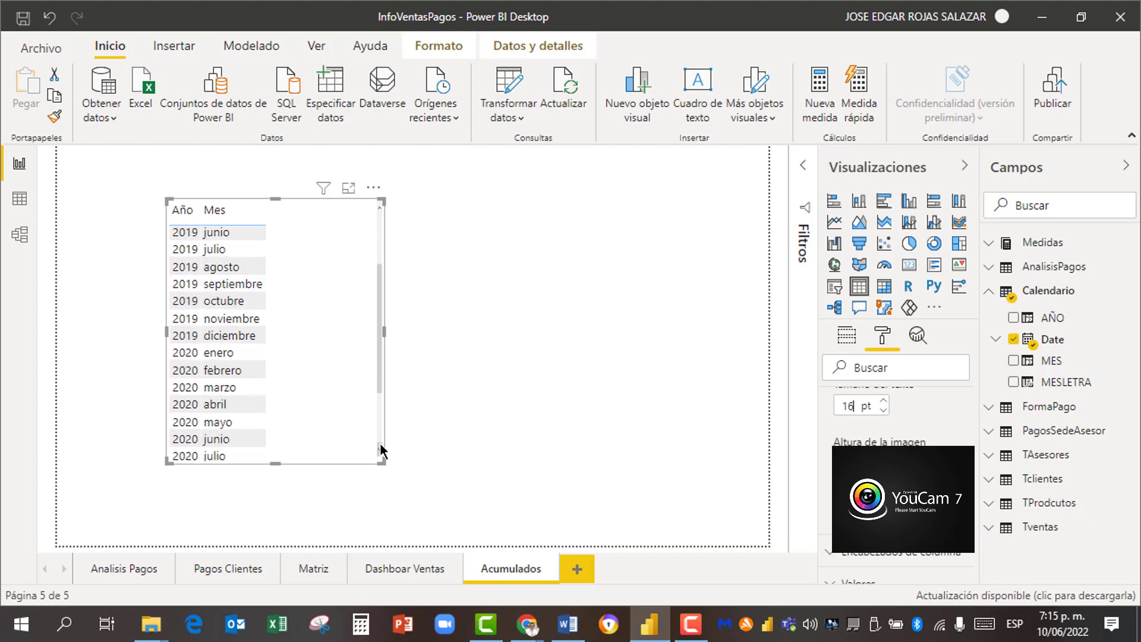
scroll(346, 413, "down", 2)
scroll(343, 399, "up", 4)
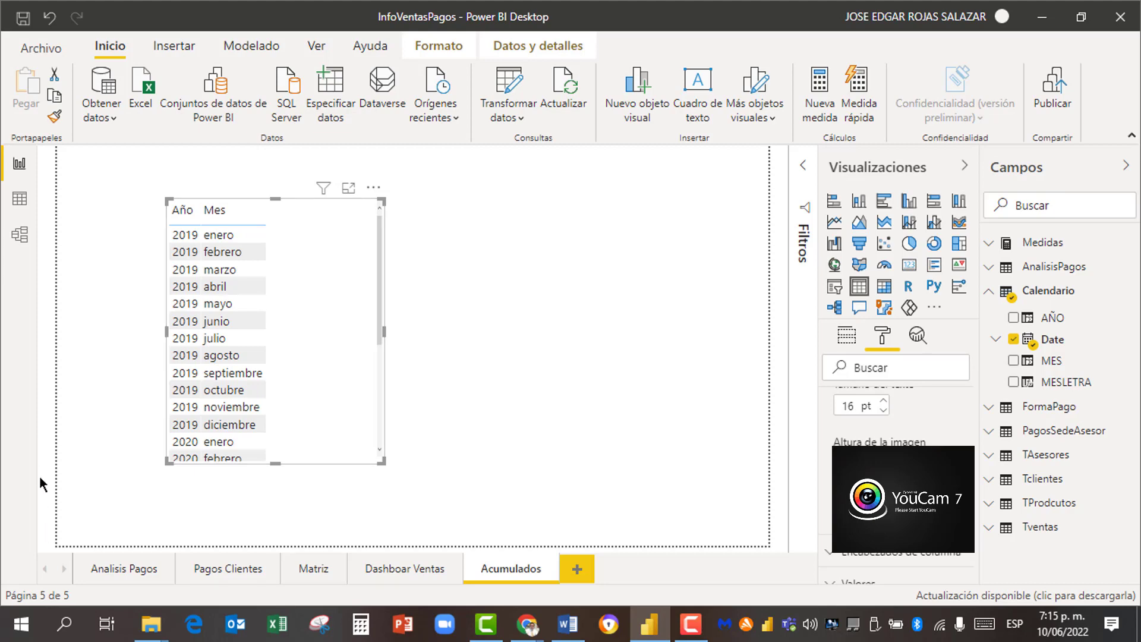
Step: Add the TotalVta measure from the Ventas folder of Medidas to the table and narrow the visual slightly
left_click(991, 294)
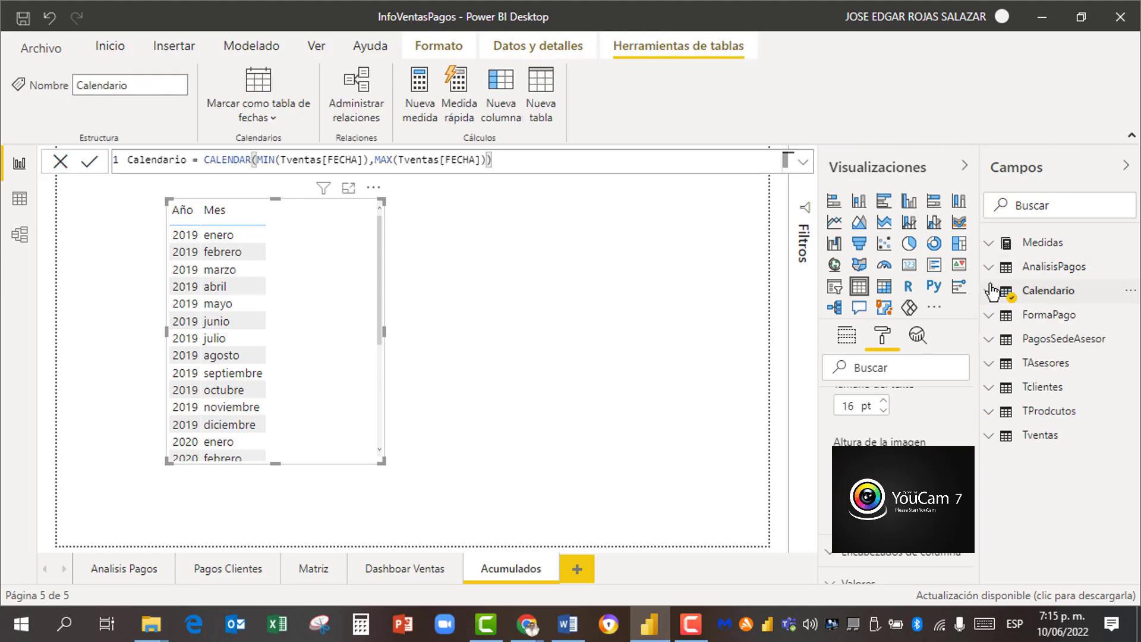
left_click(989, 245)
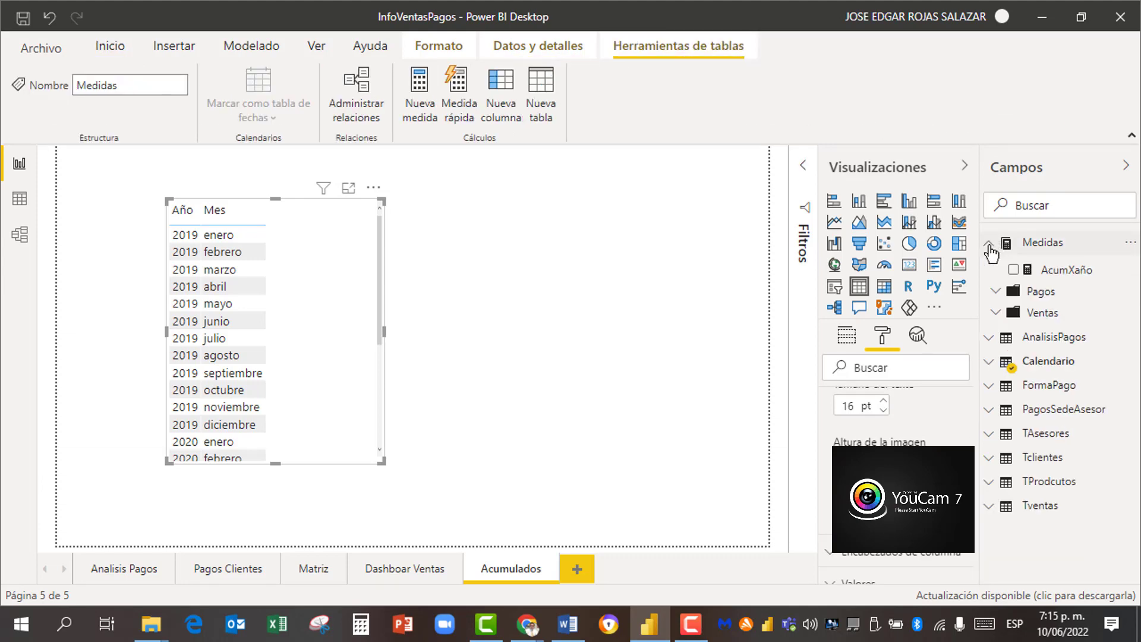
left_click(997, 311)
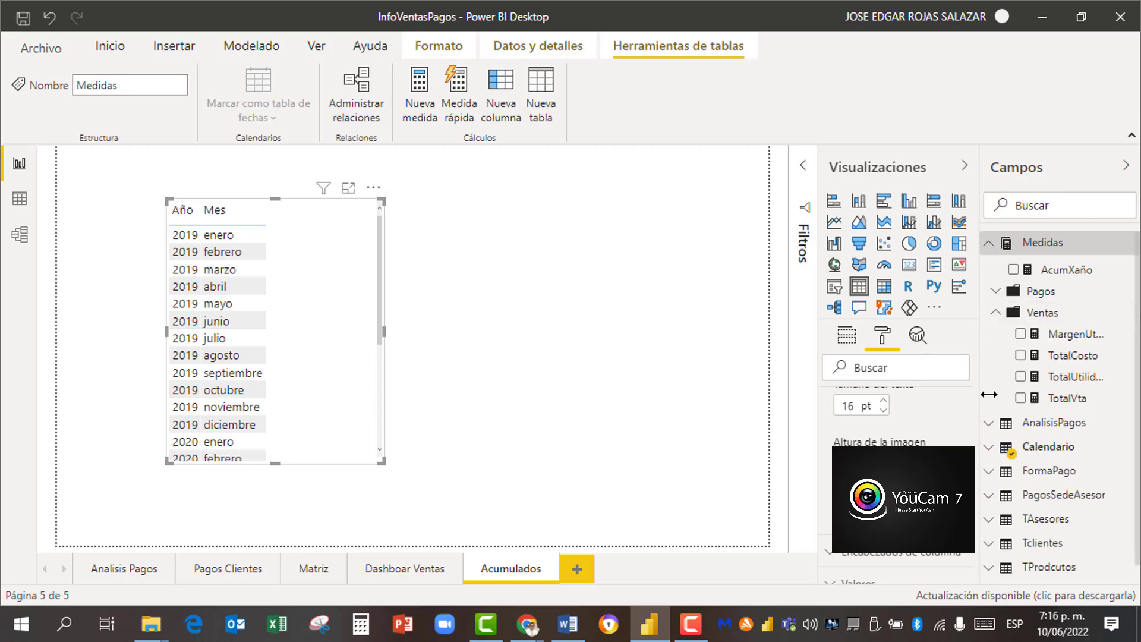
left_click(1020, 397)
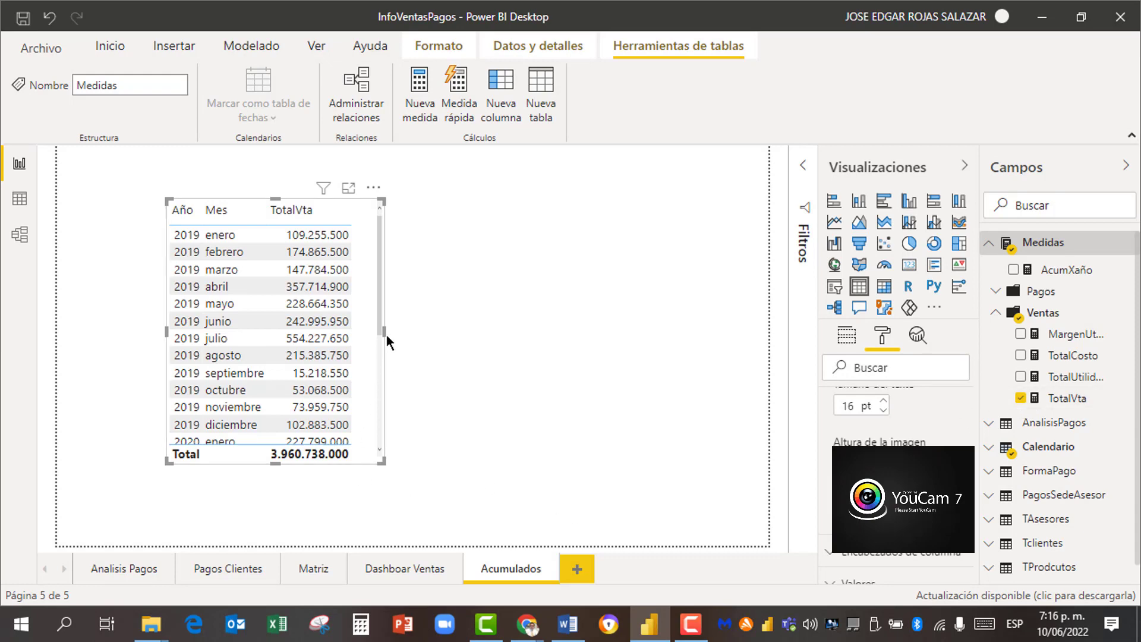
left_click_drag(389, 329, 380, 329)
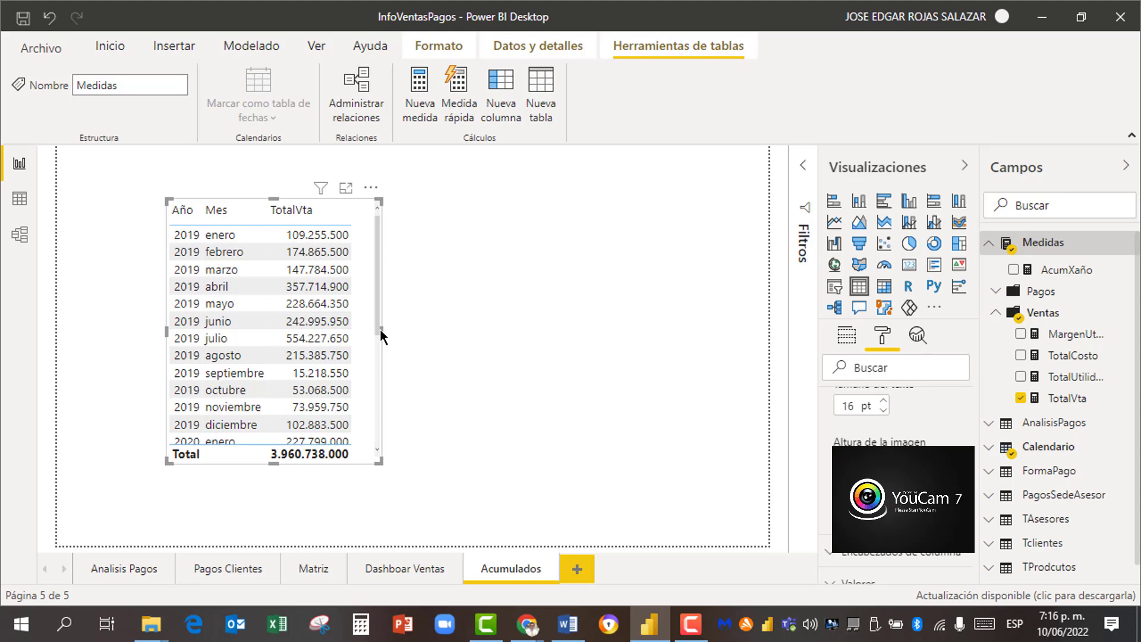
Step: Add the AcumXaño measure to the table and widen the visual to fit the whole column
left_click(997, 312)
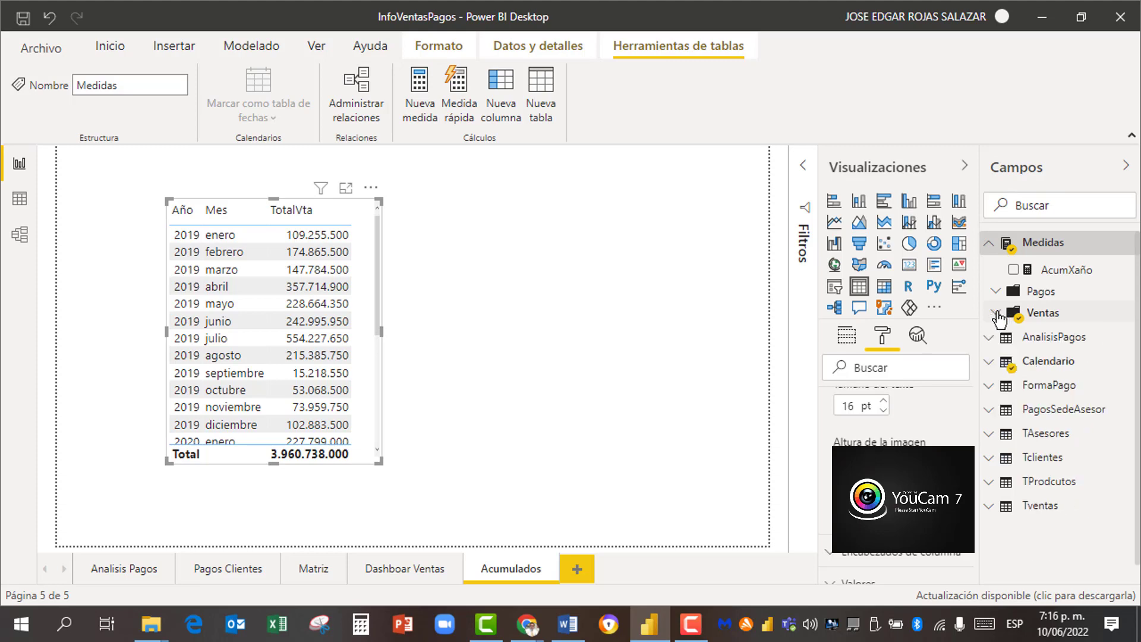
left_click(1014, 274)
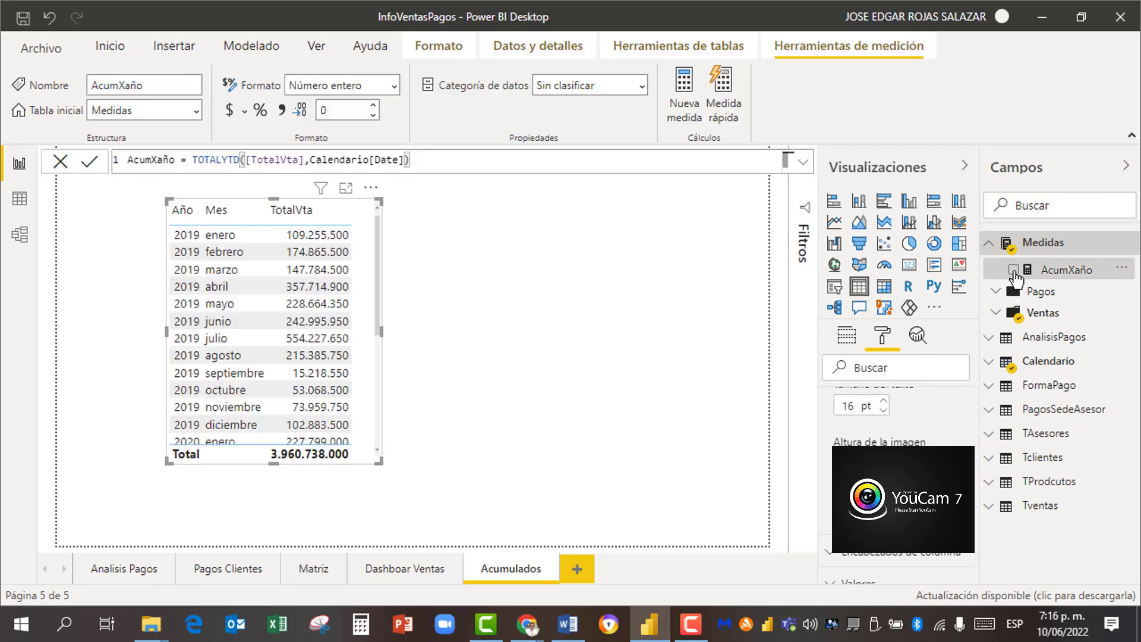
left_click(1013, 270)
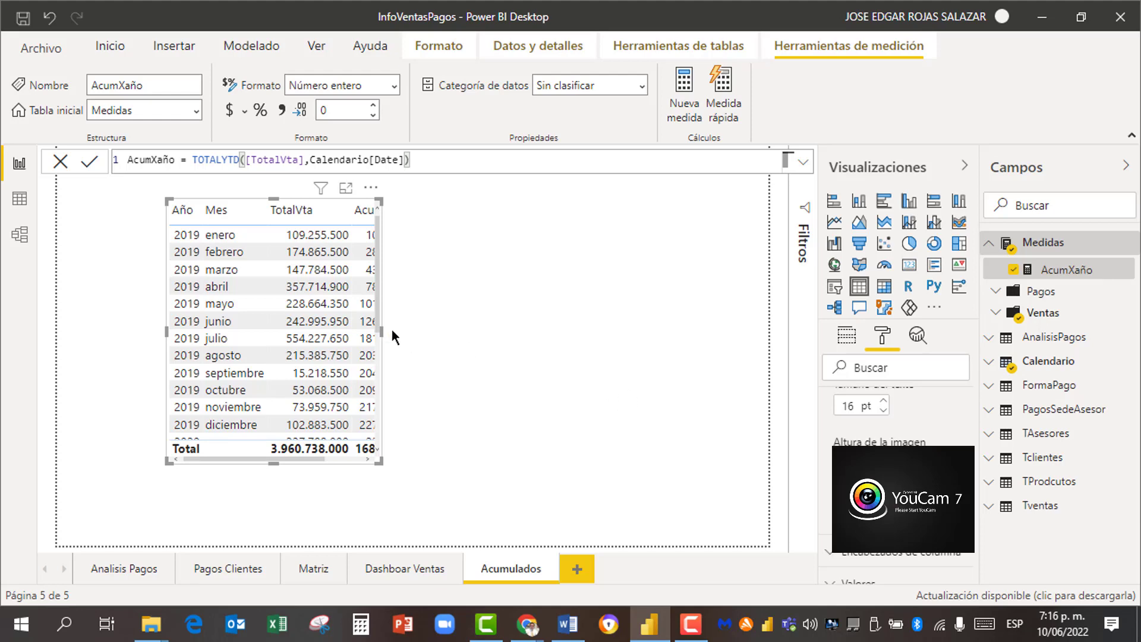
left_click_drag(380, 331, 489, 341)
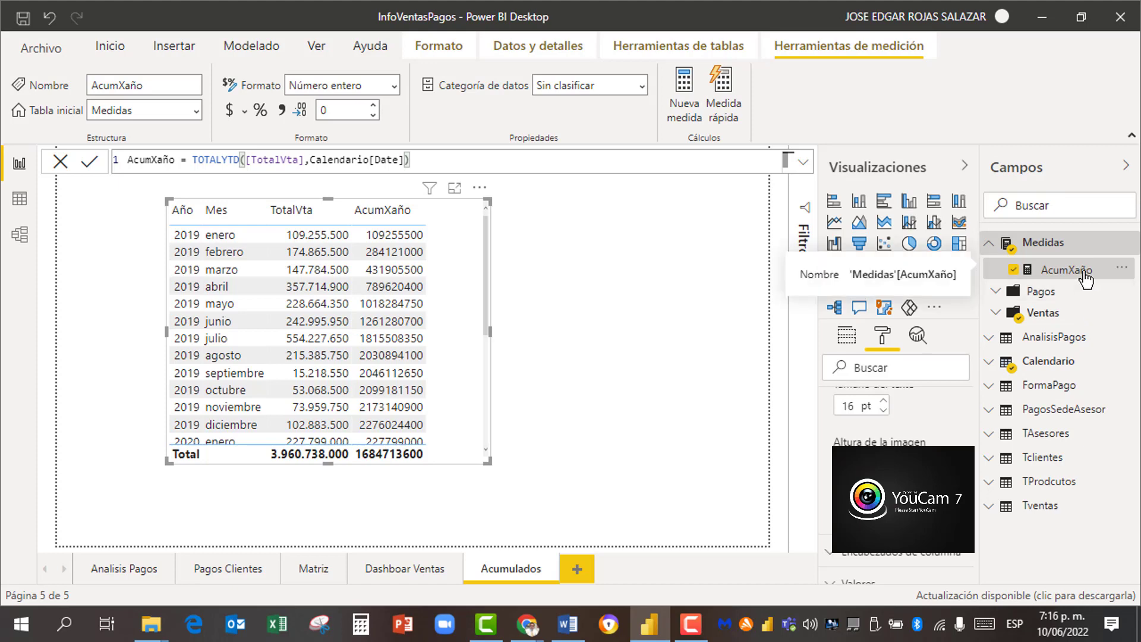
Step: Try to apply the thousands separator to the AcumXaño measure
left_click(281, 111)
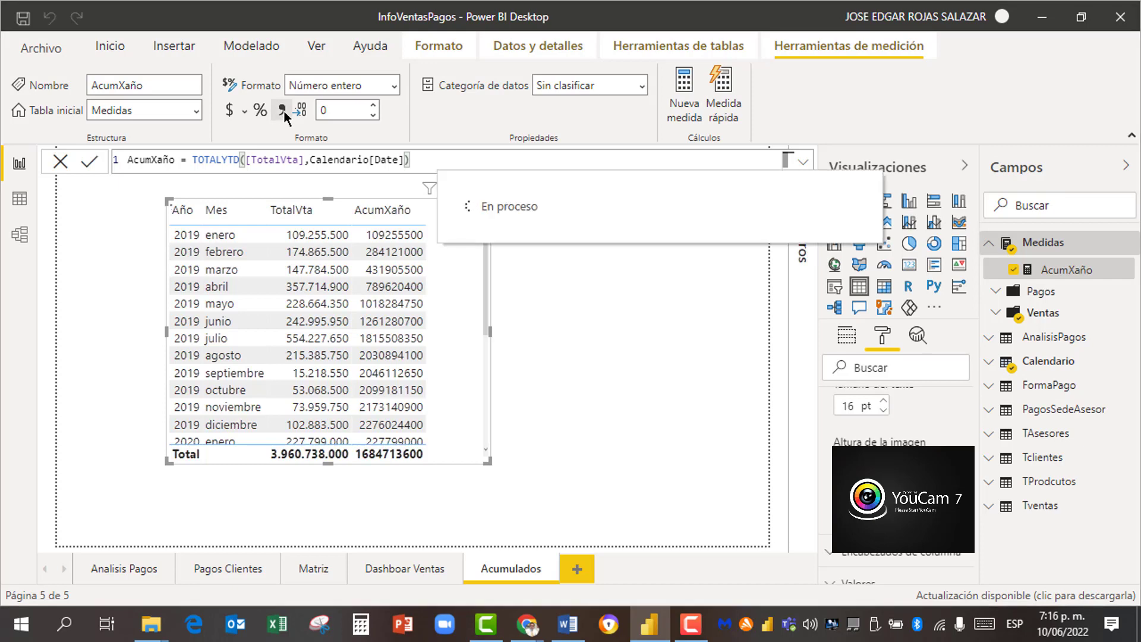
left_click(284, 111)
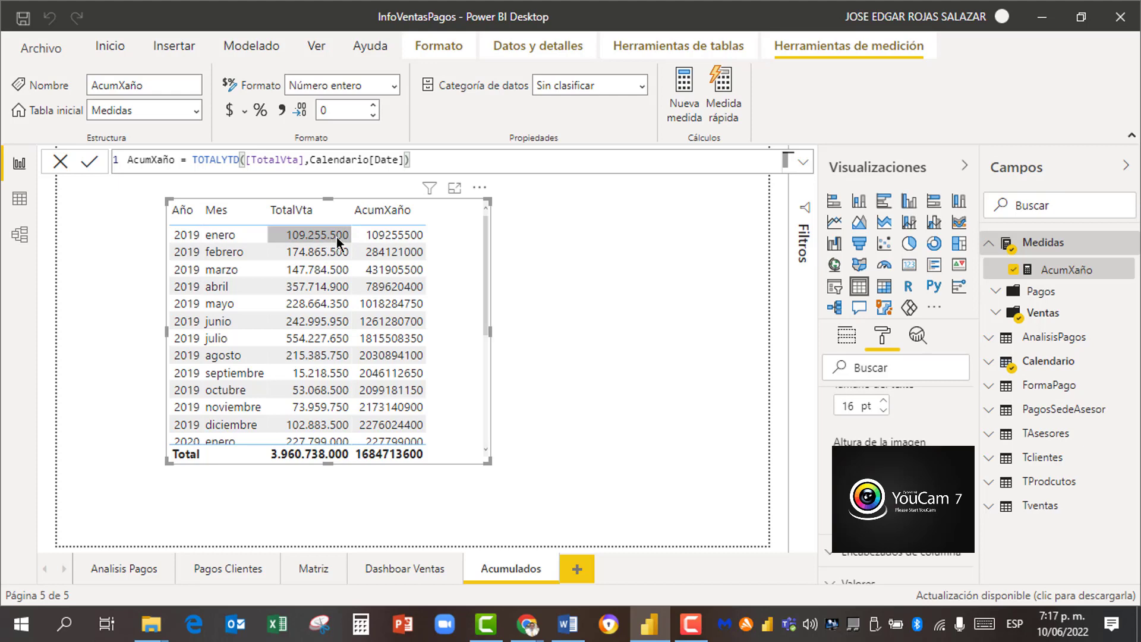
Step: Apply the thousands separator to the AcumXaño measure and resize the table visual to be narrower and taller
left_click(398, 240)
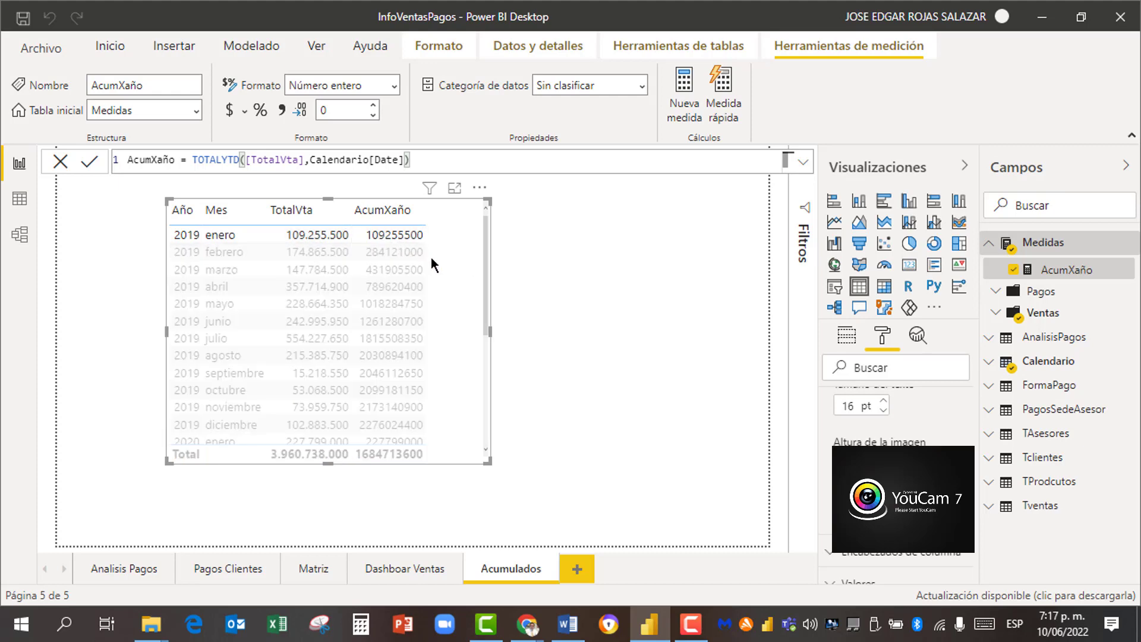
left_click(400, 236)
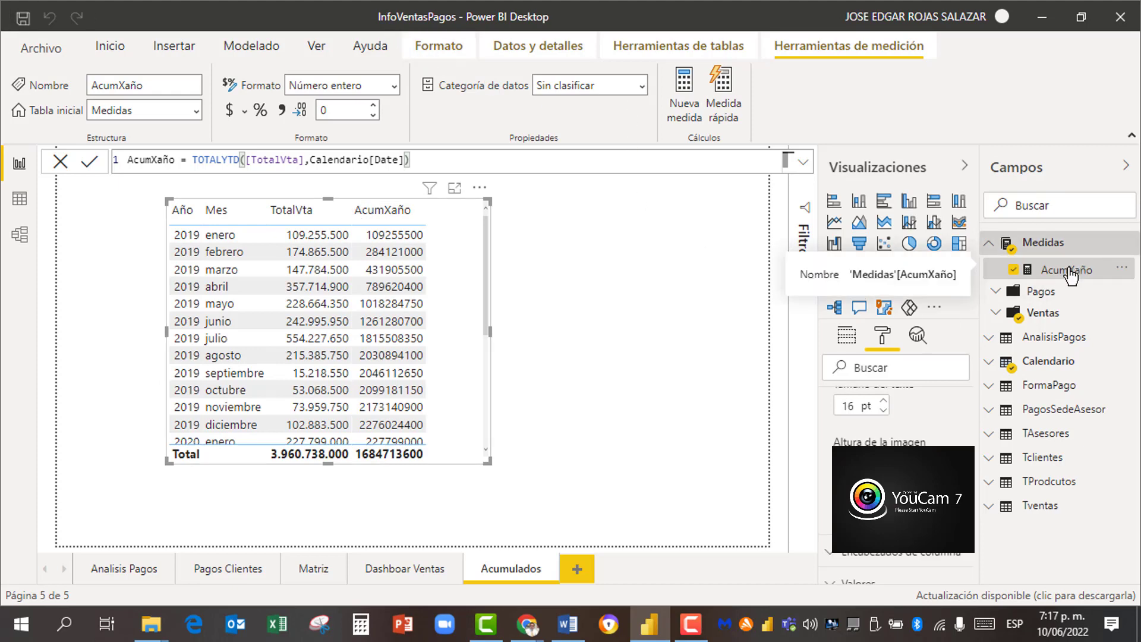
left_click(282, 110)
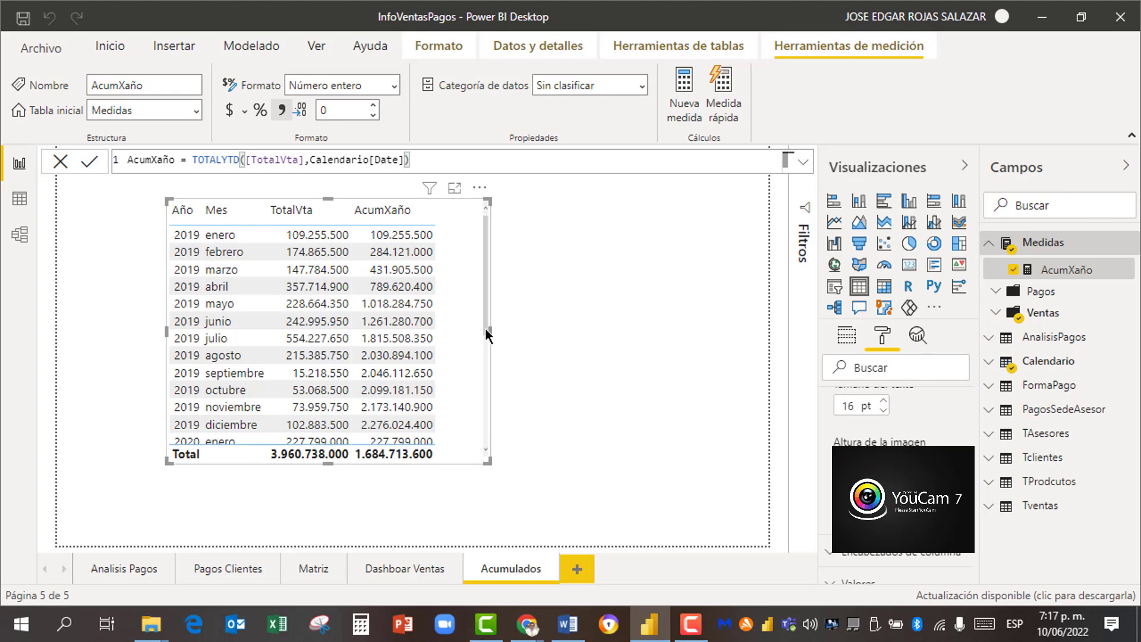
left_click_drag(488, 329, 447, 330)
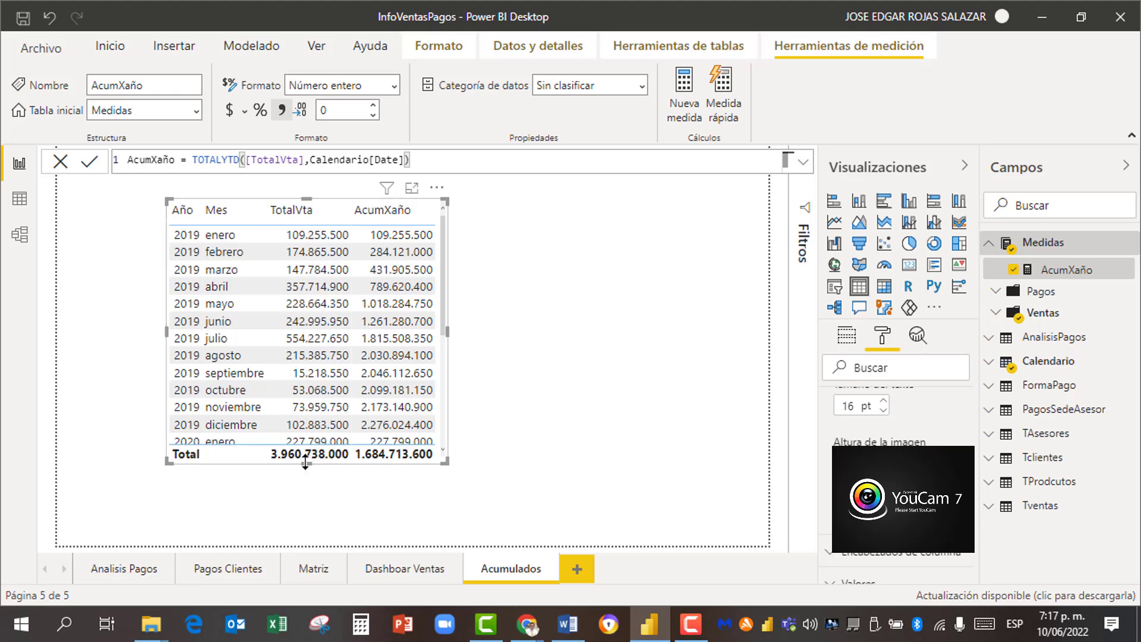
left_click_drag(305, 462, 308, 516)
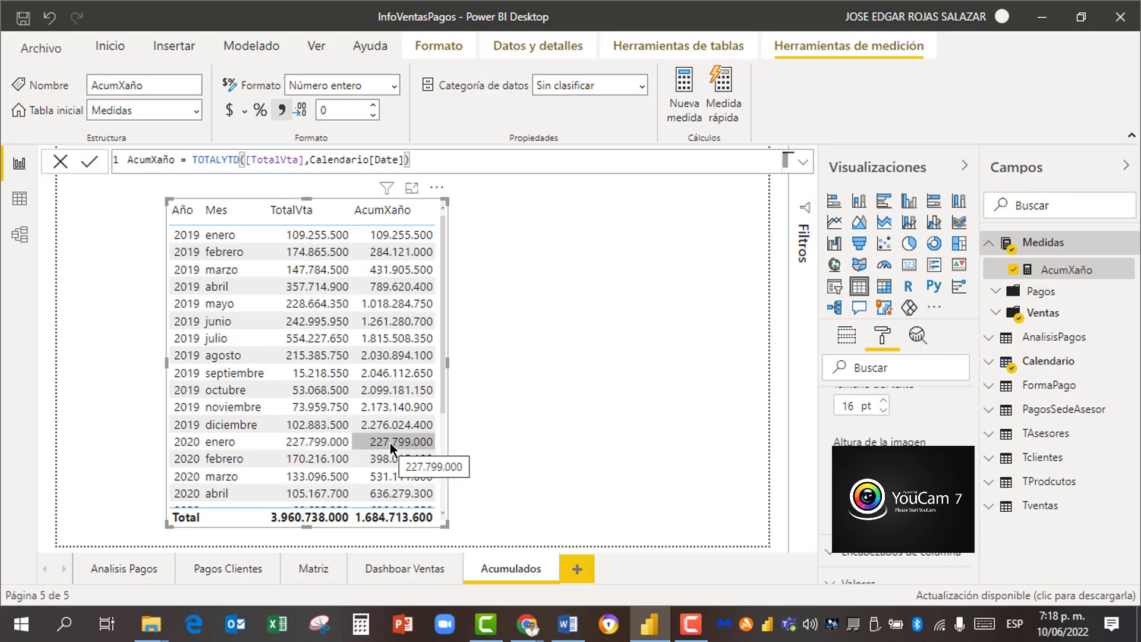
Step: Compare the AcumXaño running totals with the monthly TotalVta values across the 2019 and 2020 rows
scroll(395, 436, "down", 2)
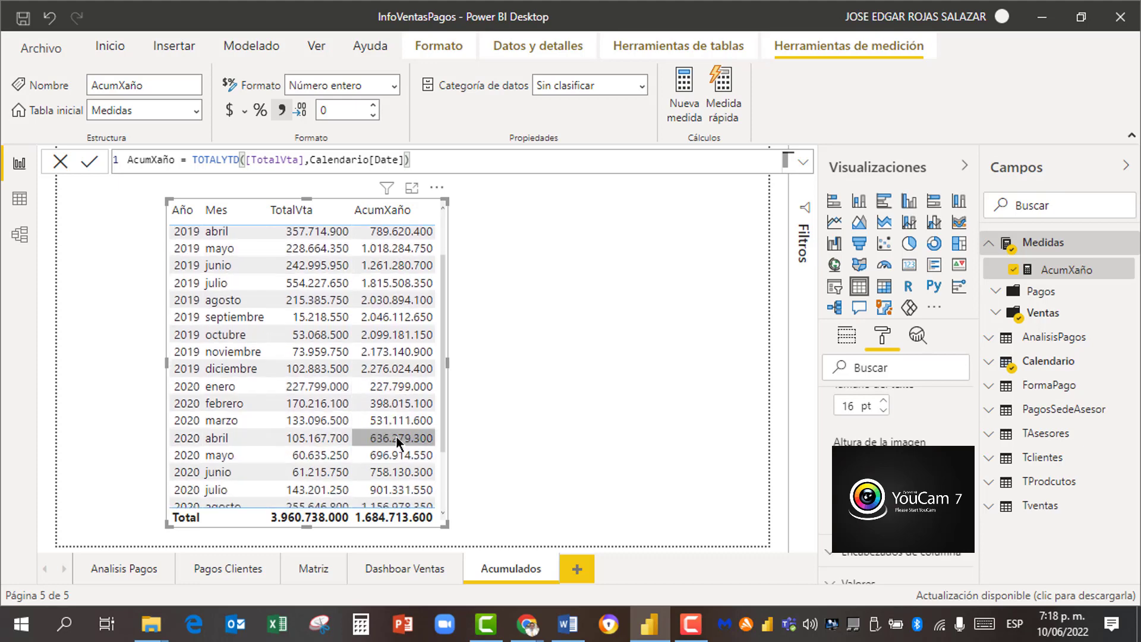
scroll(397, 437, "up", 2)
scroll(396, 437, "down", 3)
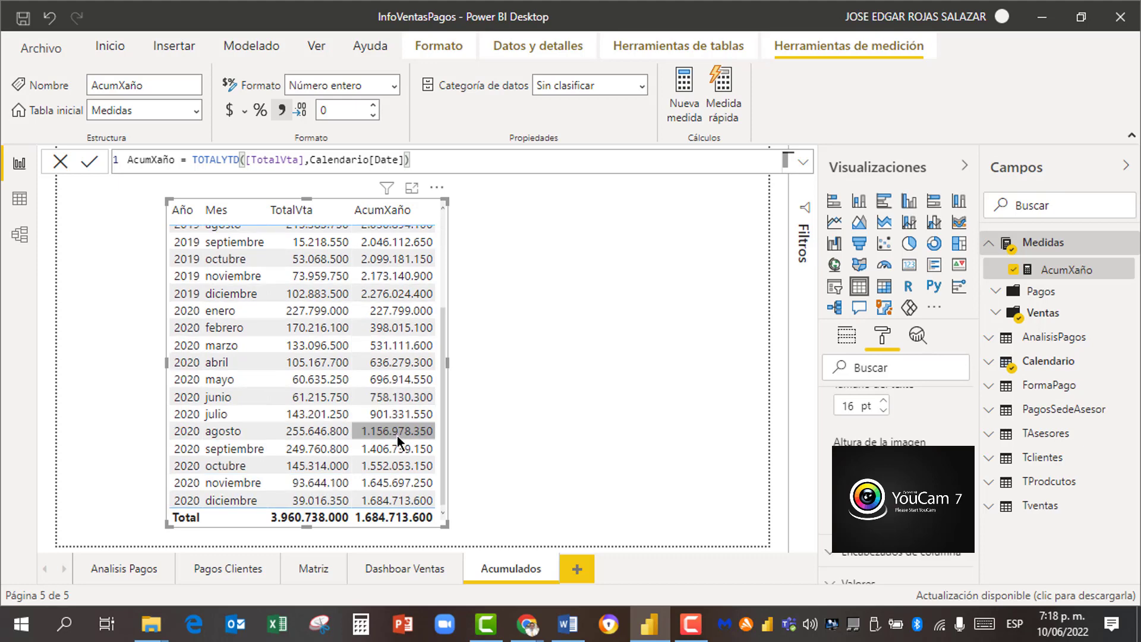
scroll(397, 434, "up", 3)
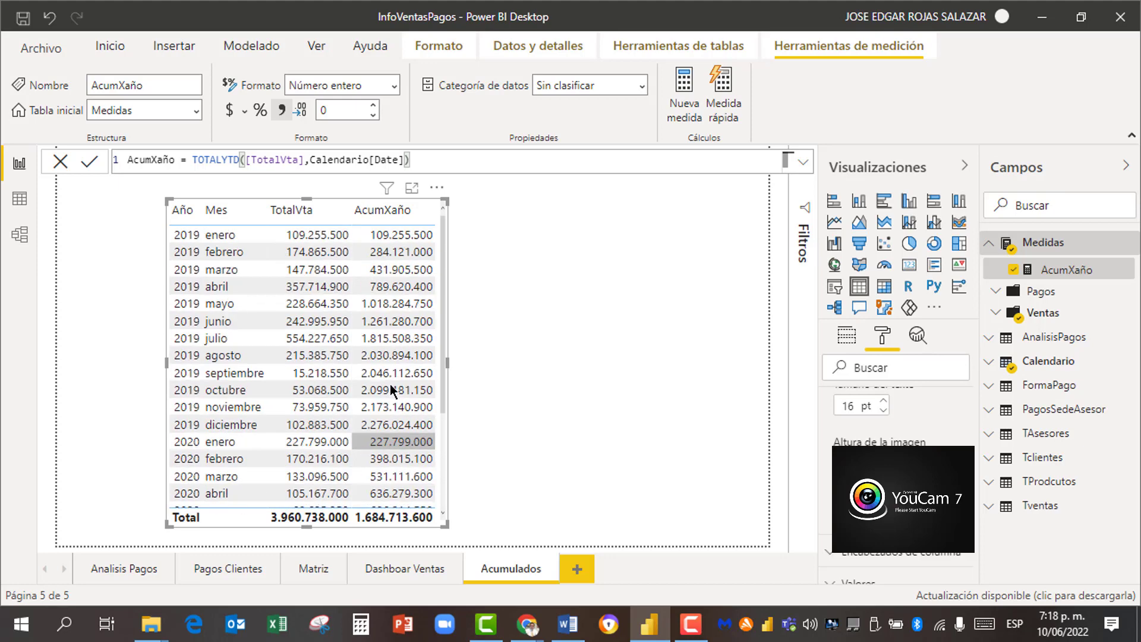
scroll(390, 384, "down", 3)
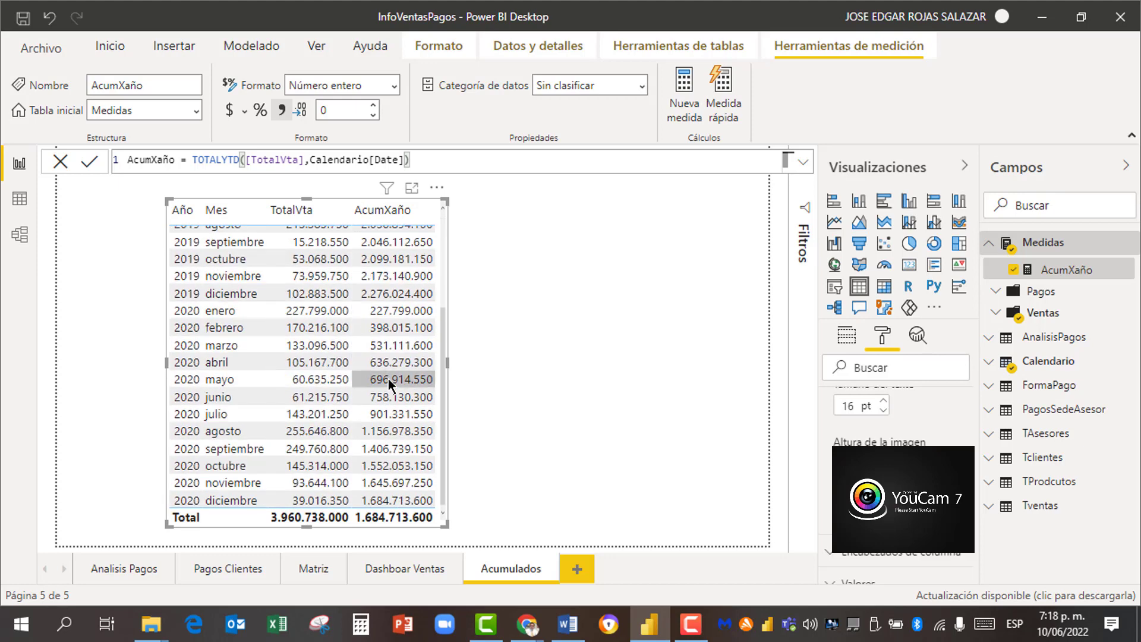
scroll(387, 379, "up", 3)
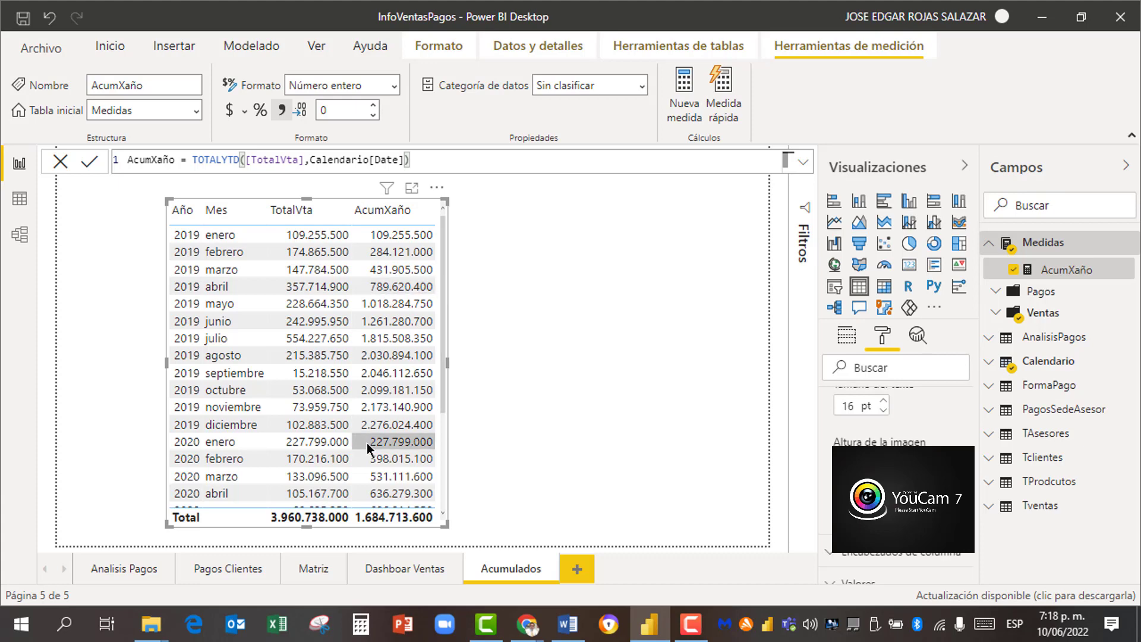
scroll(366, 443, "down", 3)
scroll(343, 416, "up", 3)
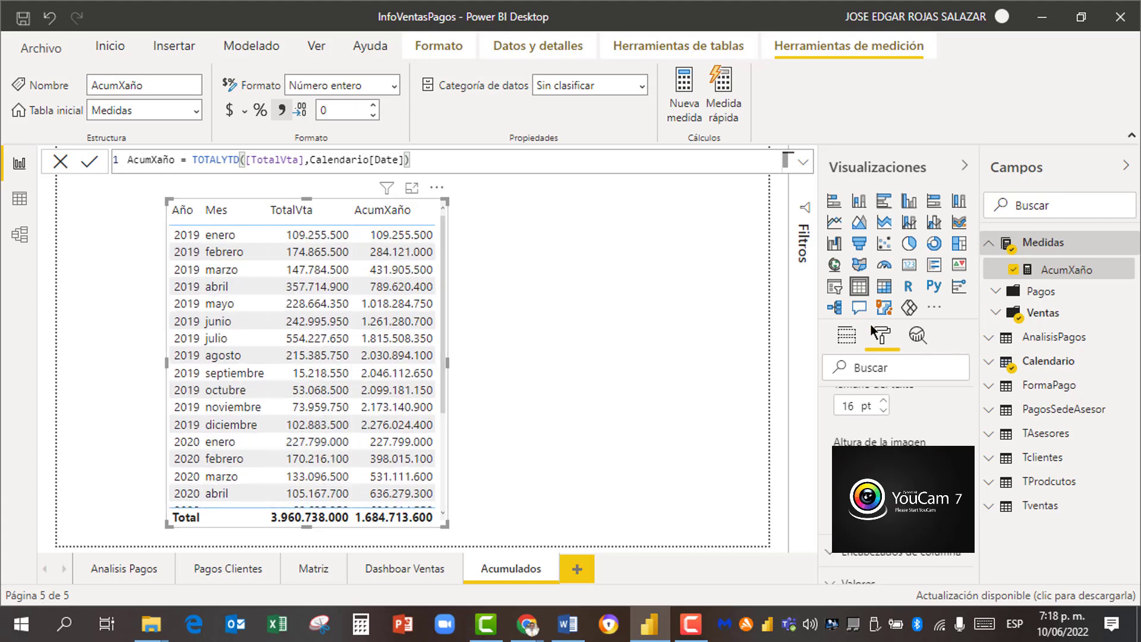
Step: Convert the table visual to a matrix and check the months of 2019 and 2020 by expanding and collapsing each year
left_click(886, 290)
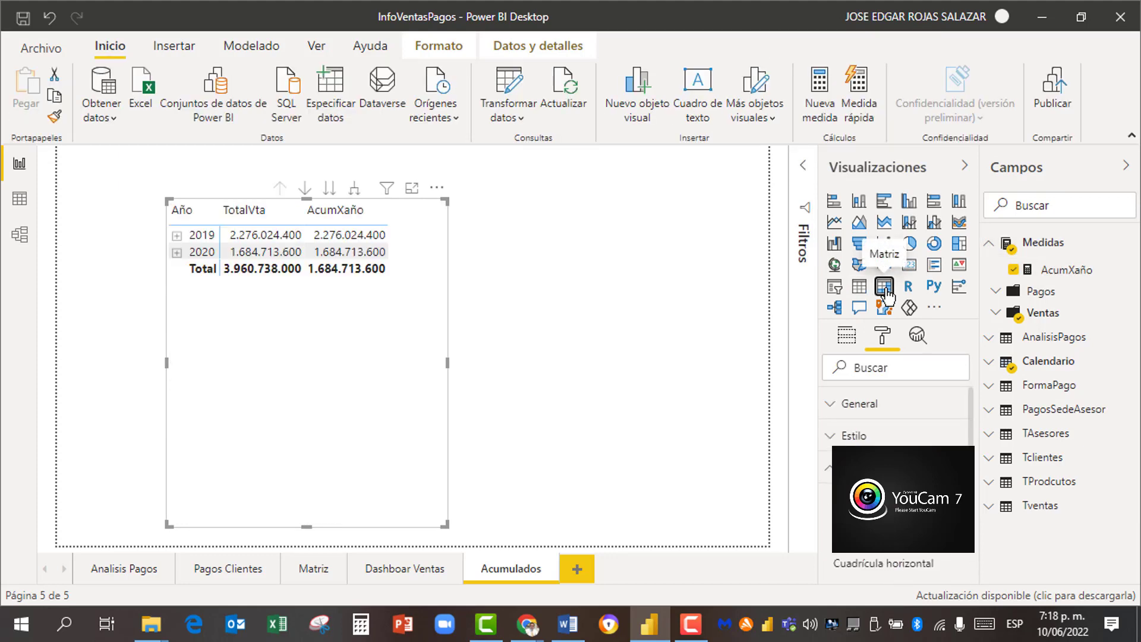
left_click(177, 236)
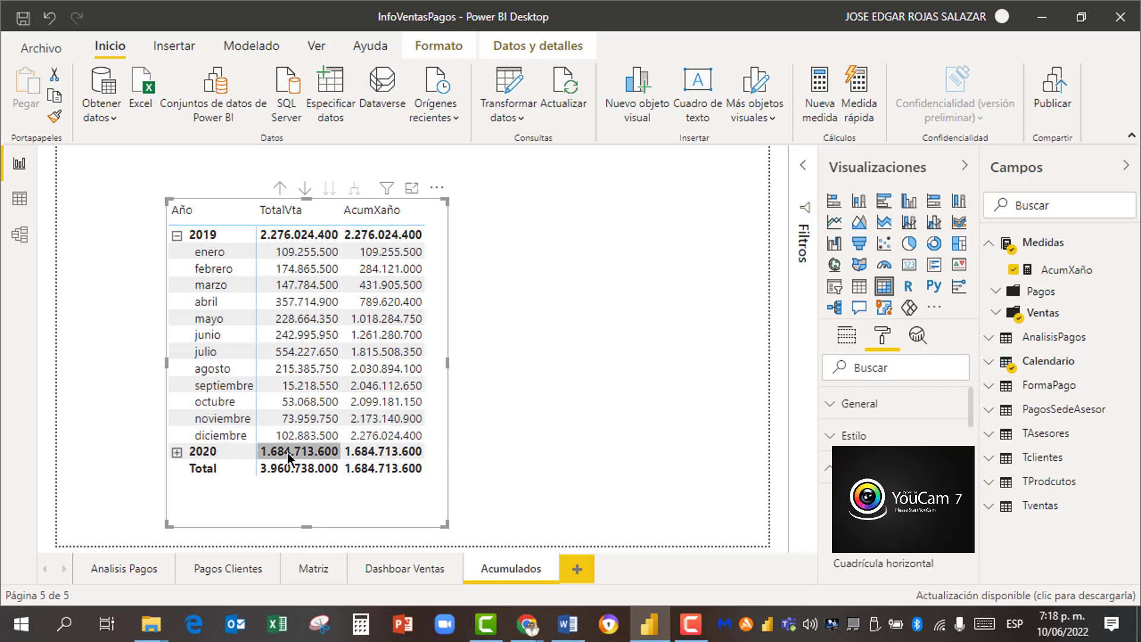
left_click(177, 236)
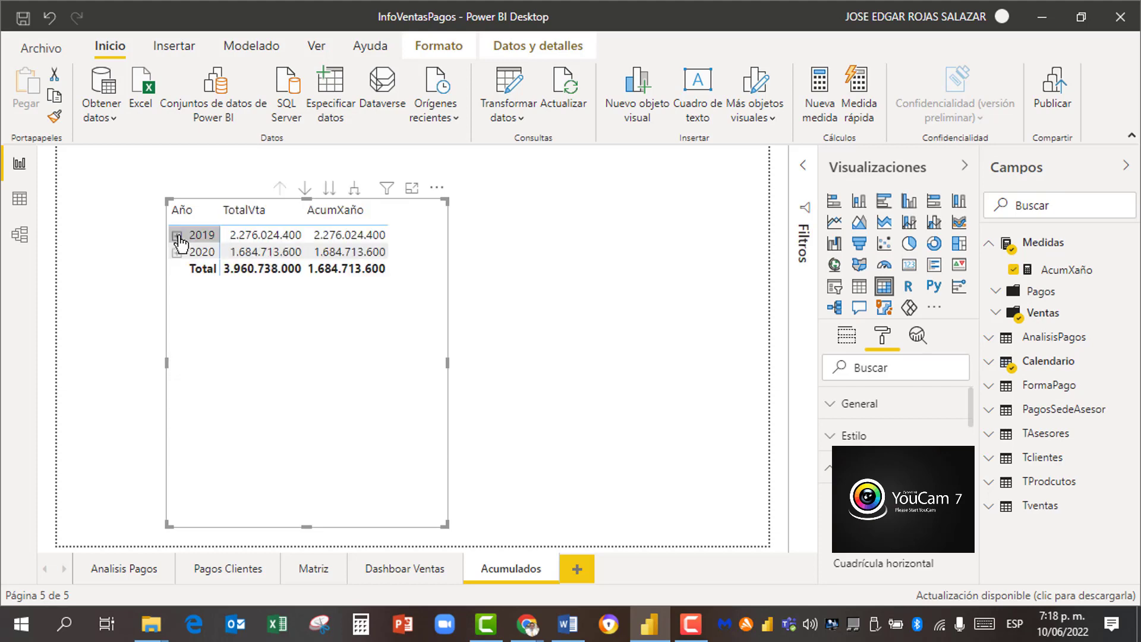
left_click(177, 252)
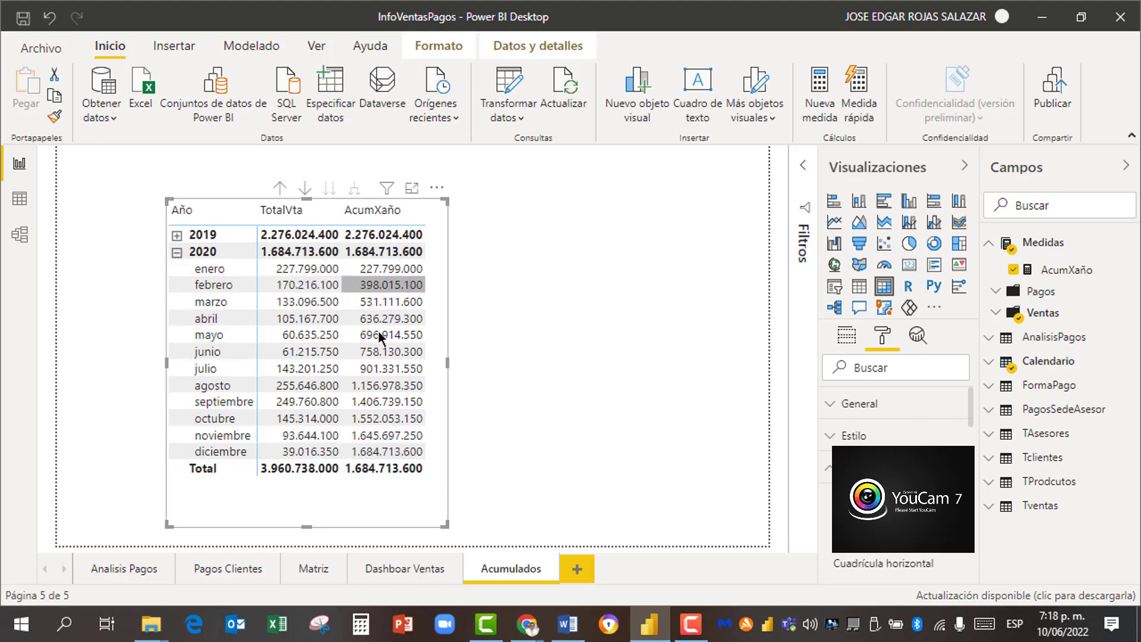
left_click(177, 252)
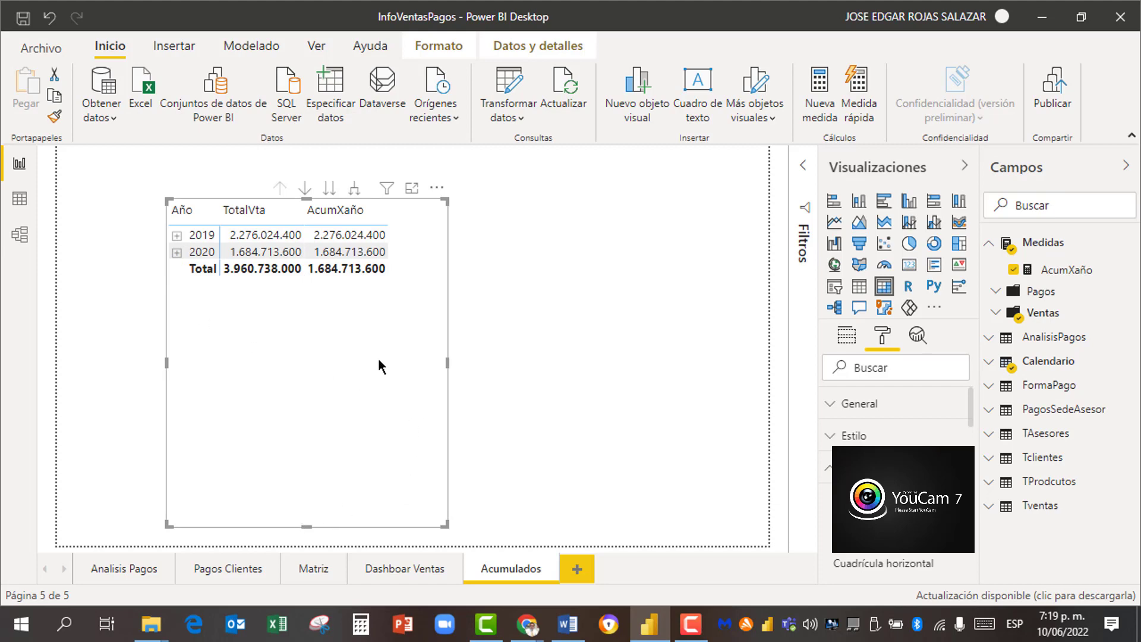
Step: Add the BODEGA field from Tventas to the matrix rows as the level above Date
left_click(846, 336)
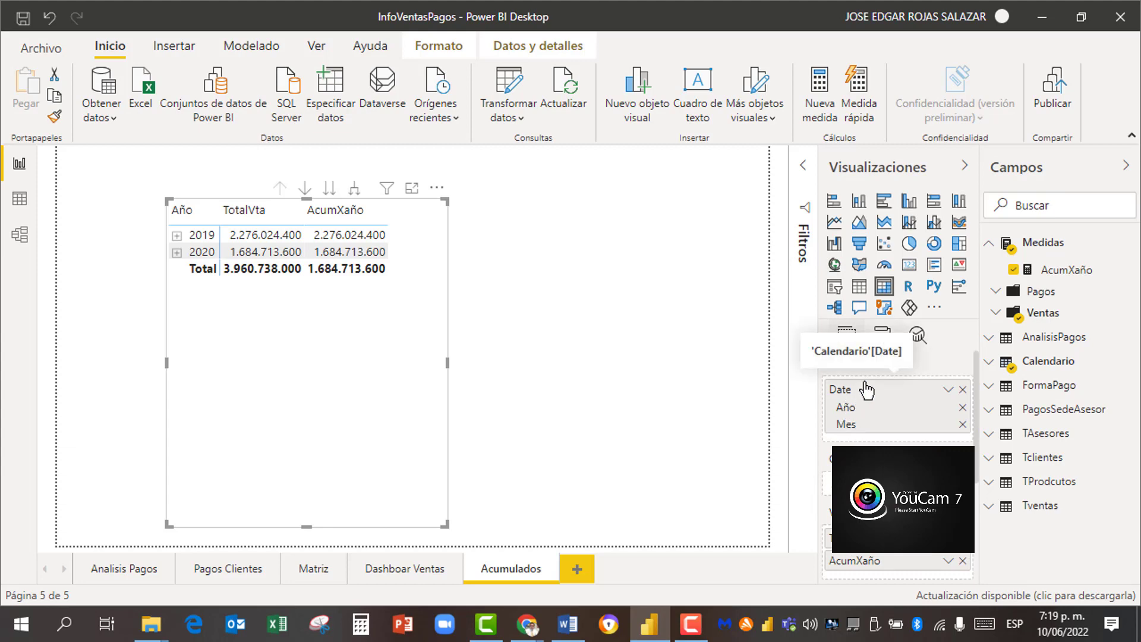
left_click(988, 246)
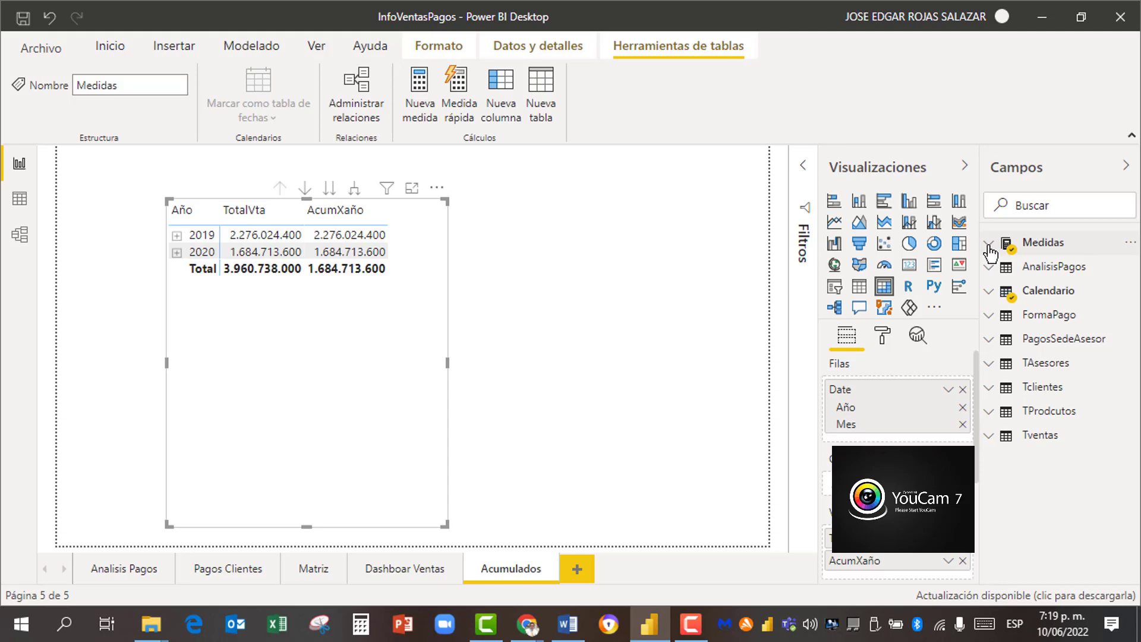
left_click(989, 439)
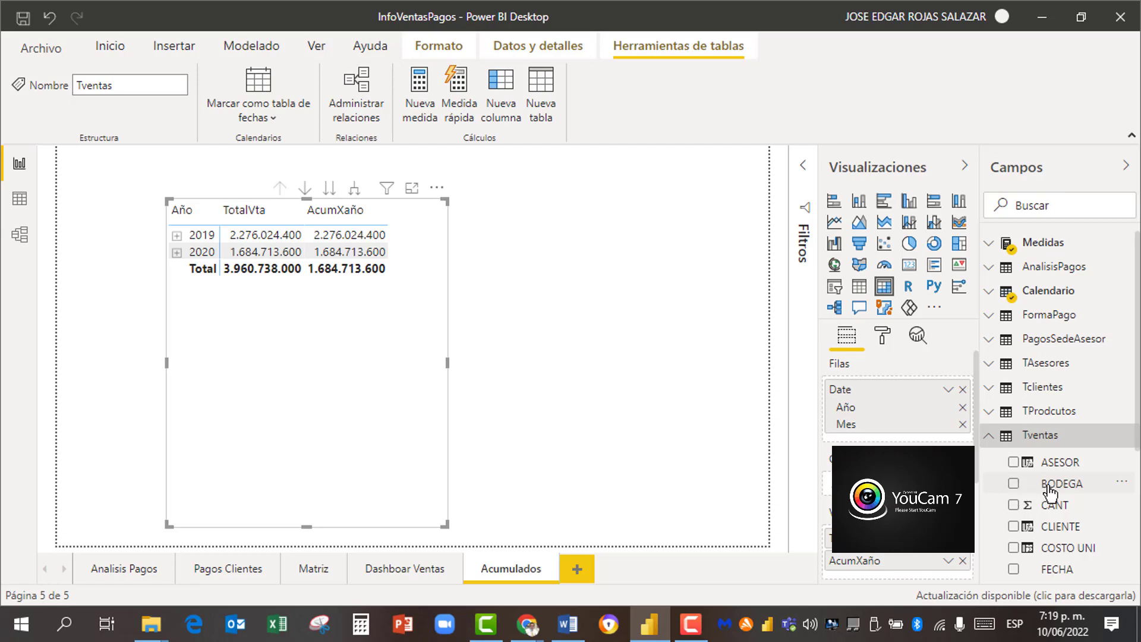
left_click_drag(1015, 488, 875, 401)
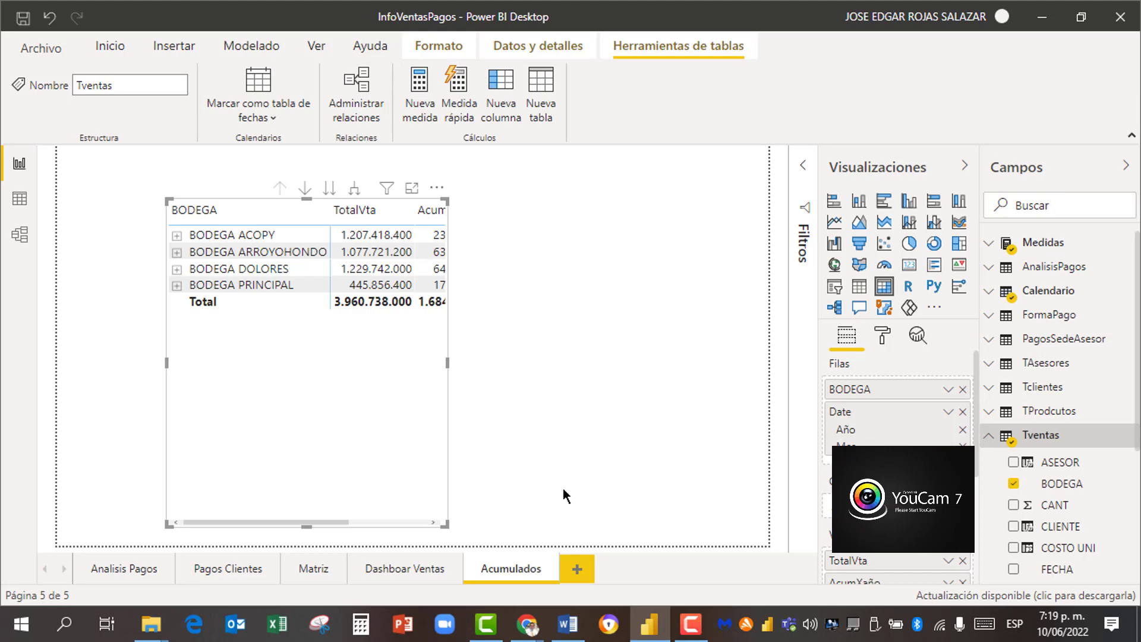
Step: Expand BODEGA ACOPY and its year 2019 to examine the warehouse's monthly sales
left_click(177, 236)
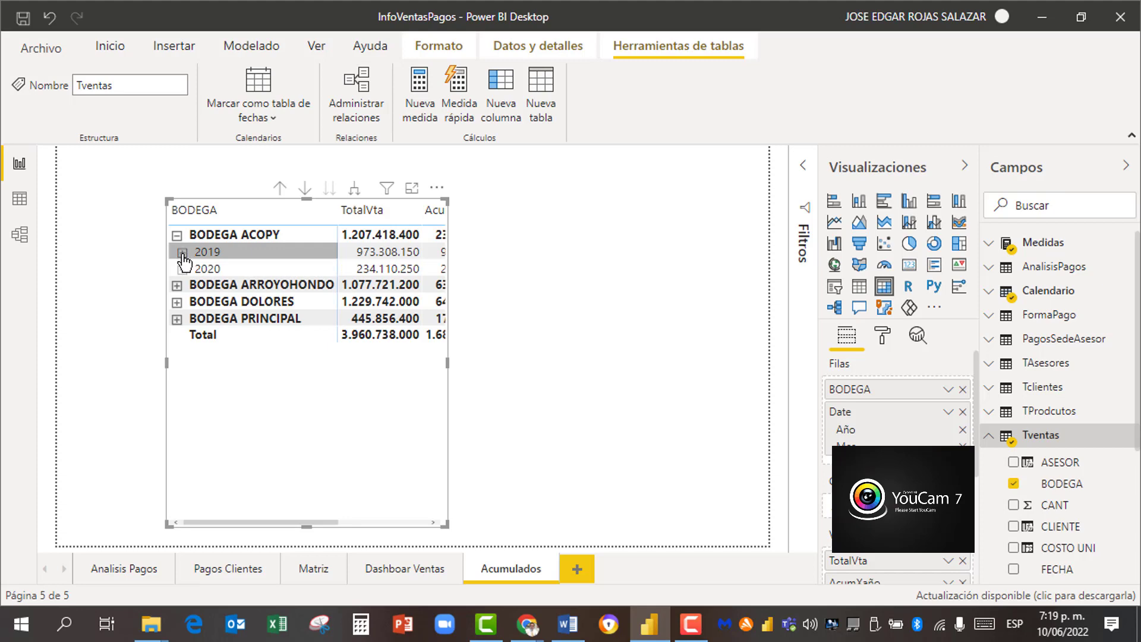
left_click(183, 253)
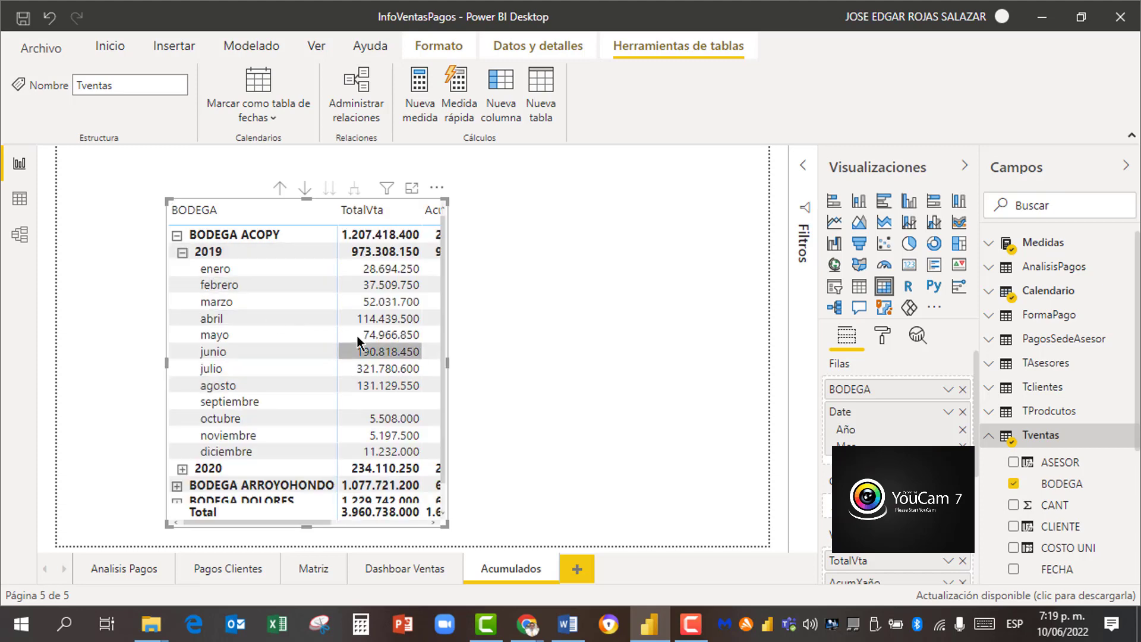
scroll(359, 361, "down", 1)
scroll(359, 361, "up", 1)
scroll(359, 361, "down", 1)
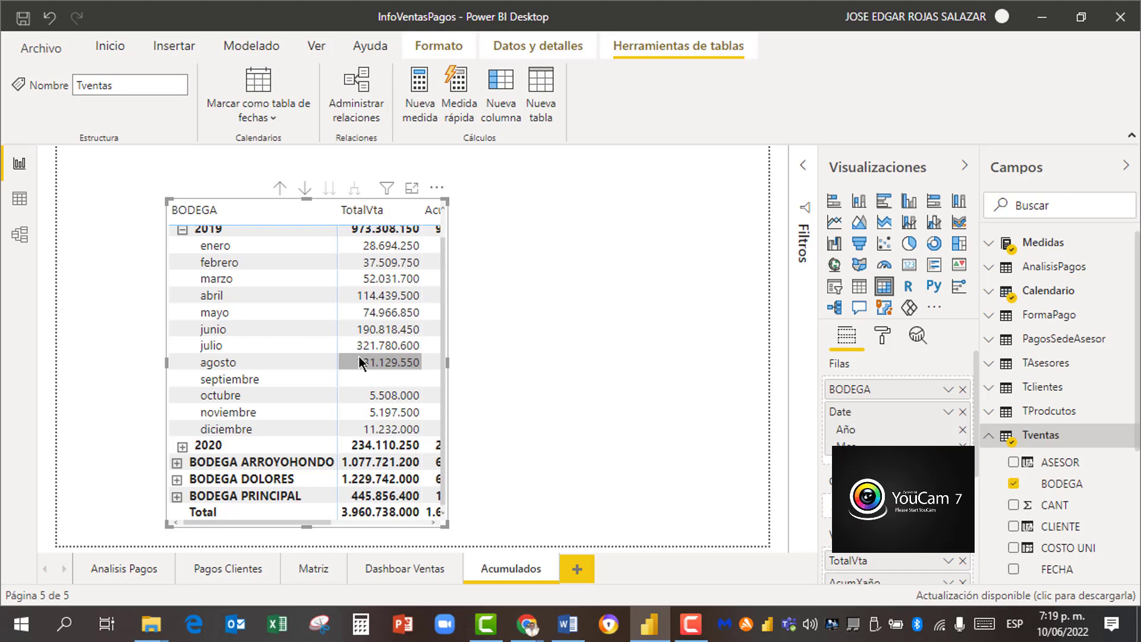
scroll(358, 356, "up", 1)
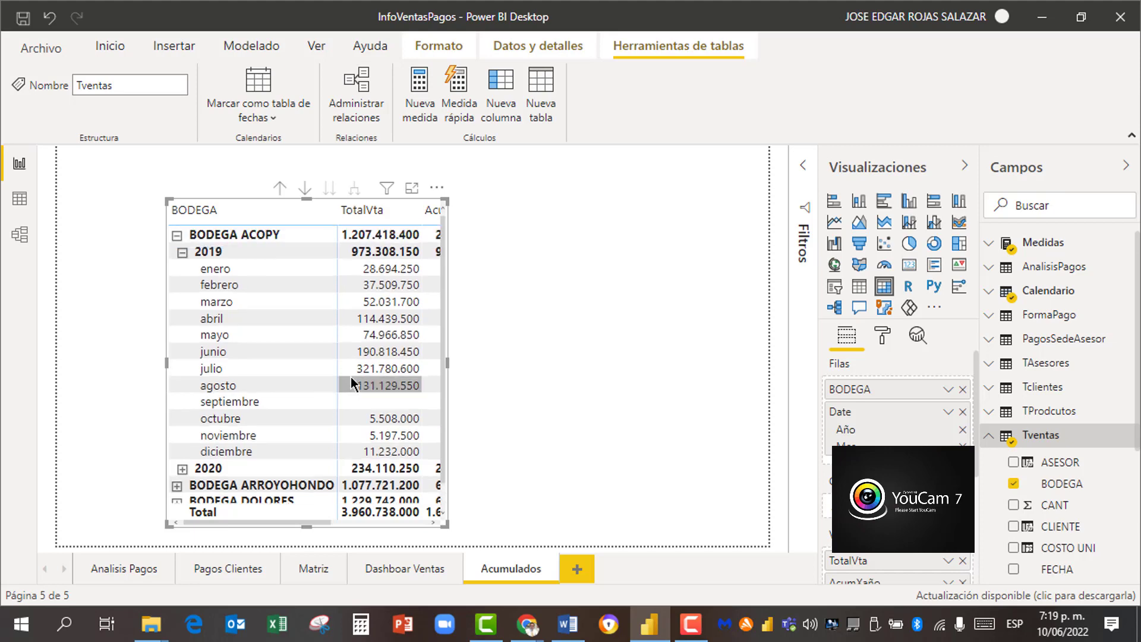
Step: Collapse the 2019 months under BODEGA ACOPY and remove BODEGA from the matrix rows
left_click(180, 252)
left_click(177, 248)
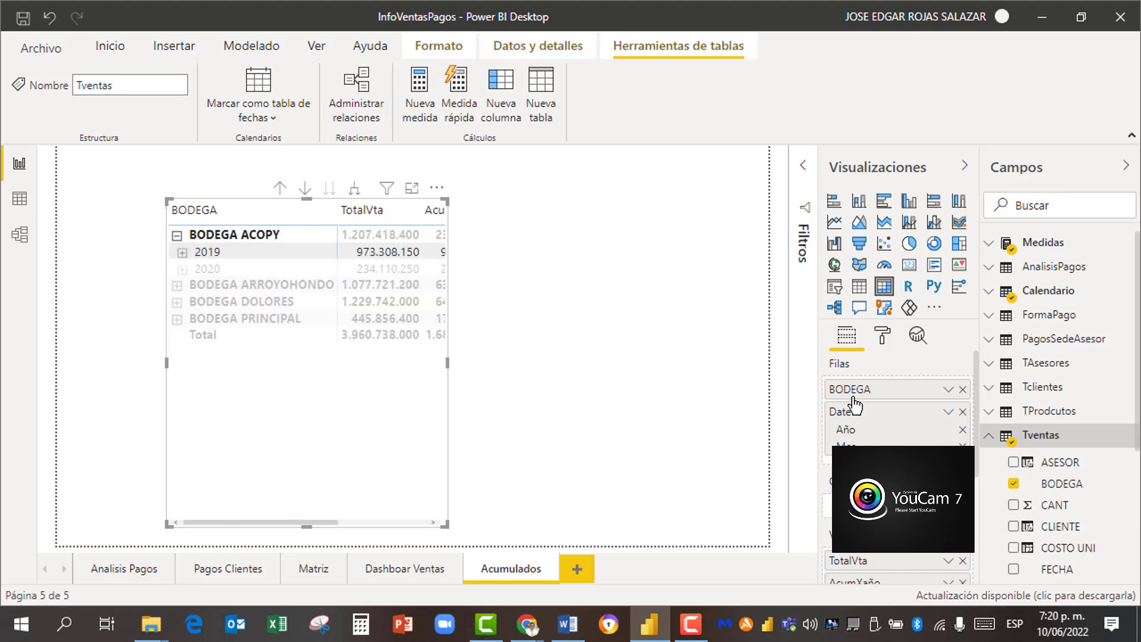
left_click(962, 389)
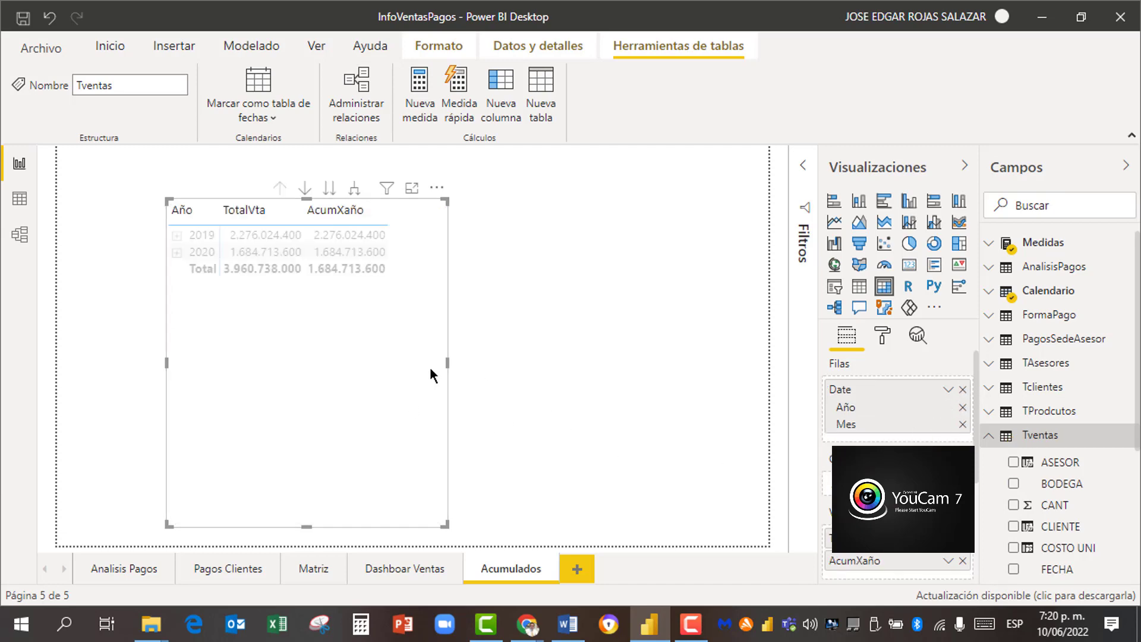
left_click(311, 294)
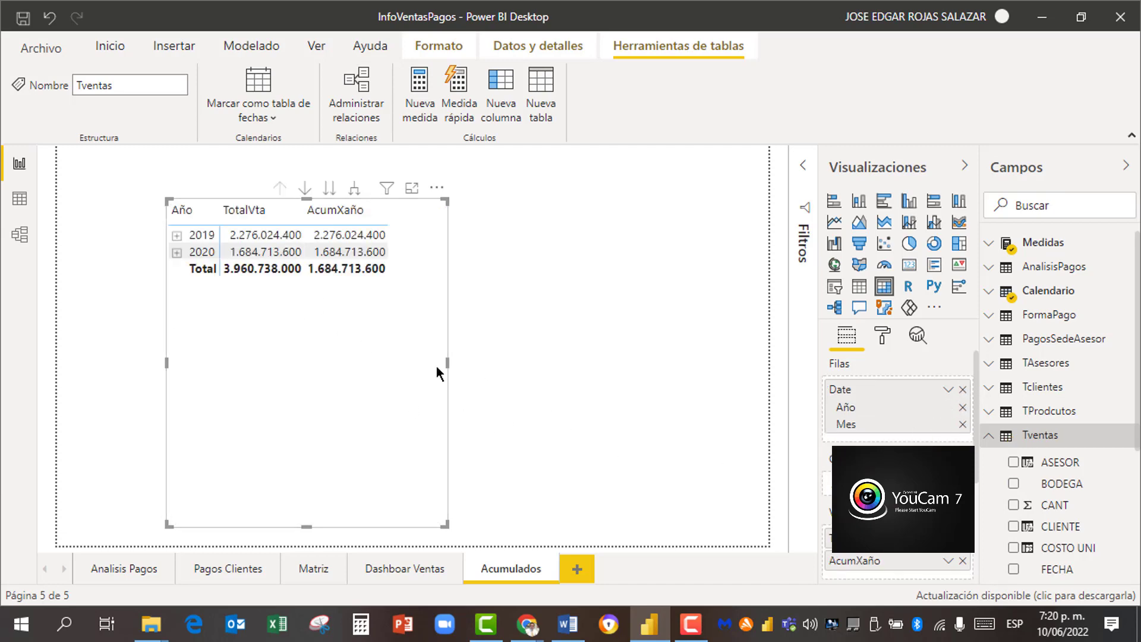
Step: Expand all the matrix years to the next level at once, and collapse all of them again
right_click(183, 248)
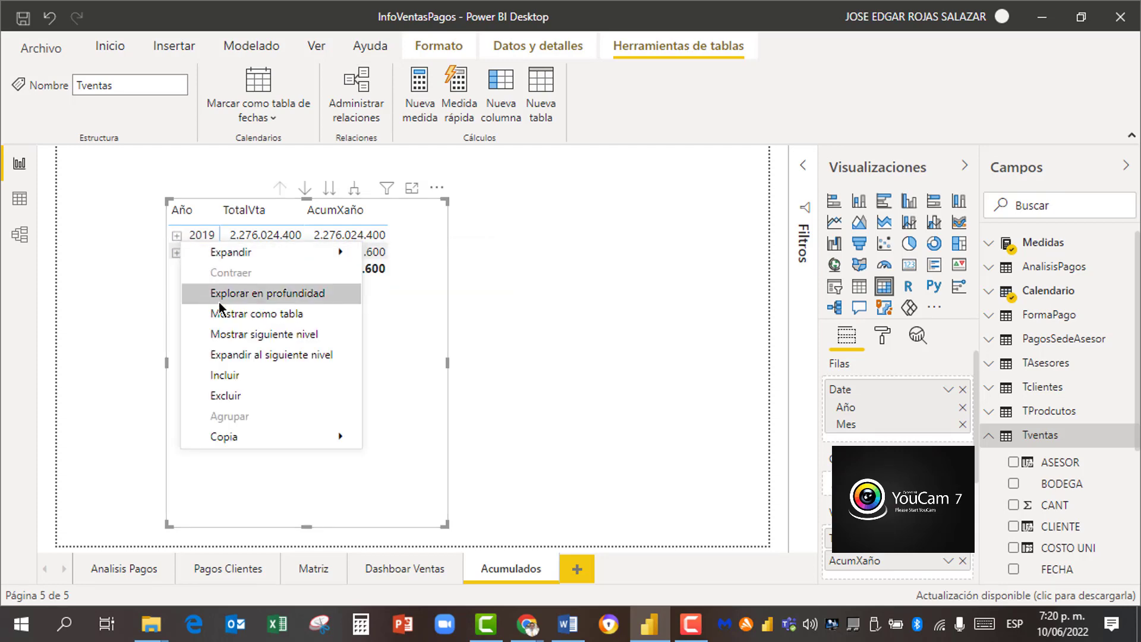
left_click(244, 355)
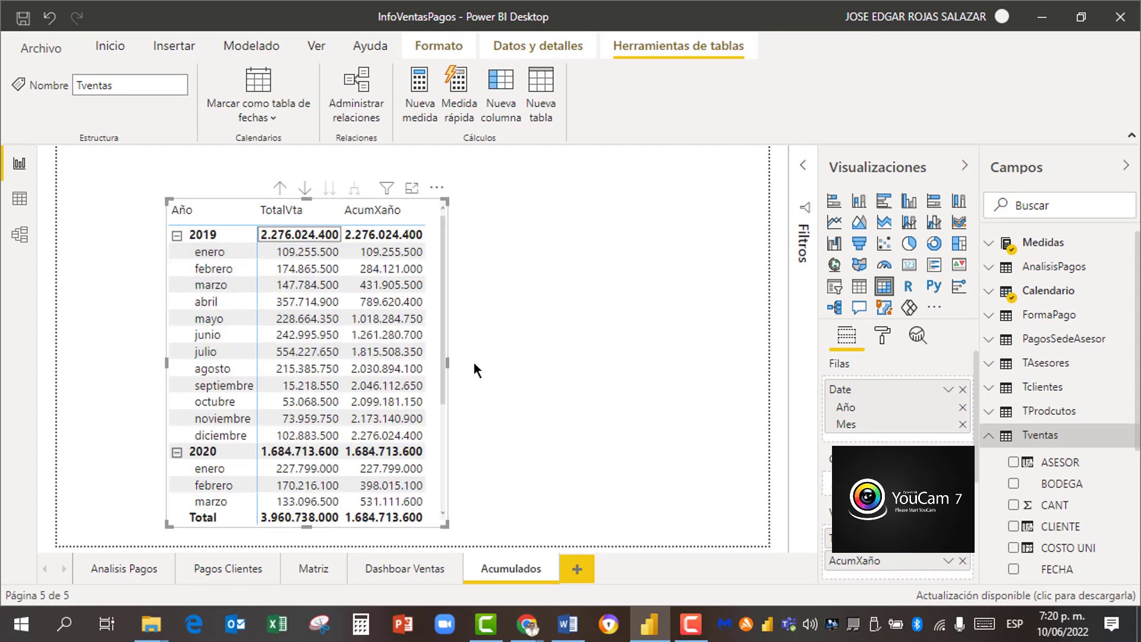
right_click(177, 243)
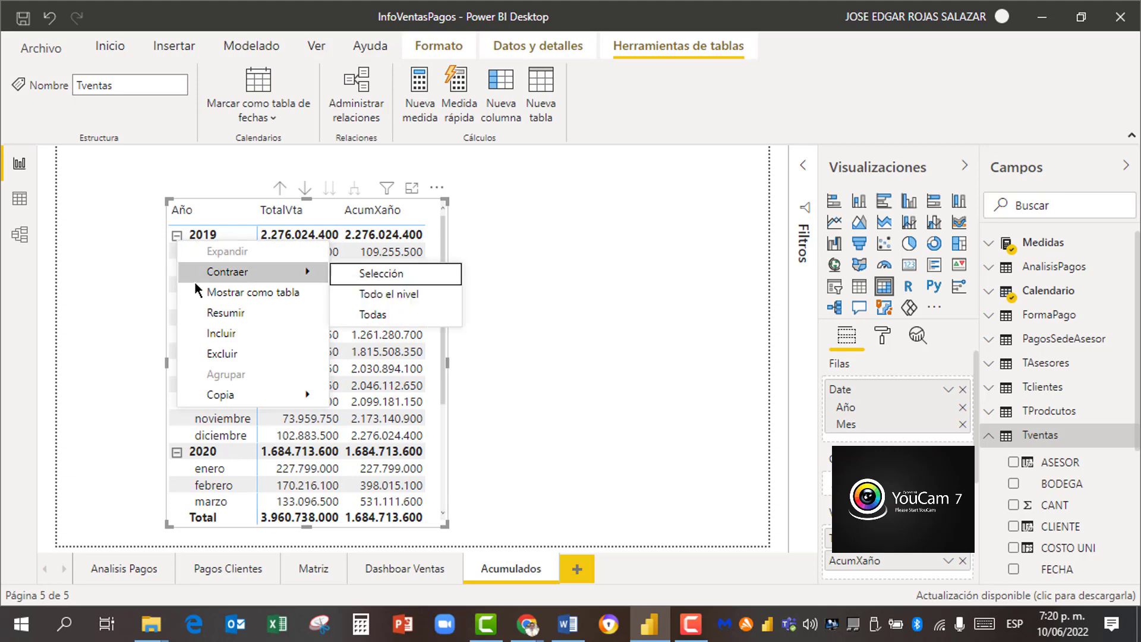
mouse_move(262, 271)
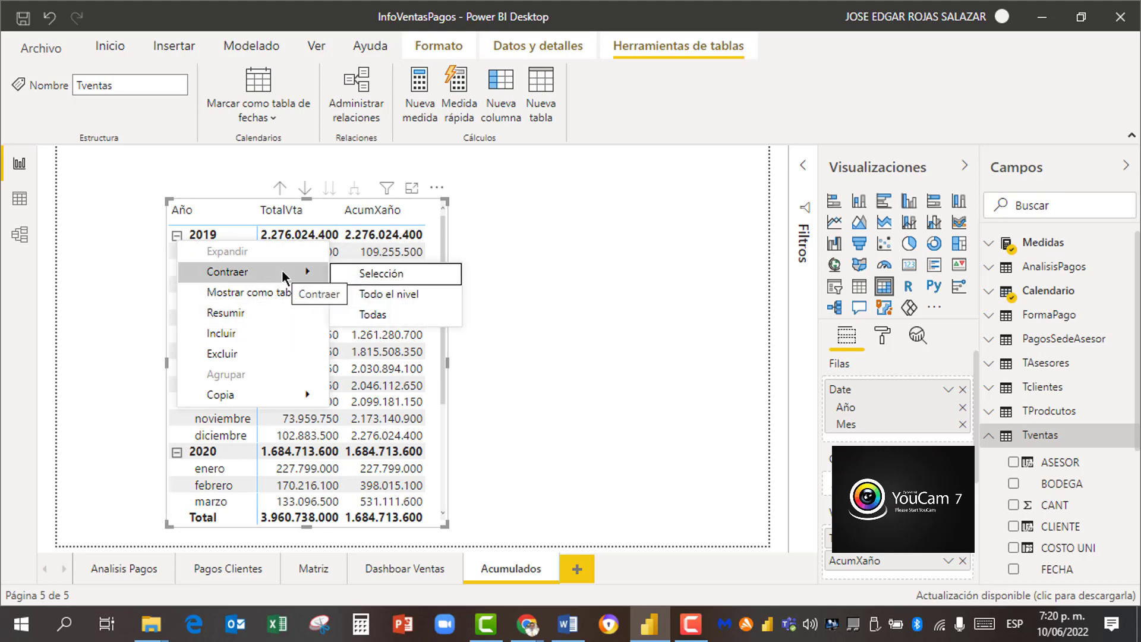
left_click(378, 313)
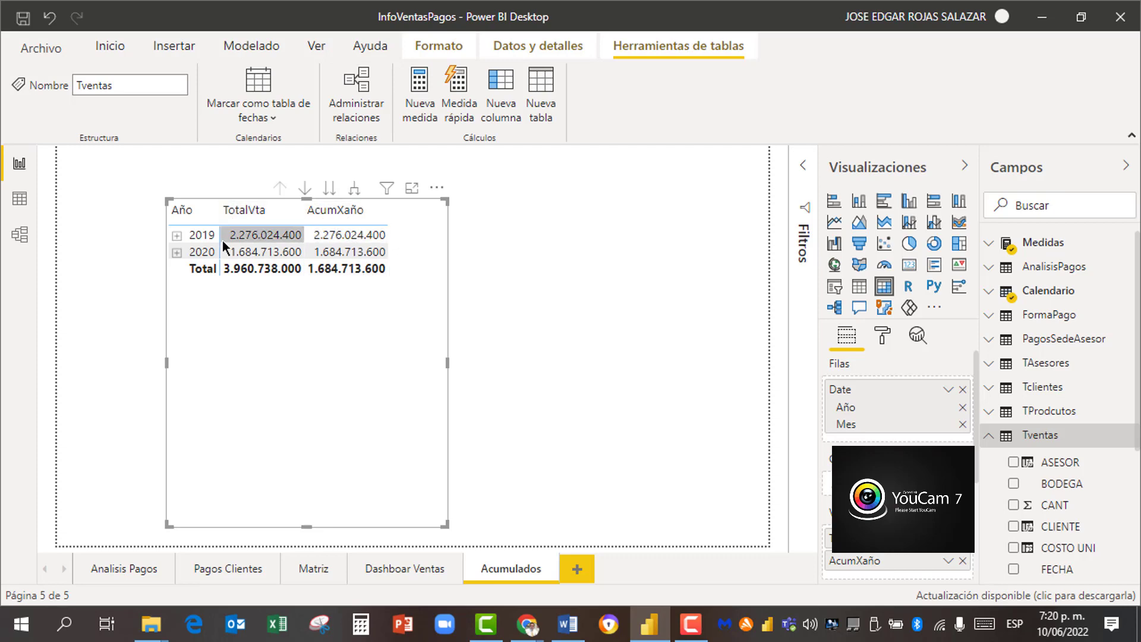
Step: Expand the 2019 and 2020 rows to their months and sort the matrix by TotalVta in descending order
left_click(178, 236)
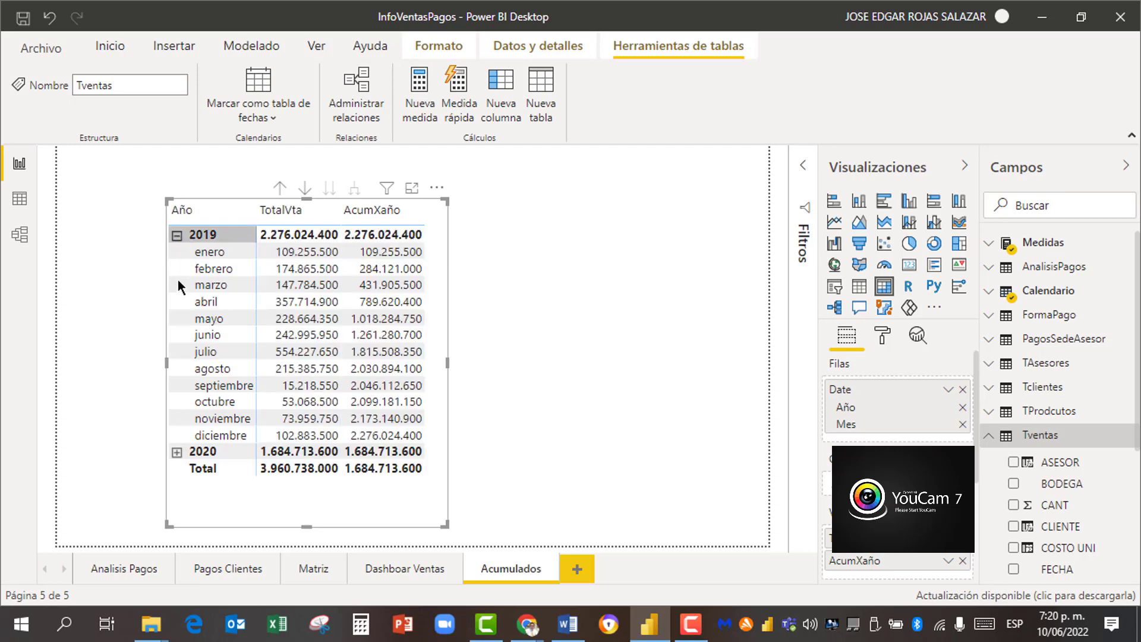
left_click(176, 451)
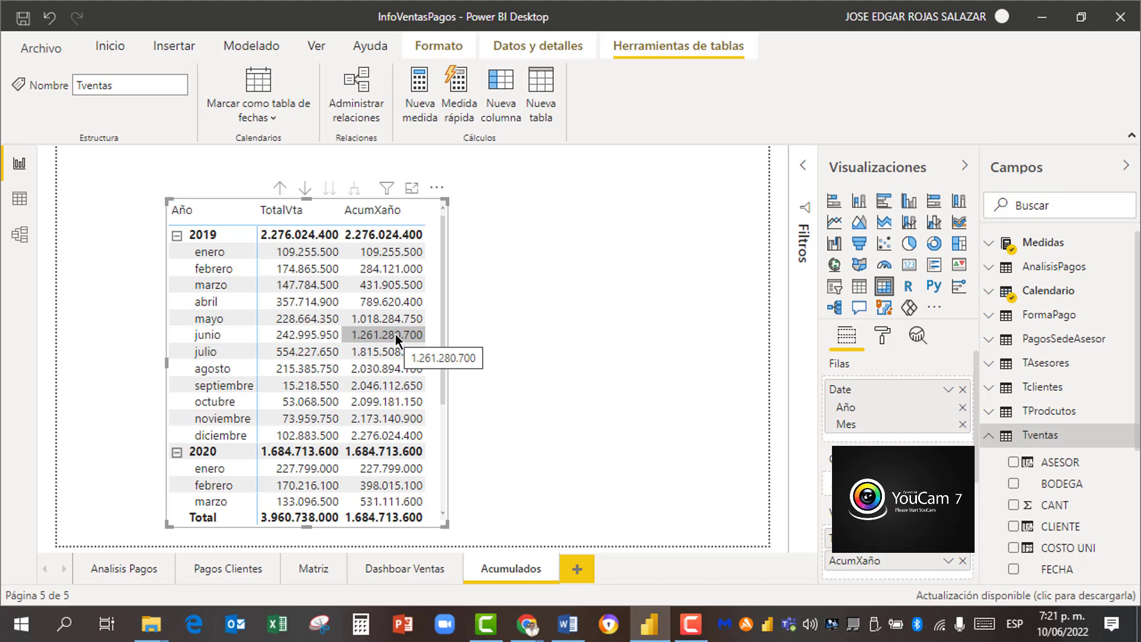
left_click(281, 212)
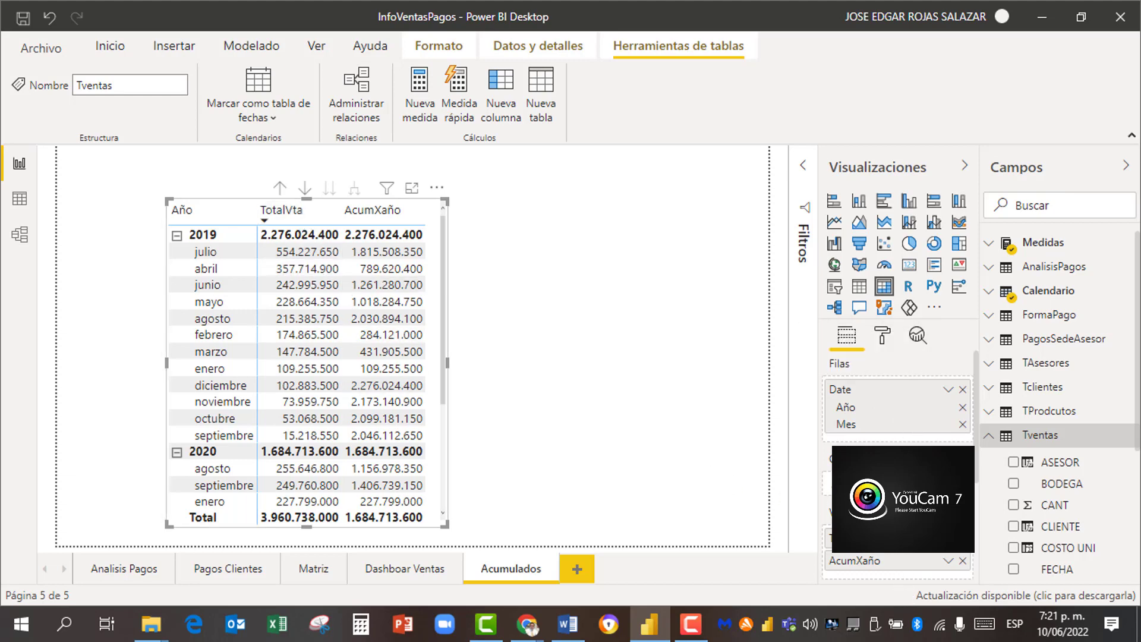
Step: Rename the matrix's TotalVta column as TOTAL VENTA and sort the matrix by AcumXaño in descending order
scroll(904, 579, "down", 5)
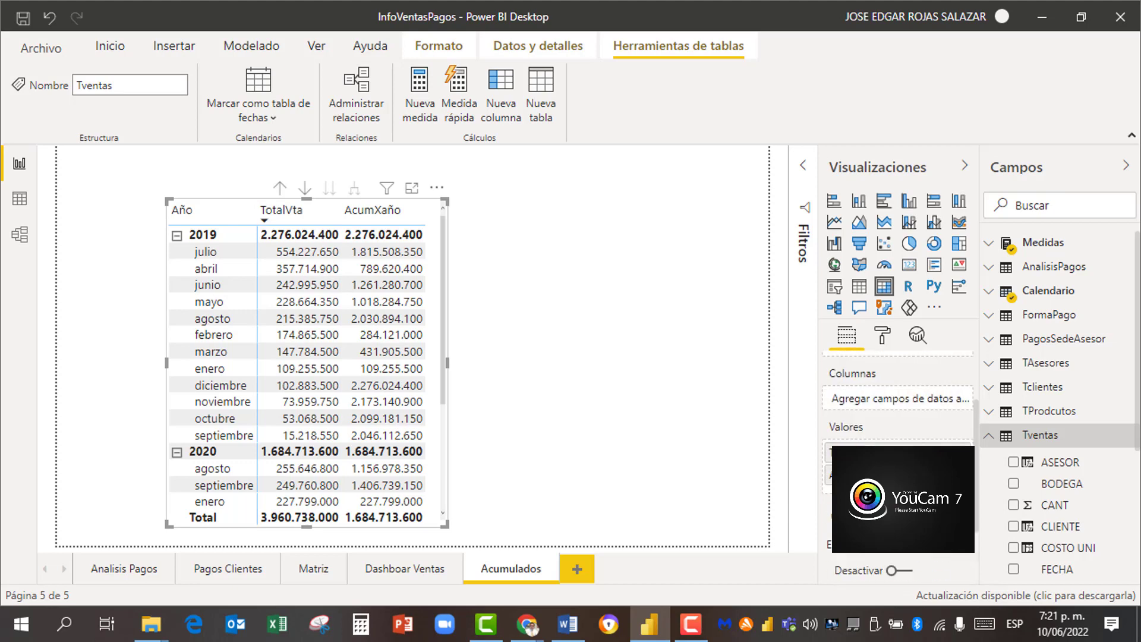
left_click(949, 453)
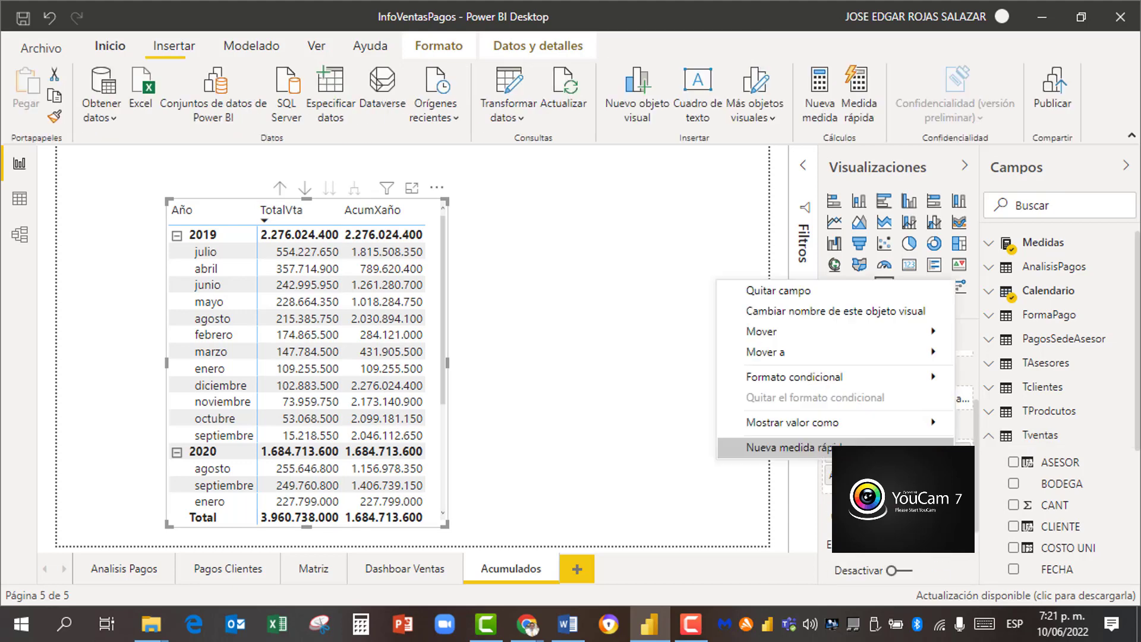
left_click(818, 312)
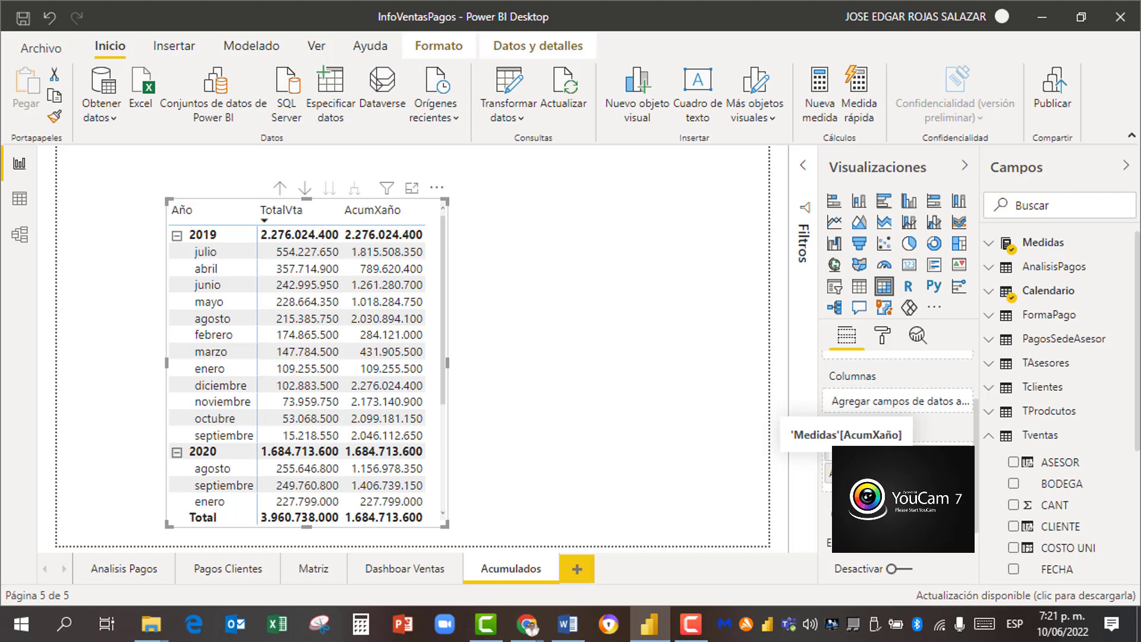
left_click(386, 216)
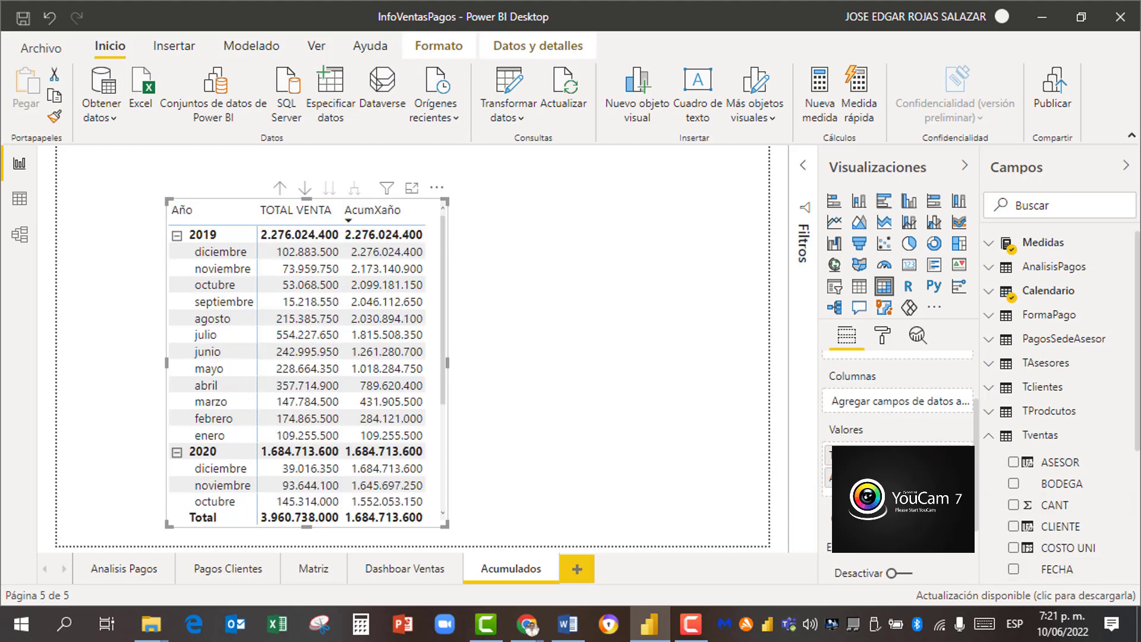
Step: Rename the matrix's AcumXaño column as ACUM X AÑO and move the matrix toward the page's upper-left corner
left_click(952, 479)
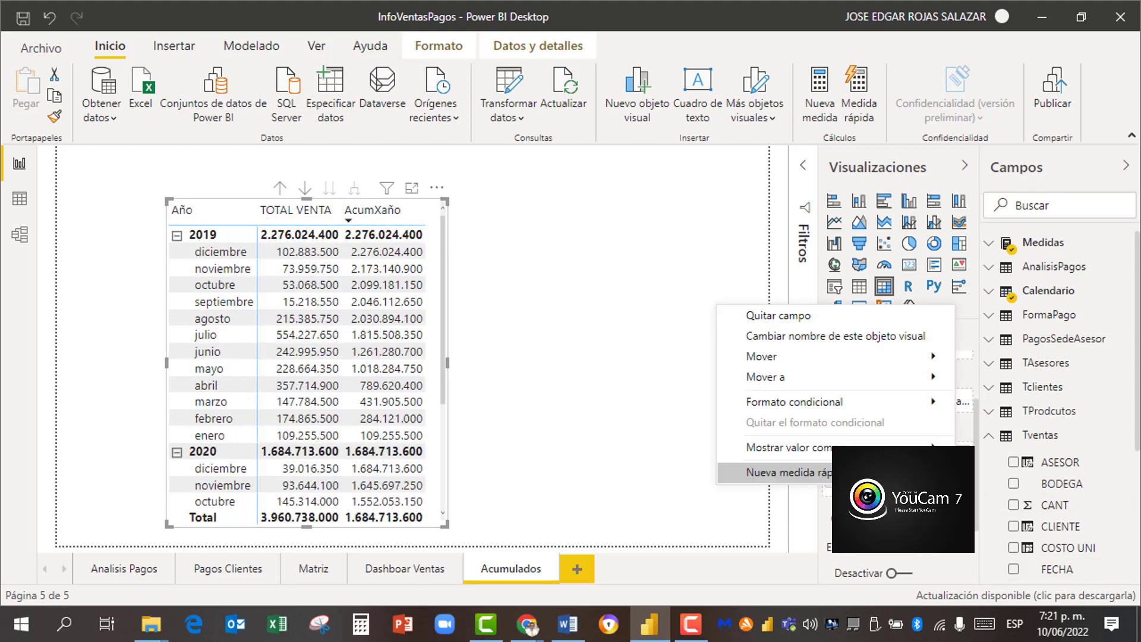
left_click(812, 338)
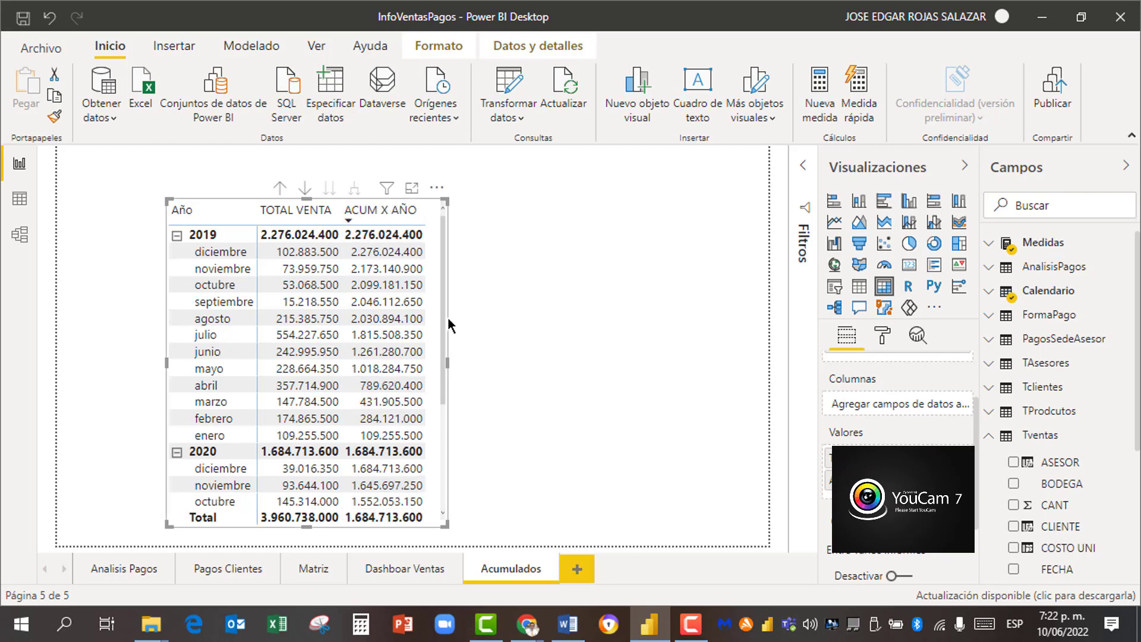
left_click_drag(450, 326, 385, 305)
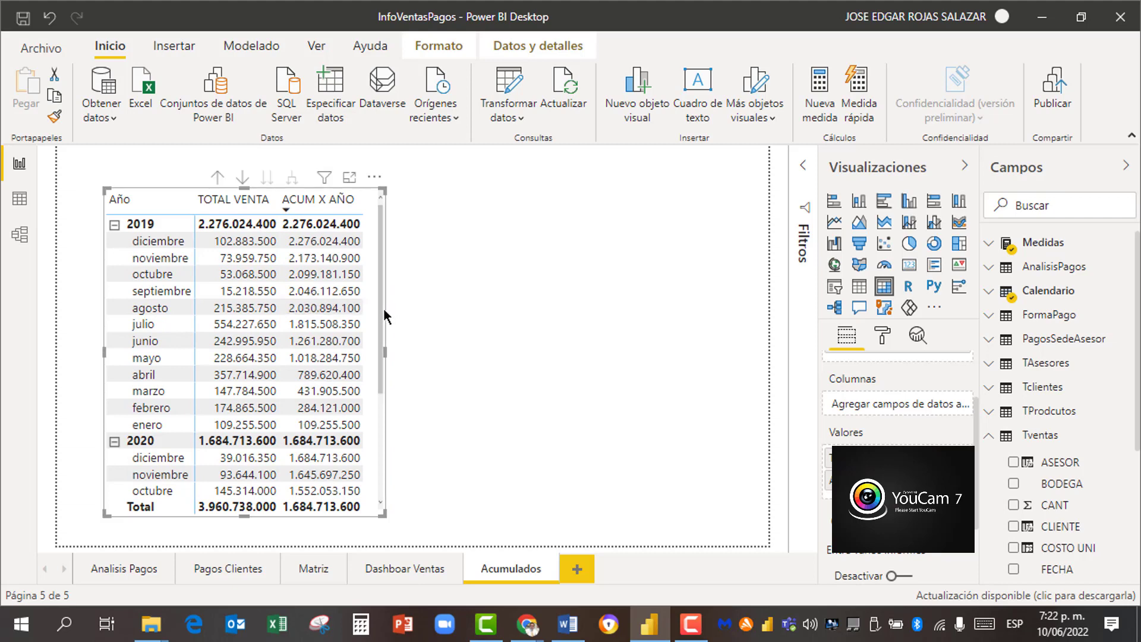
left_click(478, 330)
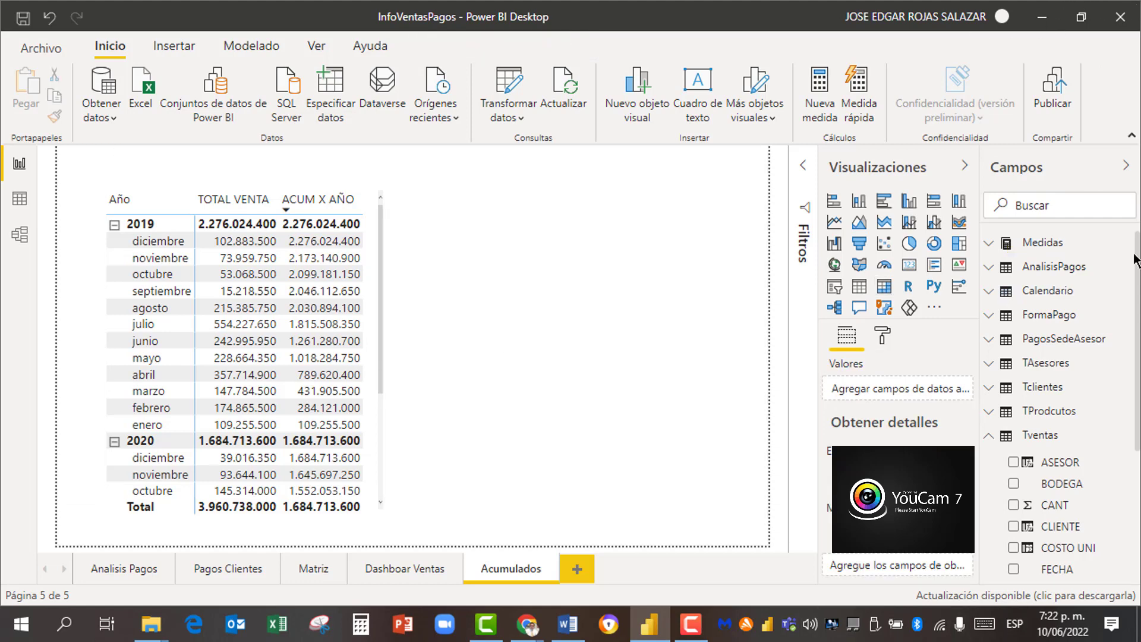
Step: Create a new measure named AcumXtrime in the Medidas table and start its formula with the TOTALQTD function
right_click(1029, 245)
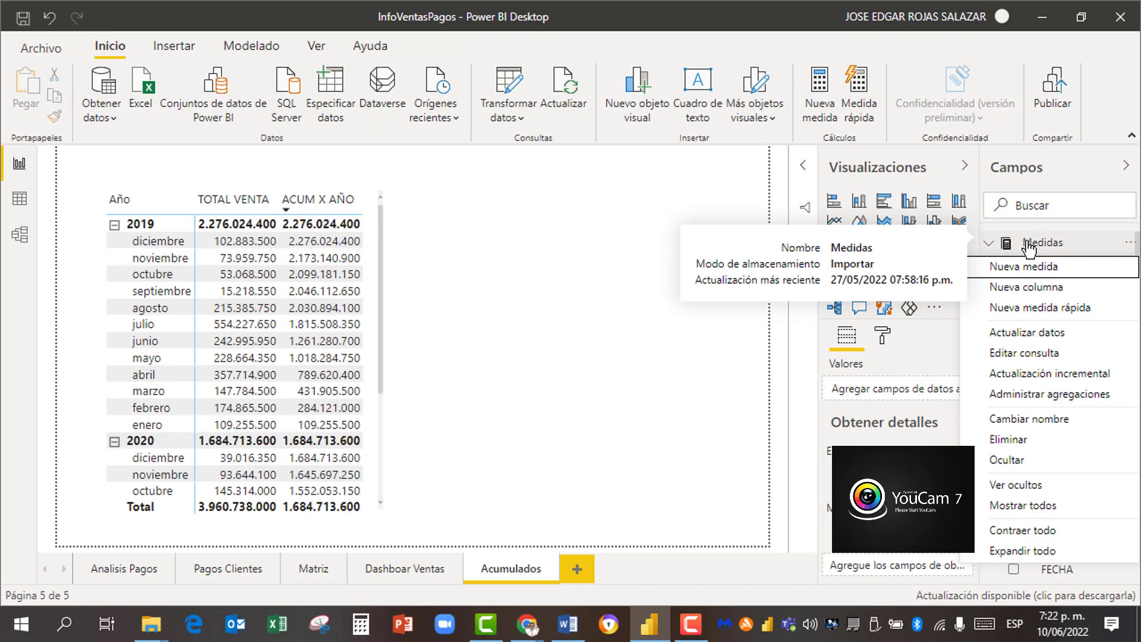
left_click(1022, 267)
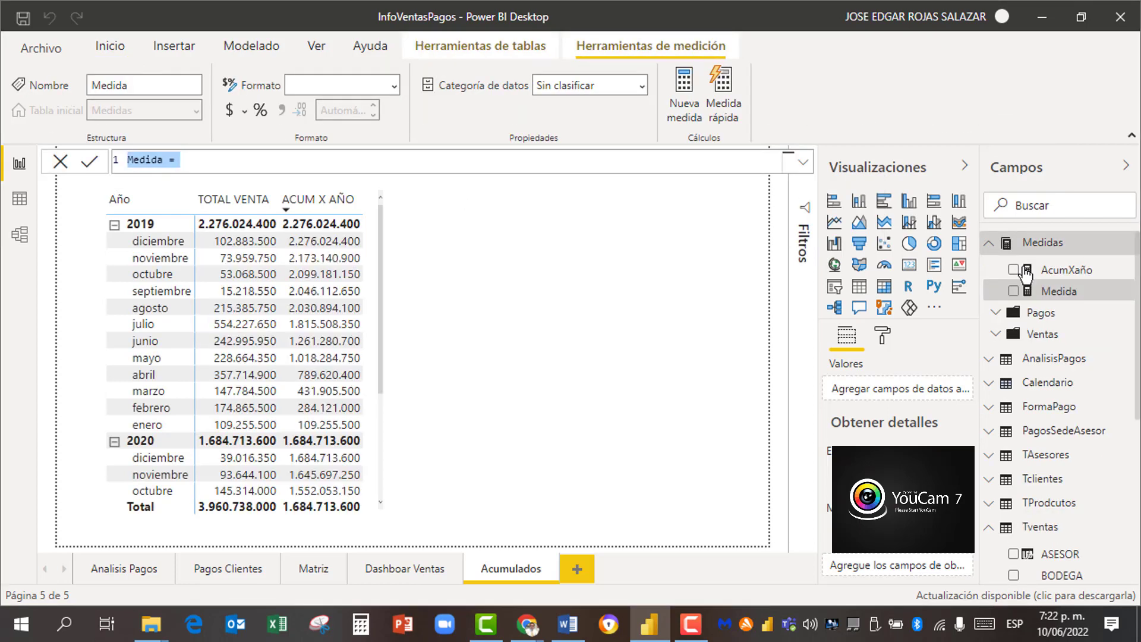
key("BackSpace")
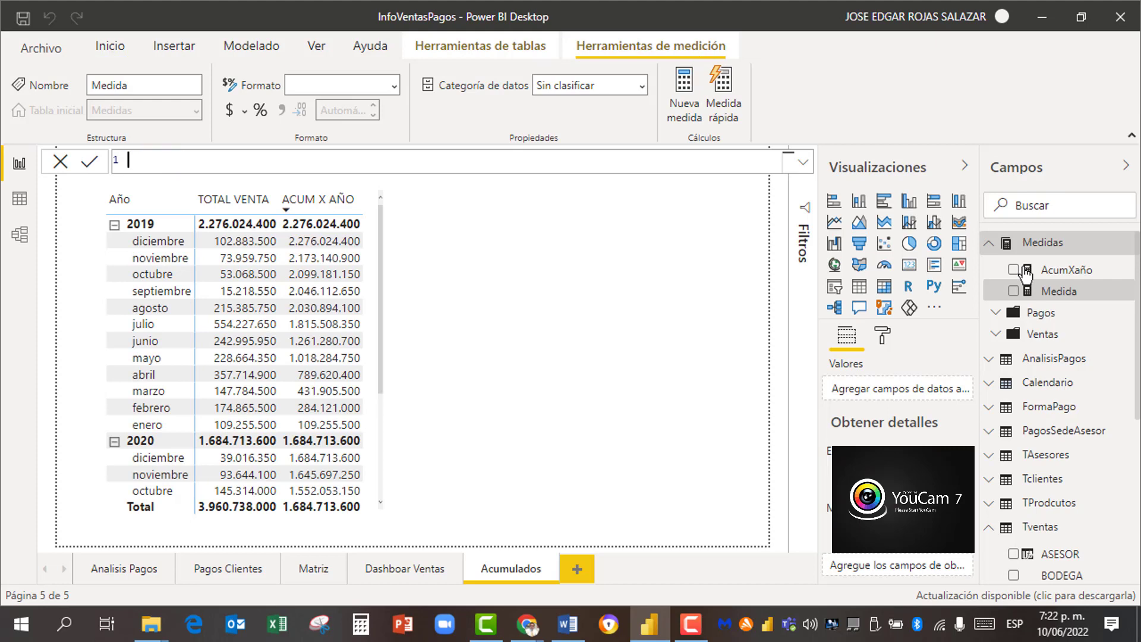
type("AcumXtrime=")
scroll(233, 161, "down", 1)
scroll(233, 161, "up", 1)
scroll(287, 181, "up", 3)
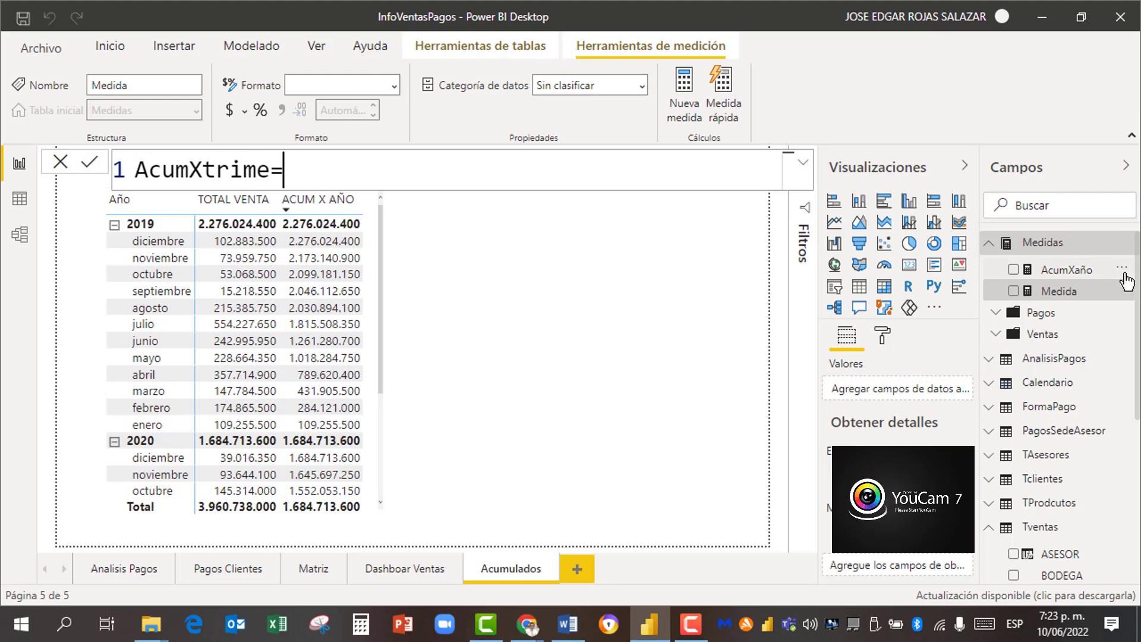
type("total")
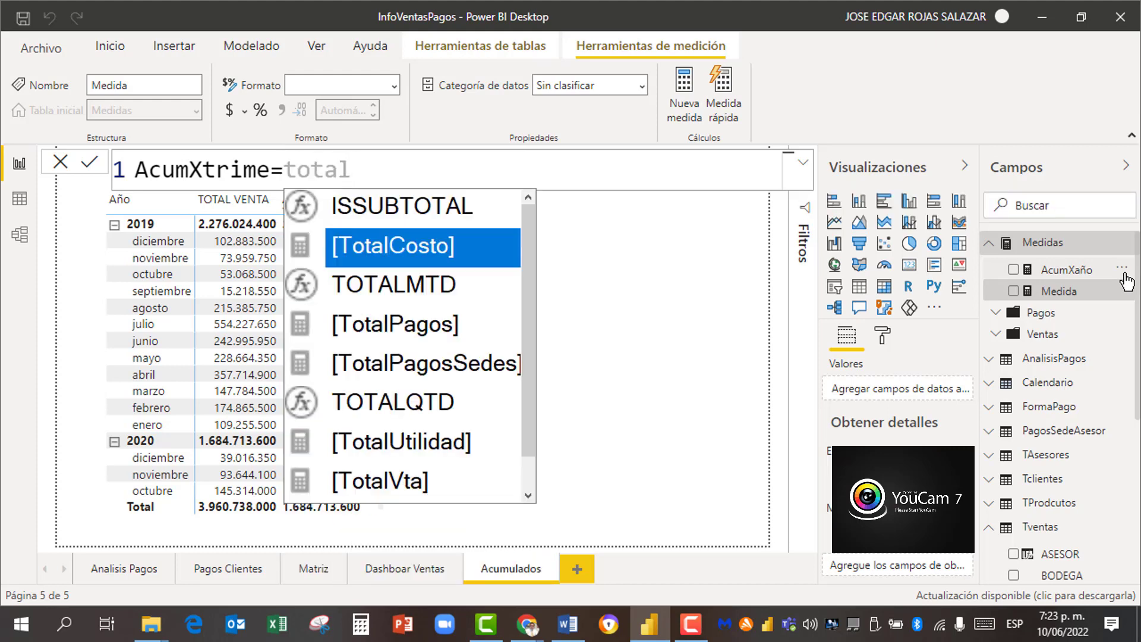
left_click(390, 402)
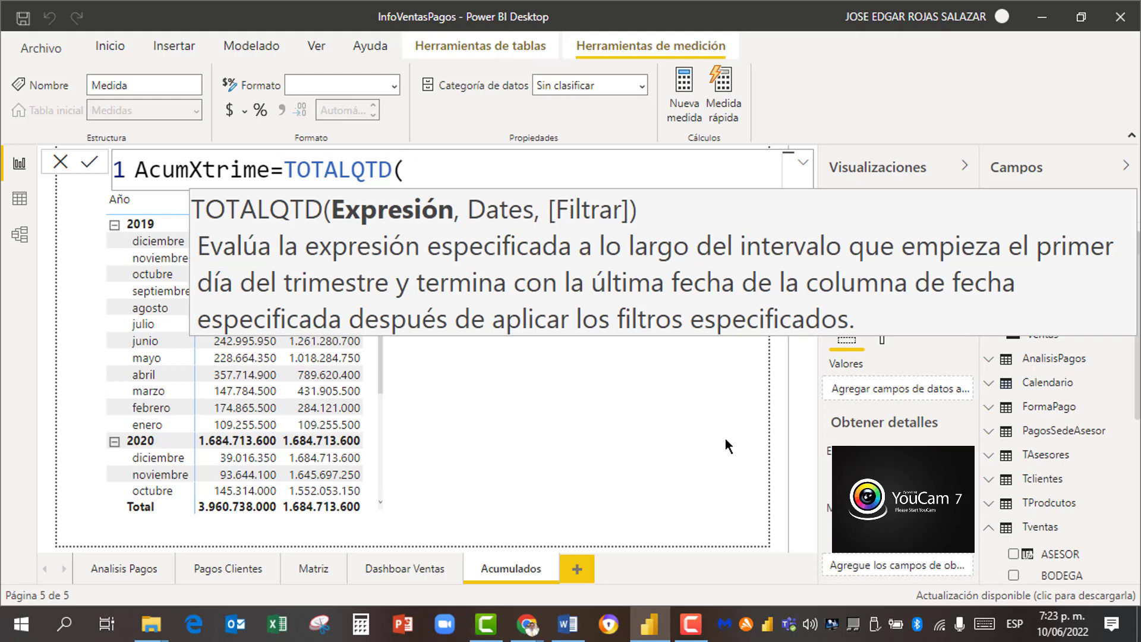
Step: Enter the [TotalVta] measure as the expression argument of TOTALQTD
type("tot")
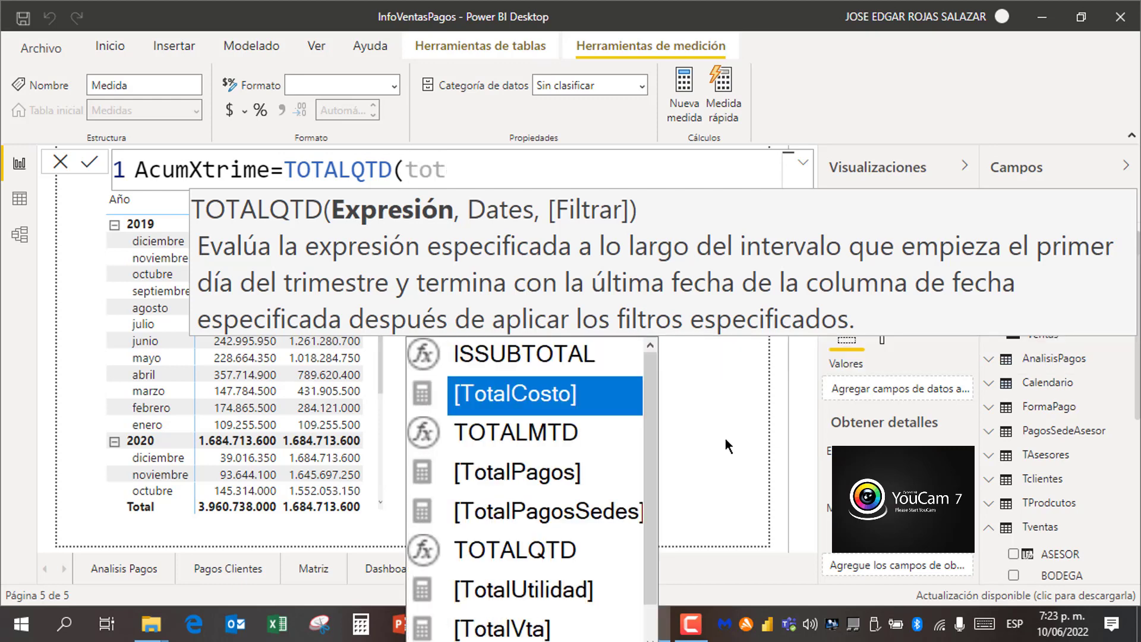
left_click(653, 639)
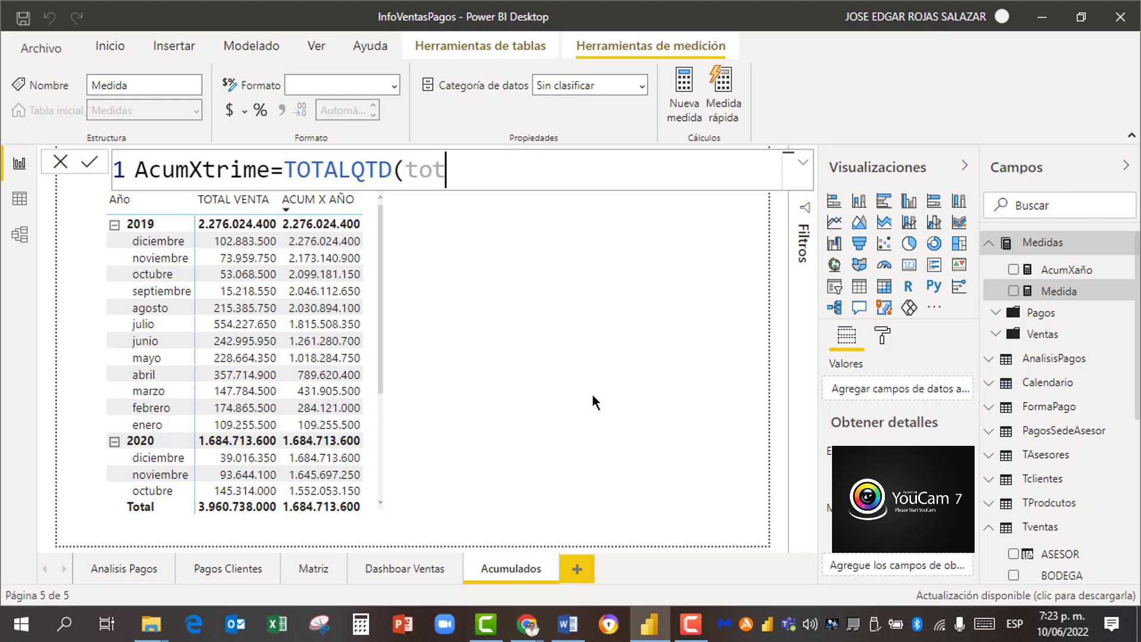
type("a")
left_click(516, 623)
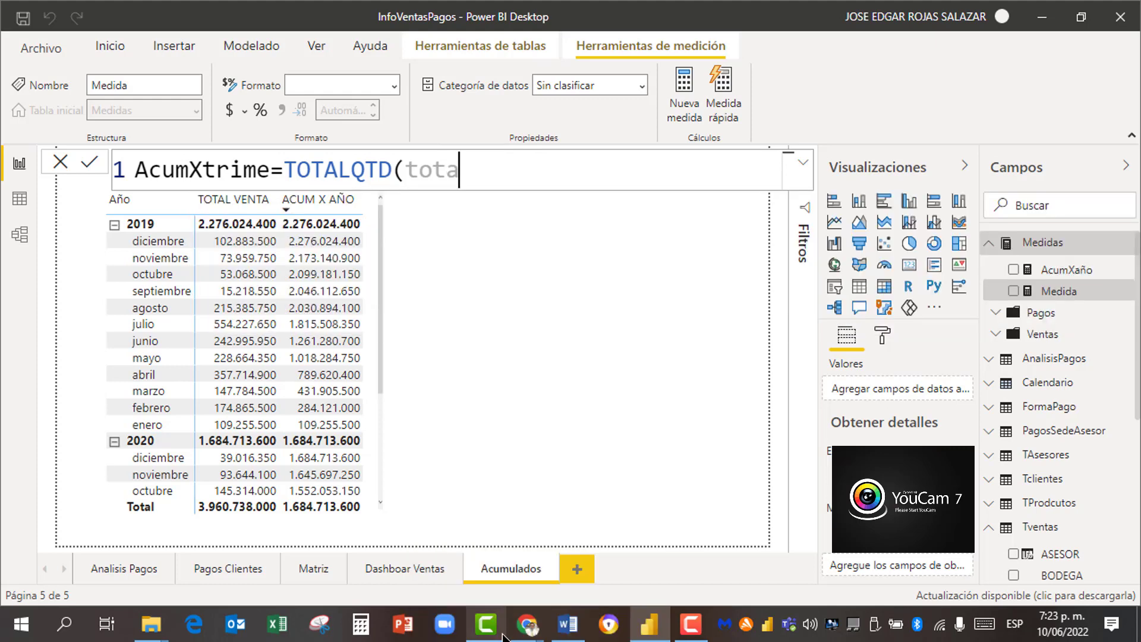
type("l")
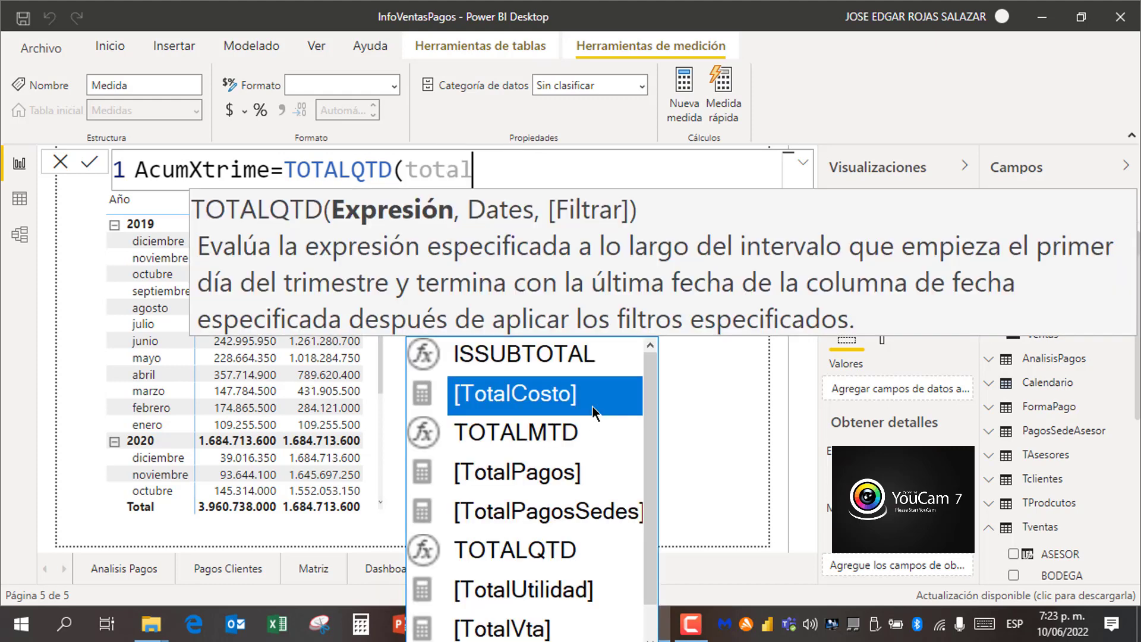
left_click(534, 628)
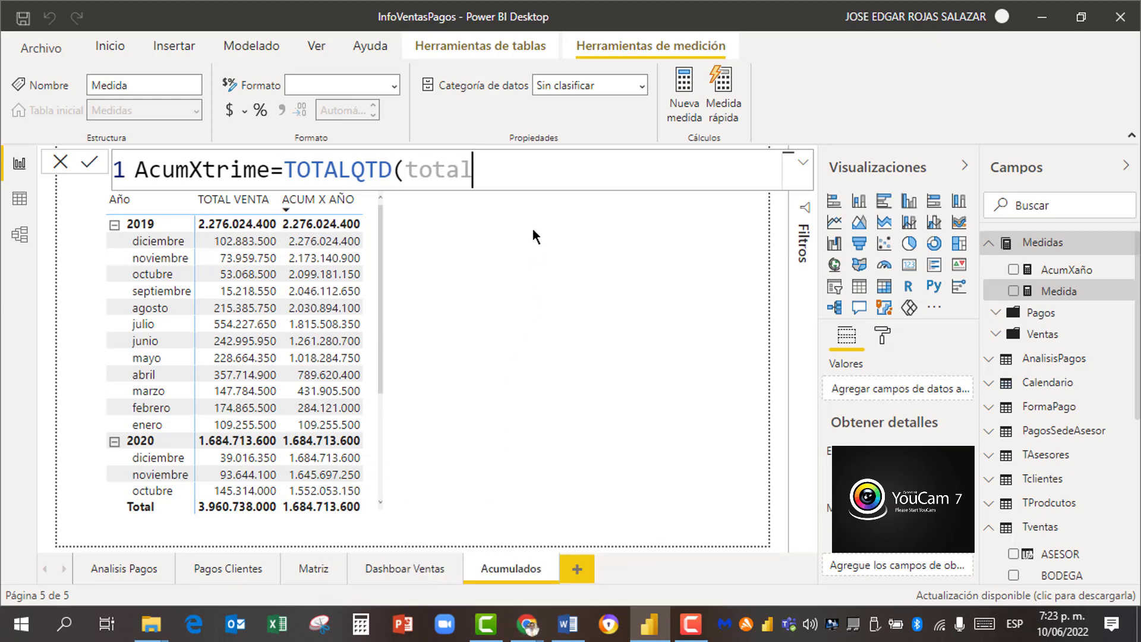
type("v")
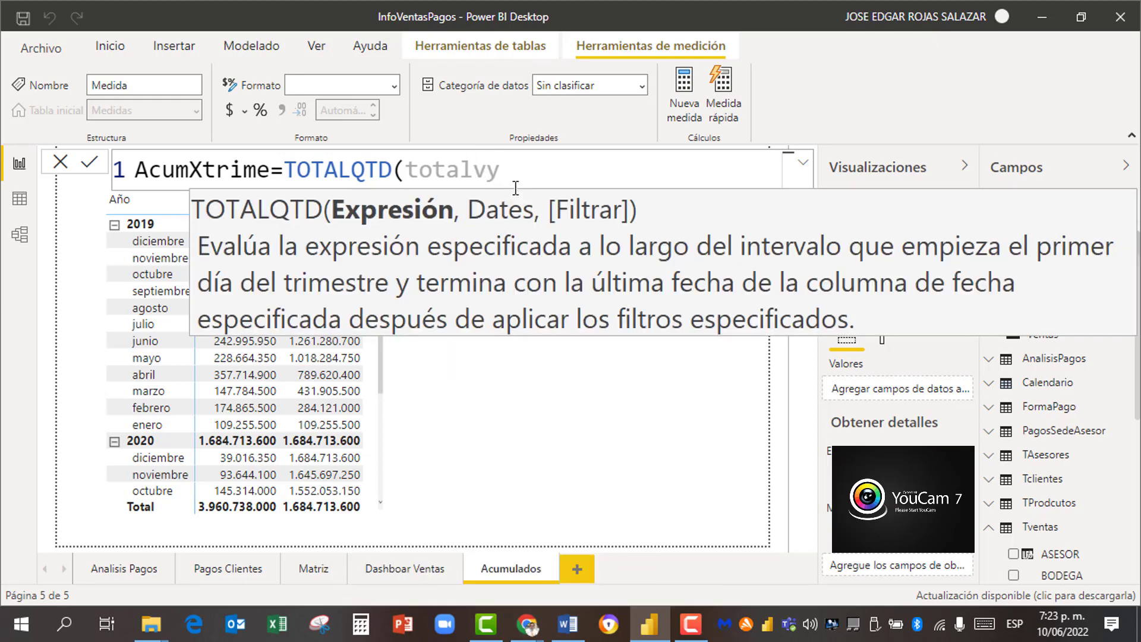
type("t")
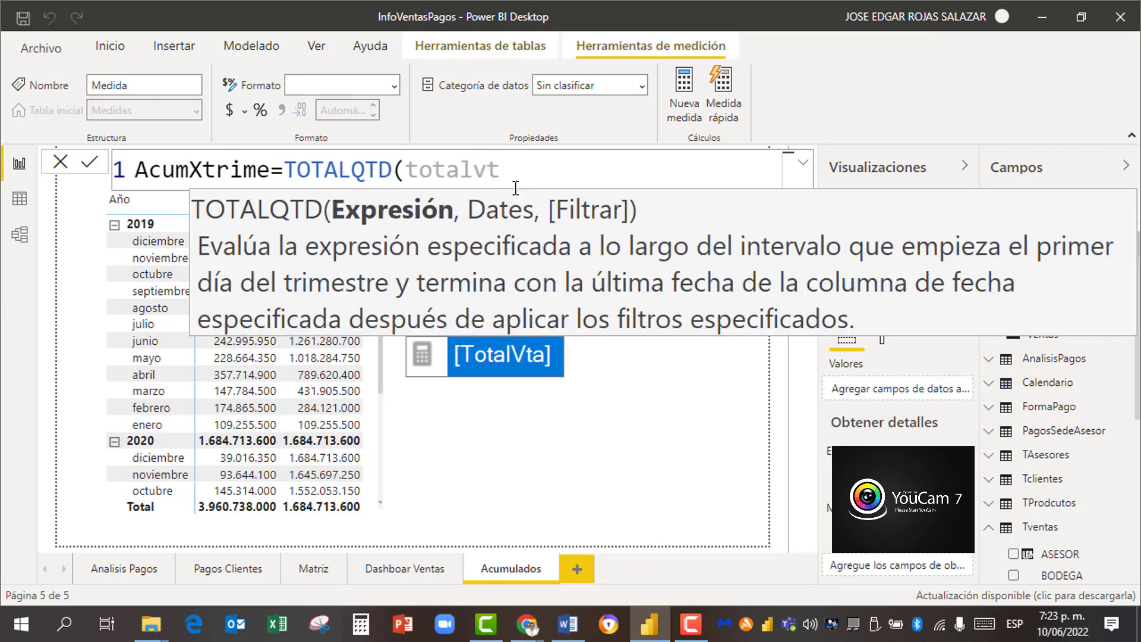
left_click(495, 355)
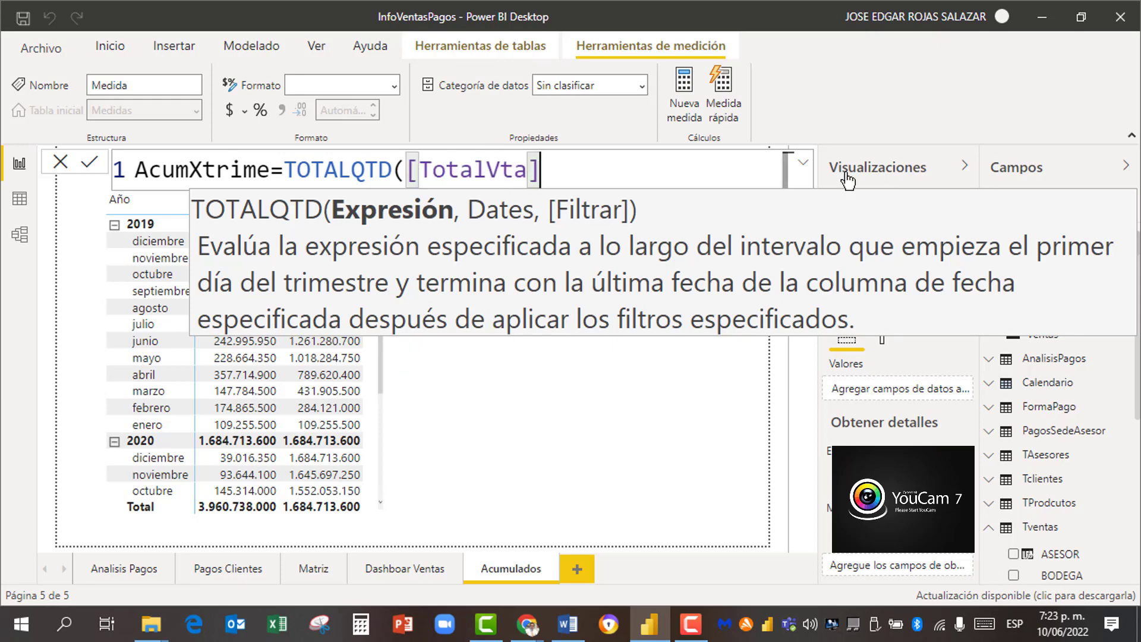
Step: Add Calendario[Date] as the dates argument, close the TOTALQTD formula, and commit the AcumXtrime measure
type(",c")
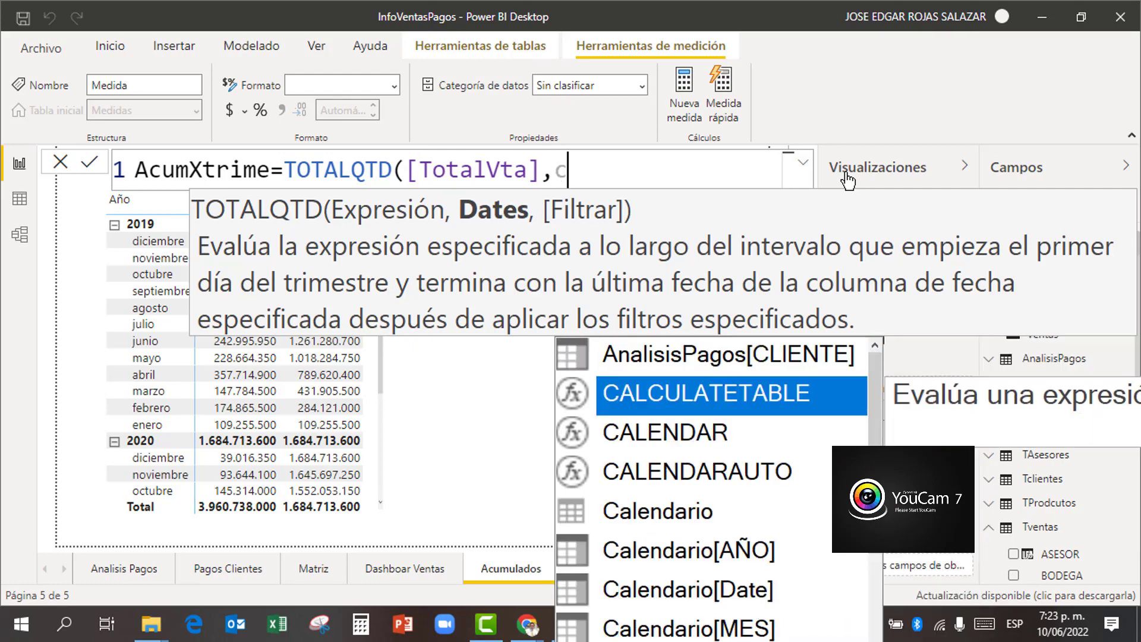
type("ela")
key("BackSpace")
key("BackSpace")
key("BackSpace")
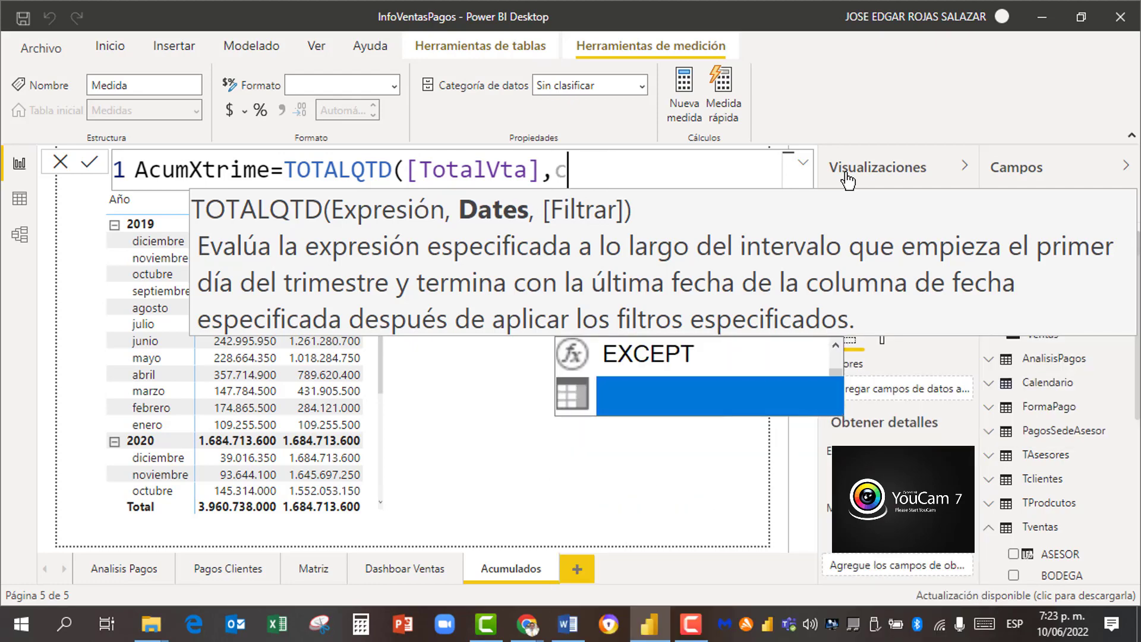
type("al")
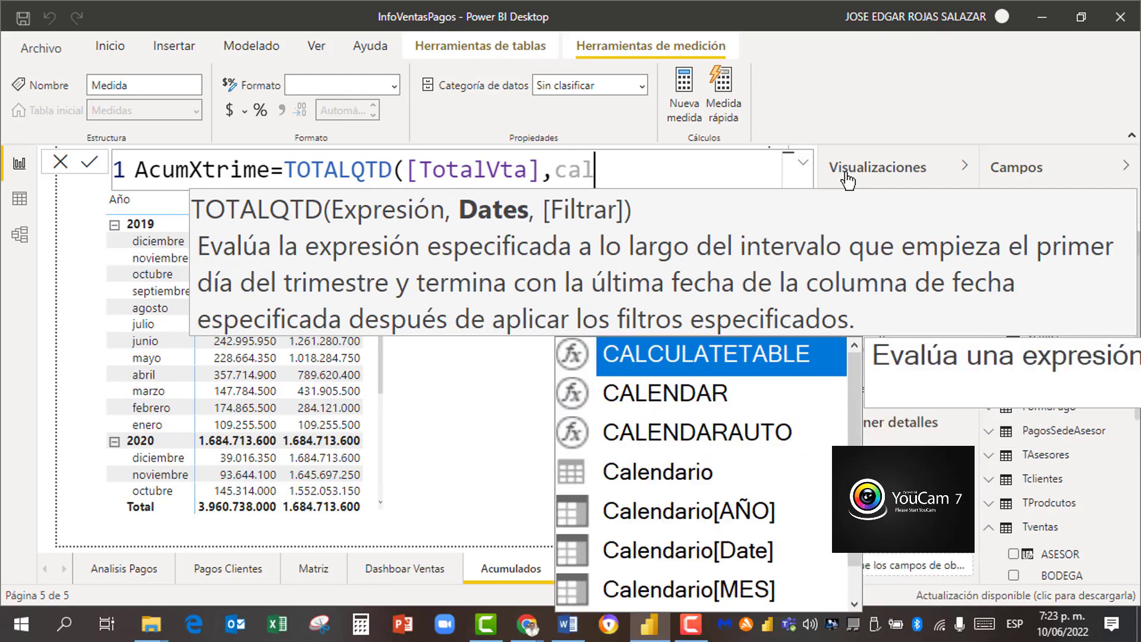
type("en")
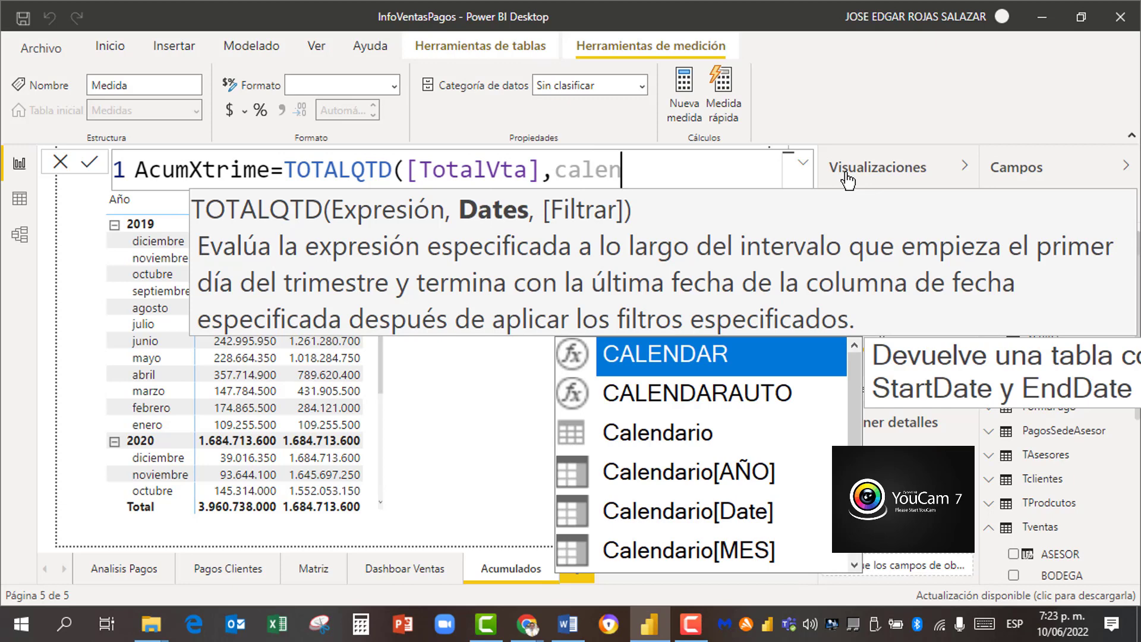
double_click(678, 512)
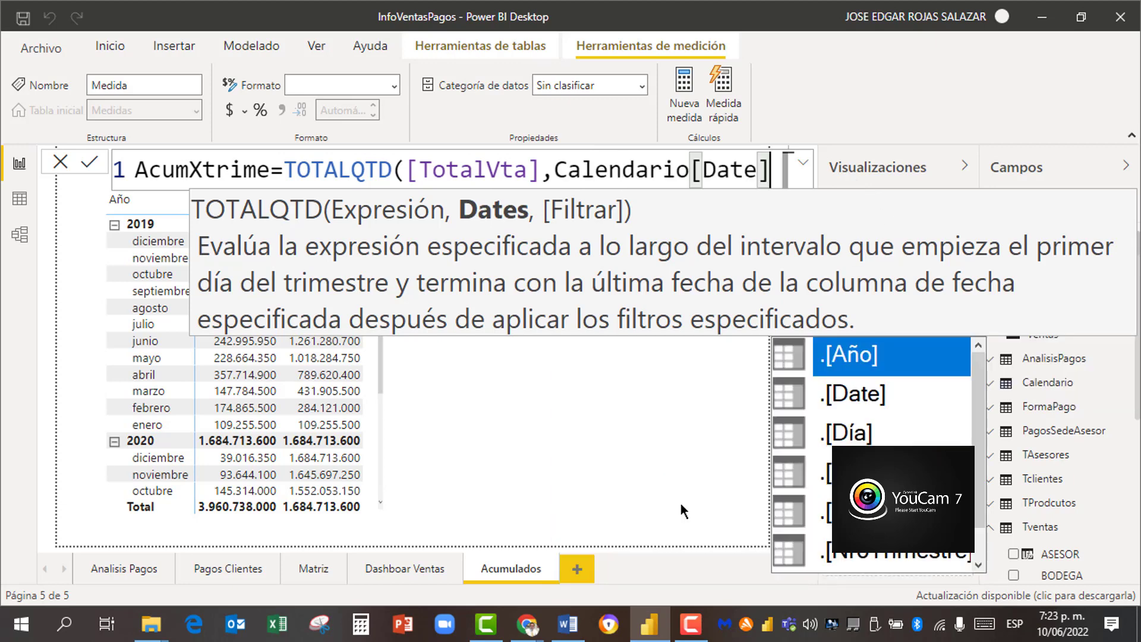
key("Escape")
key("shift+Return")
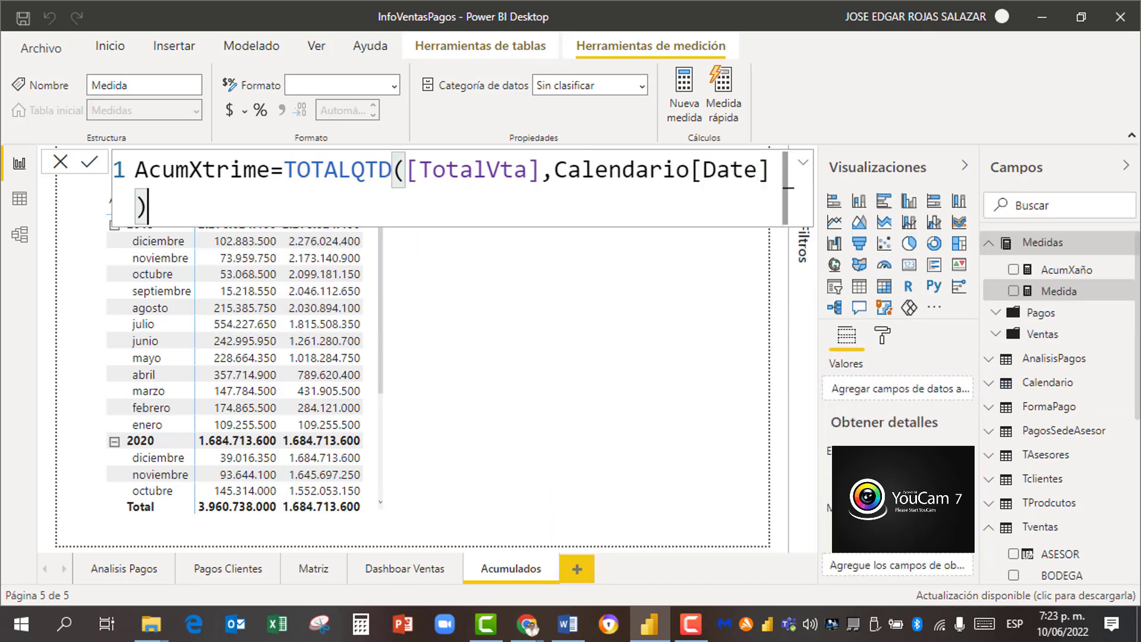
type(")")
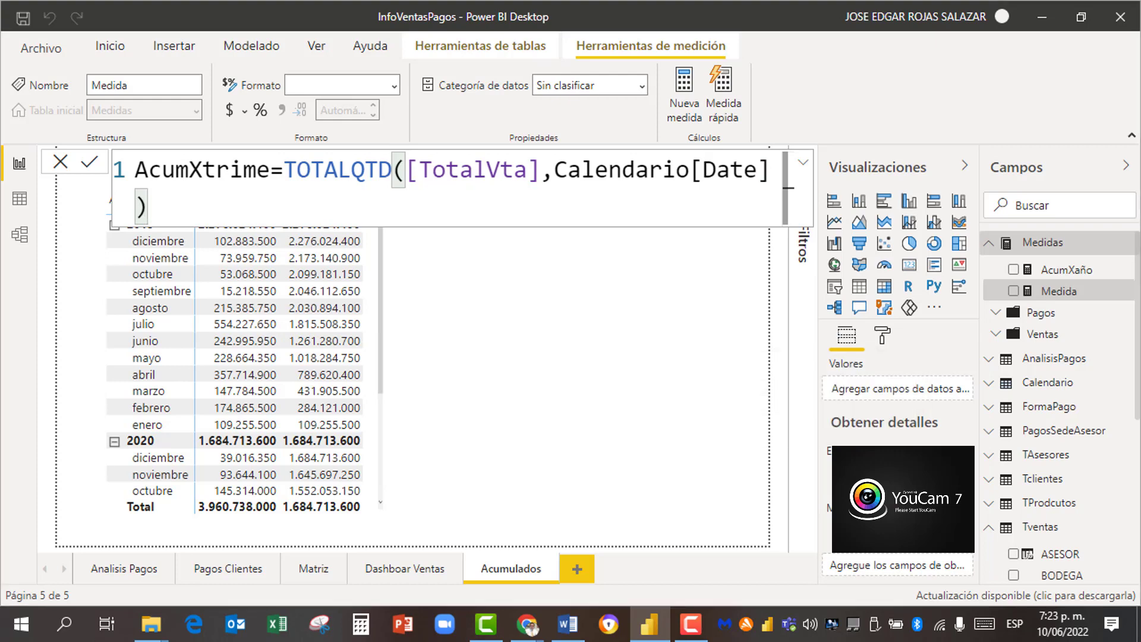
key("Return")
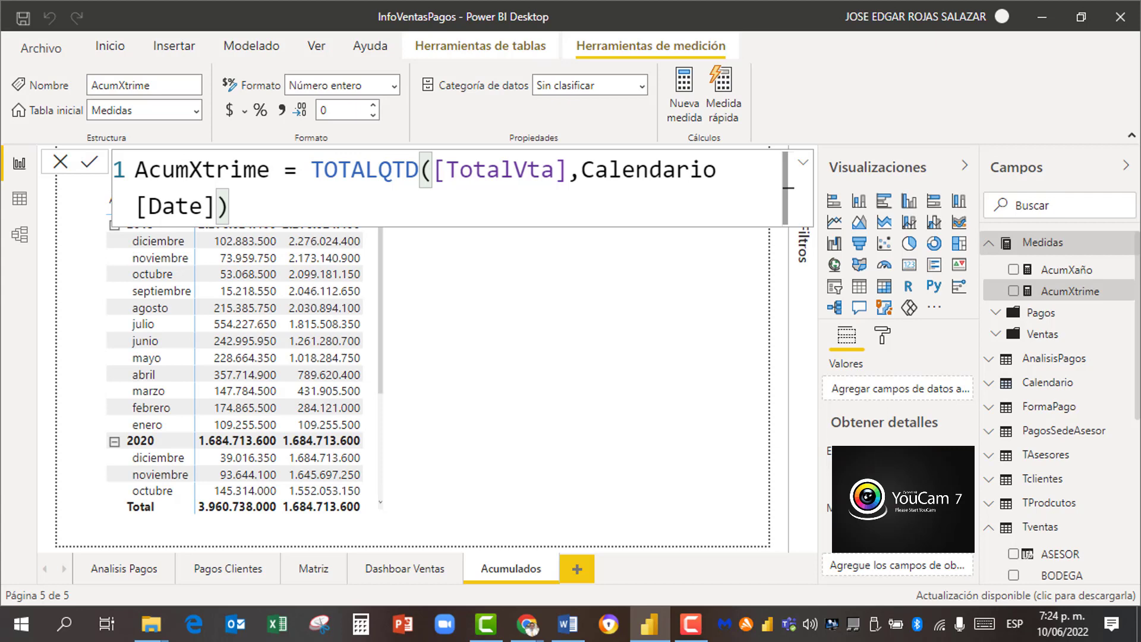
left_click(809, 165)
Step: Insert a second matrix beside the first one and add the Date hierarchy from Calendario as its rows
left_click(576, 310)
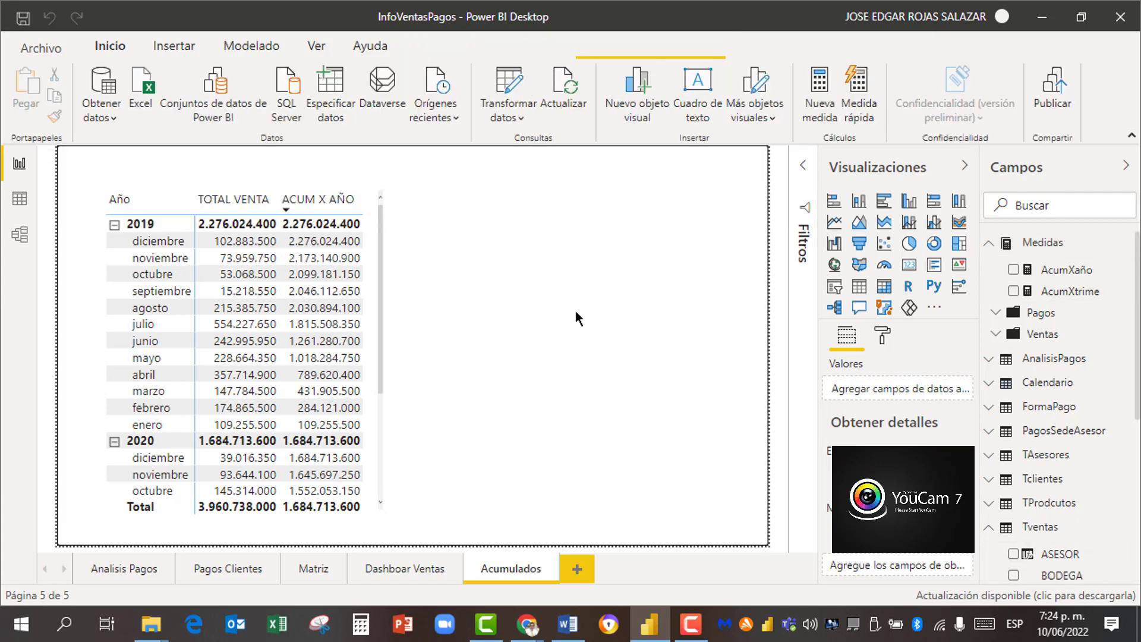
left_click(884, 287)
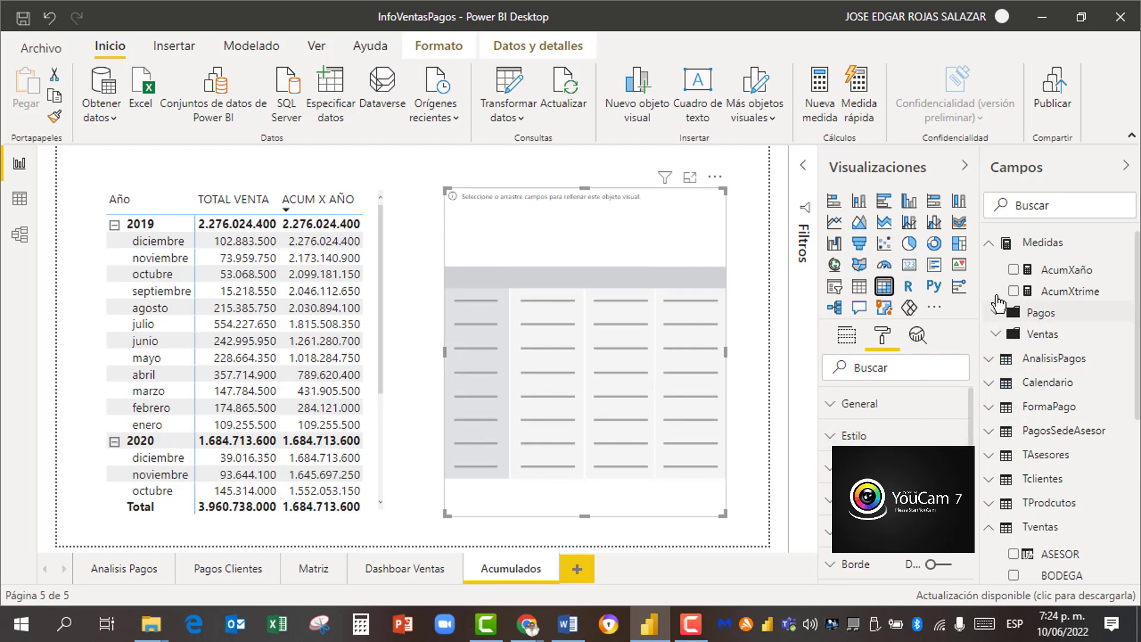
left_click(989, 246)
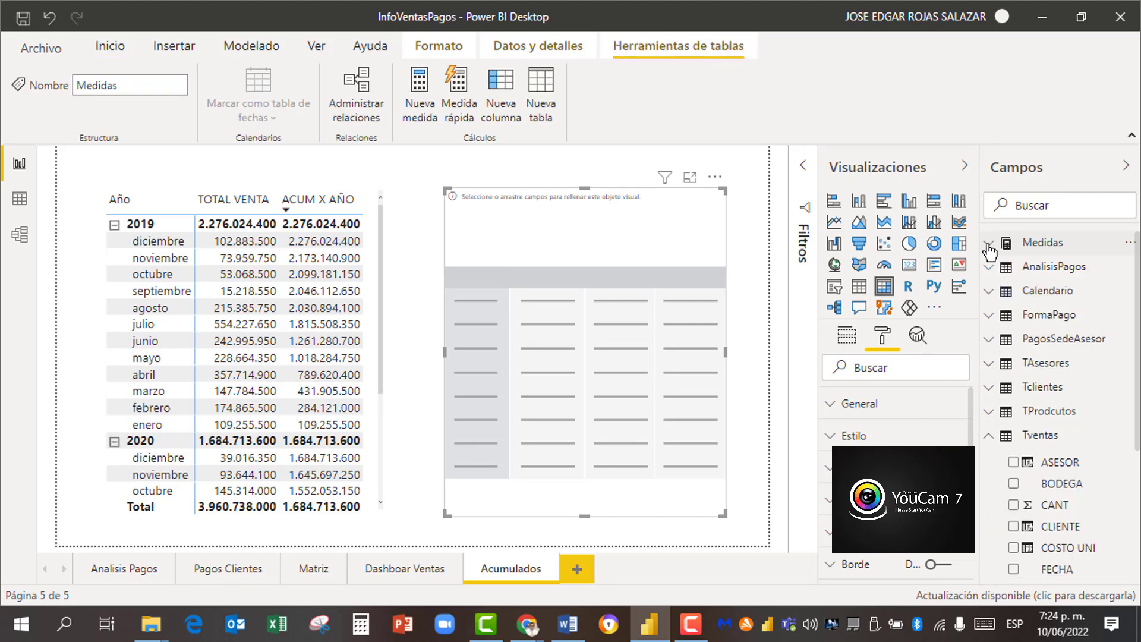
left_click(989, 292)
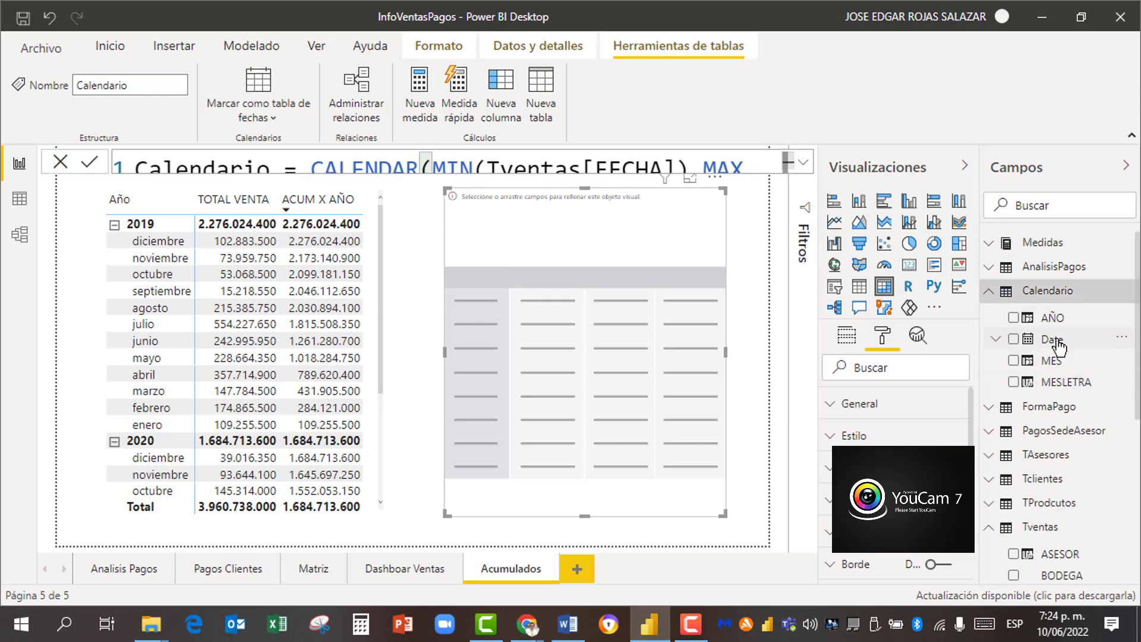
left_click_drag(1058, 347, 1012, 345)
left_click(1013, 340)
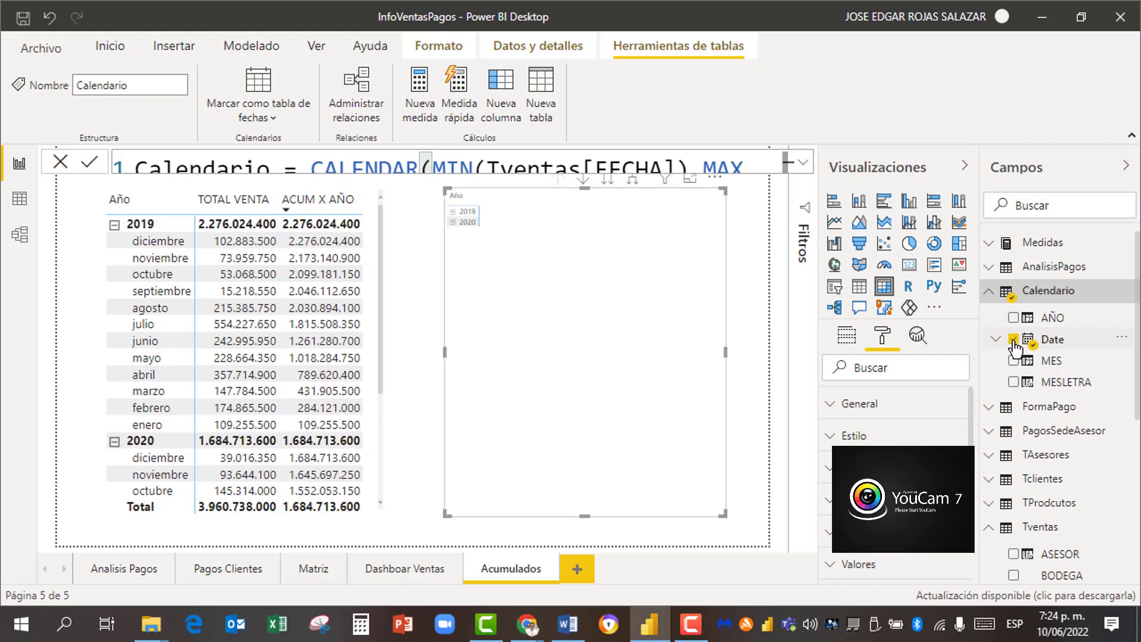
Step: Reduce the second matrix's Date row hierarchy to the Año and Mes levels by removing Trimestre and Día
left_click(848, 337)
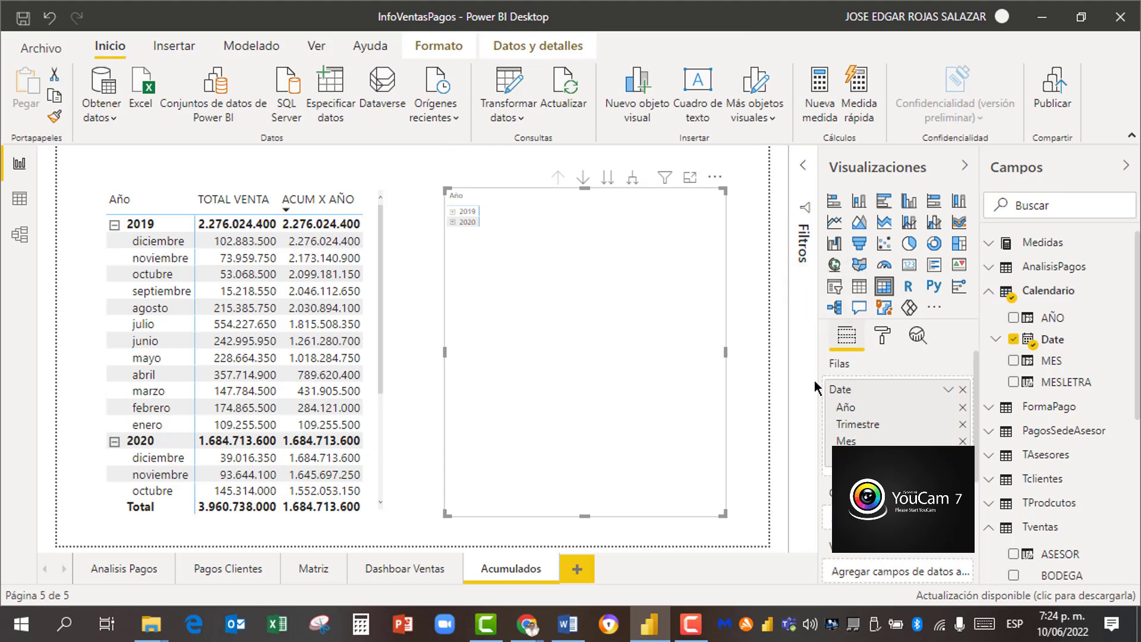
left_click(963, 424)
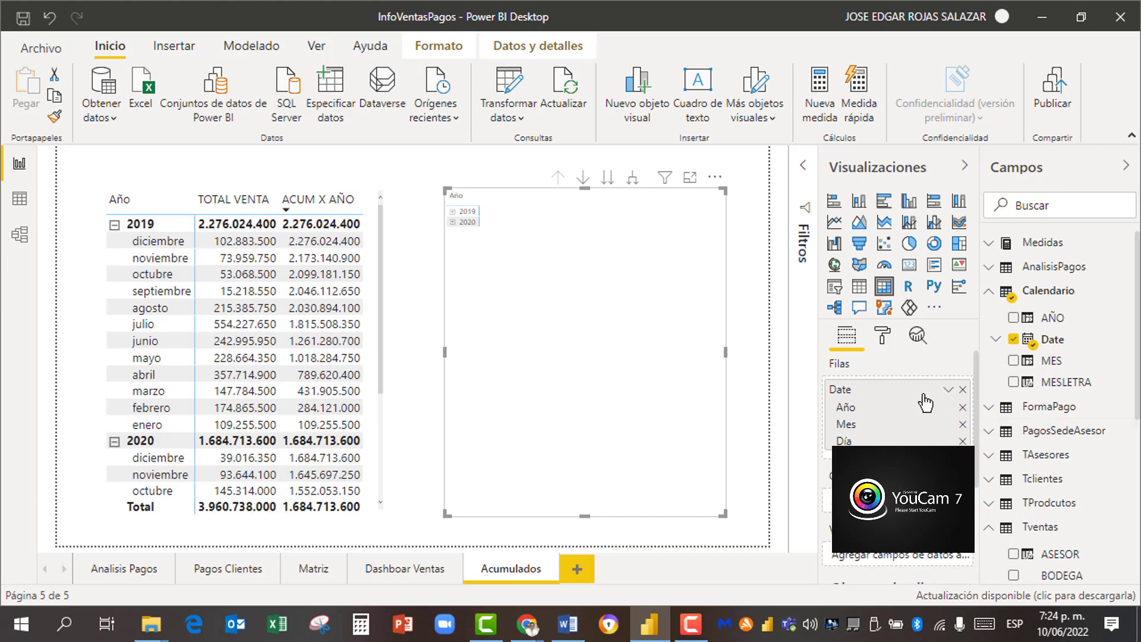
left_click(963, 390)
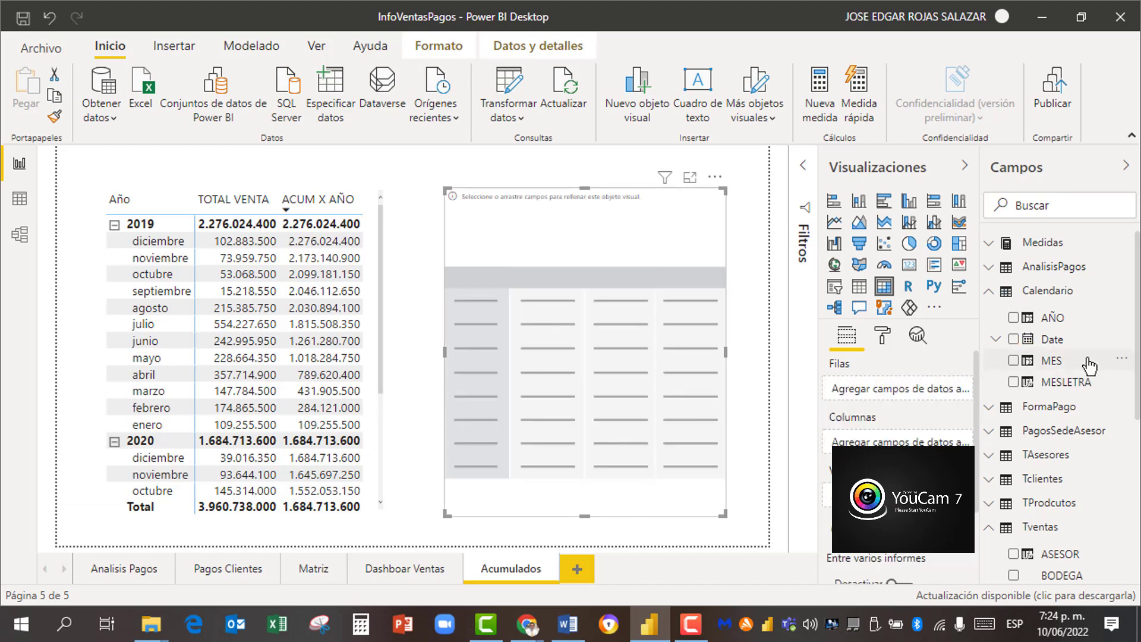
left_click_drag(1051, 342, 873, 404)
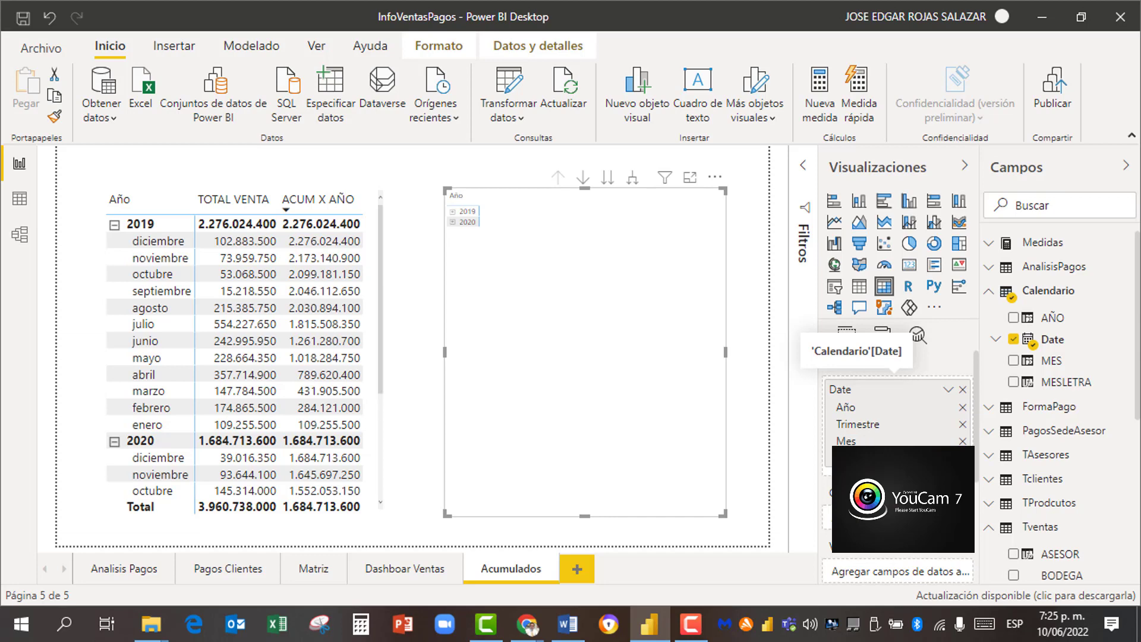
left_click(962, 459)
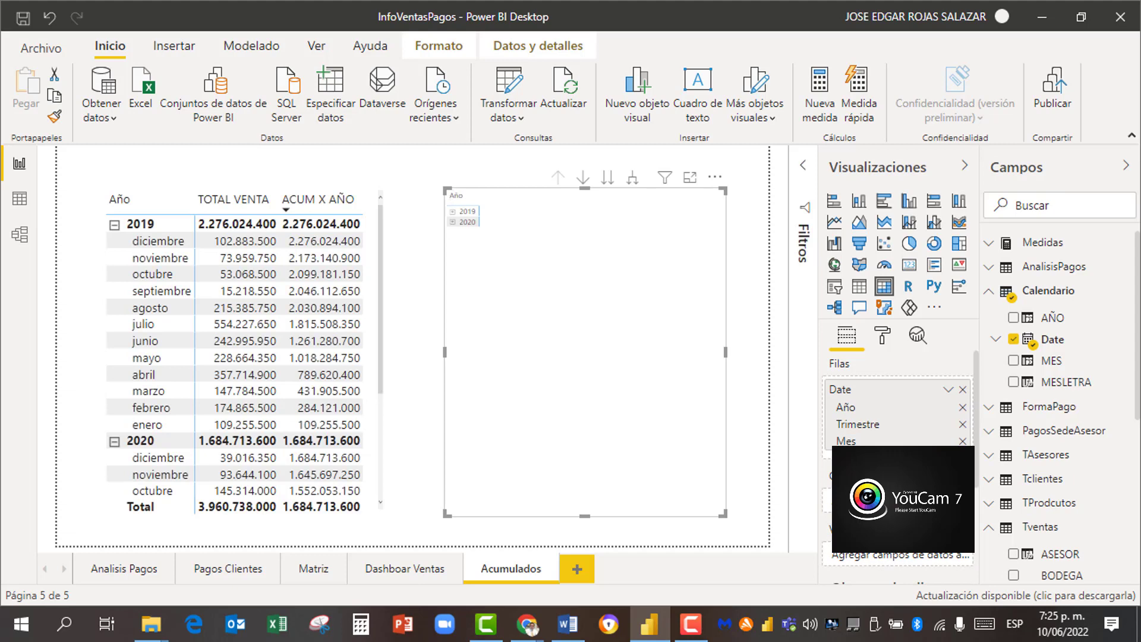
left_click(962, 423)
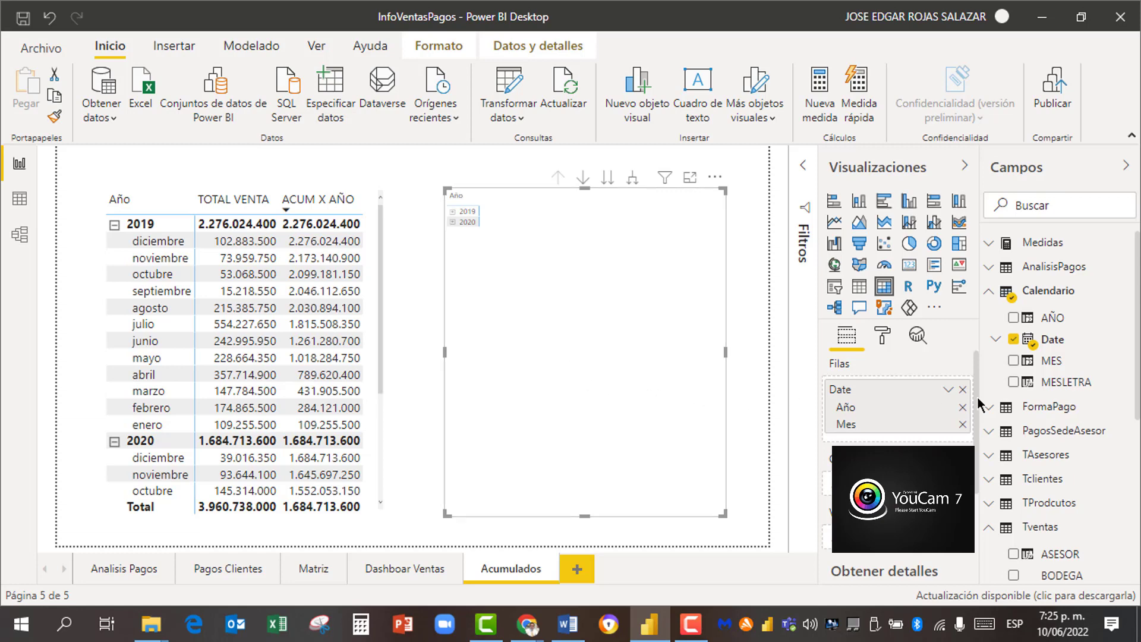
Step: Add the TotalVta and AcumXtrime measures from the Medidas table as values of the second matrix
left_click(990, 243)
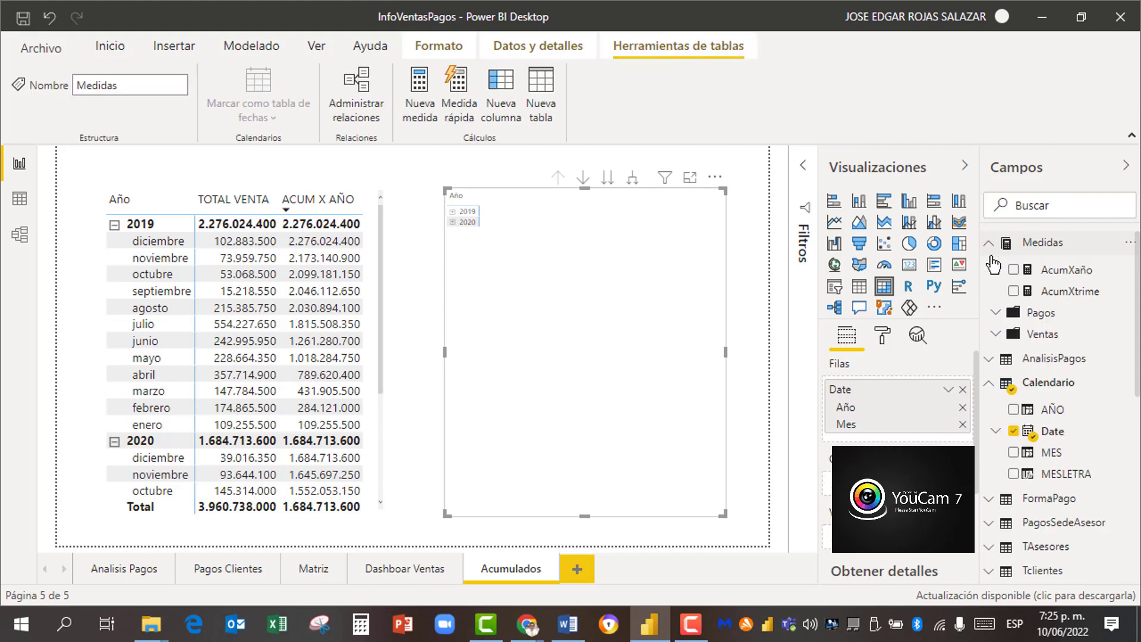
left_click(995, 334)
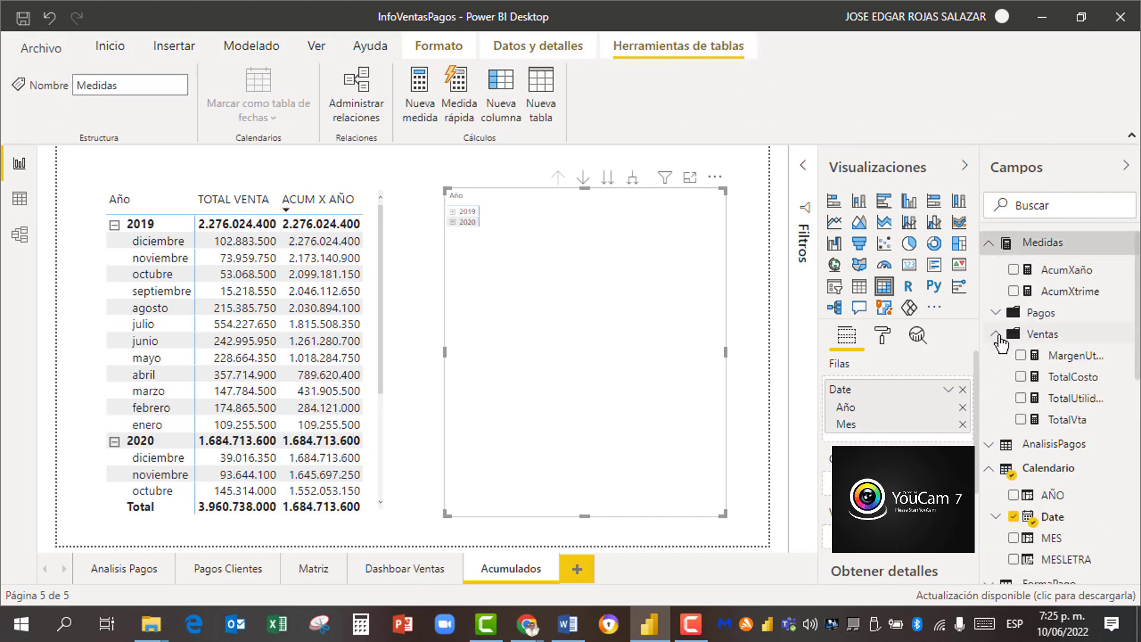
left_click(1020, 419)
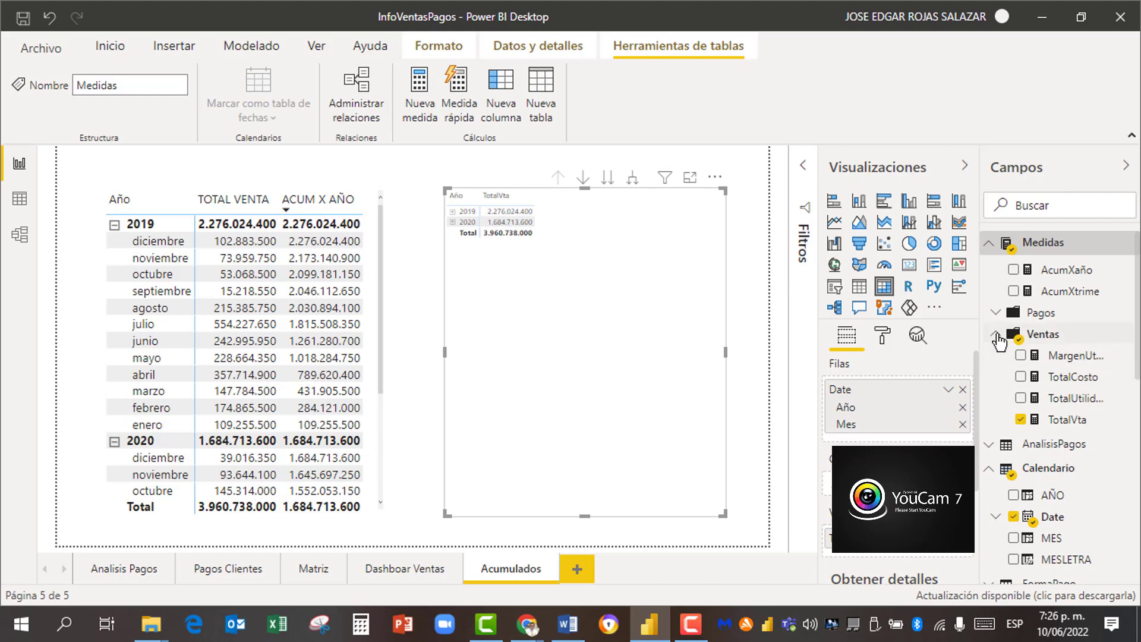
left_click(1013, 291)
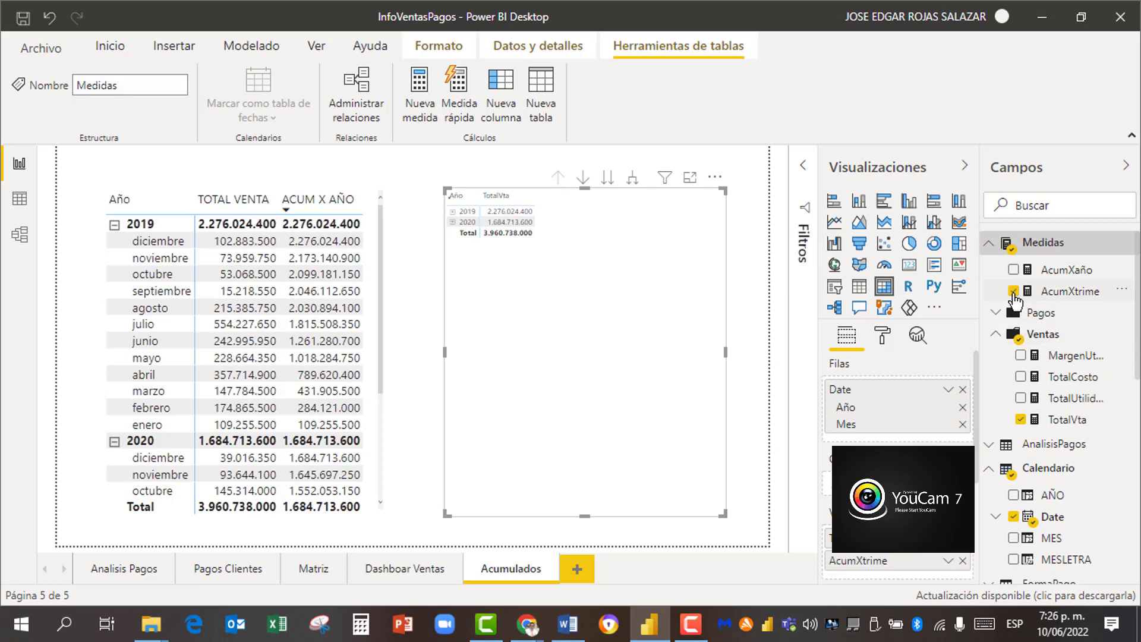
Step: Copy the formatting of the first matrix onto the second matrix
left_click(380, 283)
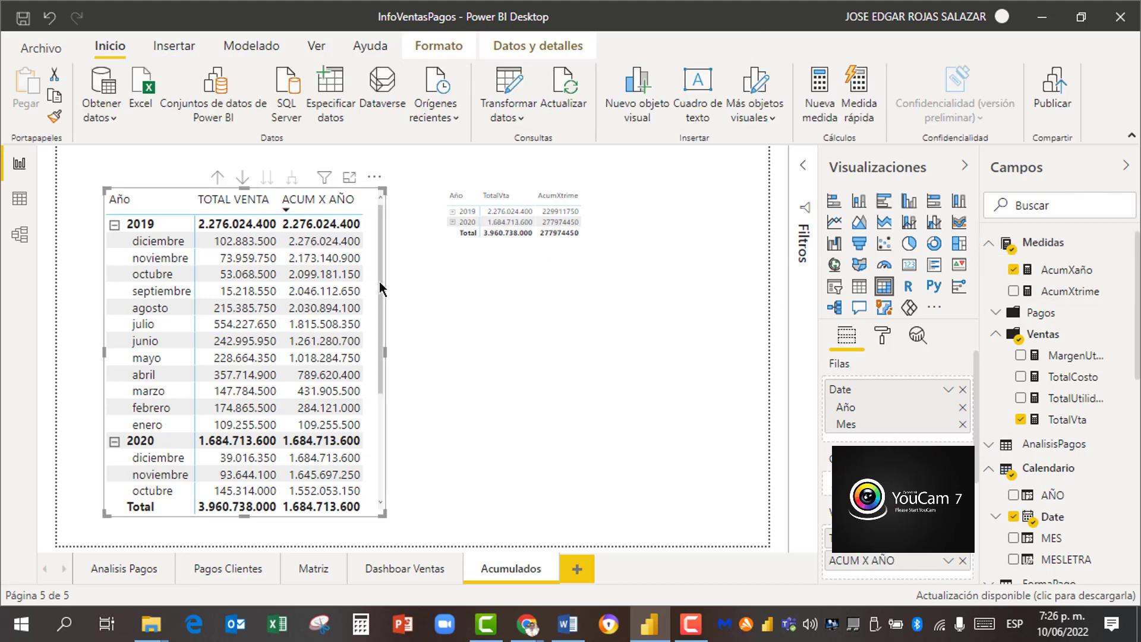
left_click(54, 116)
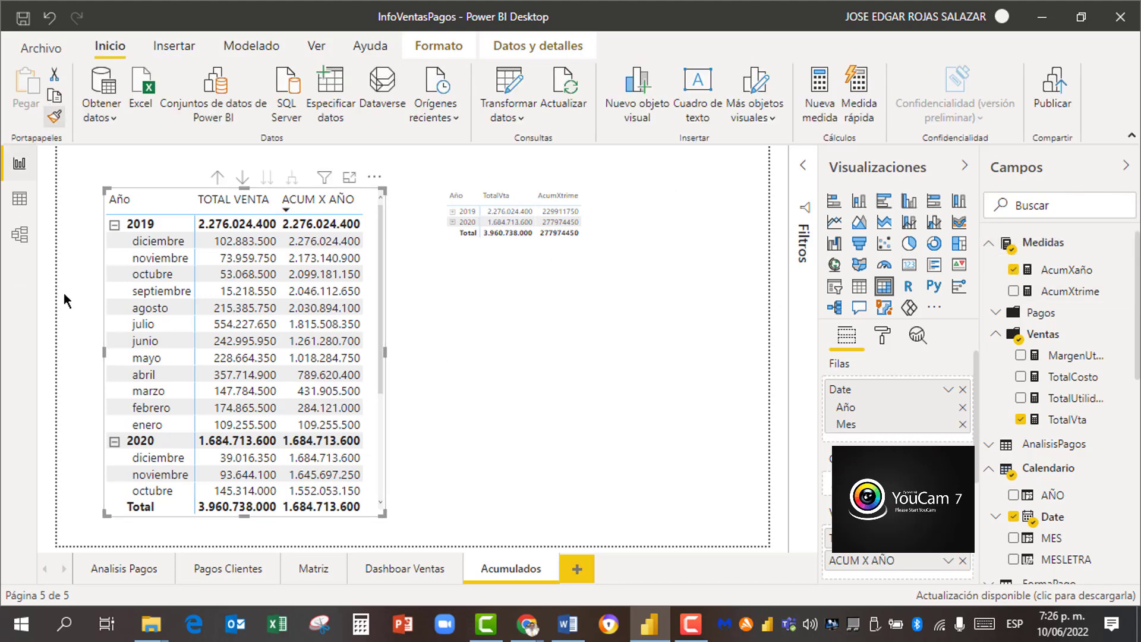
left_click(580, 217)
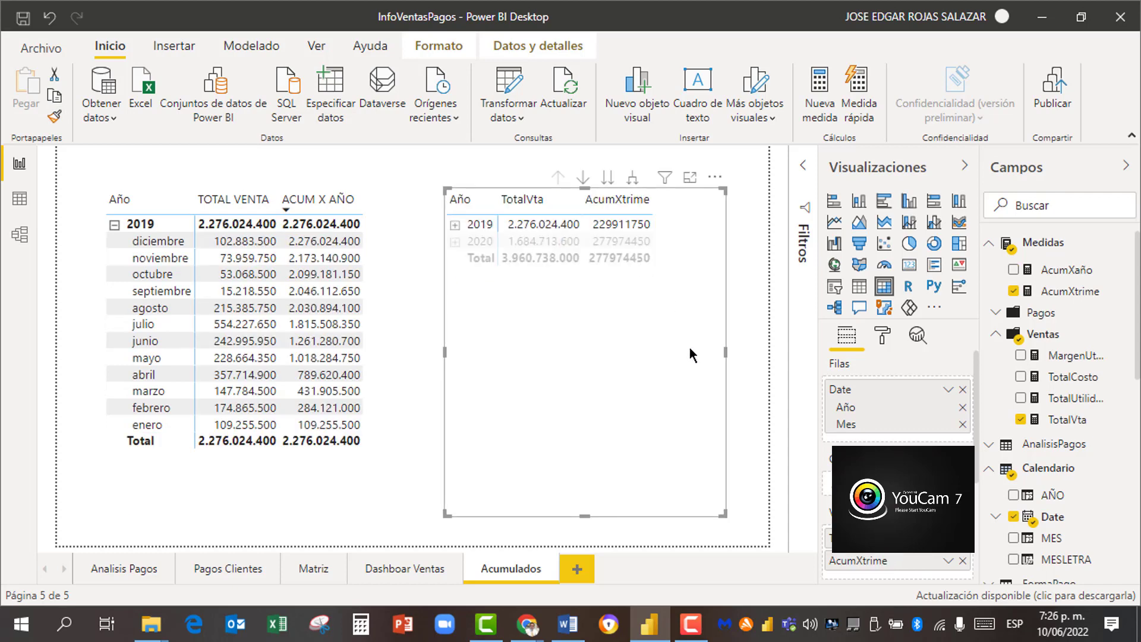
Step: Expand all levels of the second matrix to show the months under each year
right_click(456, 230)
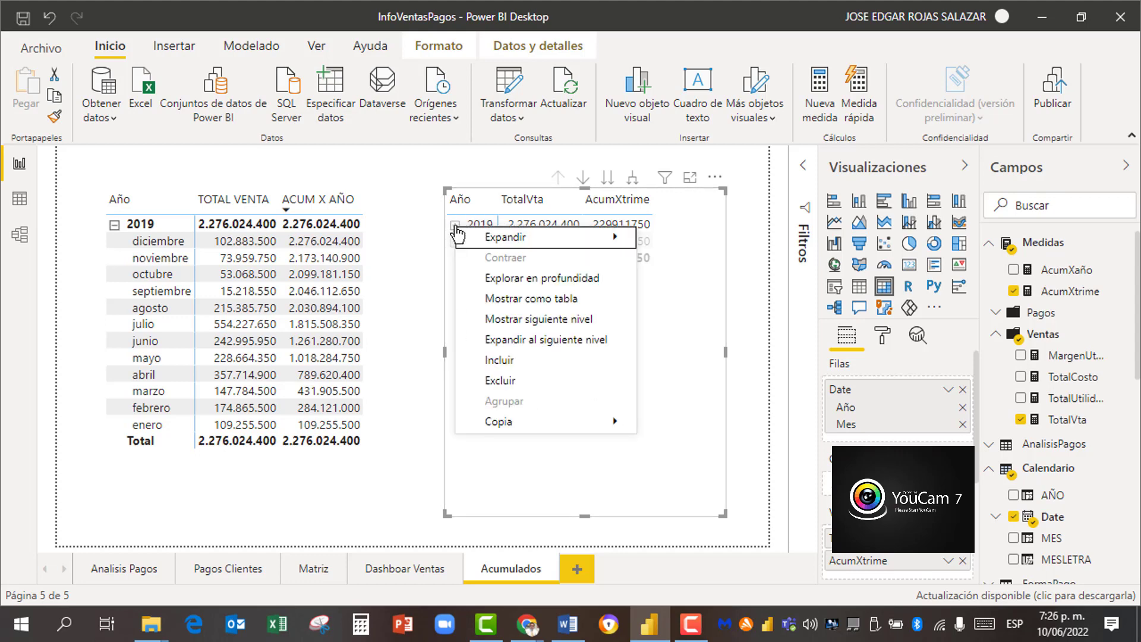
mouse_move(550, 243)
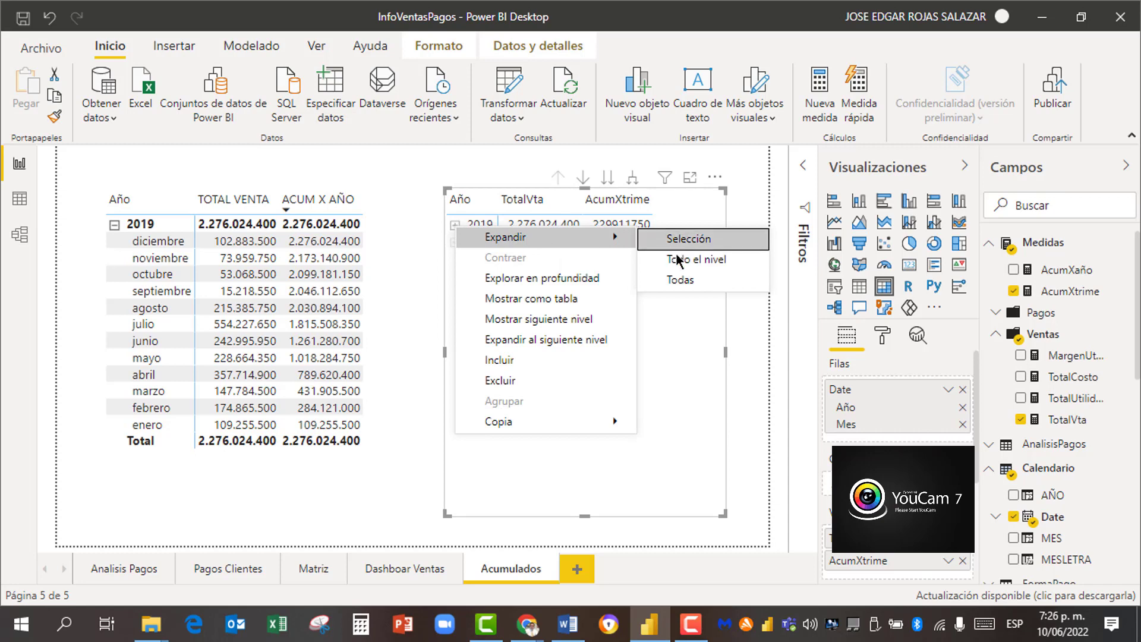
left_click(680, 281)
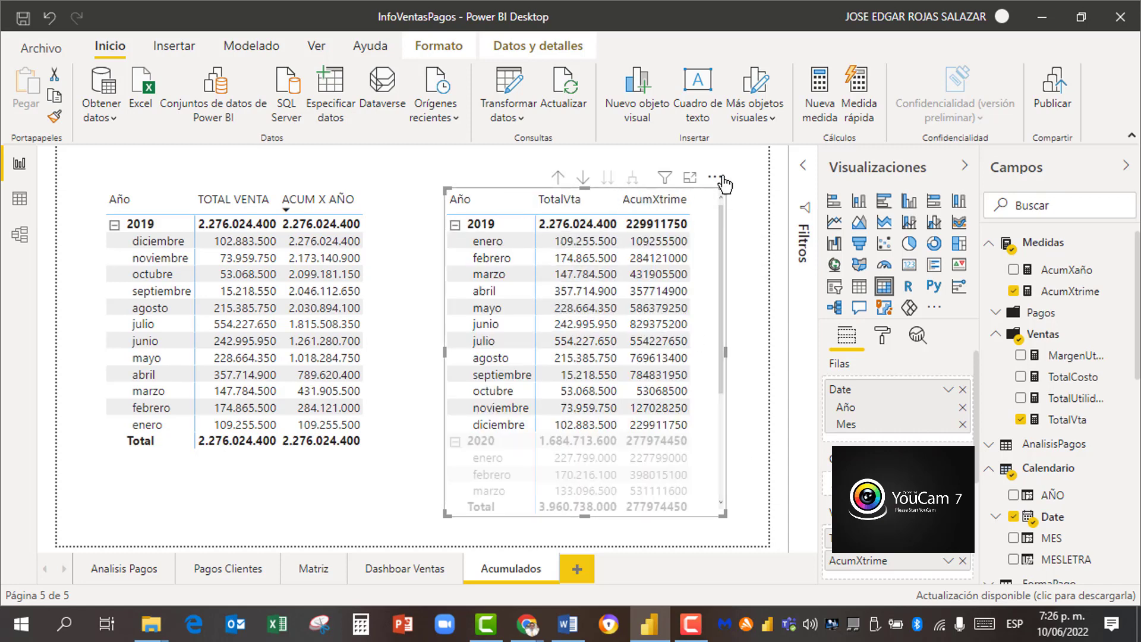
Step: Shorten the AcumXtrime matrix and align it closely beside the first matrix, collapsing the Campos and Visualizaciones panes for more canvas space
left_click_drag(672, 185, 672, 205)
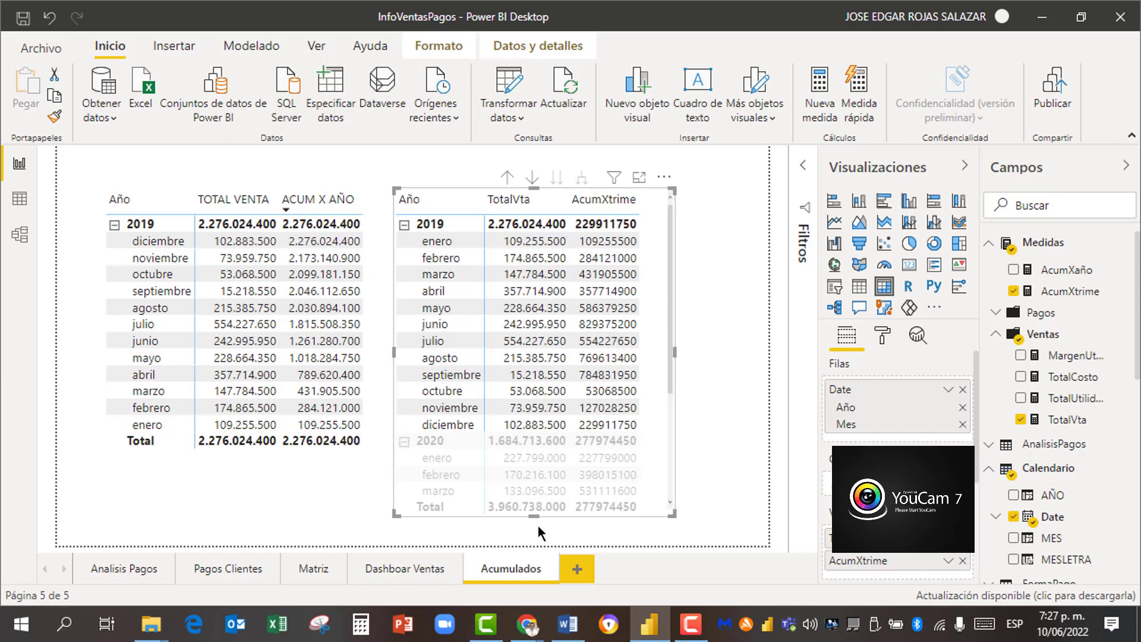
left_click_drag(533, 512, 534, 454)
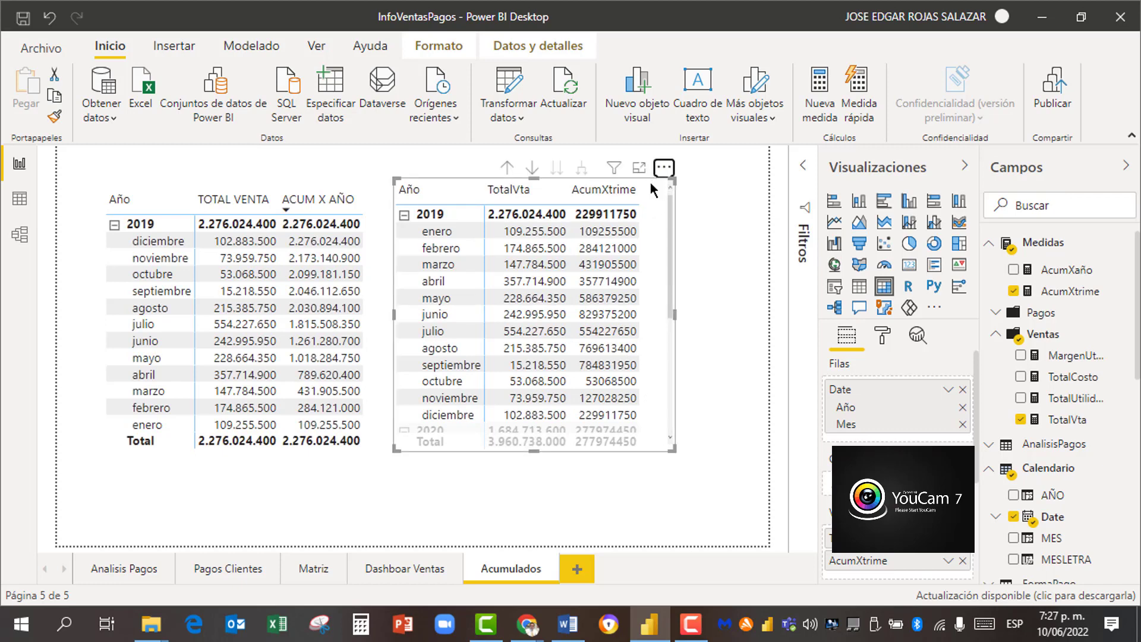
left_click_drag(666, 176, 651, 194)
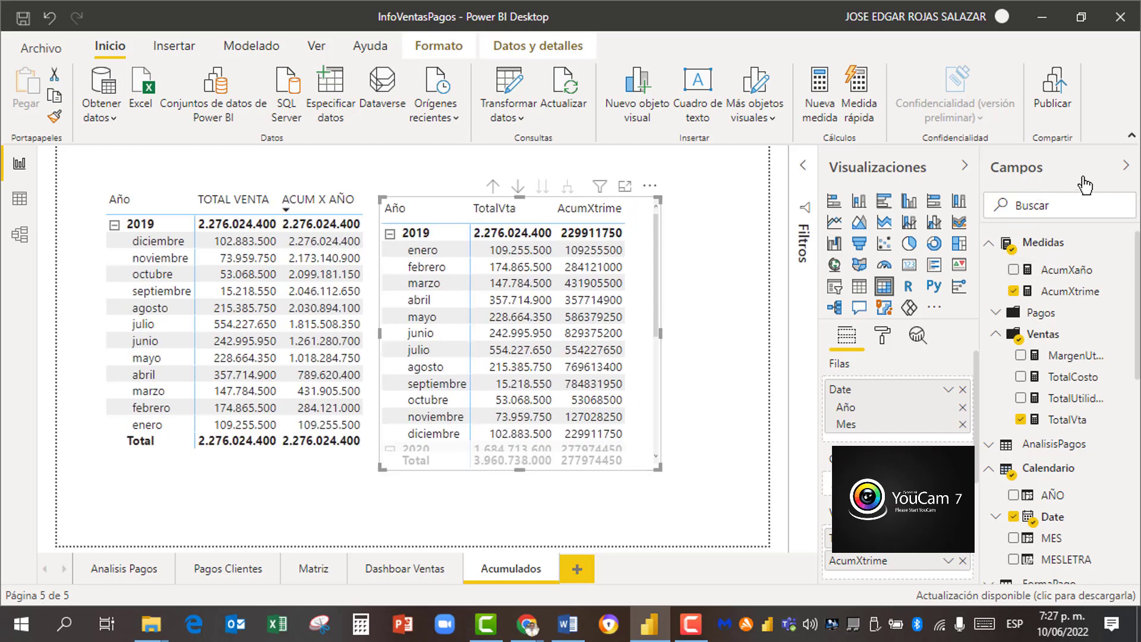
left_click(1123, 172)
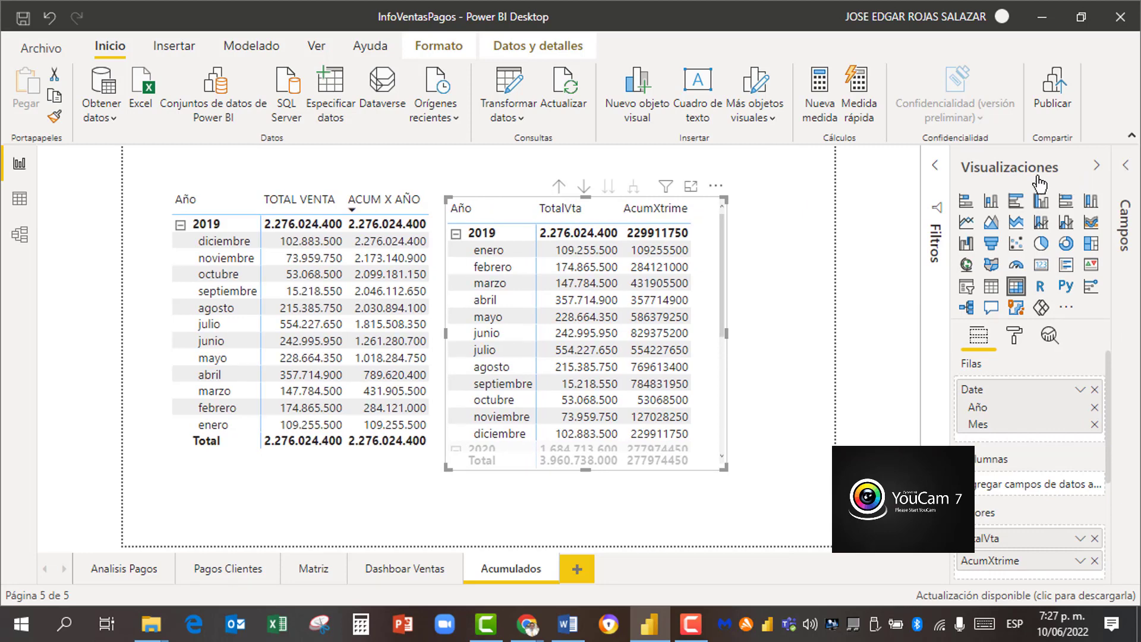
left_click(1095, 167)
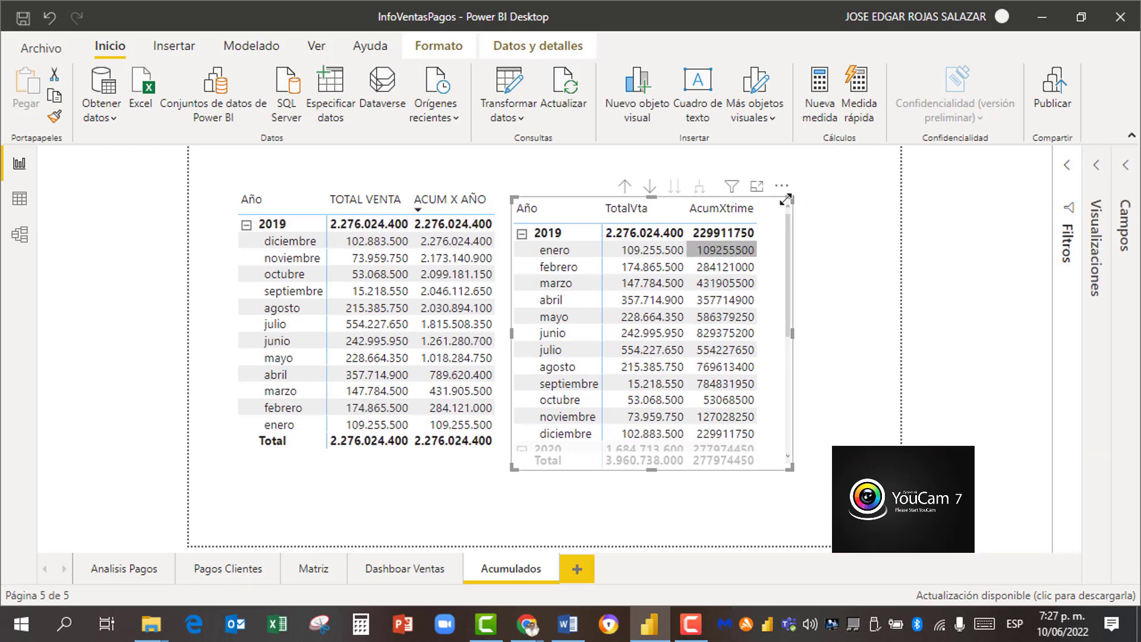
left_click_drag(782, 188, 786, 174)
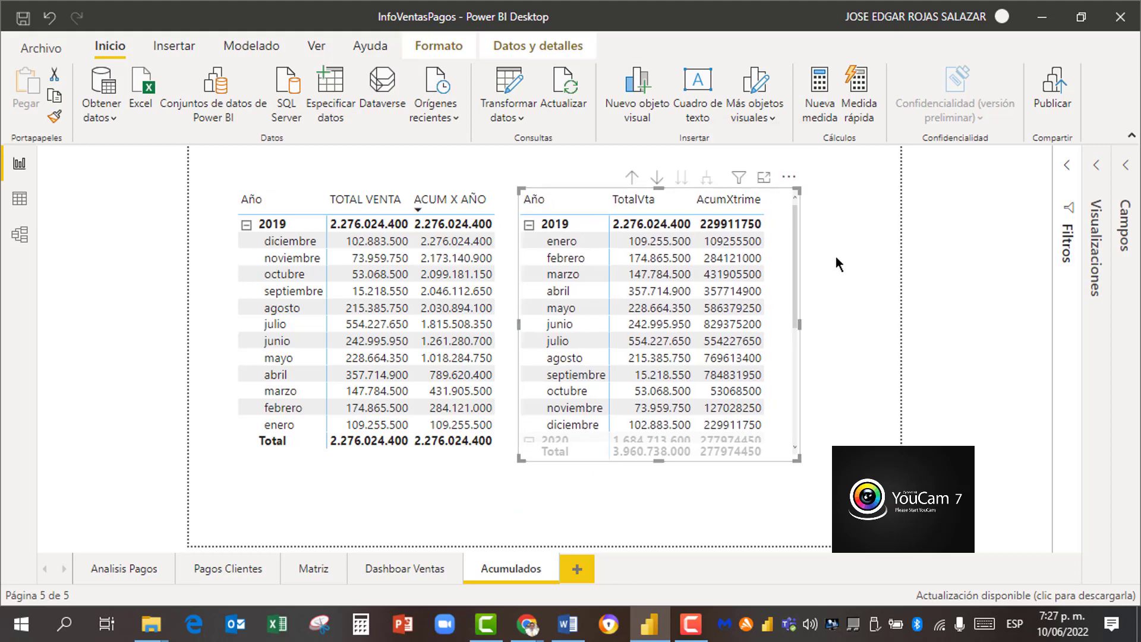
left_click(854, 301)
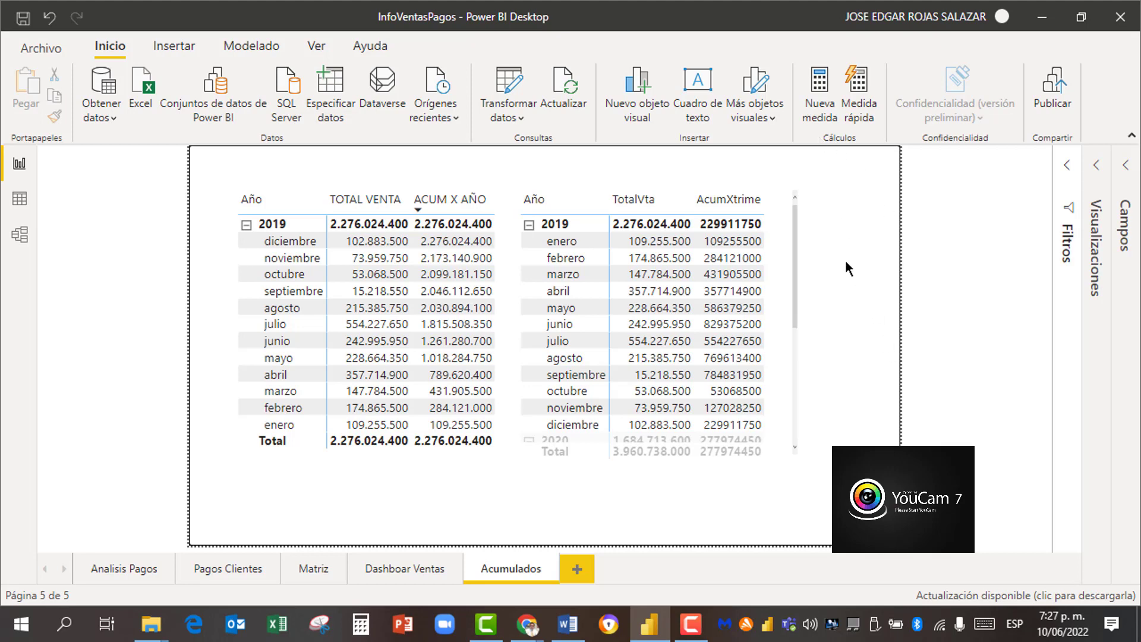
Step: Change the Acumulados page size type to Personalizado and set its width to 1650 pixels
left_click(1098, 178)
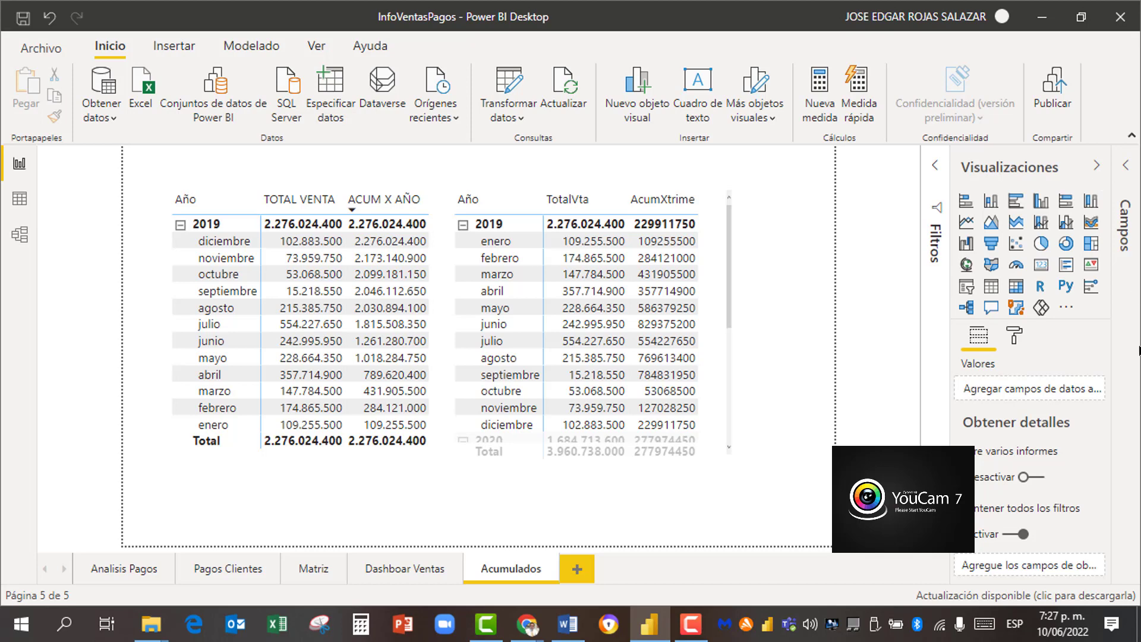
left_click(1014, 336)
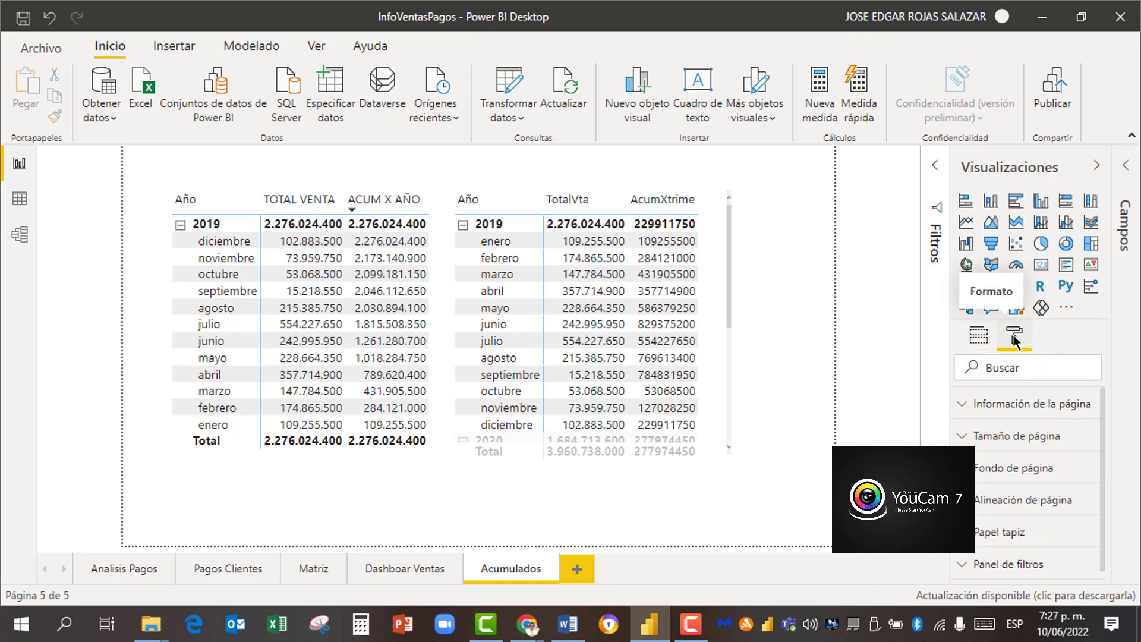
left_click(1013, 440)
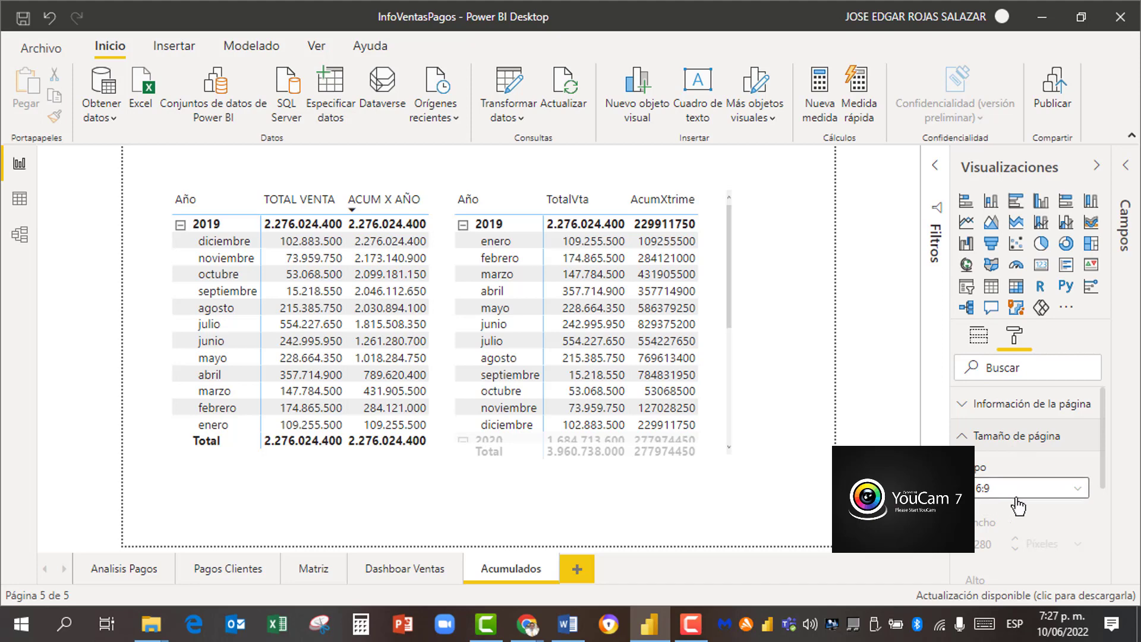
left_click(1083, 496)
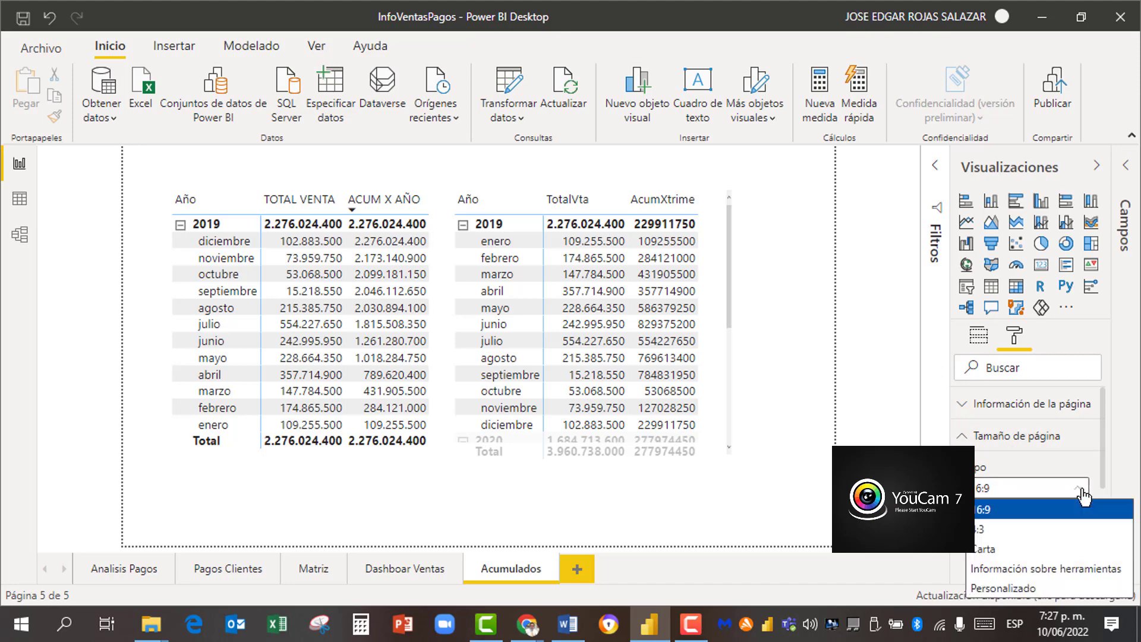
left_click(1026, 589)
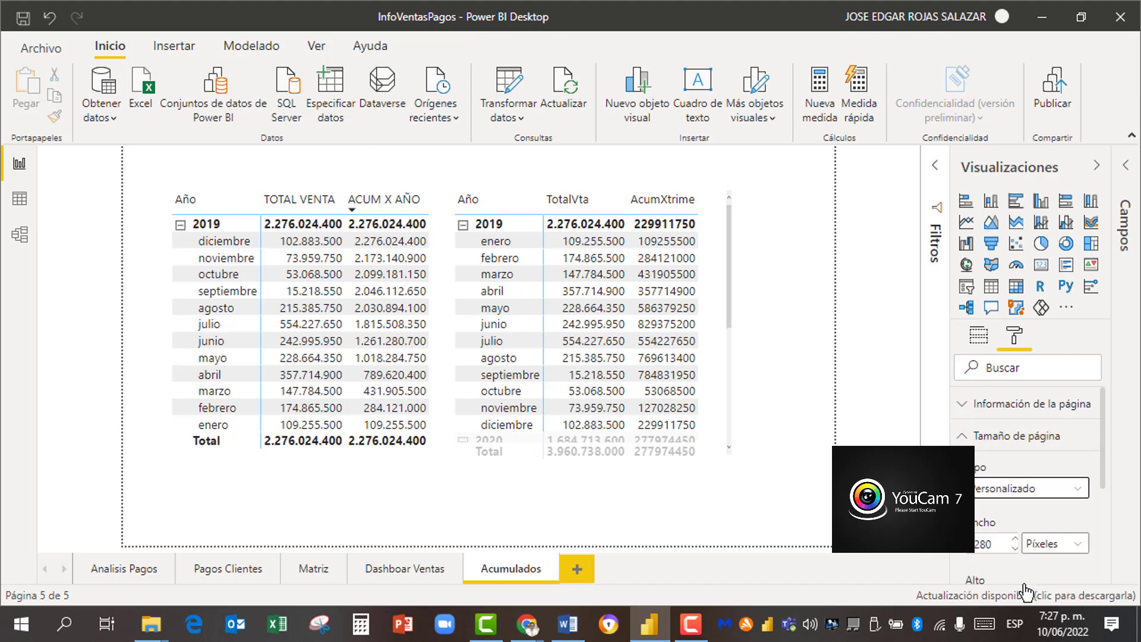
double_click(990, 542)
type("1650")
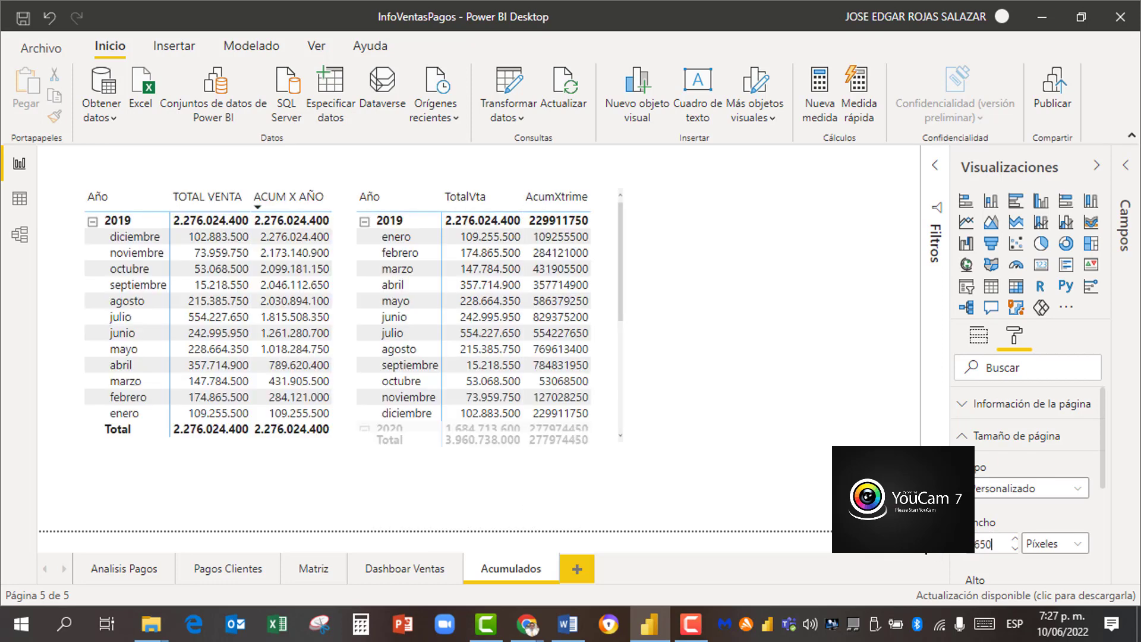
left_click(755, 380)
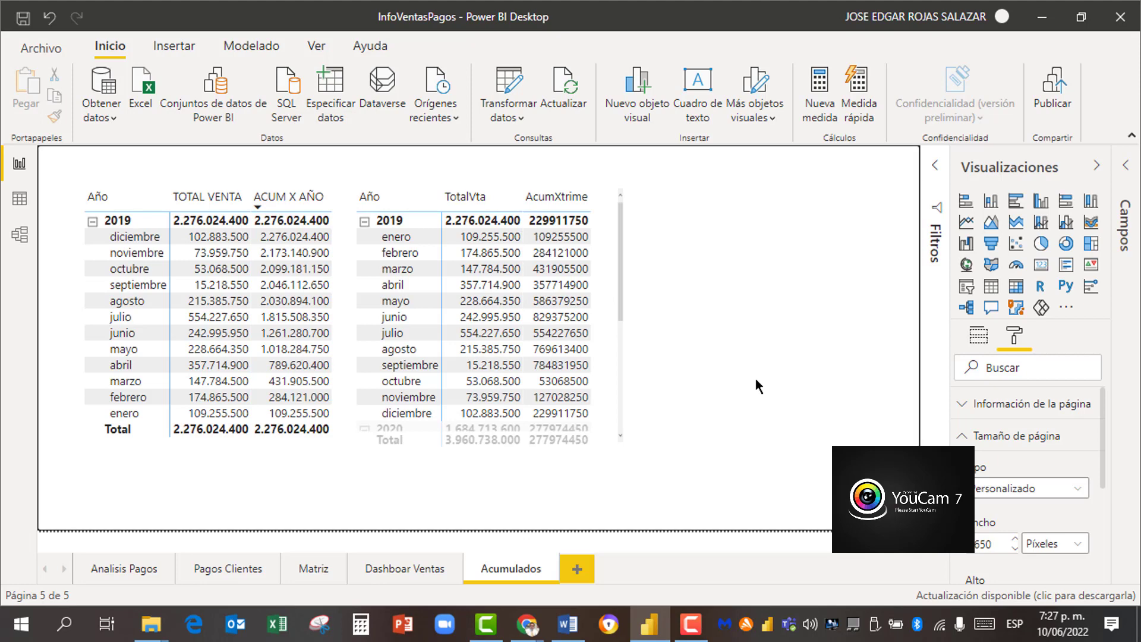
Step: Insert a third, empty matrix beside the AcumXtrime matrix, extend it to about the same height, and show the table fields again
left_click(1015, 287)
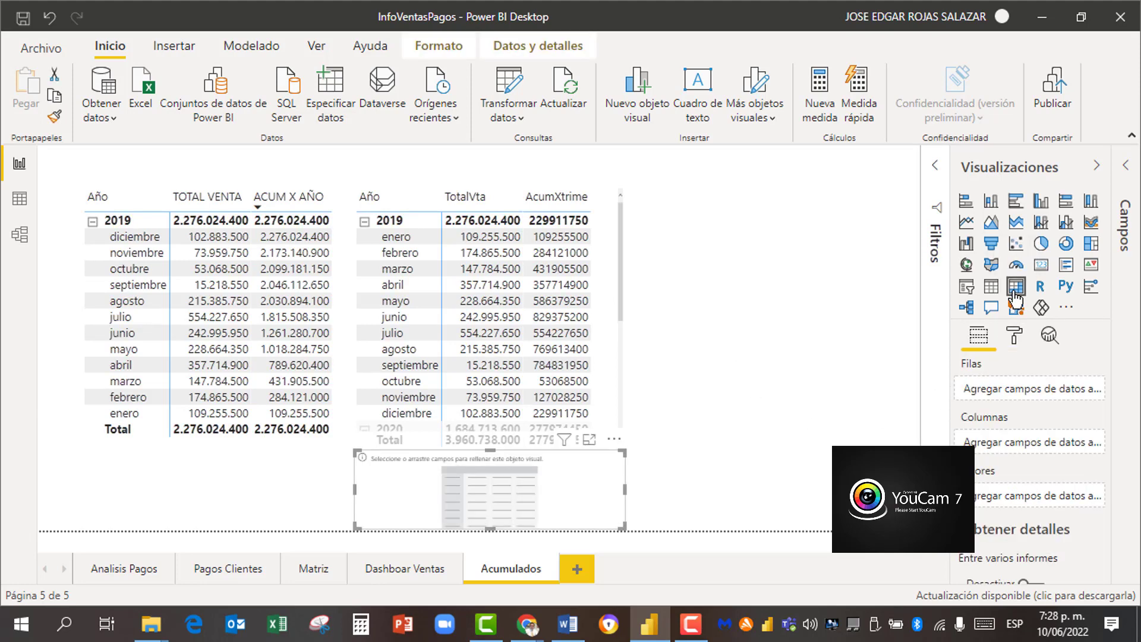
left_click_drag(615, 444, 889, 187)
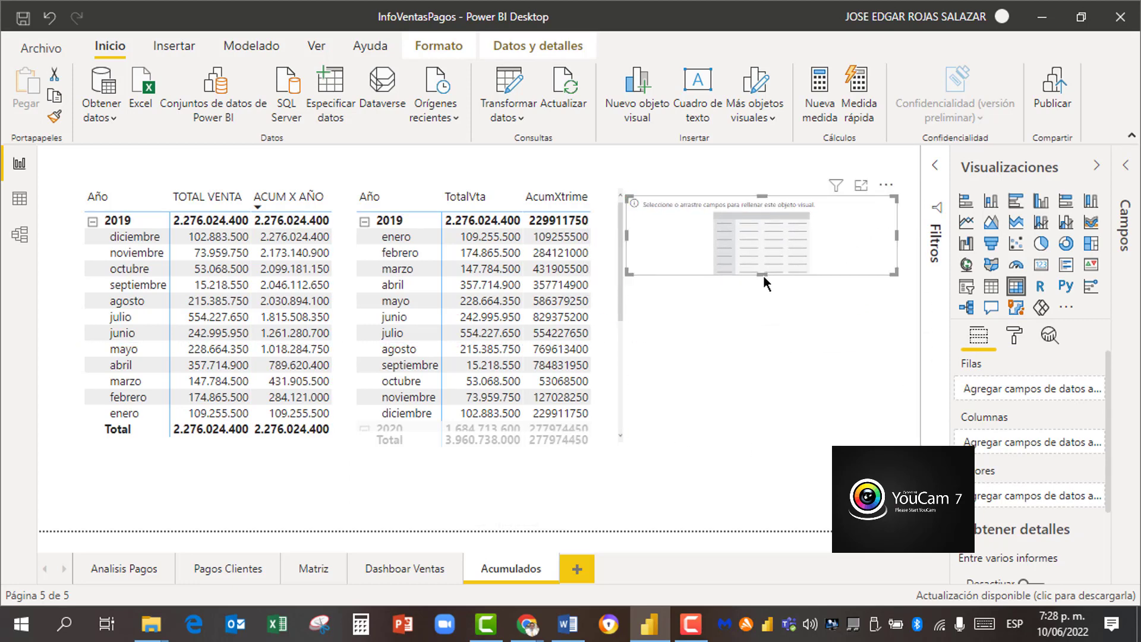
left_click_drag(763, 276, 762, 440)
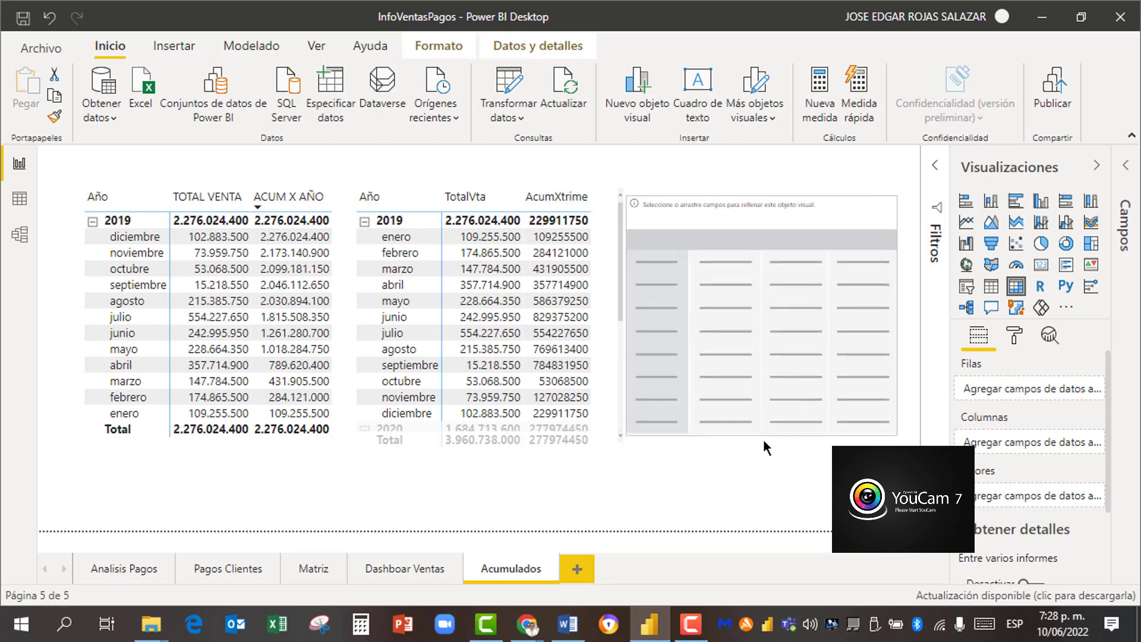
left_click(773, 499)
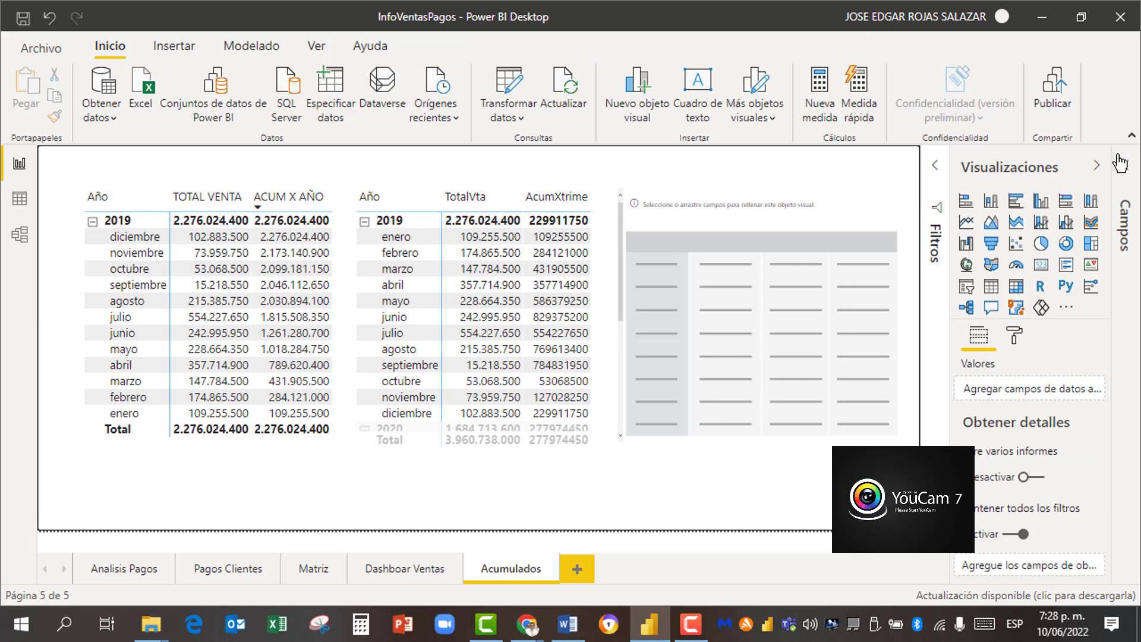
left_click(1127, 185)
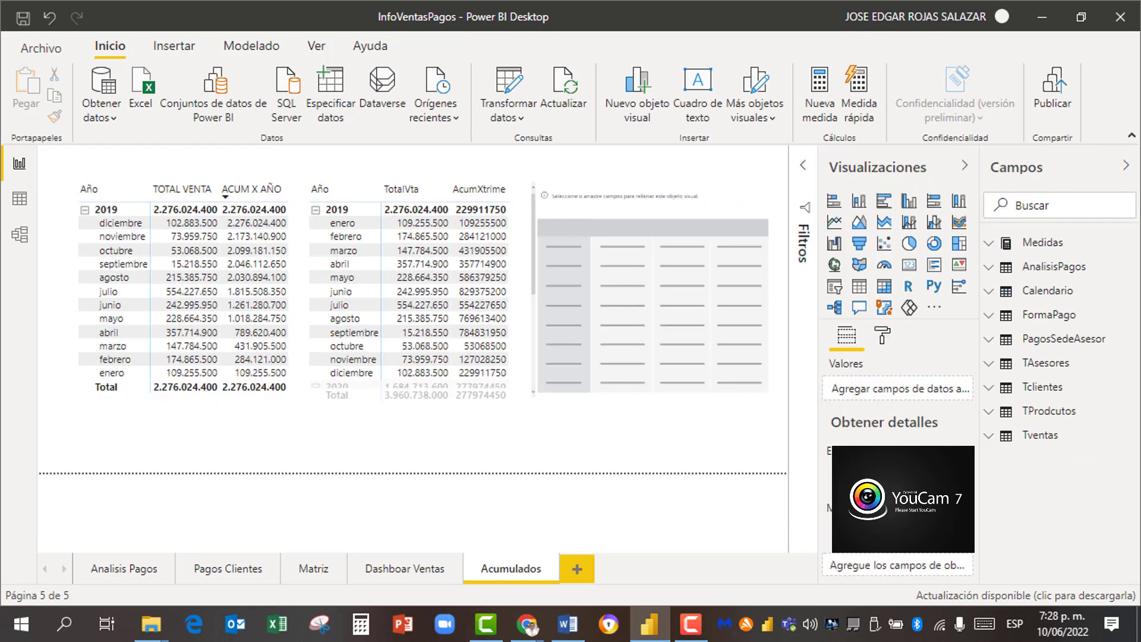
Step: Start a new measure in the Medidas table and name it AcumXMes
left_click(1034, 244)
right_click(1034, 244)
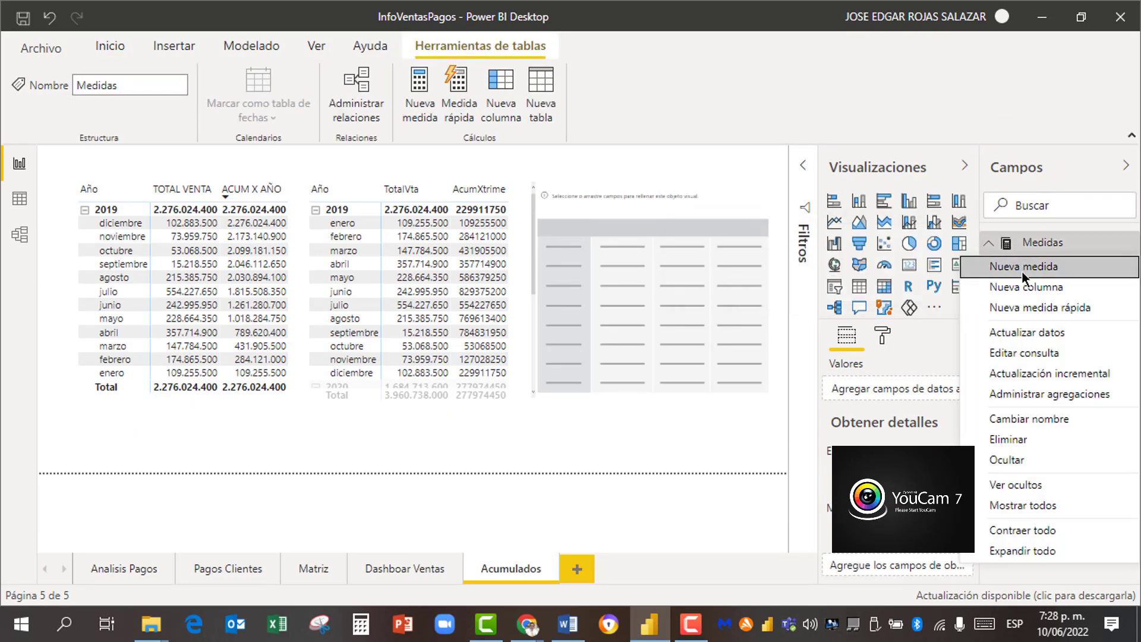
left_click(1021, 270)
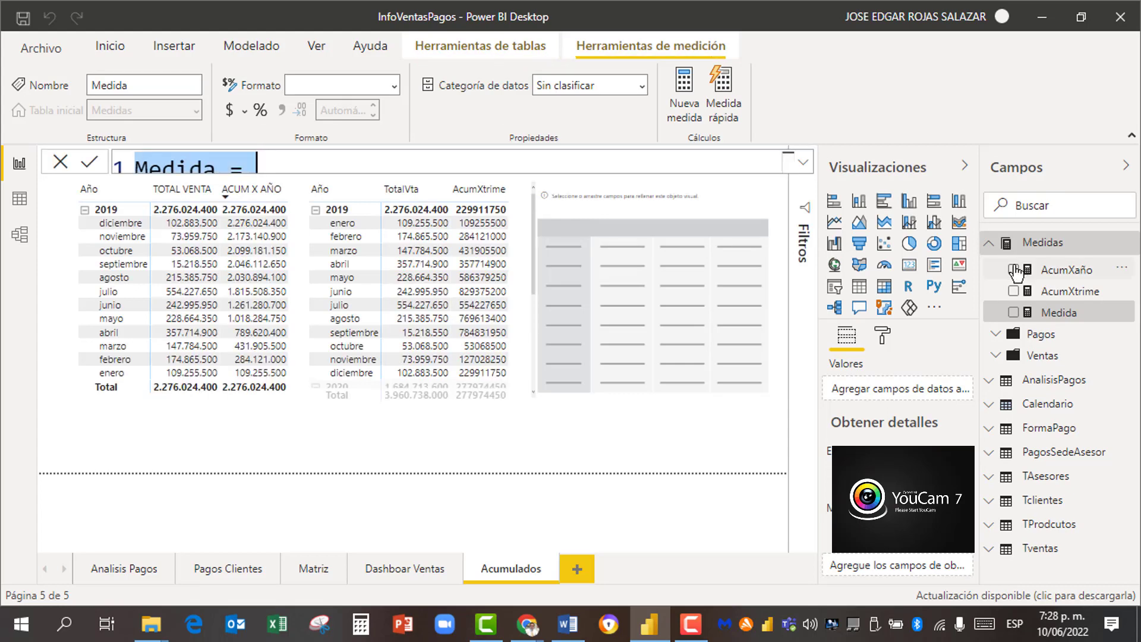
key("BackSpace")
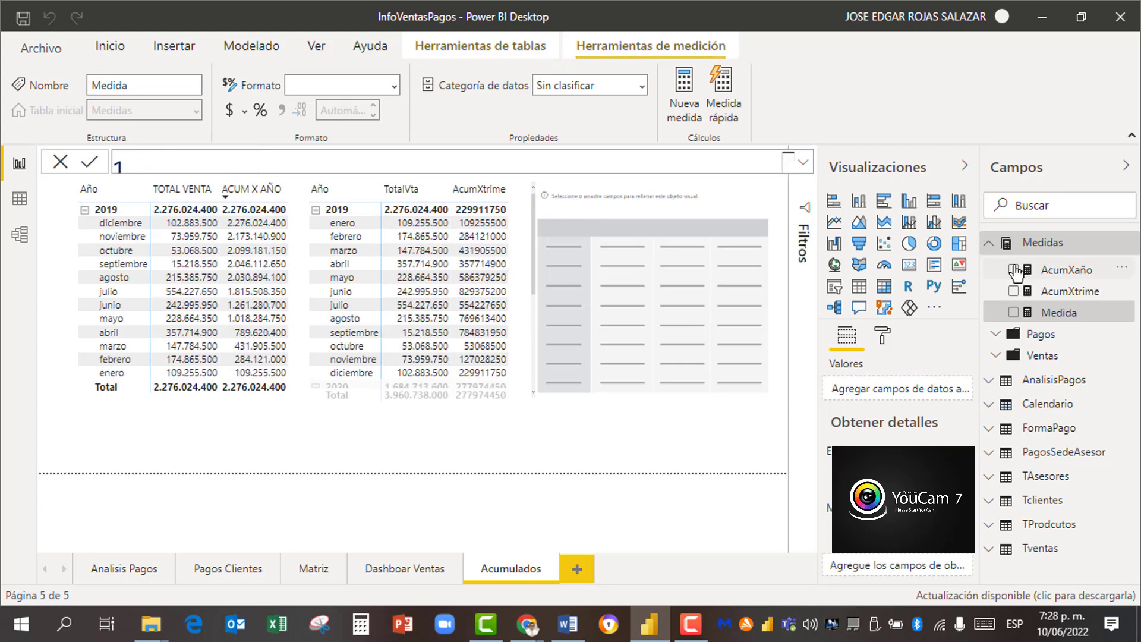
left_click(801, 168)
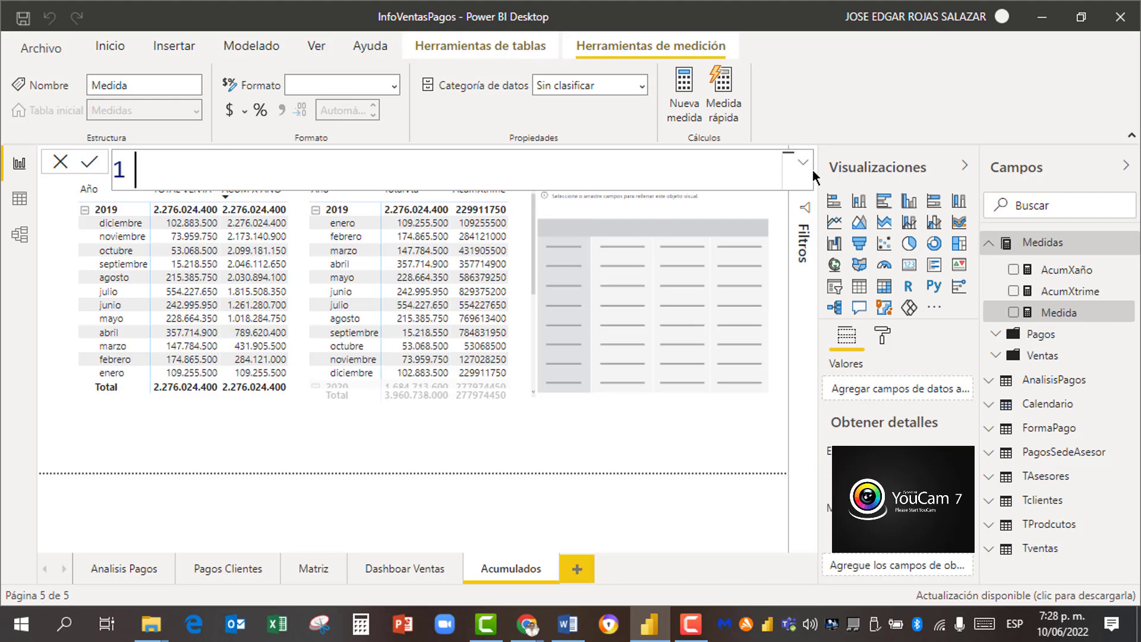
type("a")
key("BackSpace")
type("AcumXMes")
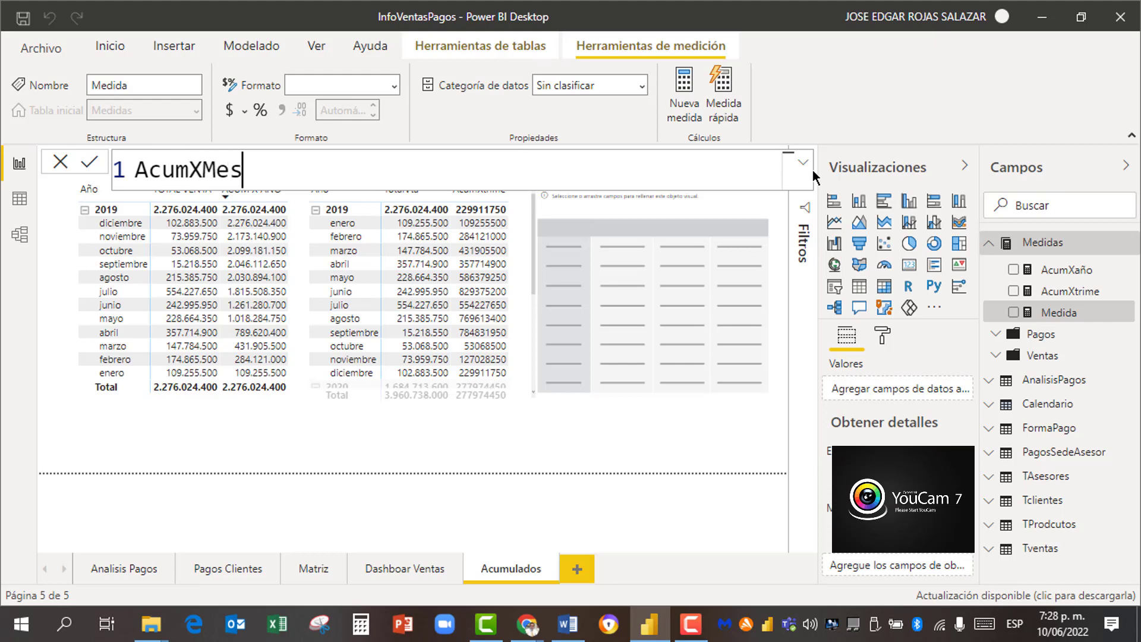
Step: Define the AcumXMes measure as TOTALMTD([TotalVta],Calendario[Date]) and save it
type("=tota")
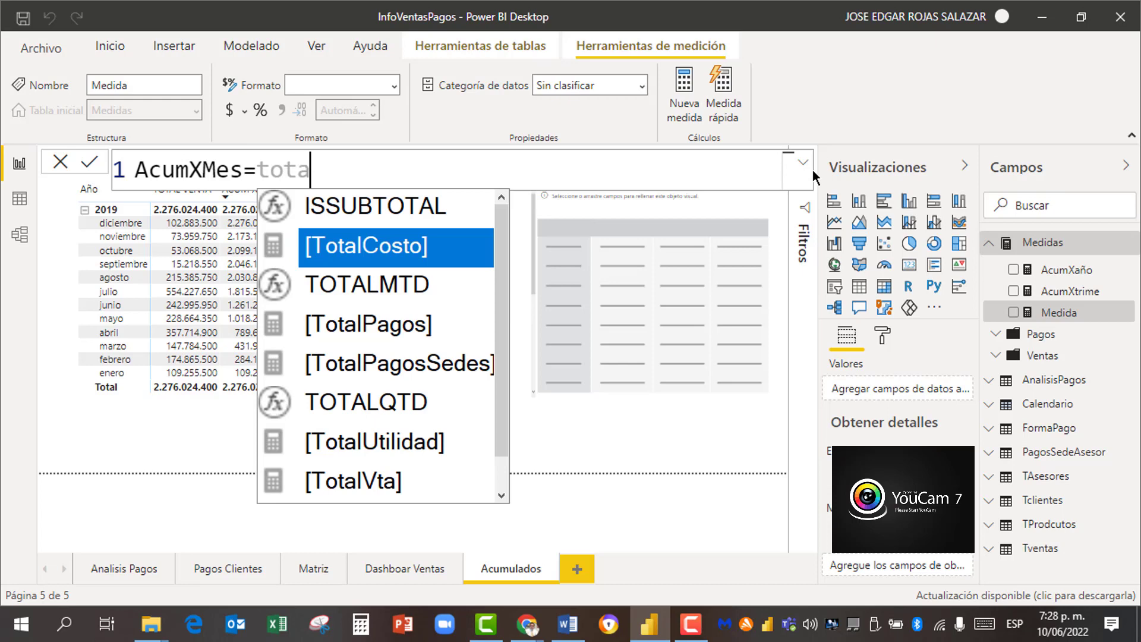
double_click(417, 287)
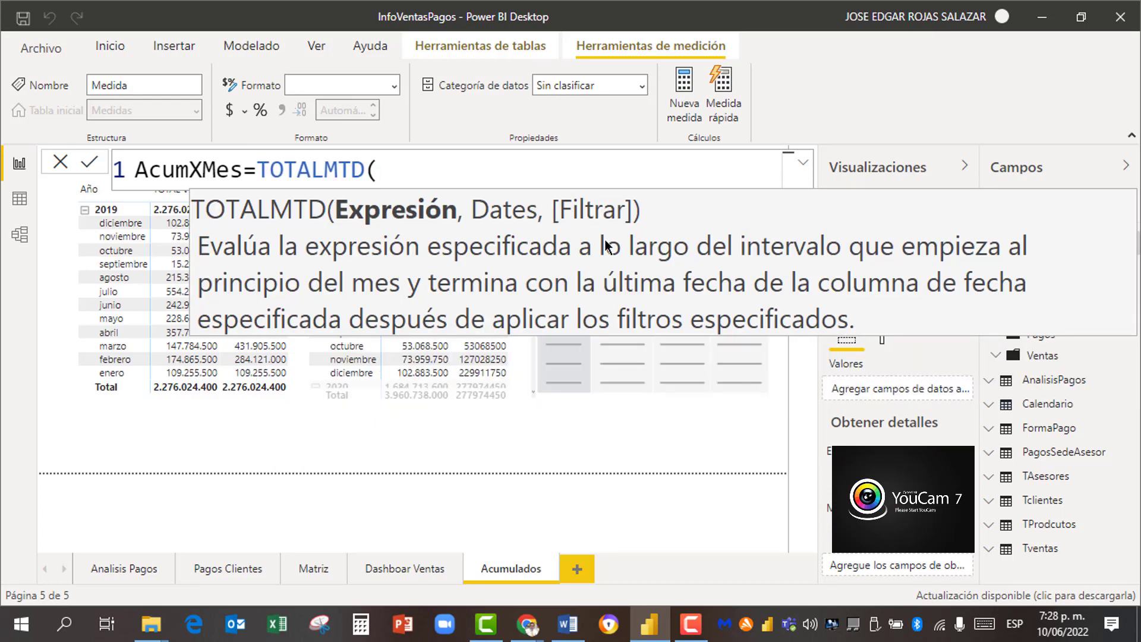
type("[")
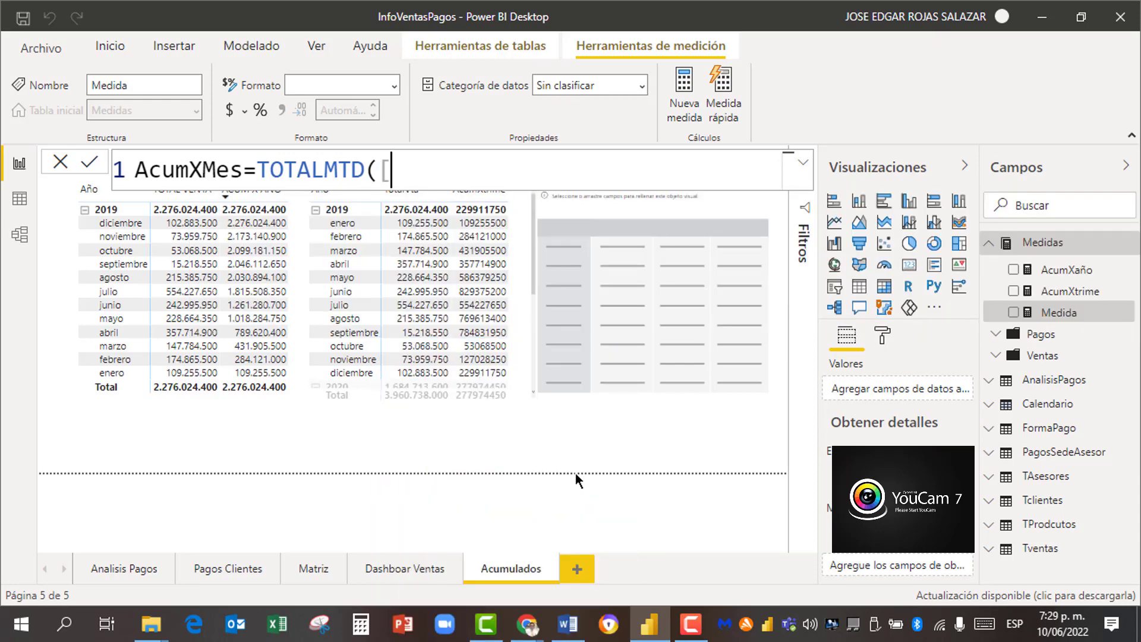
type("tot")
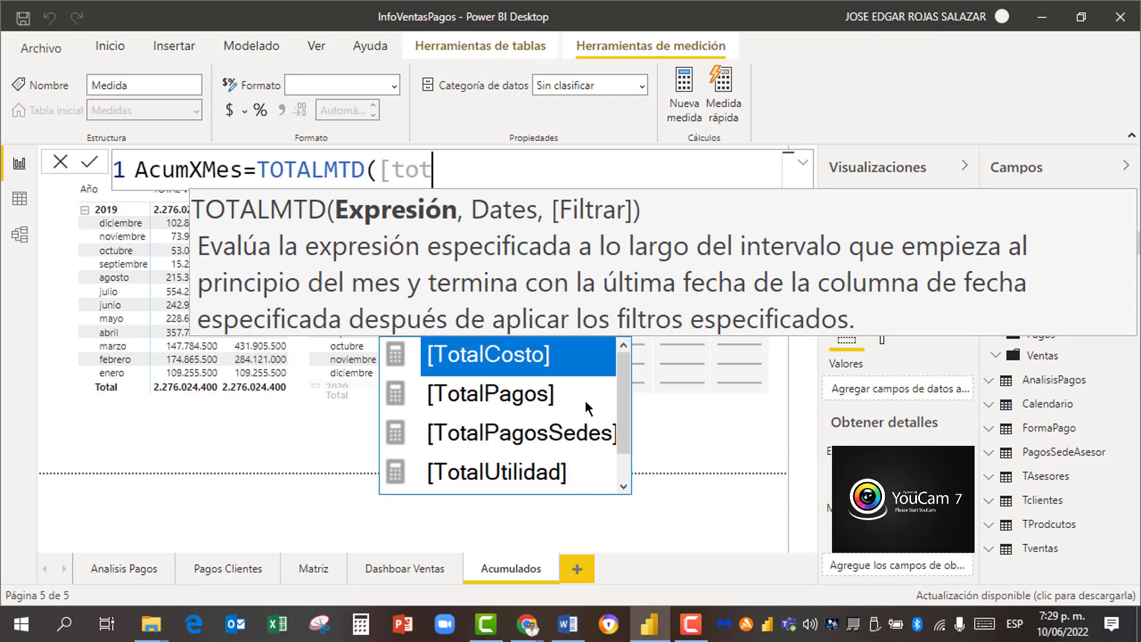
type("alv")
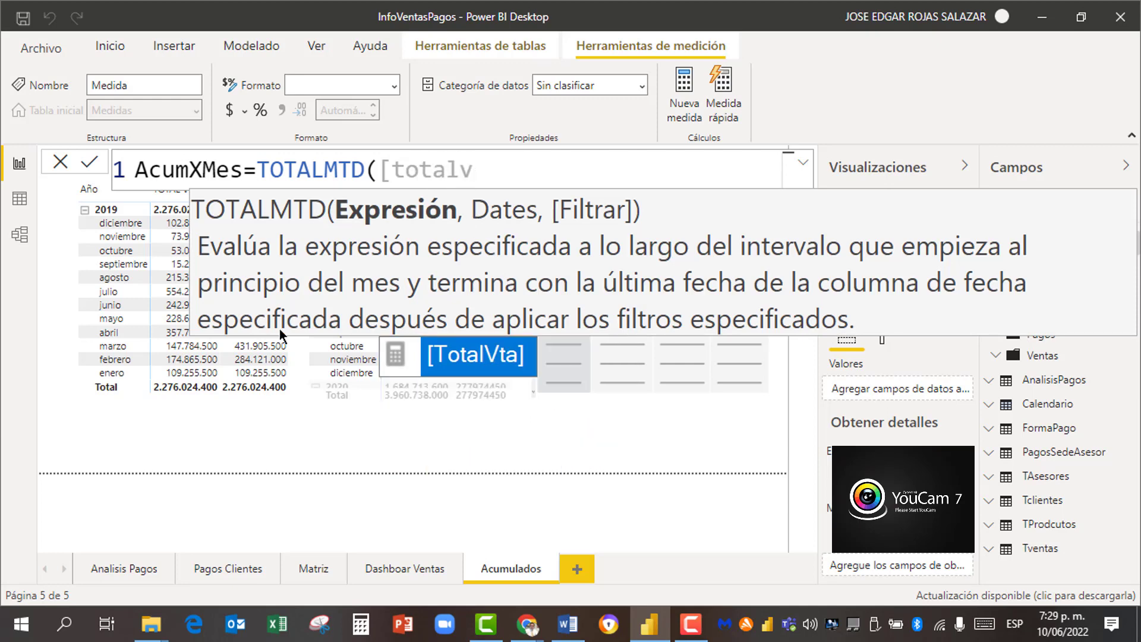
left_click(491, 359)
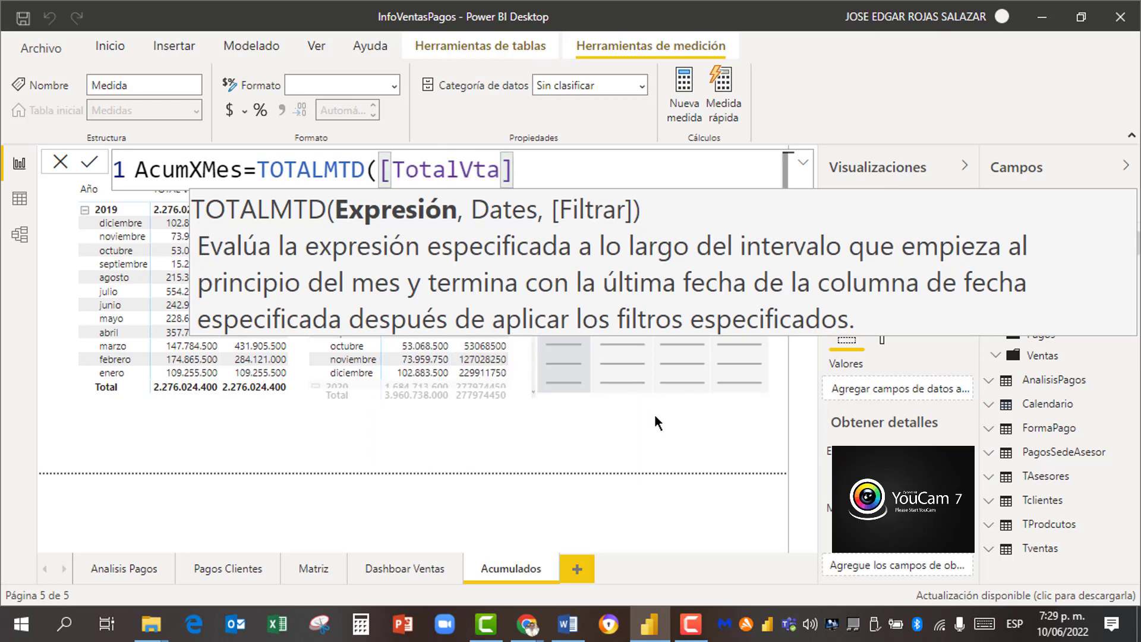
type(",cal")
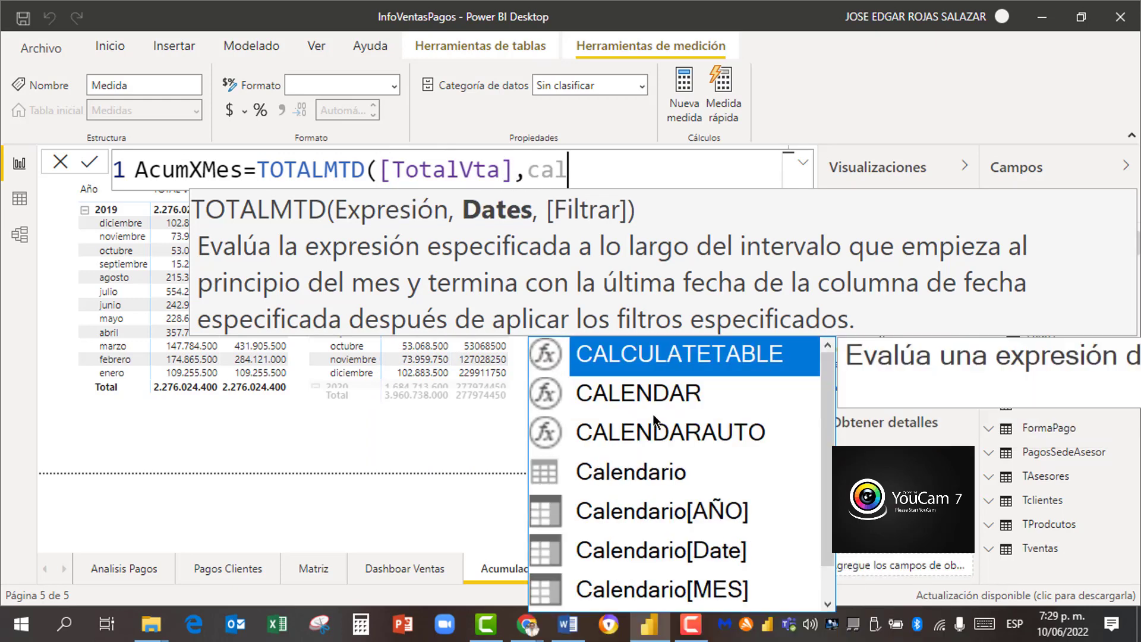
double_click(682, 550)
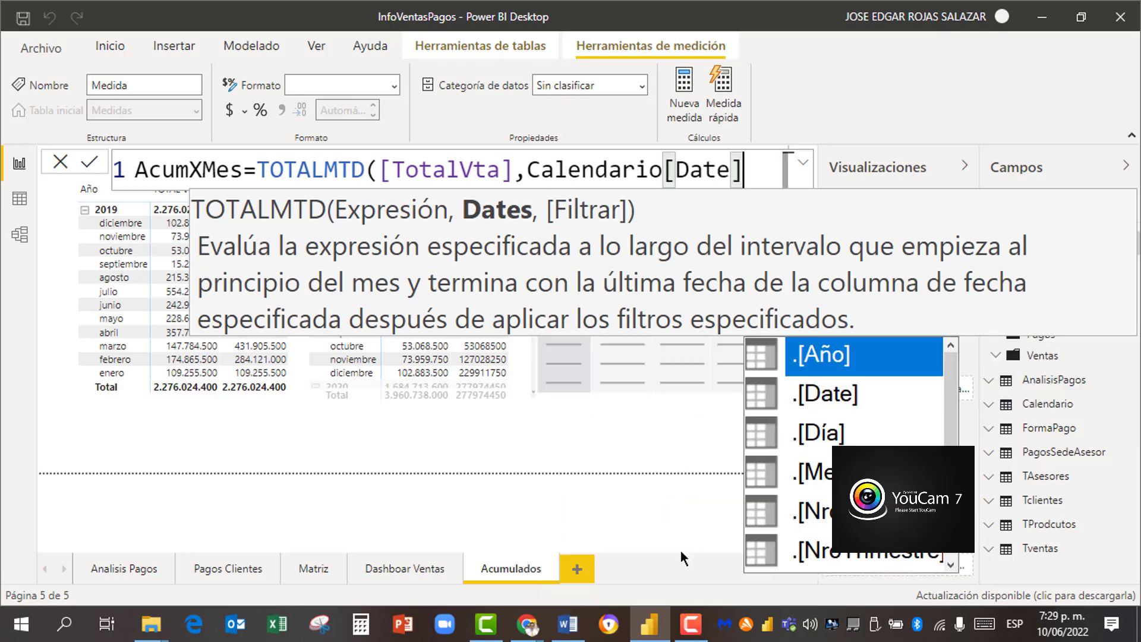
type(")")
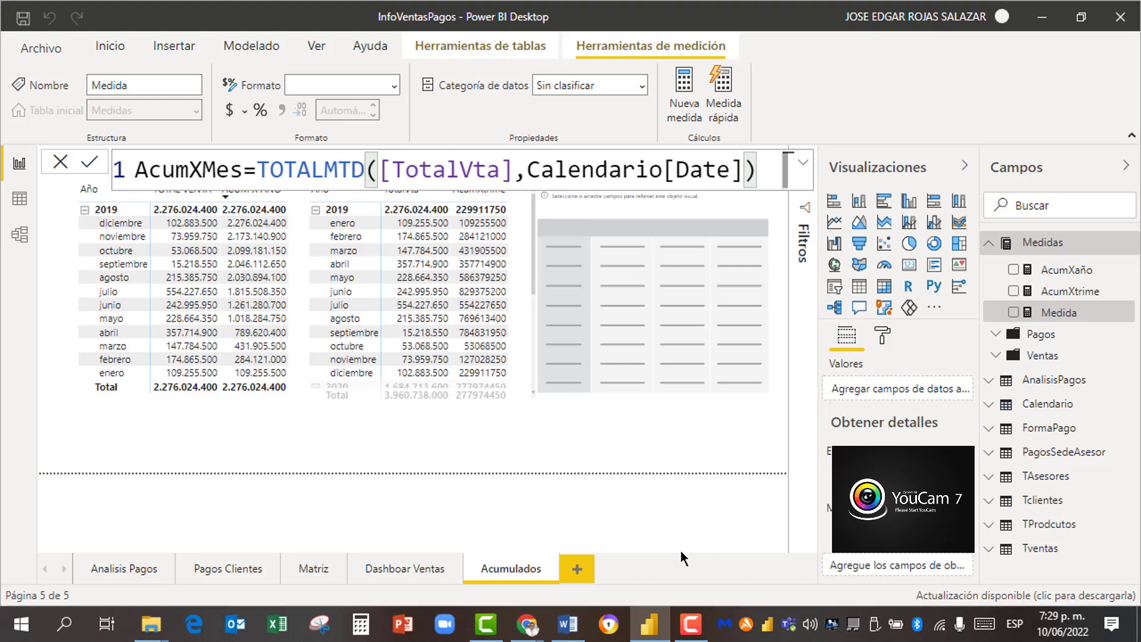
key("Return")
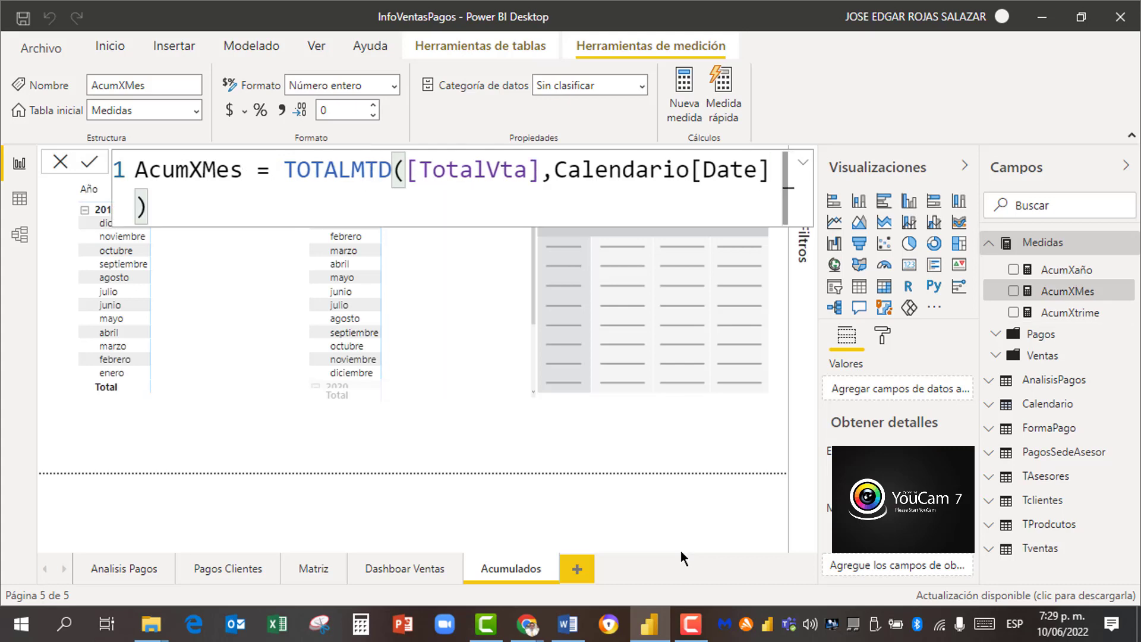
Step: Add the Calendario Date hierarchy to the rows of the empty third matrix and remove its Trimestre level
left_click(1049, 355)
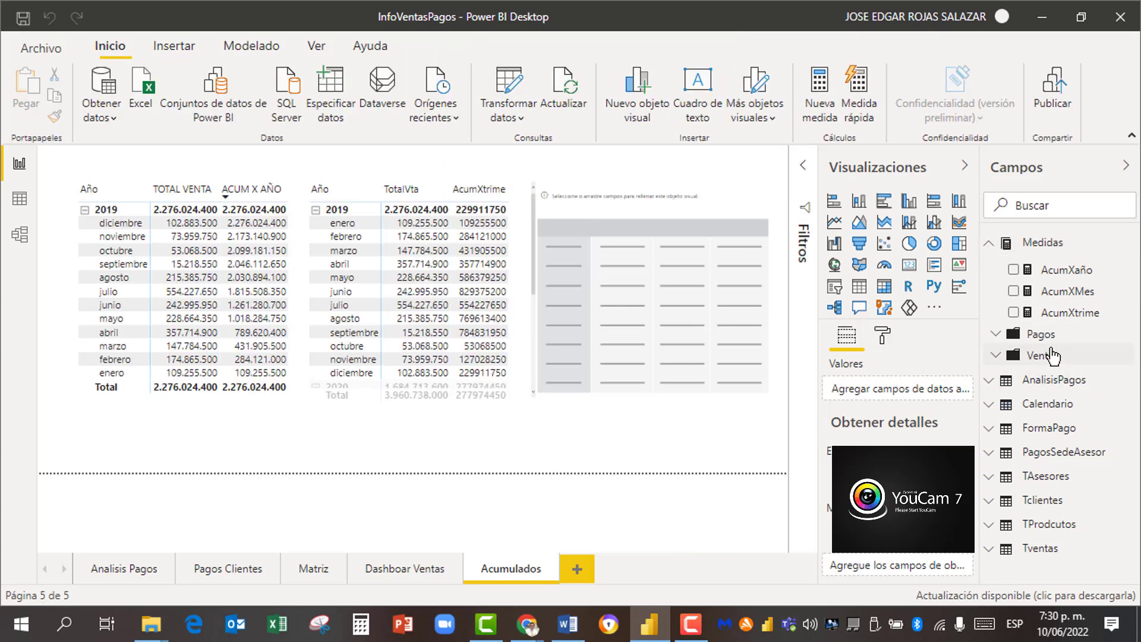
left_click(665, 230)
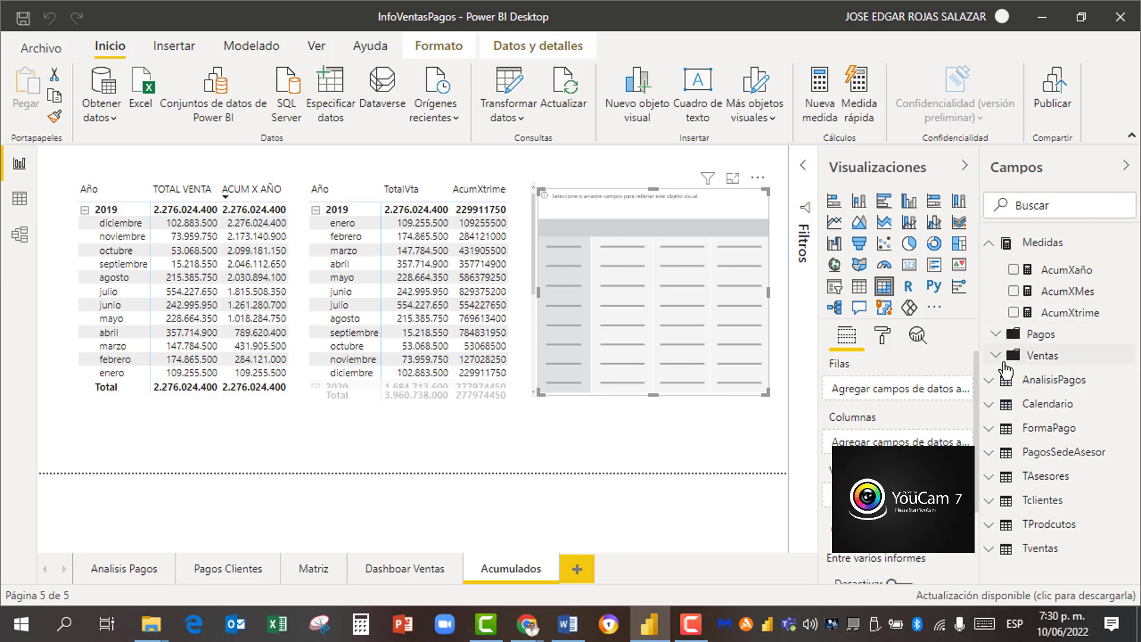
left_click(991, 246)
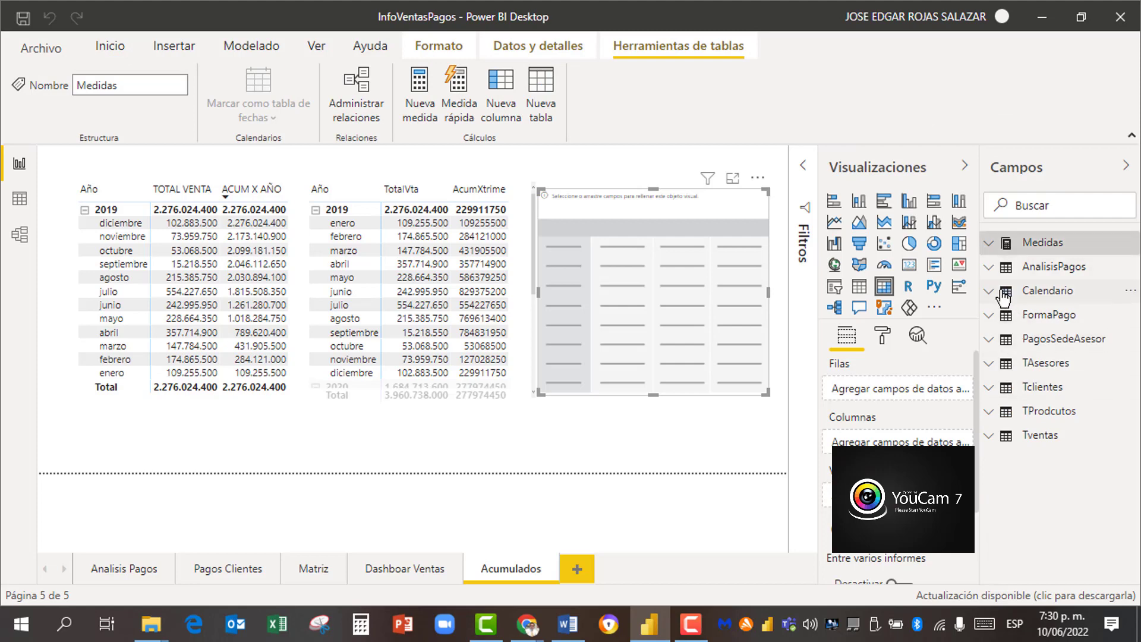
left_click(991, 292)
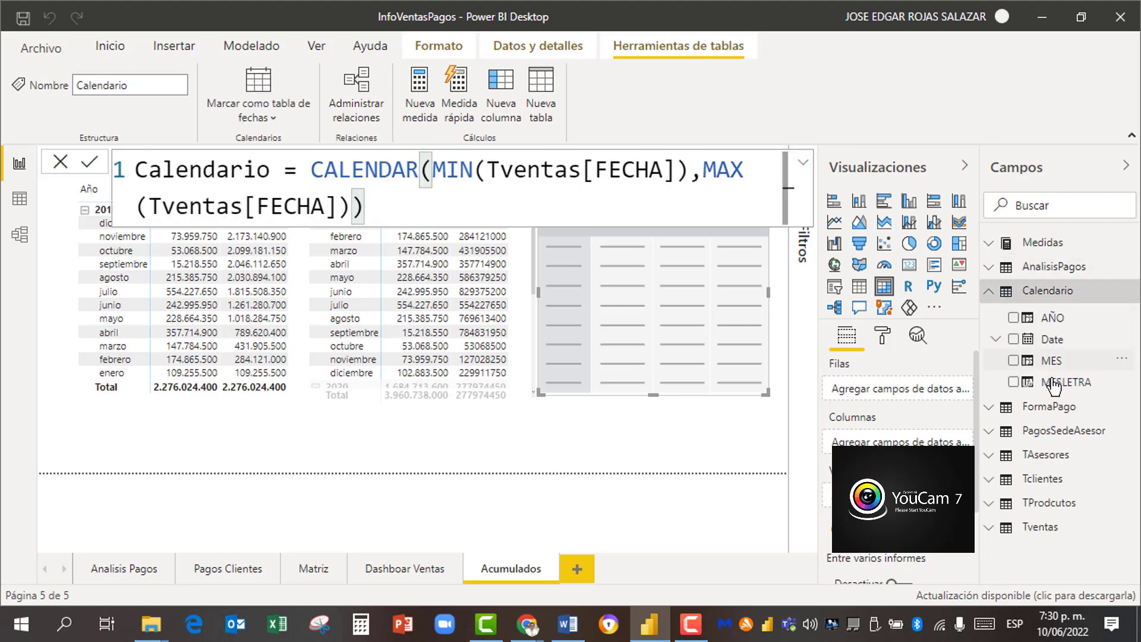
left_click(1014, 339)
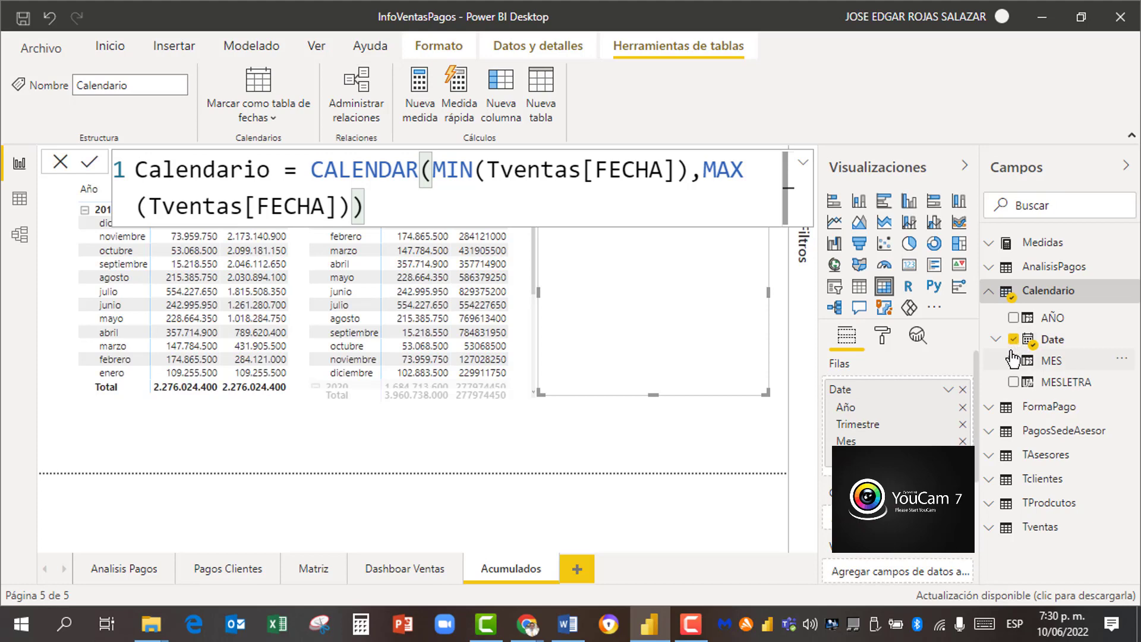
left_click(962, 424)
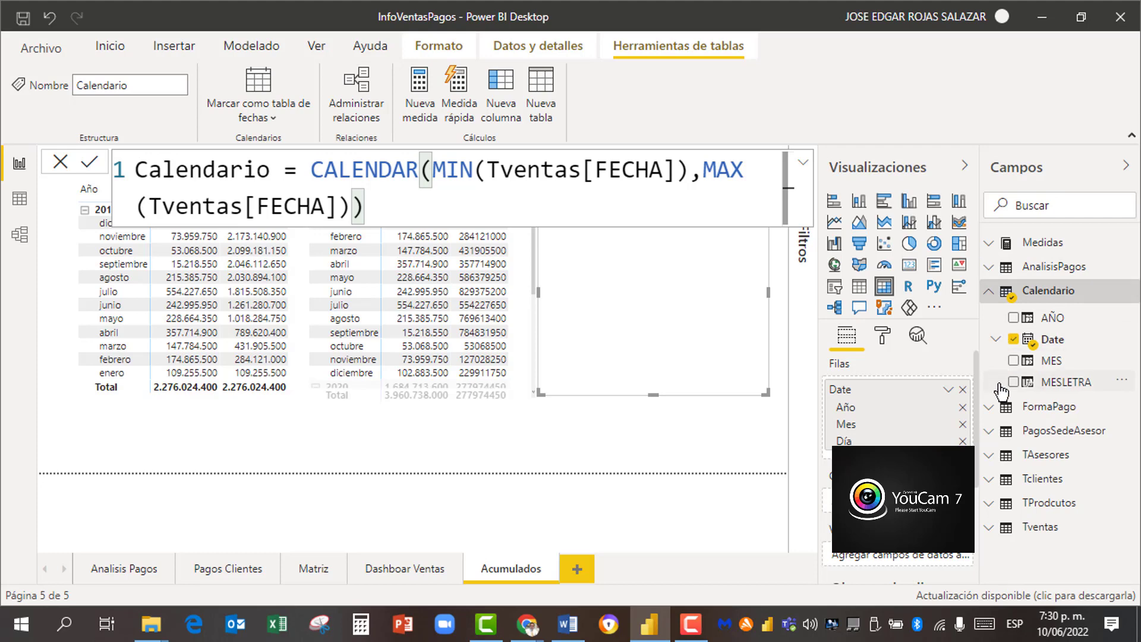
left_click(989, 290)
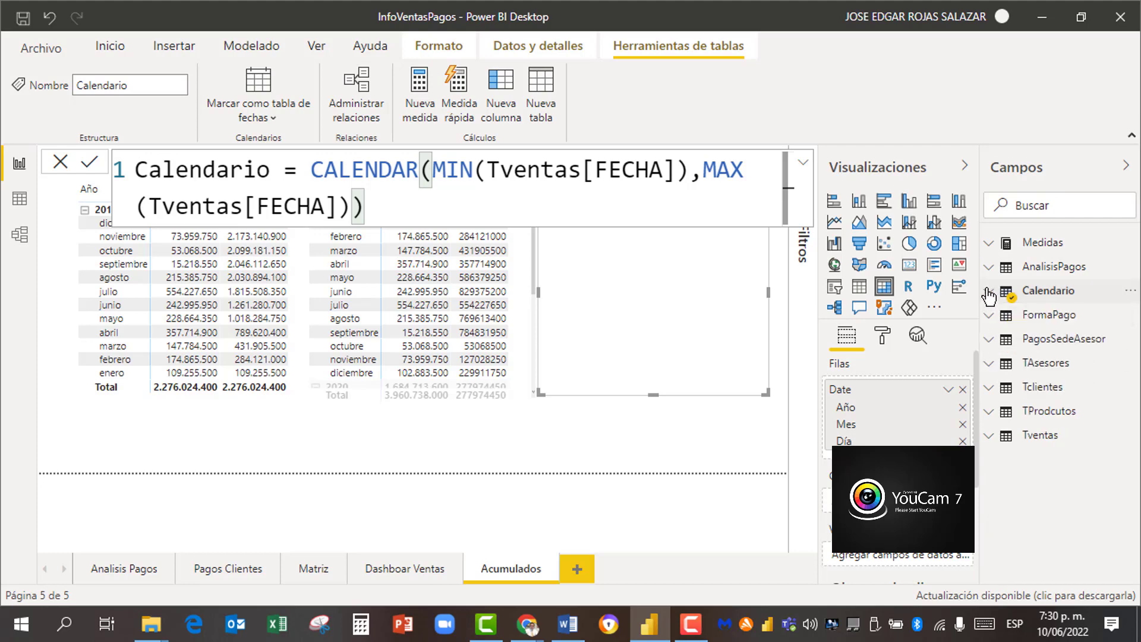
Step: Add the TotalVta and AcumXMes measures as values of the third matrix
left_click(990, 243)
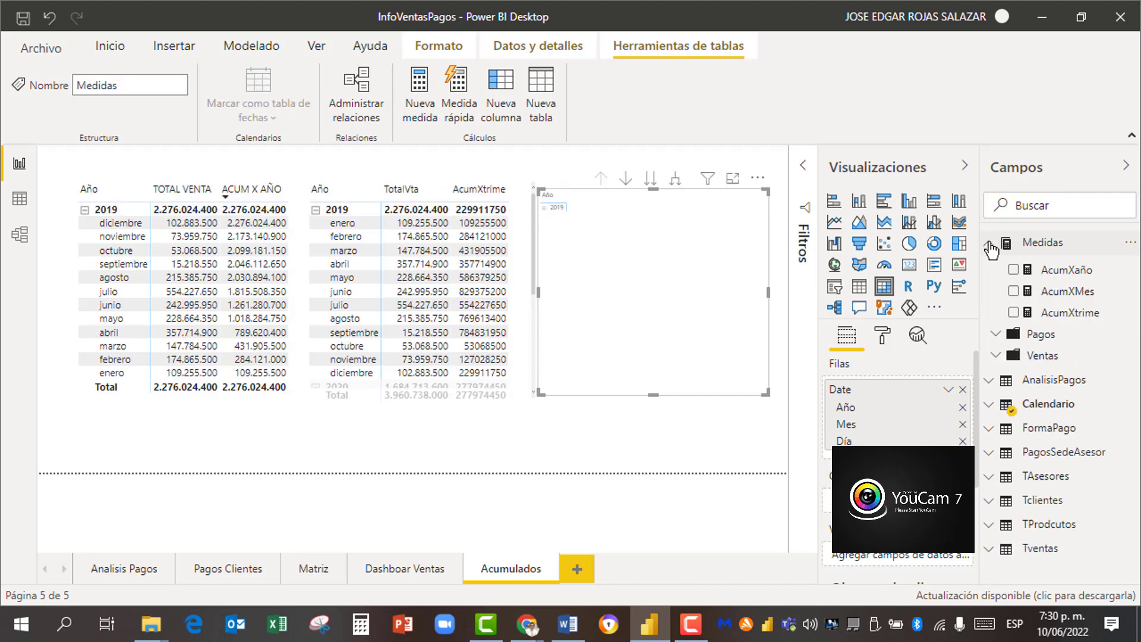
left_click(994, 355)
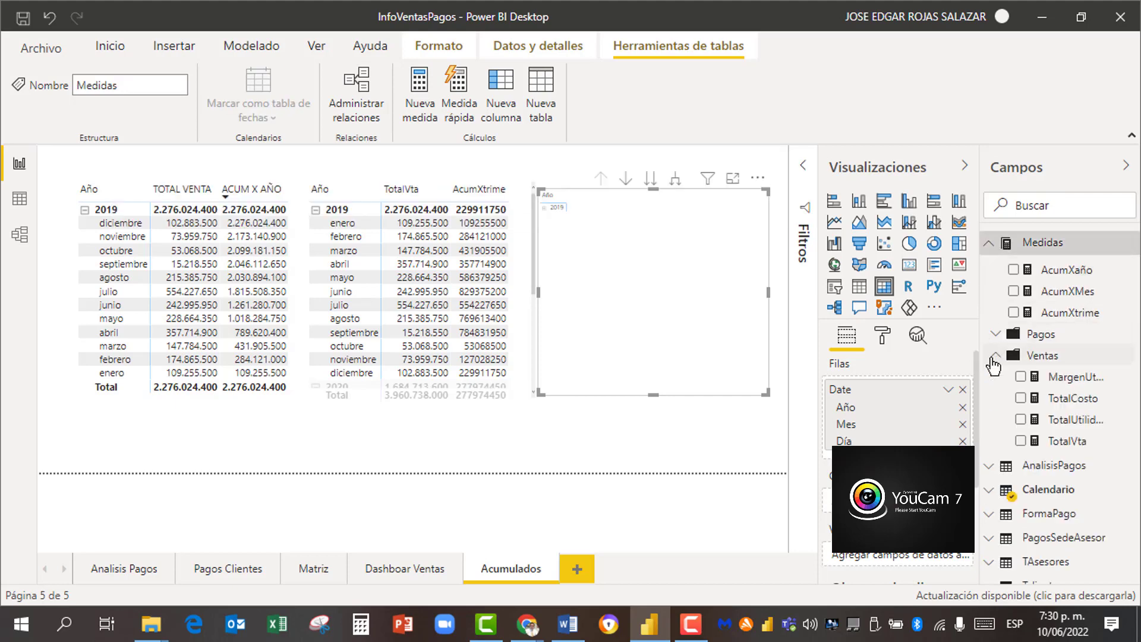
left_click(1020, 442)
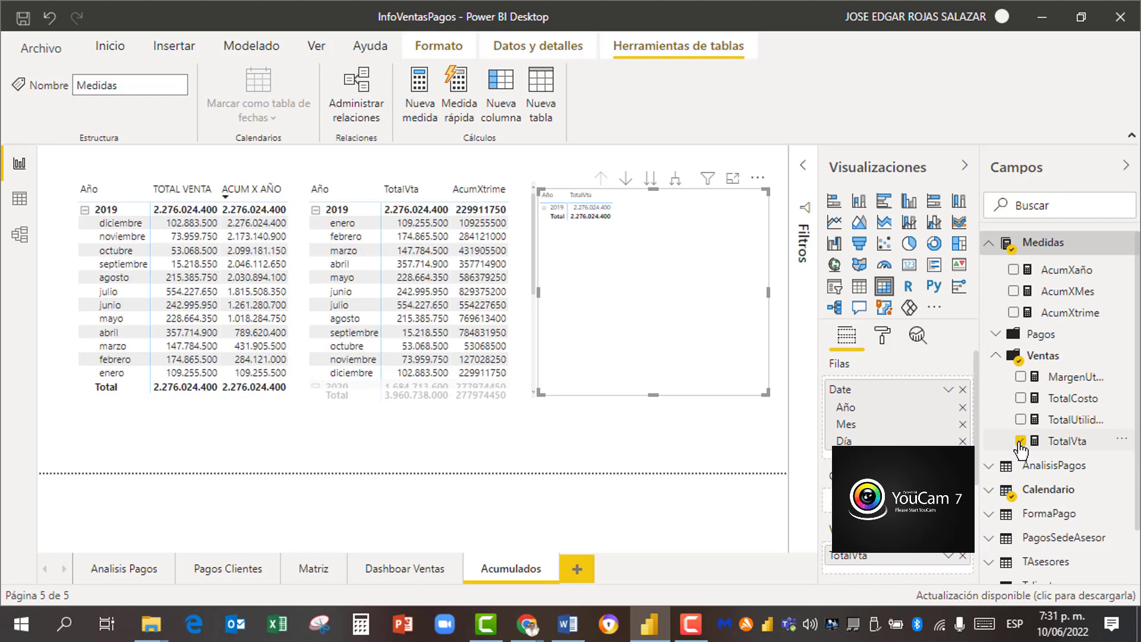
left_click(995, 356)
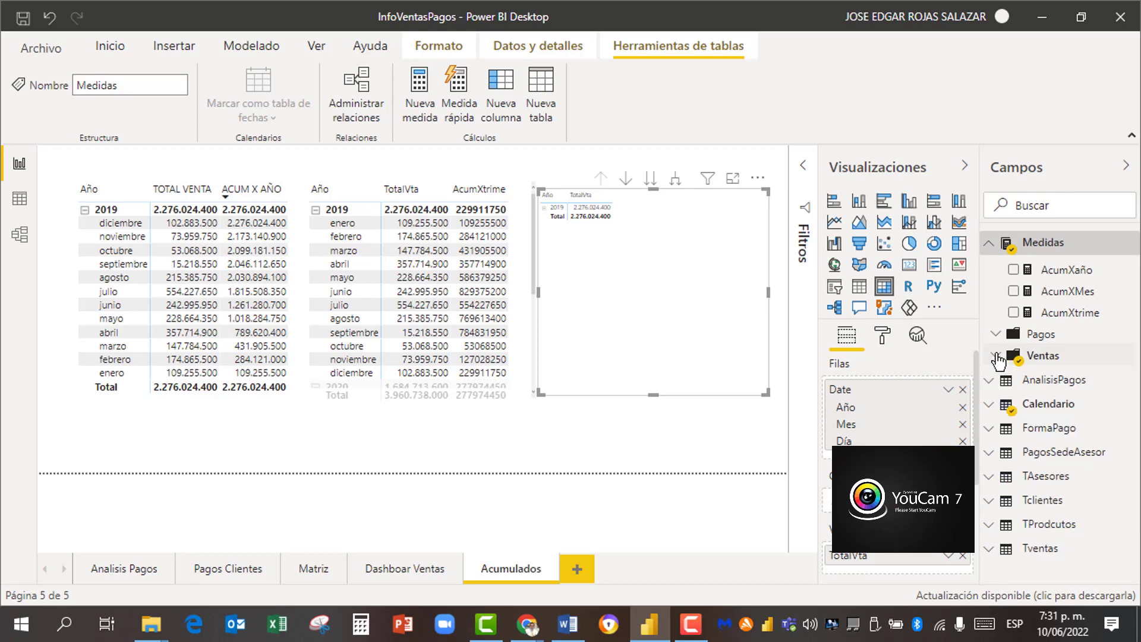
left_click(1013, 291)
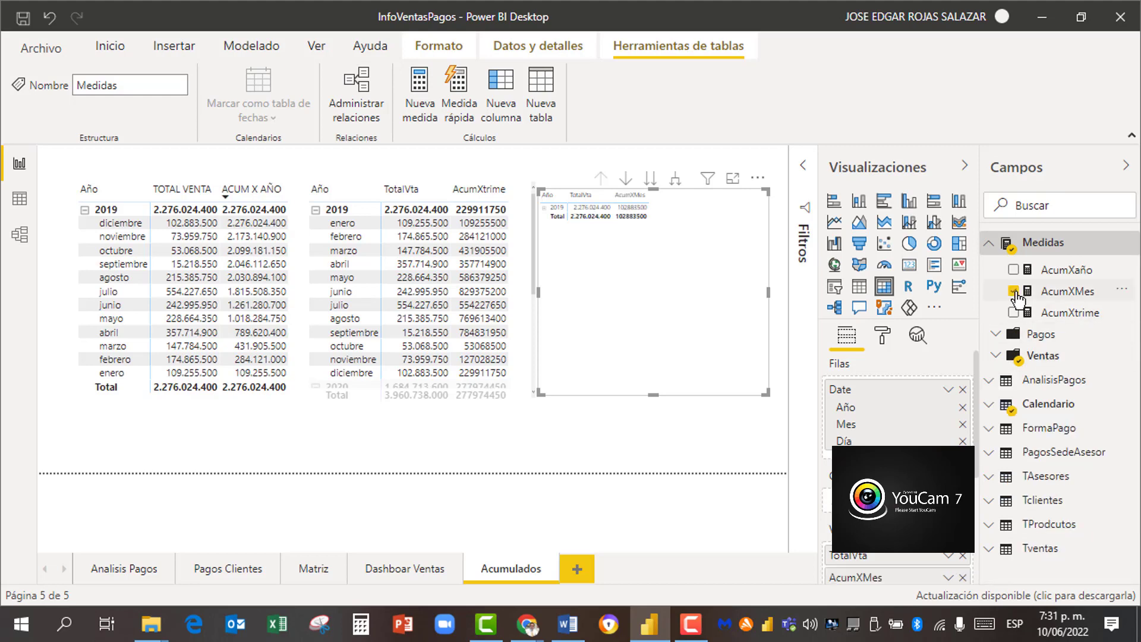
Step: Copy the AcumXtrime matrix's formatting to the third matrix and collapse the Campos and Visualizaciones panes
left_click(510, 398)
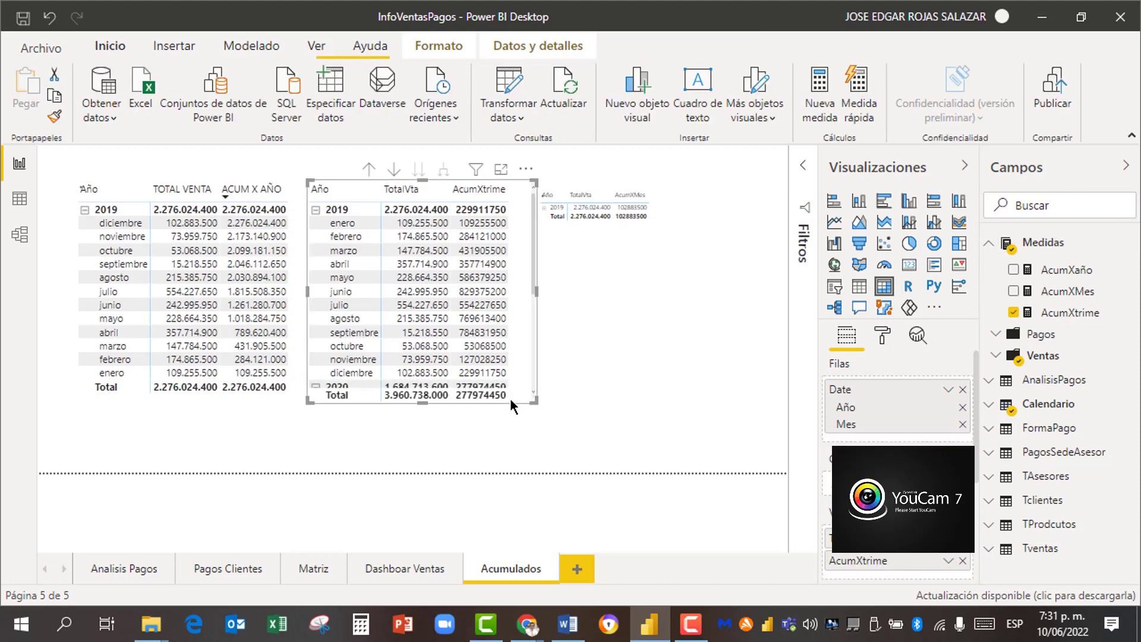
left_click(57, 119)
left_click(703, 224)
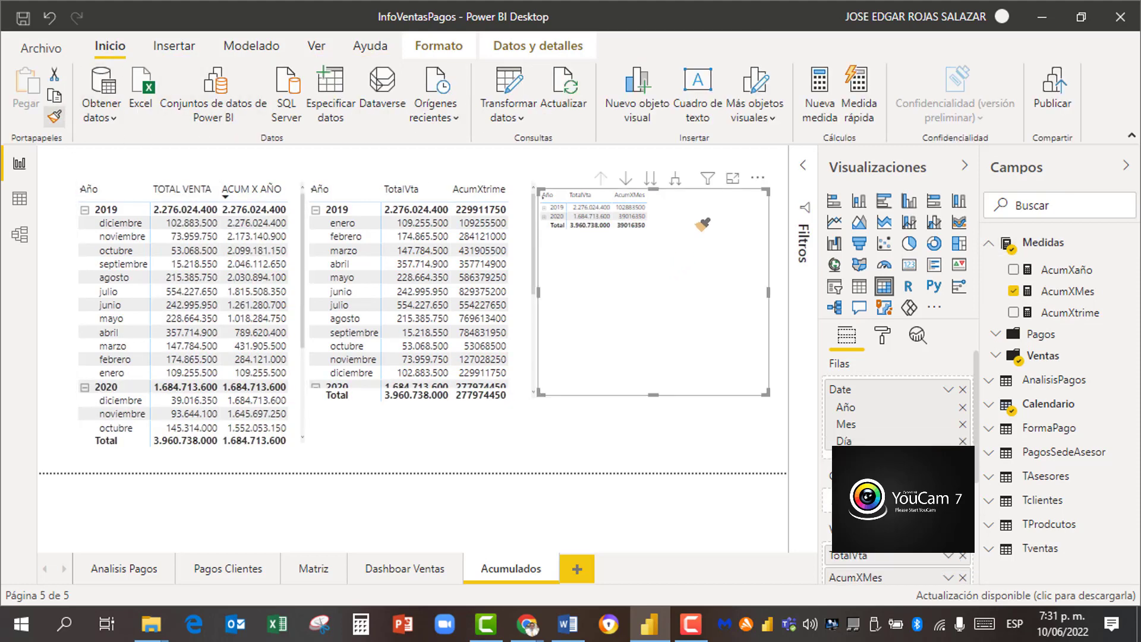
left_click(1126, 169)
left_click(1095, 172)
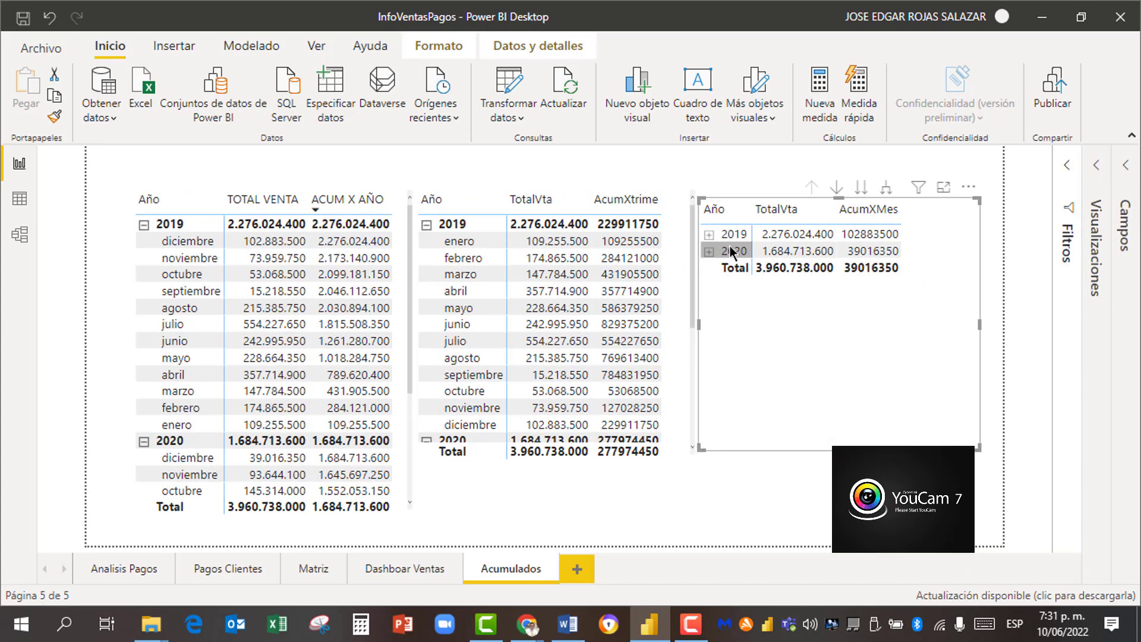
Step: Expand 2019 and its month enero down to days in the AcumXMes matrix and make the matrix slightly taller
left_click(709, 235)
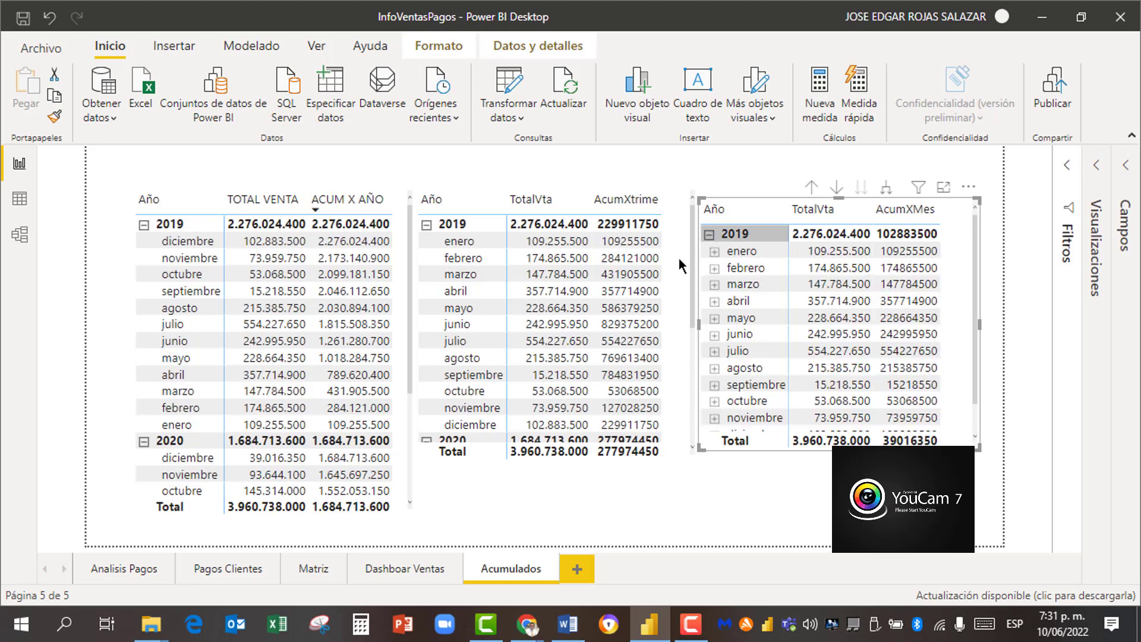
left_click(715, 252)
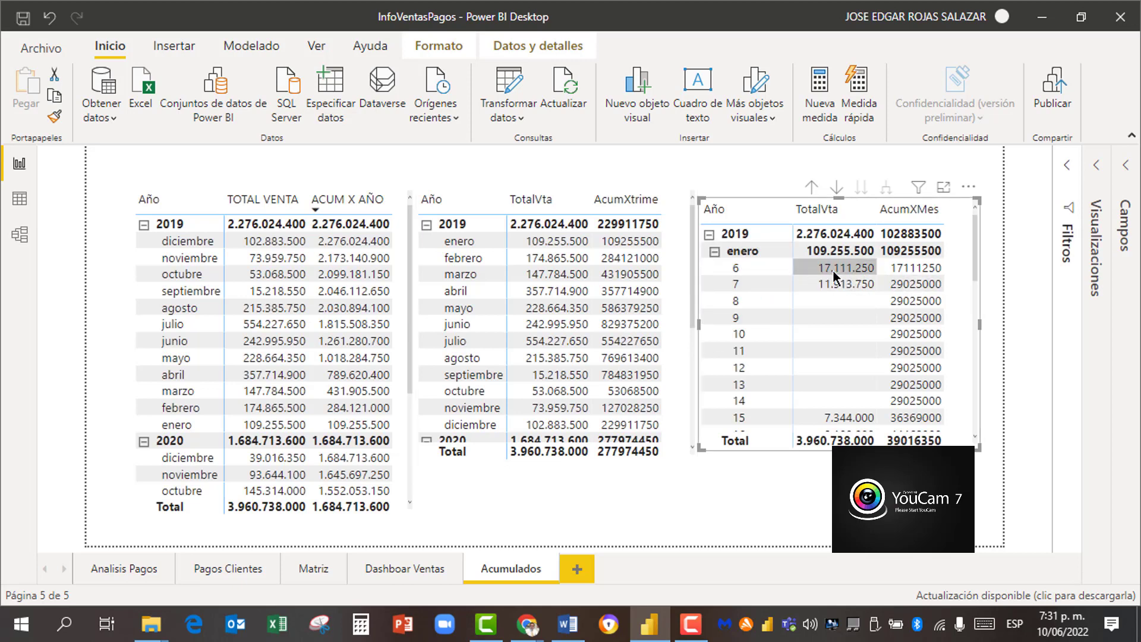
scroll(822, 337, "down", 2)
scroll(822, 337, "up", 2)
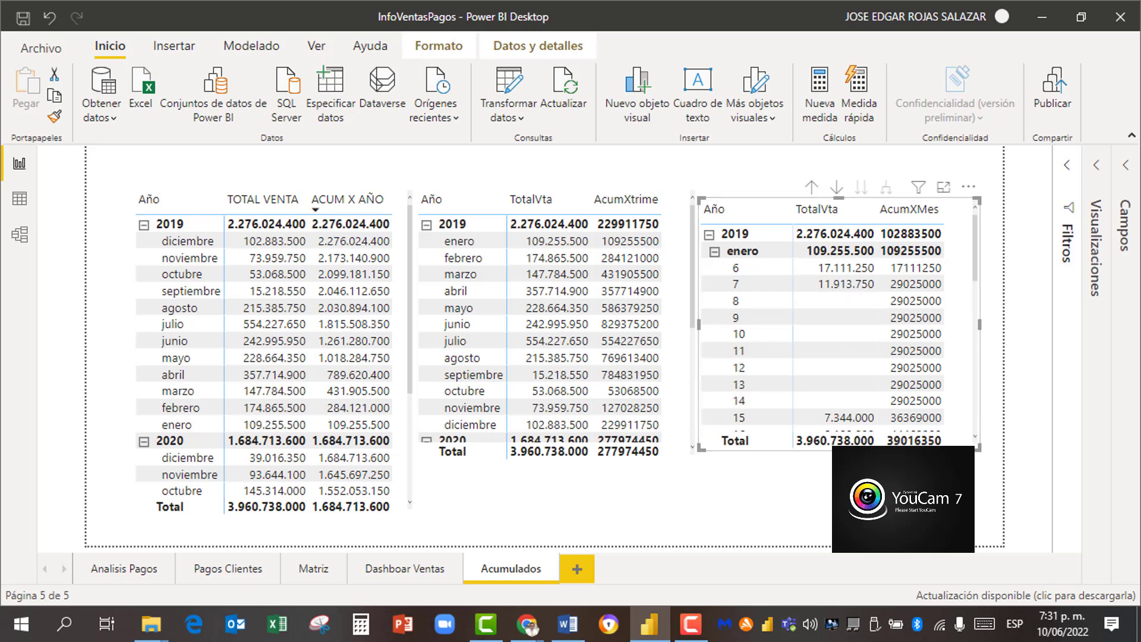
left_click_drag(838, 449, 838, 474)
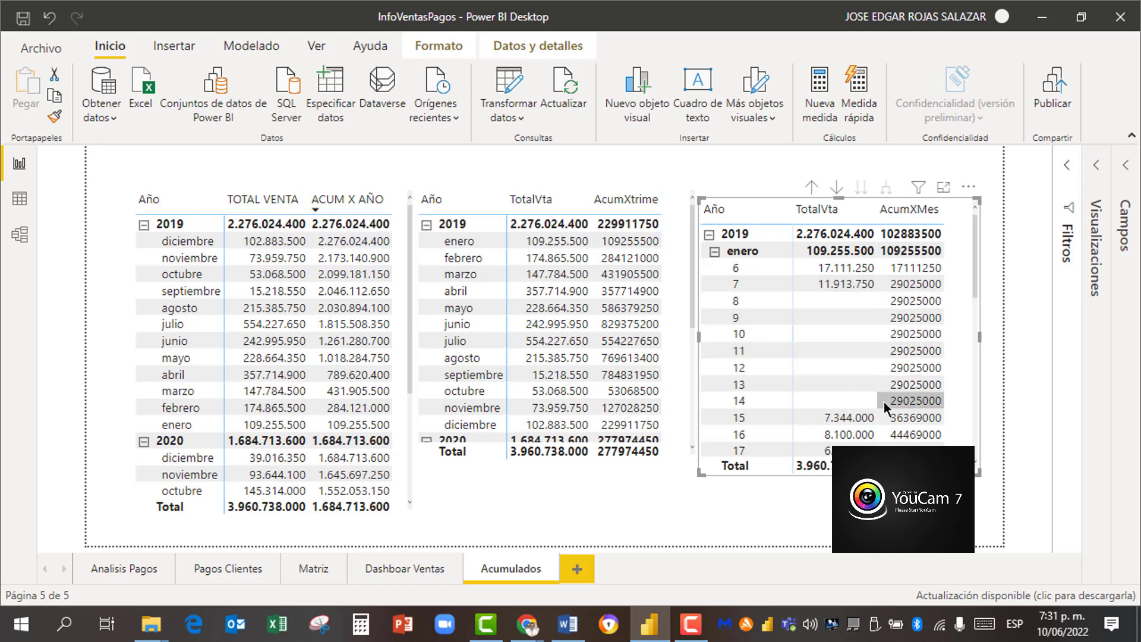
scroll(915, 394, "down", 2)
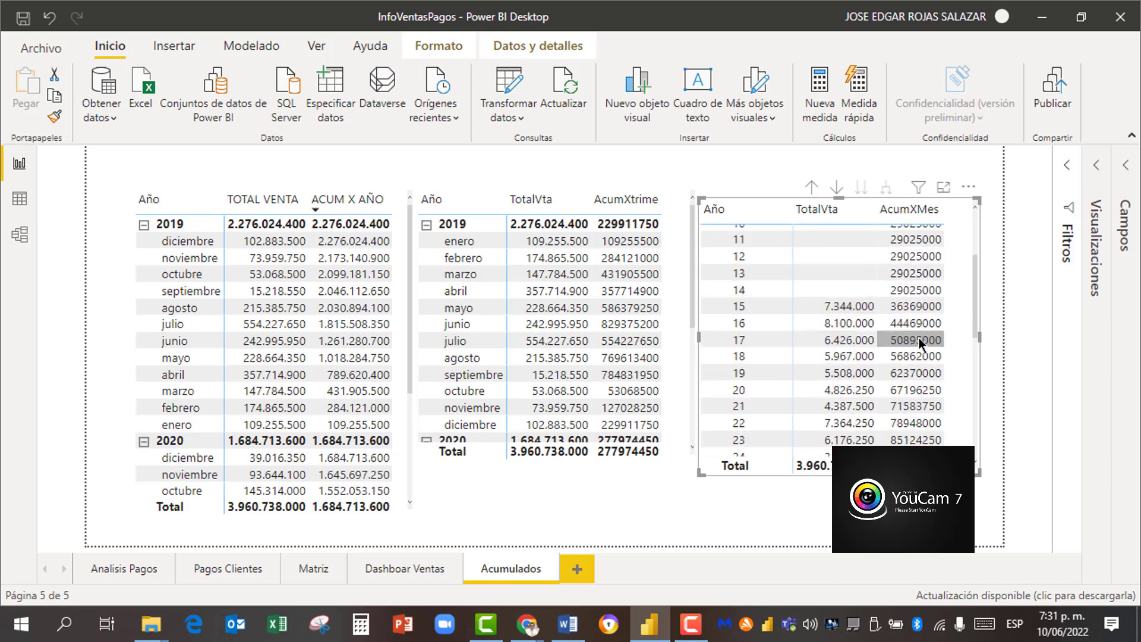
Step: Review the daily January 2019 accumulation and extend the AcumXMes matrix downward to match the bottom edge of the ACUM X AÑO matrix
scroll(921, 344, "down", 2)
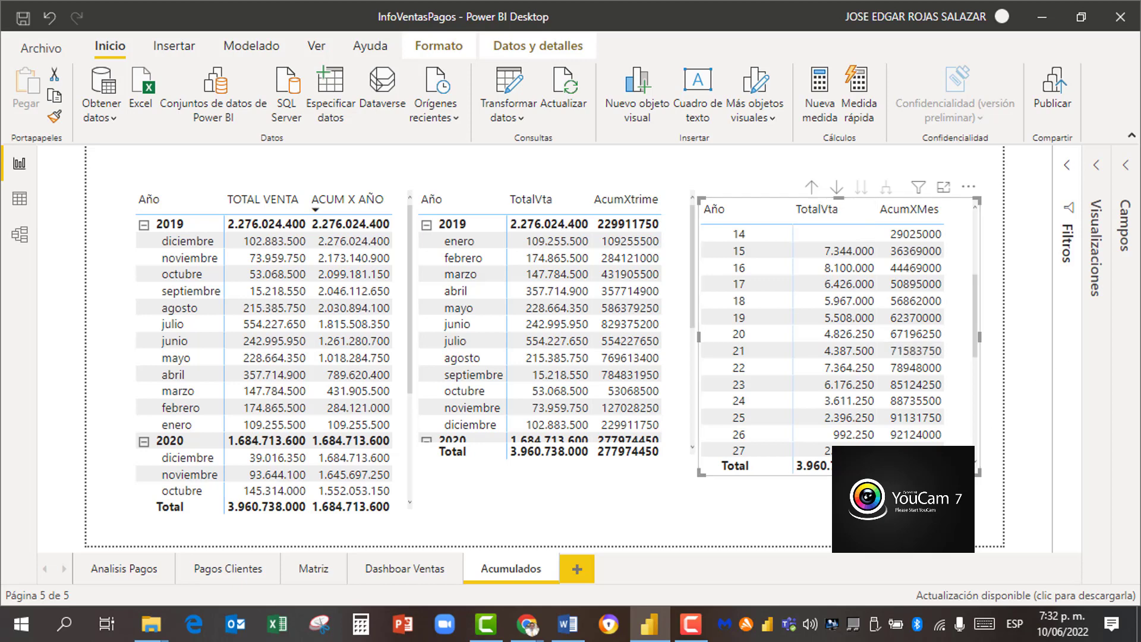
scroll(856, 465, "down", 1)
scroll(856, 464, "up", 1)
scroll(856, 431, "up", 3)
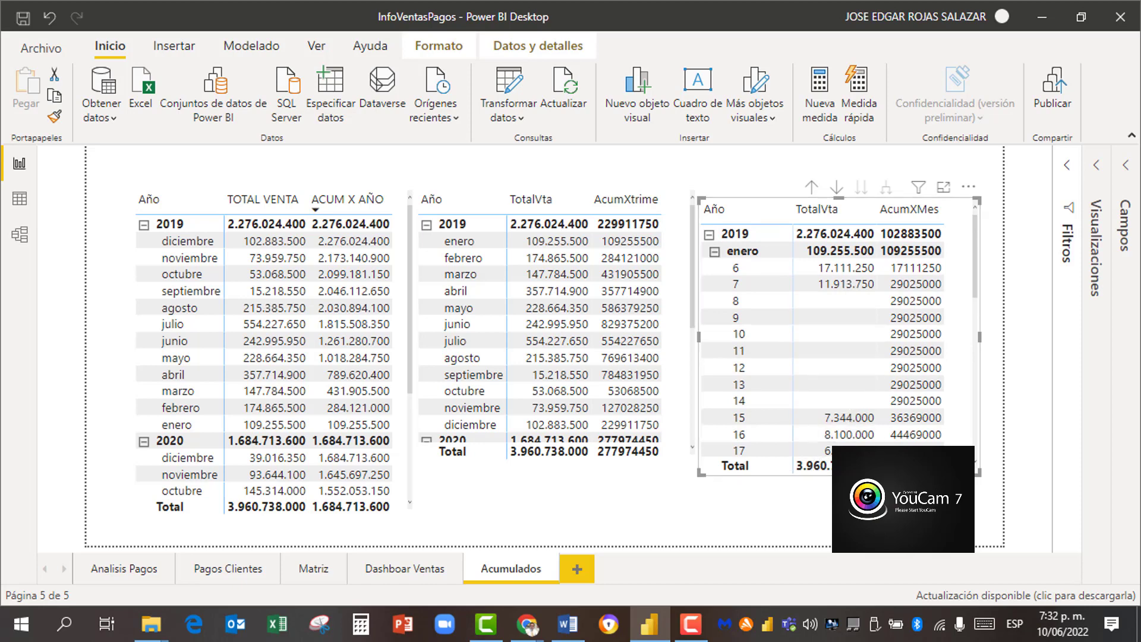
left_click_drag(838, 474, 839, 515)
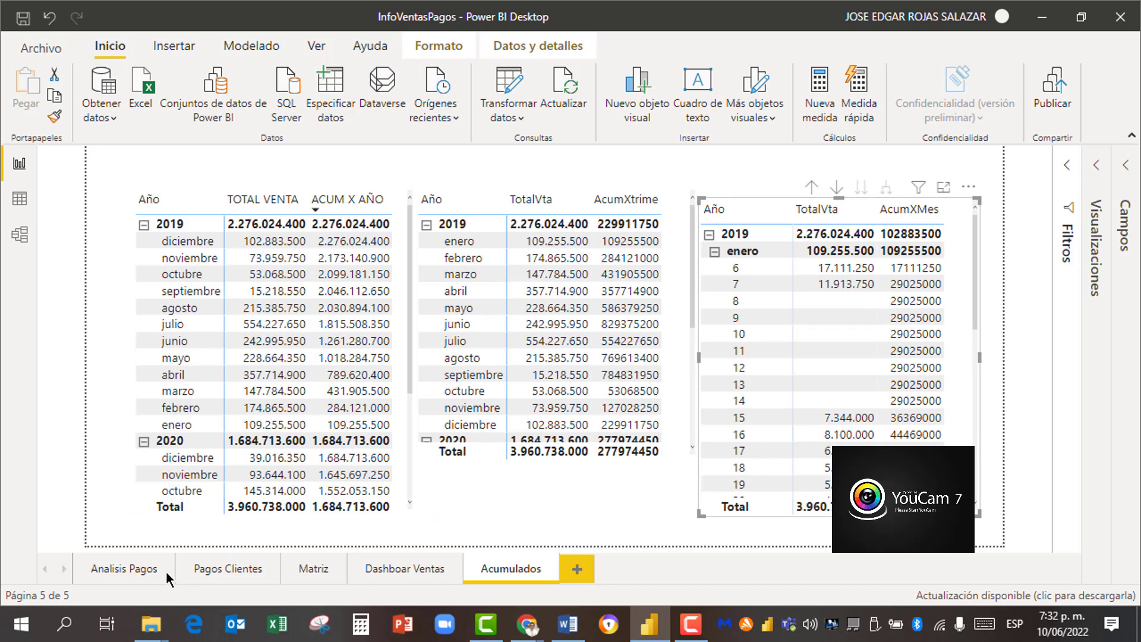
left_click(403, 568)
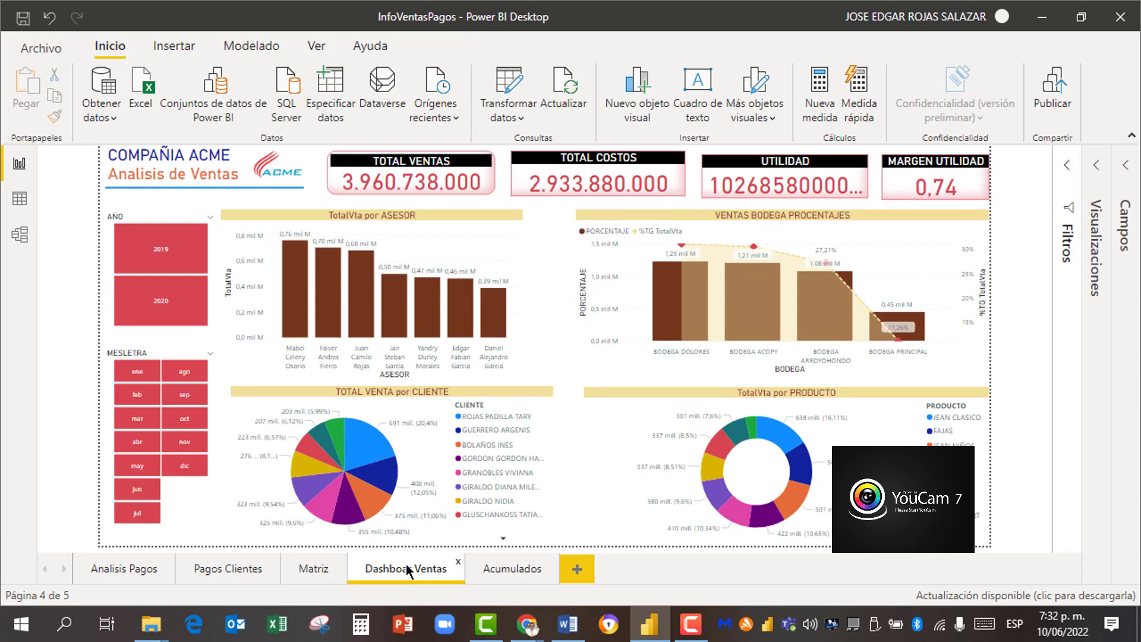
left_click(515, 568)
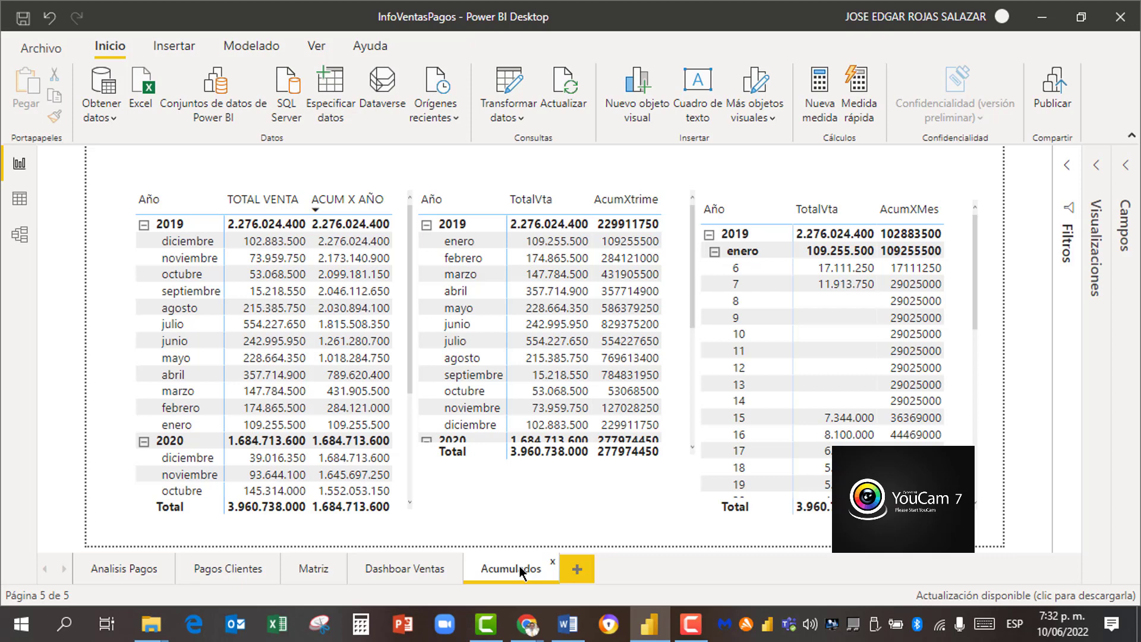
Step: Sort the first matrix by ACUM X AÑO in ascending order and apply the Encabezado en negrita style to it
left_click(386, 198)
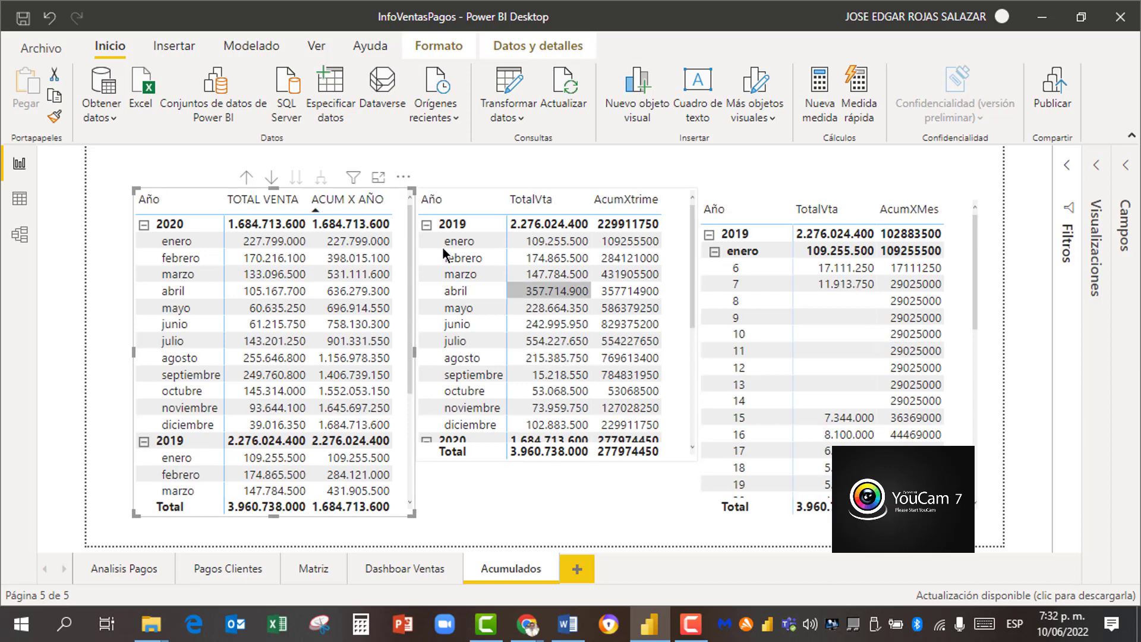
left_click(1098, 170)
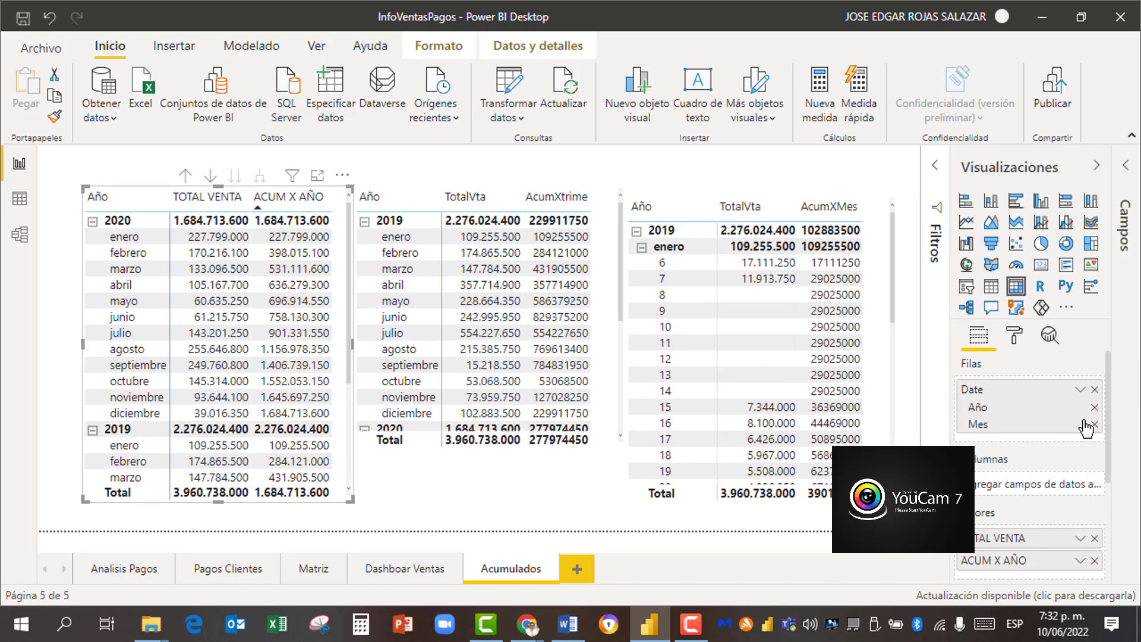
left_click(1014, 336)
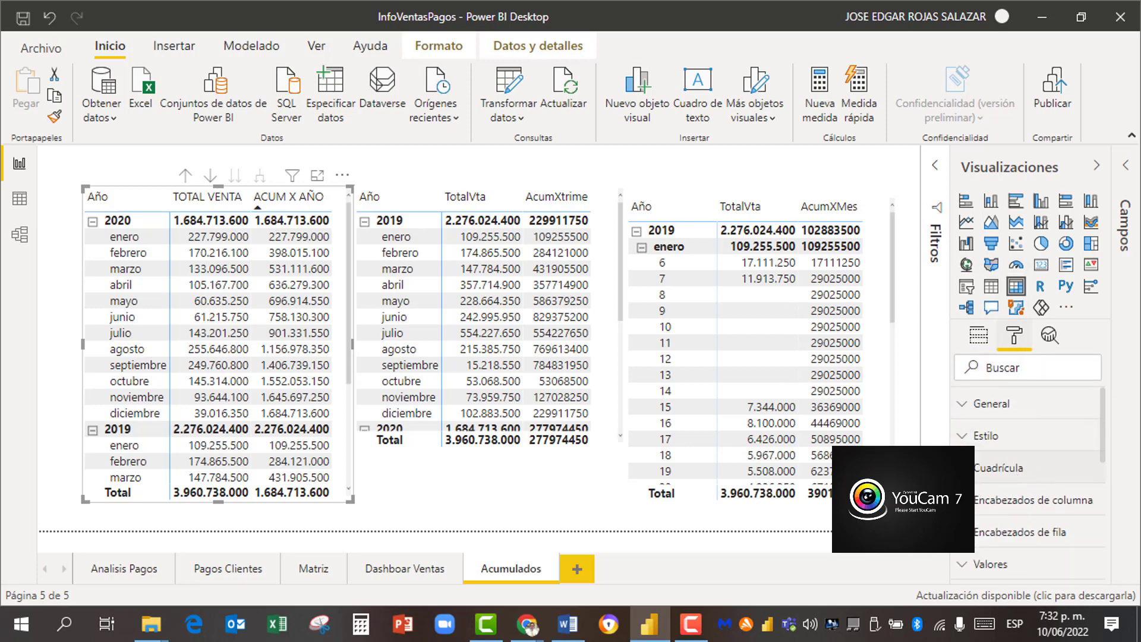
left_click(962, 468)
scroll(962, 445, "down", 3)
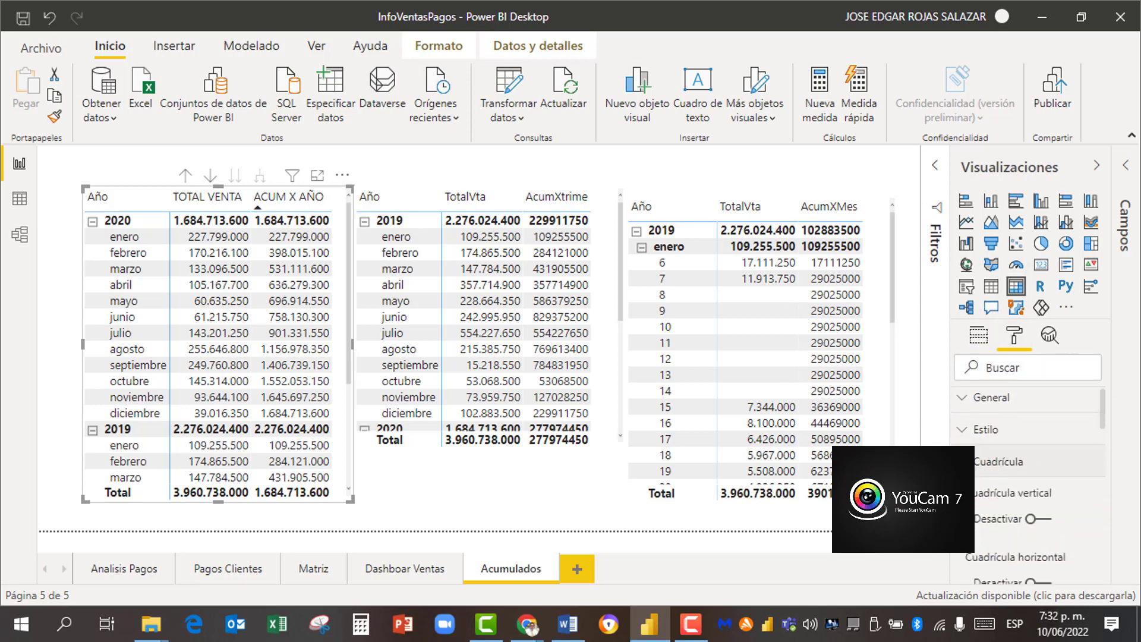
scroll(962, 444, "up", 3)
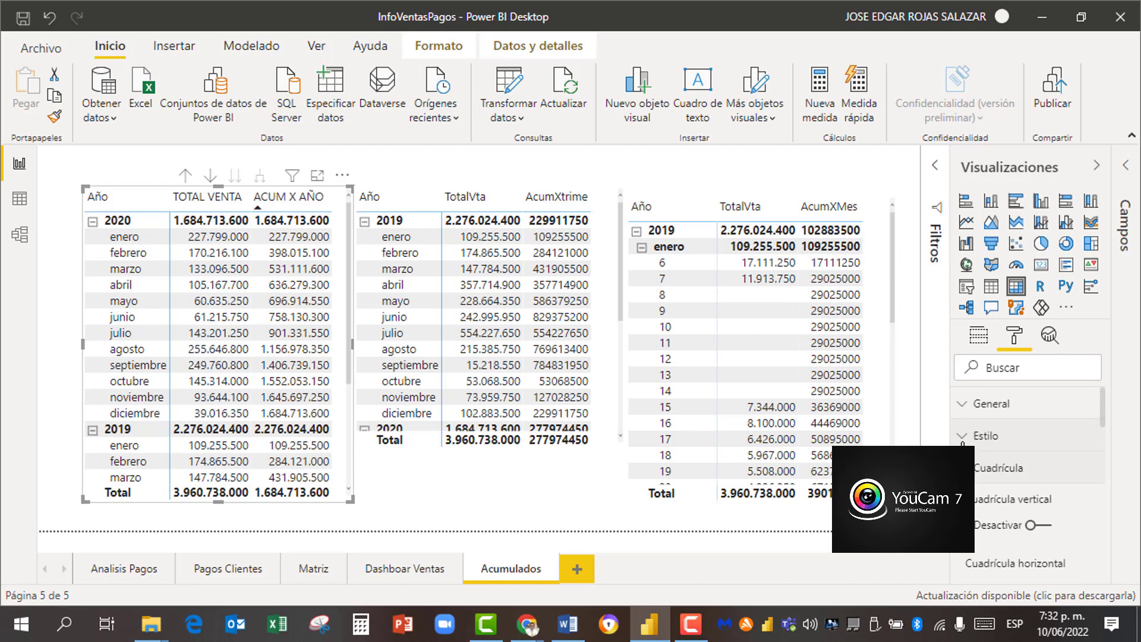
left_click(962, 445)
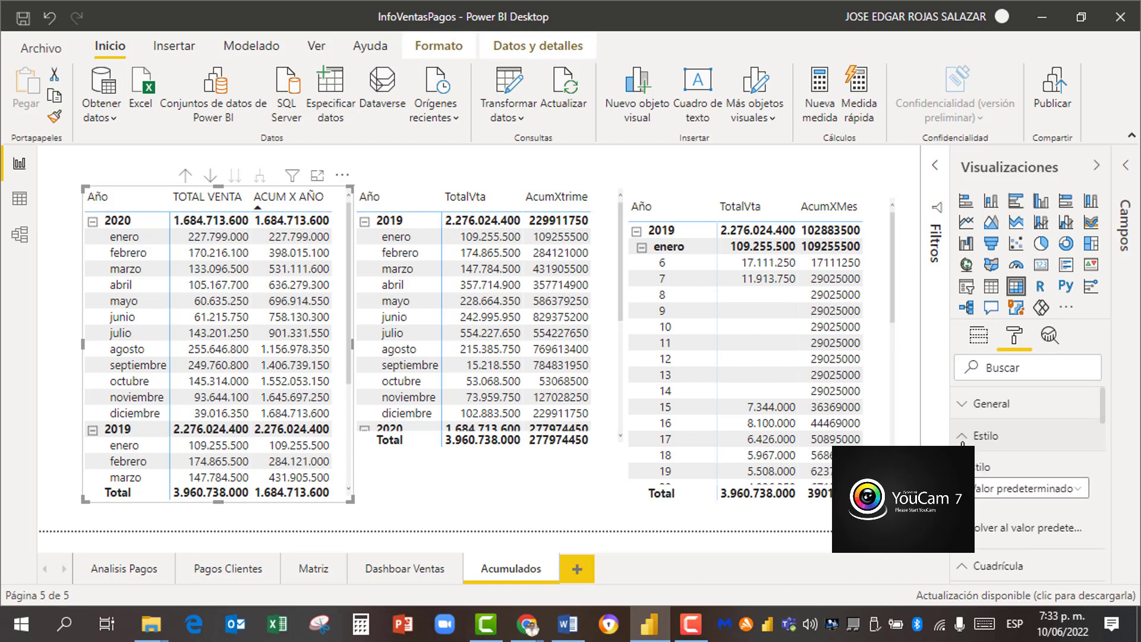
left_click(1067, 488)
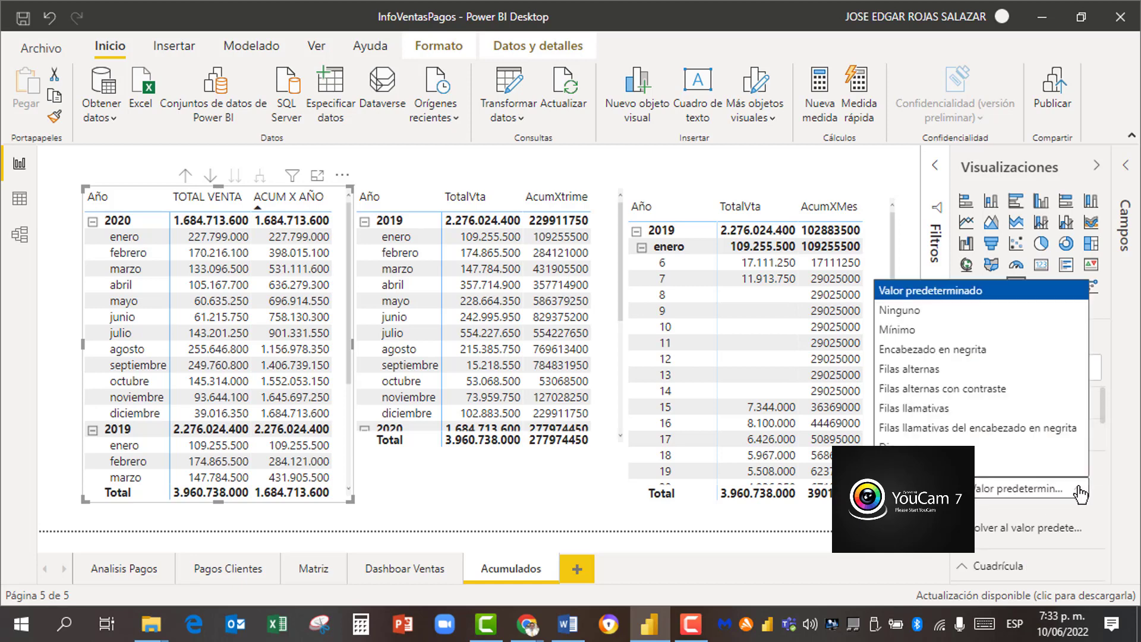
left_click(957, 351)
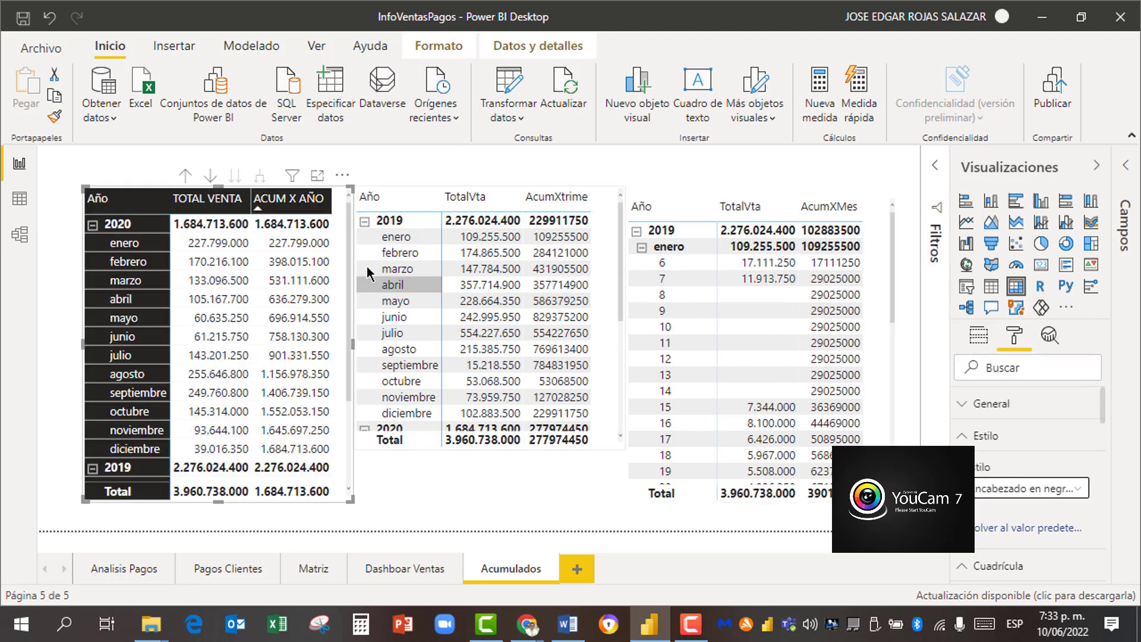
left_click(959, 441)
Step: Set the background colour of the first matrix's column headers to purple
scroll(1059, 537, "down", 2)
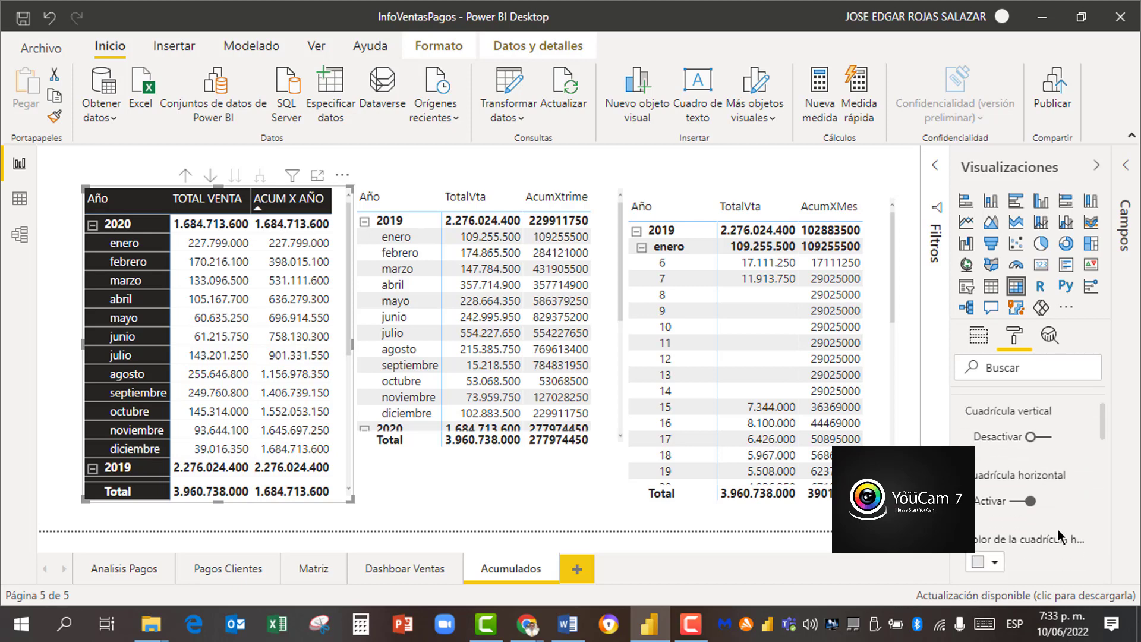
scroll(1046, 515, "up", 2)
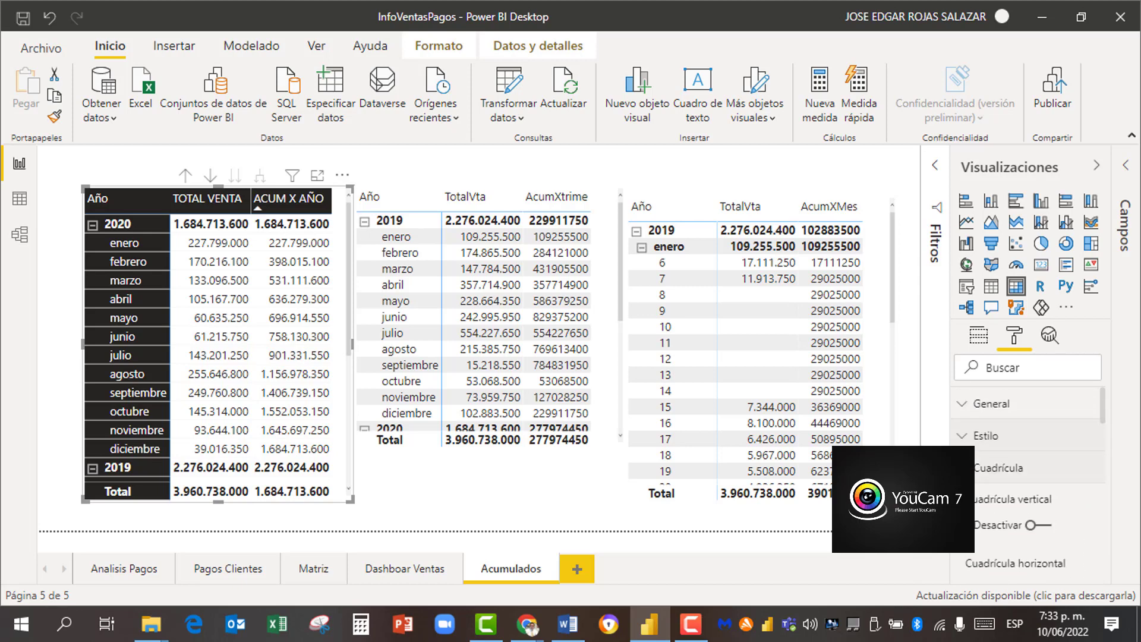
left_click(962, 468)
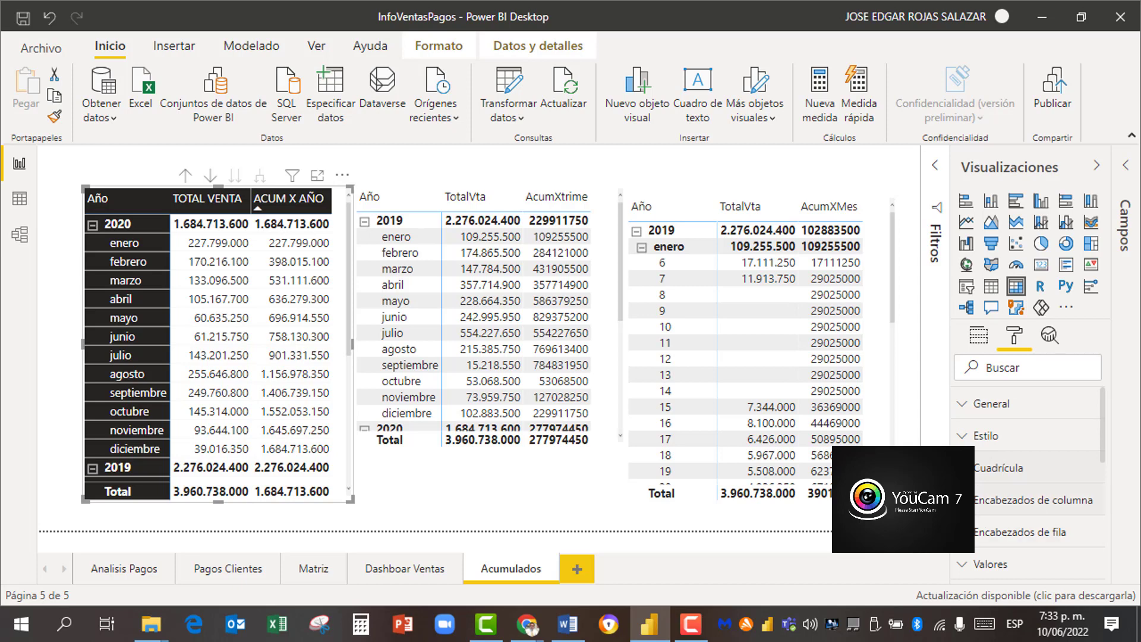
left_click(1058, 527)
scroll(1058, 526, "down", 3)
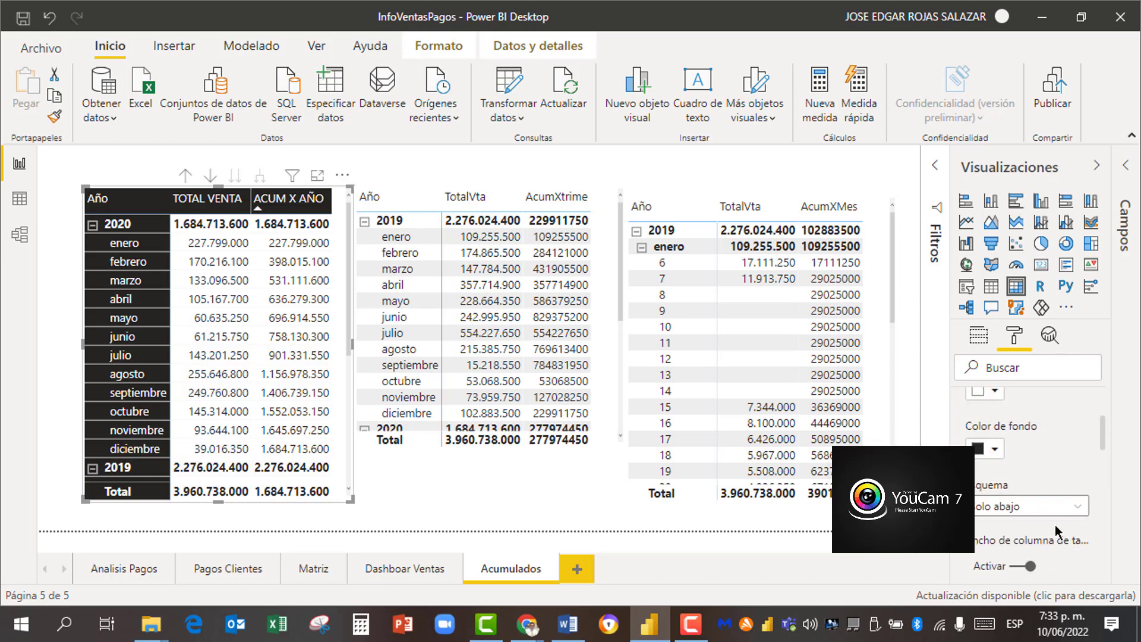
left_click(995, 450)
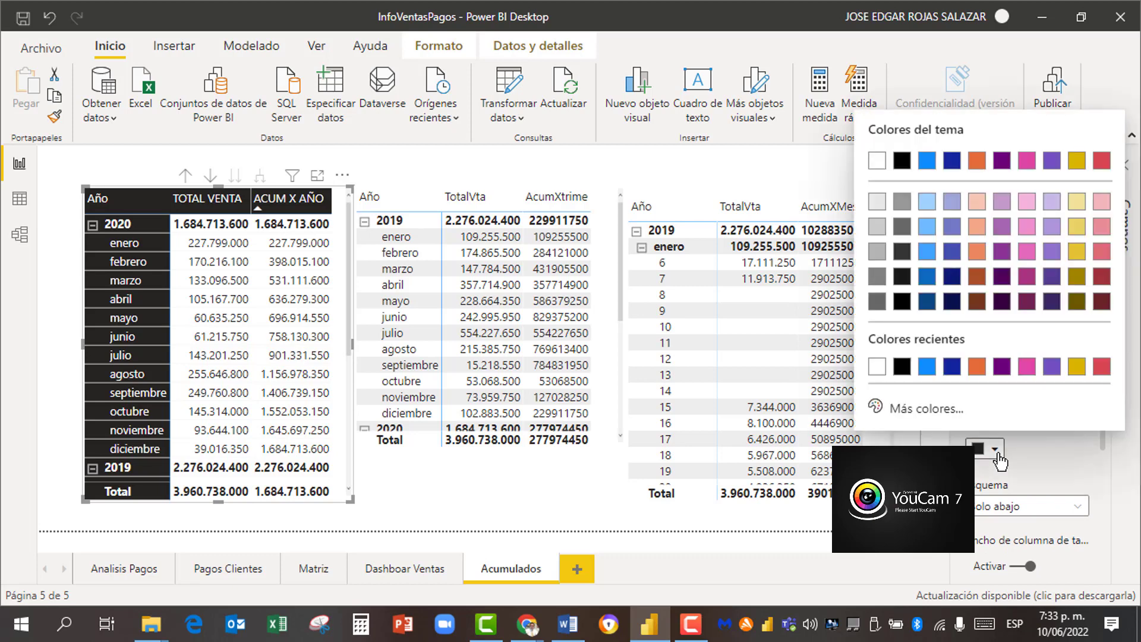
left_click(1002, 366)
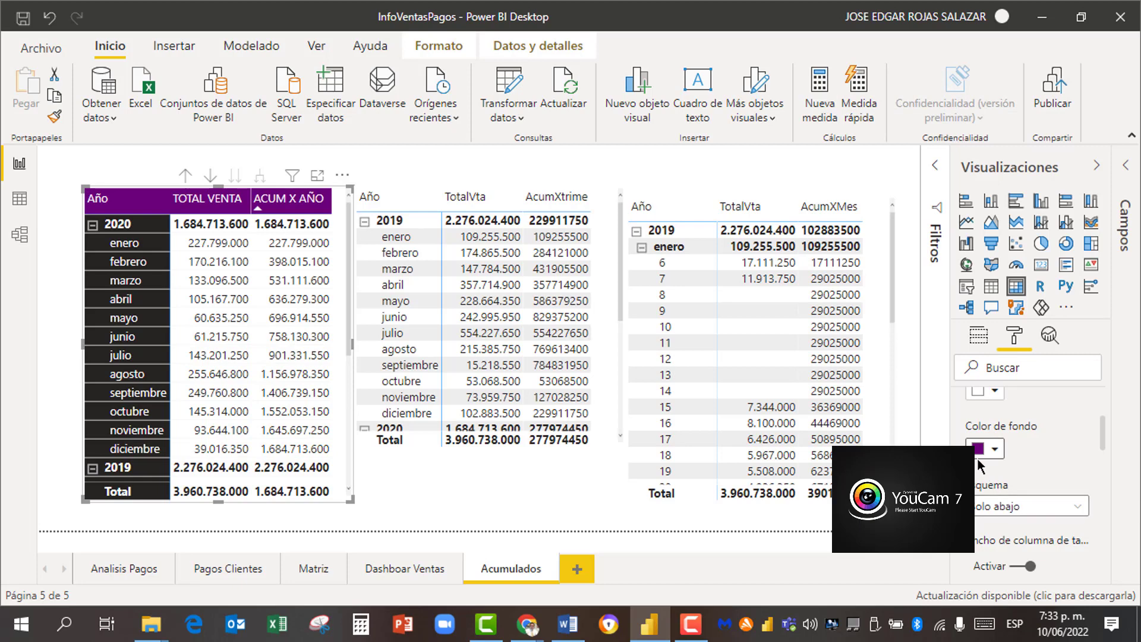
scroll(1010, 505, "up", 3)
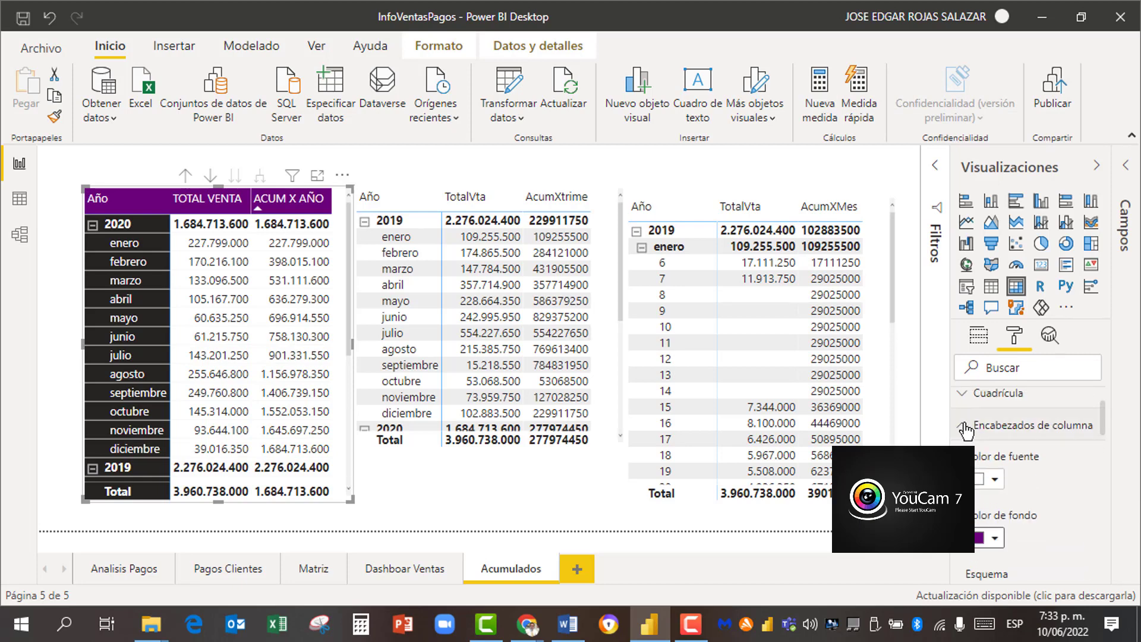
left_click(963, 426)
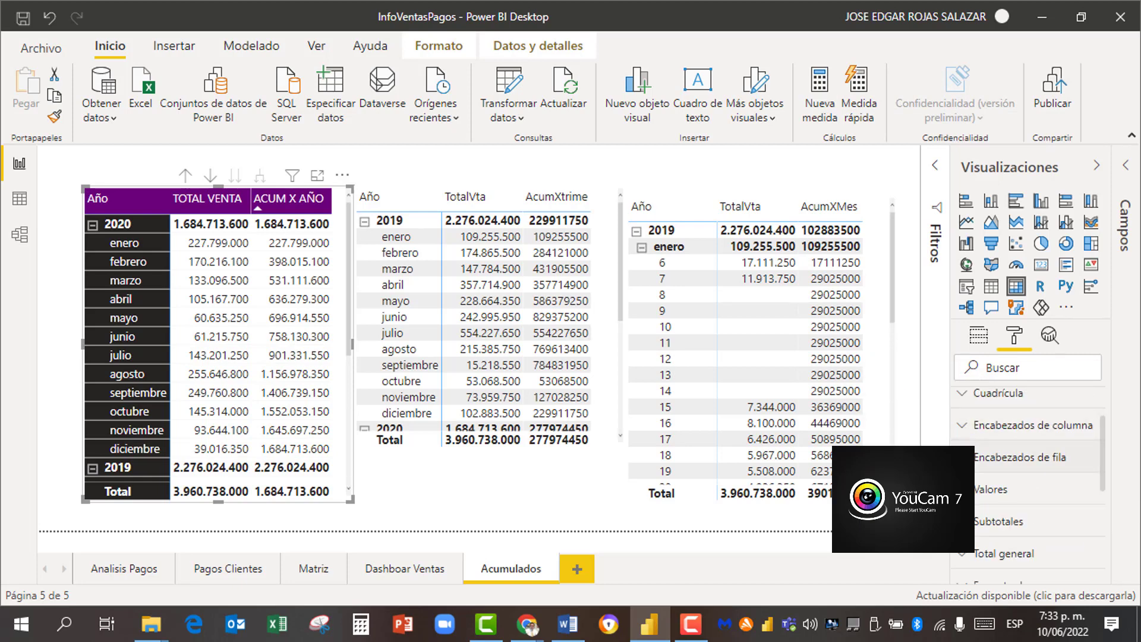
Step: Give the first matrix's row headers a pink background and a black font colour
left_click(962, 457)
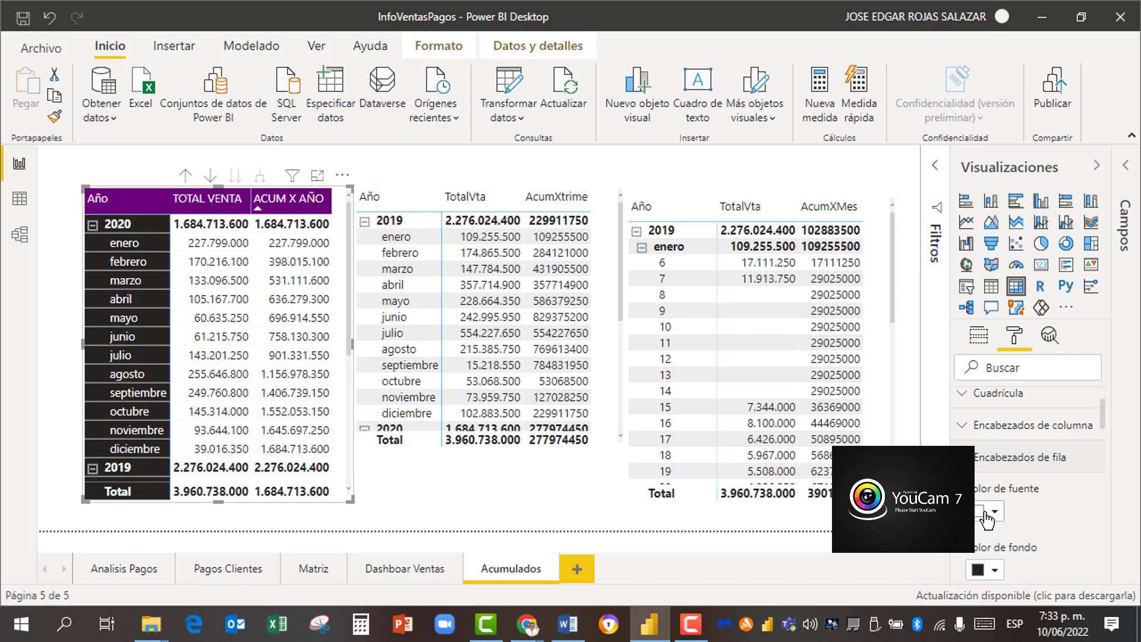
left_click(995, 571)
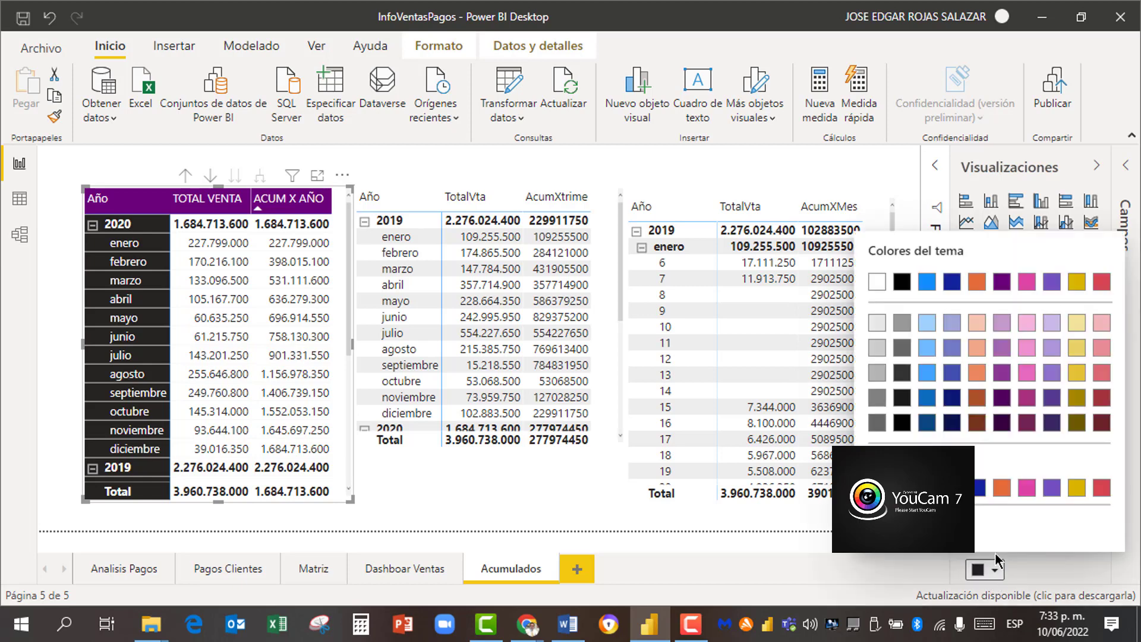
left_click(1027, 373)
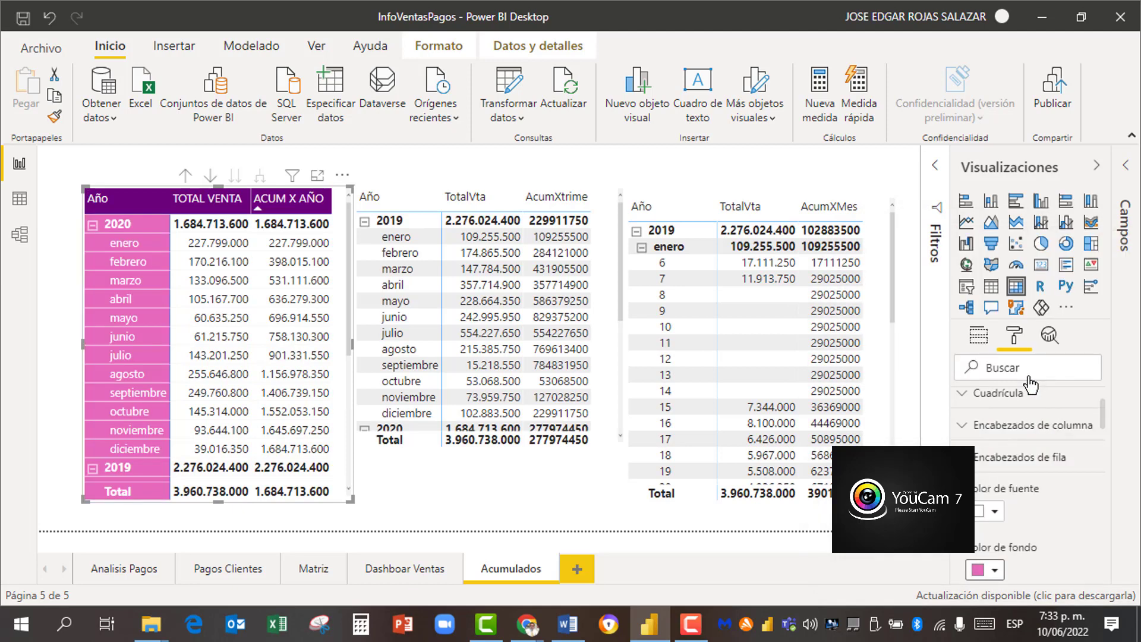
left_click(998, 520)
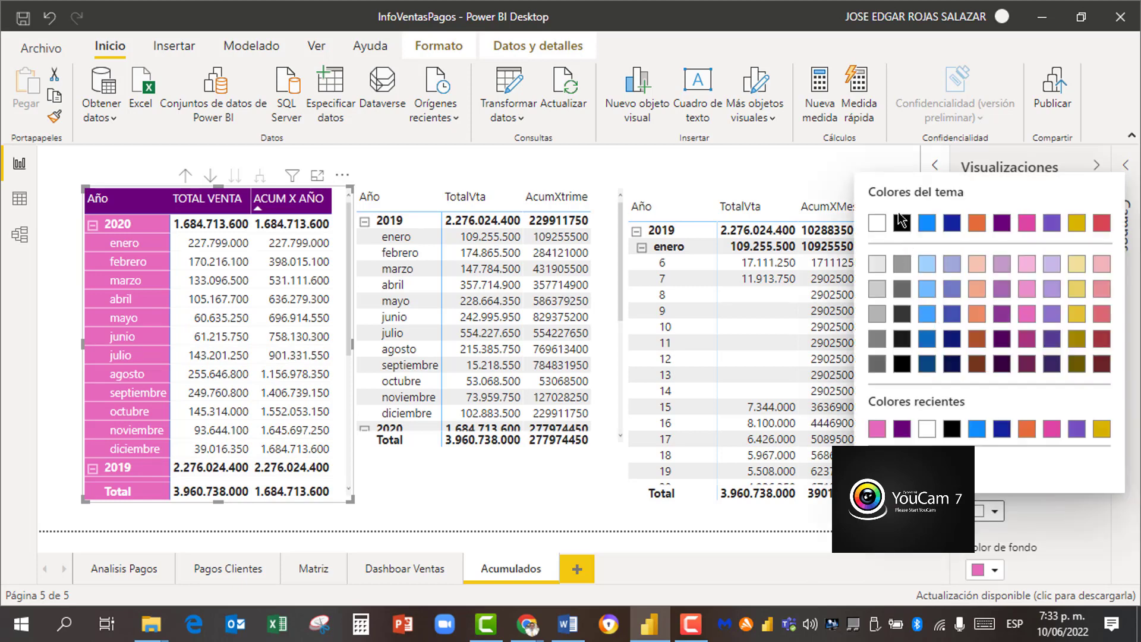
left_click(902, 224)
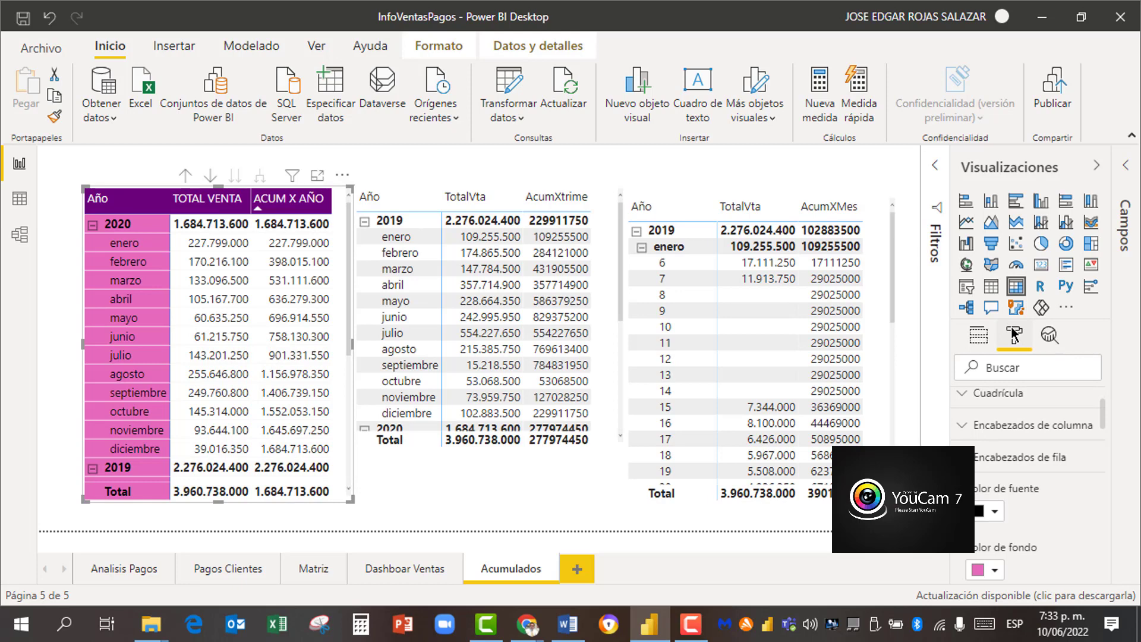
scroll(1021, 490, "up", 3)
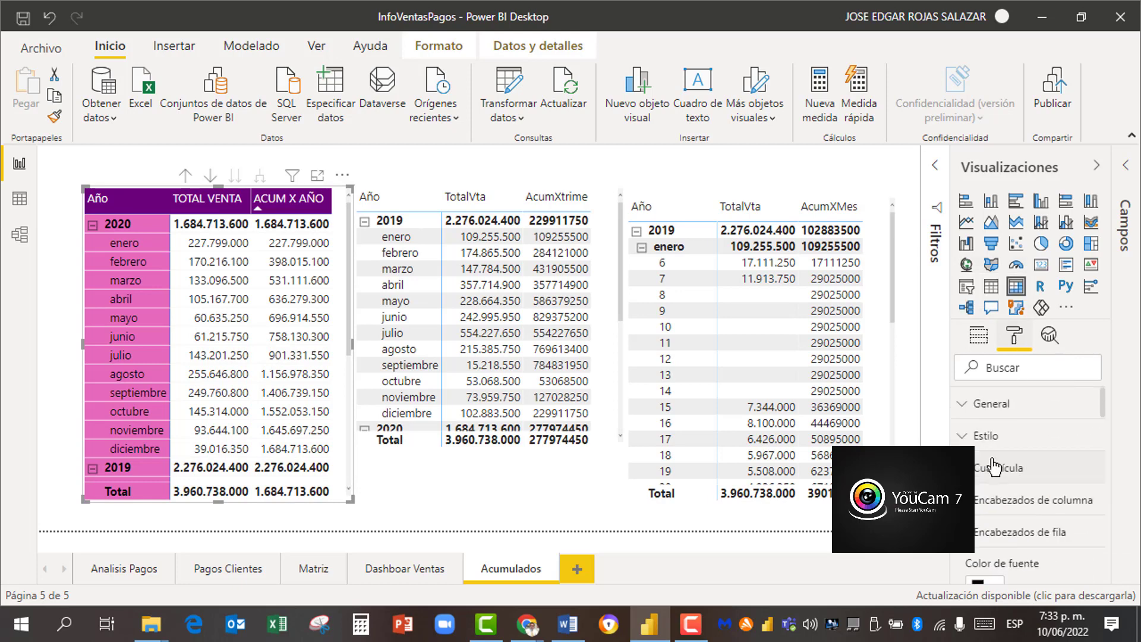
left_click(963, 532)
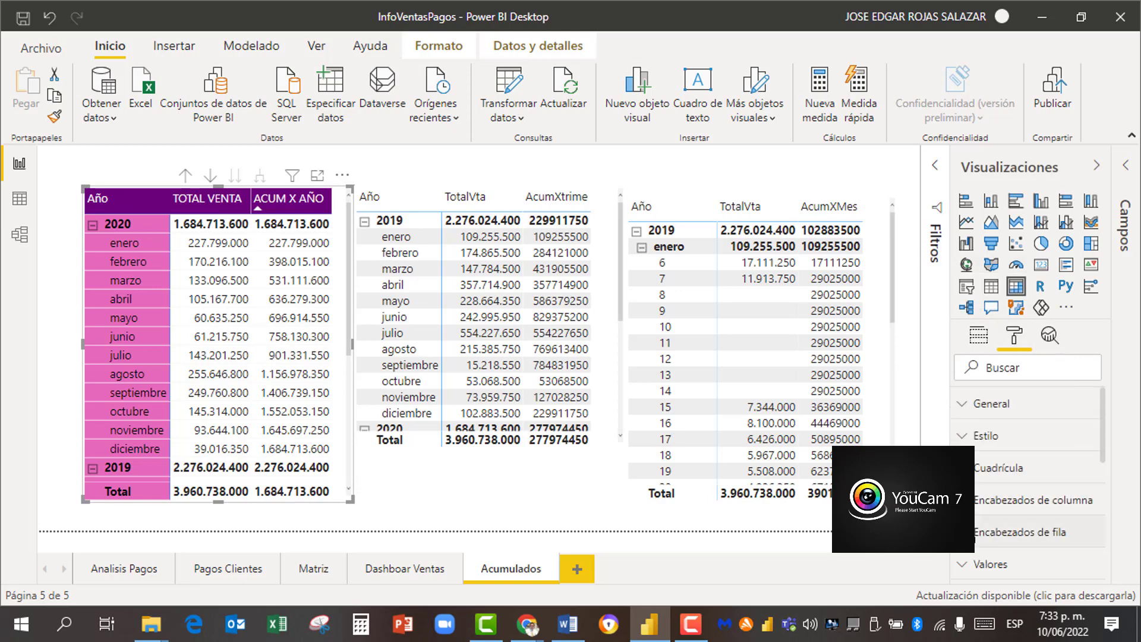
scroll(1037, 558, "down", 4)
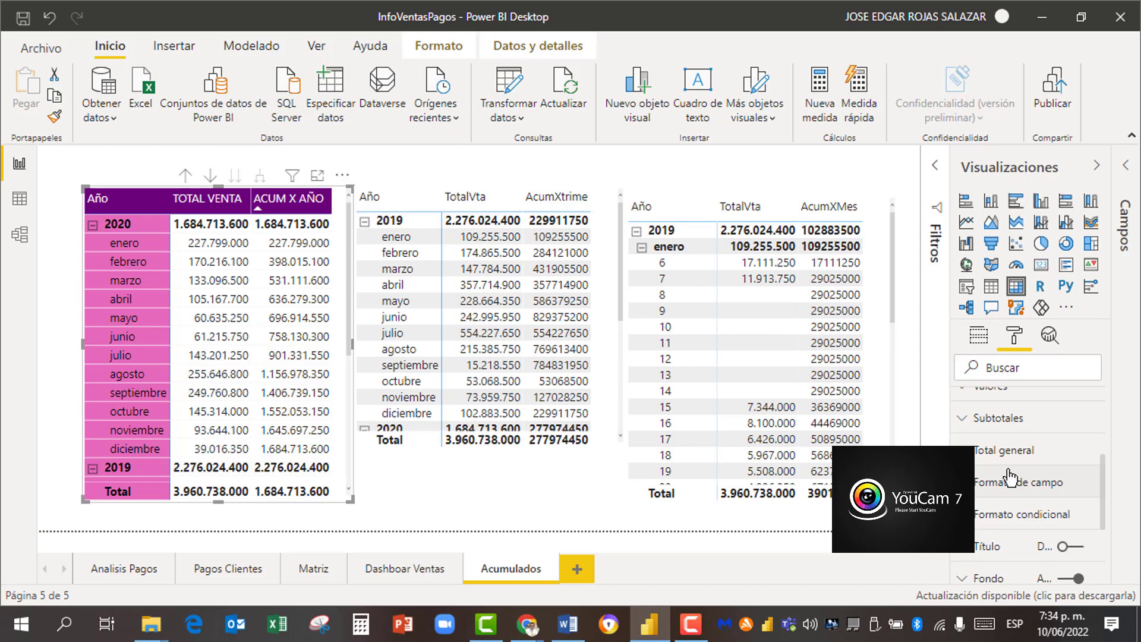
left_click(963, 451)
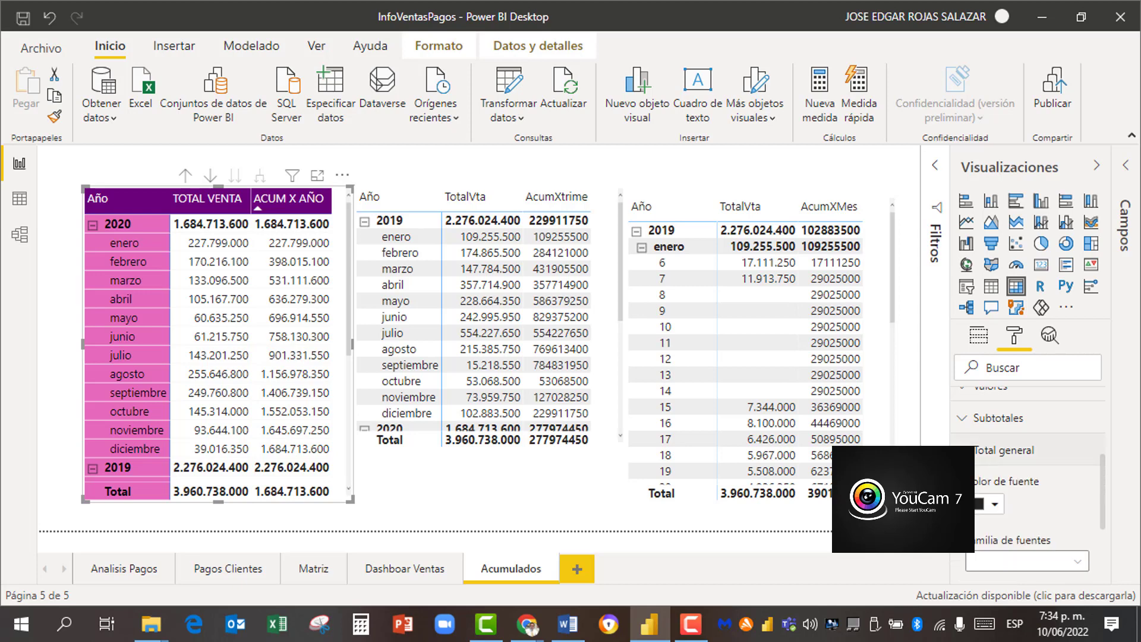
scroll(994, 518, "down", 1)
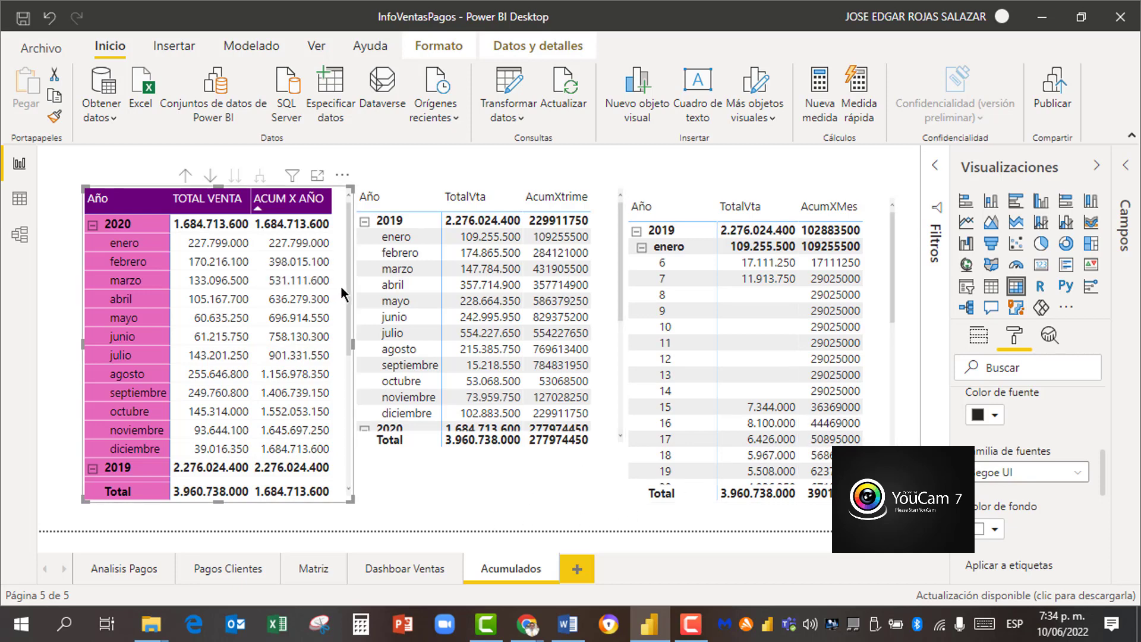
Step: Copy the ACUM X AÑO matrix's formatting to the AcumXtrime matrix and clear the resulting abril cross-filter
left_click(54, 116)
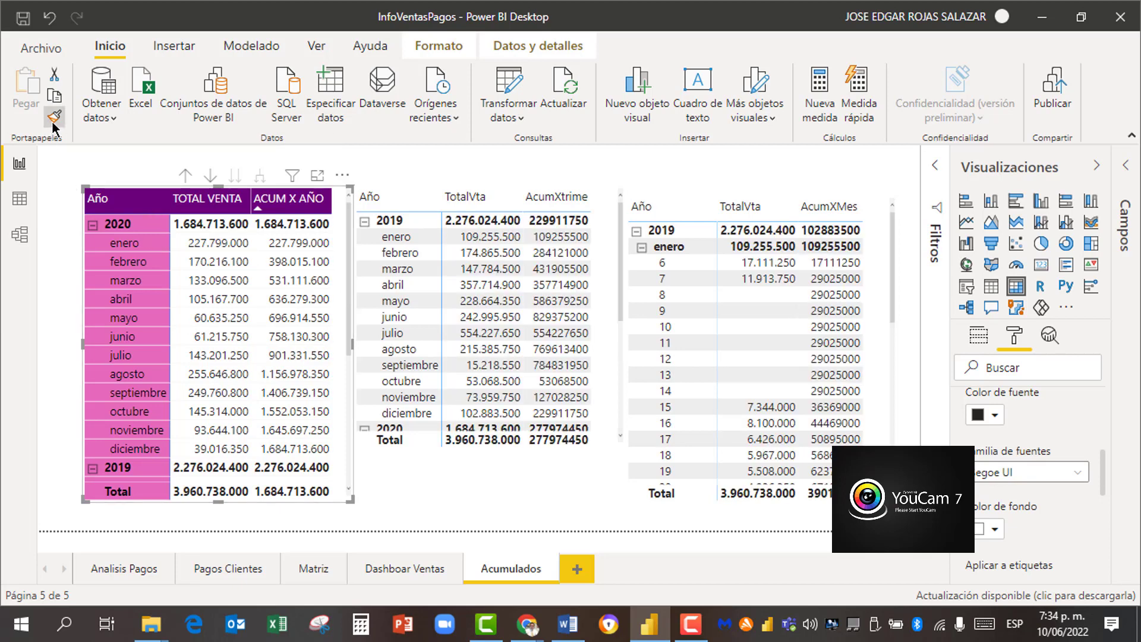
left_click(591, 291)
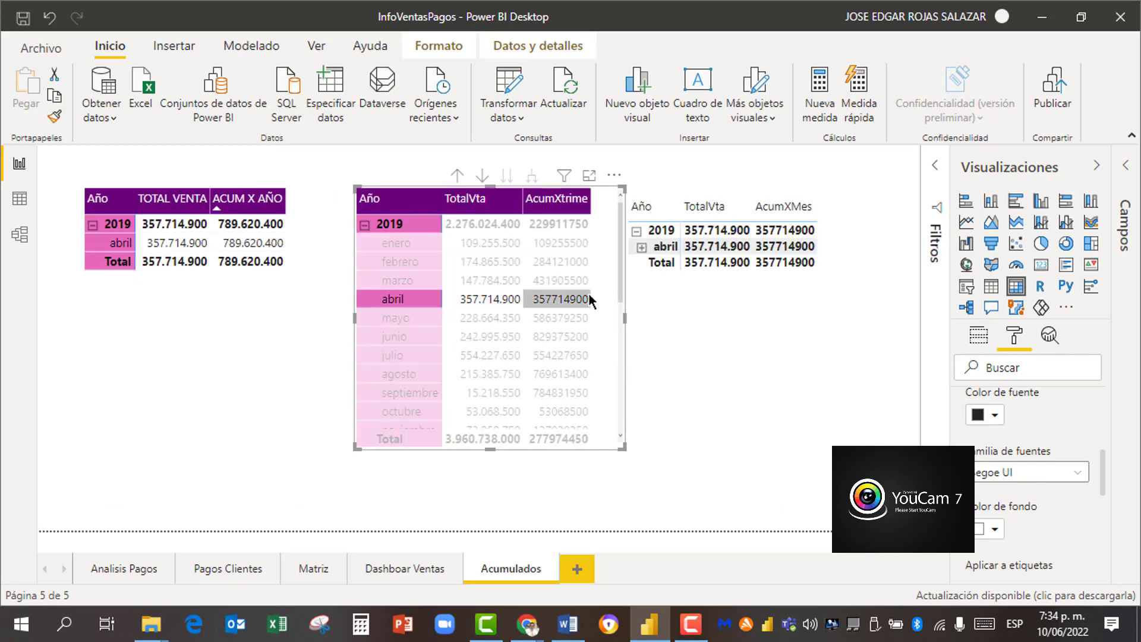
left_click(588, 294)
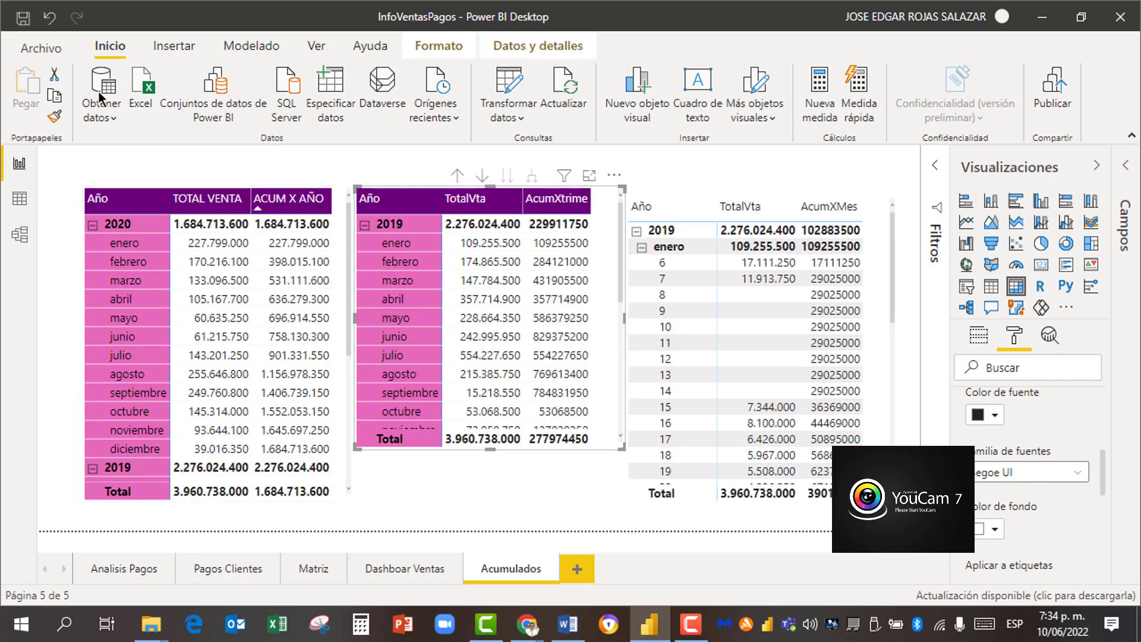
Step: Copy the ACUM X AÑO matrix's formatting to the AcumXMes matrix and move that matrix up in line with the others
left_click(142, 205)
left_click(57, 119)
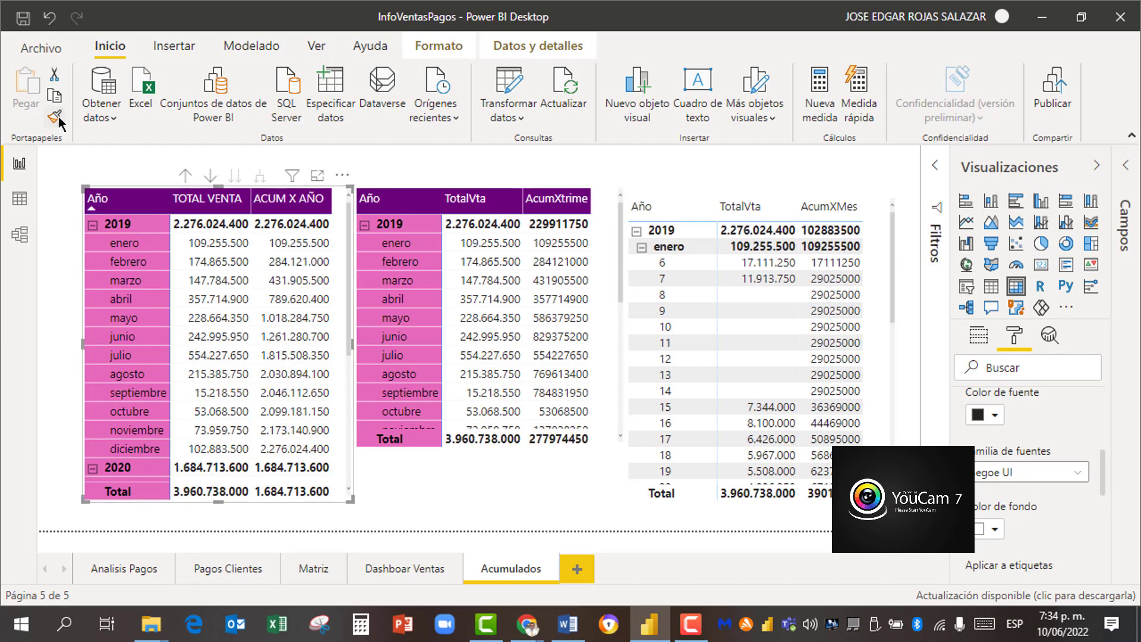
left_click(889, 232)
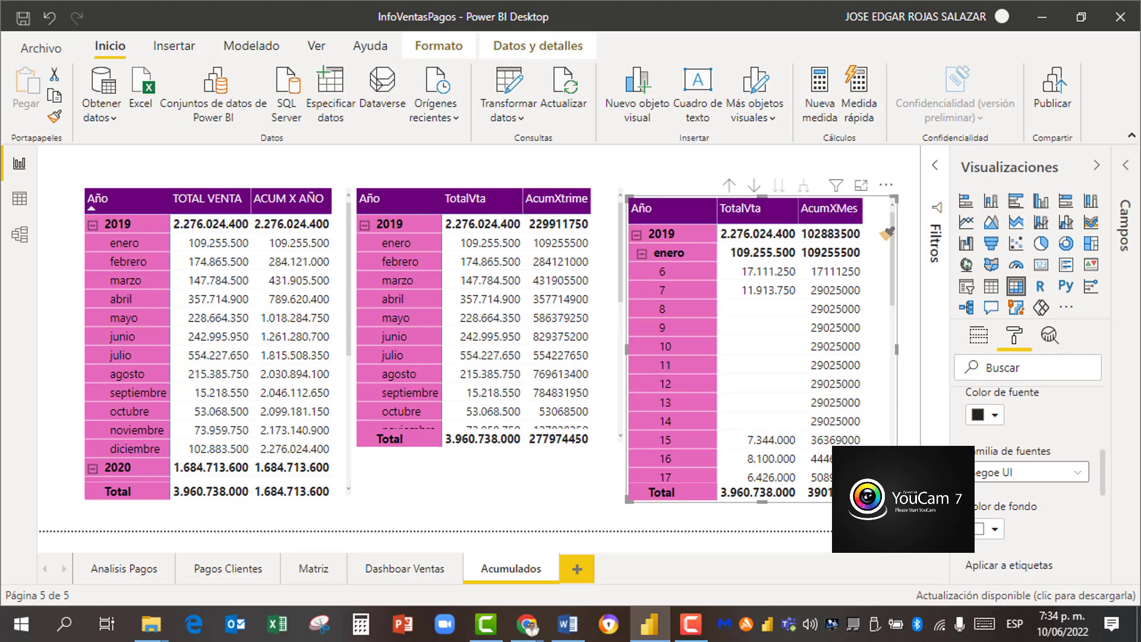
left_click_drag(887, 196, 897, 185)
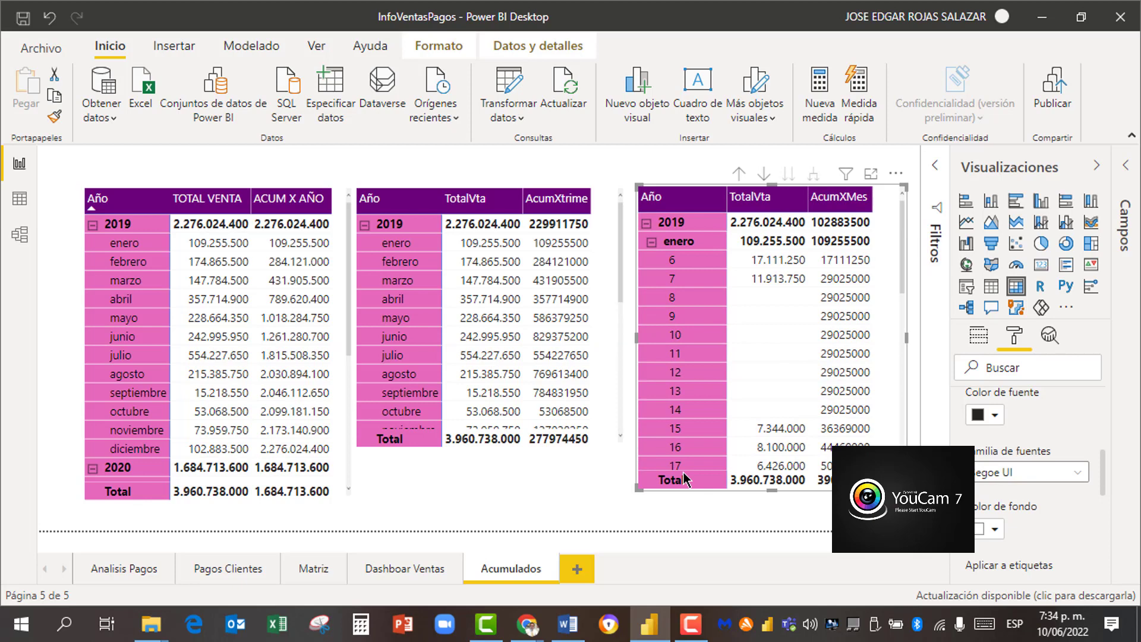
Step: Extend the height of the AcumXtrime matrix downward to match the AcumXMes matrix beside it
left_click(462, 451)
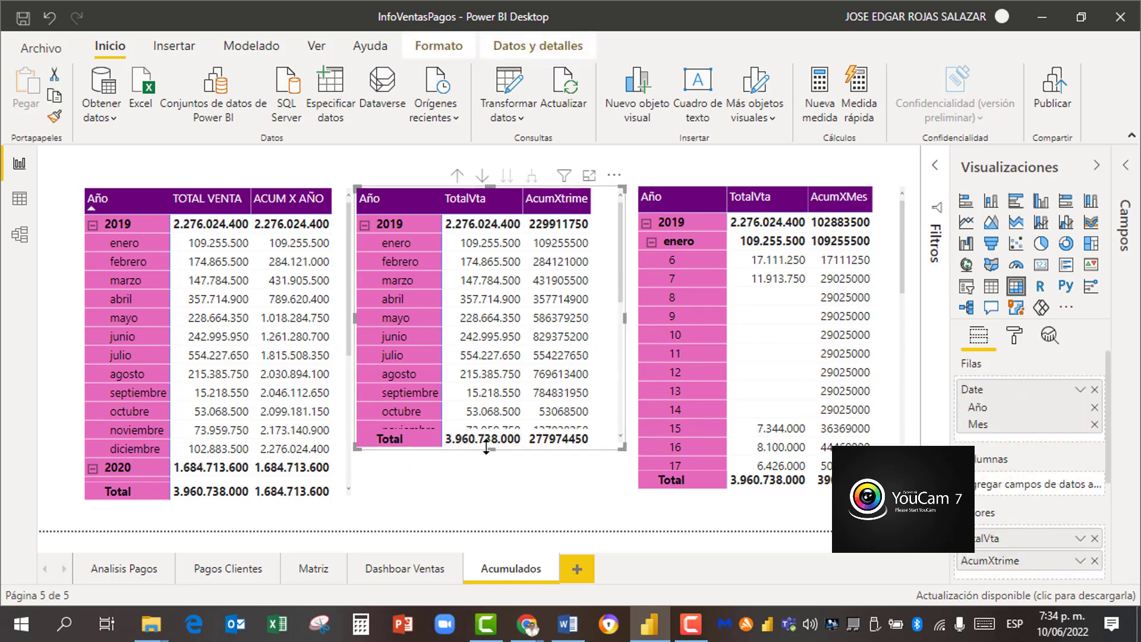
left_click(492, 487)
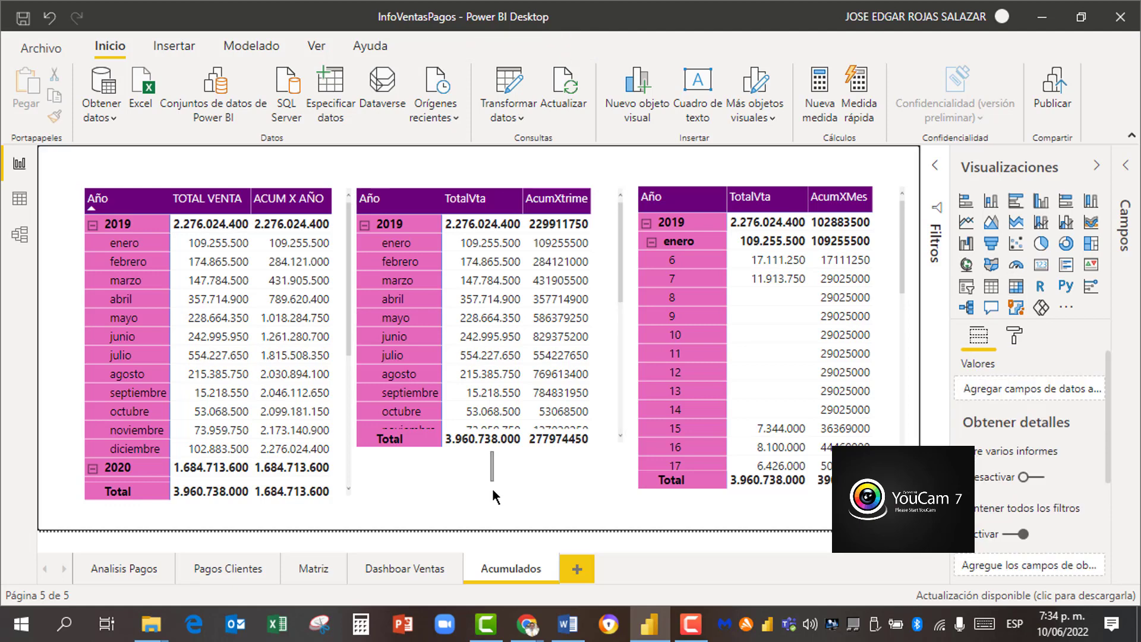
left_click(491, 444)
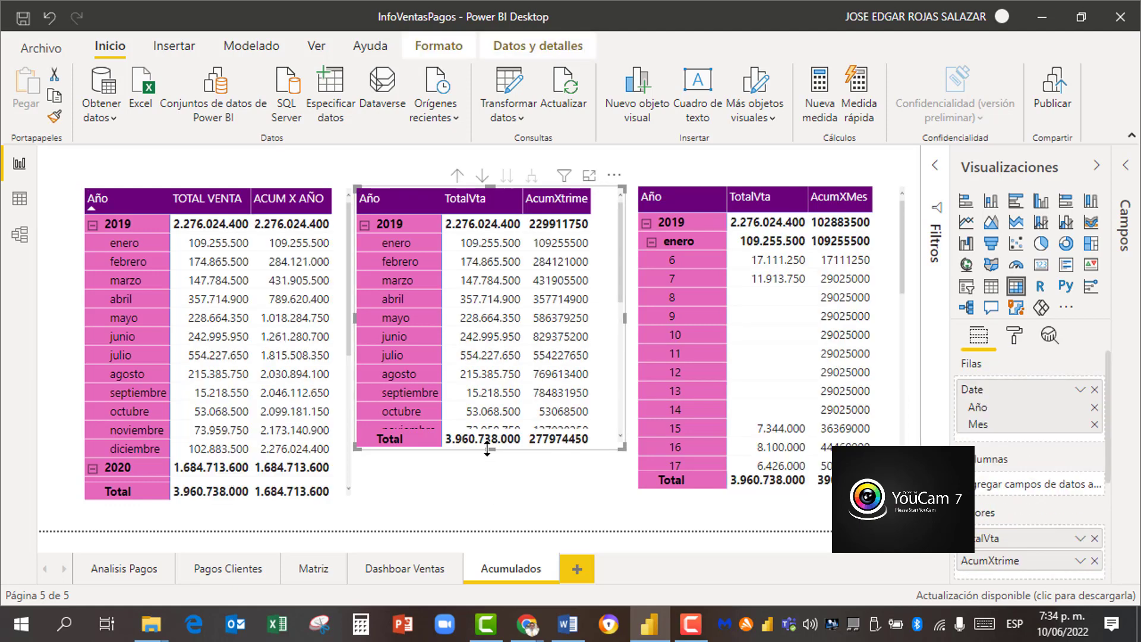
left_click_drag(487, 450, 494, 491)
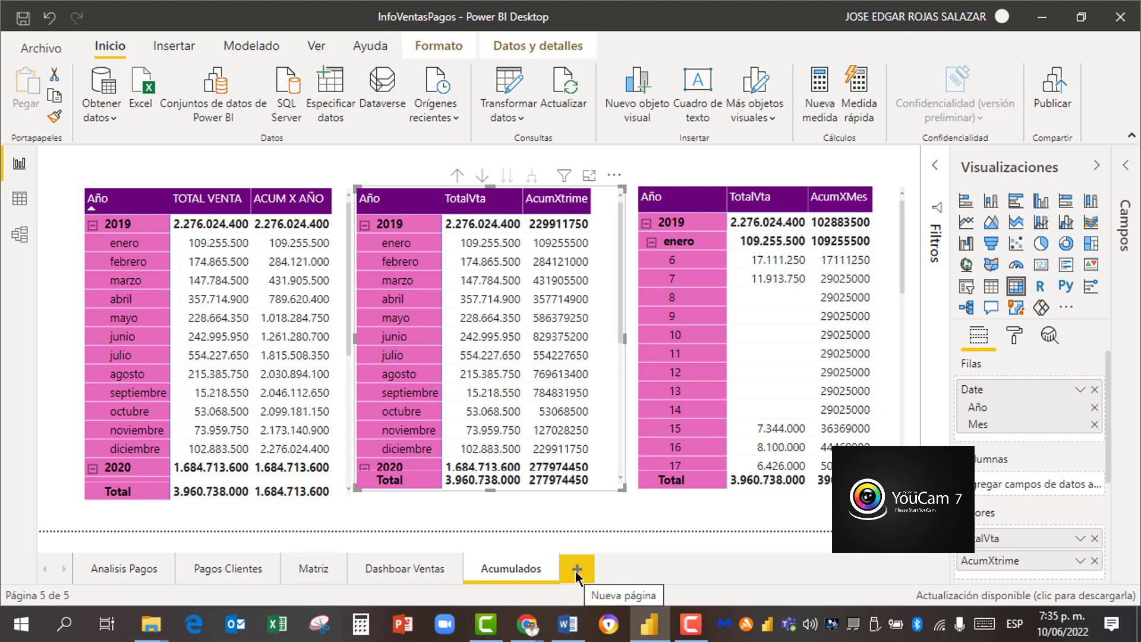
Step: Collapse the Ventas folder and the Calendario and Medidas tables in the data view, and examine the FECHA column of Tventas
left_click(19, 200)
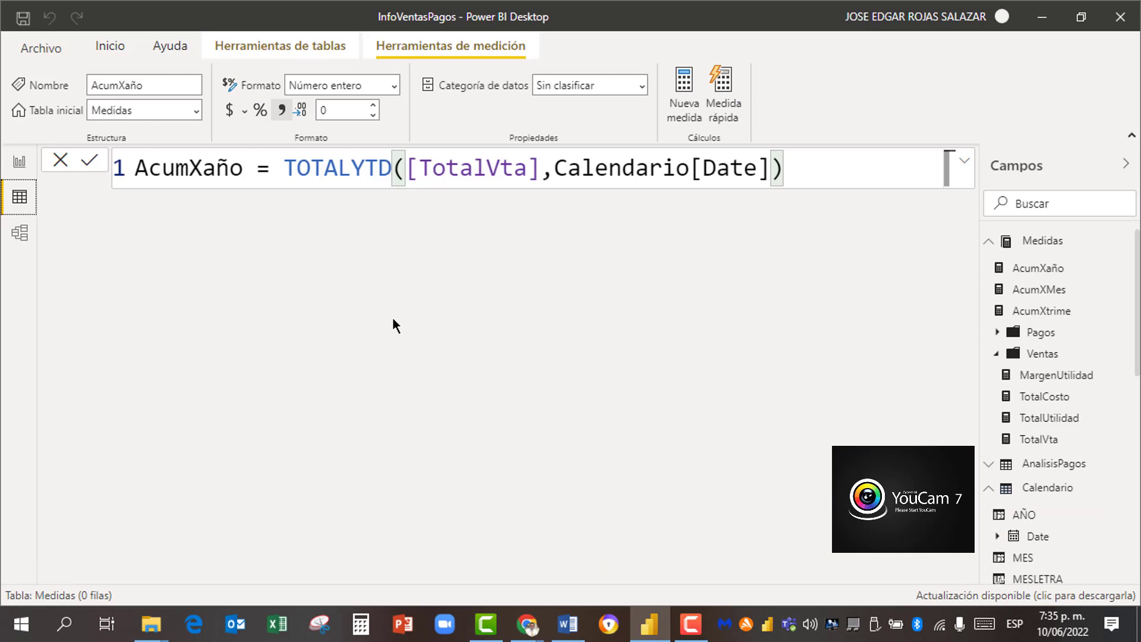
left_click(1037, 398)
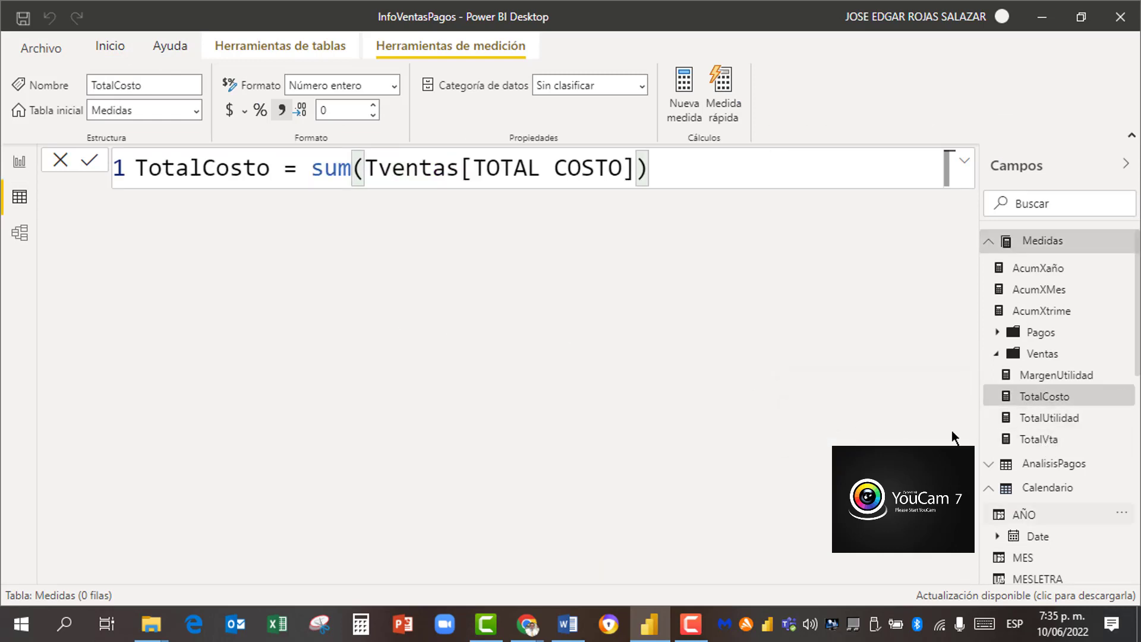
left_click(997, 355)
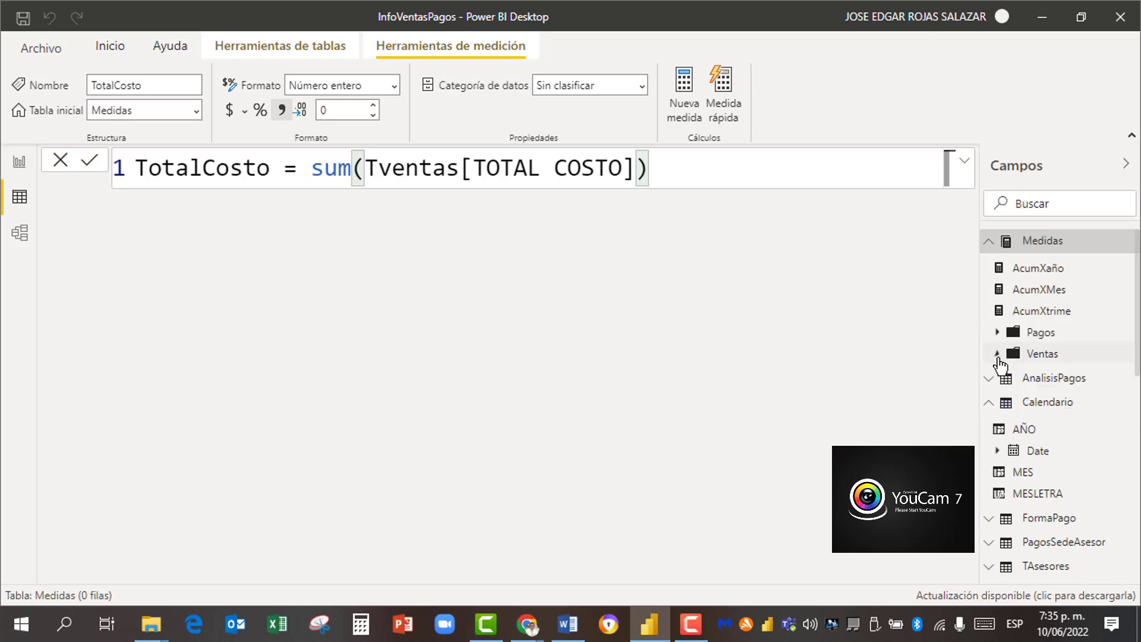
left_click(990, 404)
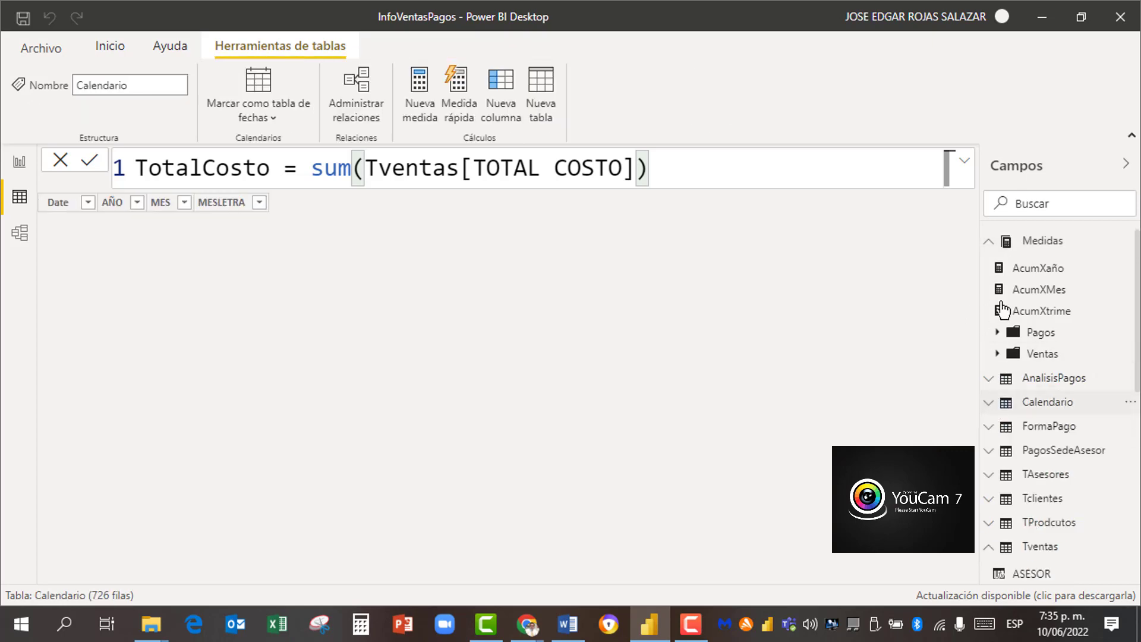
left_click(990, 242)
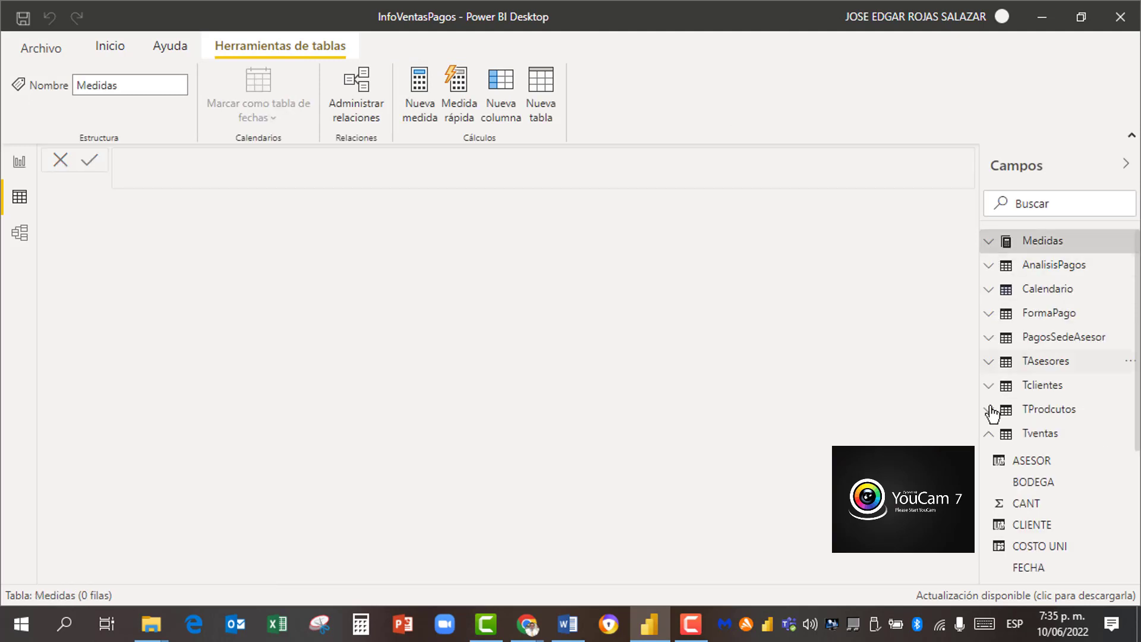
double_click(1040, 438)
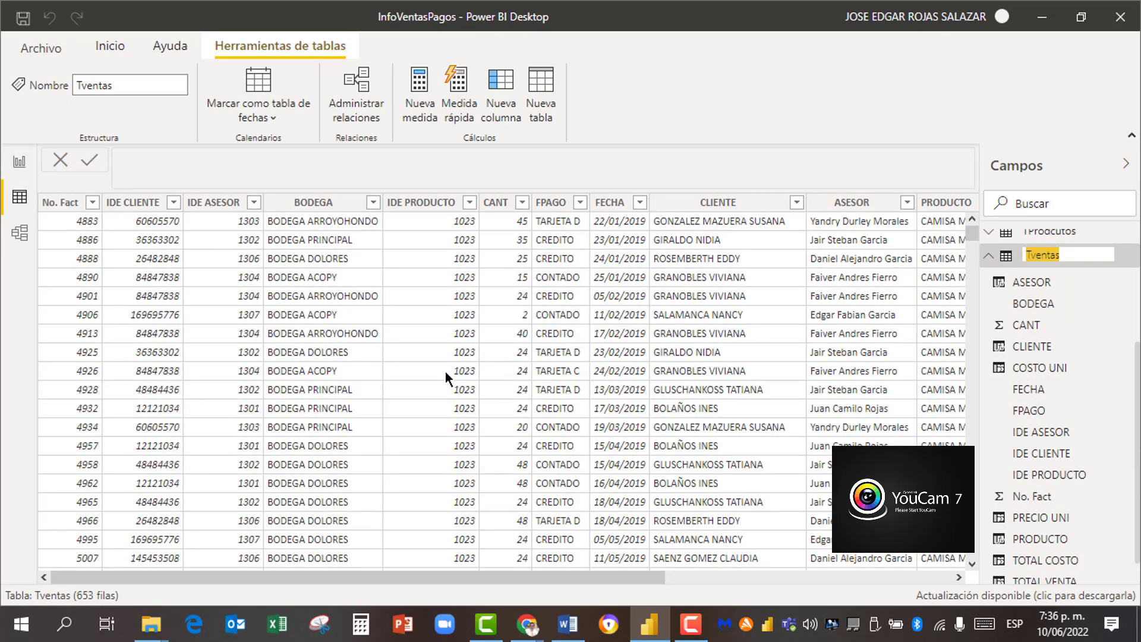
left_click(636, 379)
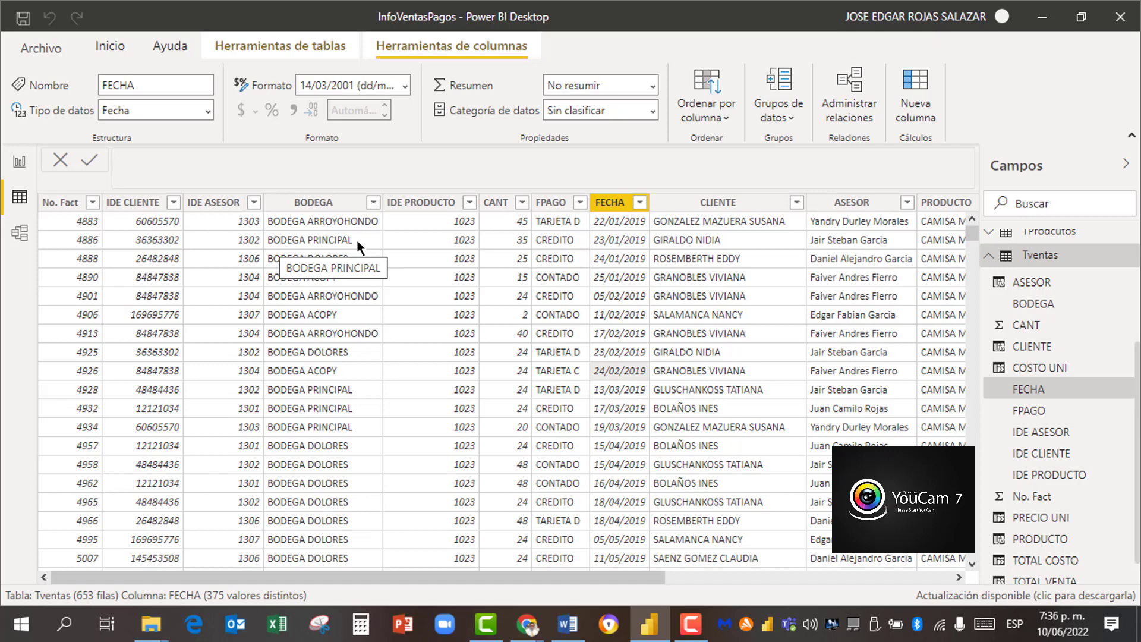
Step: Return to the report view and add a new page named Calculate
left_click(20, 172)
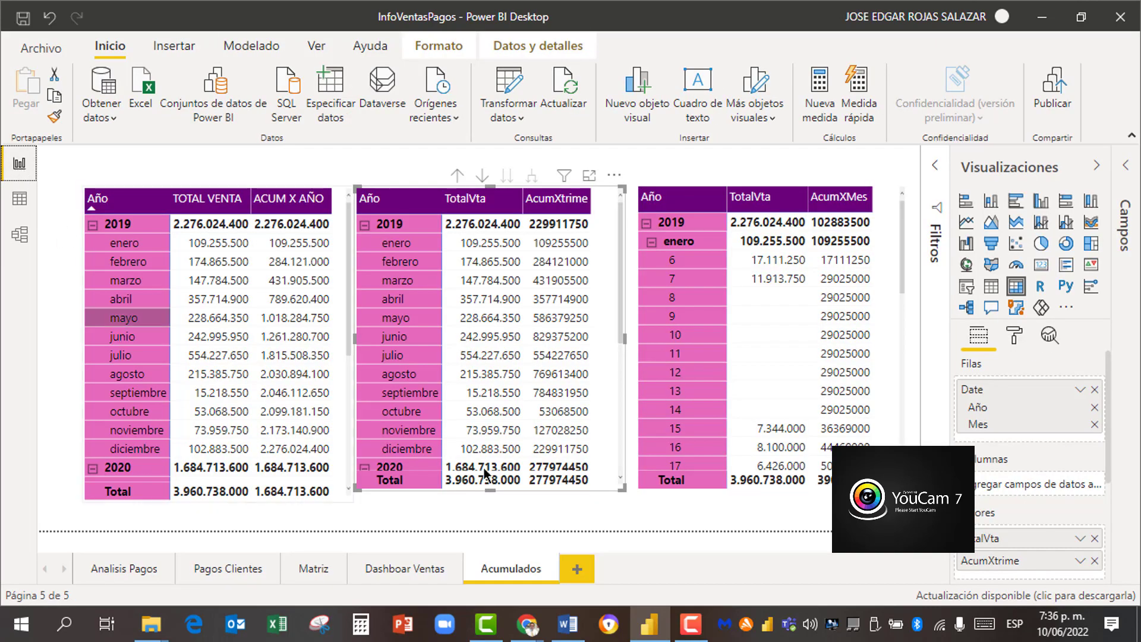
left_click(577, 571)
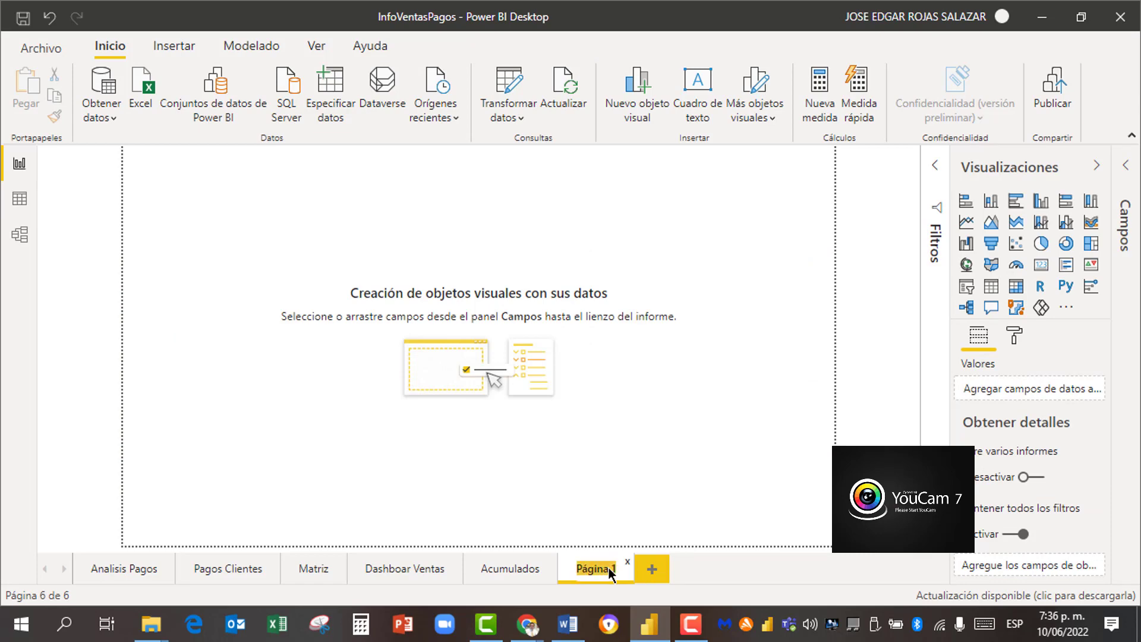
type("Calculate")
key("Return")
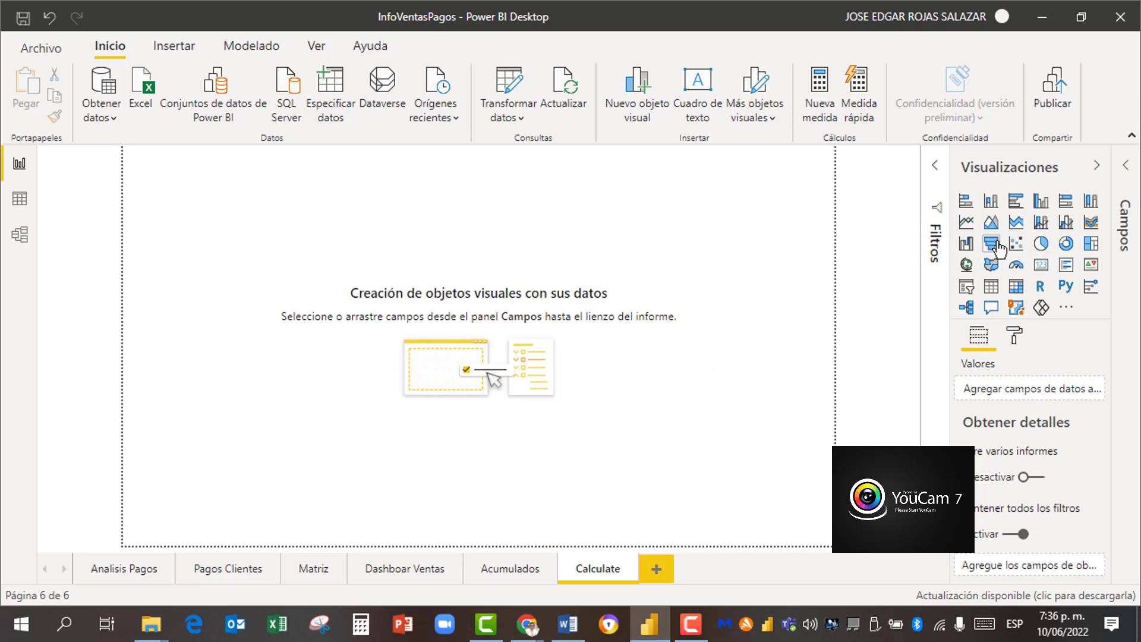
Step: Insert a table near the middle of the Calculate page with the BODEGA field from Tventas, and widen it
left_click(998, 294)
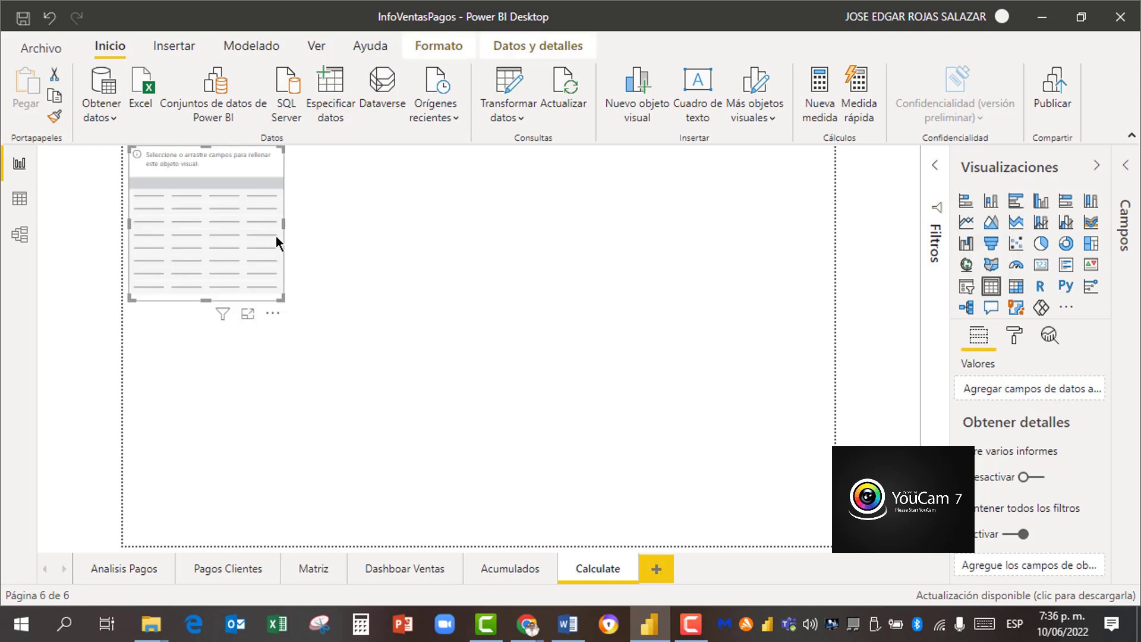
left_click_drag(311, 261, 487, 310)
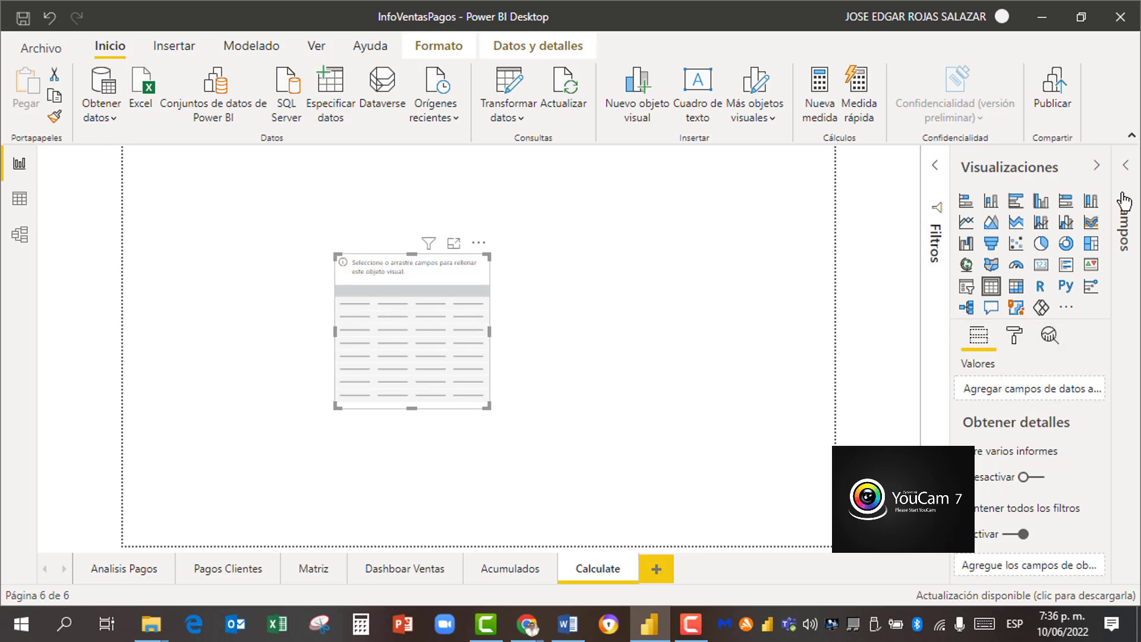
left_click(1126, 170)
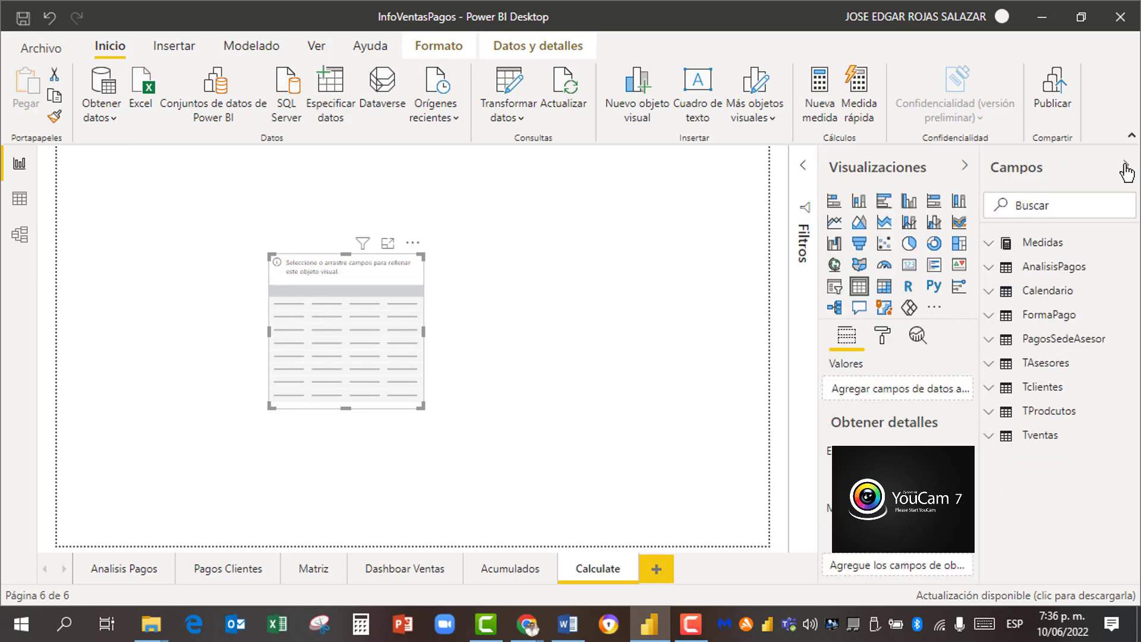
left_click(989, 438)
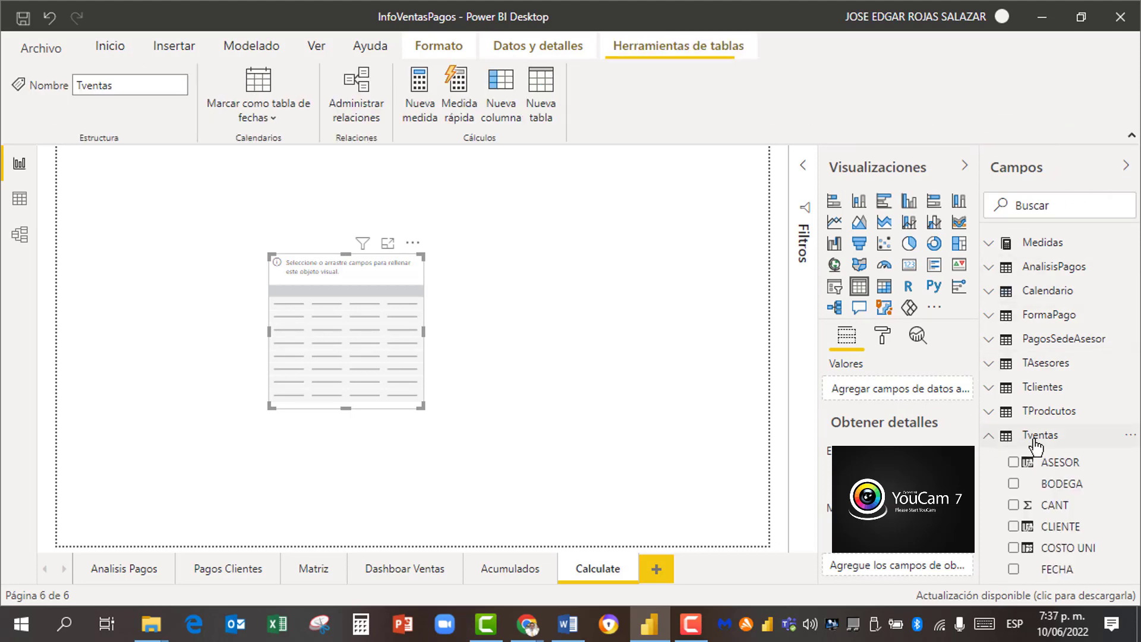
left_click(1013, 484)
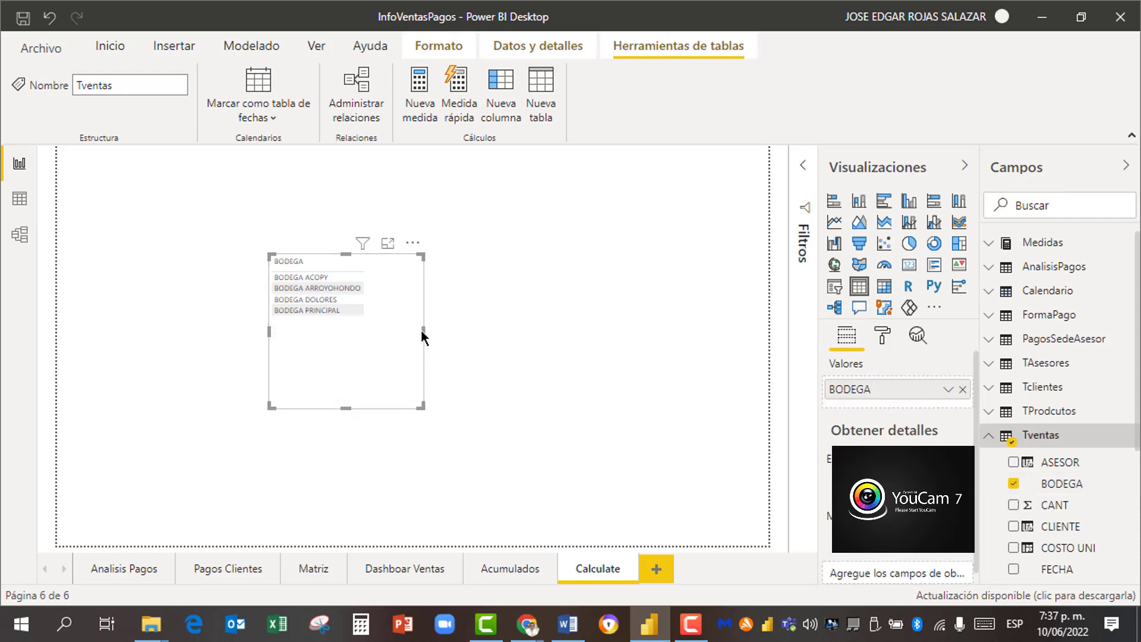
left_click_drag(423, 331, 486, 345)
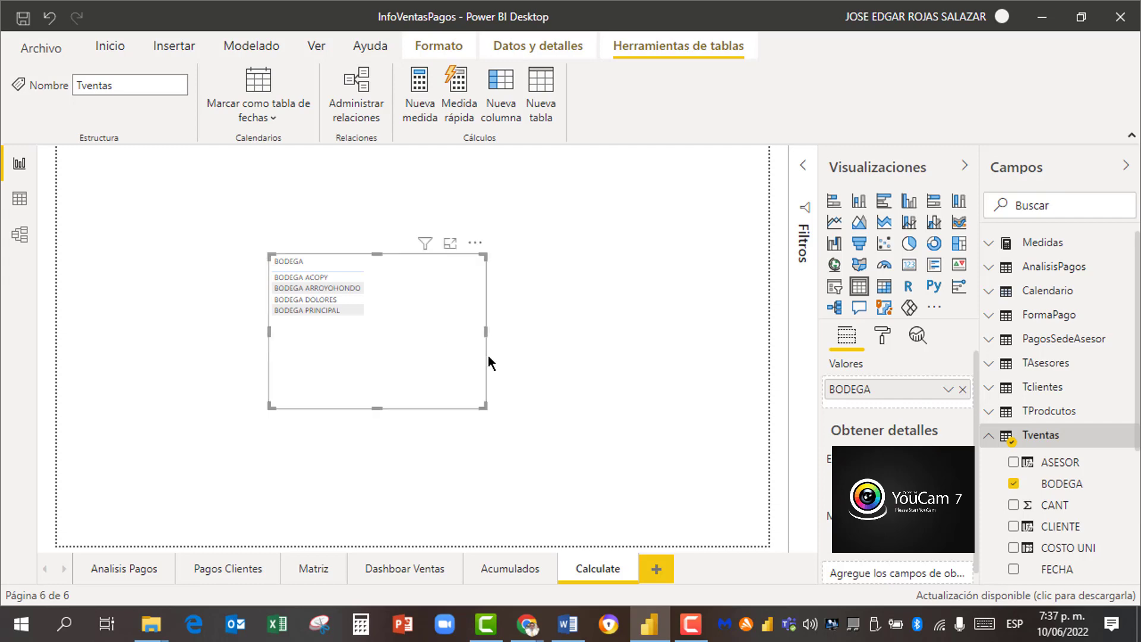
Step: Add the TotalVta measure from the Ventas folder of Medidas to the BODEGA table
left_click(988, 245)
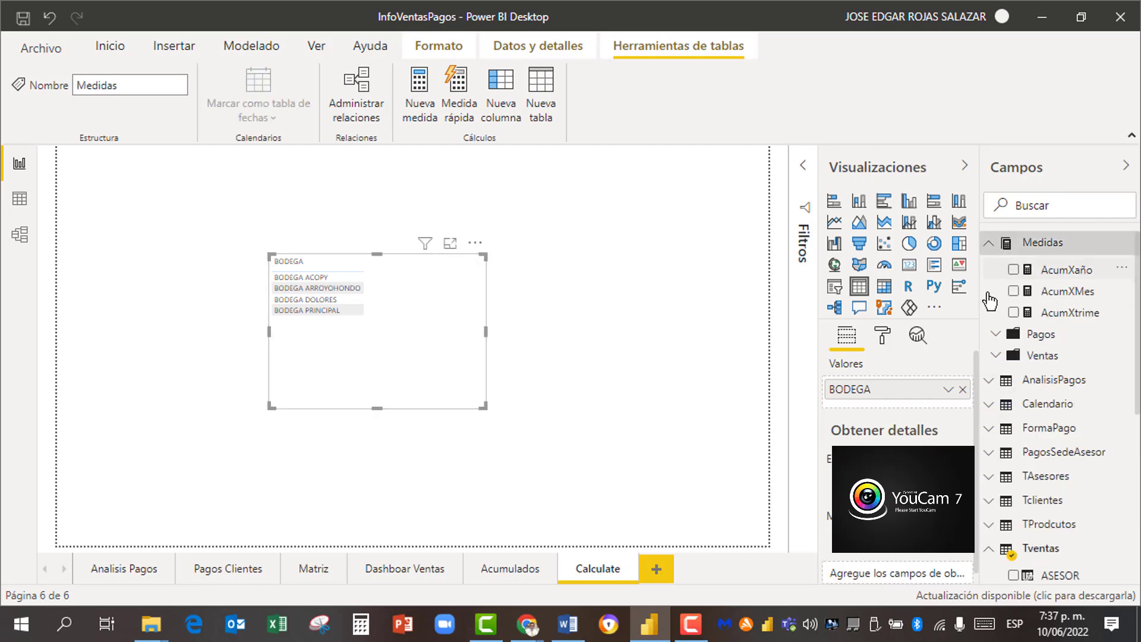
left_click(1002, 356)
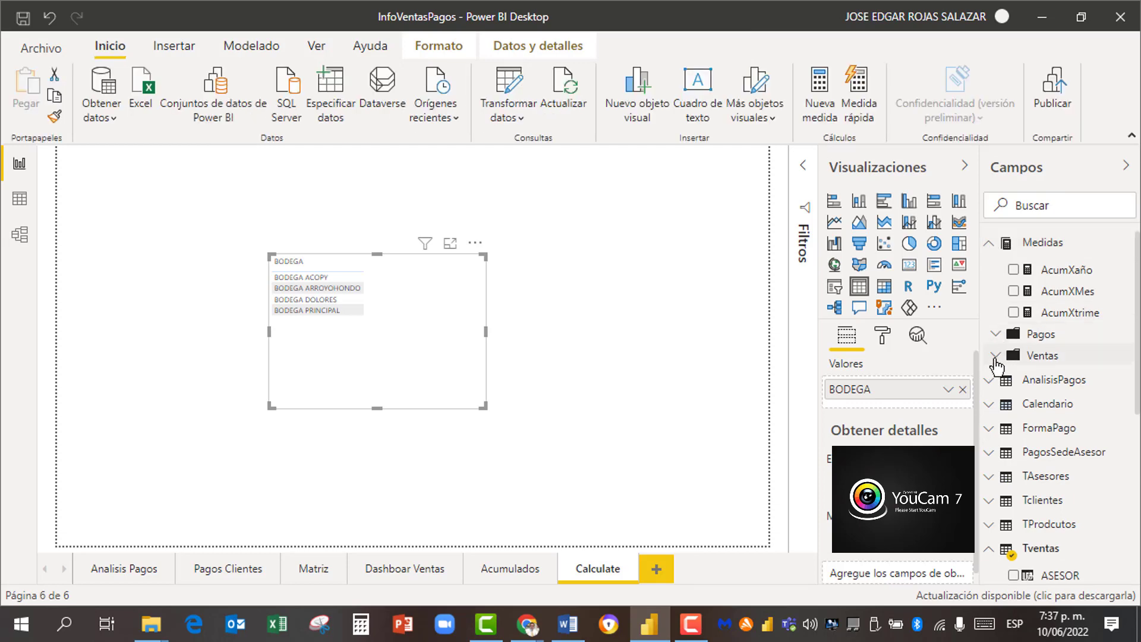
left_click(995, 356)
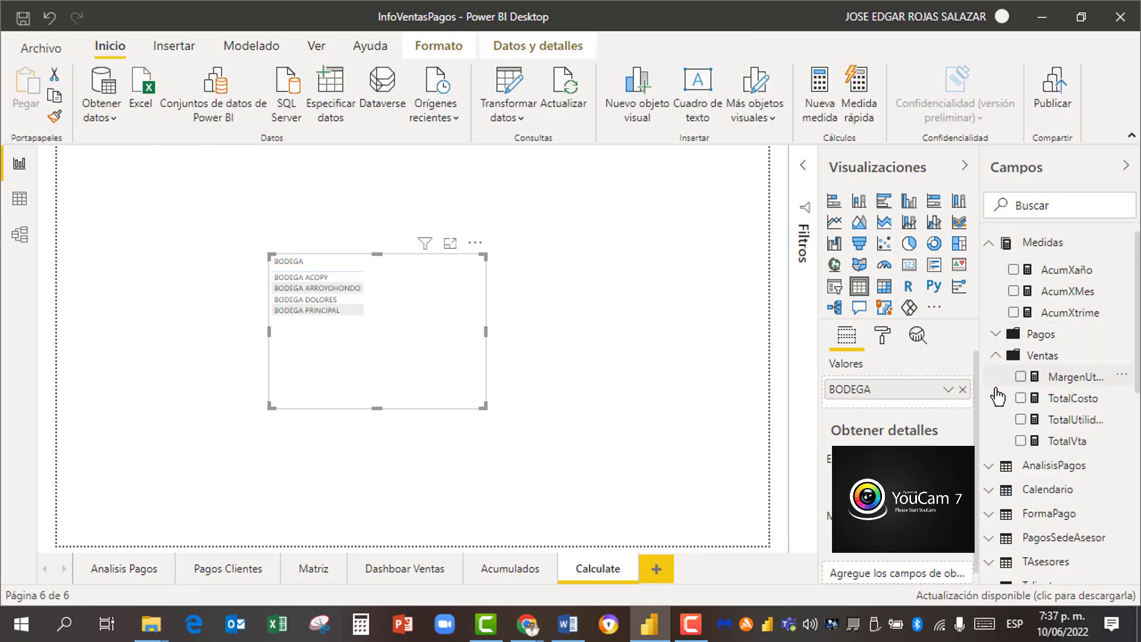
left_click(1021, 441)
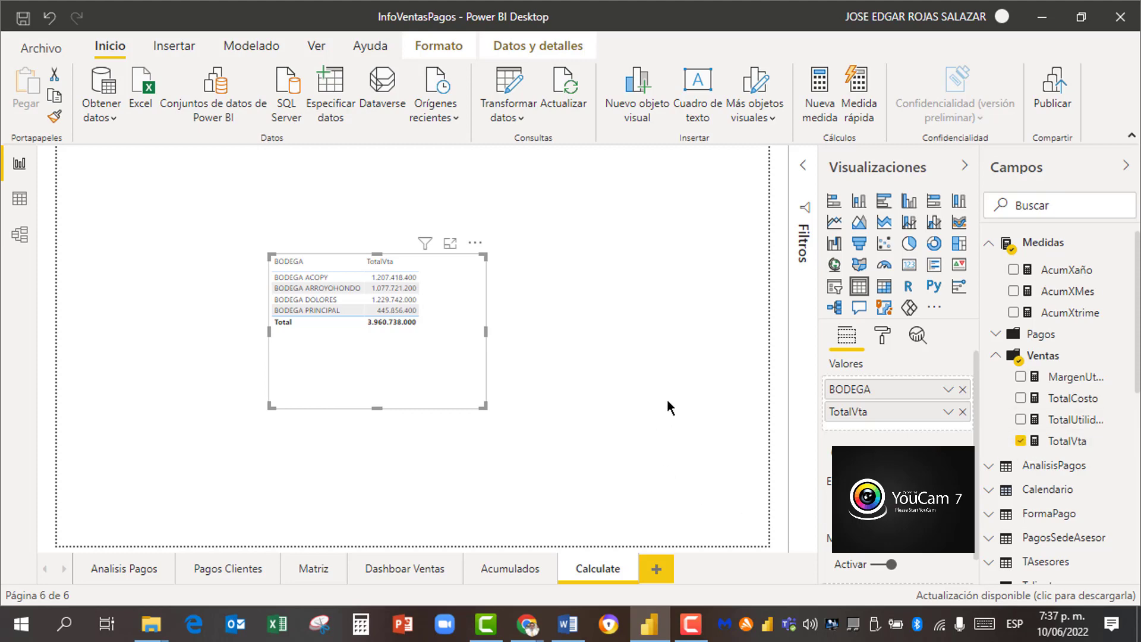
Step: Increase the text size of the BODEGA table through its grid formatting and widen the table to fit both columns
left_click(883, 340)
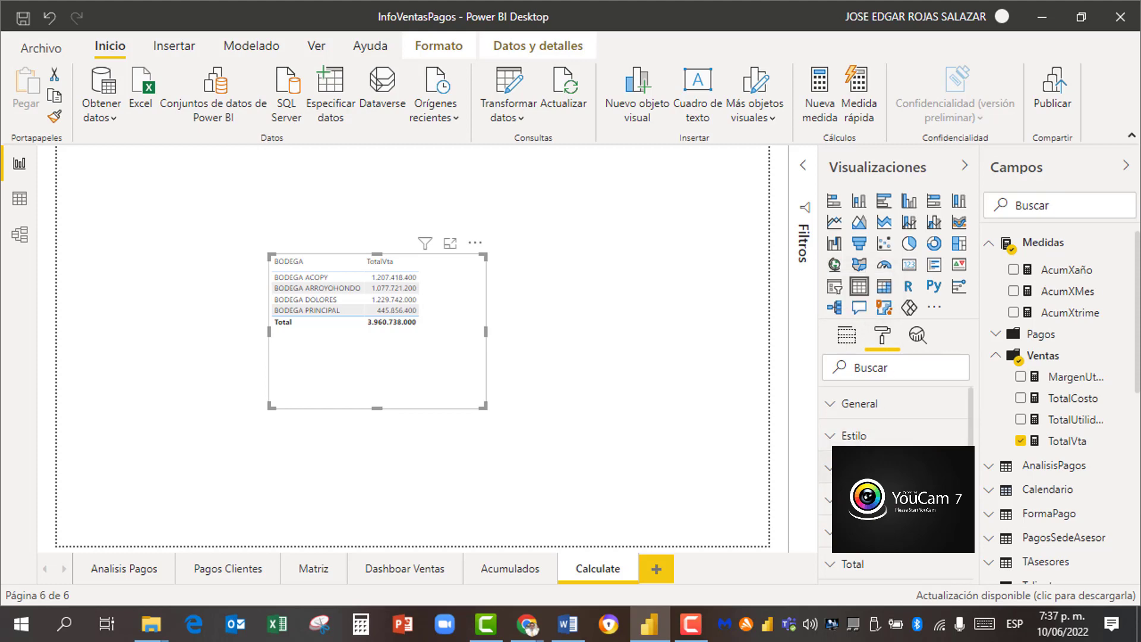
left_click(874, 468)
scroll(873, 475, "down", 5)
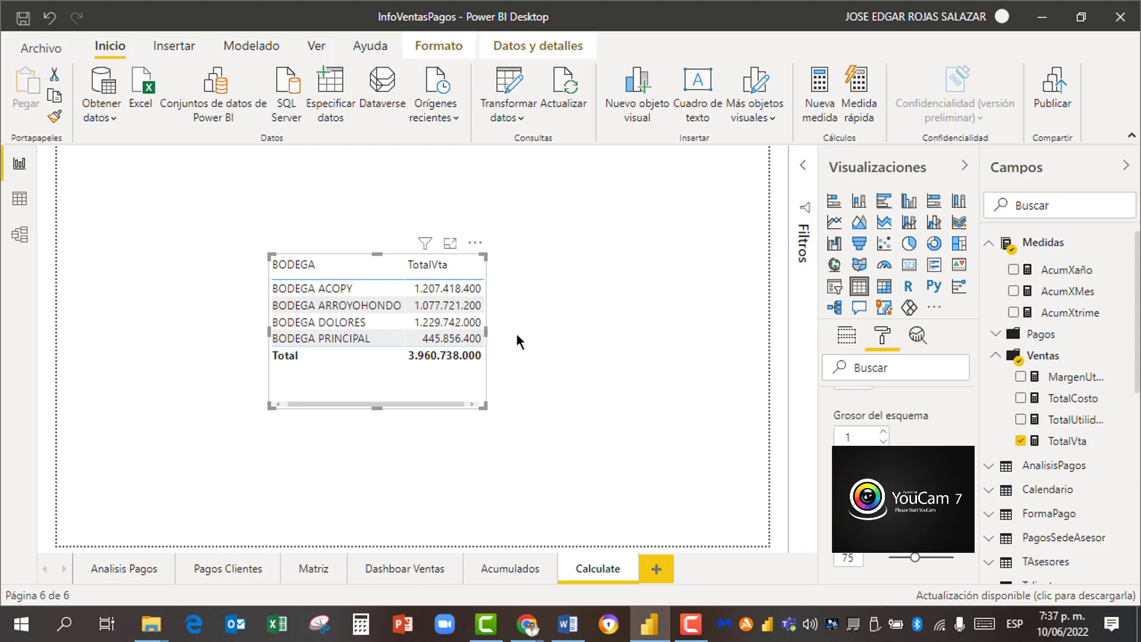
mouse_move(516, 335)
left_mouse_down()
mouse_move(554, 336)
mouse_move(533, 342)
left_mouse_up()
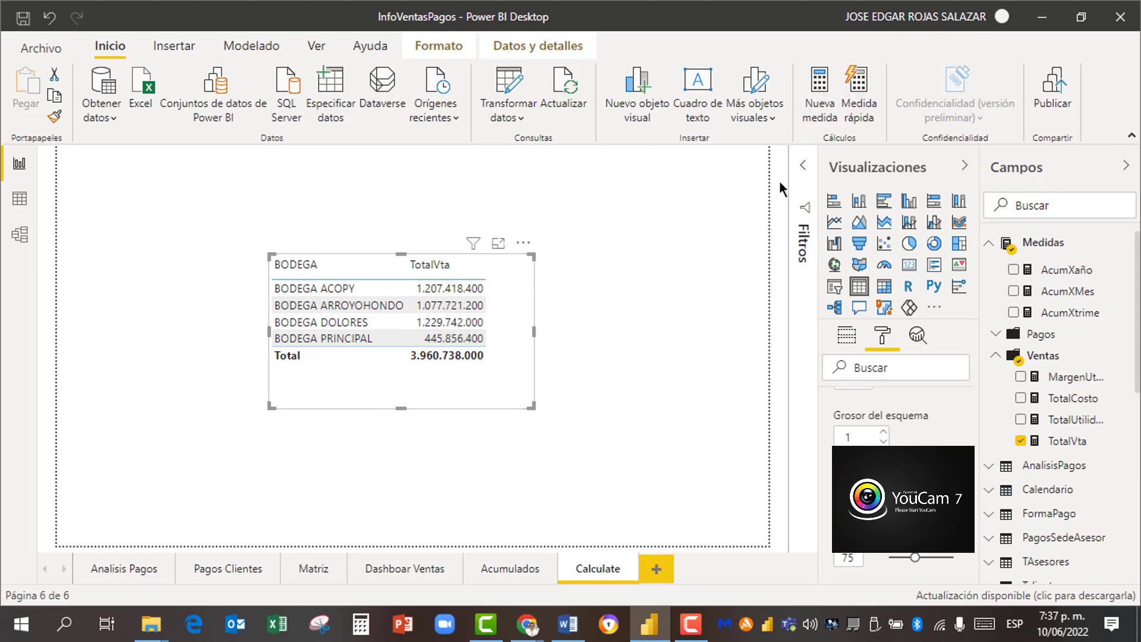
Step: Filter the BODEGA table to show only BODEGA PRINCIPAL, using basic filtering on the visual
left_click(806, 166)
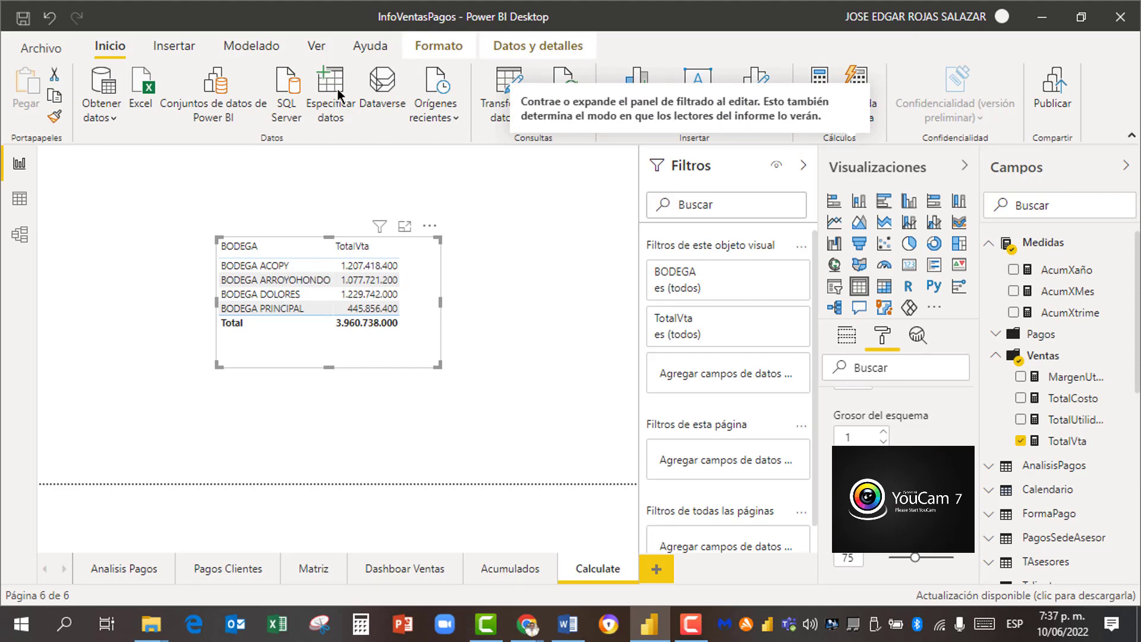
left_click(685, 291)
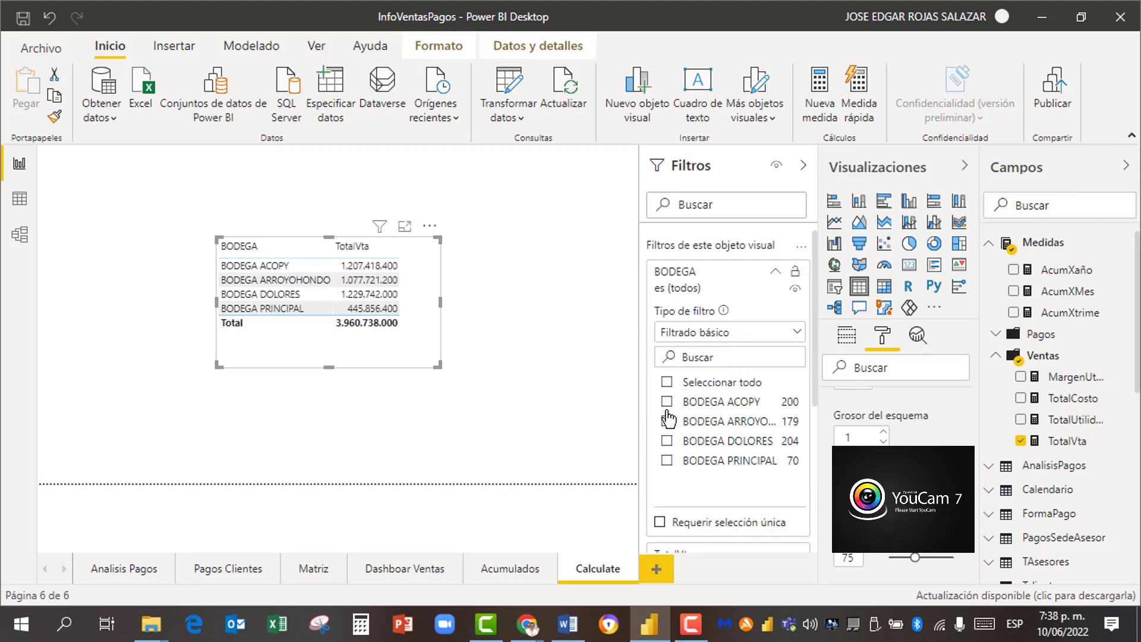
left_click(668, 462)
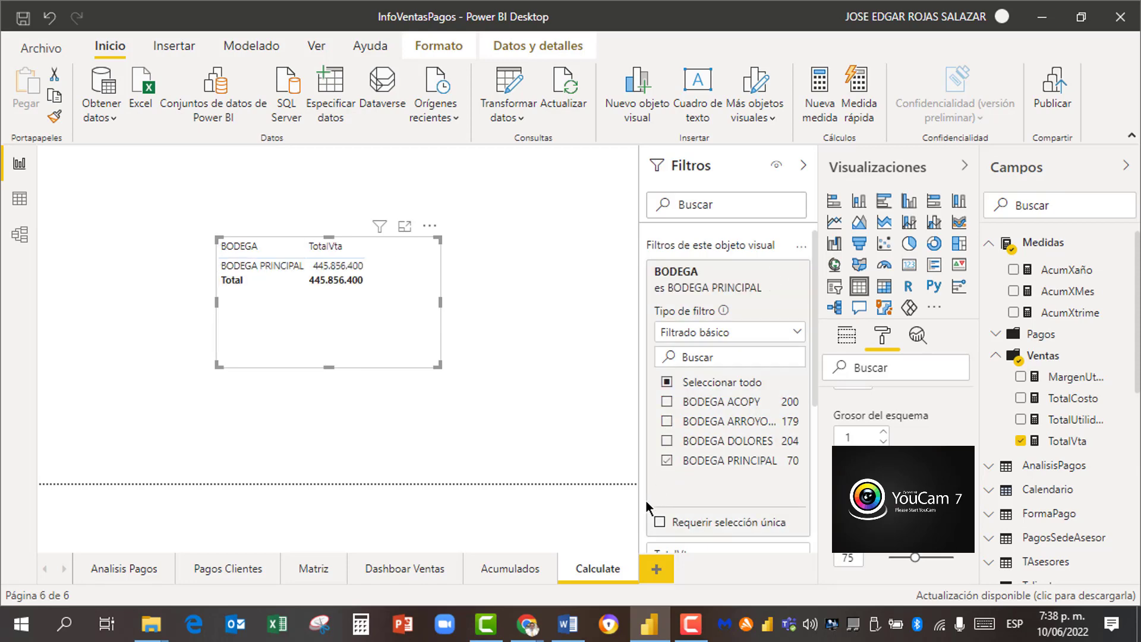
double_click(532, 340)
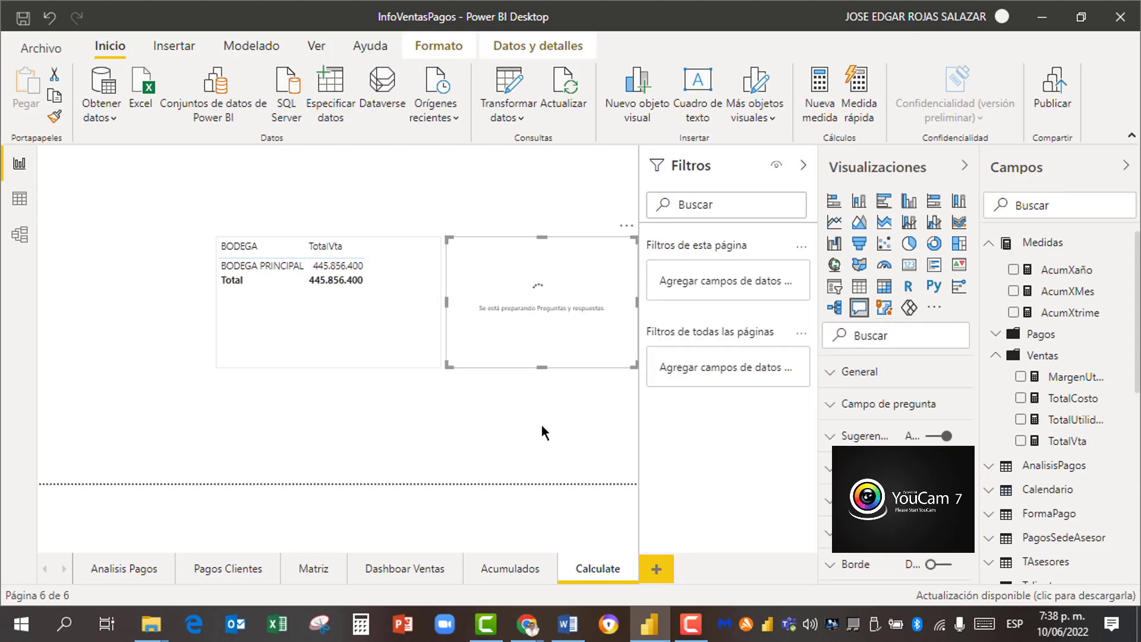
left_click(376, 350)
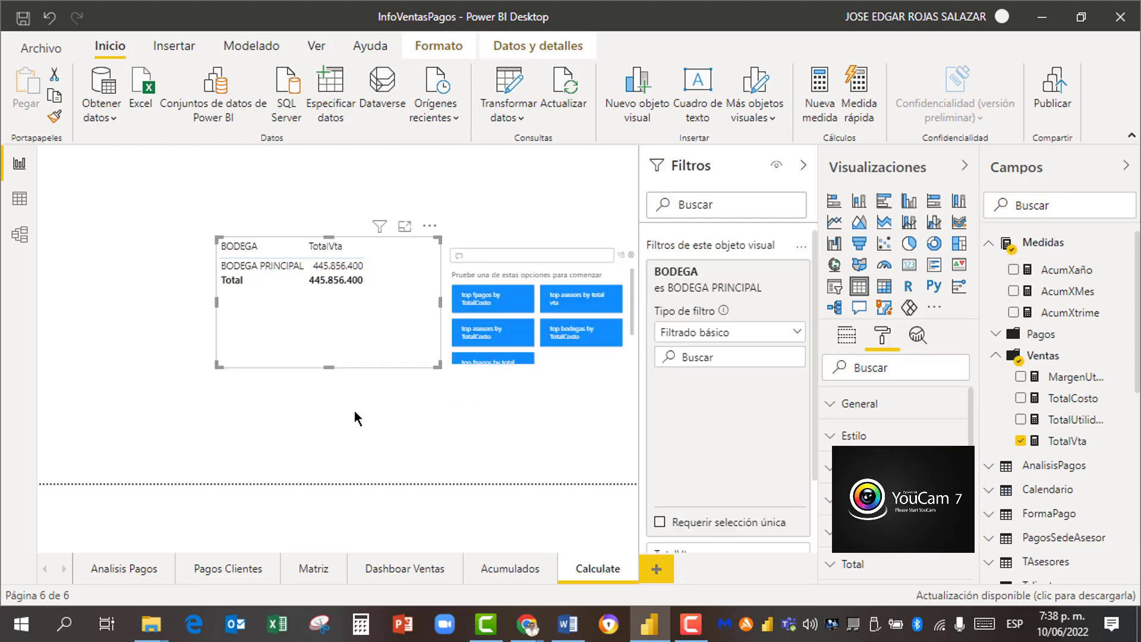
Step: Delete the Q&A visual and the BODEGA table from the Calculate page
left_click(547, 250)
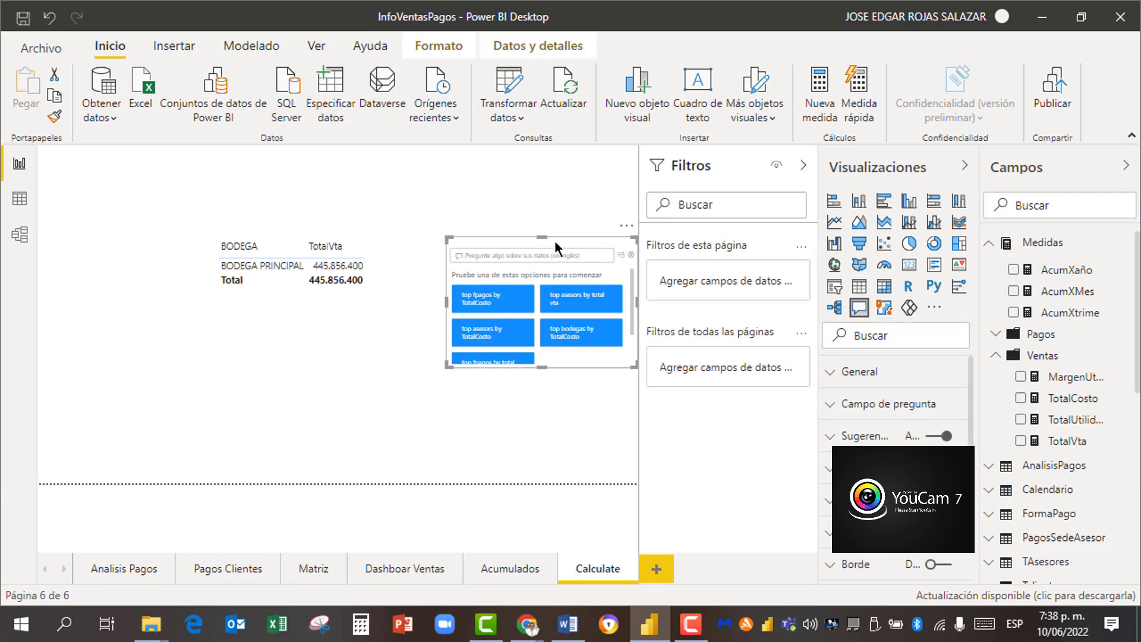
key("Delete")
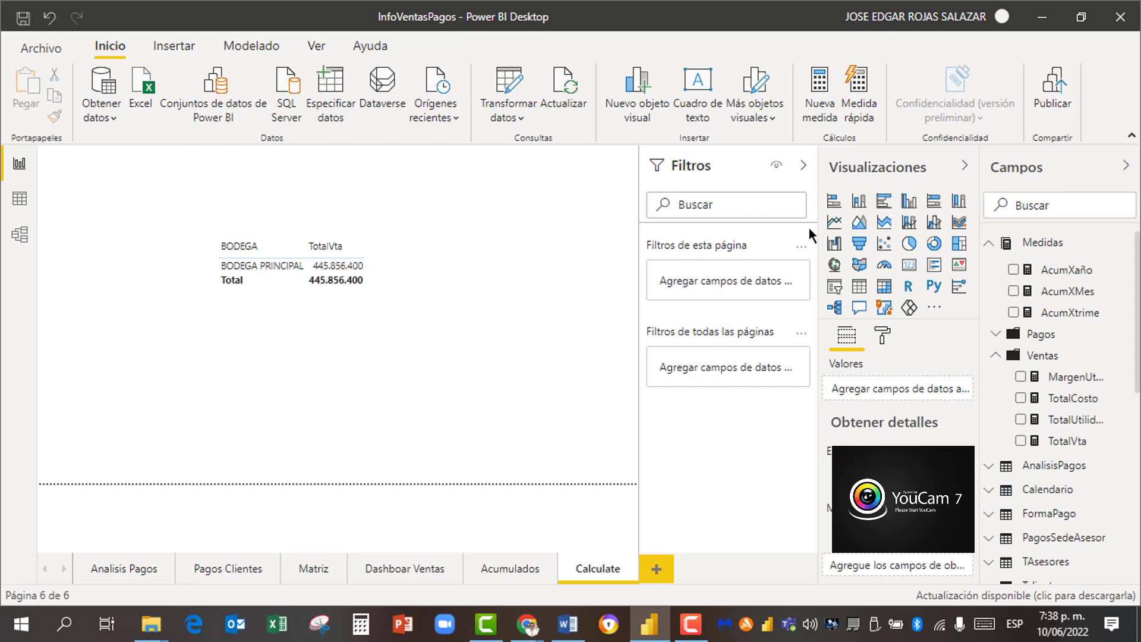
left_click(401, 277)
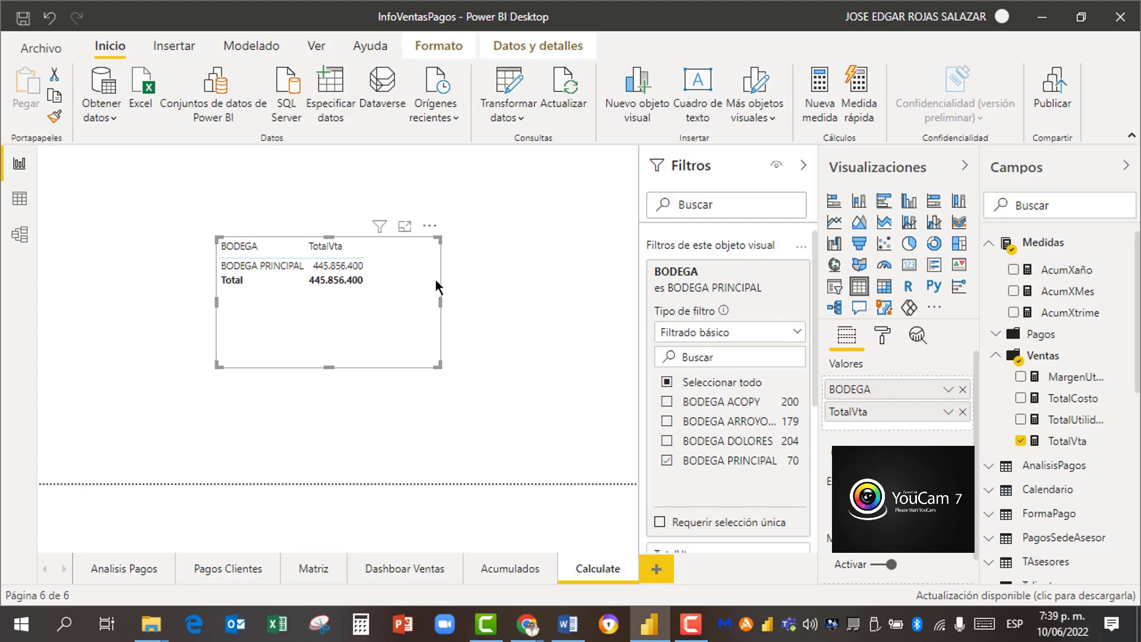
key("Delete")
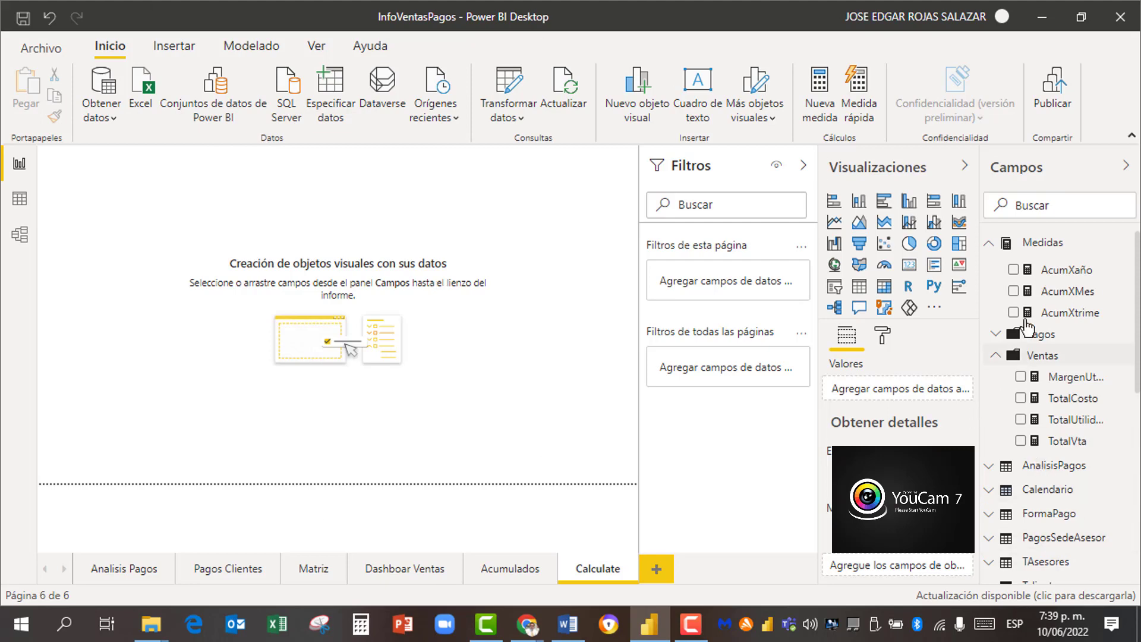
Step: Create a new measure in the Medidas table and name it VtasBodegaPrincipal
left_click(1045, 245)
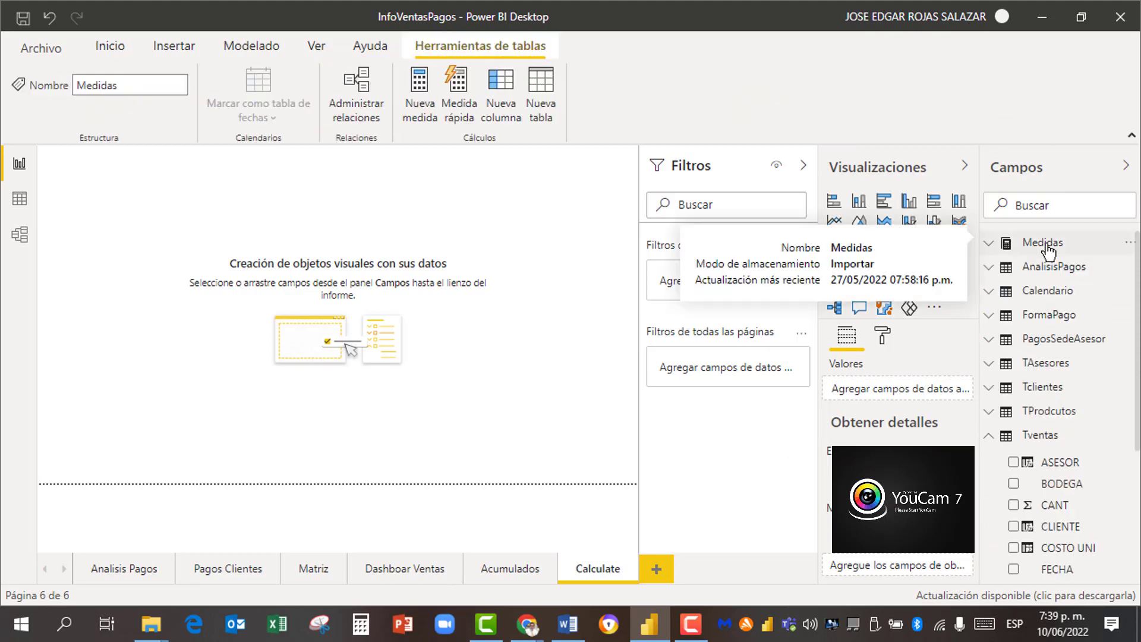
right_click(1048, 250)
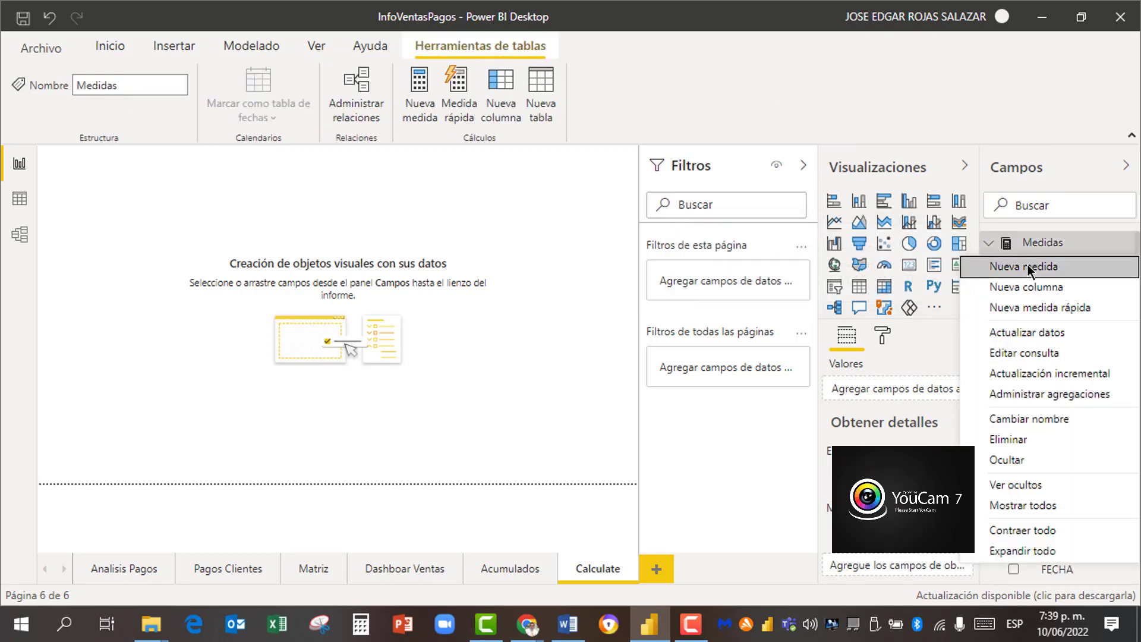
left_click(1028, 265)
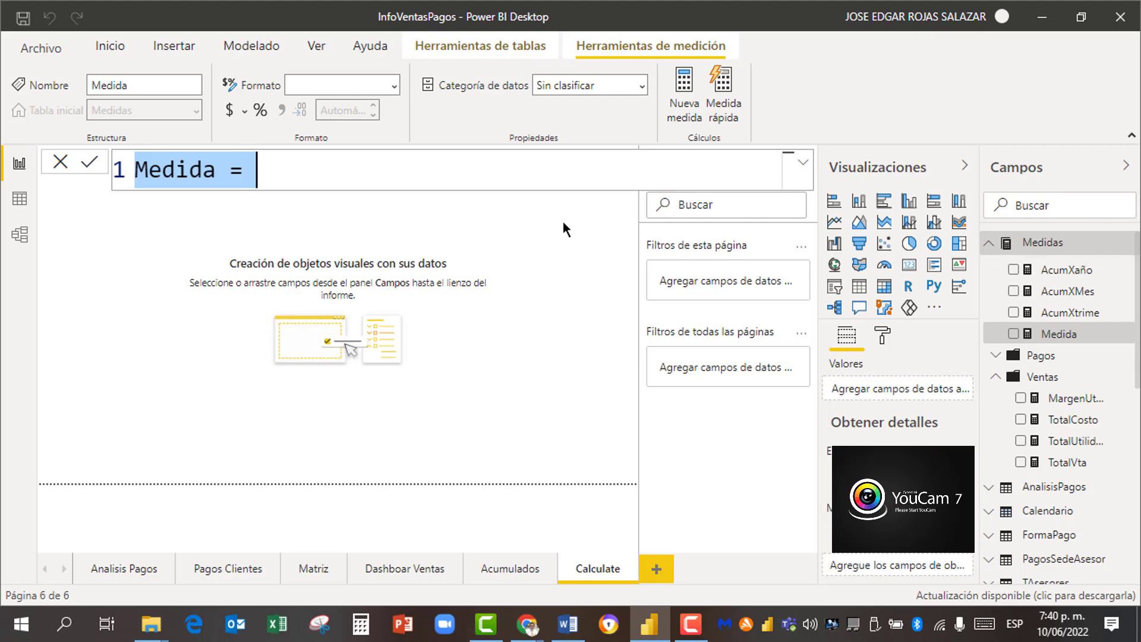
type("Vta")
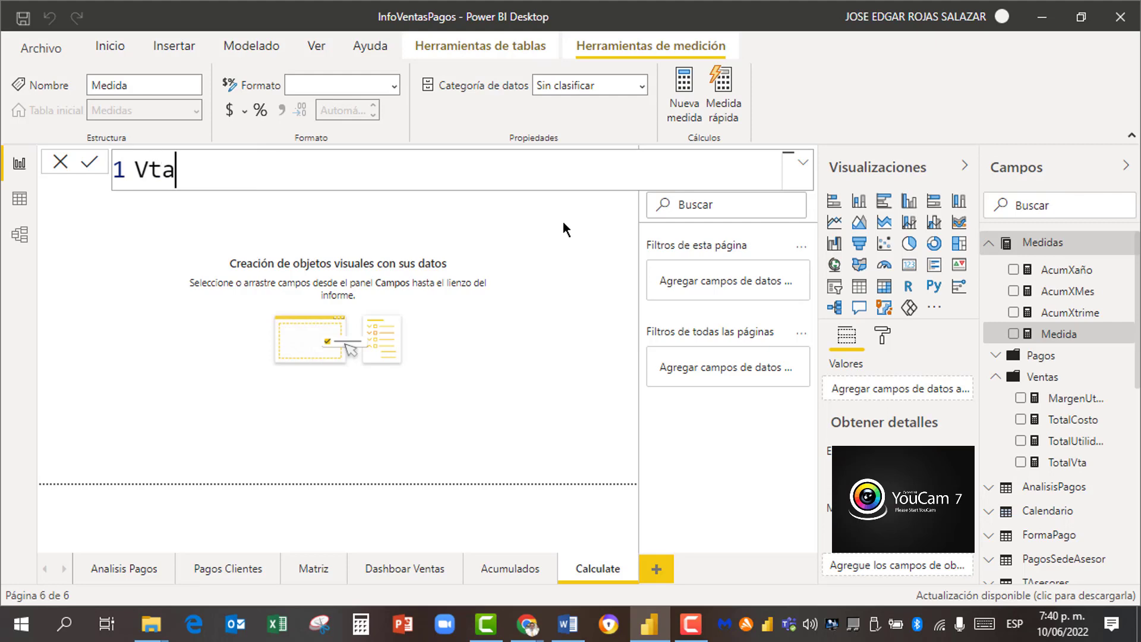
type("sBoedg")
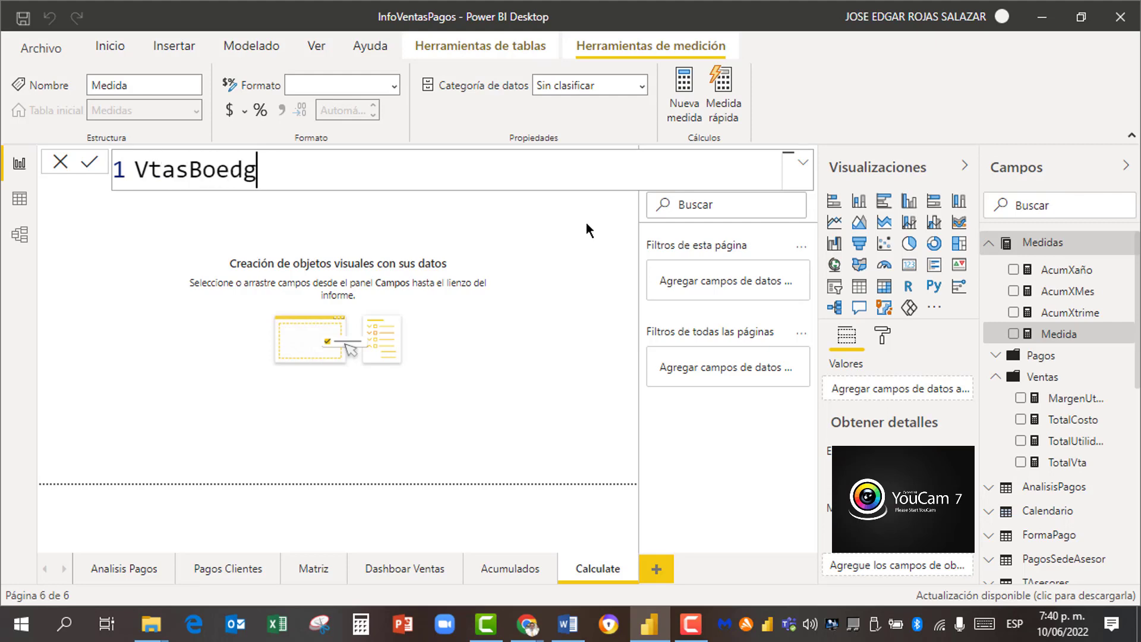
key("BackSpace")
key("BackSpace")
key("BackSpace")
type("dedga")
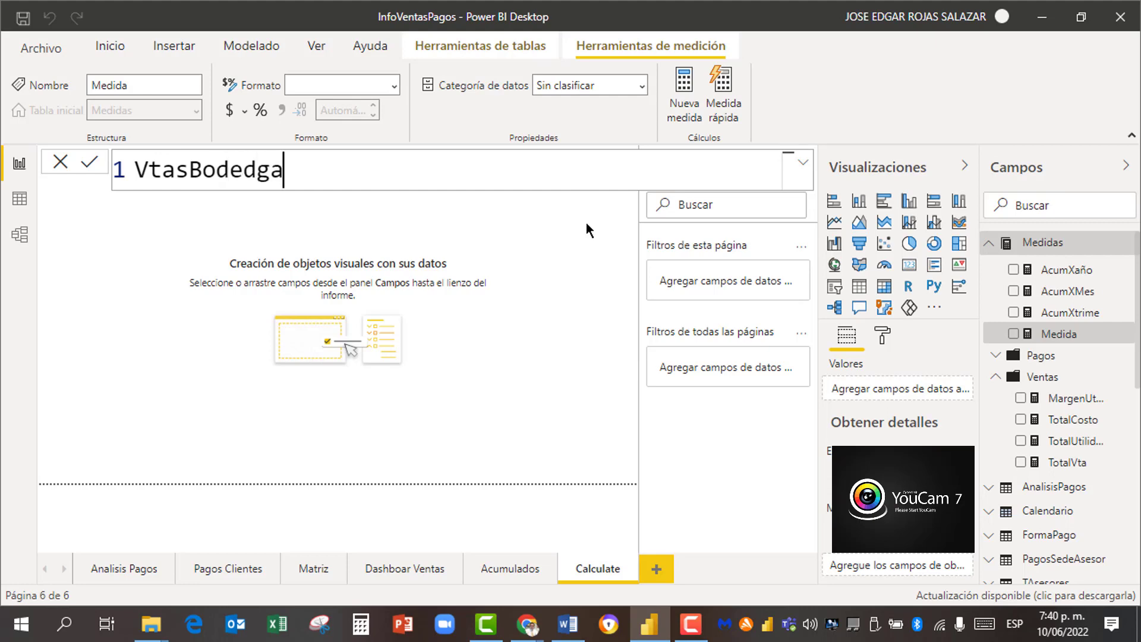
key("BackSpace")
key("BackSpace")
key("BackSpace")
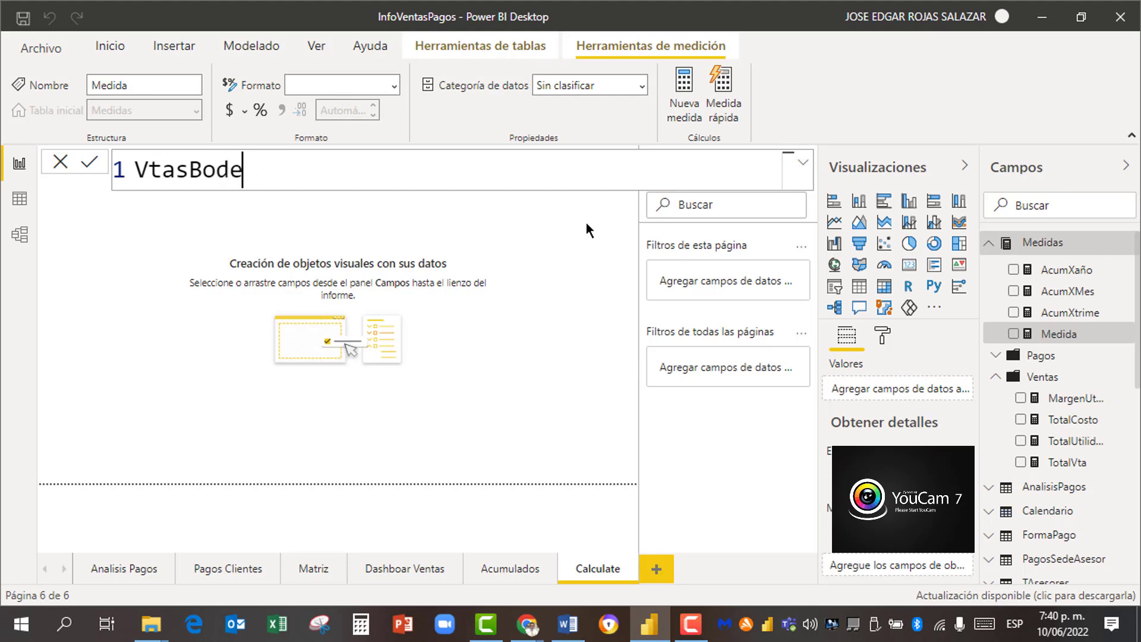
type("gaPrinic")
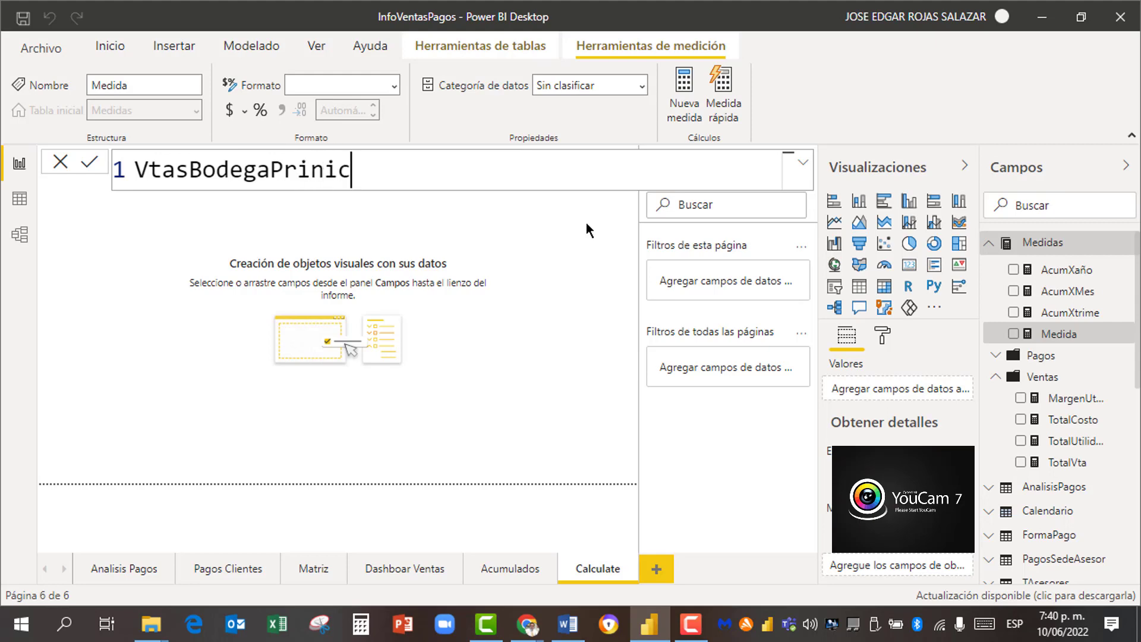
key("BackSpace")
key("BackSpace")
type("cipal")
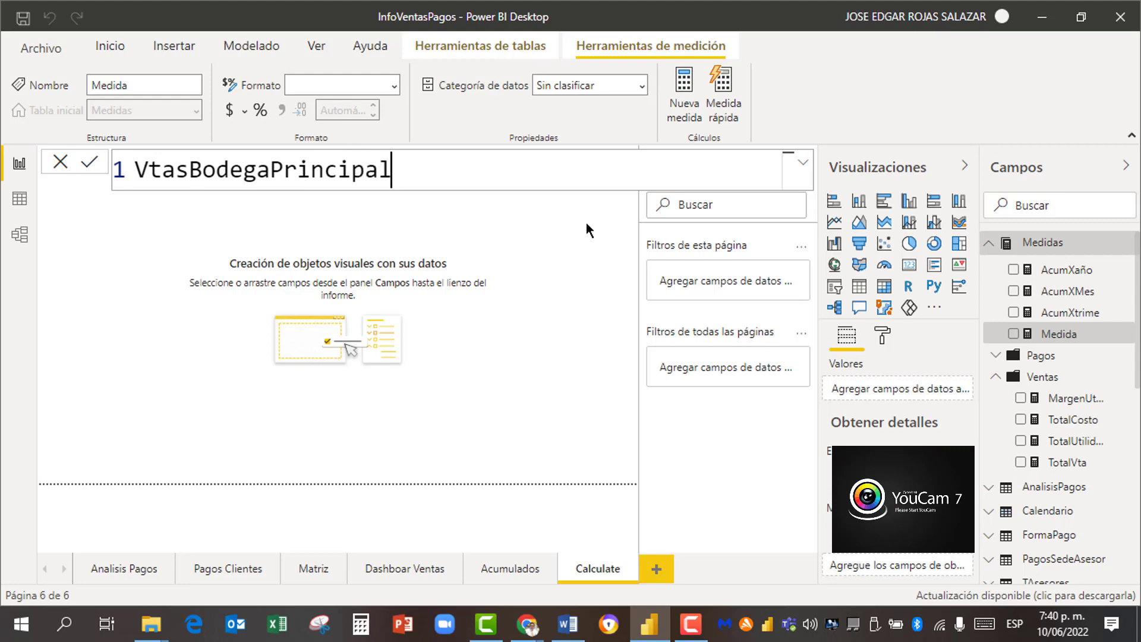
Step: Start the measure's formula with CALCULATE, using [TotalVta] as its expression
type("=")
type("cal")
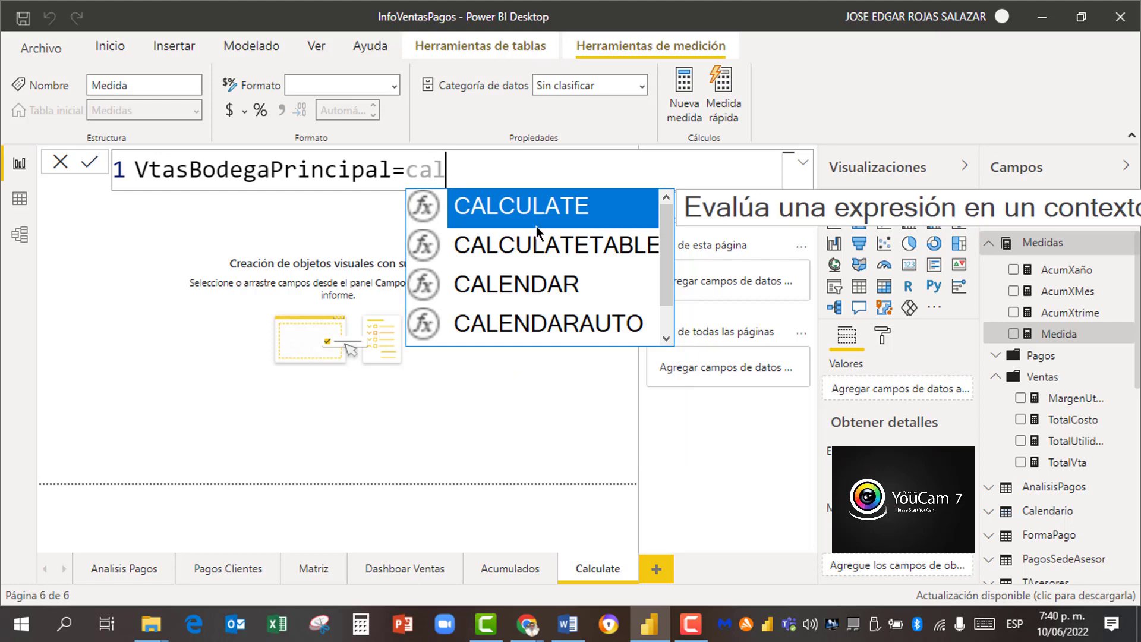
left_click(553, 210)
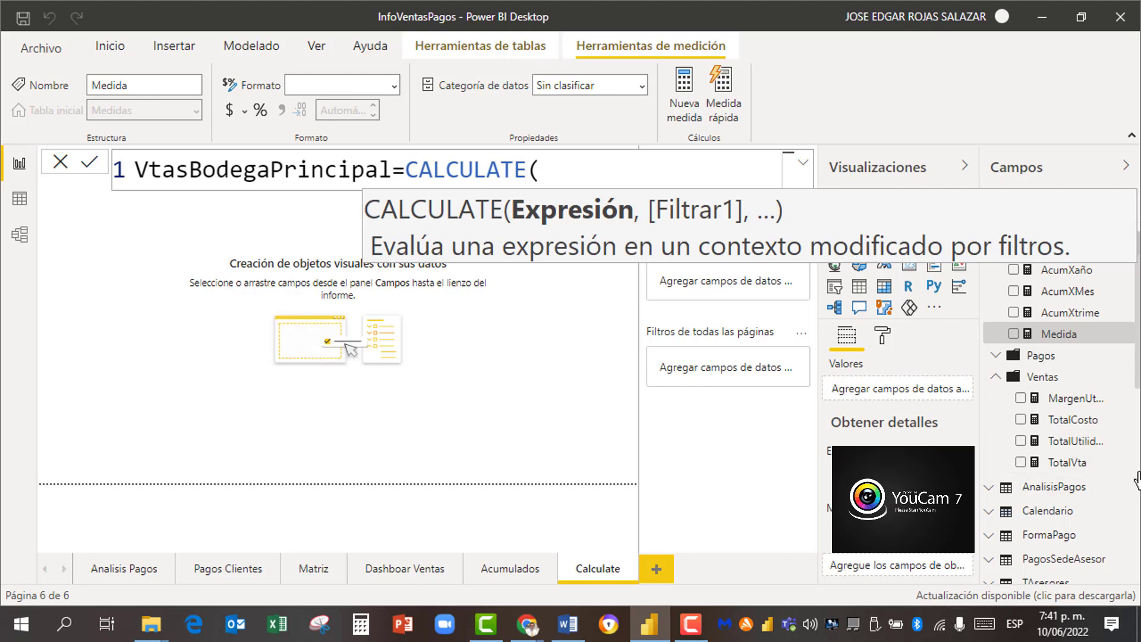
type("[")
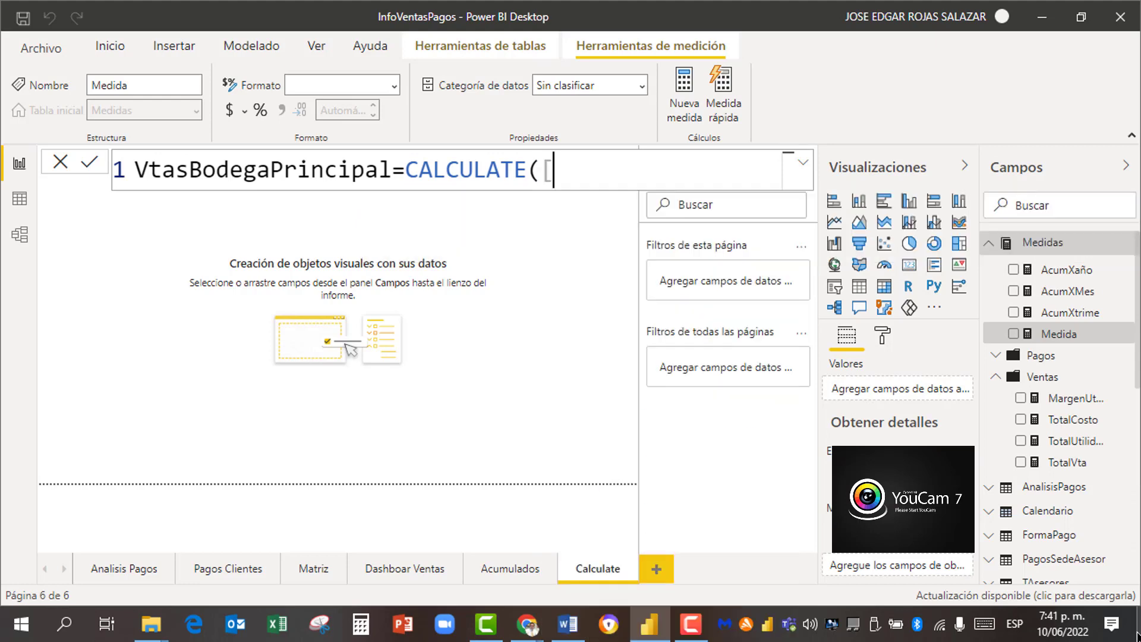
type("tot")
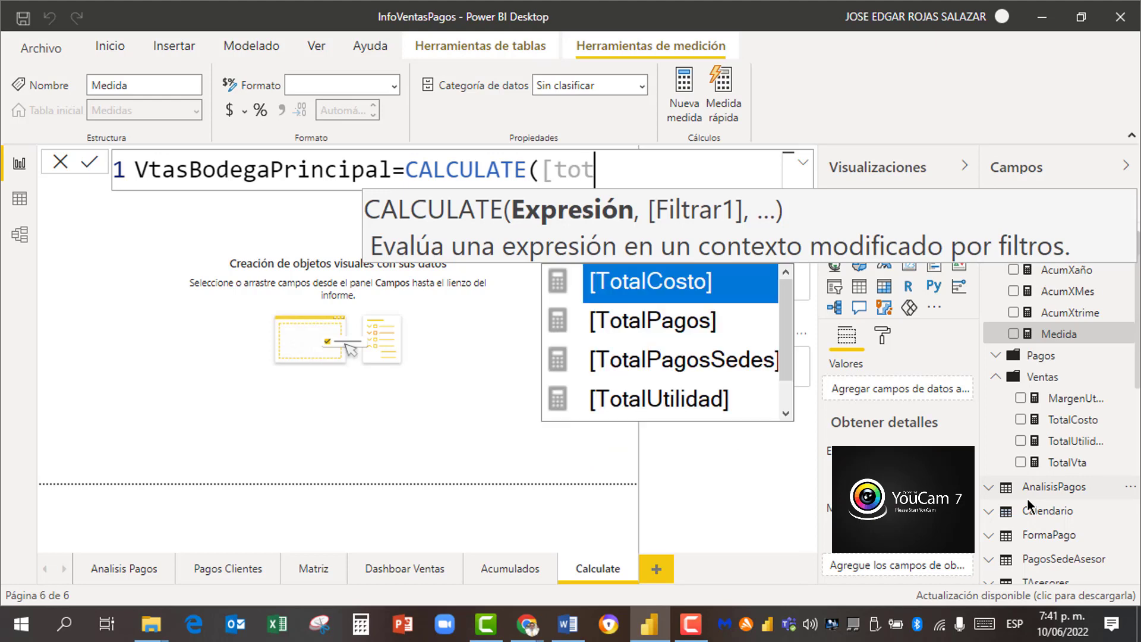
type("alv")
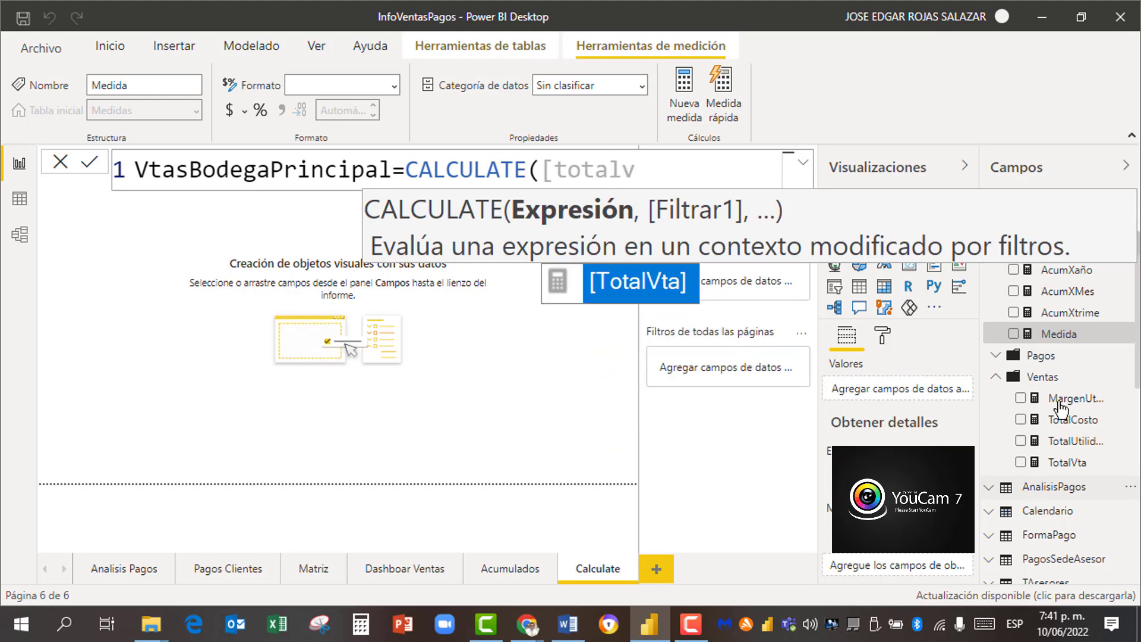
left_click(674, 288)
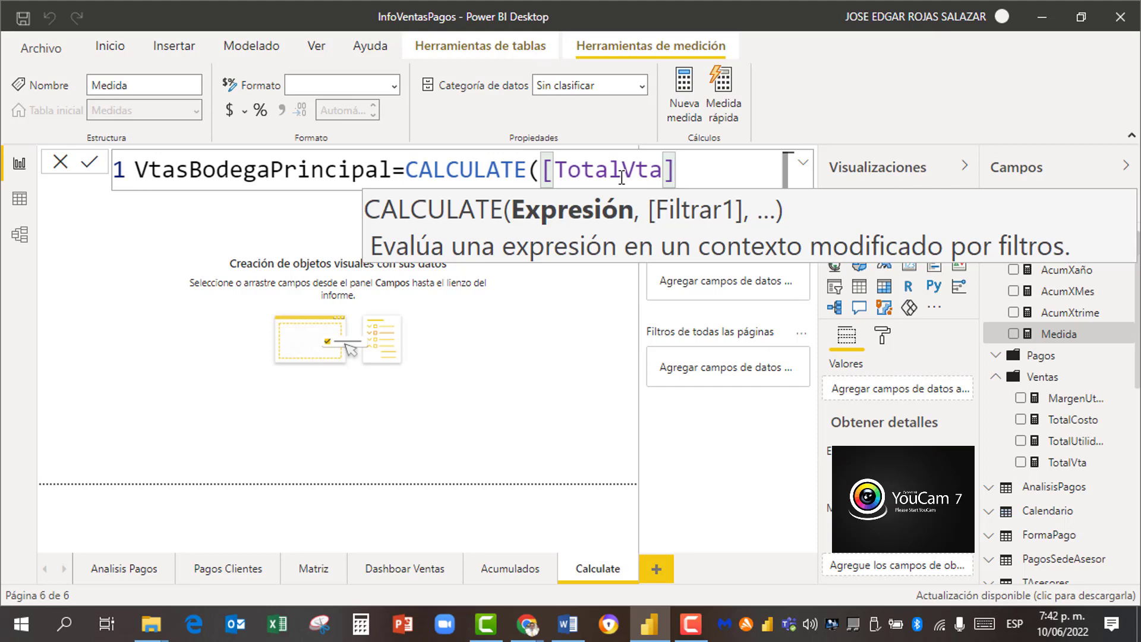
Step: Add the filter Tventas[BODEGA]="bodega principal to the CALCULATE formula, close the parenthesis and commit the measure
type(",")
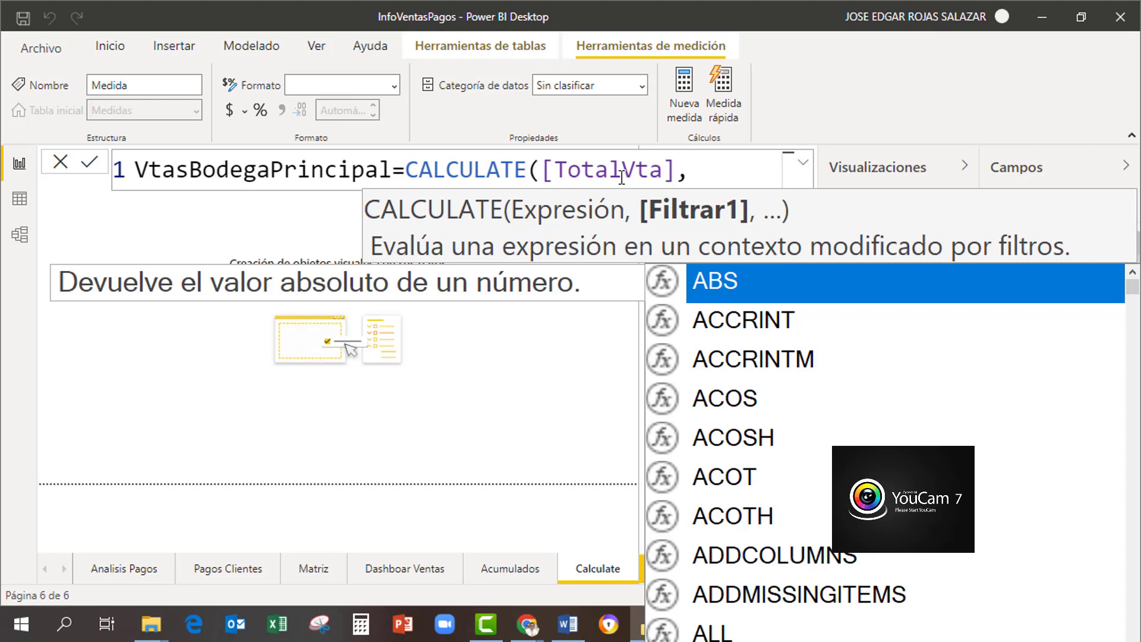
type("tve")
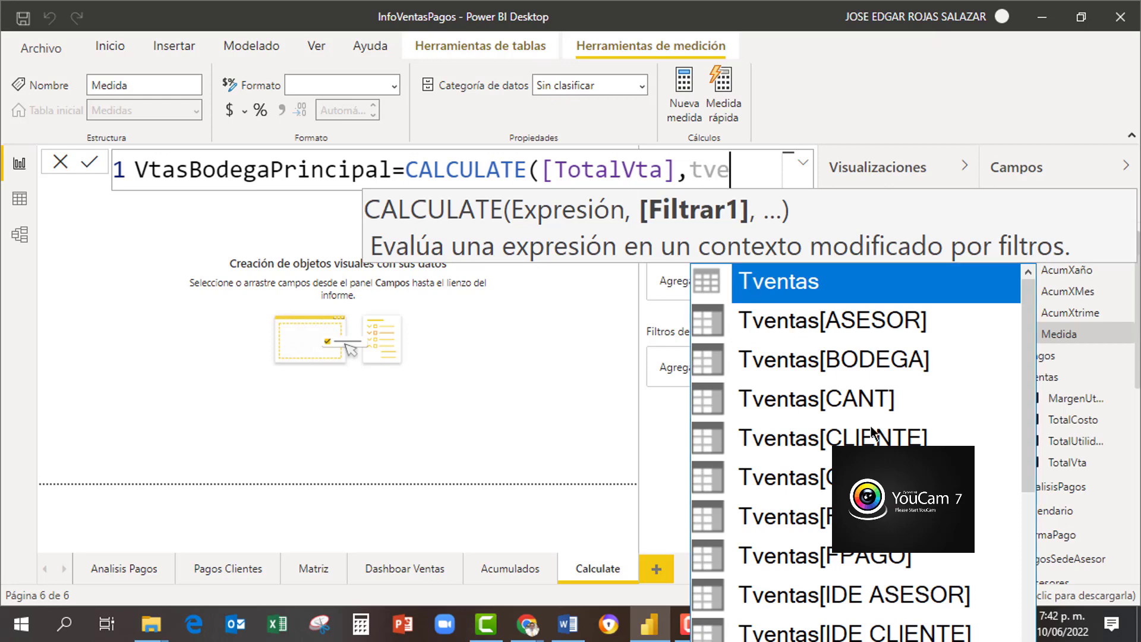
key("Tab")
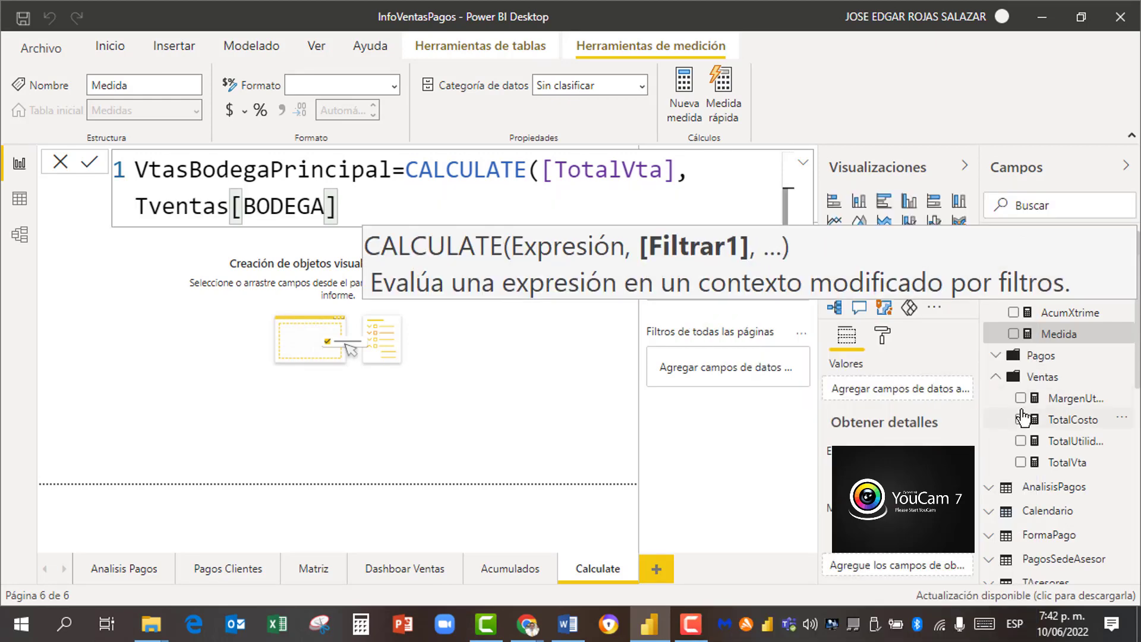
type("=")
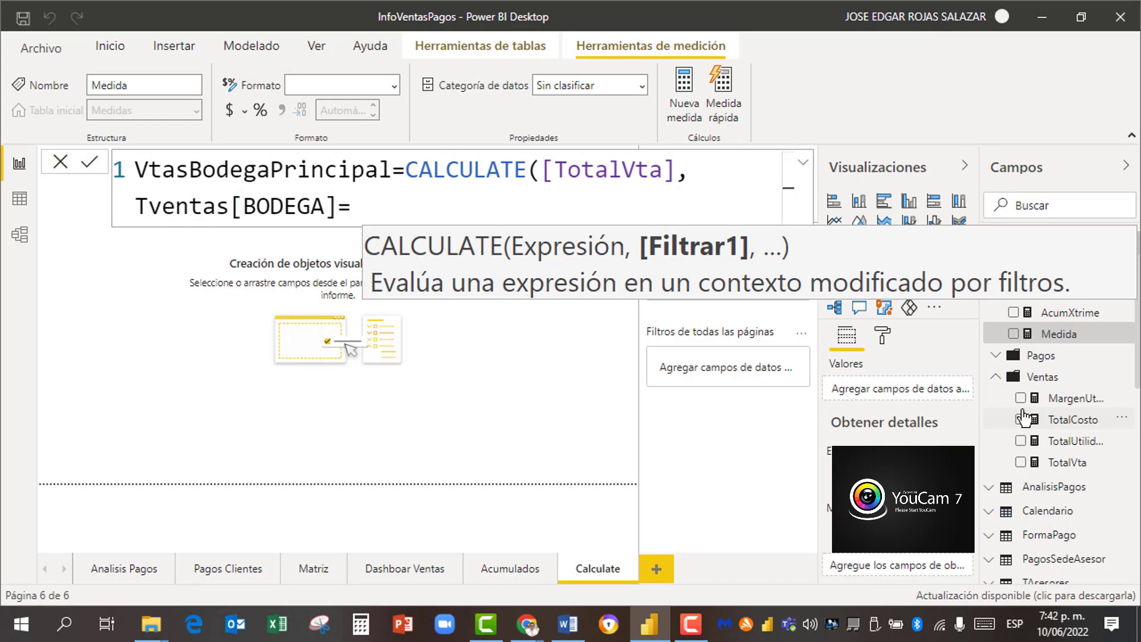
type("\"")
type("bodega")
type(" prin")
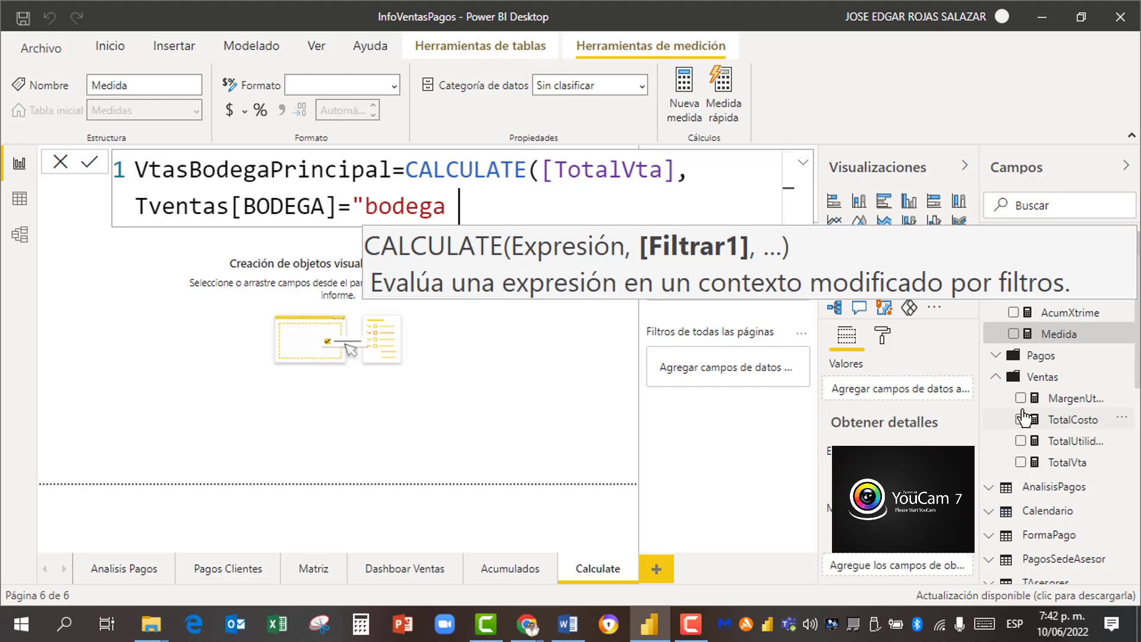
type("ci")
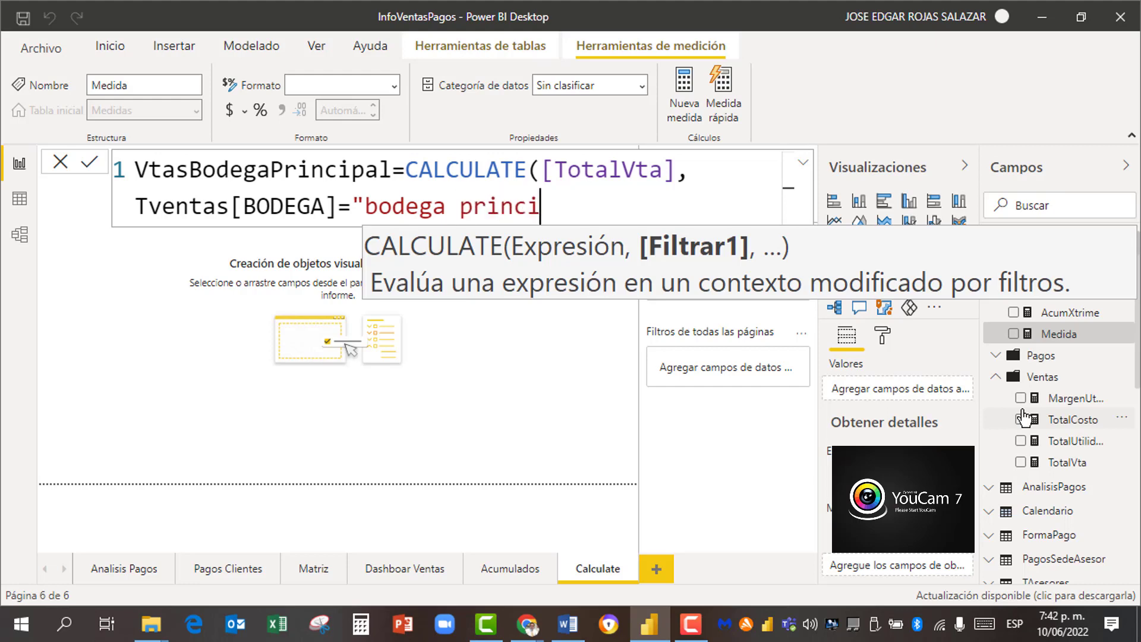
type("pal)")
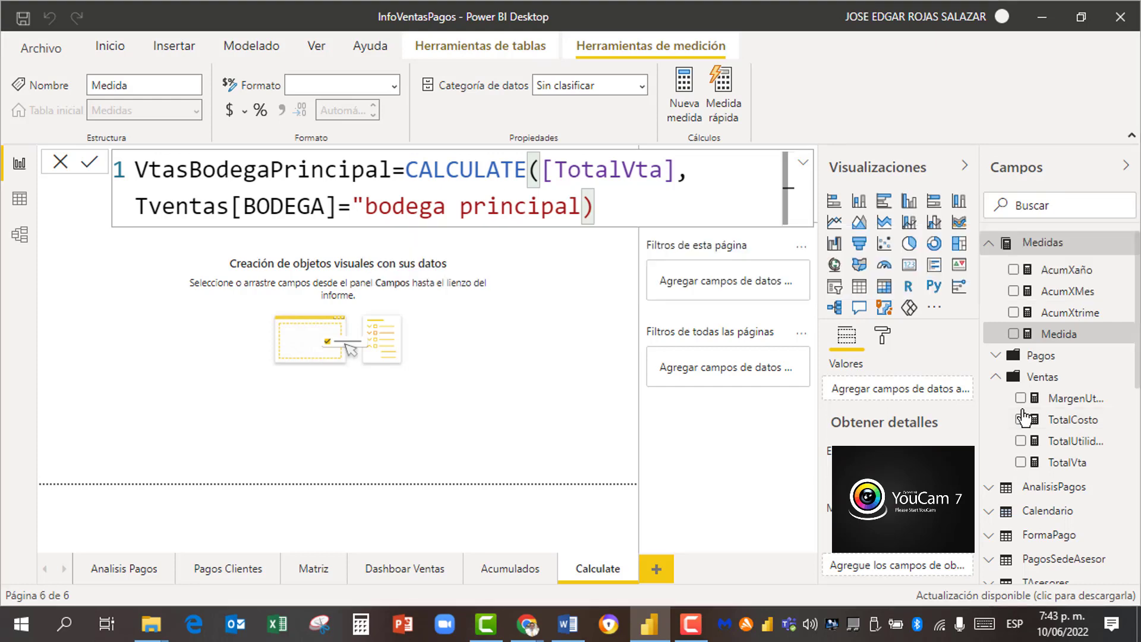
key("Return")
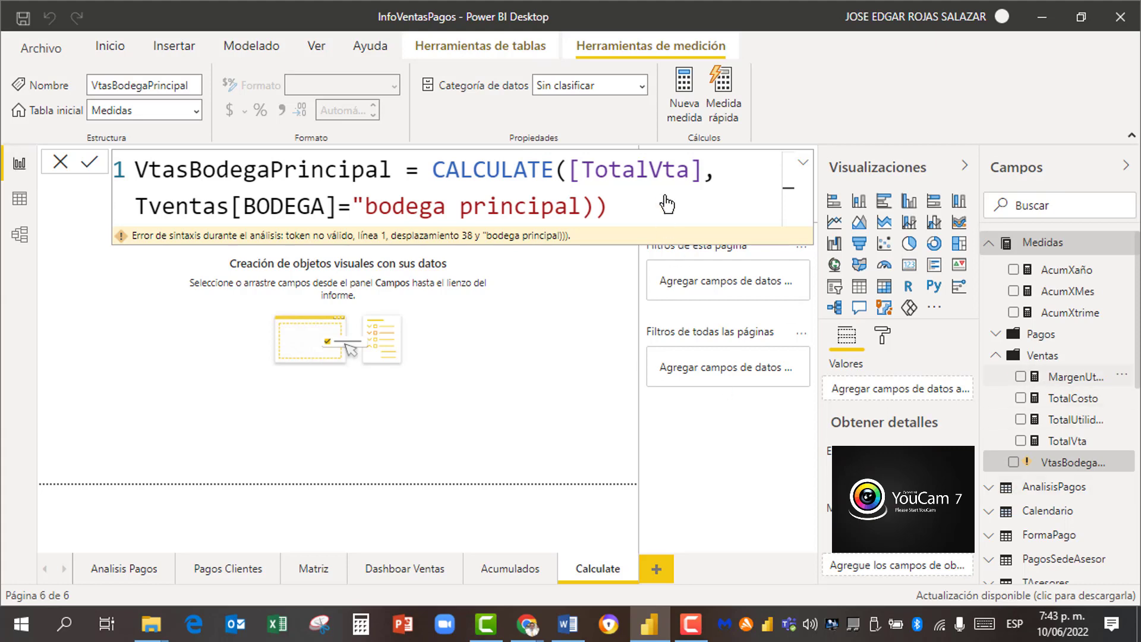
Step: Reopen the VtasBodegaPrincipal measure, add the missing closing quotation mark after bodega principal and commit the formula
left_click(1074, 376)
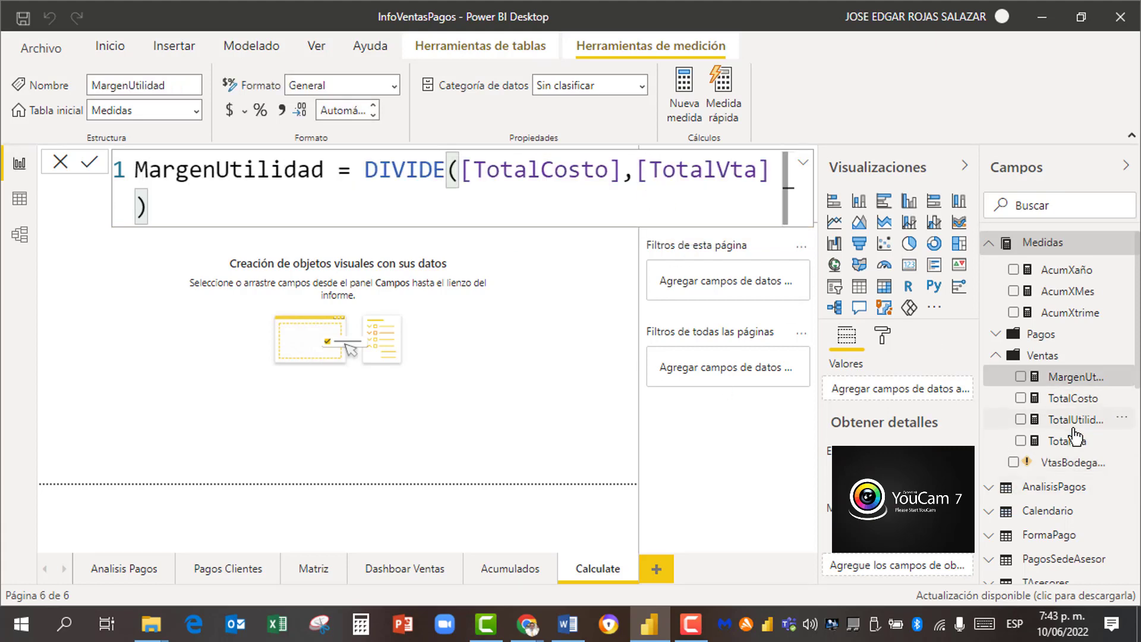
left_click(1055, 517)
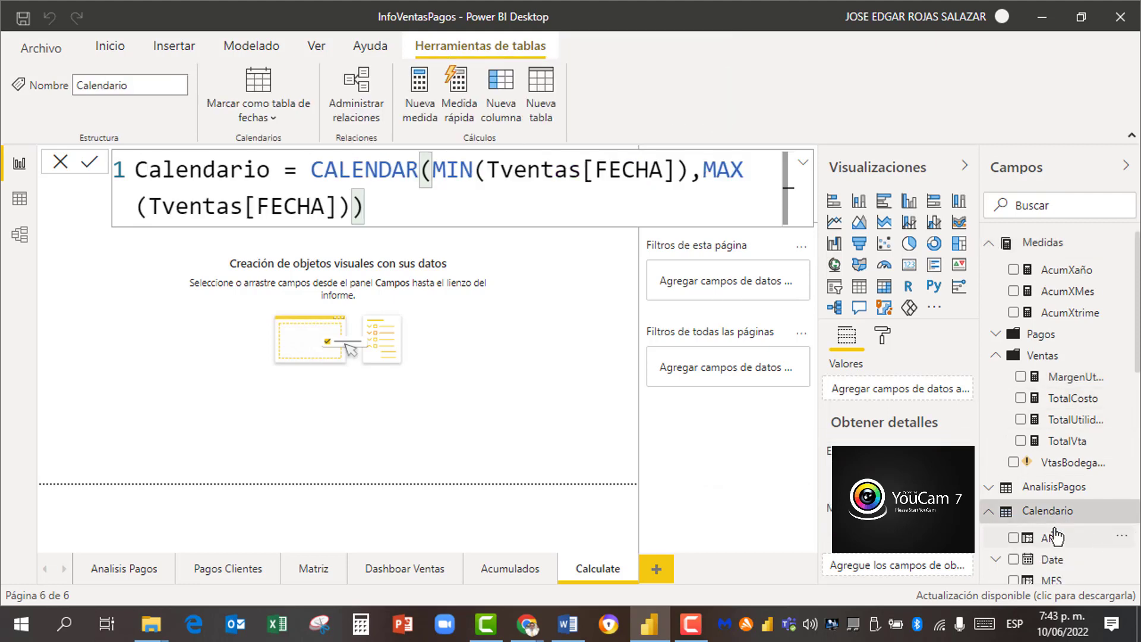
left_click(1068, 463)
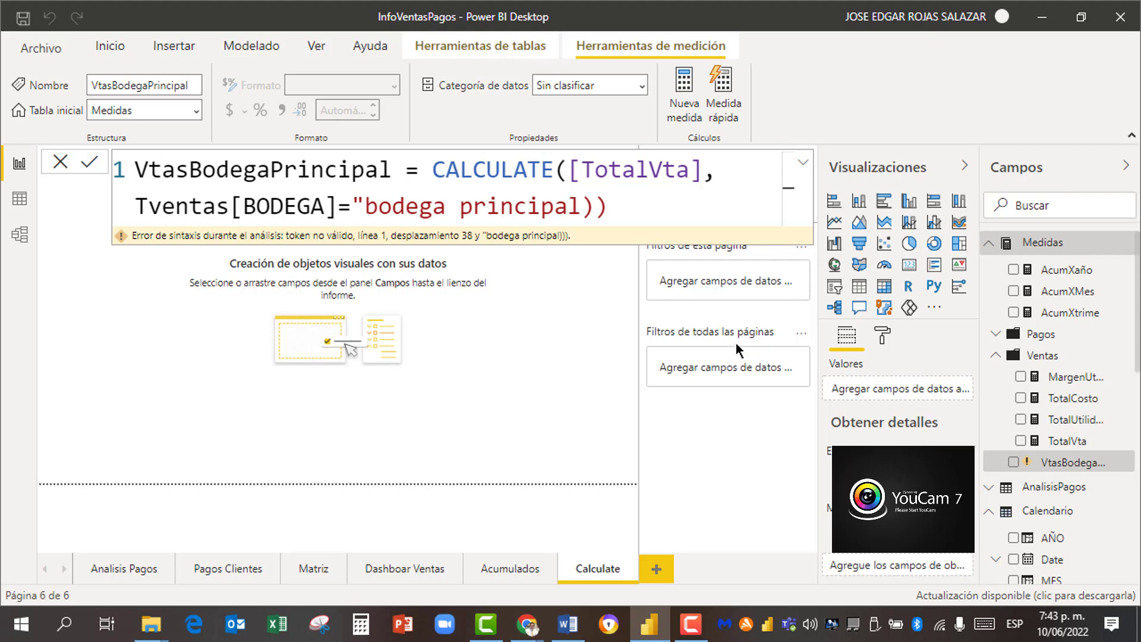
left_click(581, 207)
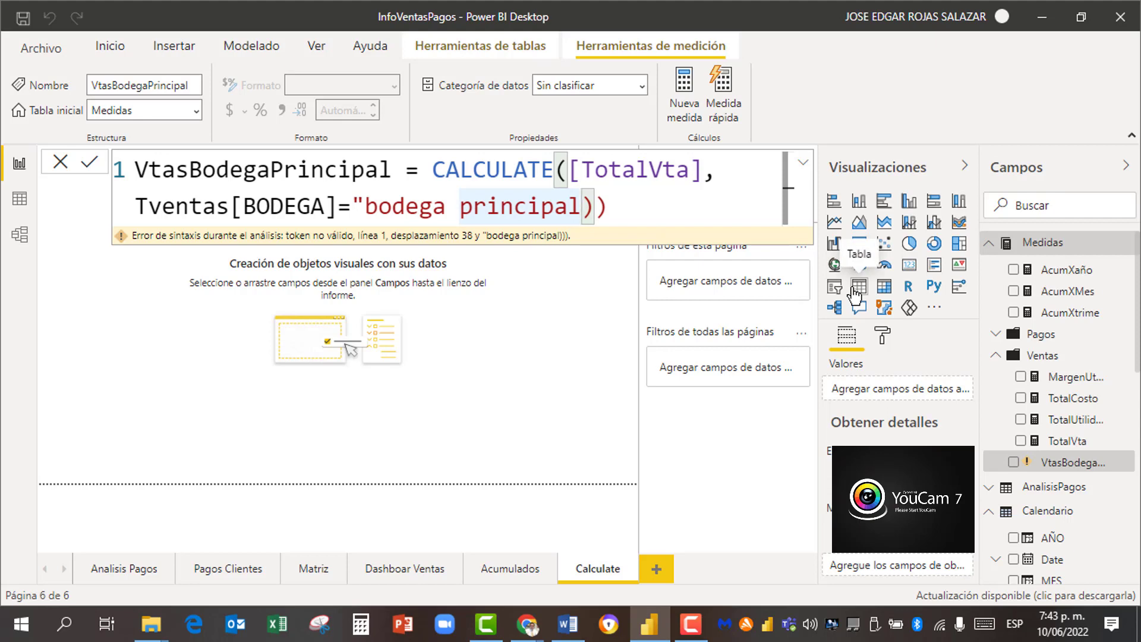
type("\"")
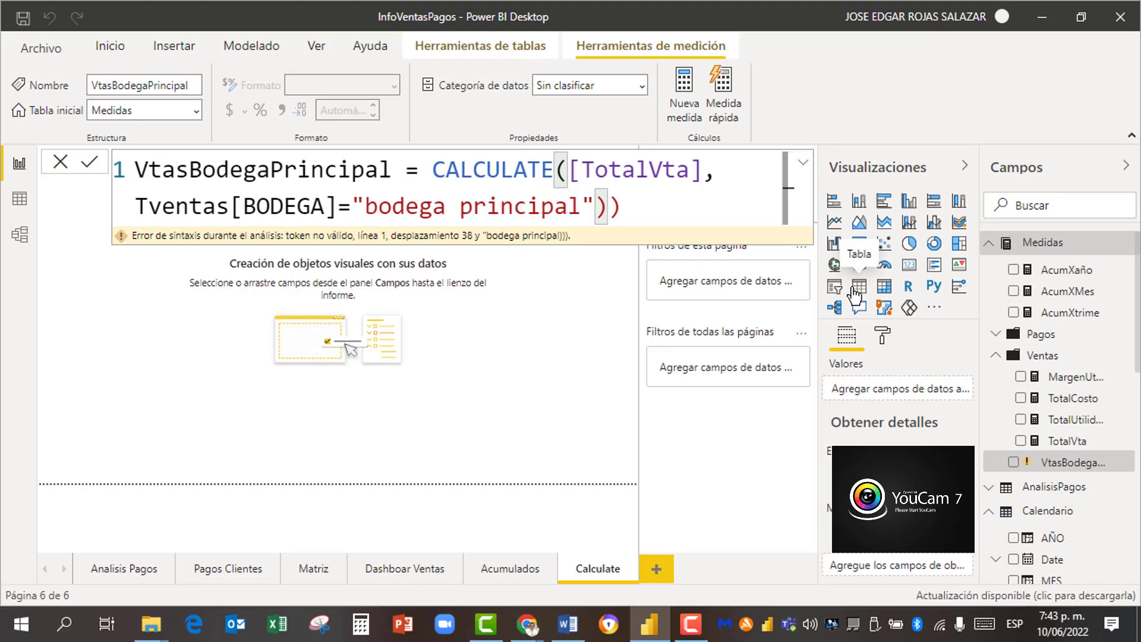
key("Return")
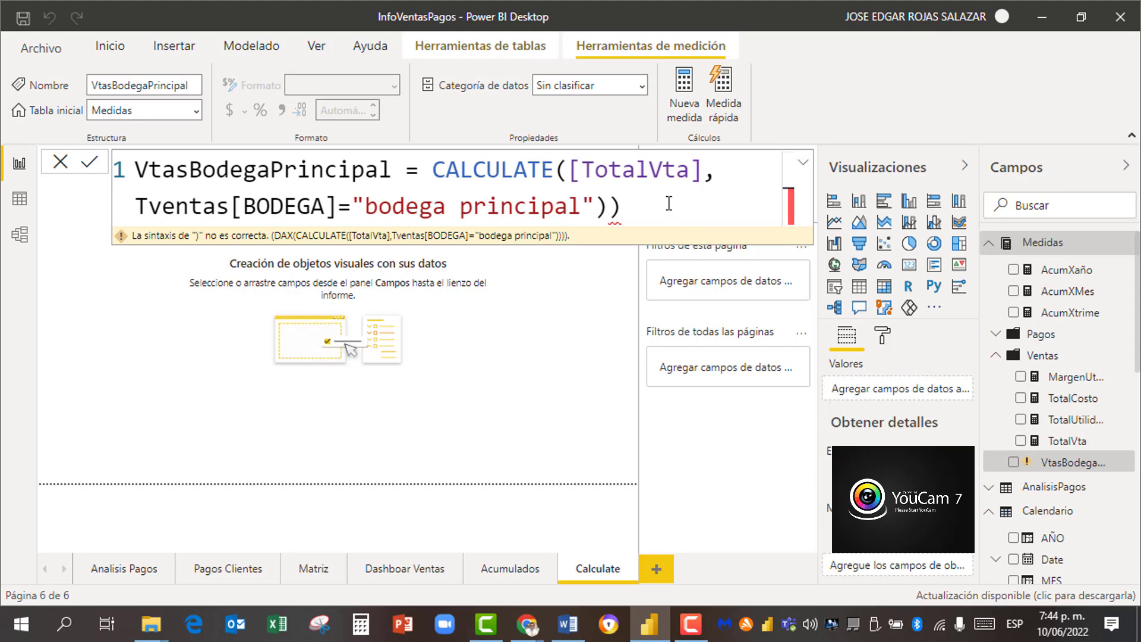
Step: Remove the extra closing parenthesis at the end of the VtasBodegaPrincipal formula and commit the measure
left_click(624, 218)
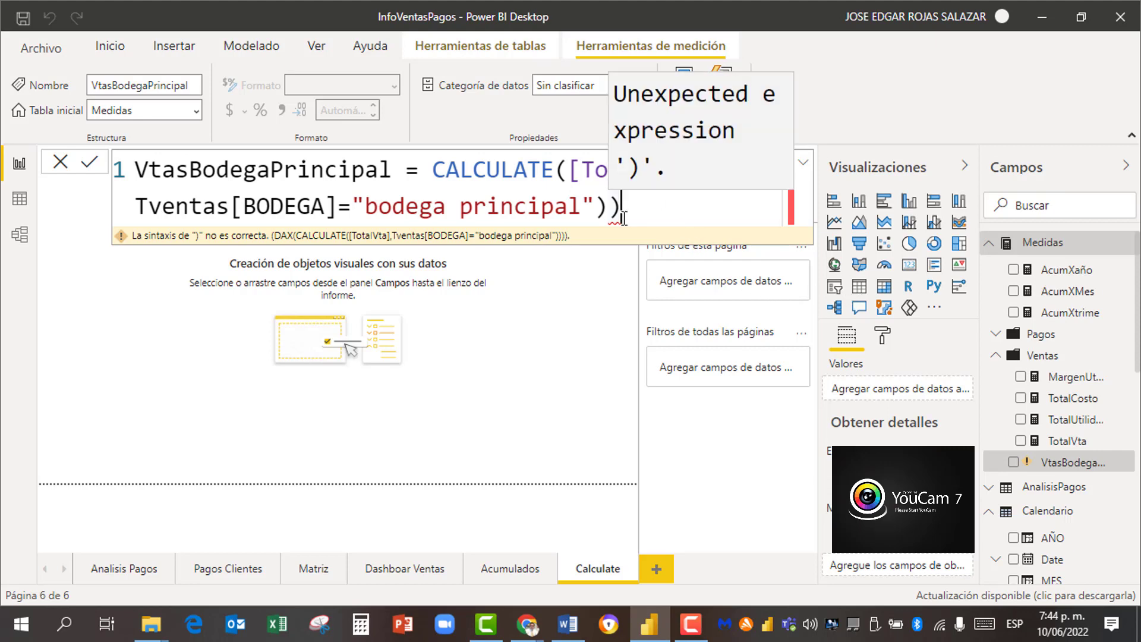
key("BackSpace")
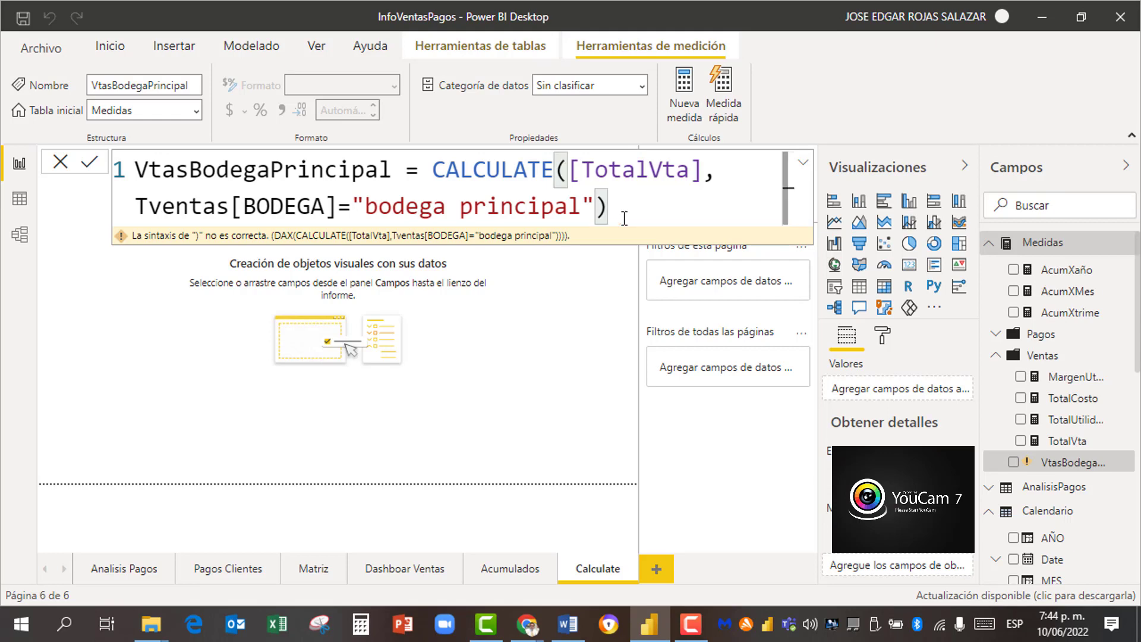
key("Return")
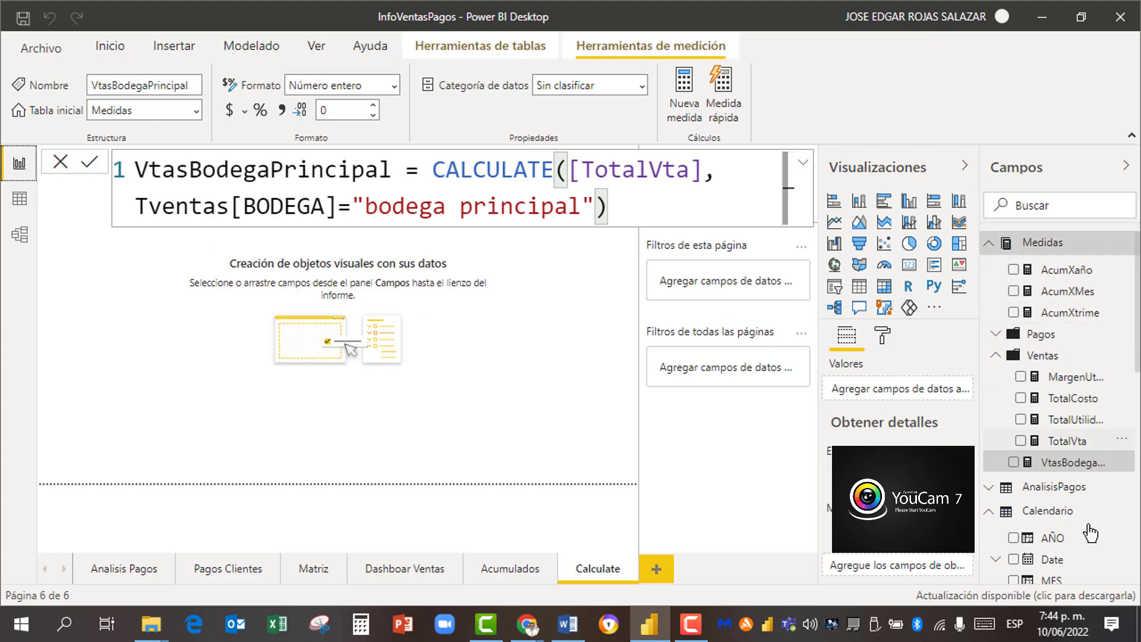
left_click(1062, 512)
scroll(1093, 534, "down", 4)
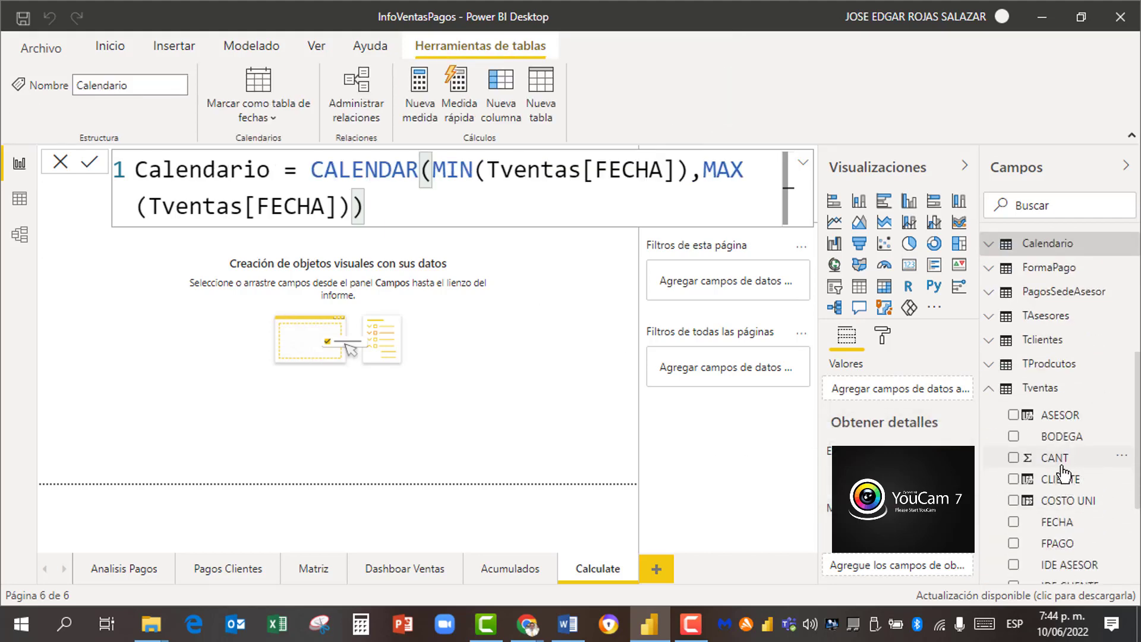
left_click(1060, 463)
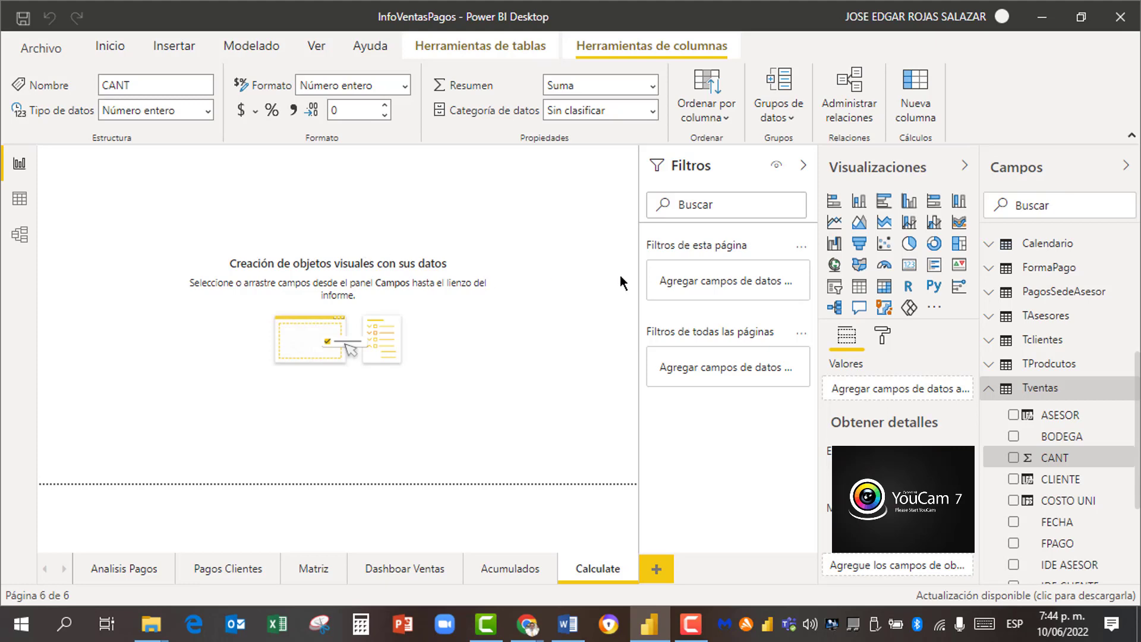
Step: Insert a decomposition tree visual on the Calculate page, move it toward the middle of the canvas and enlarge it
left_click(542, 448)
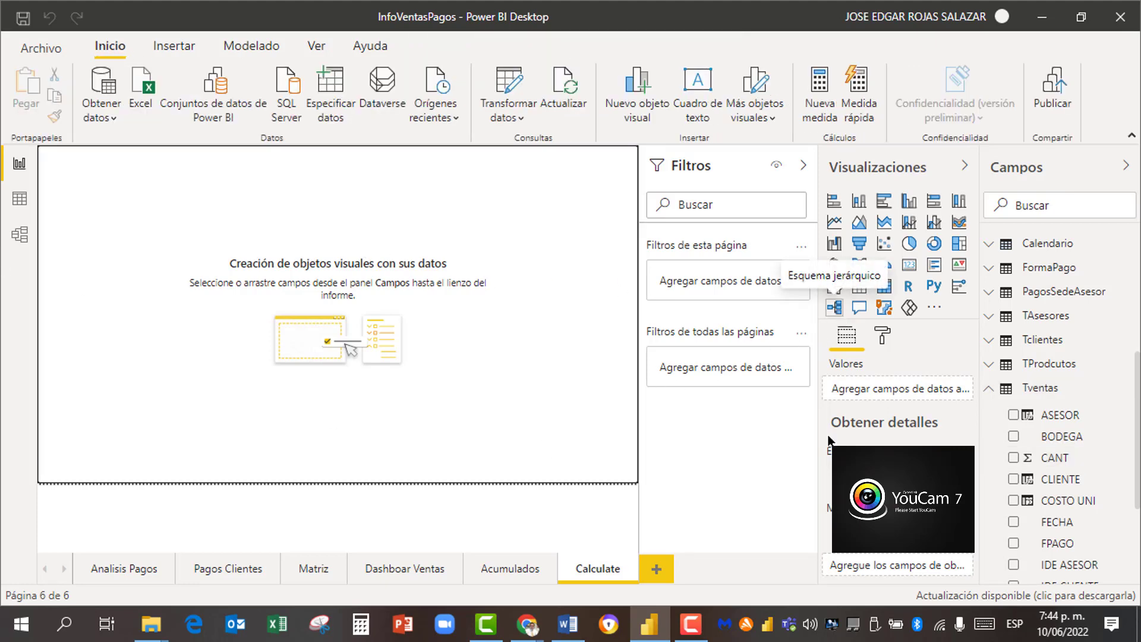
left_click(834, 308)
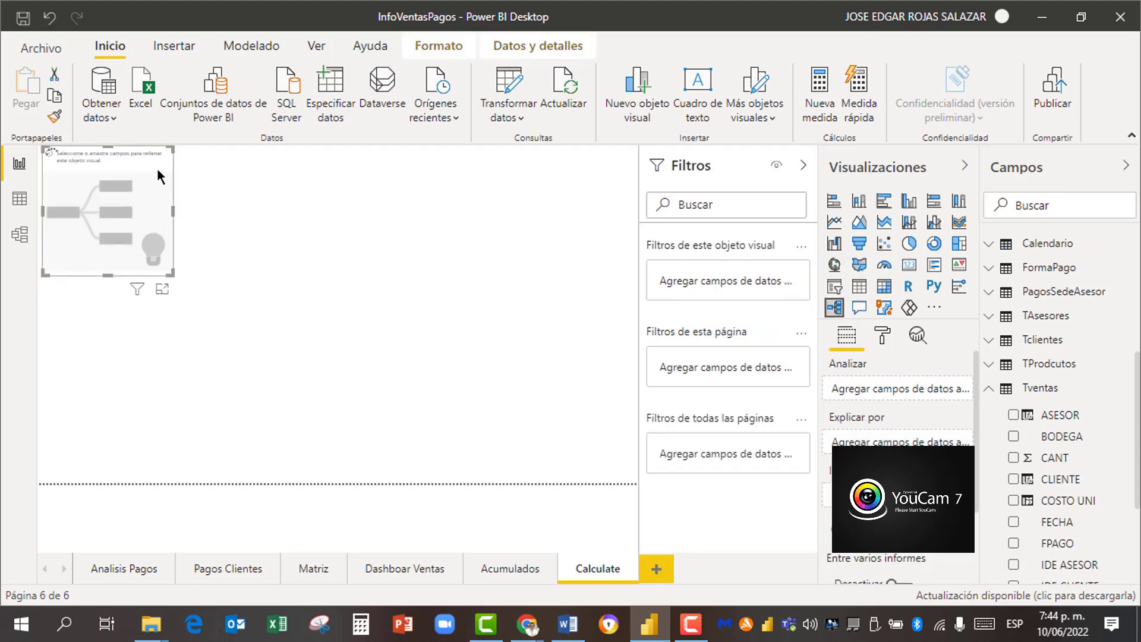
left_click_drag(168, 192, 317, 260)
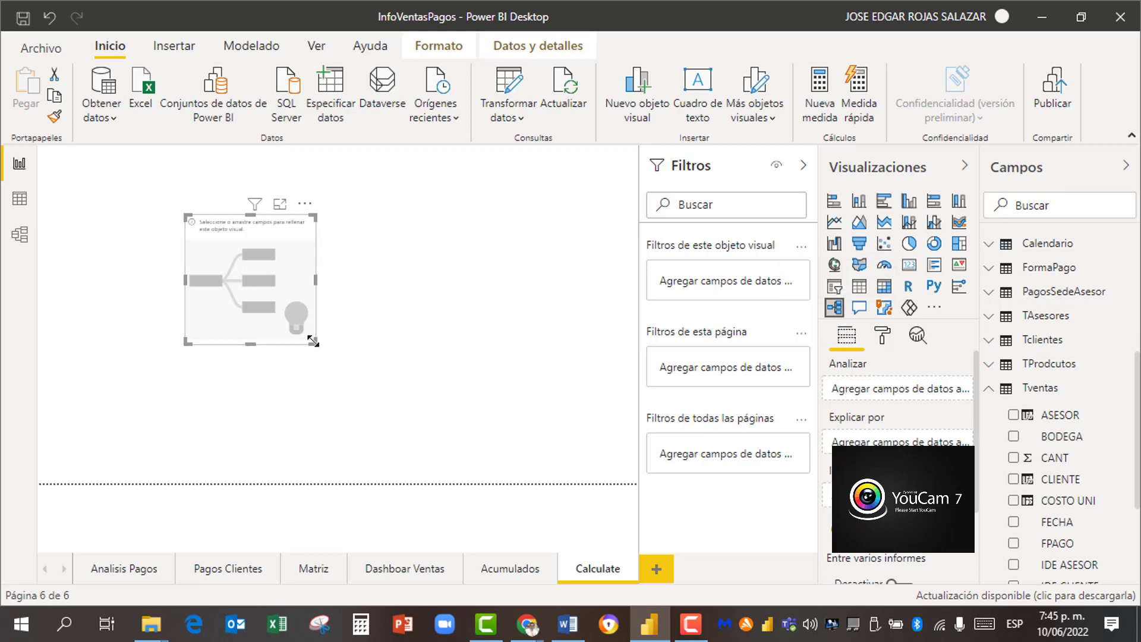
left_click_drag(315, 342, 442, 444)
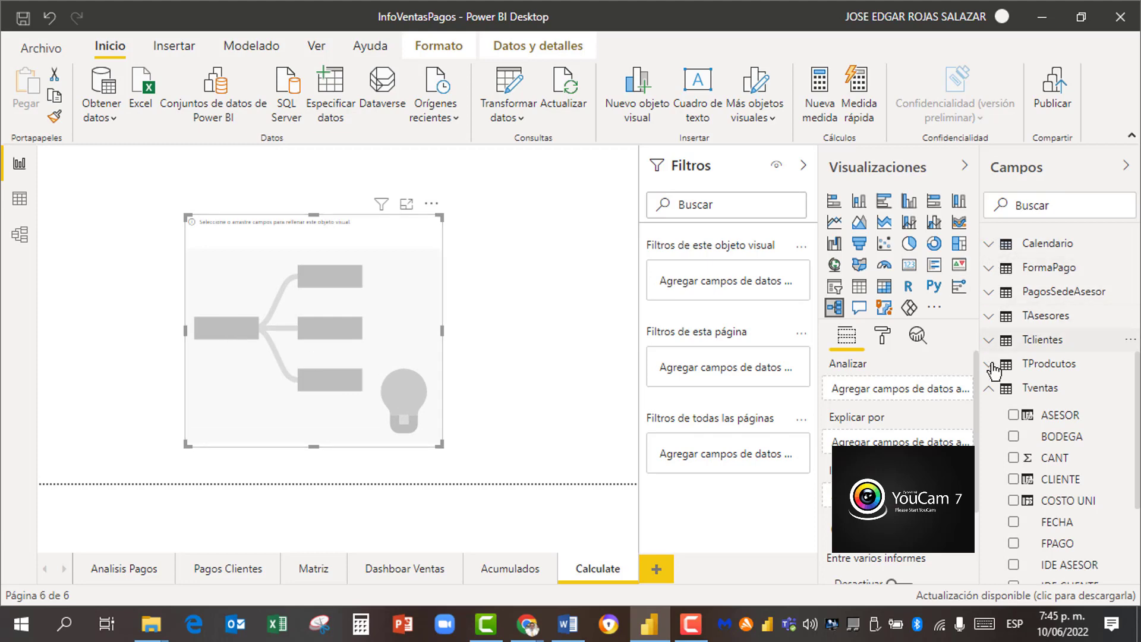
Step: Collapse the Tventas table and the Ventas folder, and add the VtasBodegaPrincipal measure to the decomposition tree as the analyzed value
left_click(990, 392)
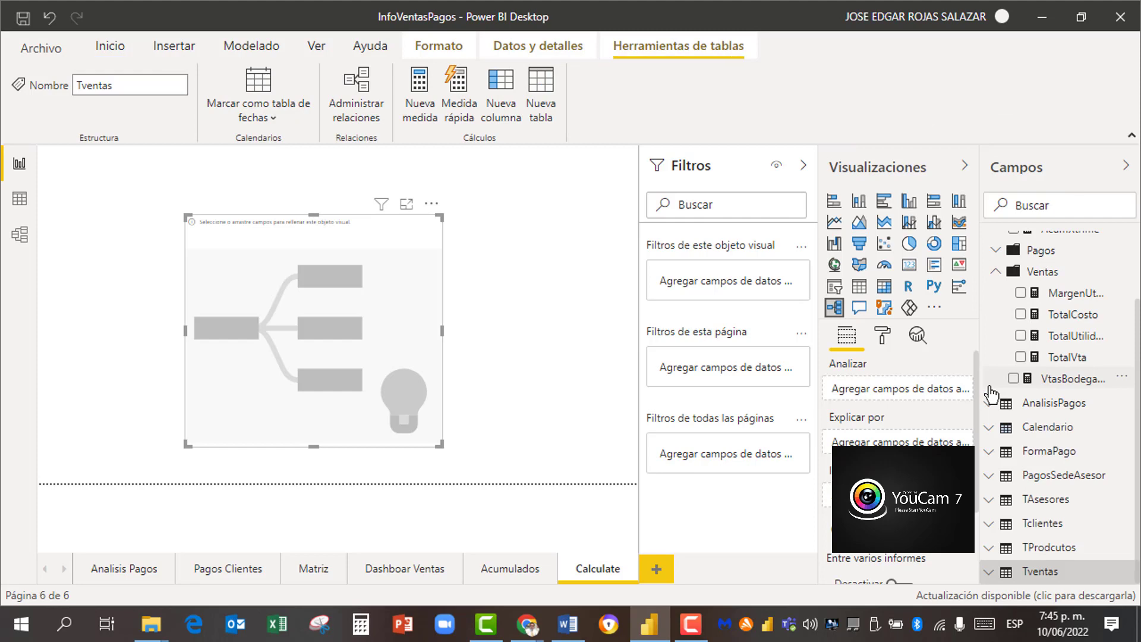
left_click(996, 272)
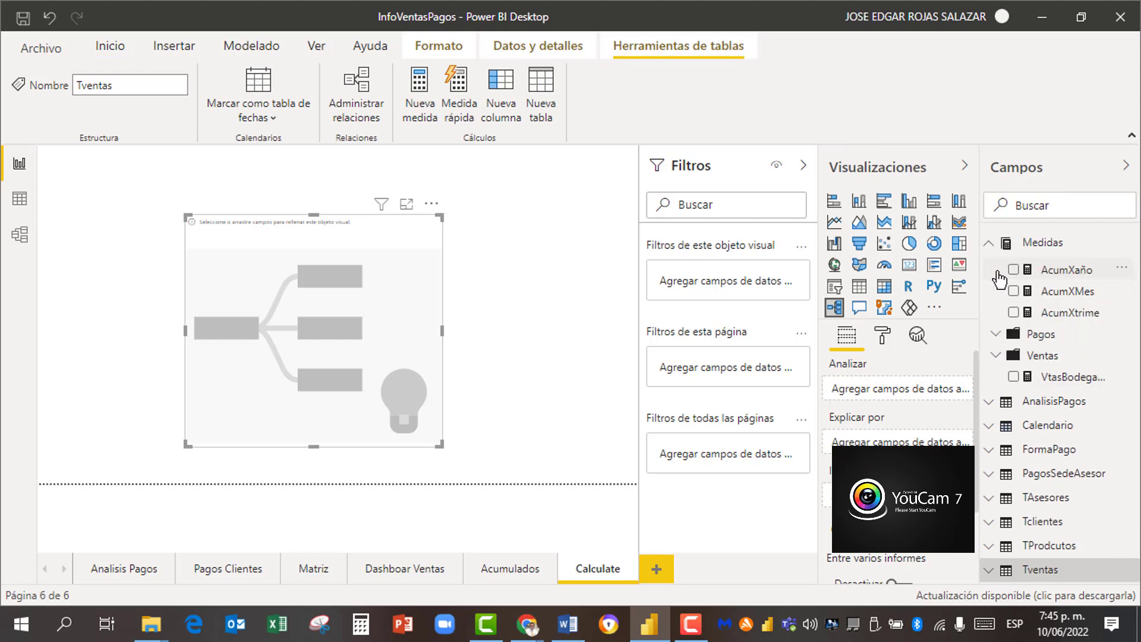
left_click(989, 244)
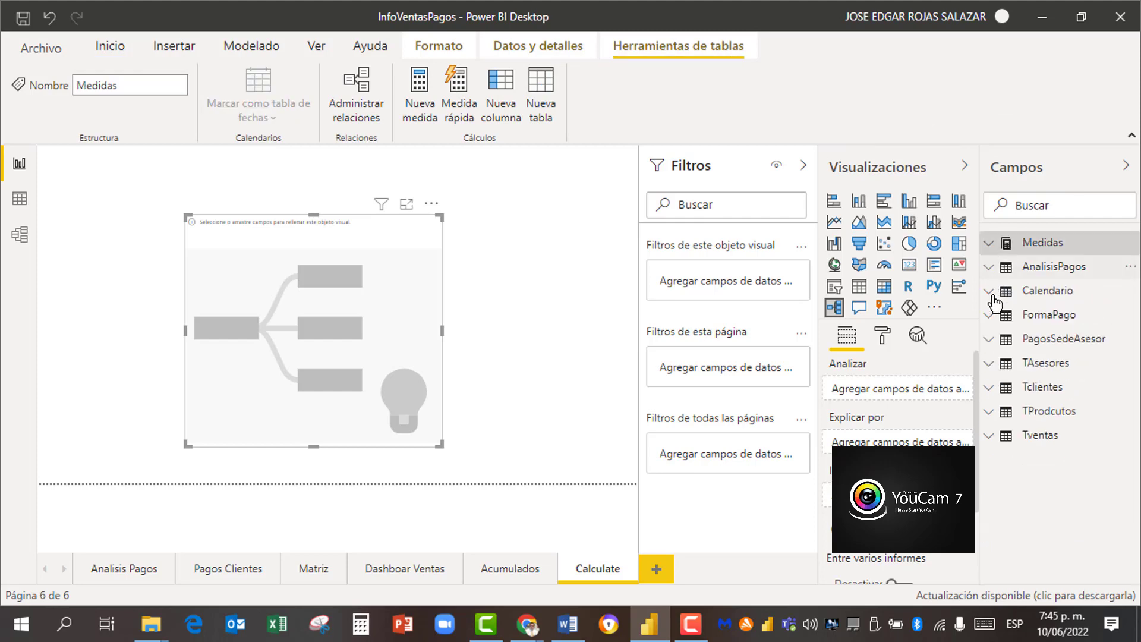
left_click(990, 250)
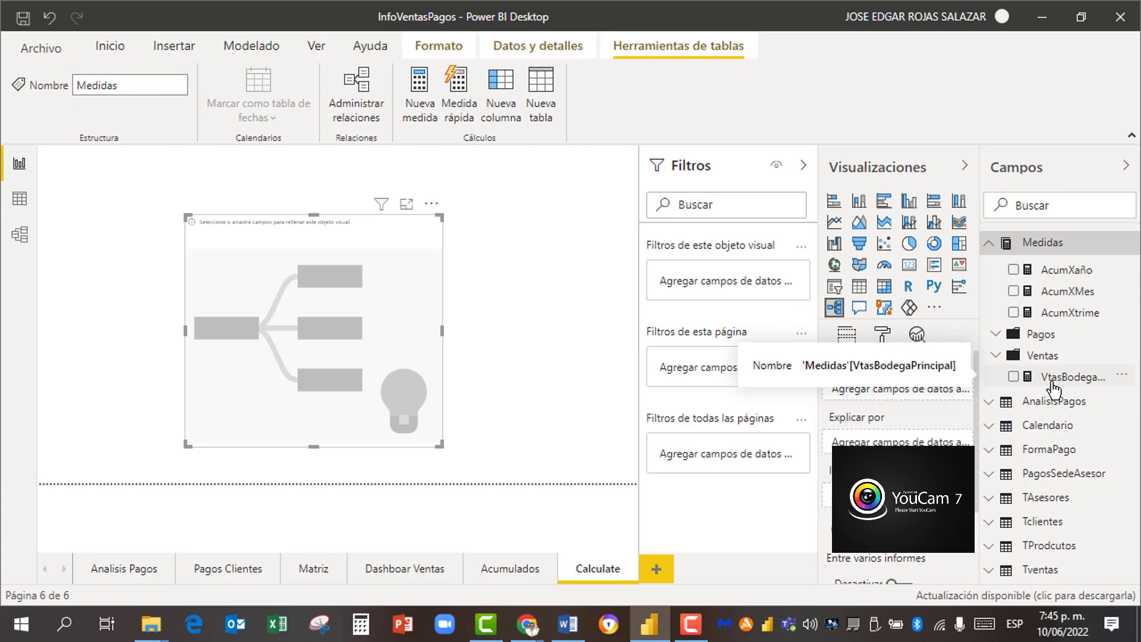
left_click(1013, 377)
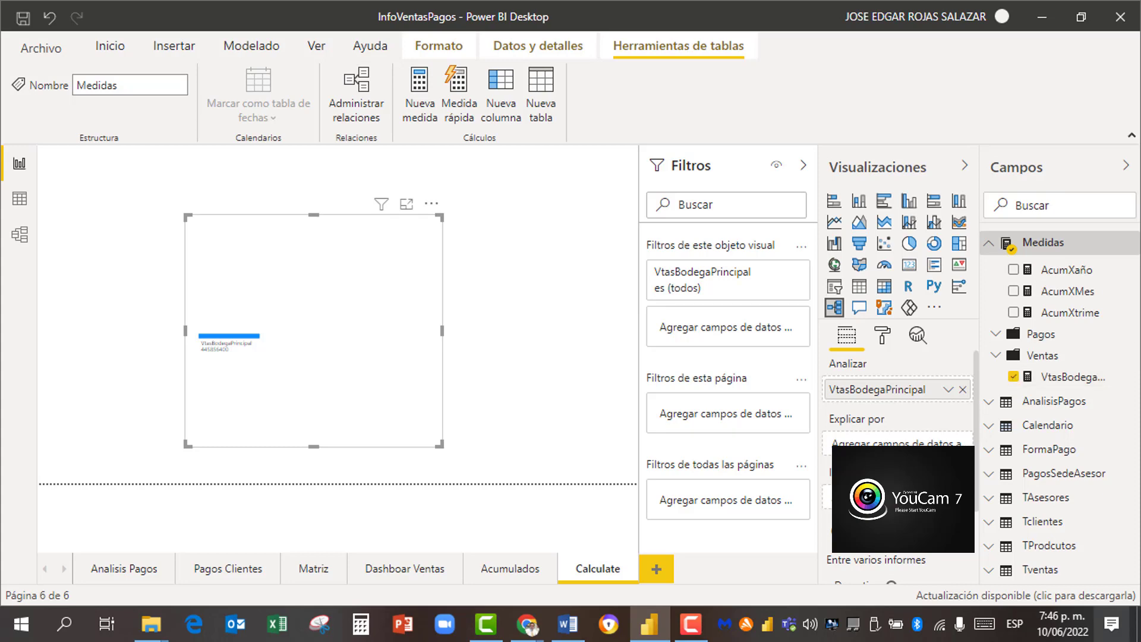
Step: Increase the text size of the decomposition tree's category labels
left_click(883, 336)
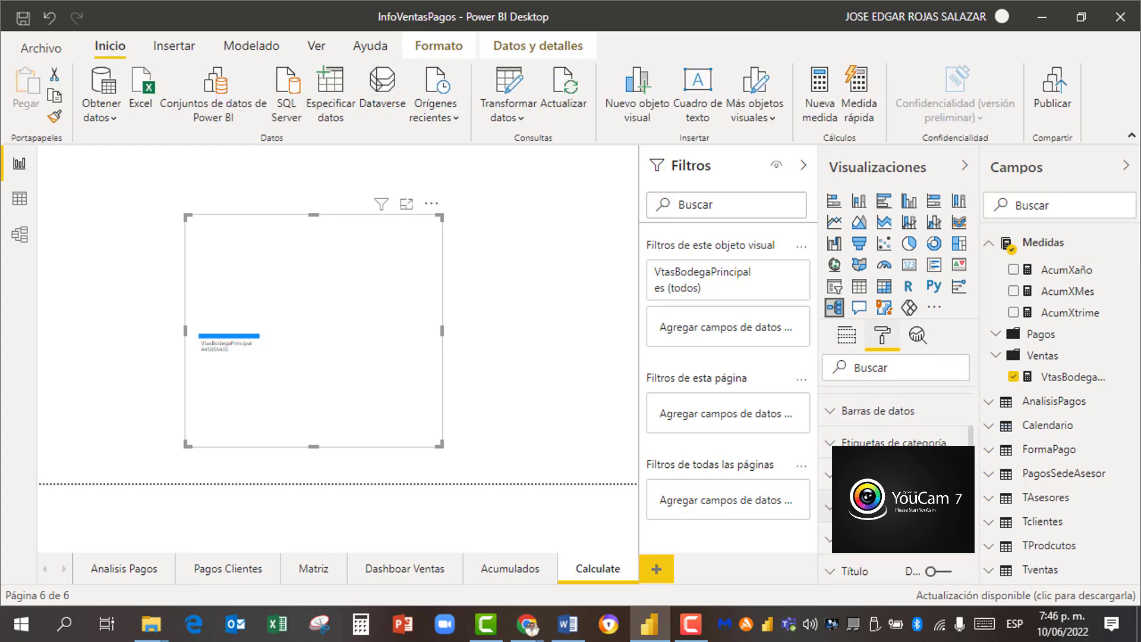
scroll(894, 476, "down", 3)
left_click(830, 452)
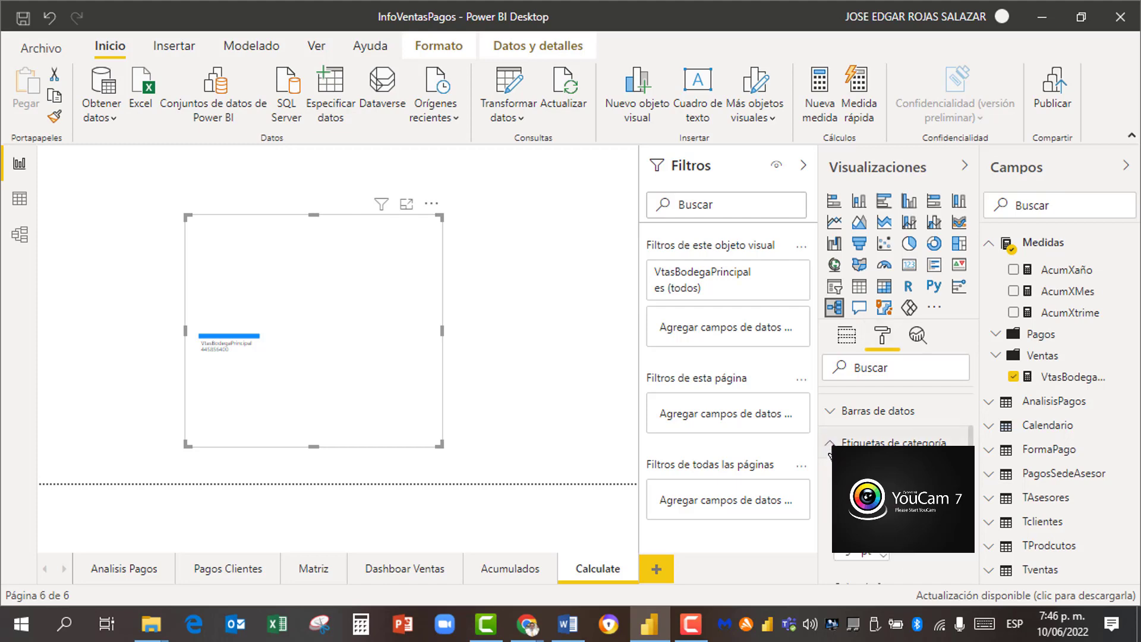
left_click(885, 550)
left_click(885, 554)
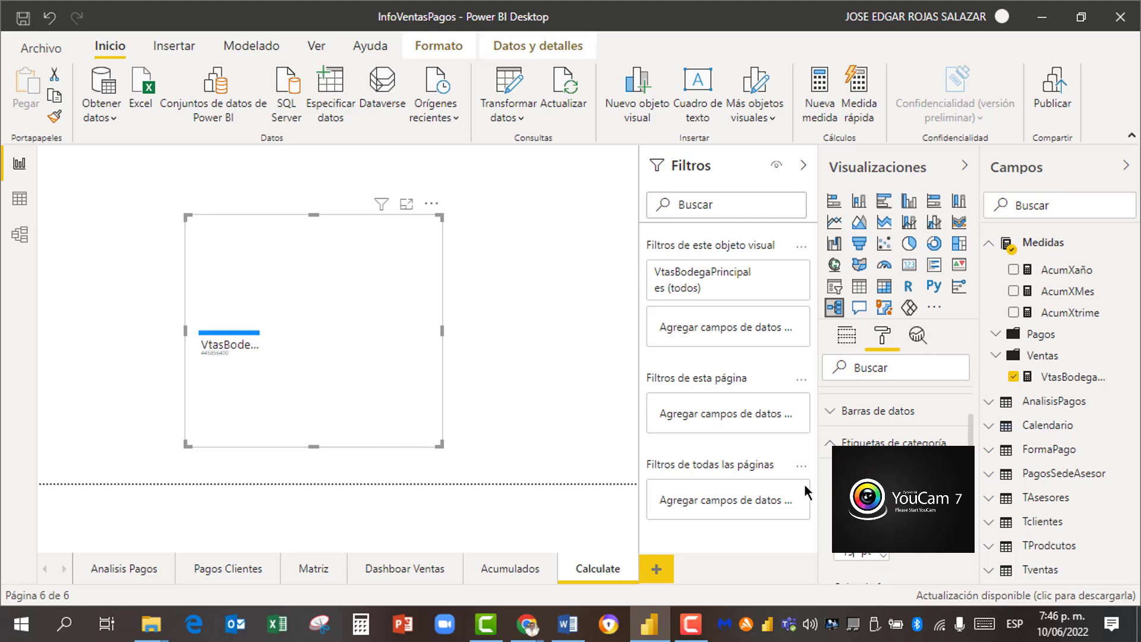
Step: Set the text size of the decomposition tree's data labels to 22 pt
left_click(829, 446)
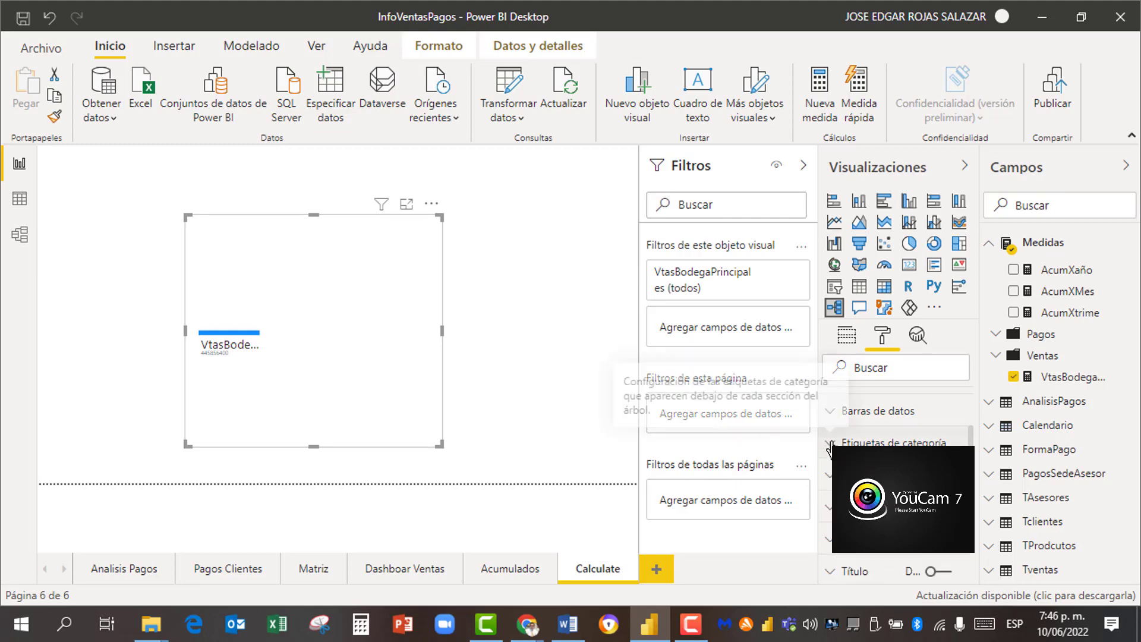
left_click(829, 475)
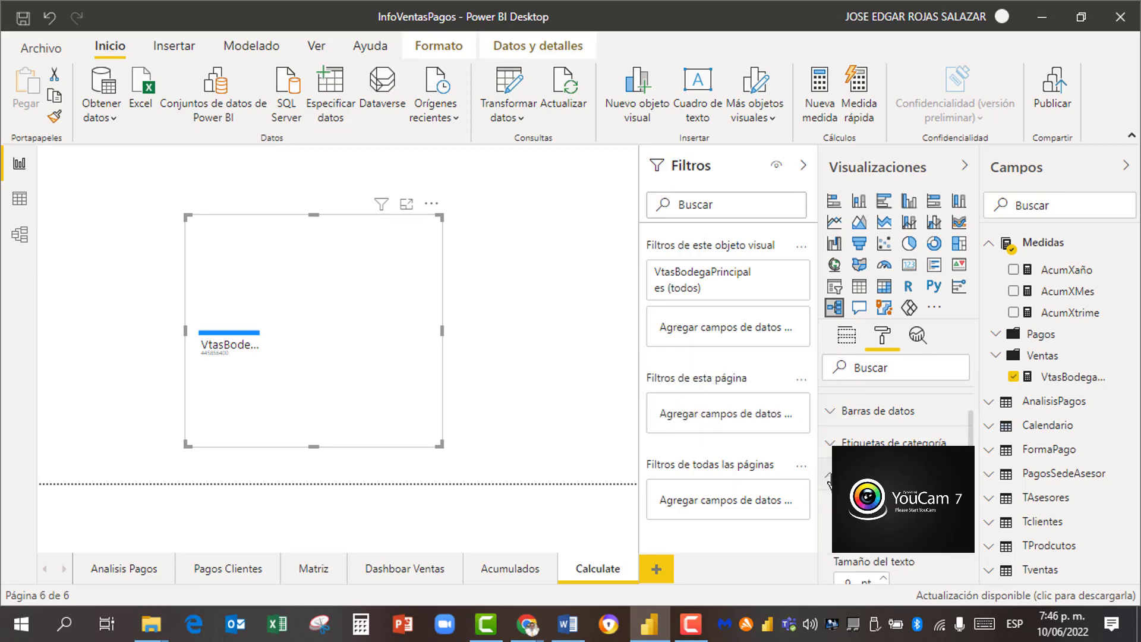
scroll(829, 483, "down", 2)
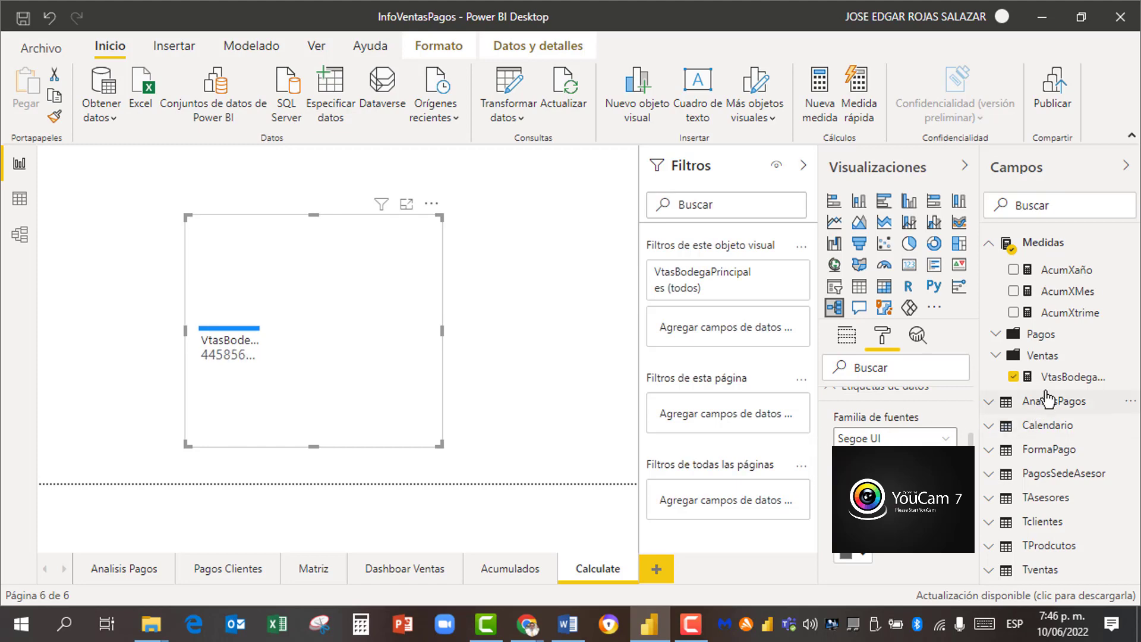
Step: Apply the thousands separator to the VtasBodegaPrincipal measure and widen the decomposition tree visual
left_click(1082, 381)
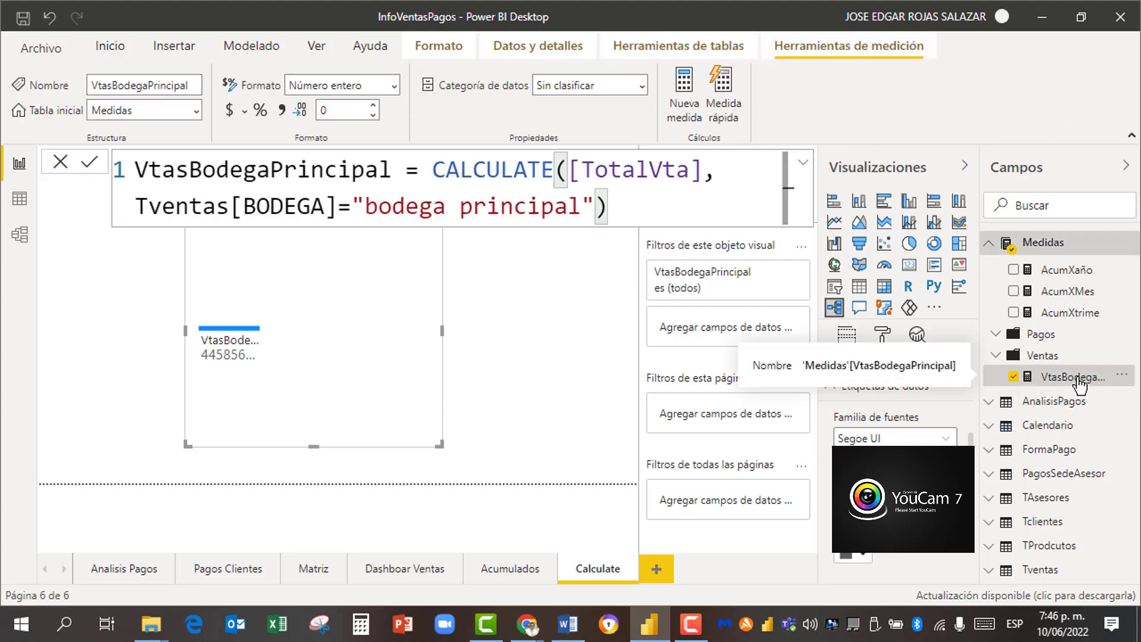
left_click(283, 112)
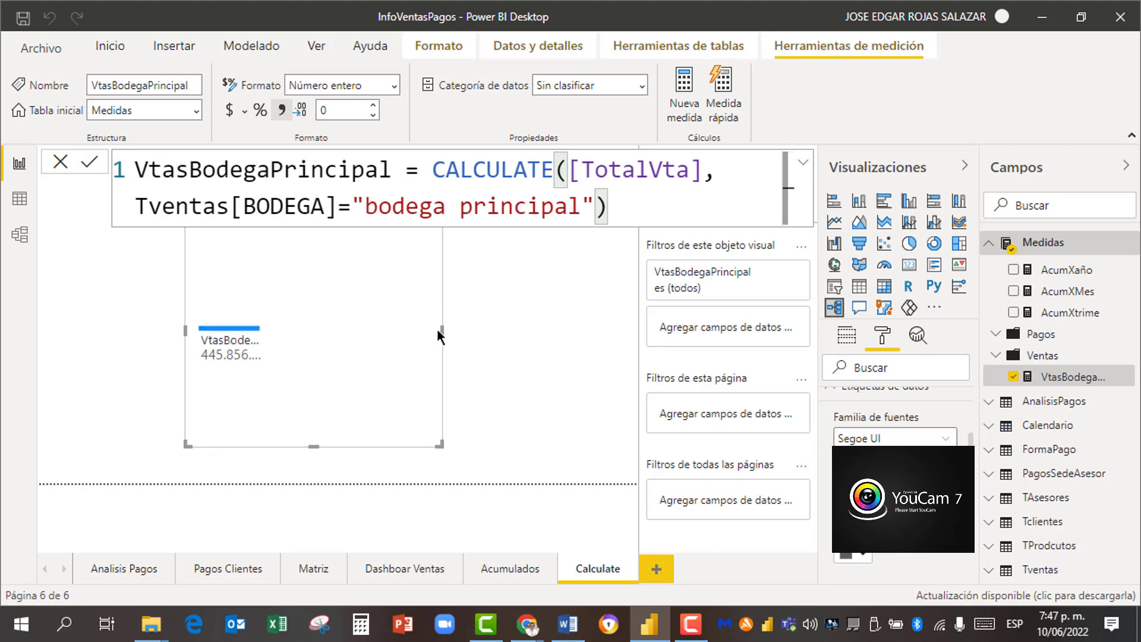
left_click_drag(442, 329, 522, 333)
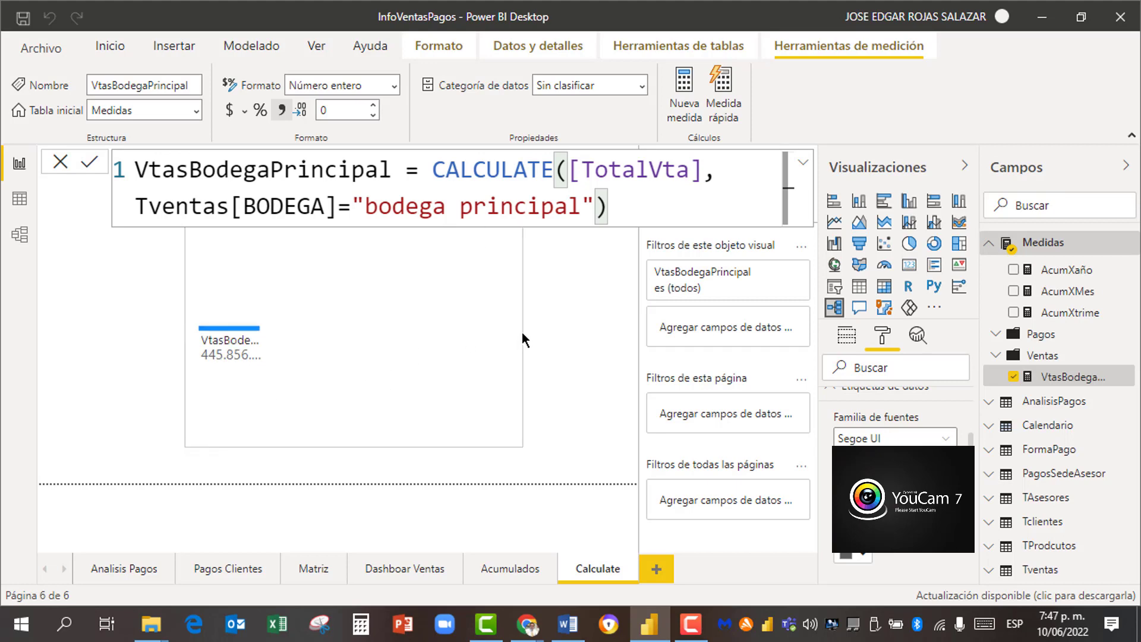
mouse_move(258, 335)
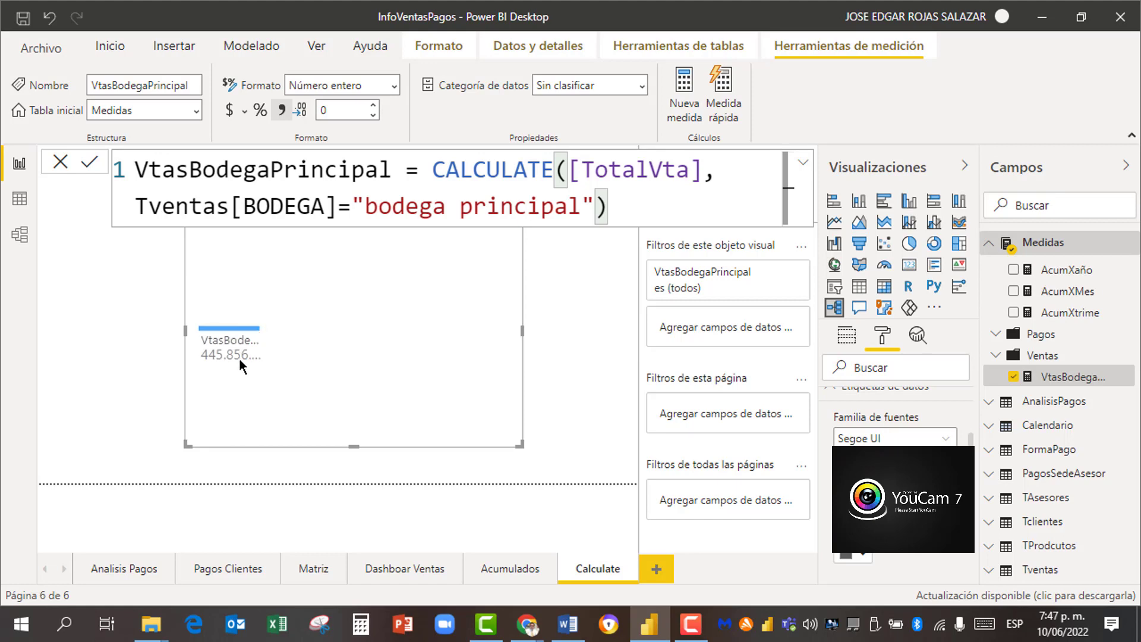
mouse_move(239, 361)
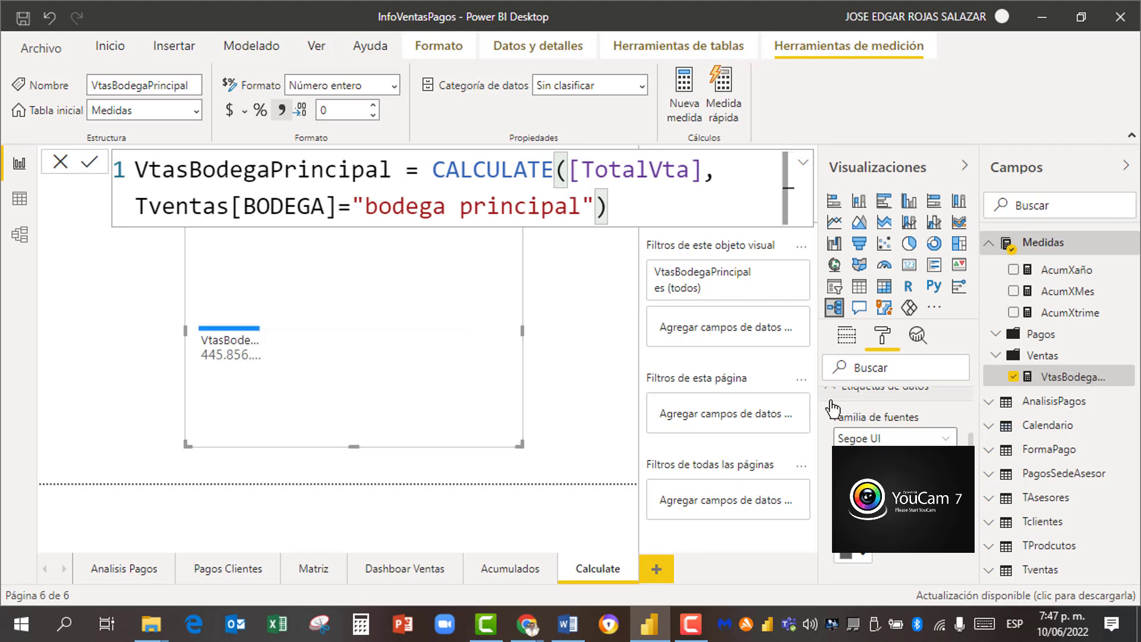
Step: Change the positive bar colour of the decomposition tree's data bars to purple
left_click(882, 337)
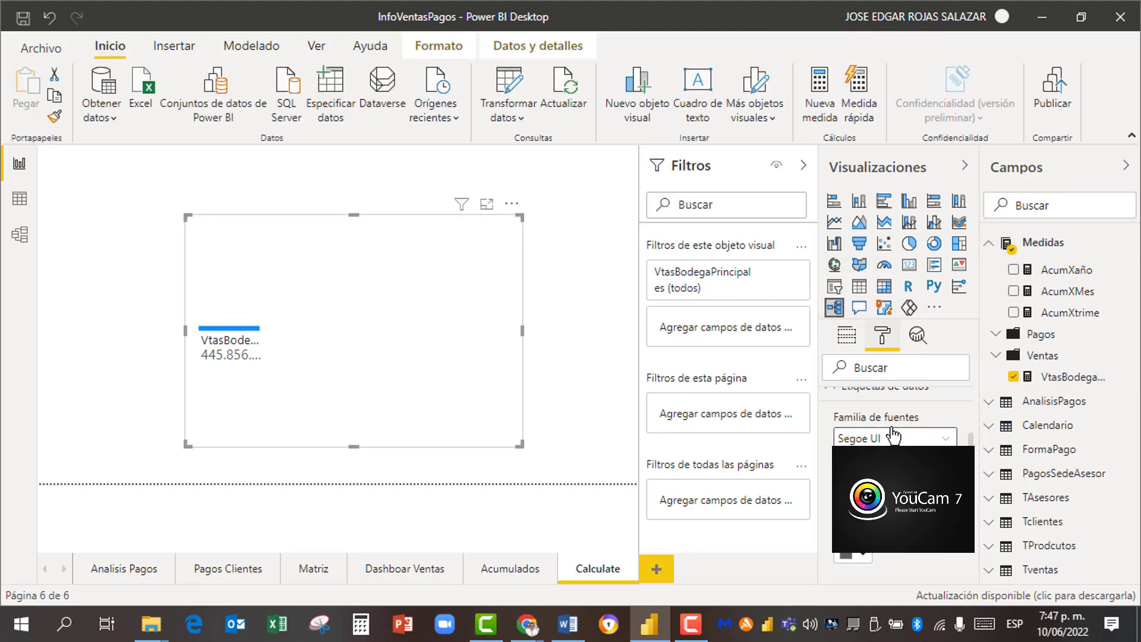
scroll(887, 440, "up", 3)
scroll(887, 440, "down", 1)
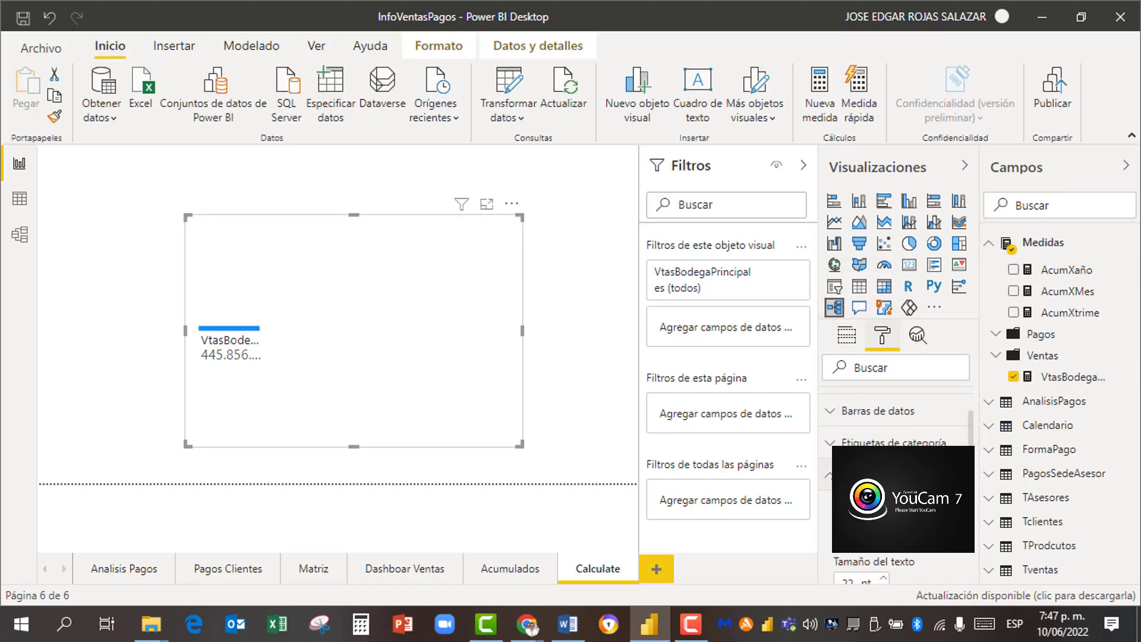
left_click(831, 413)
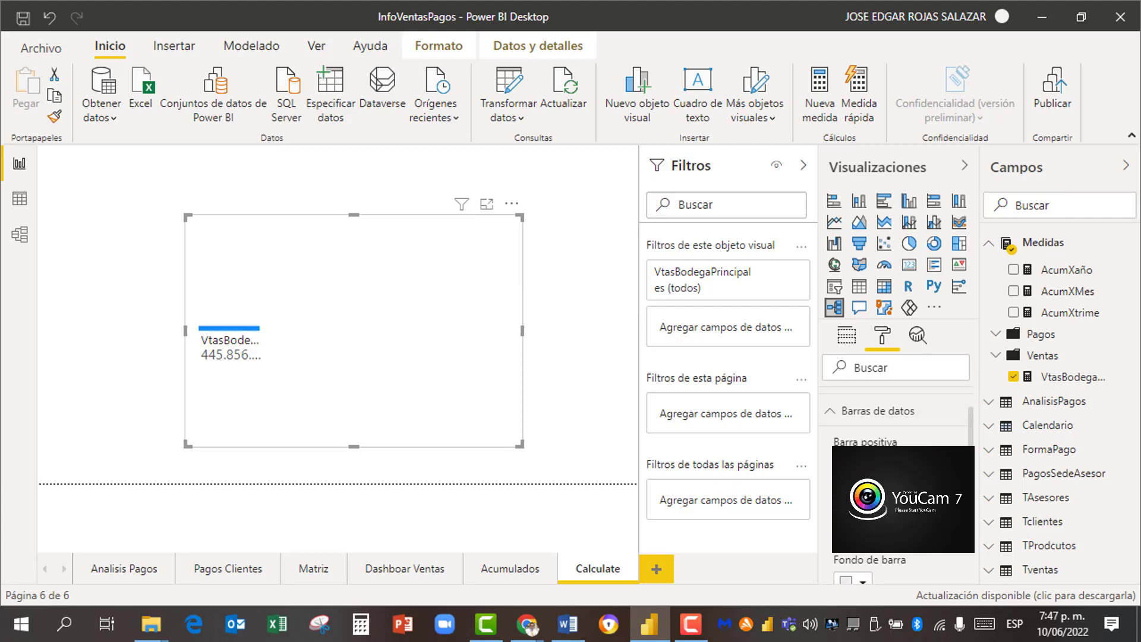
left_click(862, 463)
left_click(912, 385)
scroll(899, 443, "down", 3)
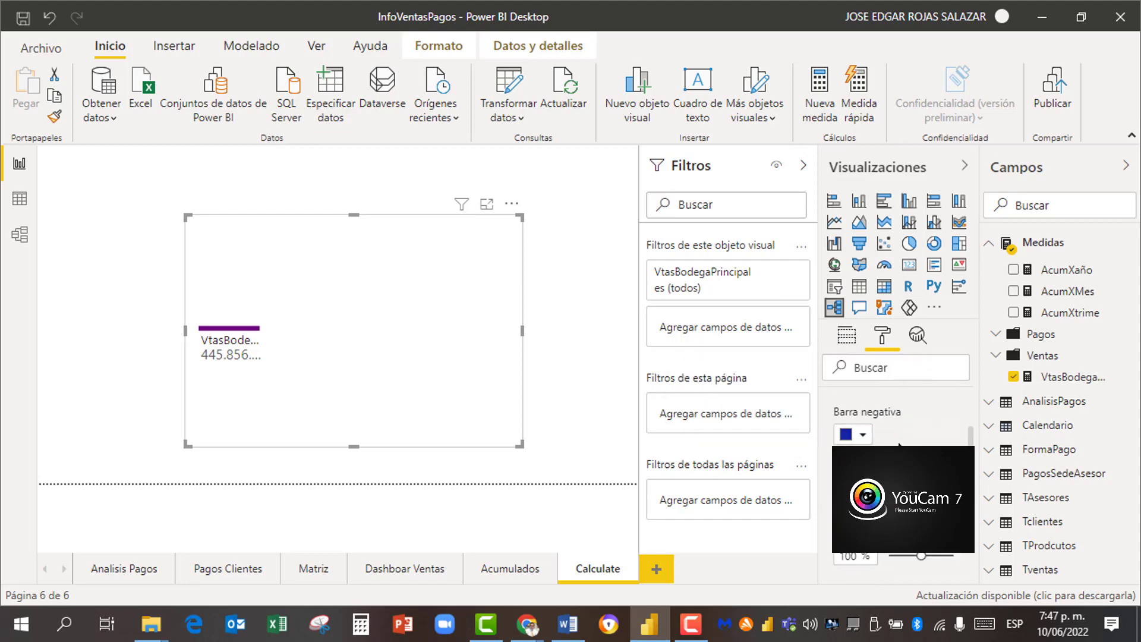
Step: Increase the width of the decomposition tree's data bars to make more room for the measure's label and value
scroll(899, 445, "down", 2)
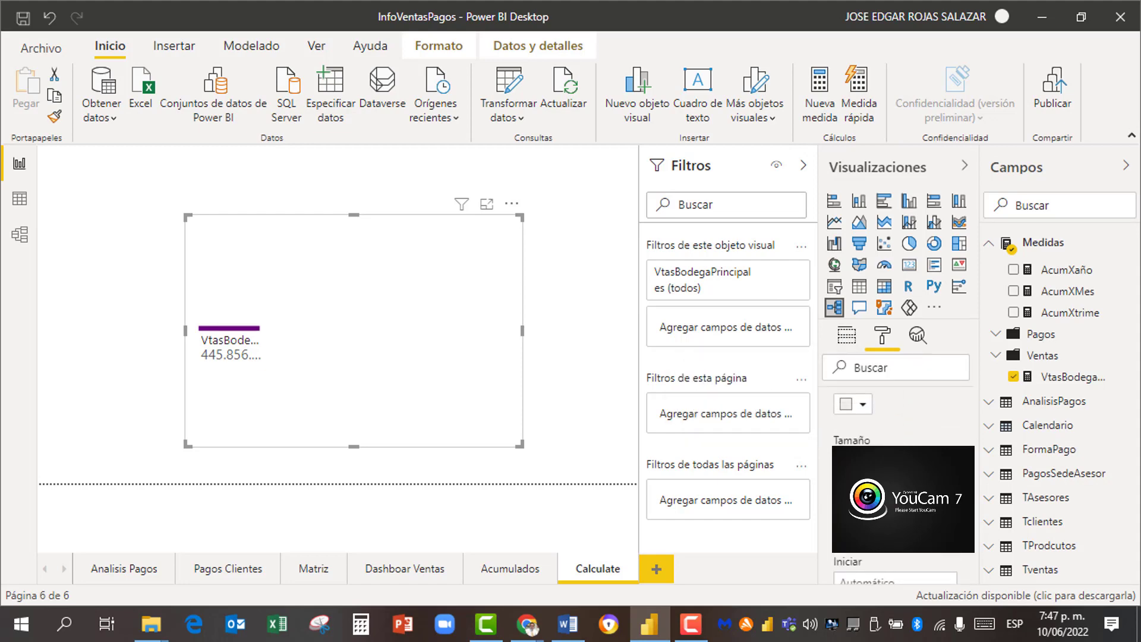
left_click_drag(892, 524, 909, 524)
left_click_drag(909, 524, 914, 525)
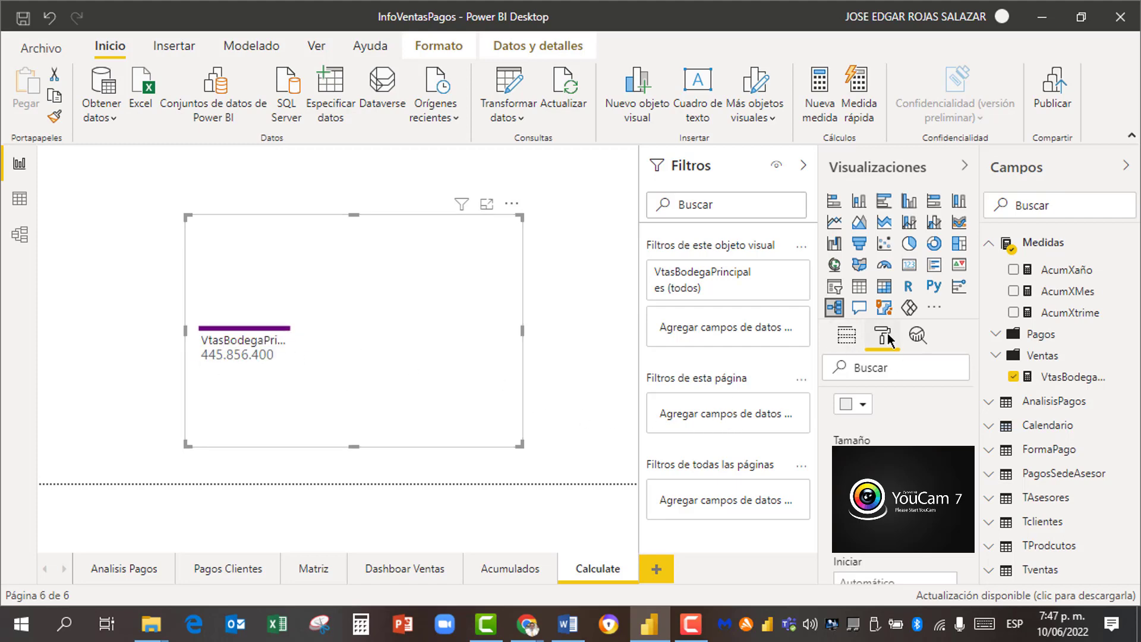
Step: Rename the VtasBodegaPrincipal field to "Bodega princi." for the decomposition tree visual only
left_click(848, 336)
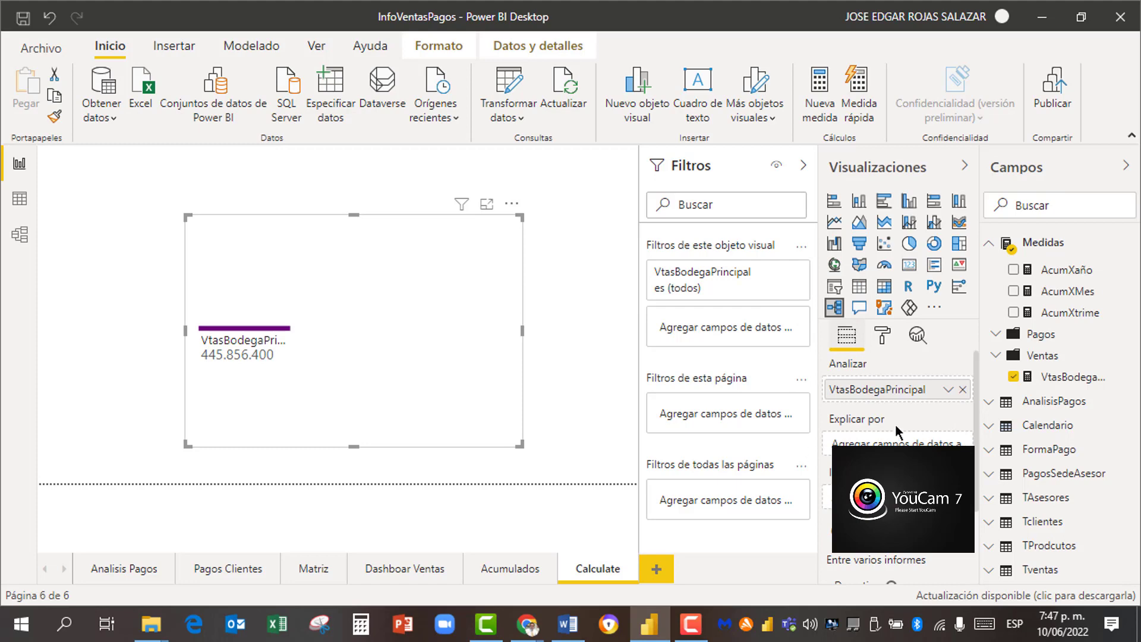
left_click(948, 389)
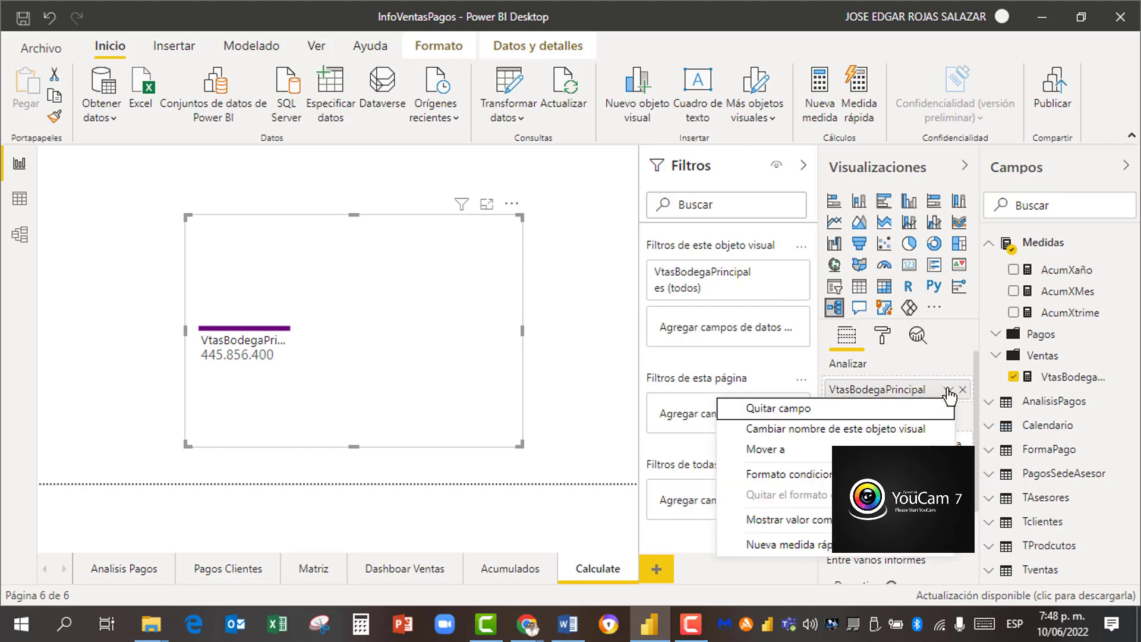
left_click(835, 429)
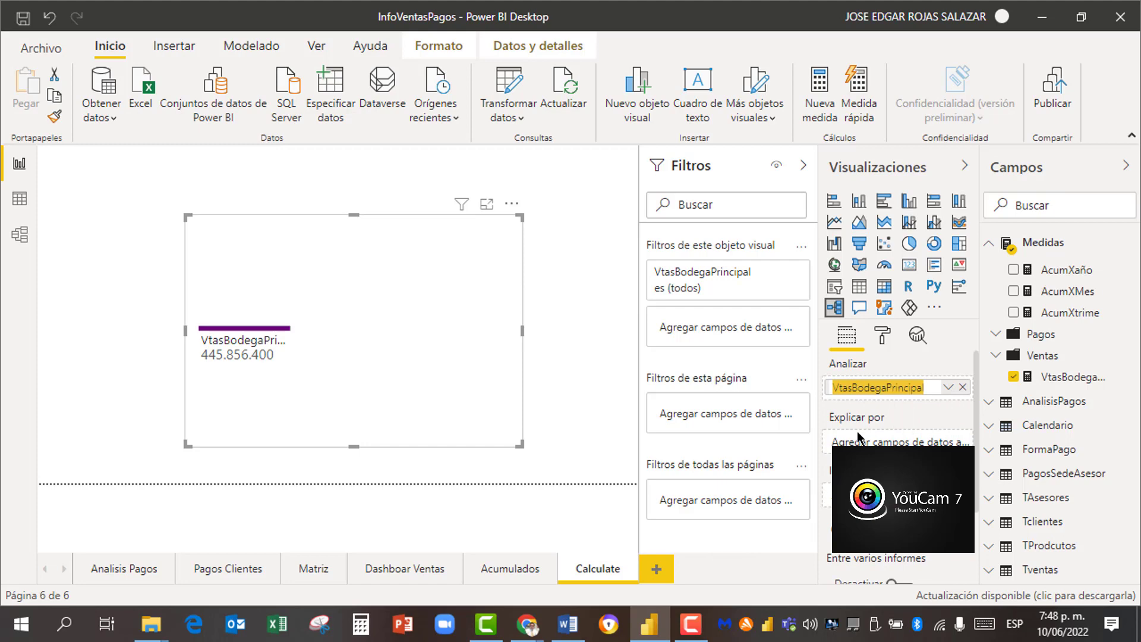
type("B")
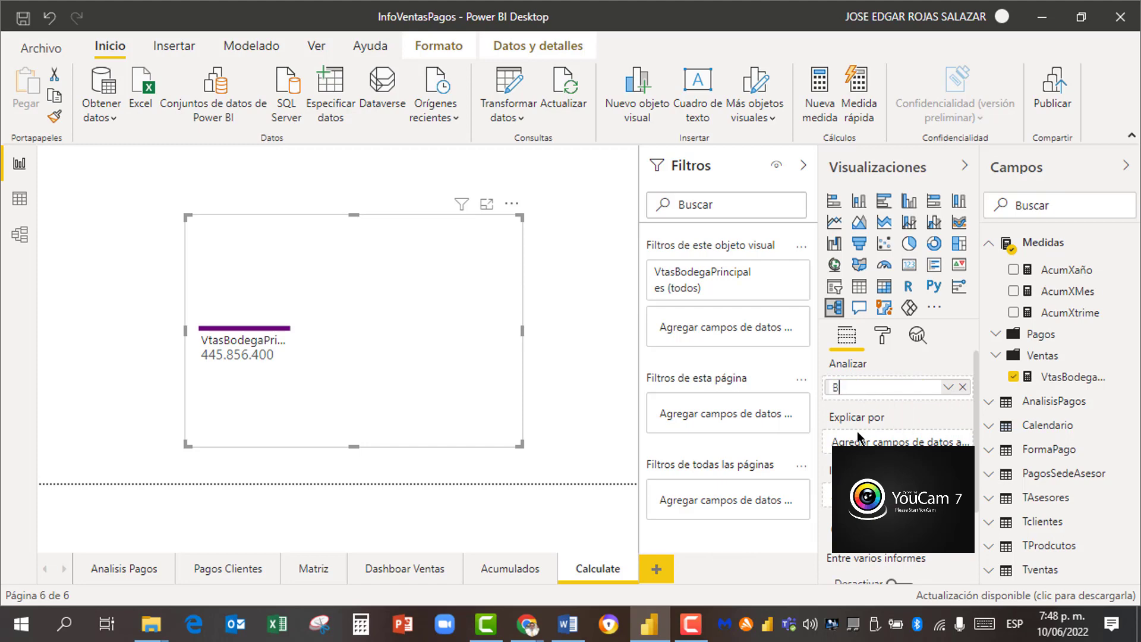
type("odega princi.")
key("Return")
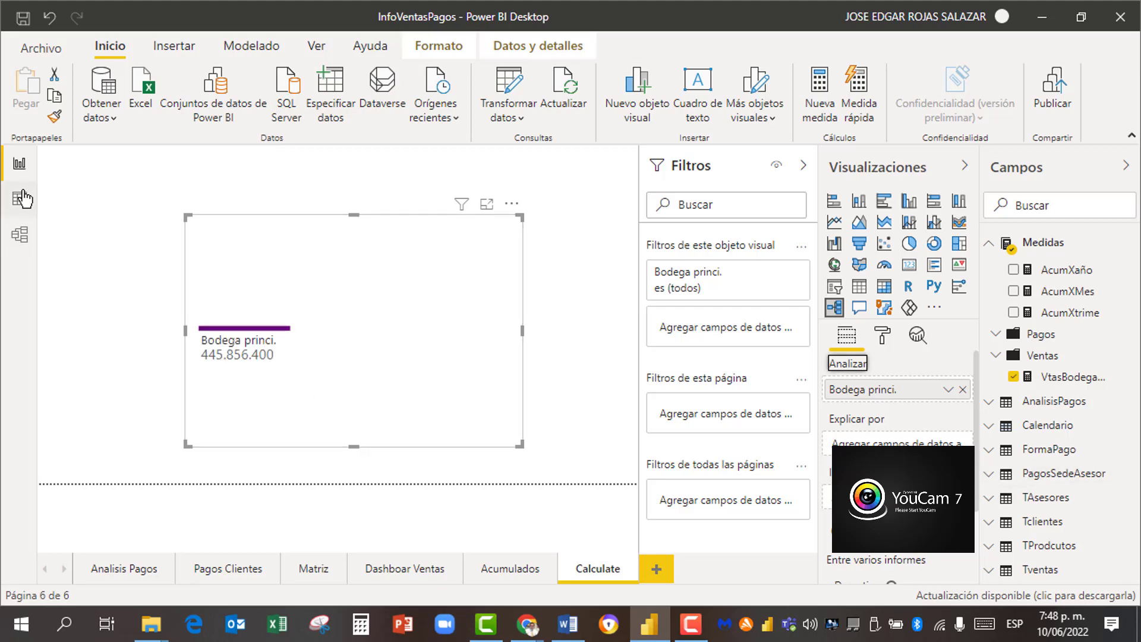
Step: Examine the relationships between the model's tables and the fields available in the Tventas table
left_click(20, 233)
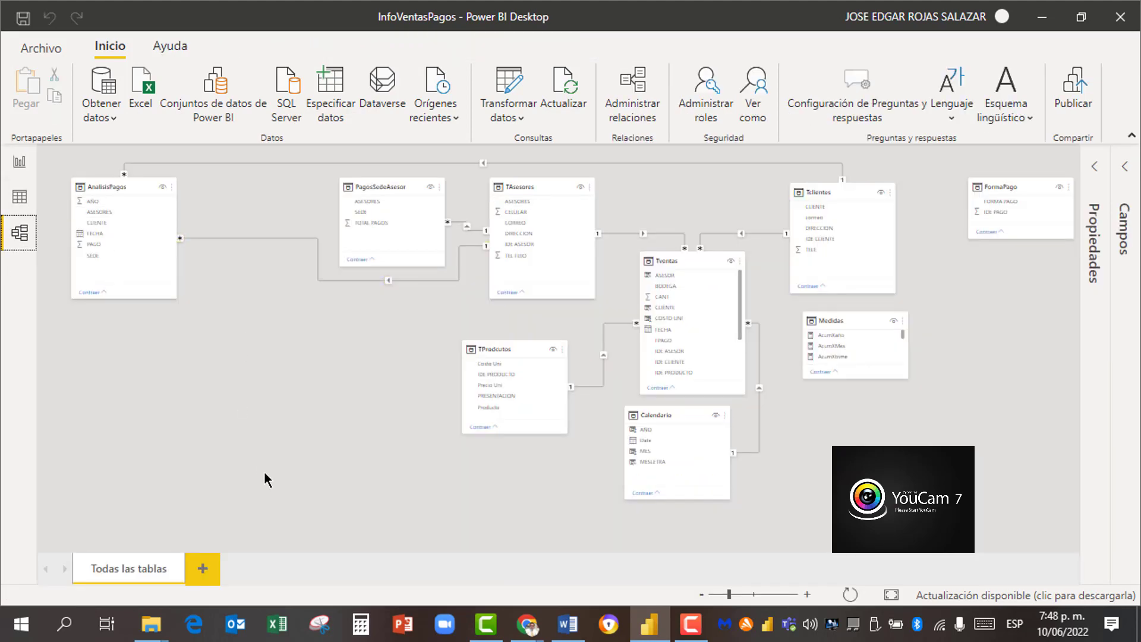
left_click(28, 231)
left_click(20, 199)
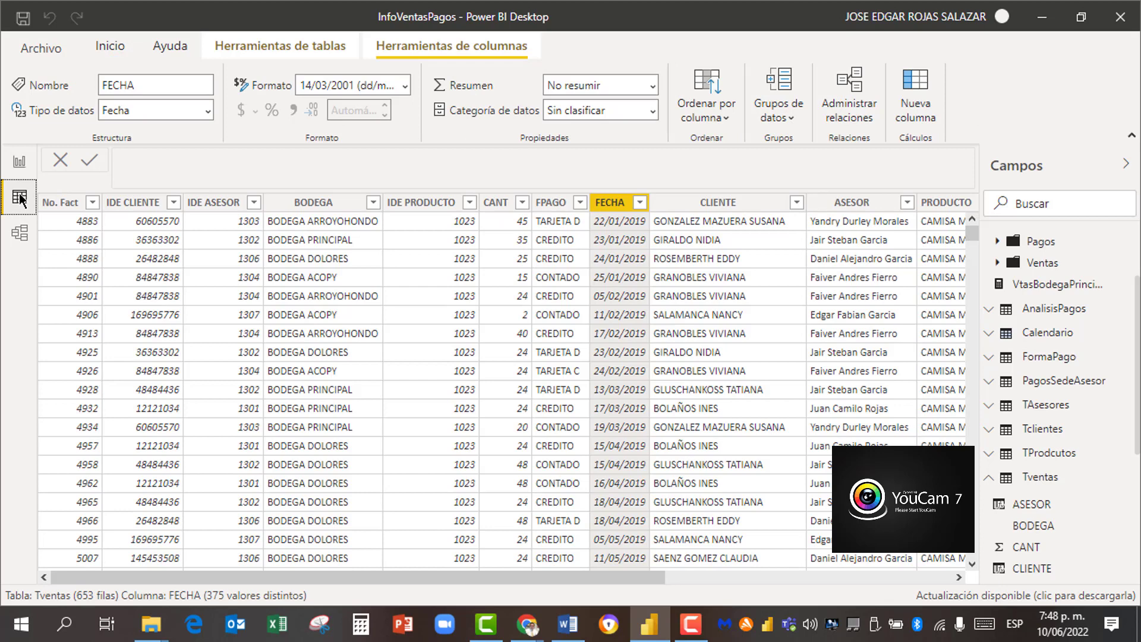
scroll(1061, 553, "down", 3)
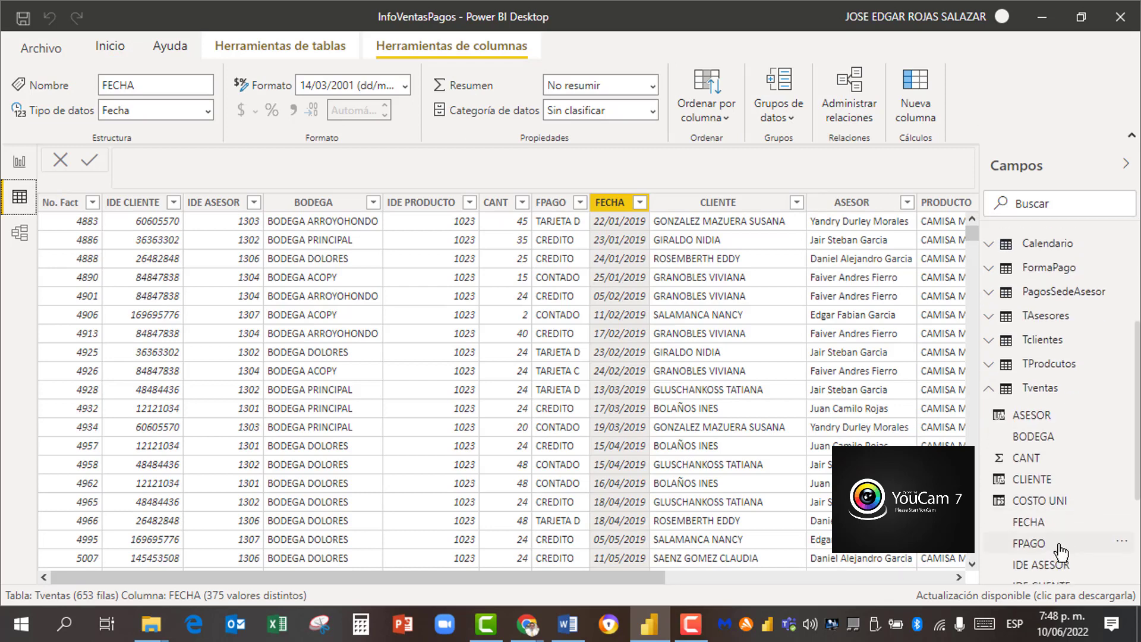
scroll(1061, 553, "down", 3)
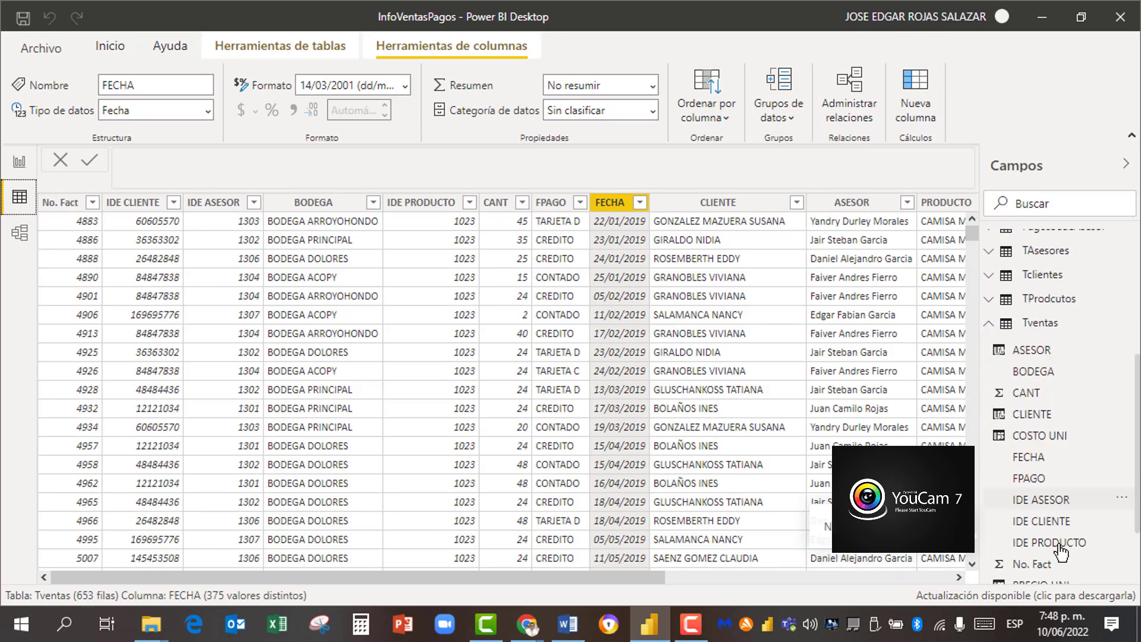
scroll(1061, 552, "down", 3)
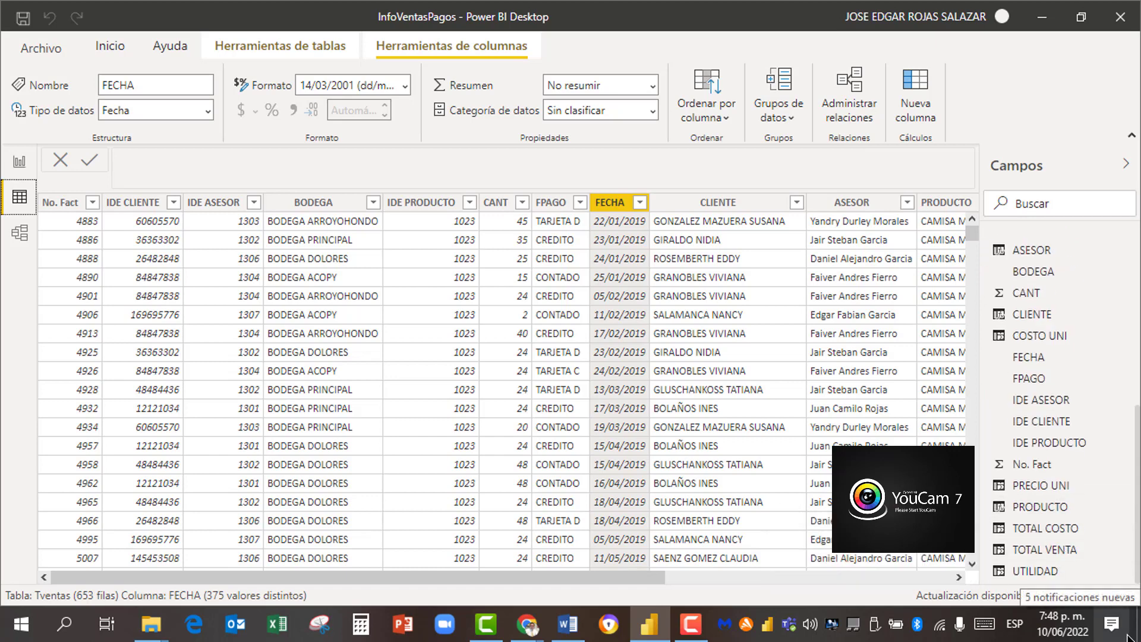
scroll(1024, 416, "up", 10)
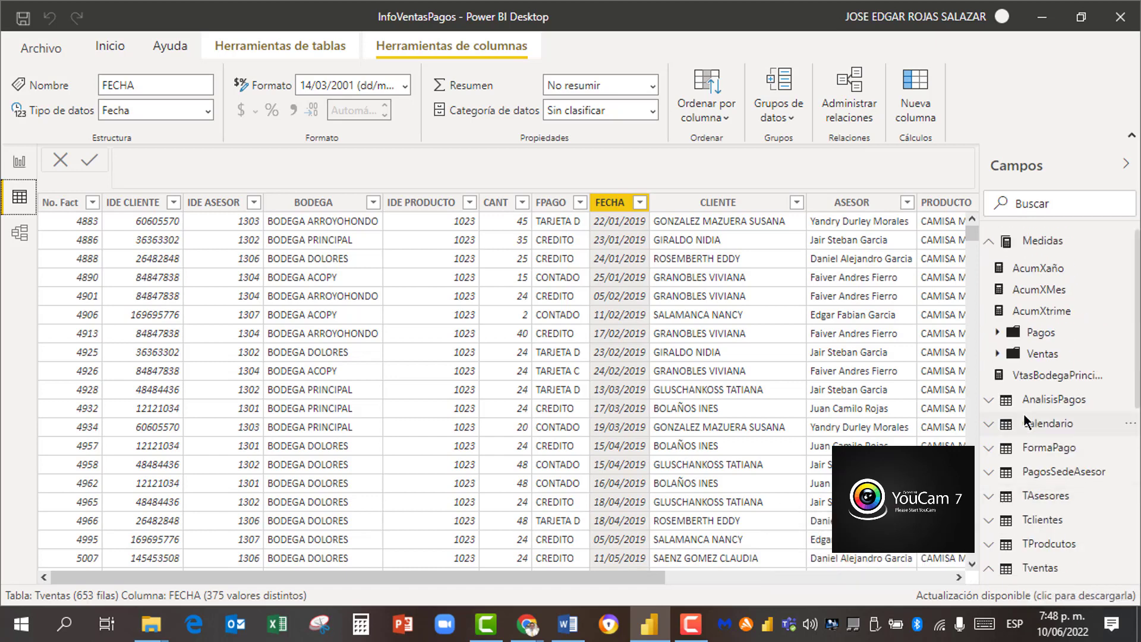
scroll(1087, 505, "down", 4)
scroll(1089, 503, "up", 4)
scroll(1105, 493, "down", 4)
scroll(1110, 495, "down", 3)
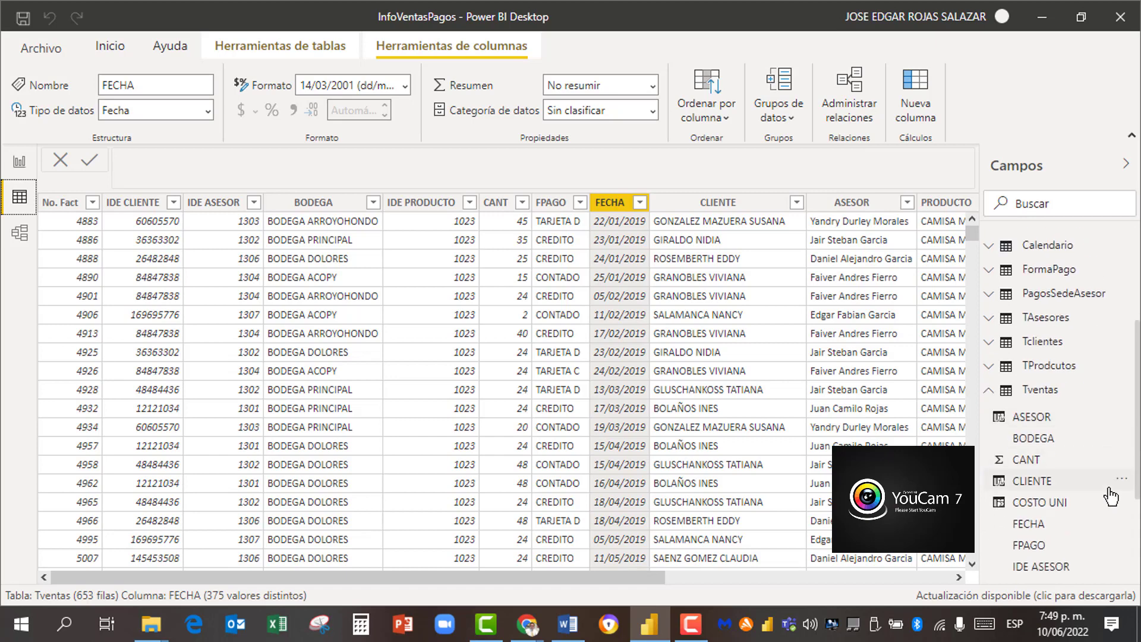
scroll(1110, 495, "down", 3)
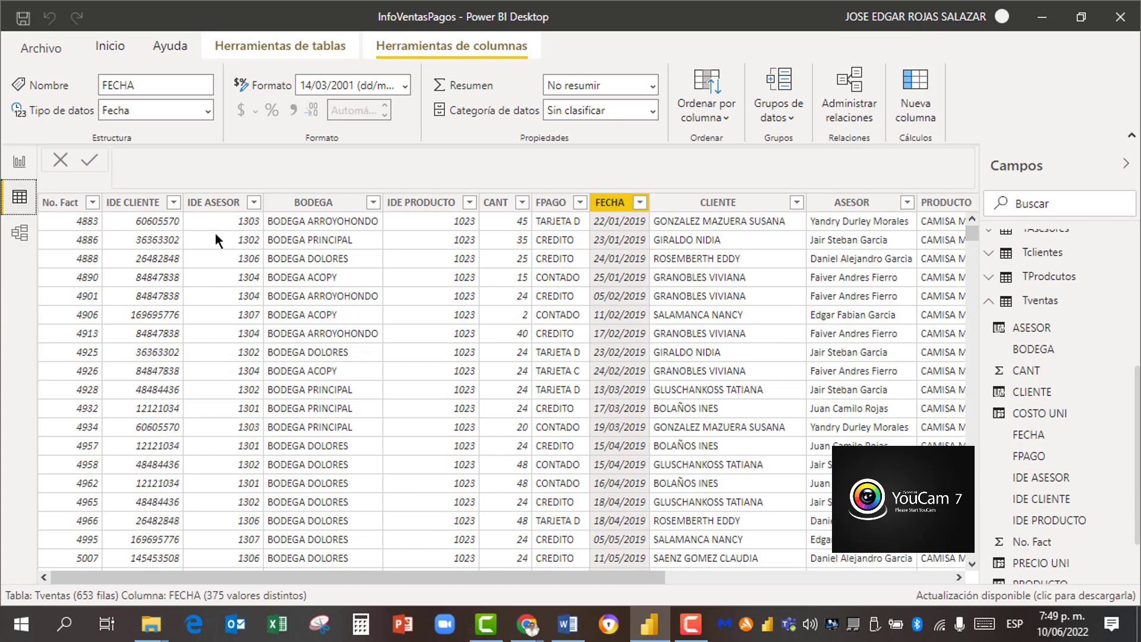
Step: Return to the Calculate report page and expand the TAsesores table to show its fields
left_click(20, 162)
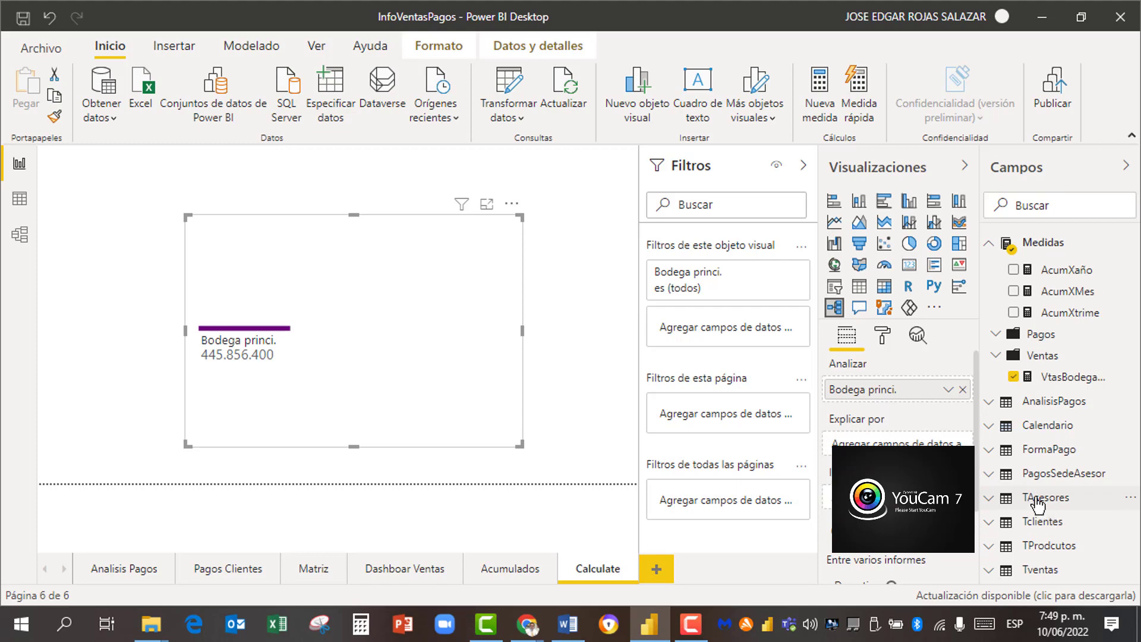
left_click(991, 499)
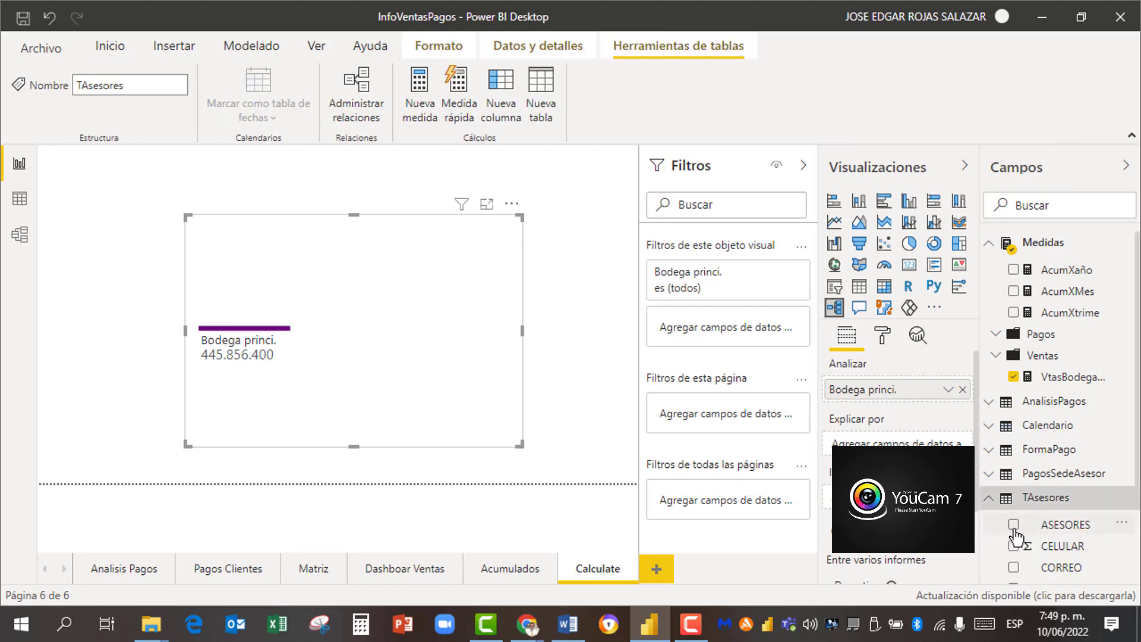
Step: Add the ASESORES field from TAsesores to the decomposition tree, break Bodega princi. down by it, and enlarge the visual
left_click(1014, 526)
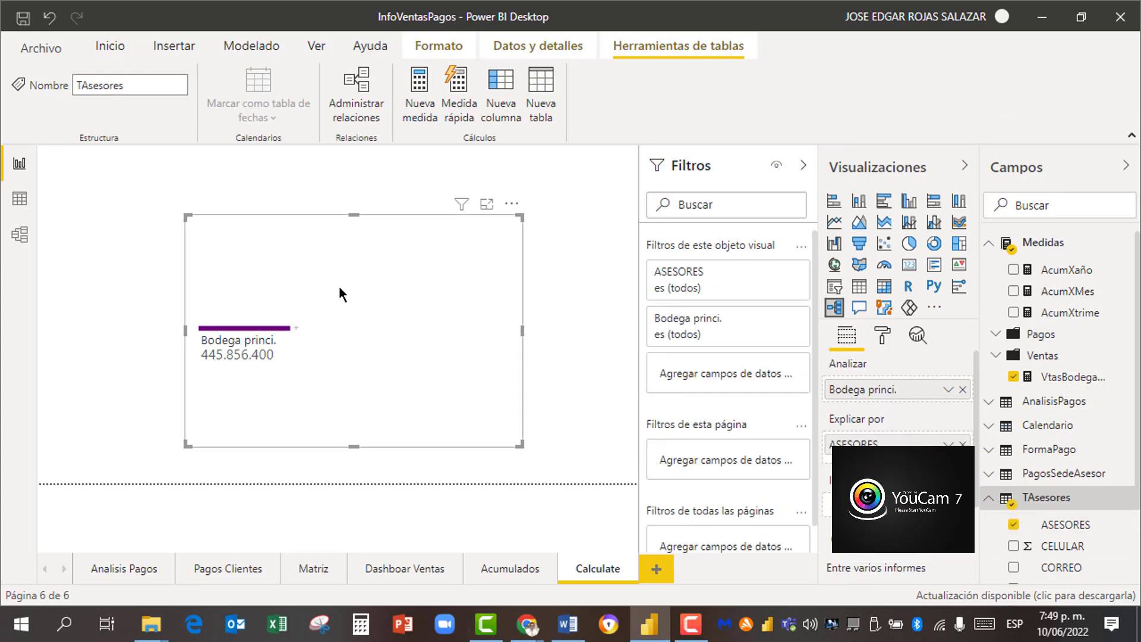
left_click(297, 329)
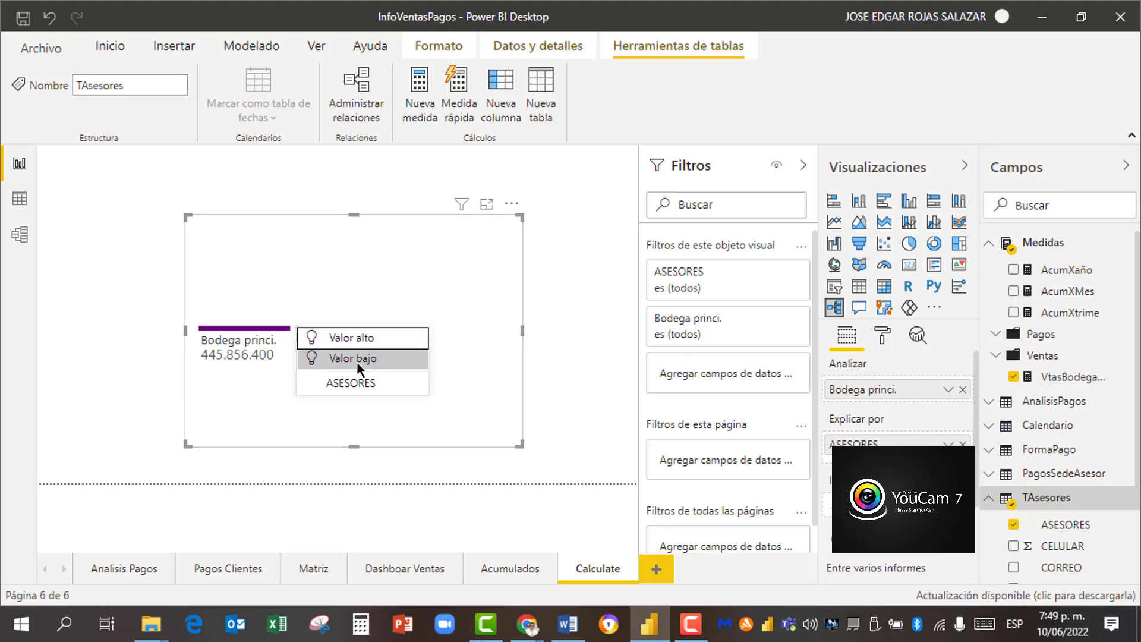
left_click(365, 340)
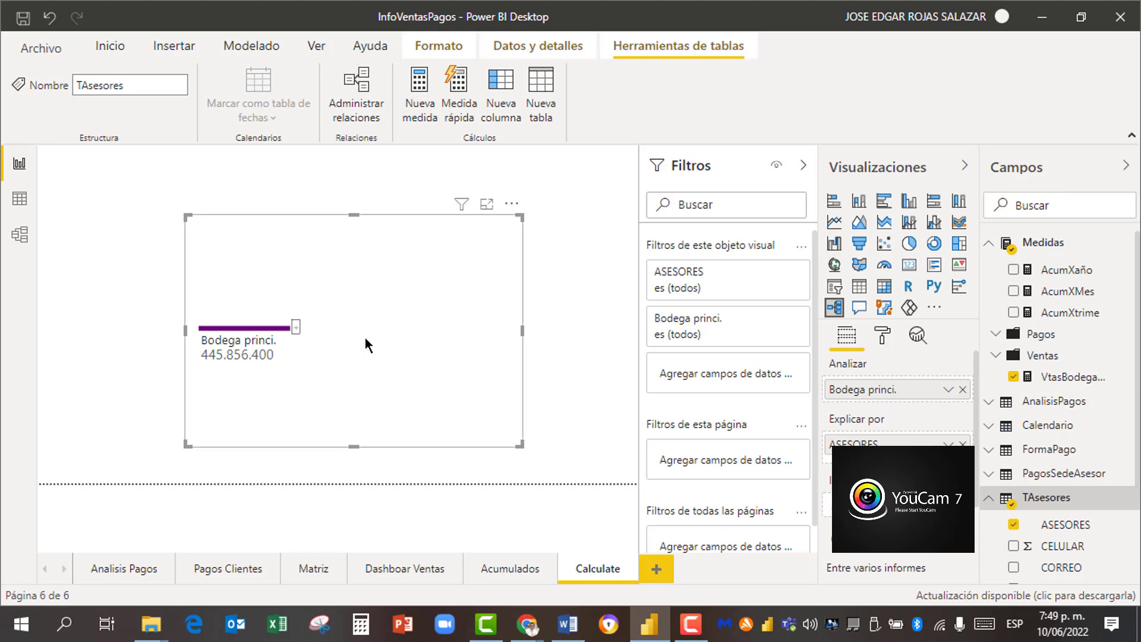
left_click(296, 329)
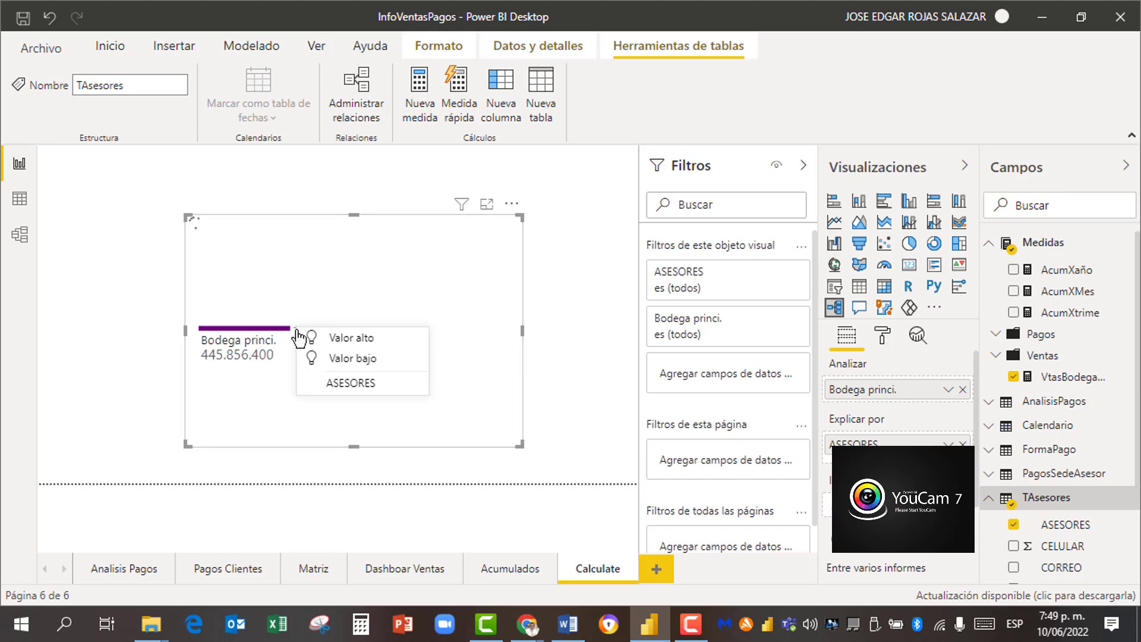
left_click(351, 380)
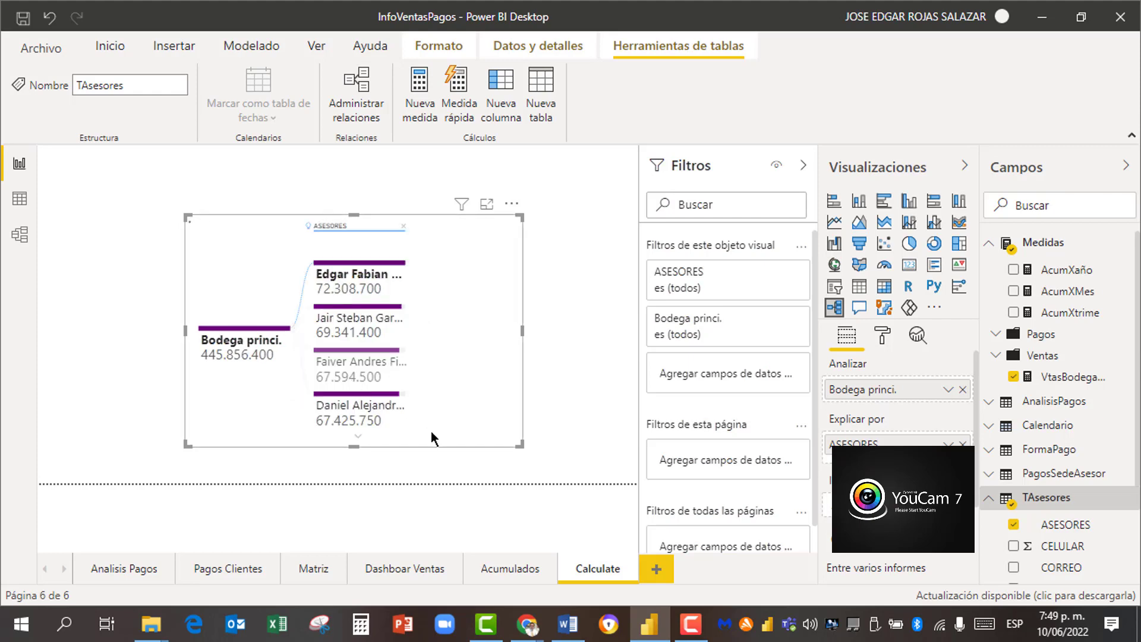
left_click_drag(521, 446, 530, 473)
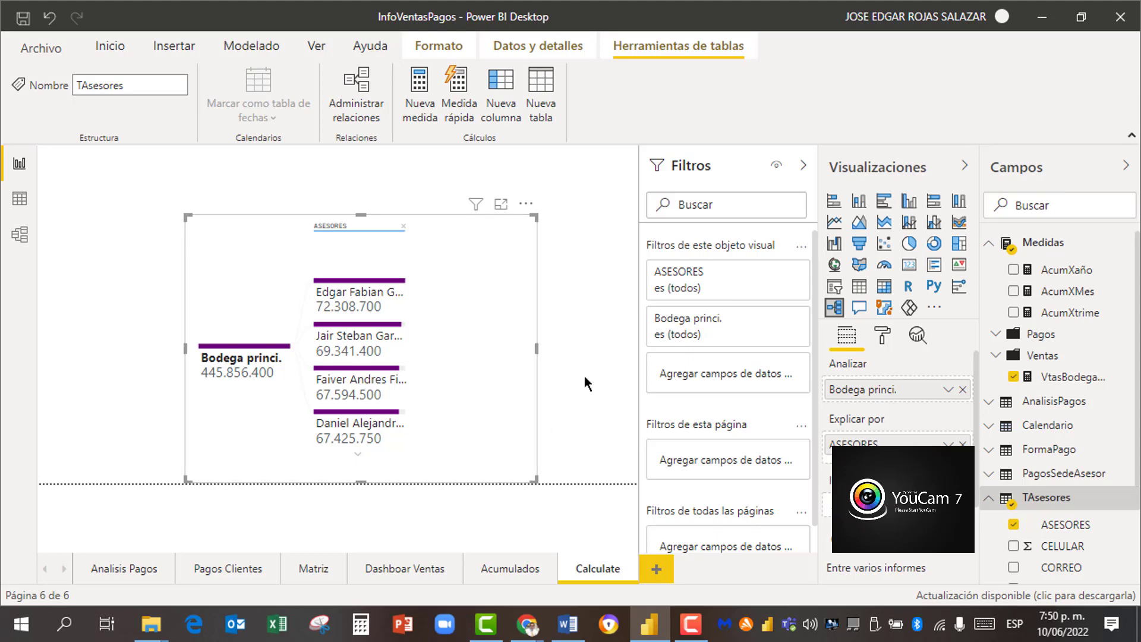
left_click_drag(537, 351, 556, 350)
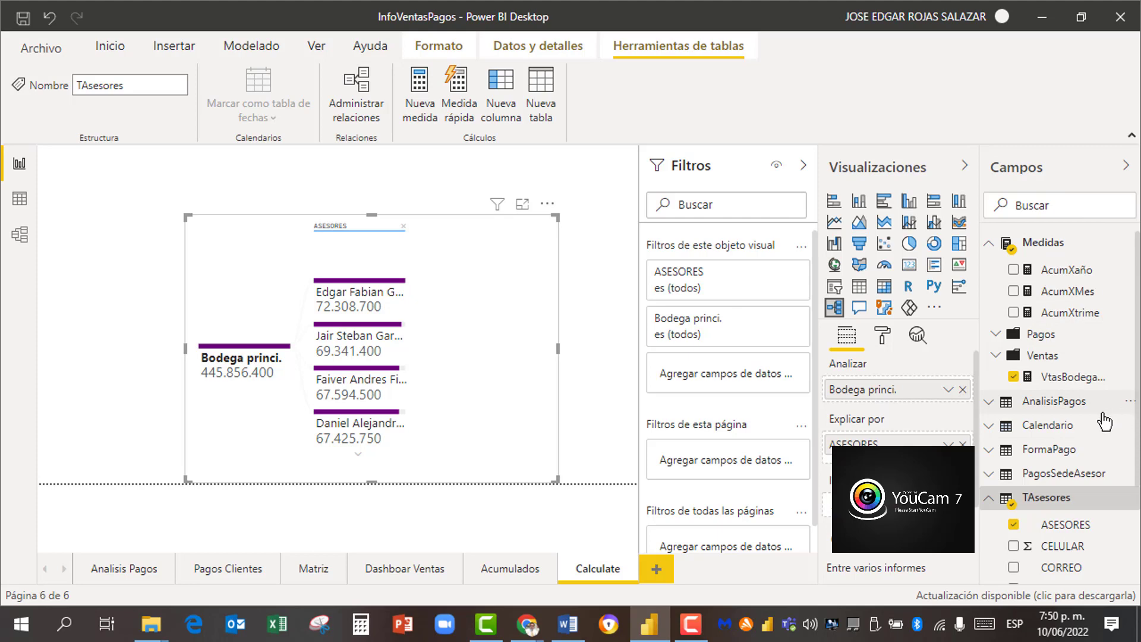
Step: Review the DAX formulas of the VtasBodegaPrincipal and TotalVta measures in the Ventas folder
left_click(1079, 380)
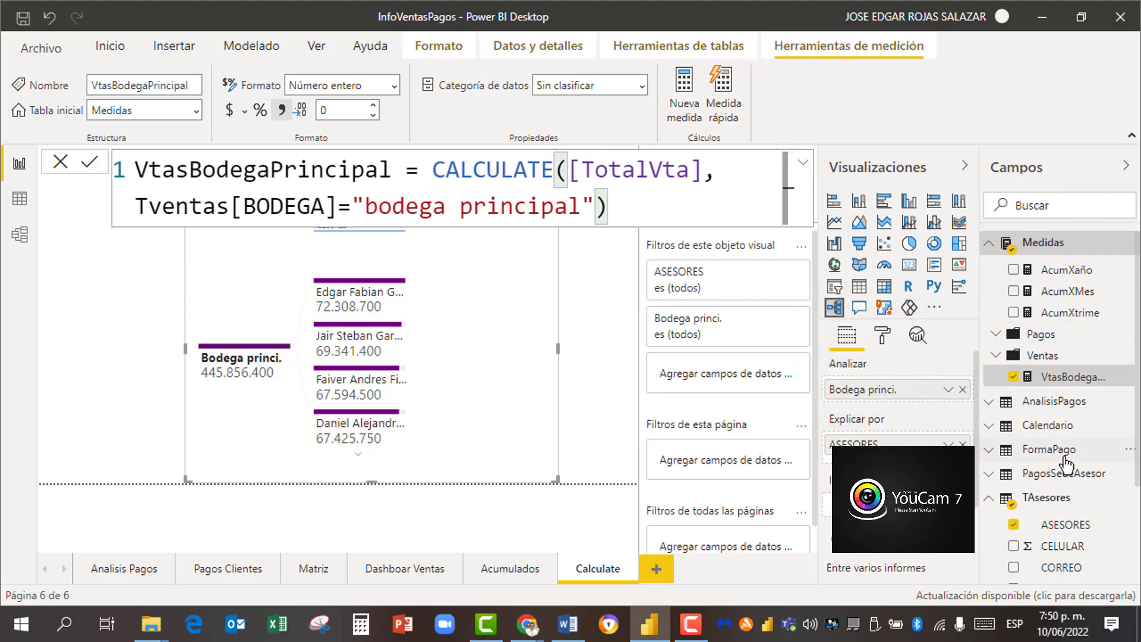
scroll(1004, 327, "down", 2)
scroll(1004, 327, "up", 2)
left_click(997, 356)
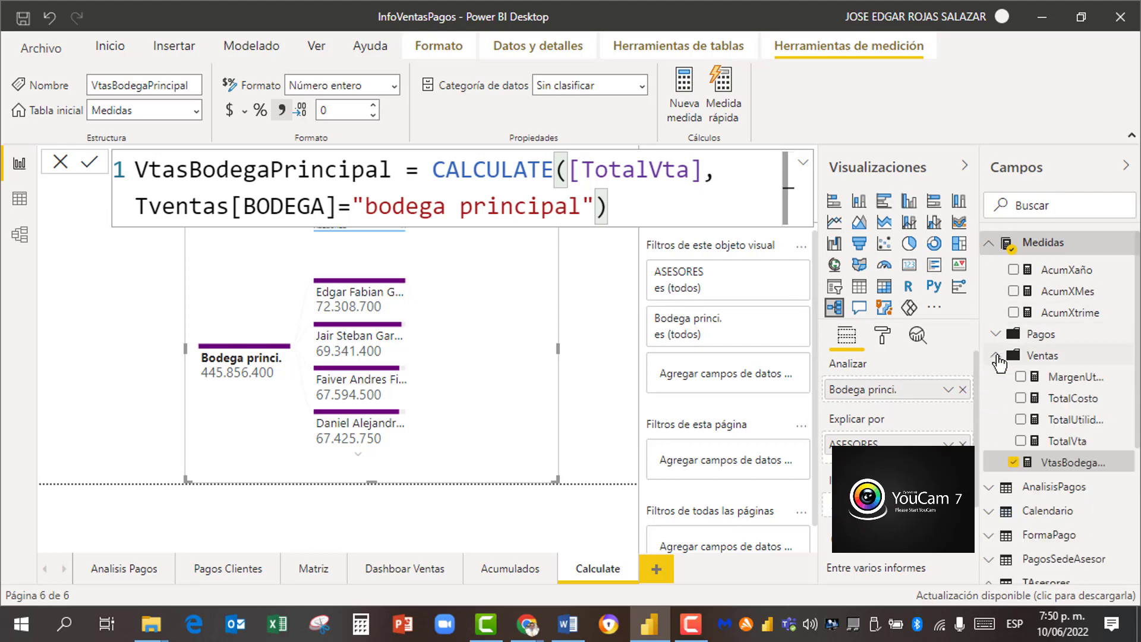
left_click(1058, 442)
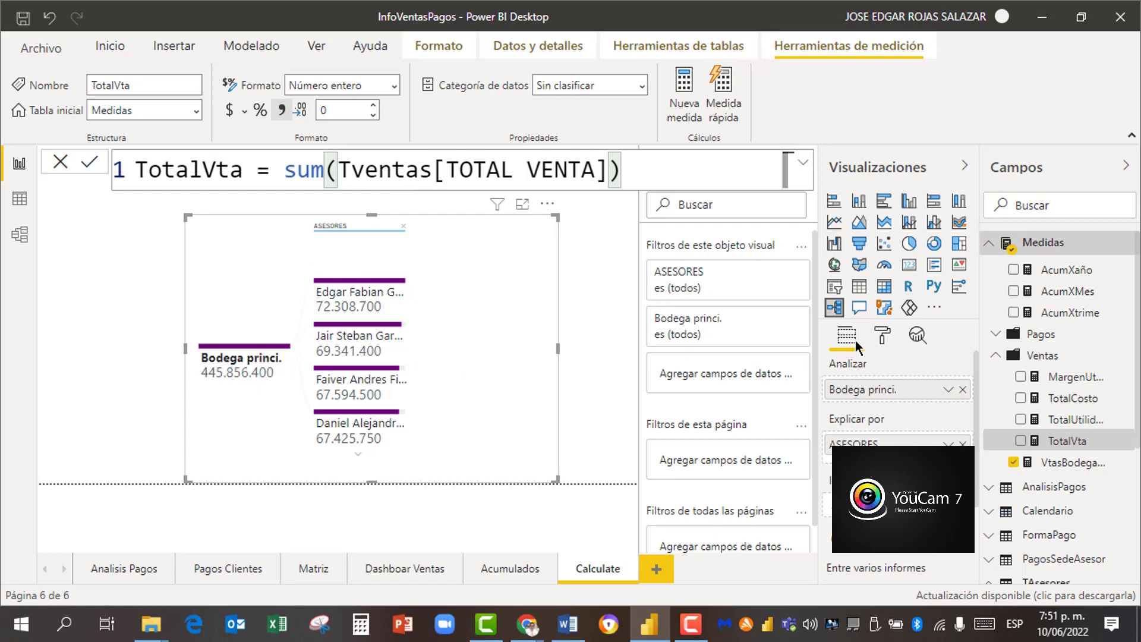
left_click(1073, 463)
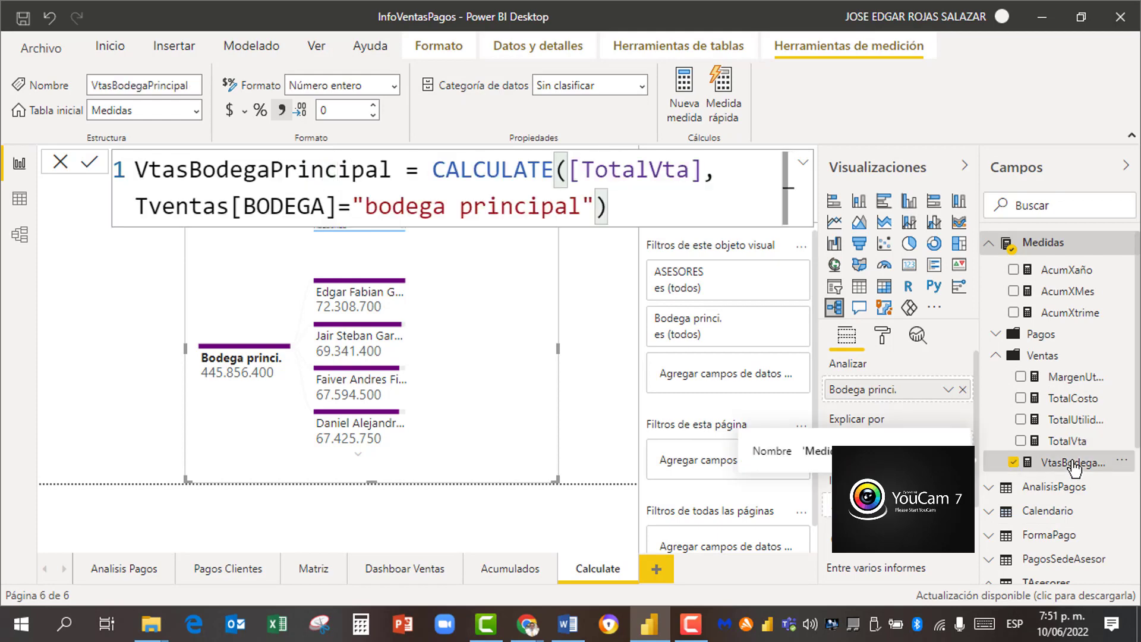
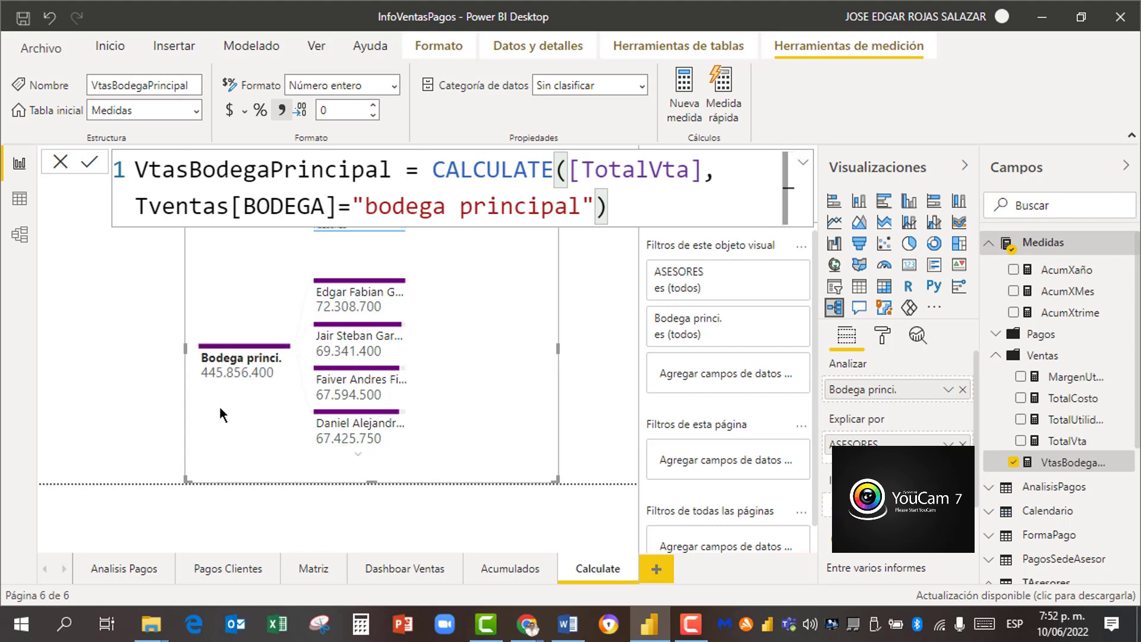
Step: Examine the relationships between the tables in the data model, comparing them with the decomposition tree on the Calculate page
left_click(19, 233)
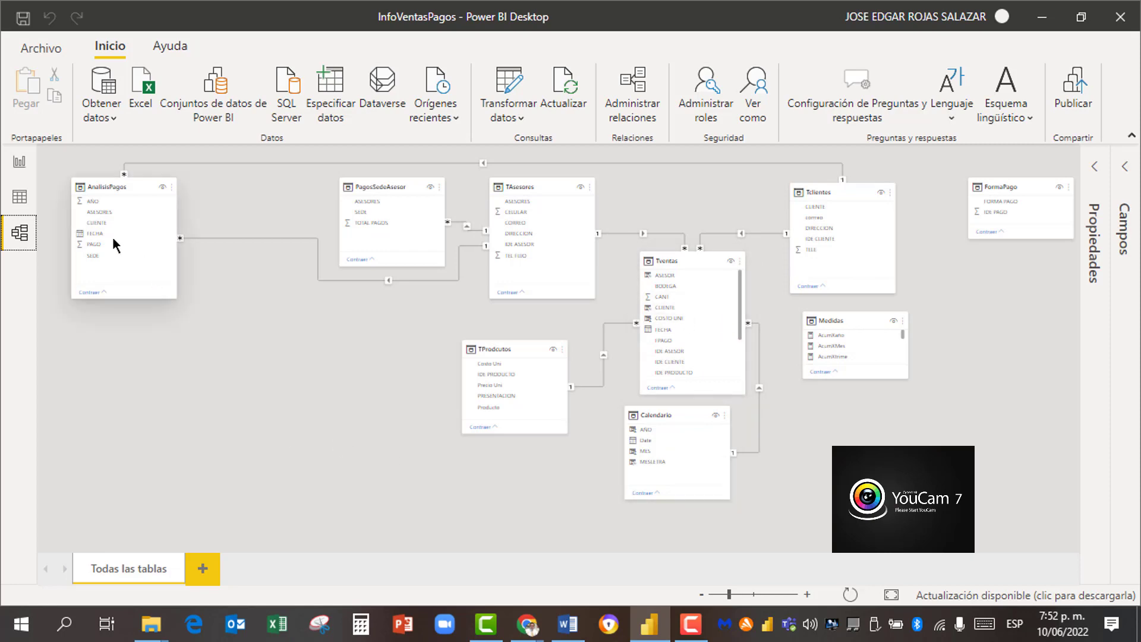
left_click(23, 168)
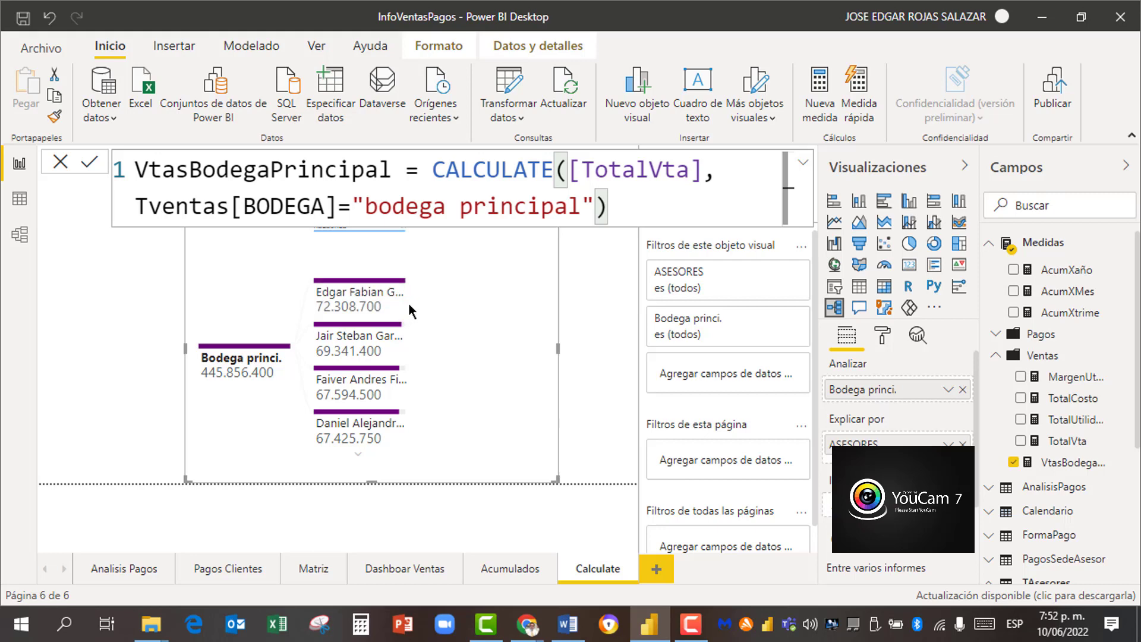
left_click(19, 233)
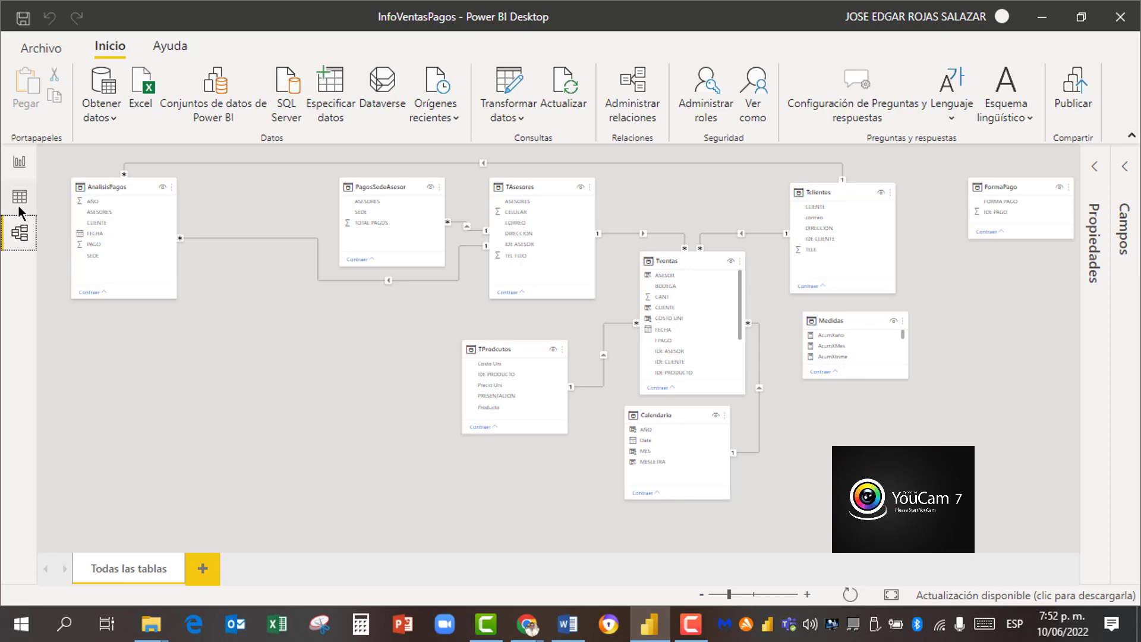
left_click(22, 167)
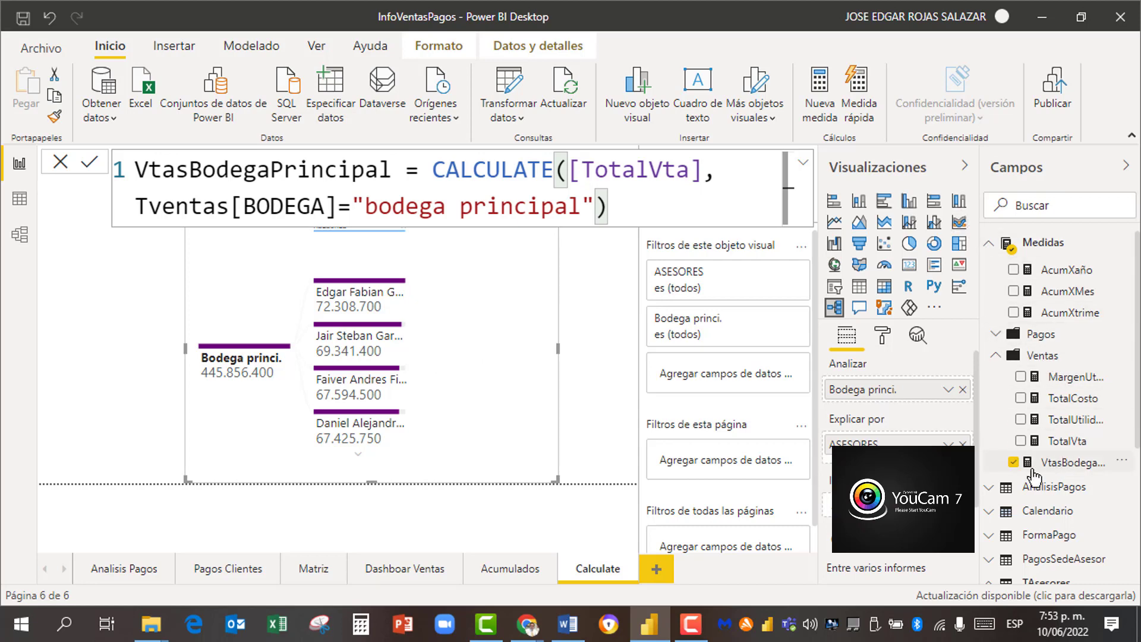
Step: Add the Producto field from TProdcutos to the decomposition tree and break the first adviser's sales down by Producto
left_click(989, 245)
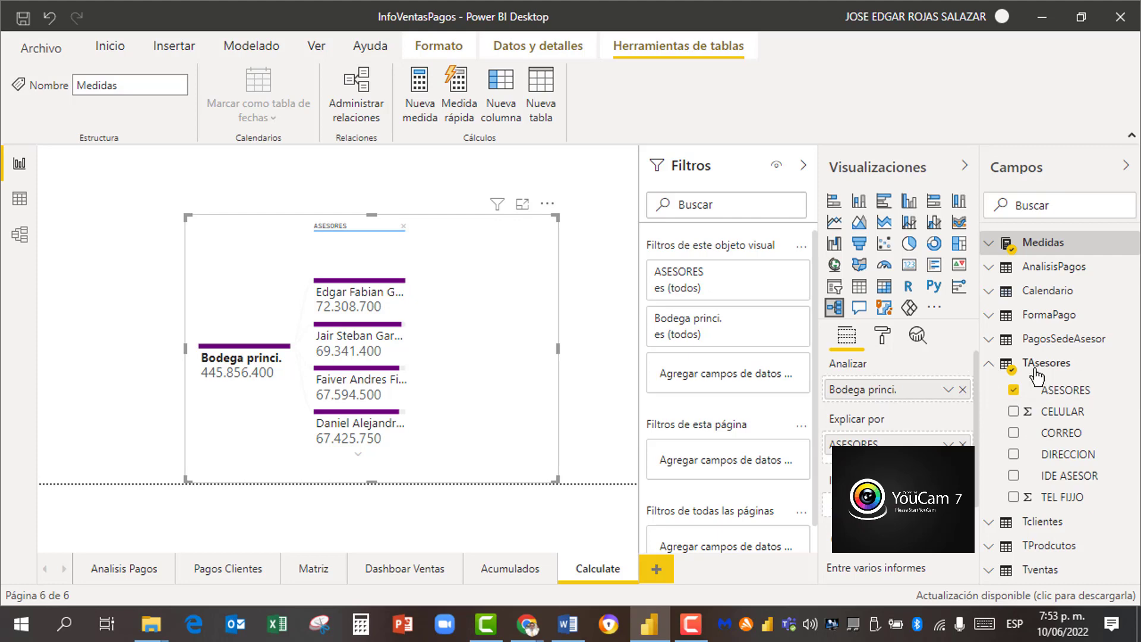
left_click(989, 364)
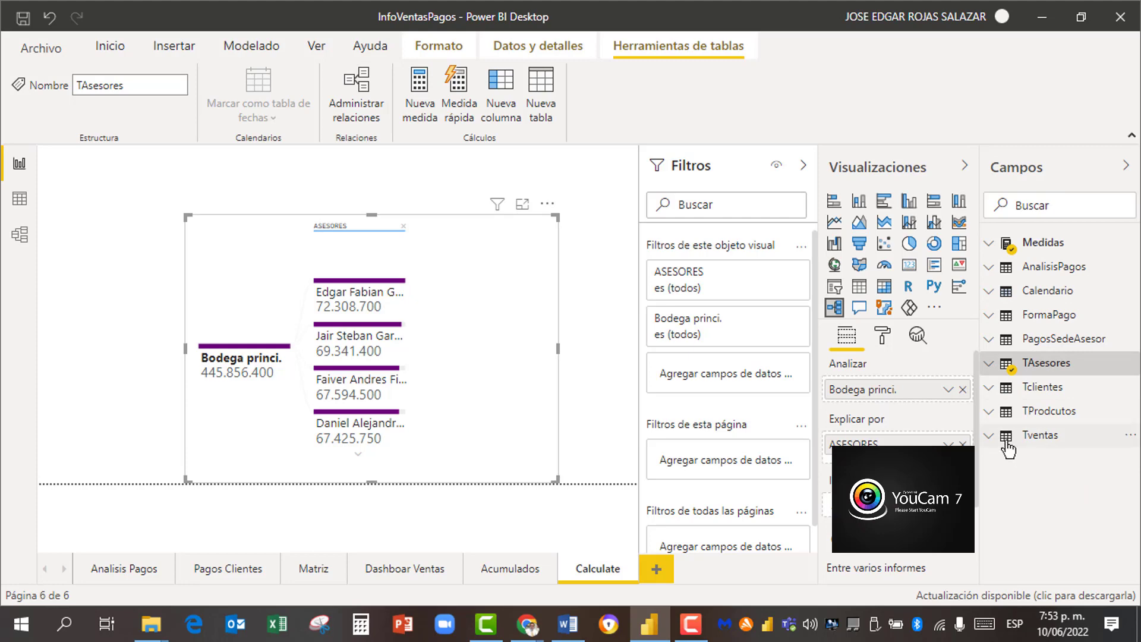
left_click(988, 413)
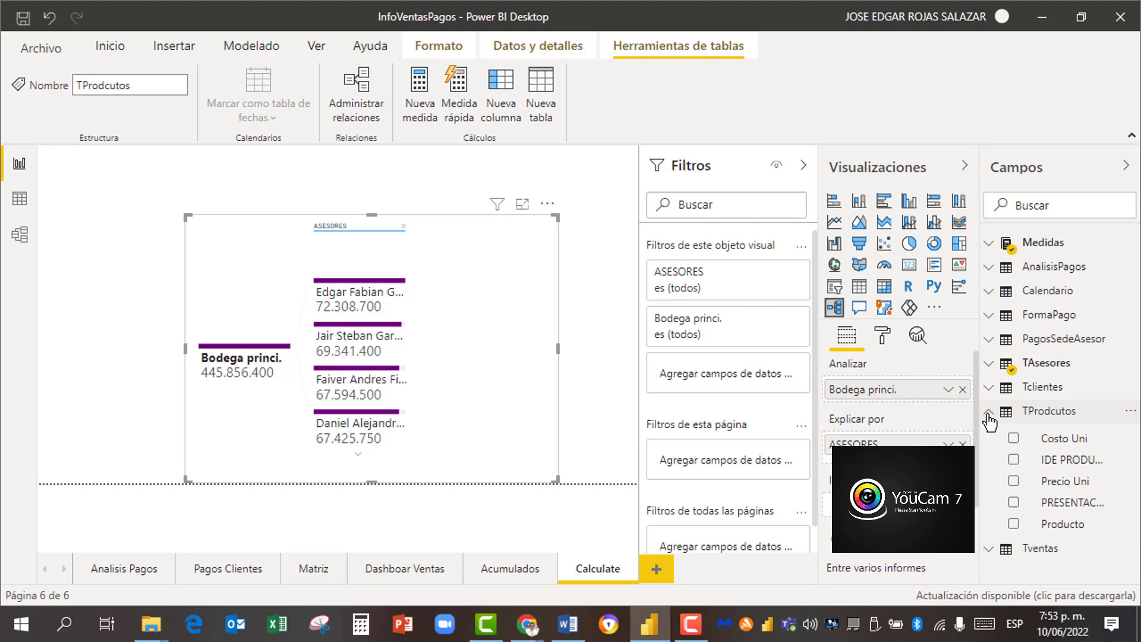
left_click(1013, 524)
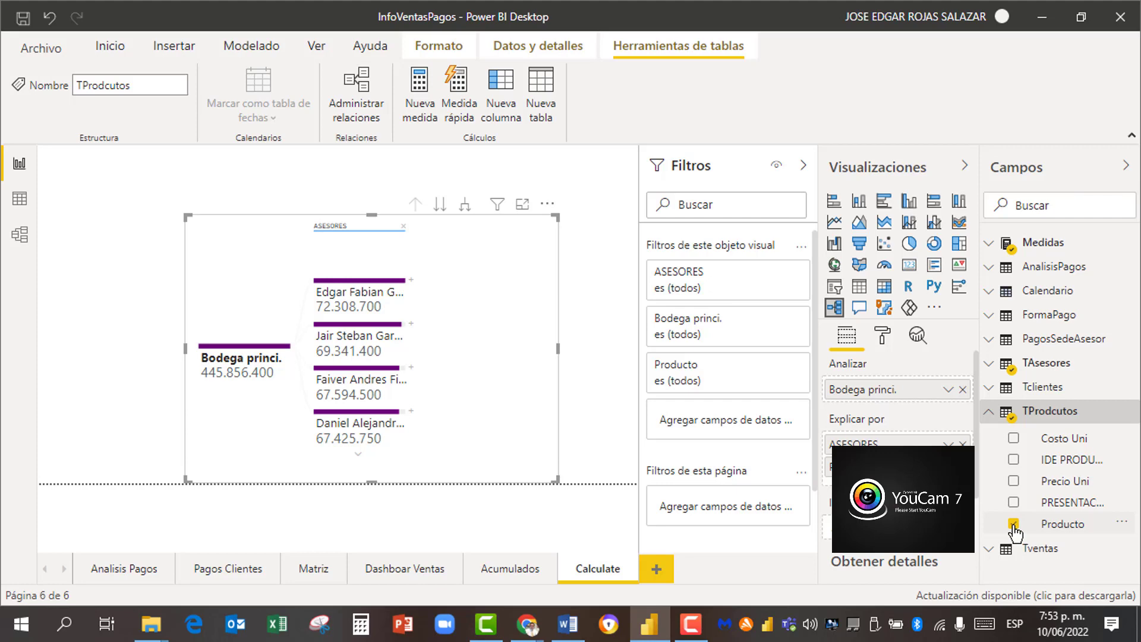
left_click(411, 281)
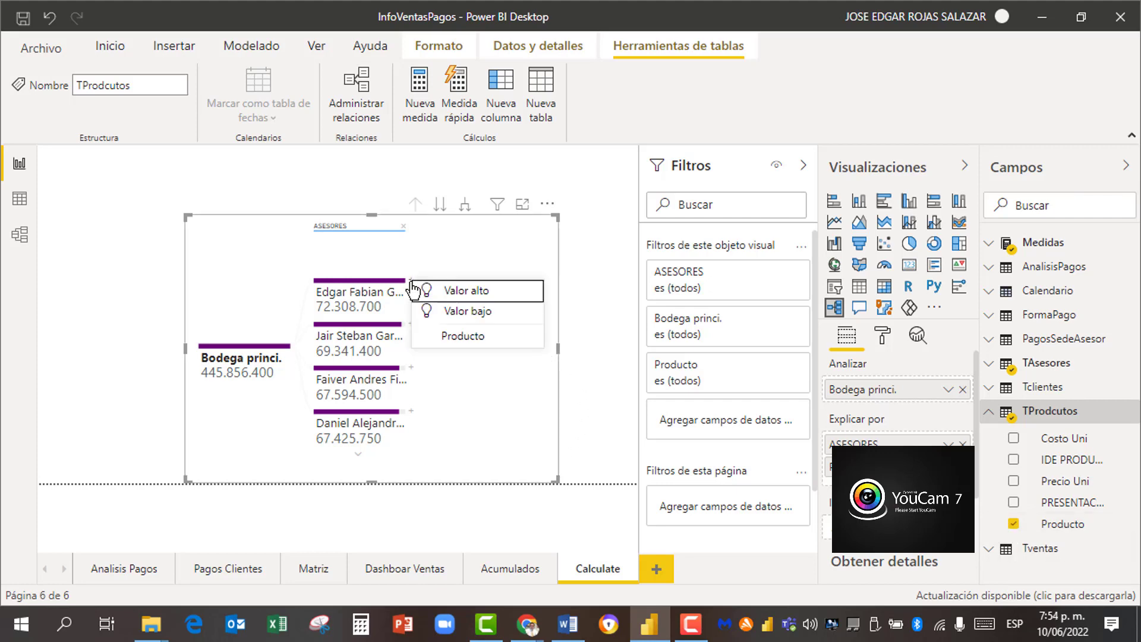
left_click(473, 331)
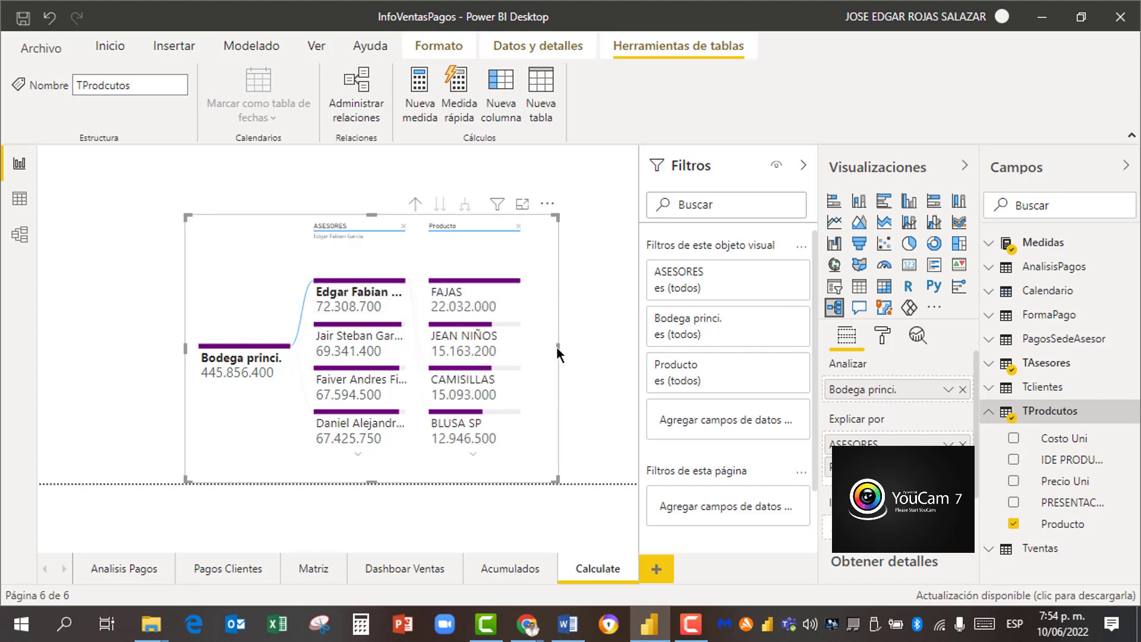
Step: Widen the decomposition tree to the edge of the page and adjust its vertical extent
left_click_drag(557, 347, 642, 341)
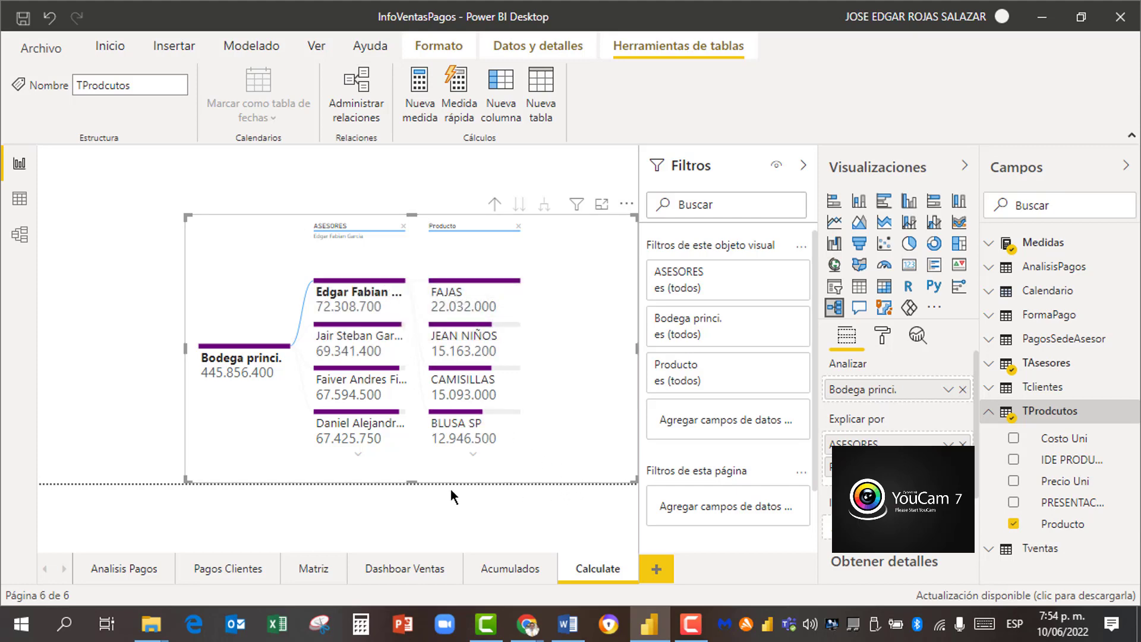
left_click_drag(411, 480, 416, 512)
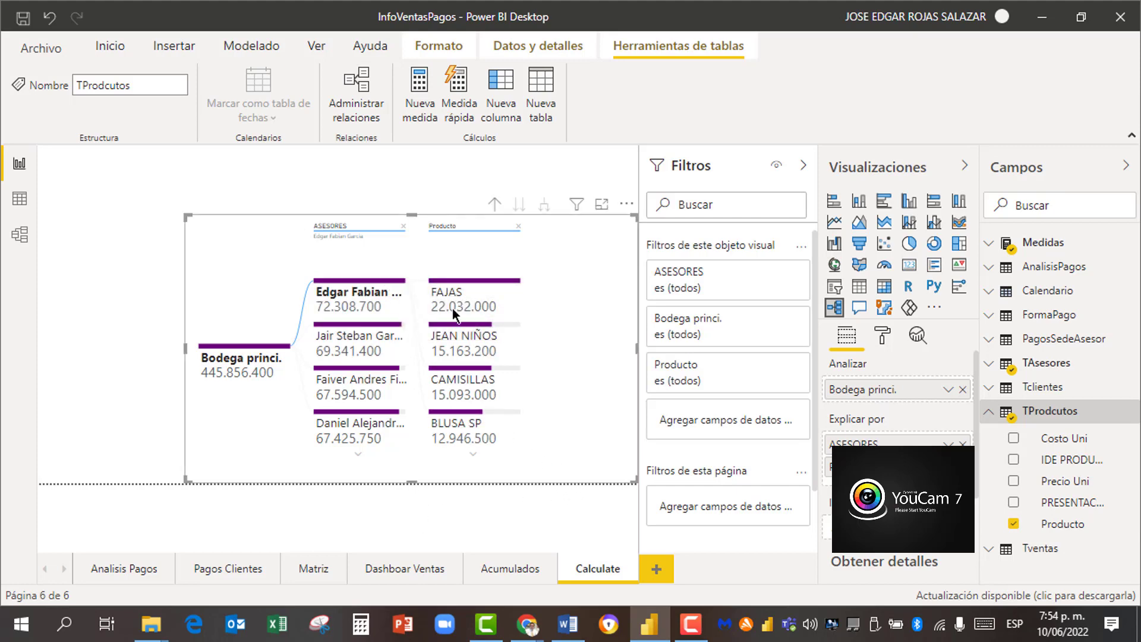
left_click_drag(414, 215, 414, 152)
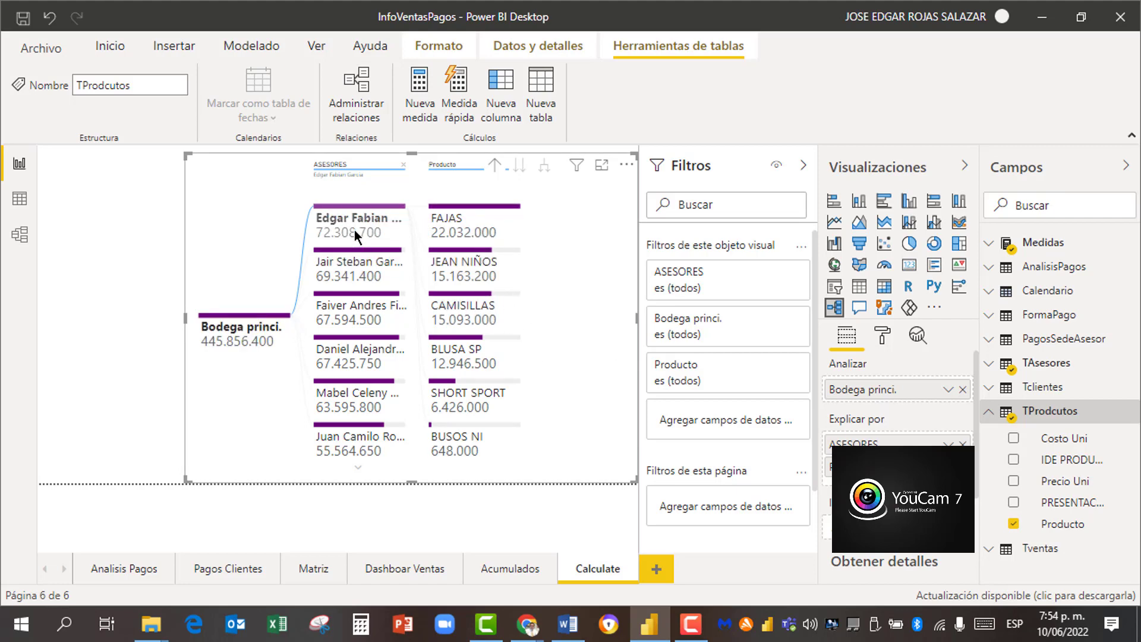
mouse_move(355, 229)
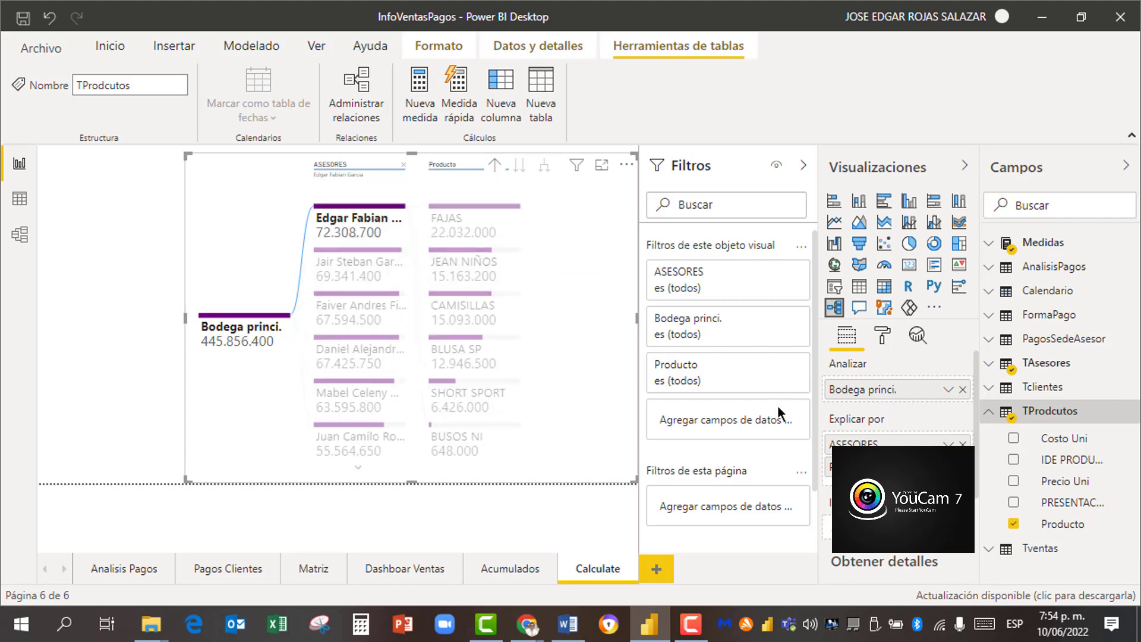
left_click(360, 230)
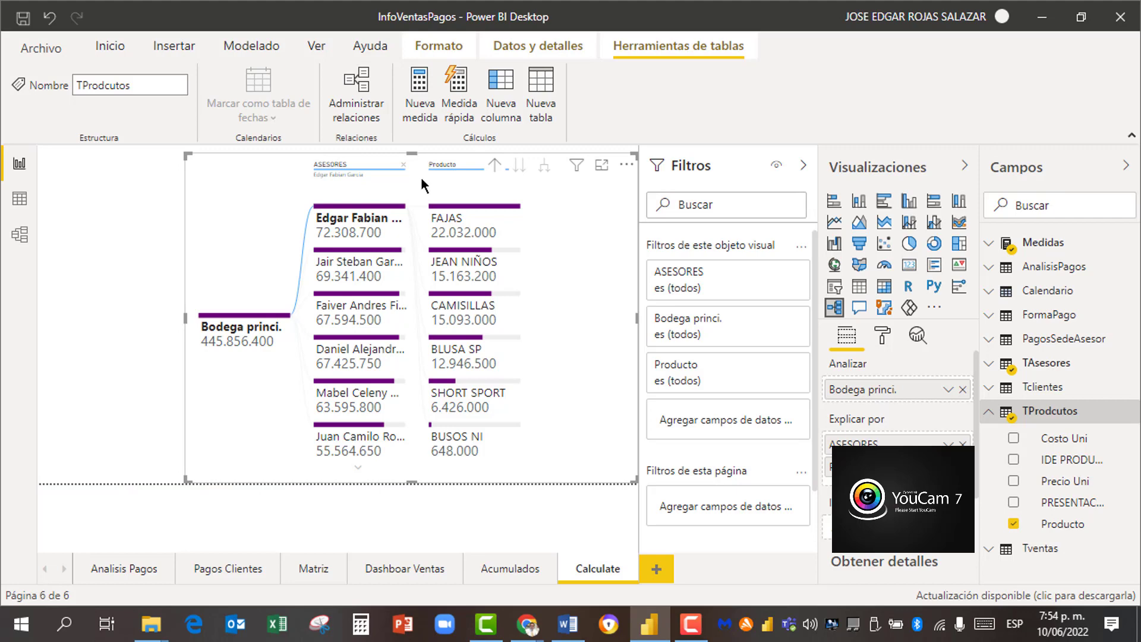
left_click_drag(422, 178, 426, 213)
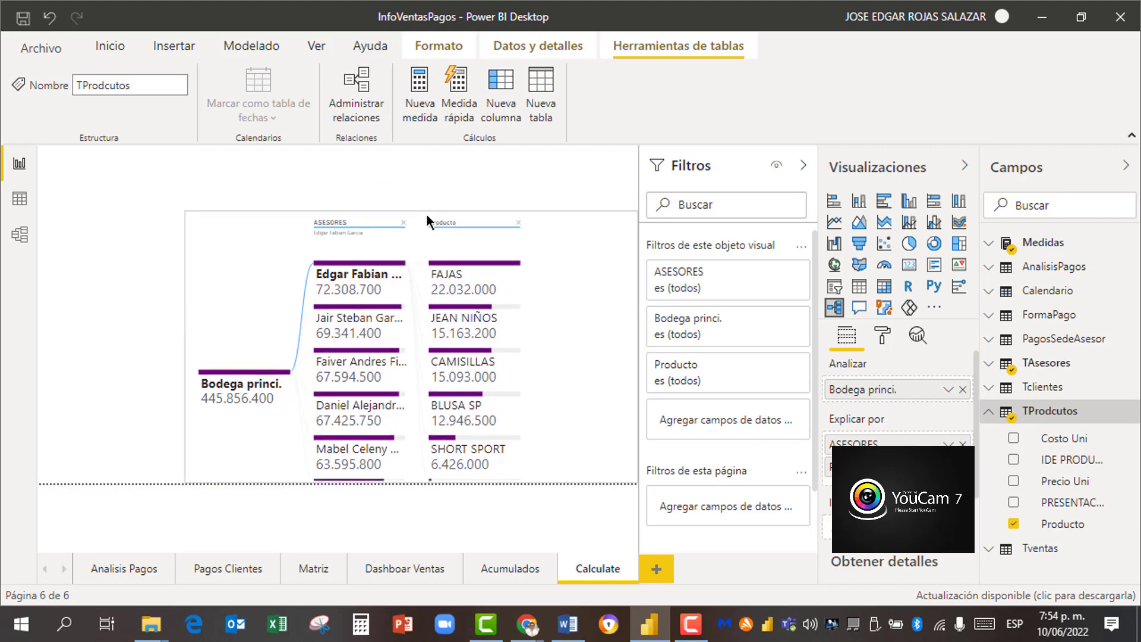
Step: Remove the Producto level, add the CLIENTE field from Tclientes, and break the first adviser's sales down by CLIENTE
left_click(518, 225)
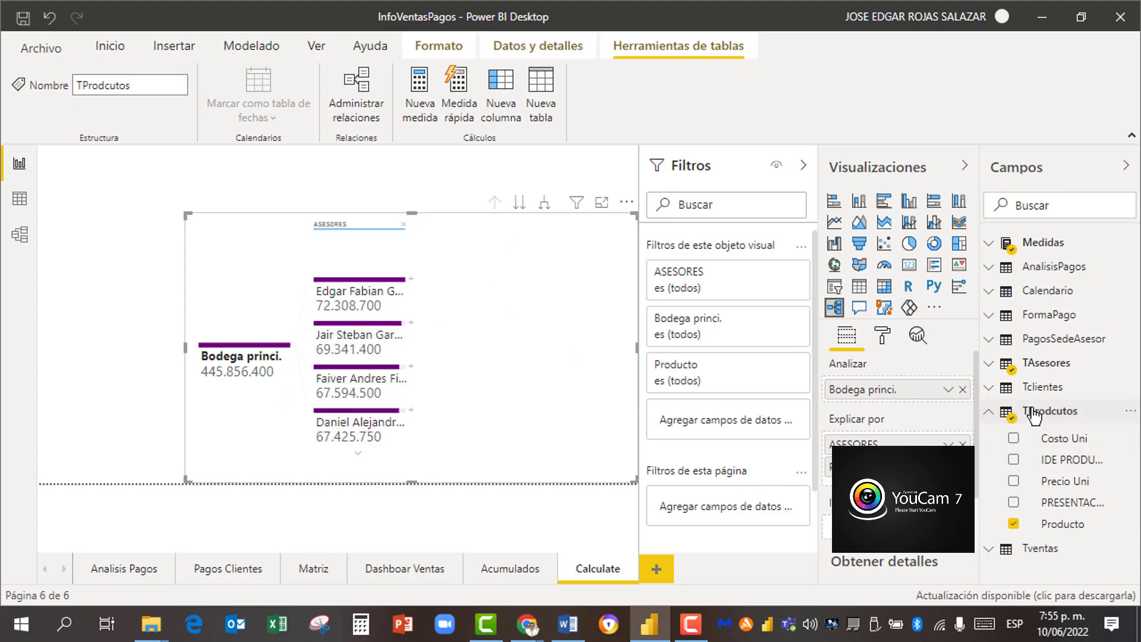
left_click(991, 392)
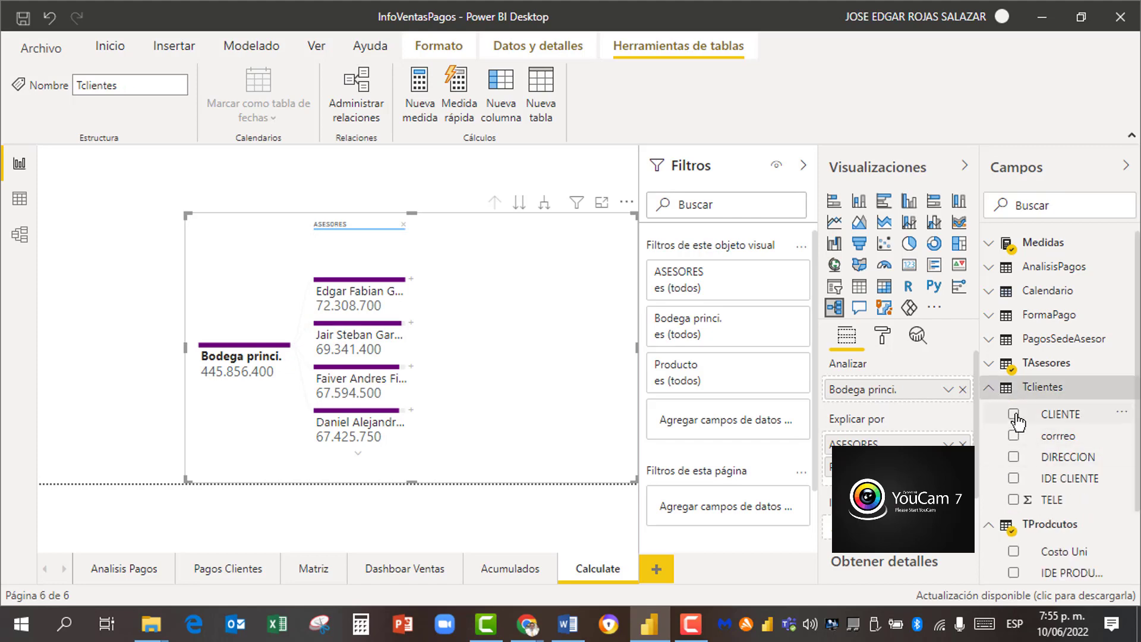
left_click(1013, 414)
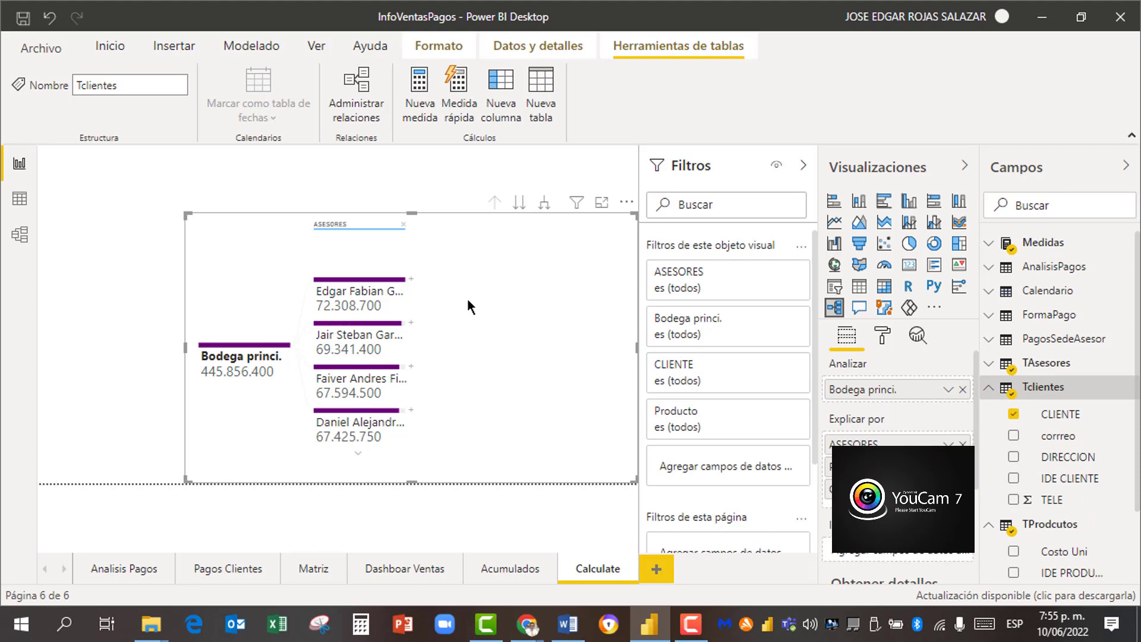
left_click(408, 279)
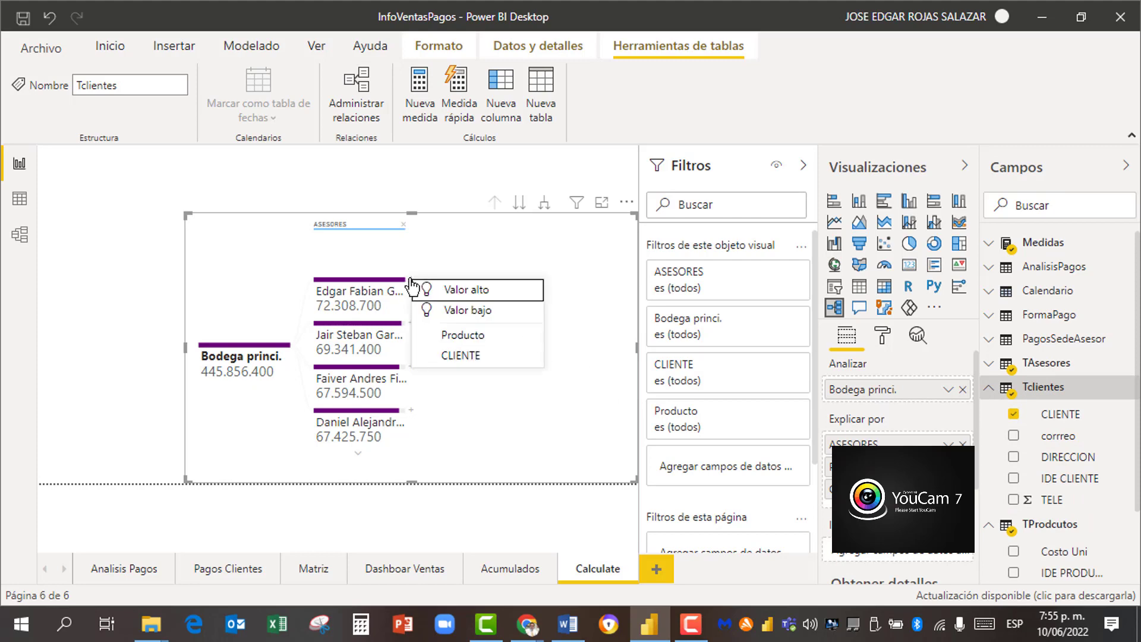
left_click(466, 352)
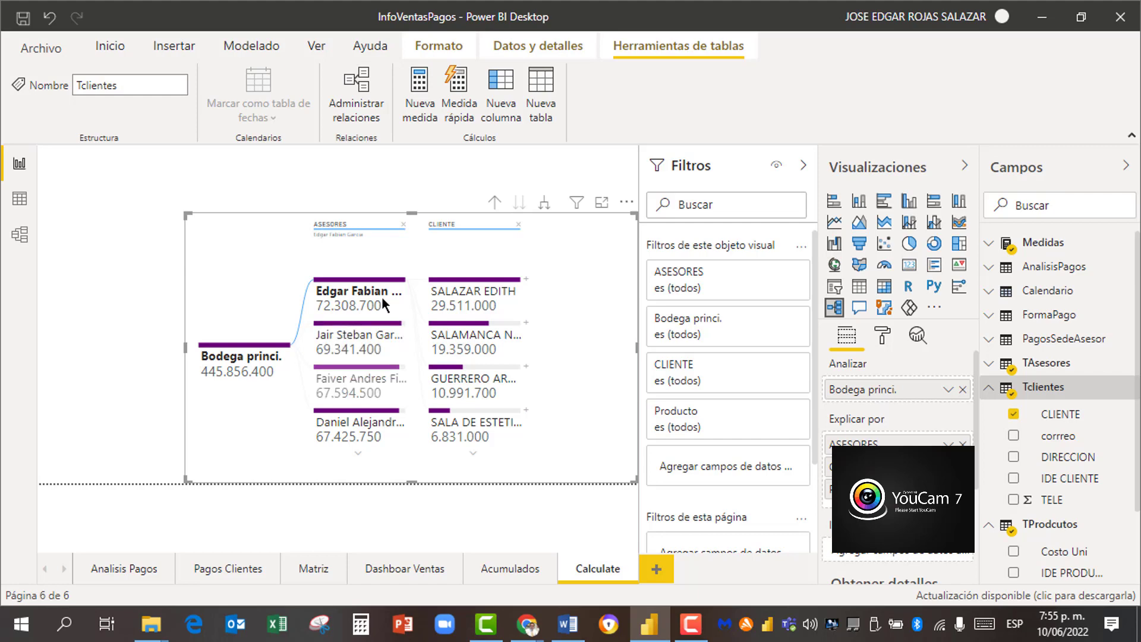
Step: Remove the CLIENTE and ASESORES levels from the decomposition tree
left_click(518, 225)
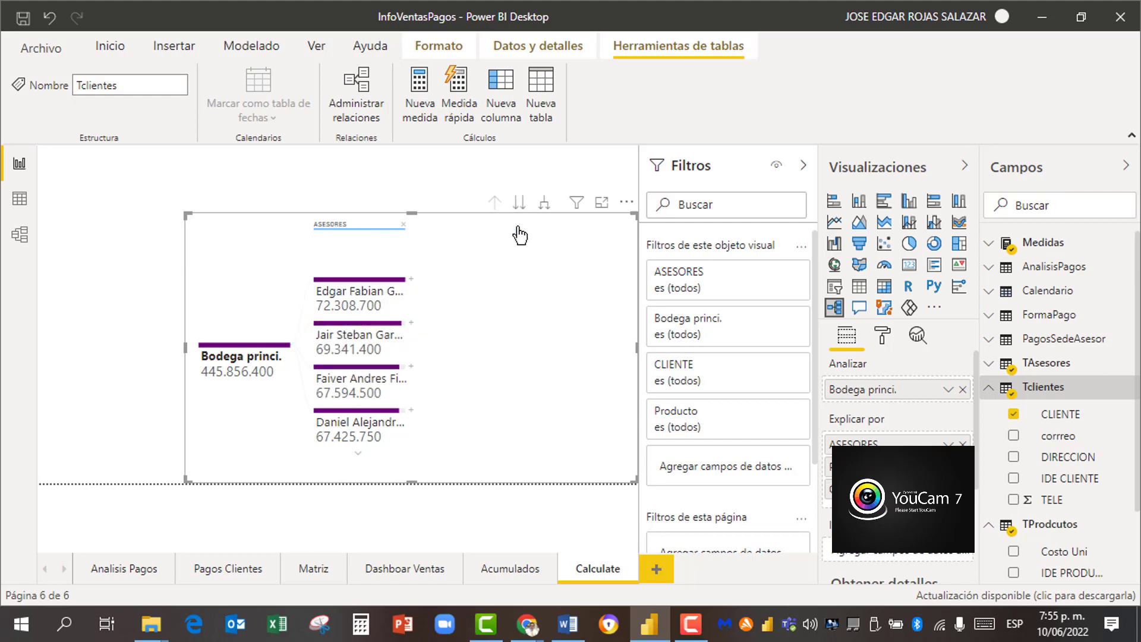
left_click(403, 226)
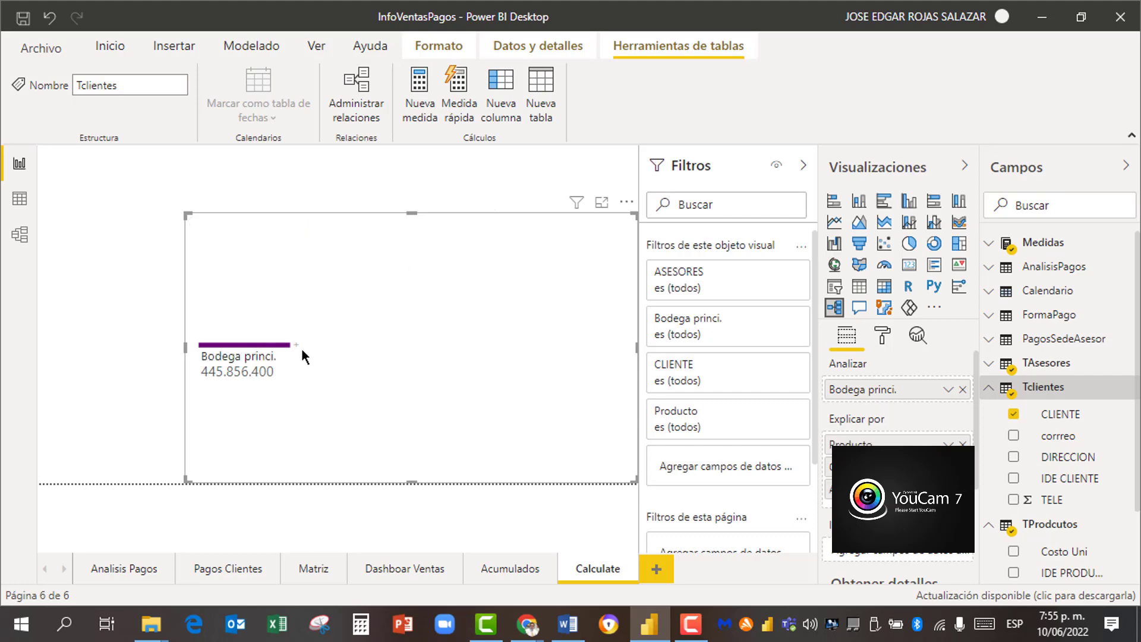
Step: Break the total in the decomposition tree down by CLIENTE, and break the first client's sales down by ASESORES
left_click(297, 351)
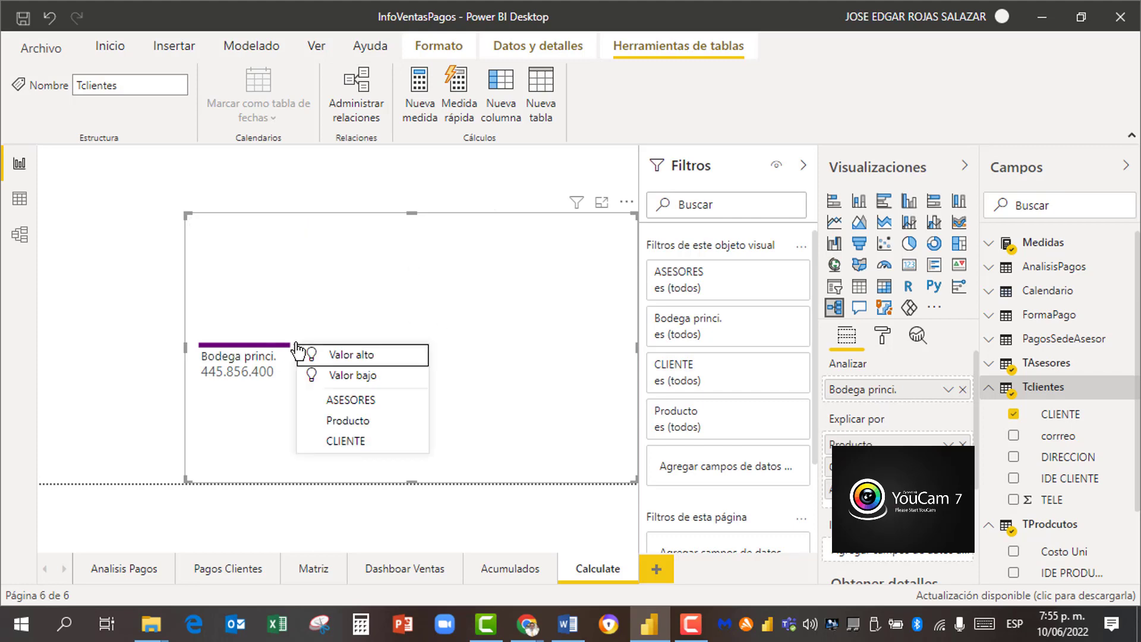
left_click(362, 441)
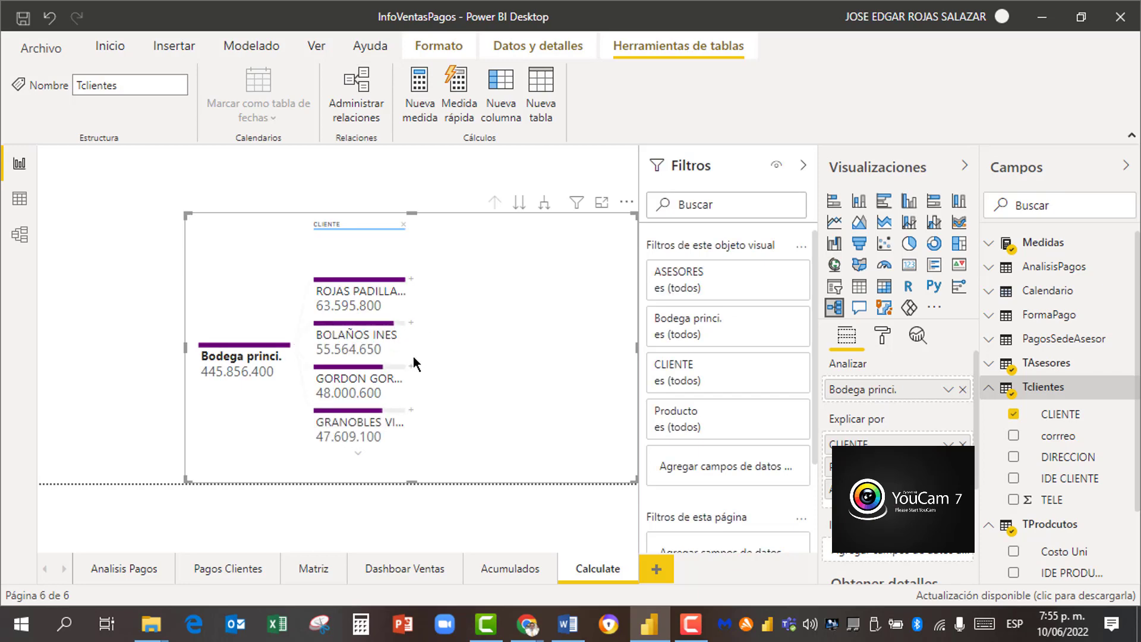
left_click(412, 280)
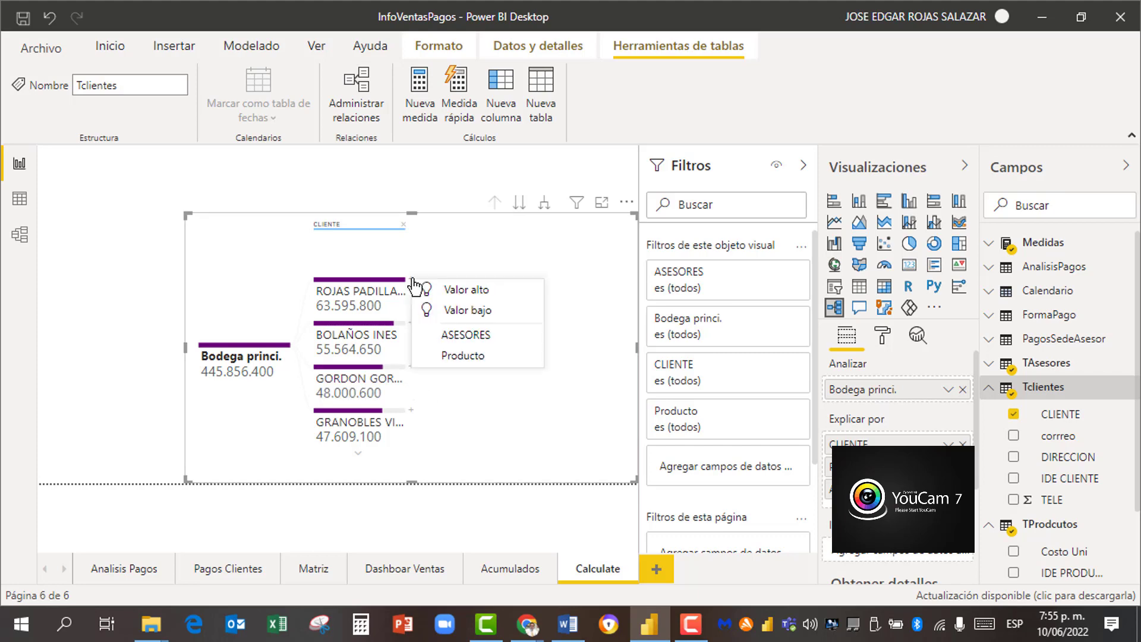
left_click(470, 336)
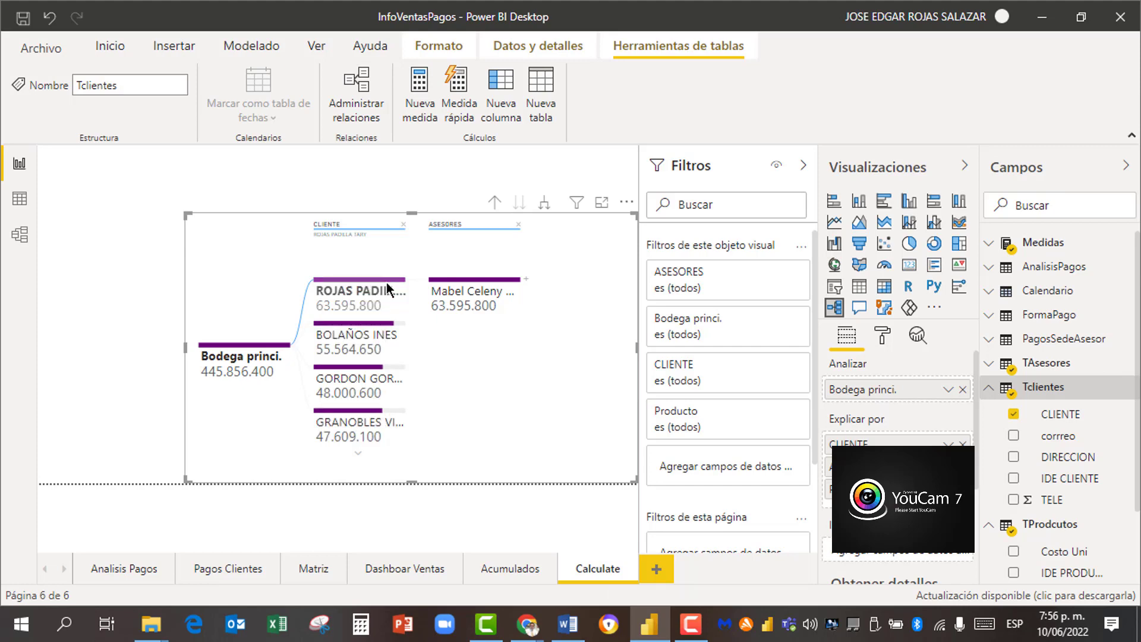
mouse_move(390, 284)
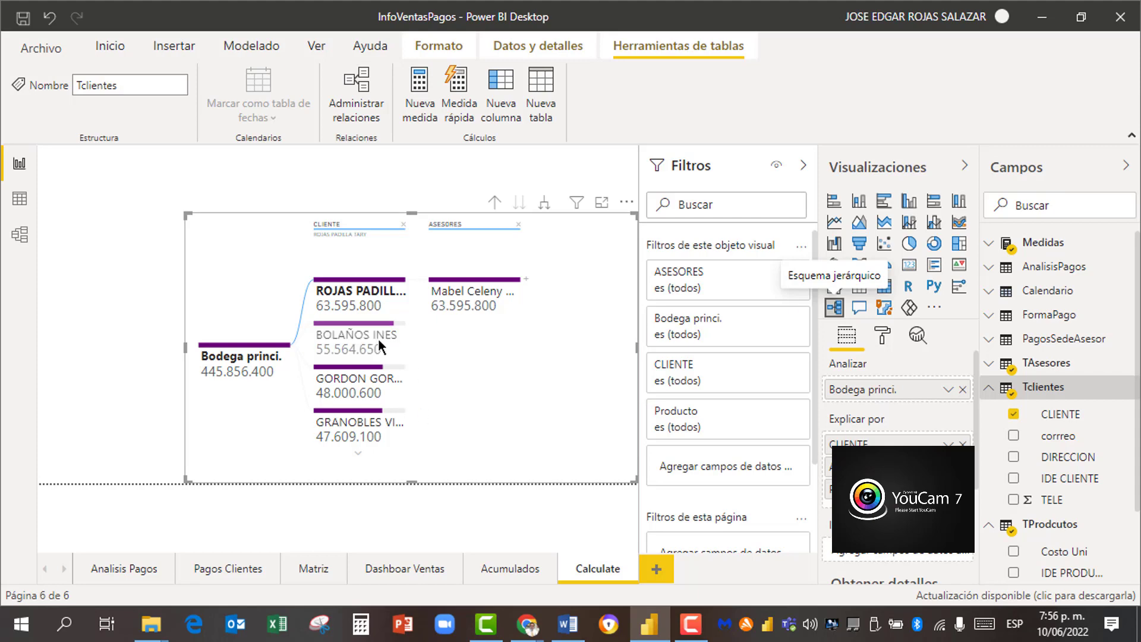
mouse_move(378, 340)
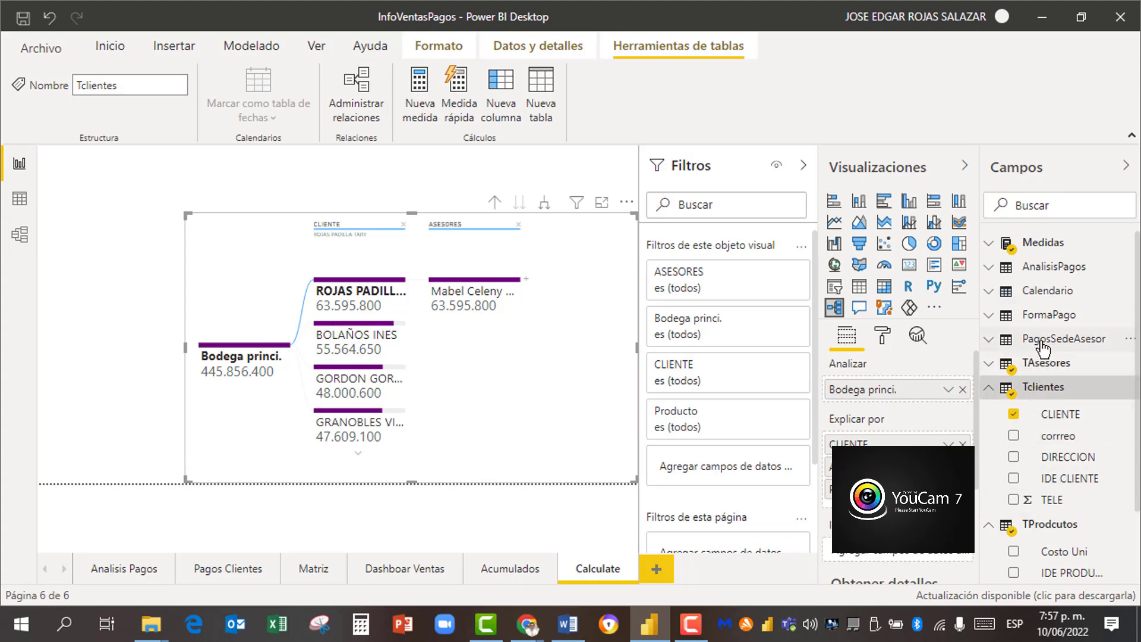
Step: In the model view, move the AcumXaño, AcumXMes, VtasBodegaPrincipal and AcumXtrime measures into the Ventas folder of the Medidas table
left_click(990, 243)
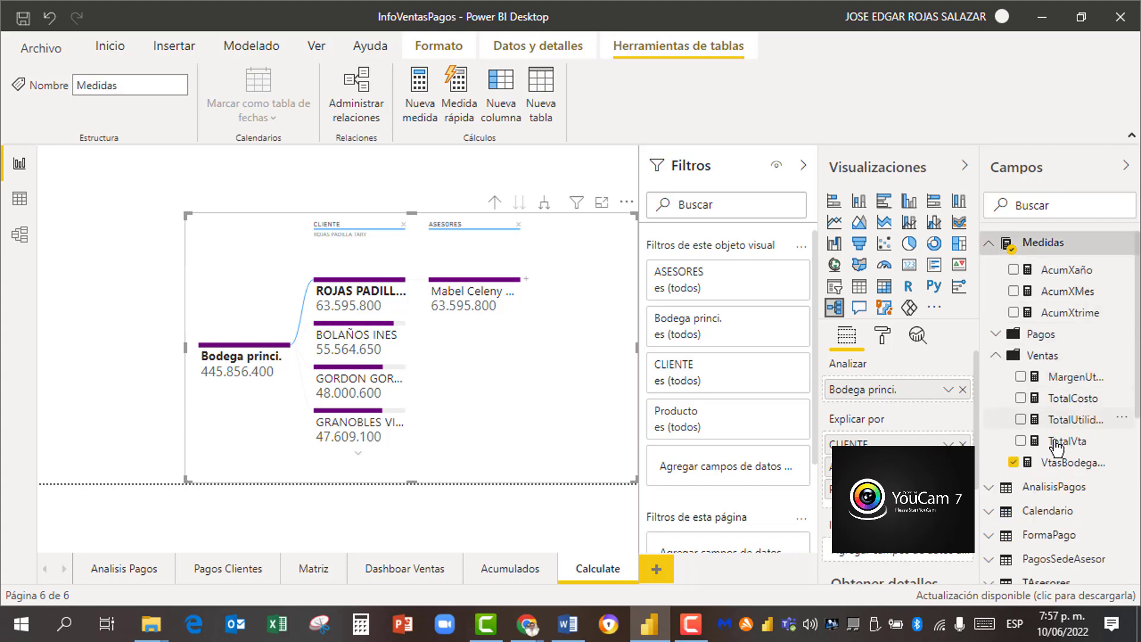
left_click(988, 243)
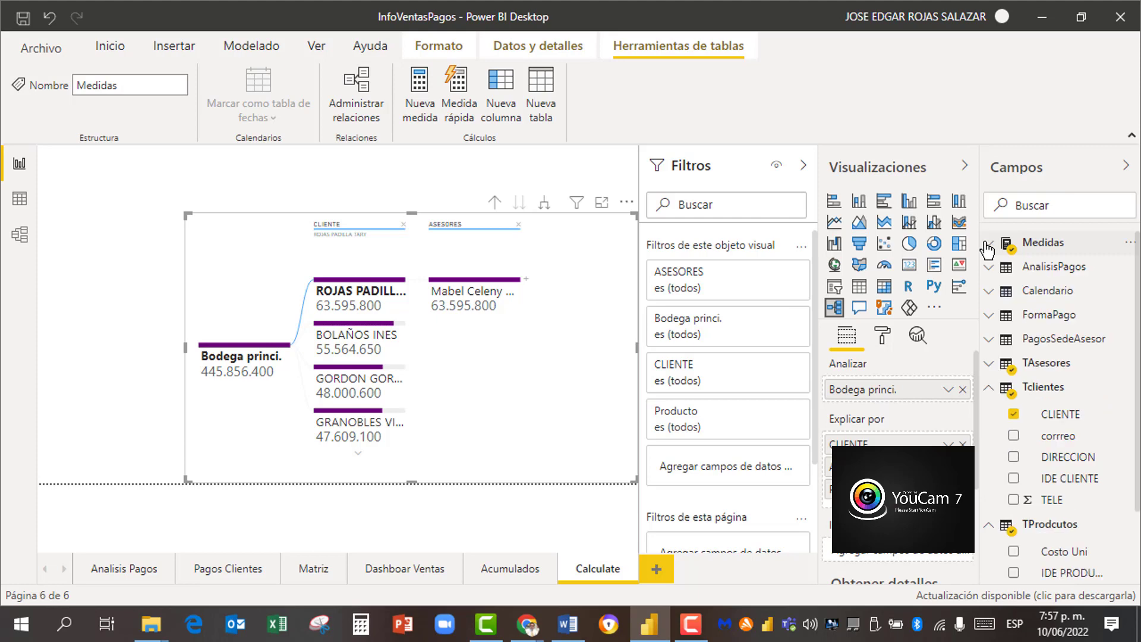
left_click(988, 387)
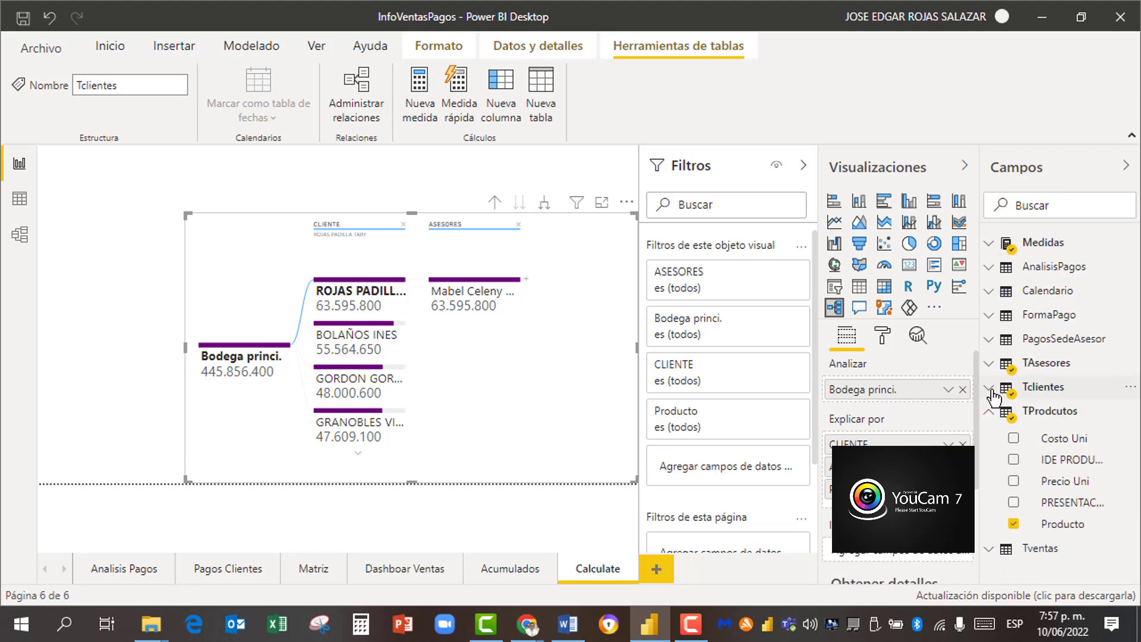
left_click(20, 233)
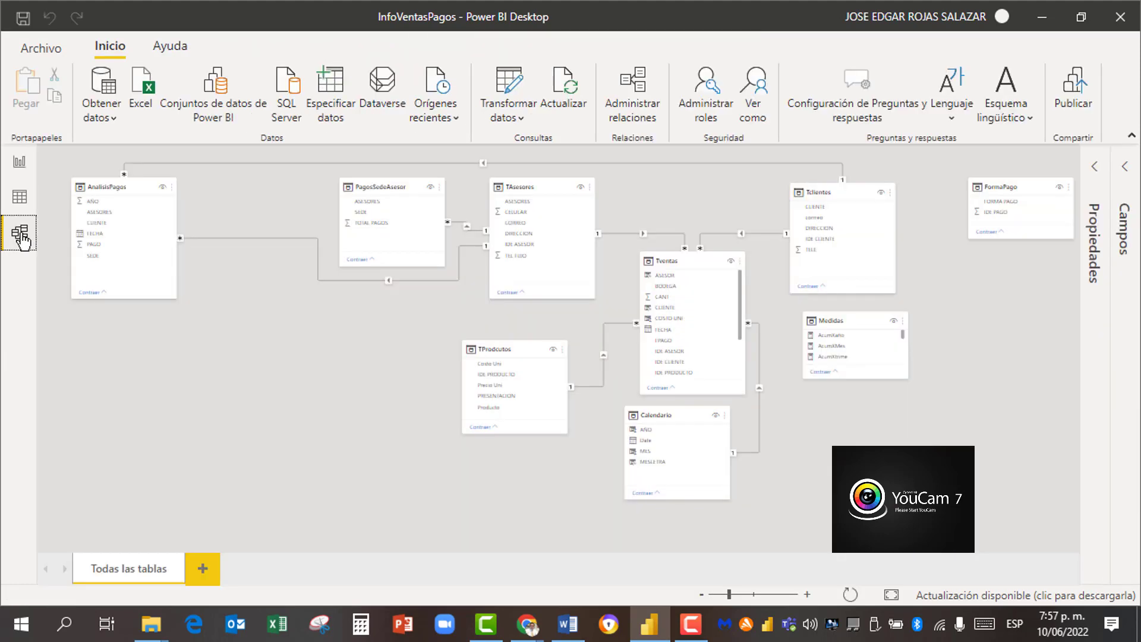
left_click(1125, 167)
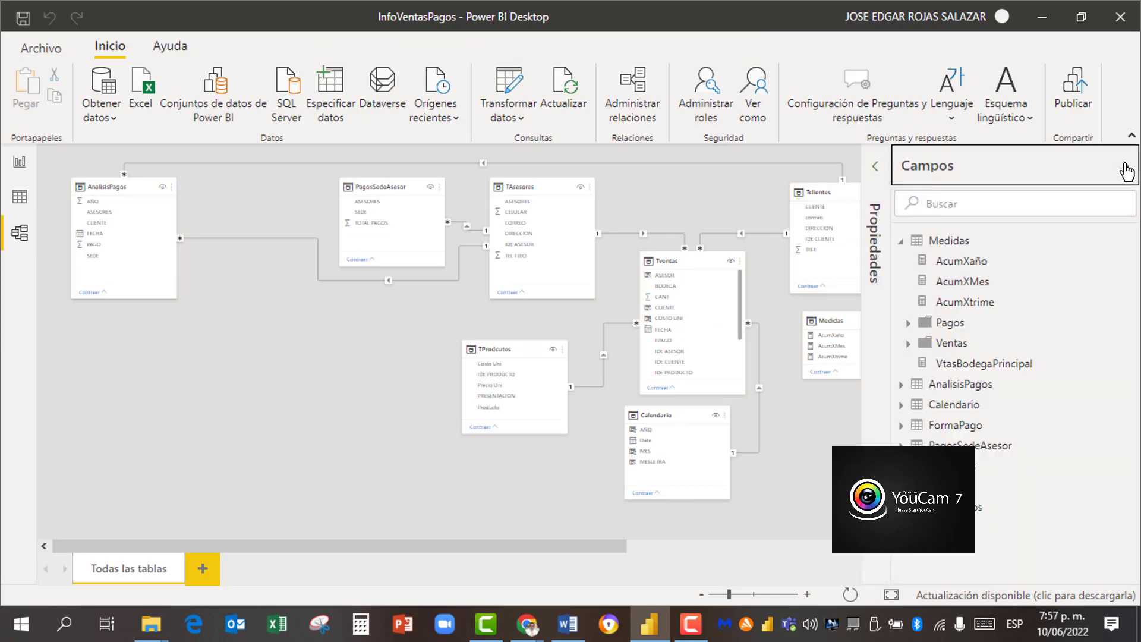
left_click(983, 266)
mouse_move(983, 266)
left_mouse_down()
mouse_move(970, 360)
mouse_move(973, 275)
left_mouse_up()
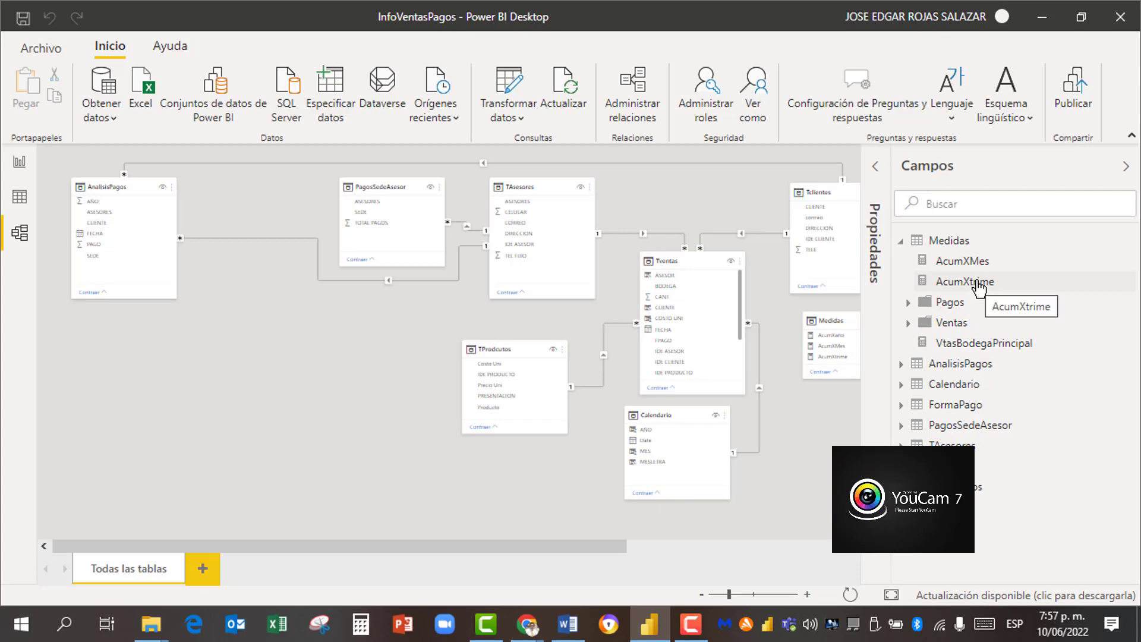
left_click_drag(975, 260, 955, 326)
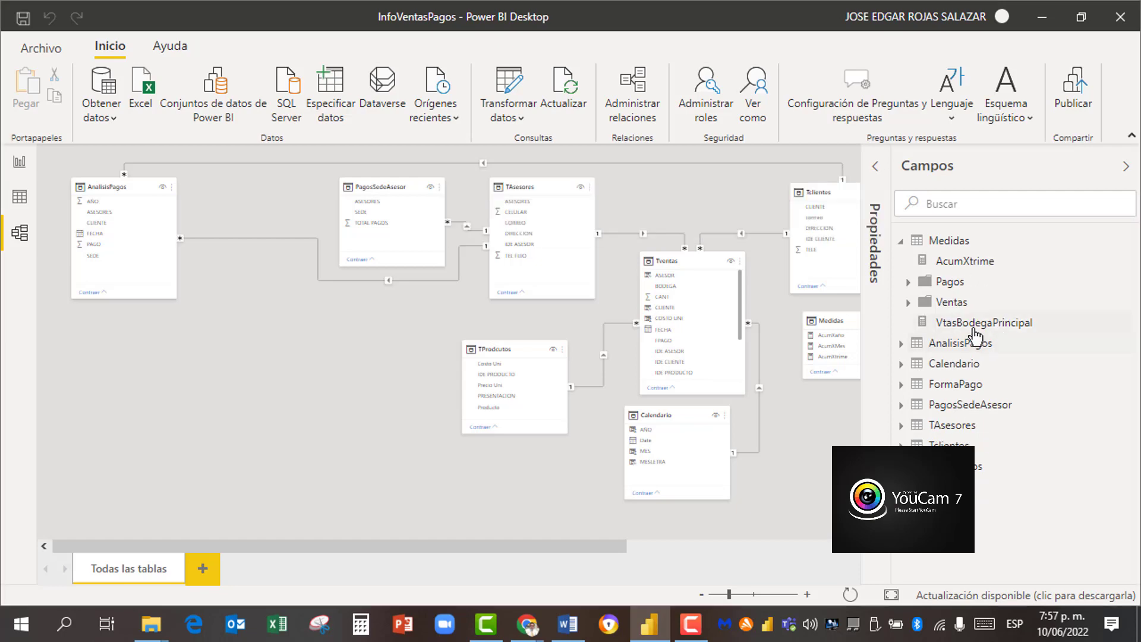
left_click_drag(975, 326, 953, 307)
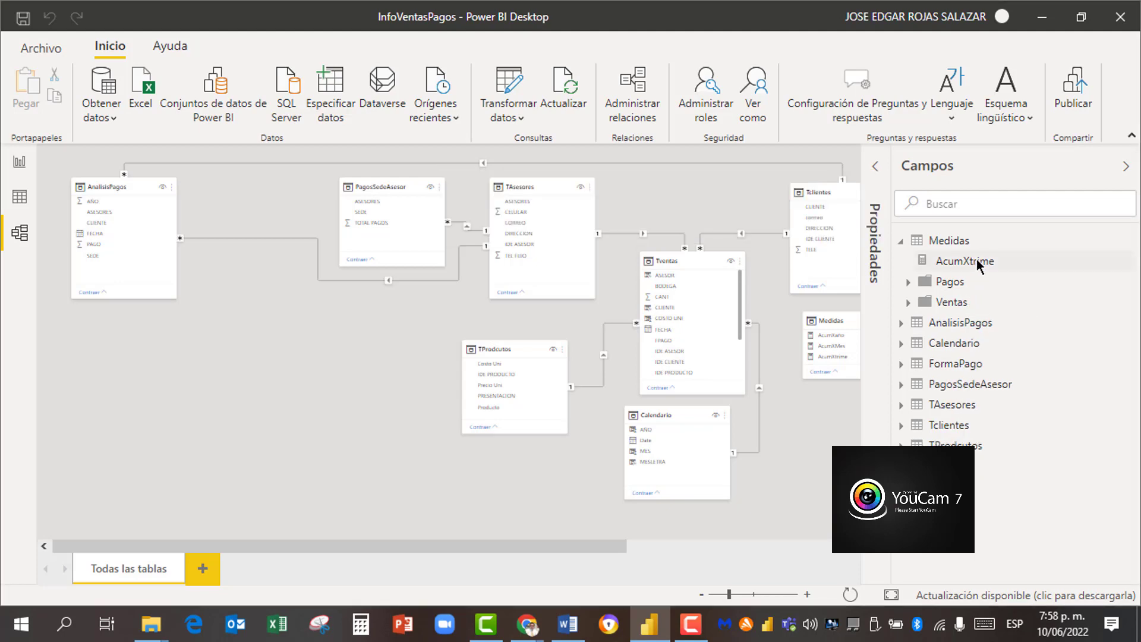
left_click_drag(977, 266, 976, 298)
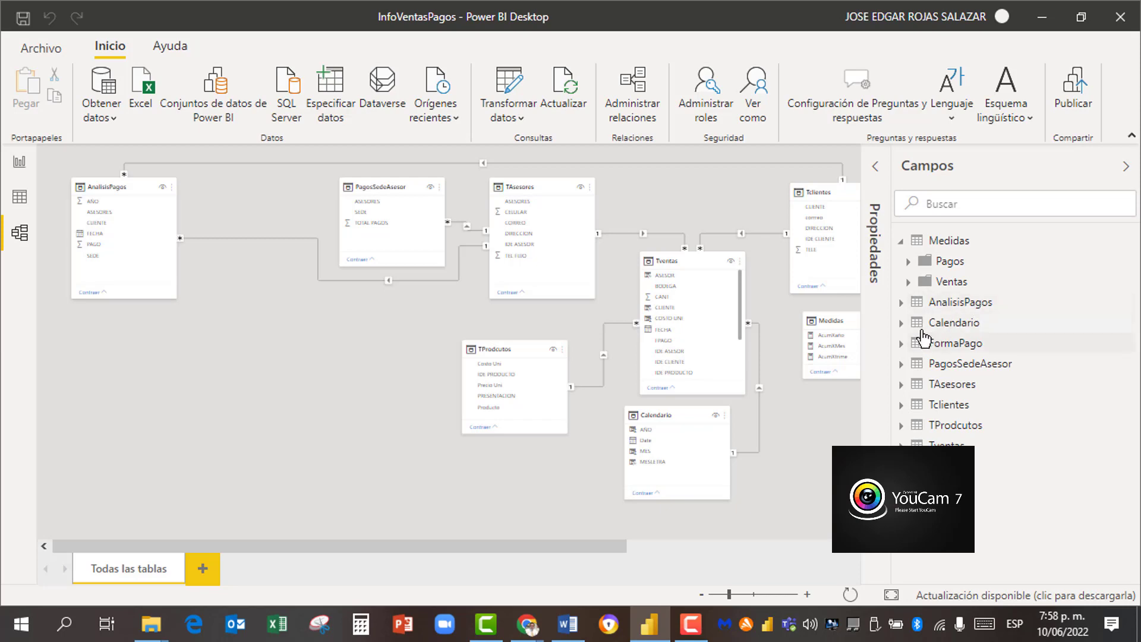
Step: Review which measures the Ventas and Pagos folders of the Medidas table contain
left_click(909, 282)
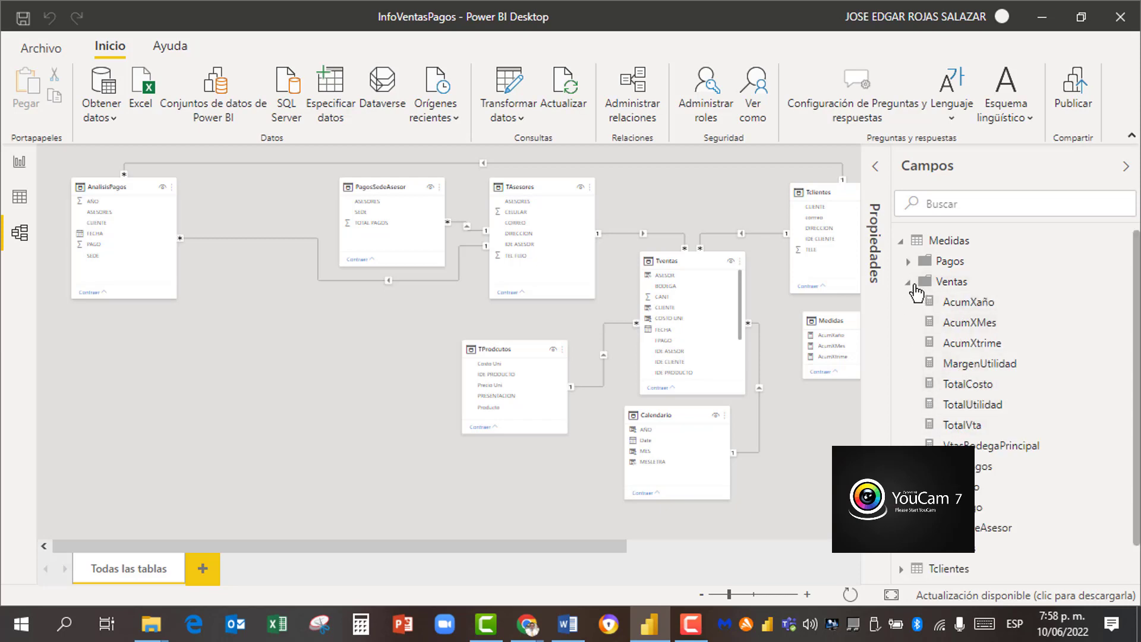
left_click(908, 281)
left_click(908, 262)
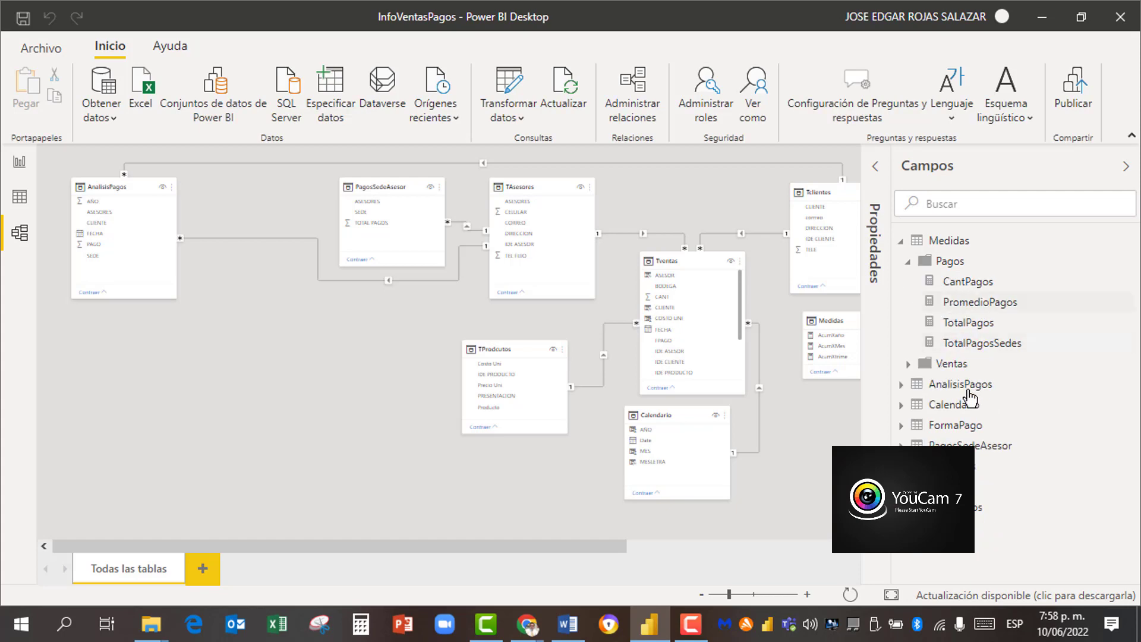
left_click(909, 262)
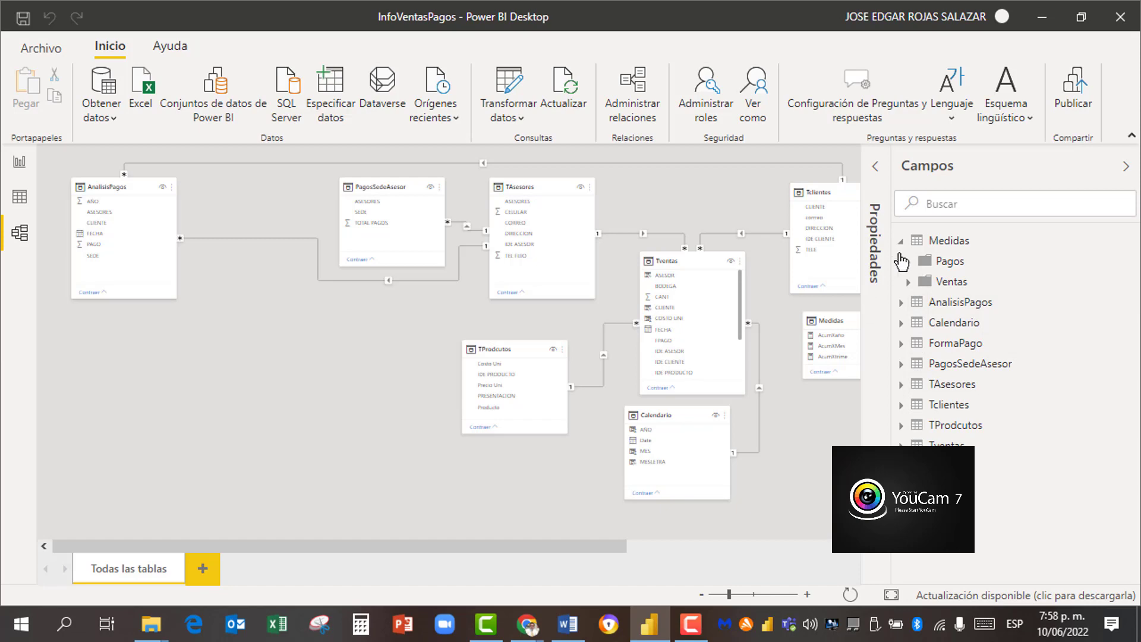
left_click(903, 241)
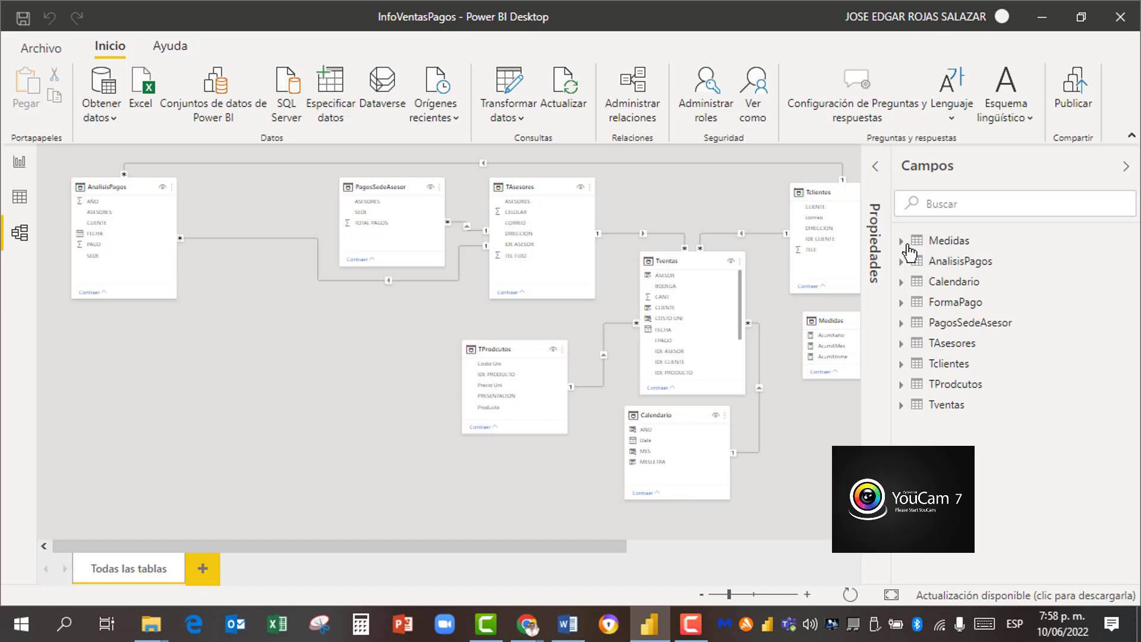
left_click(905, 244)
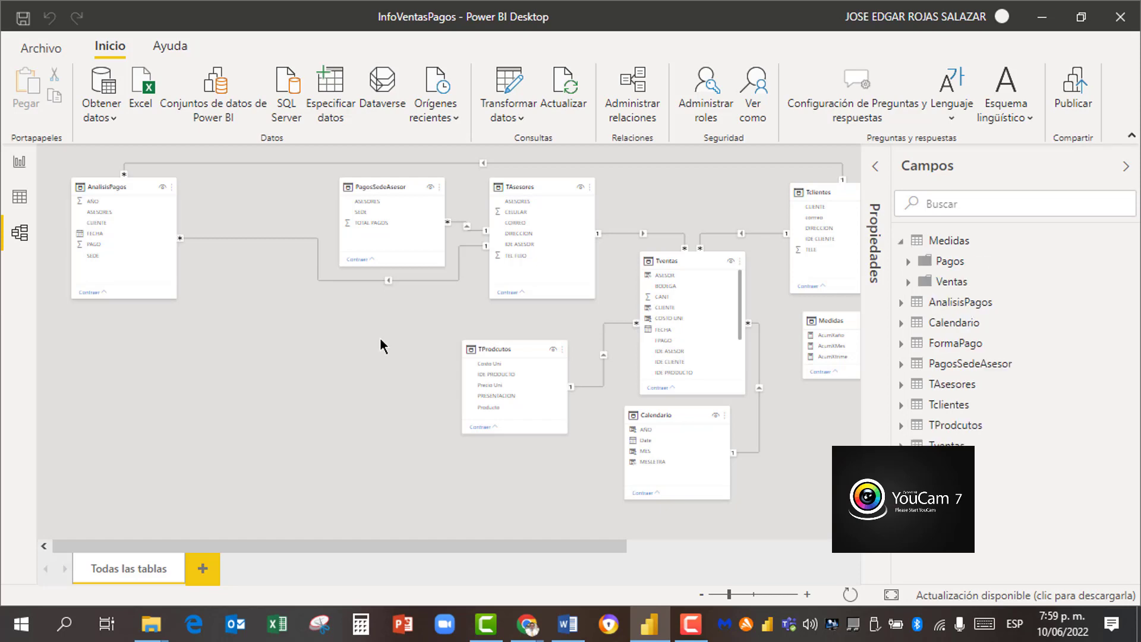
Step: Open the VtasBodegaPrincipal measure's formula in the data view and copy the measure name from it
left_click(20, 198)
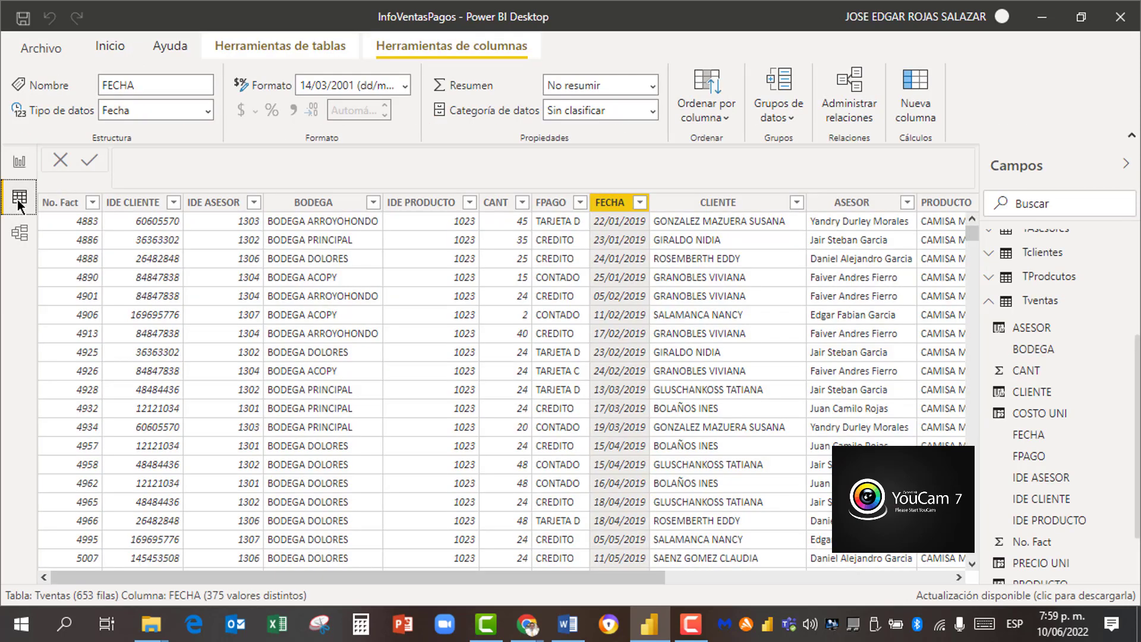
scroll(1085, 327, "up", 3)
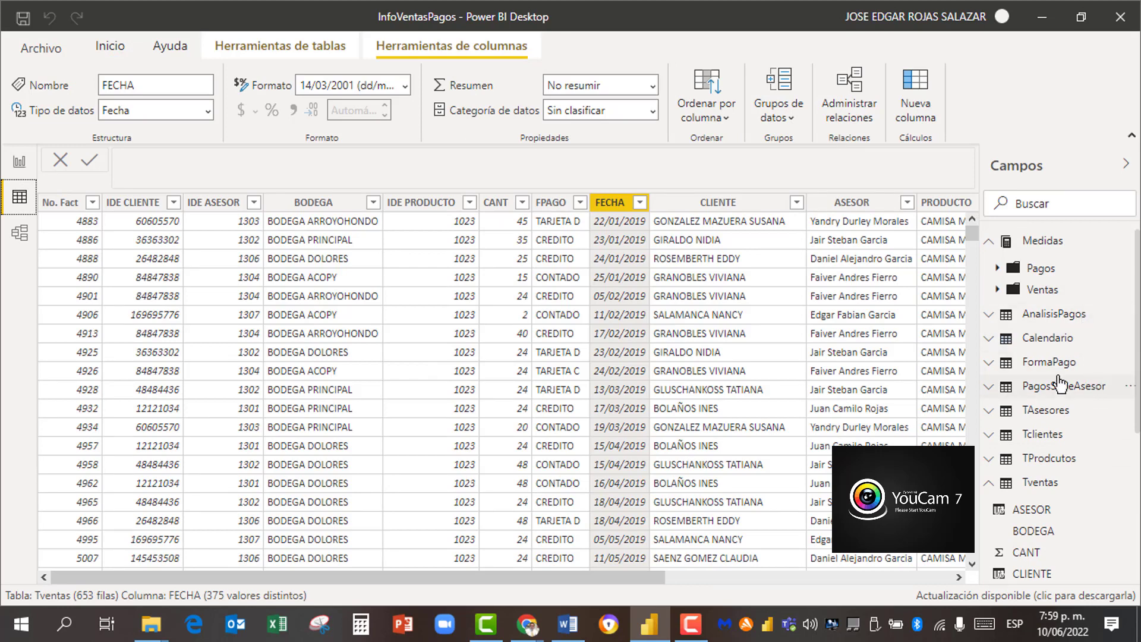
left_click(997, 291)
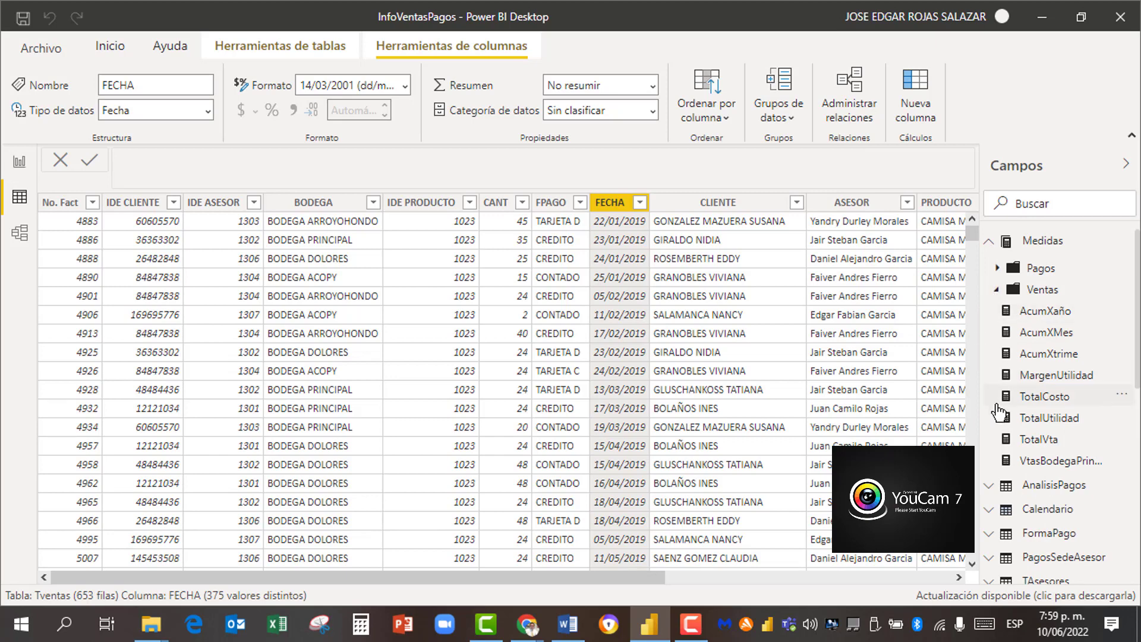
left_click(1058, 467)
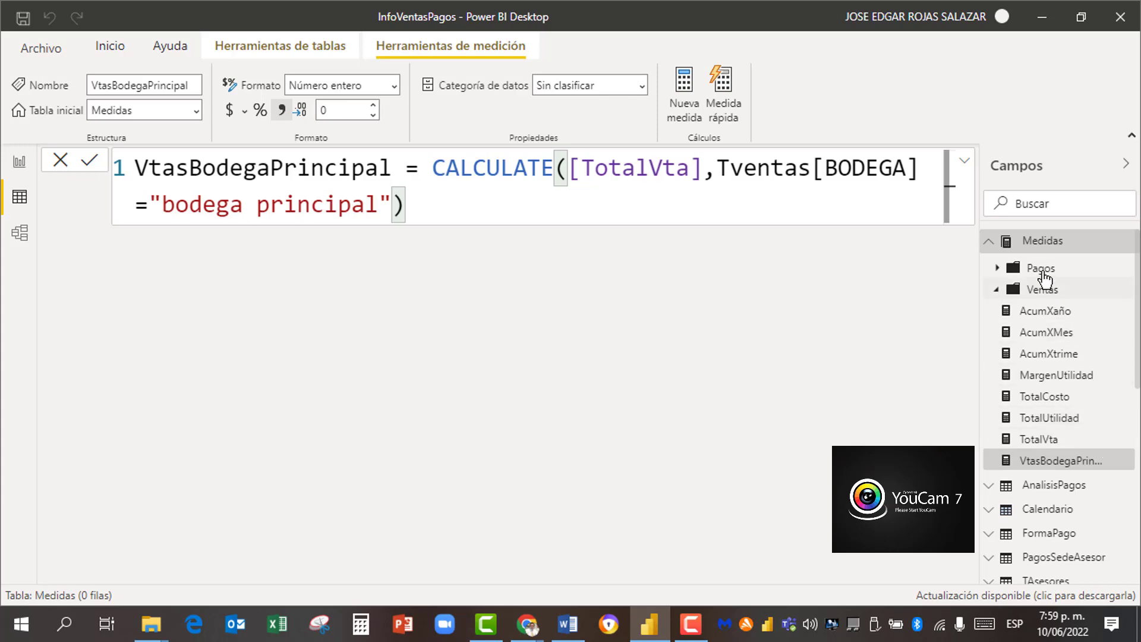
right_click(1042, 243)
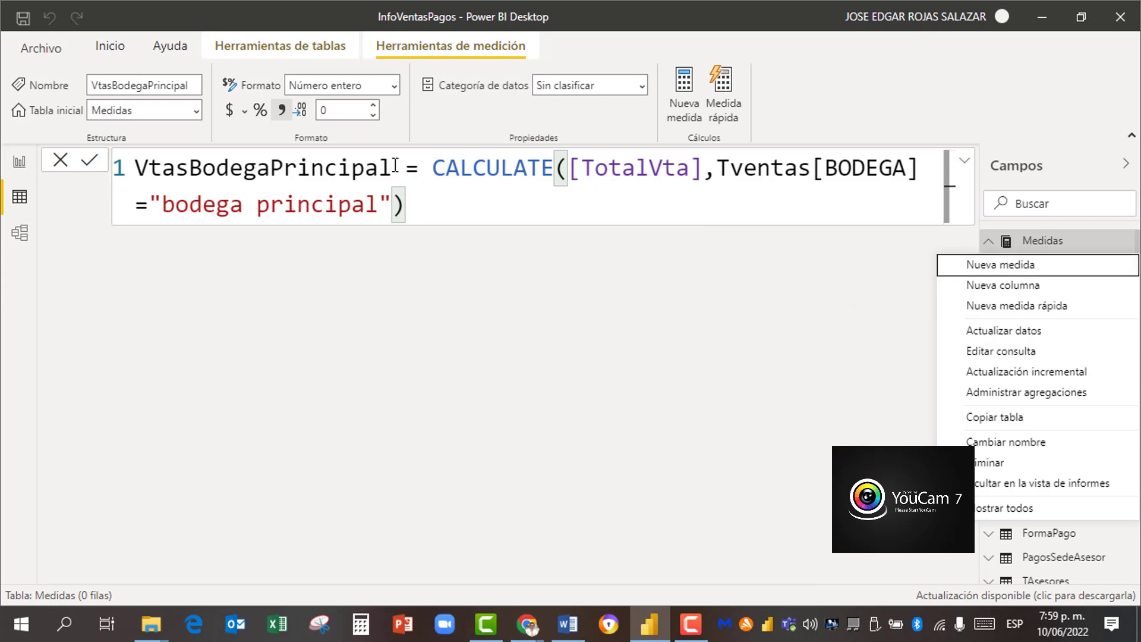
left_click_drag(392, 167, 151, 145)
key("ctrl+c")
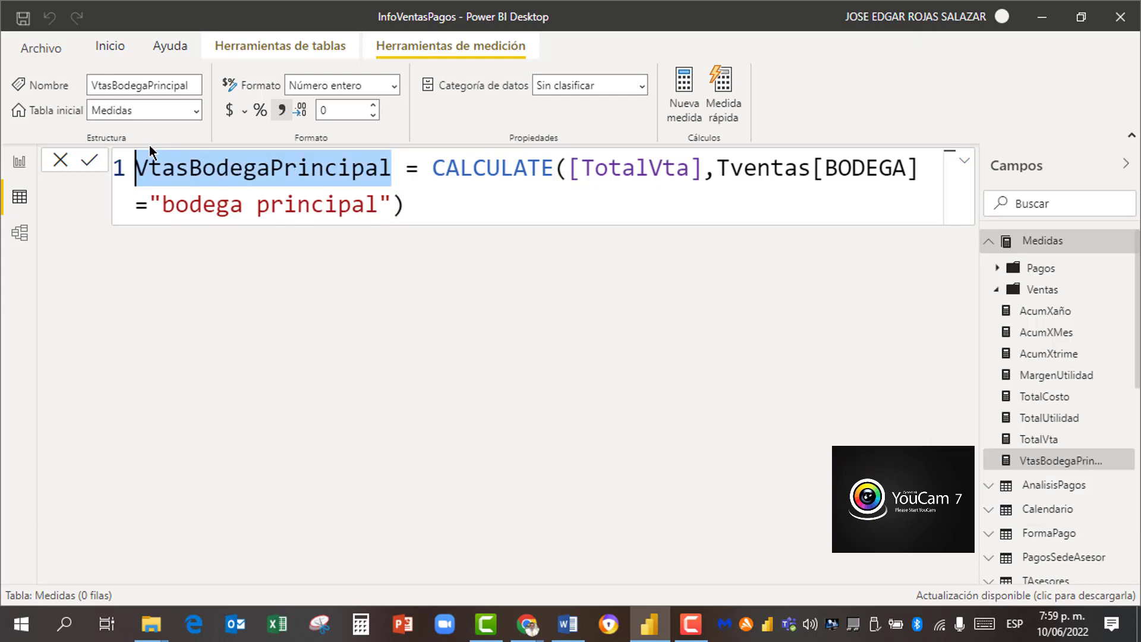
Step: Create a new measure in the Medidas table and name it VtasBodegaPrincipal2, reusing the copied name
right_click(1062, 249)
left_click(1022, 265)
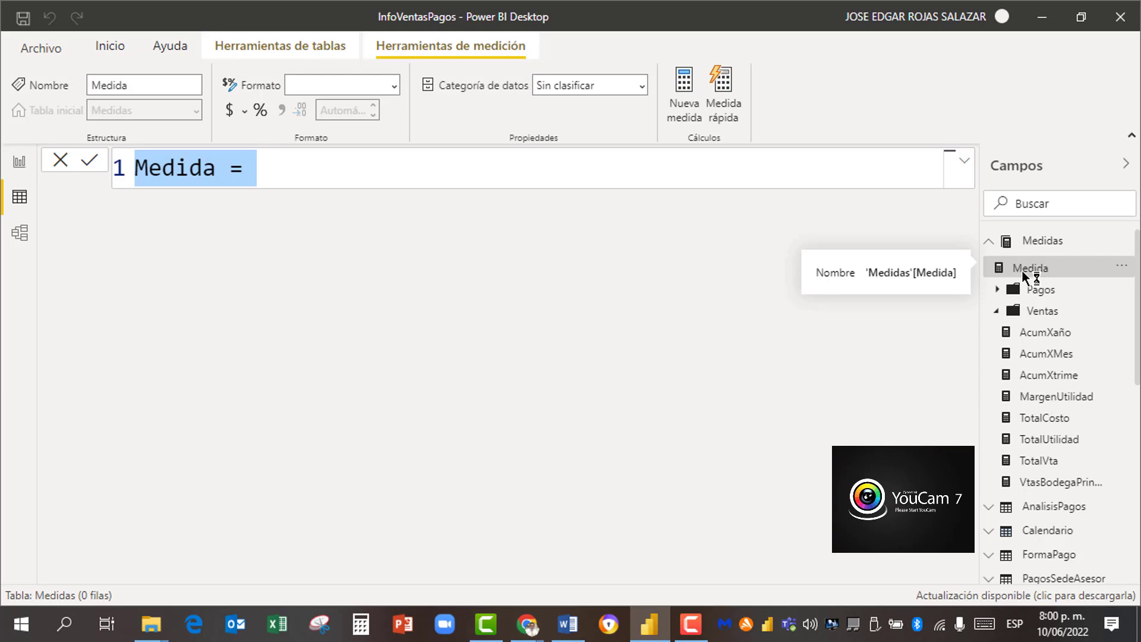
key("BackSpace")
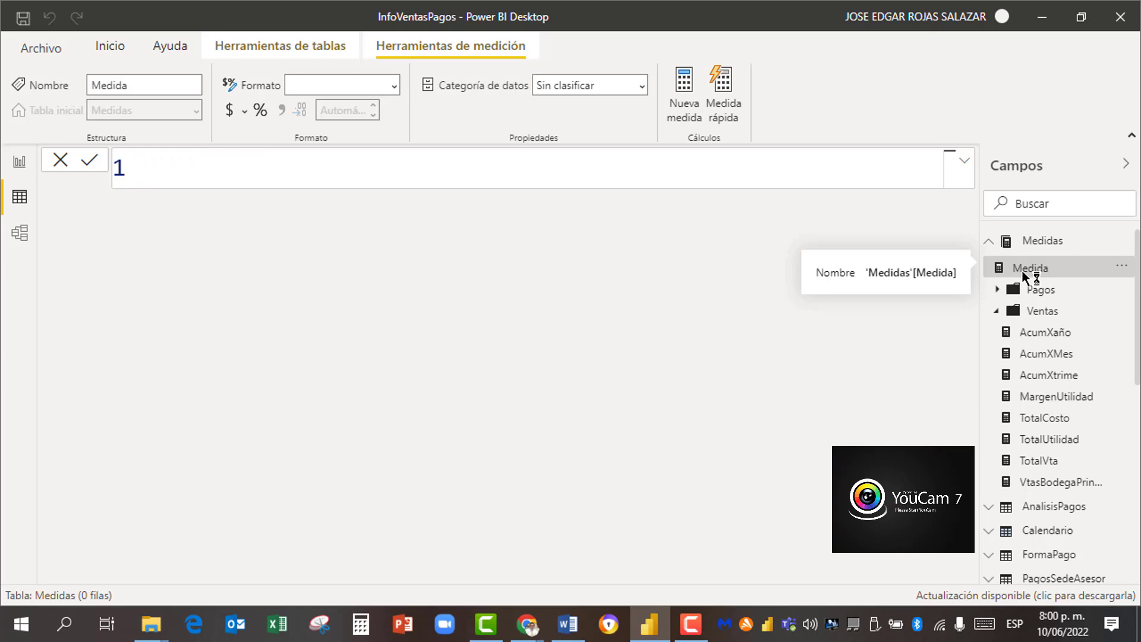
key("ctrl+v")
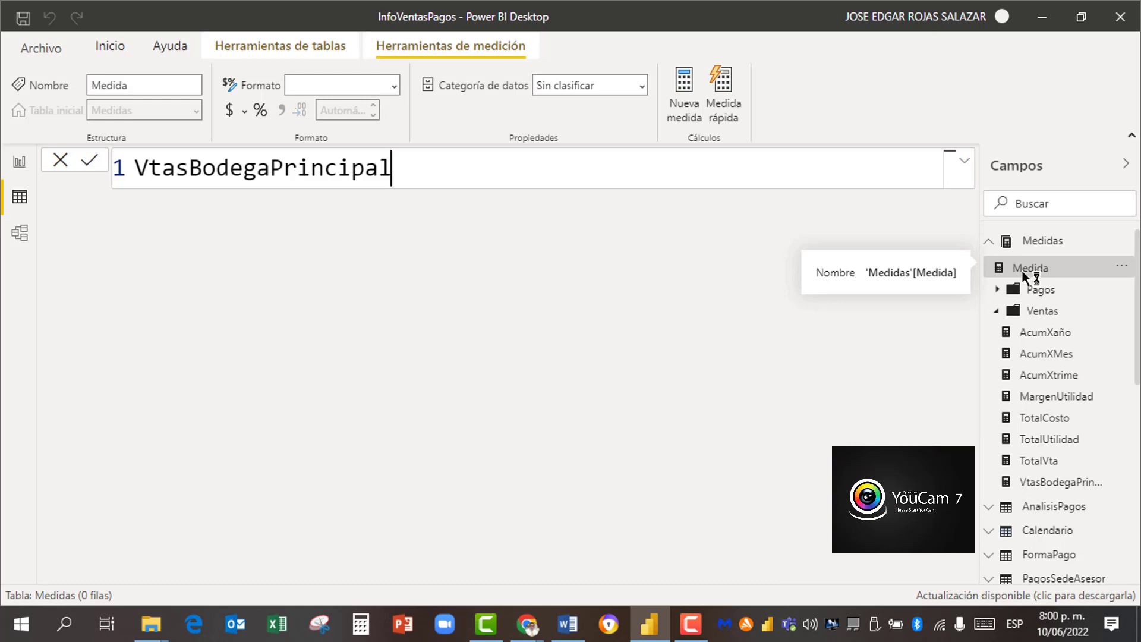
type("2)")
key("BackSpace")
Step: Start the new measure's formula with CALCULATE and enter [TotalVta] as its expression on a new line
type("=cal")
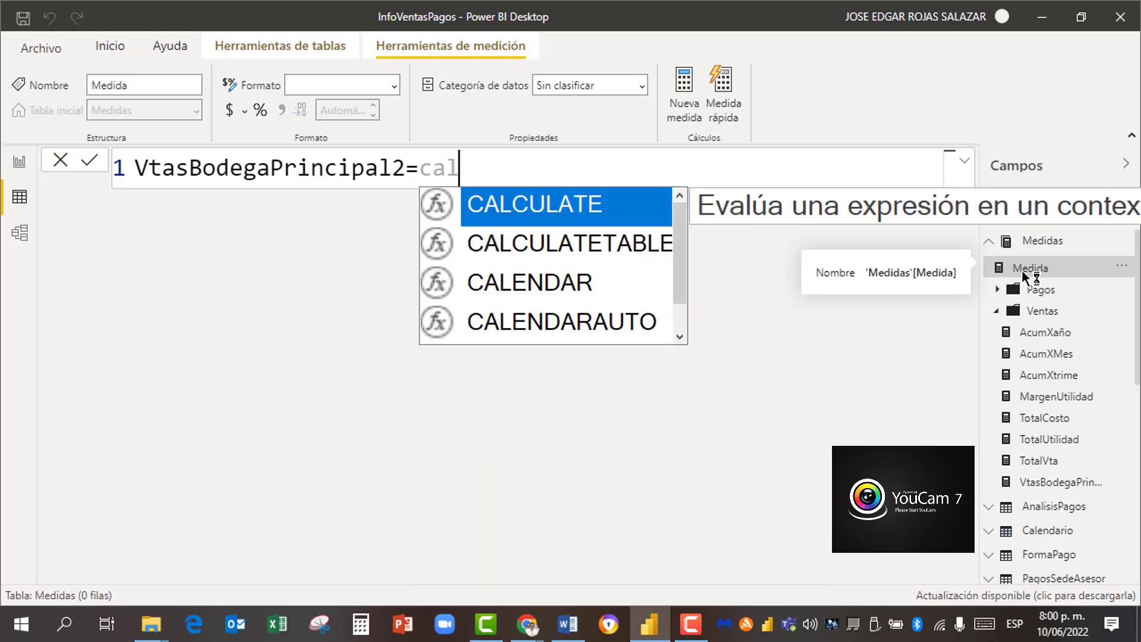
left_click(589, 205)
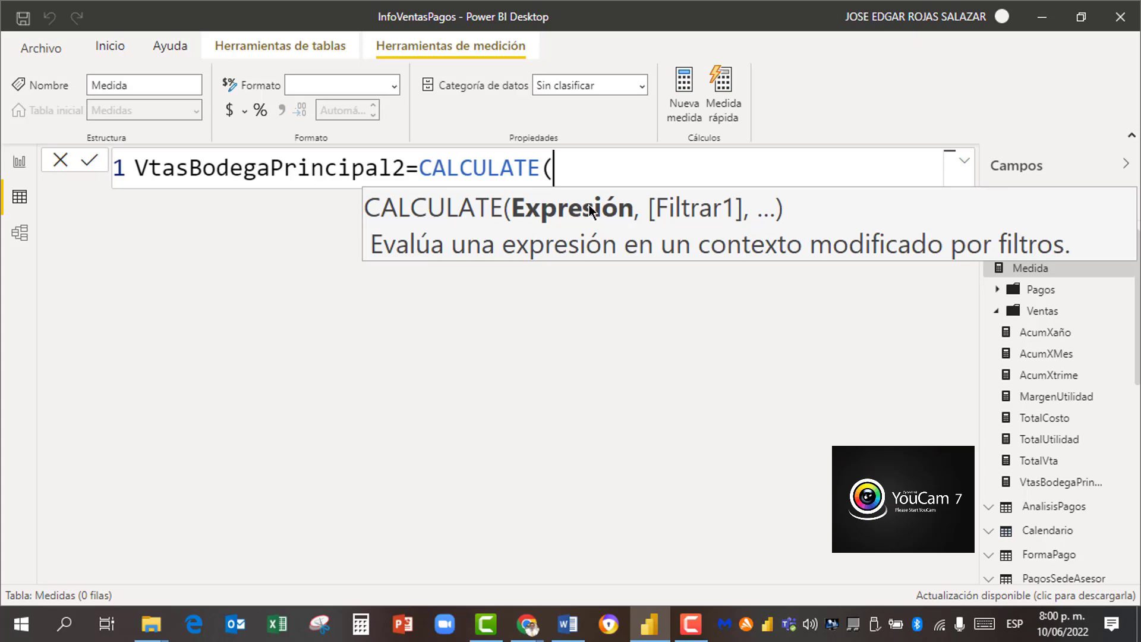
key("shift+Return")
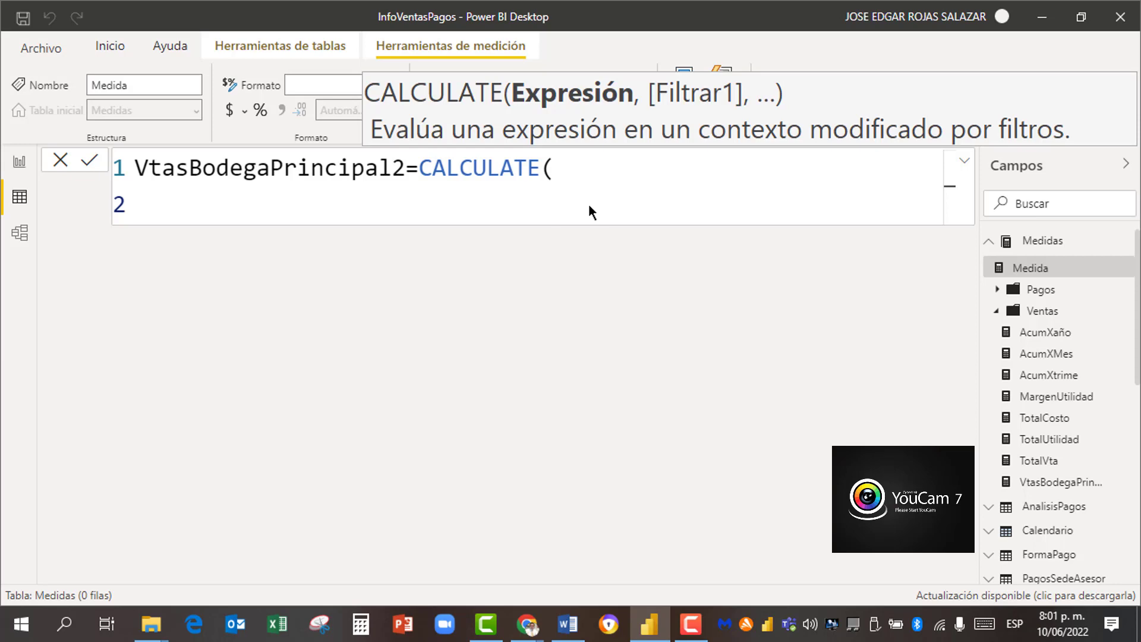
type("toal")
key("BackSpace")
key("BackSpace")
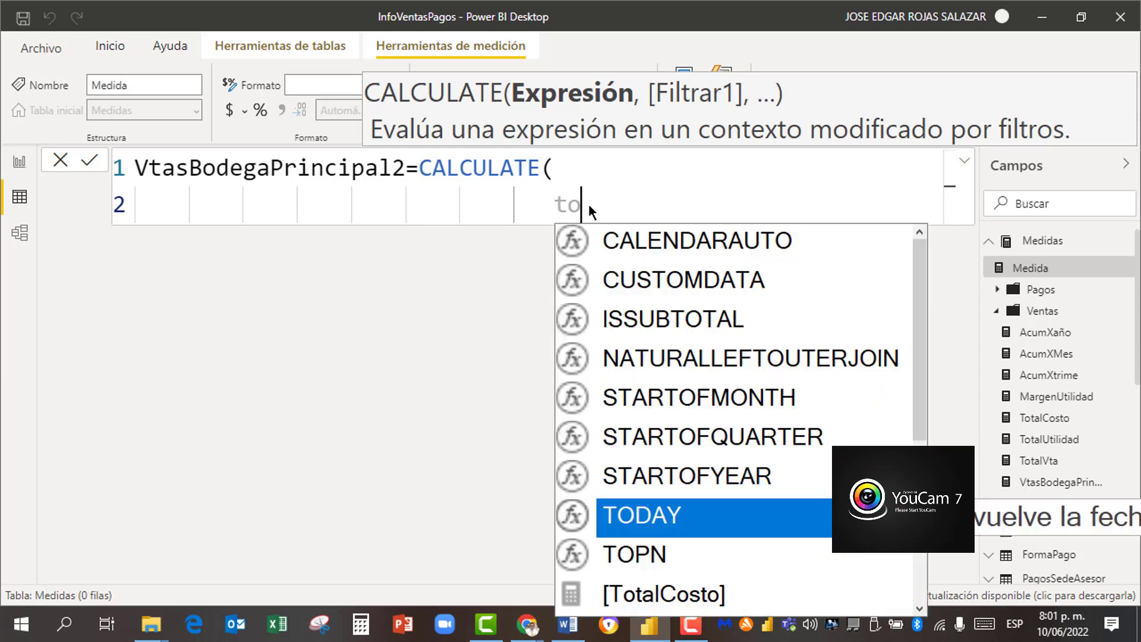
type("tal")
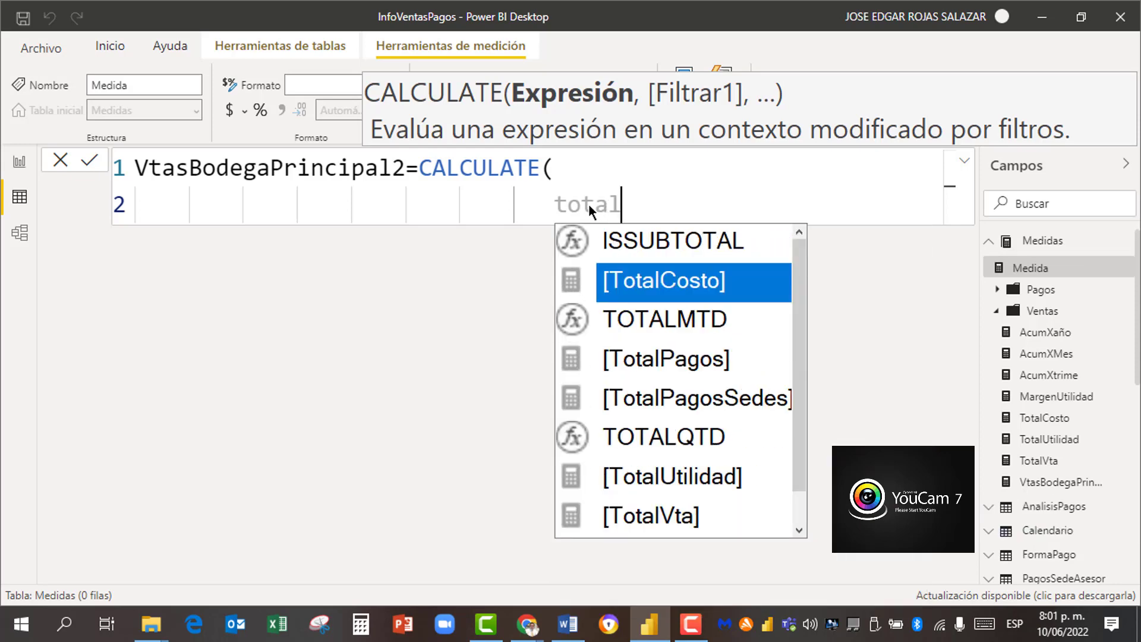
left_click(653, 510)
double_click(653, 516)
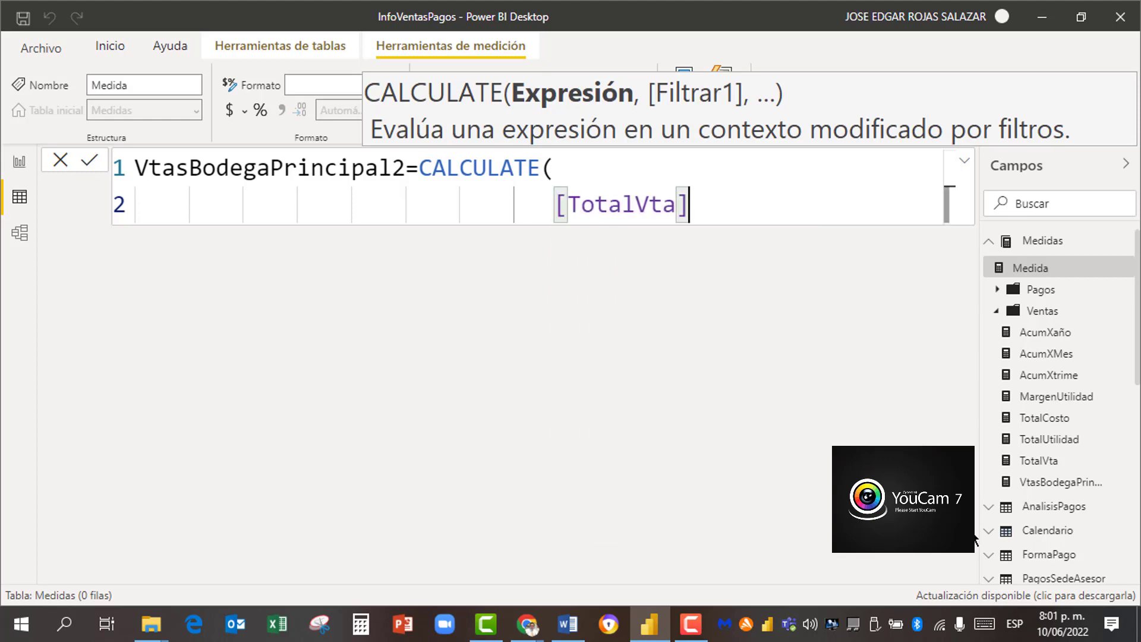
Step: Add a FILTER function on a new line as the filter argument of CALCULATE
type(",")
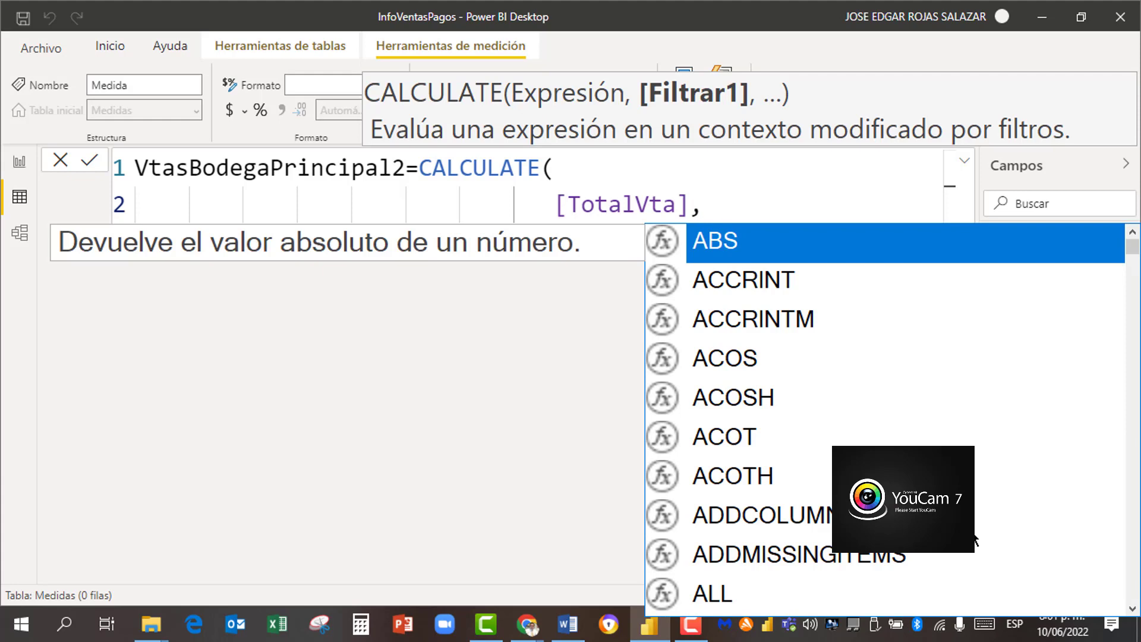
key("shift+Return")
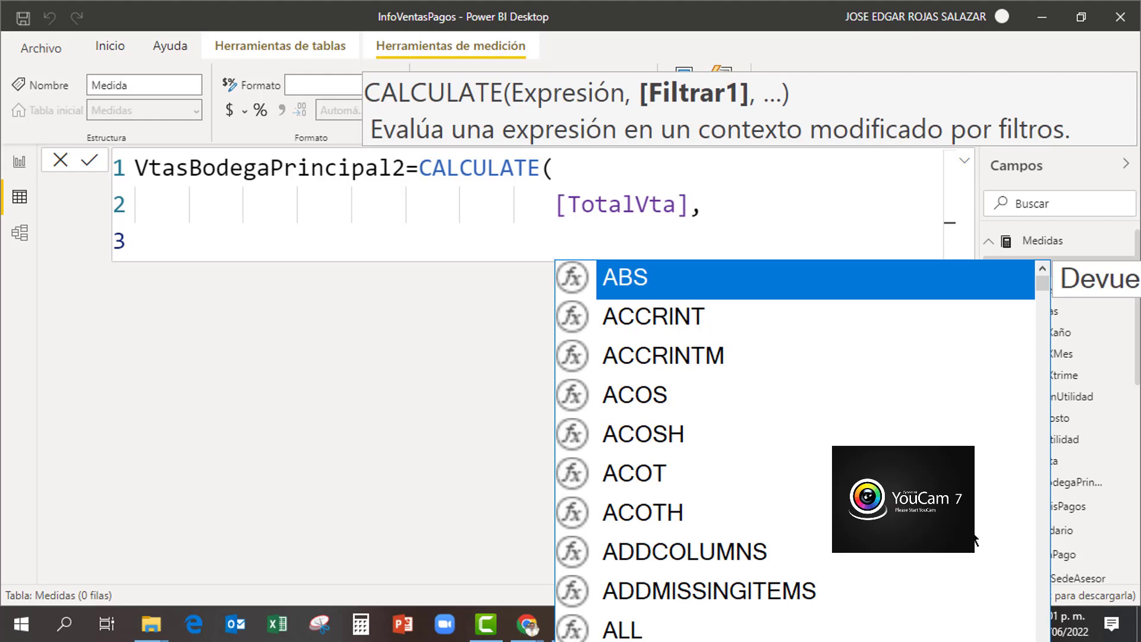
type("fil")
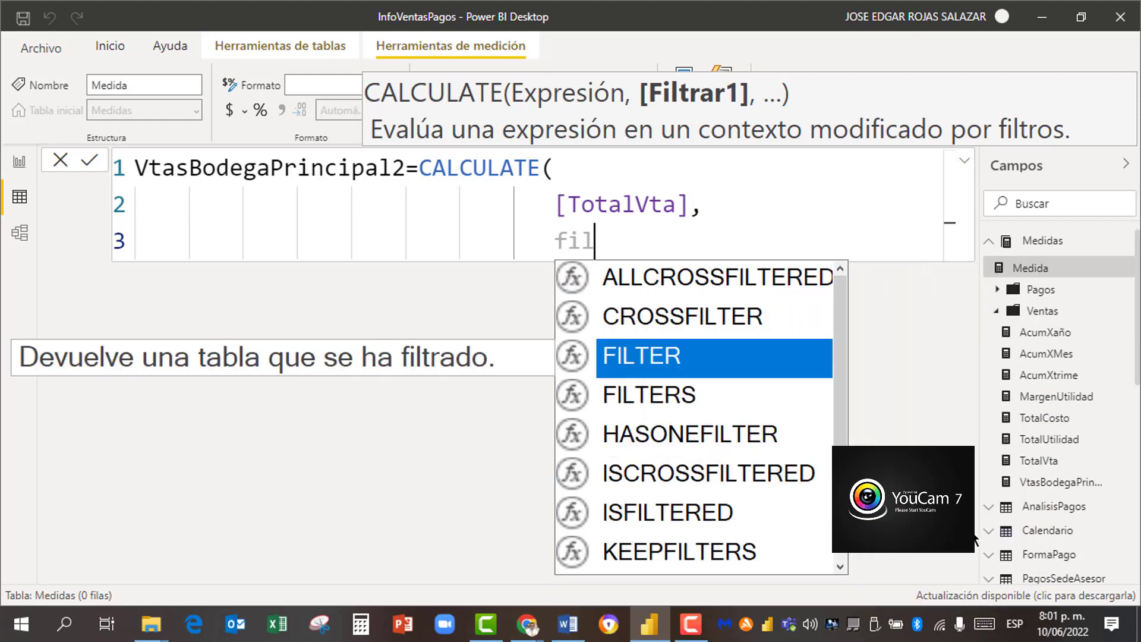
left_click(676, 362)
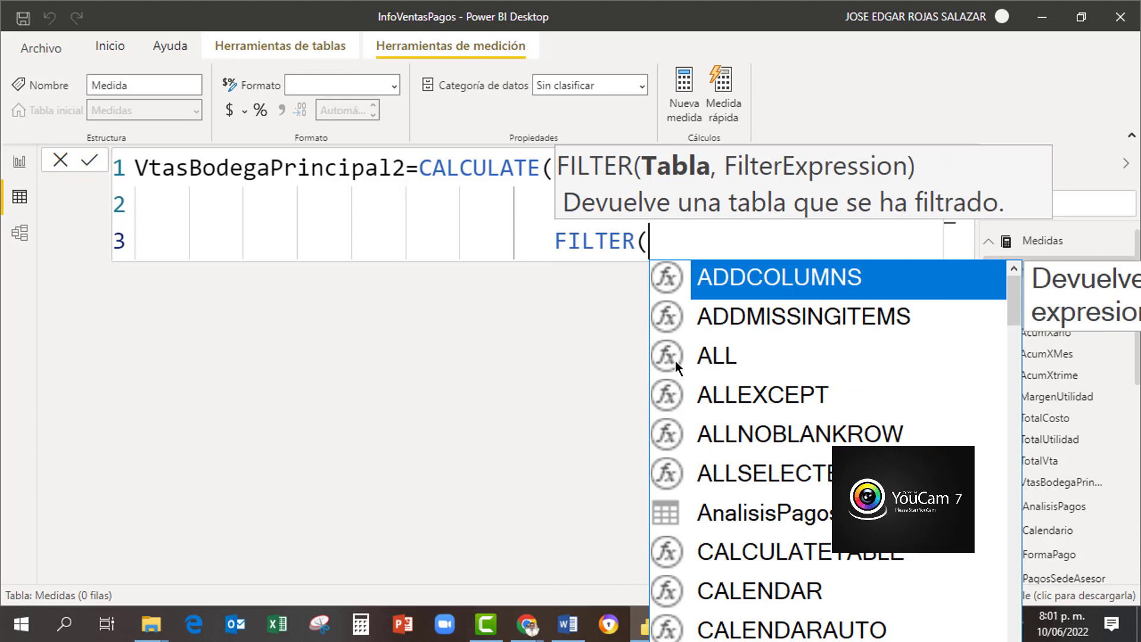
Step: Enter ALL(Tventas[BODEGA]) on its own line as the table argument of FILTER, followed by a comma
key("shift+Return")
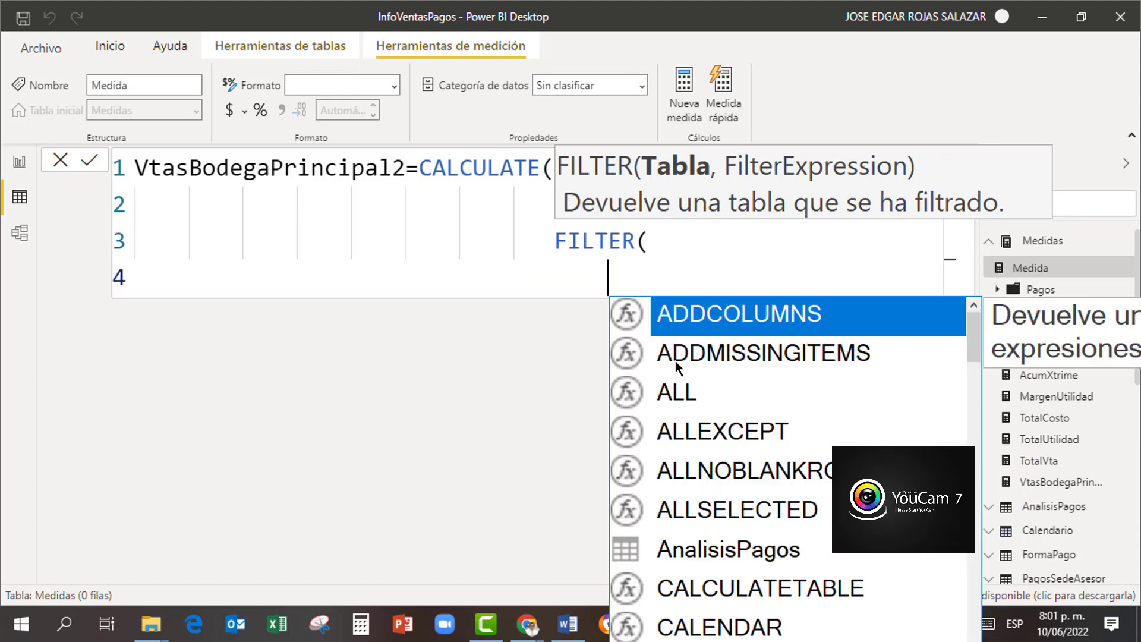
type("all")
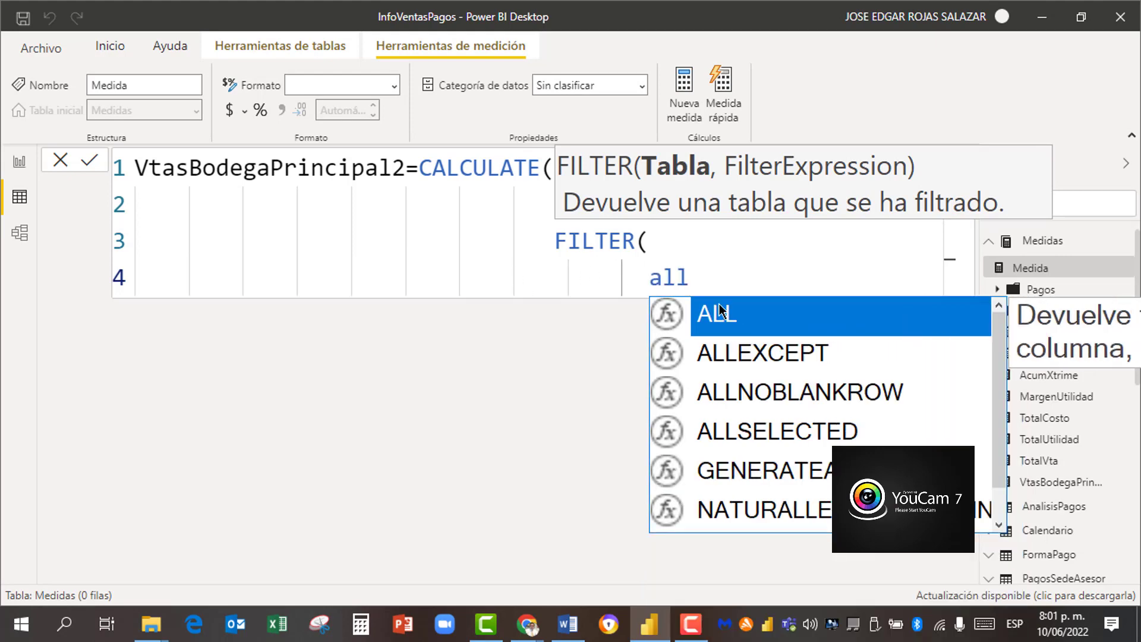
left_click(741, 321)
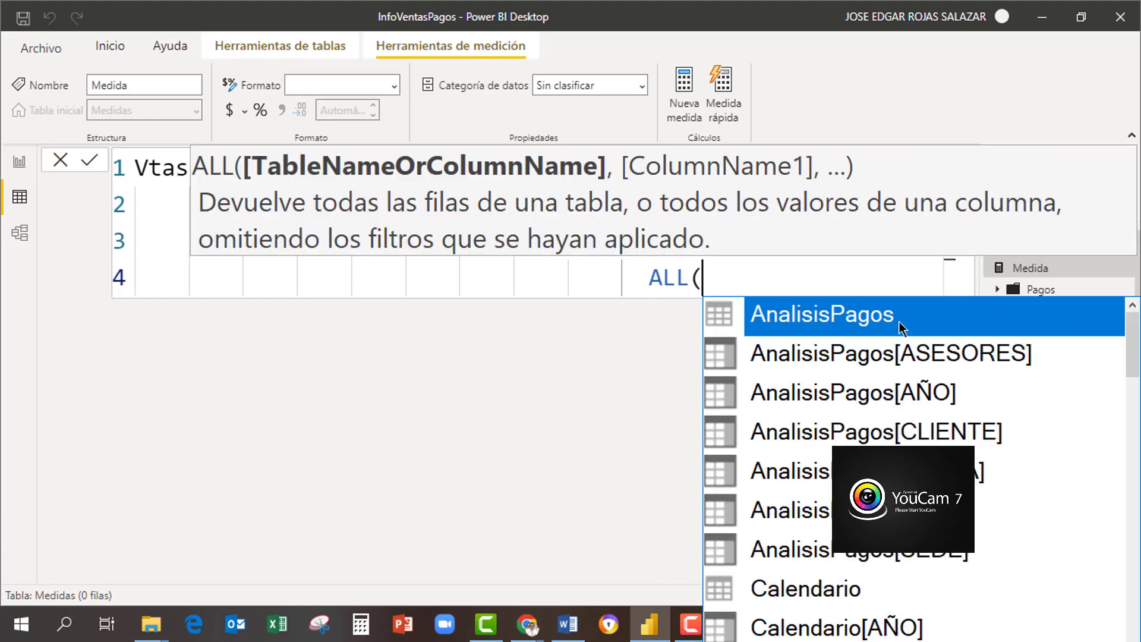
type("t")
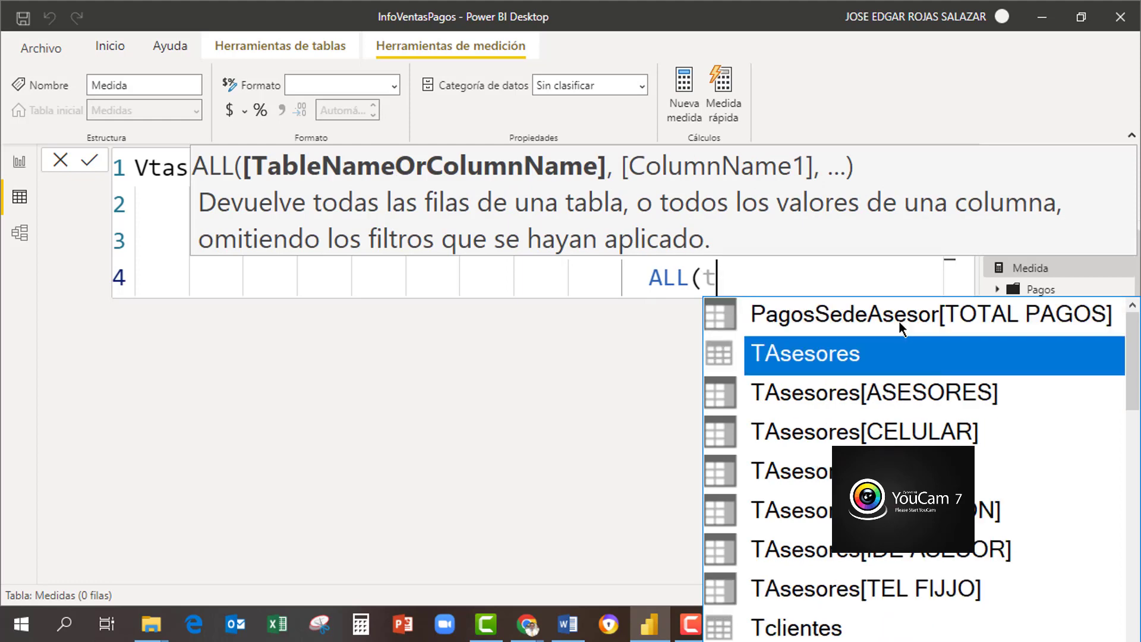
type("ve")
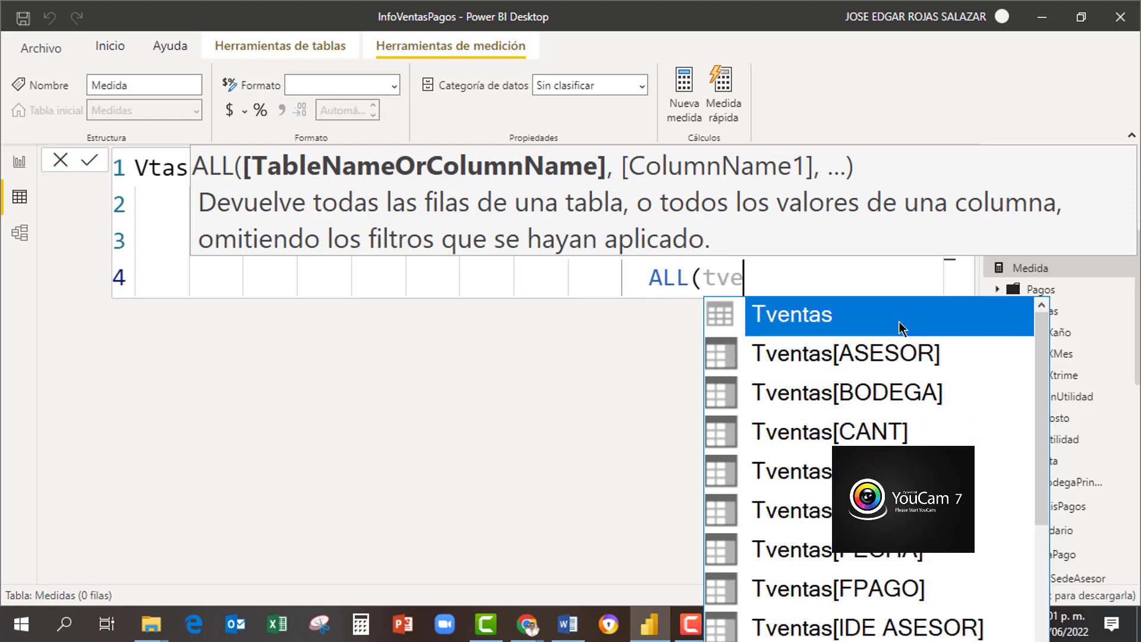
double_click(905, 391)
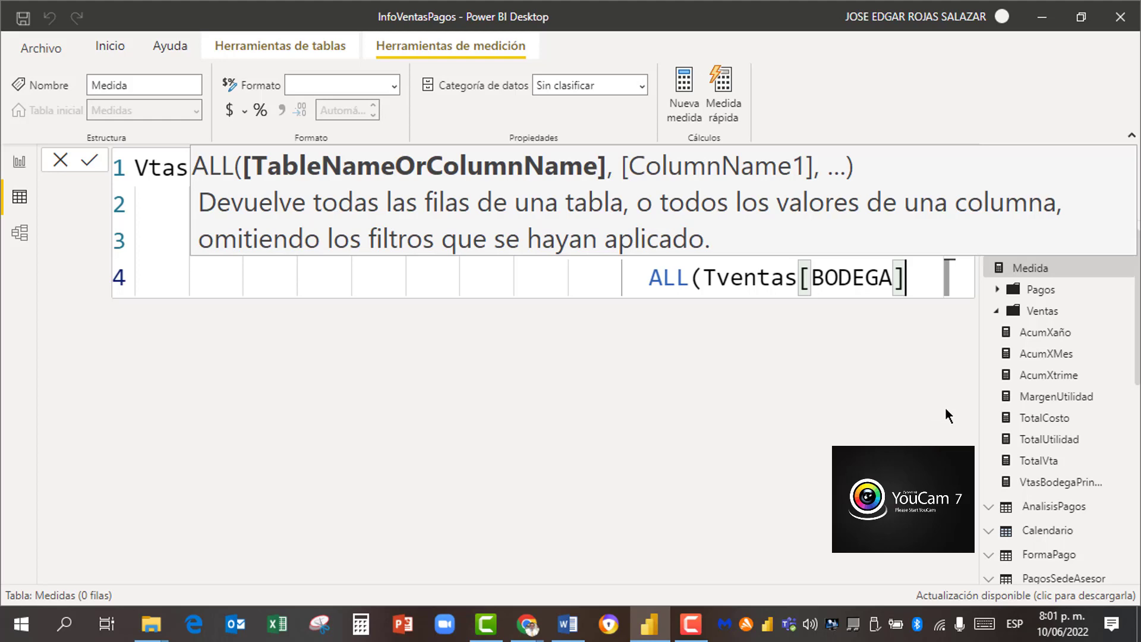
type("),")
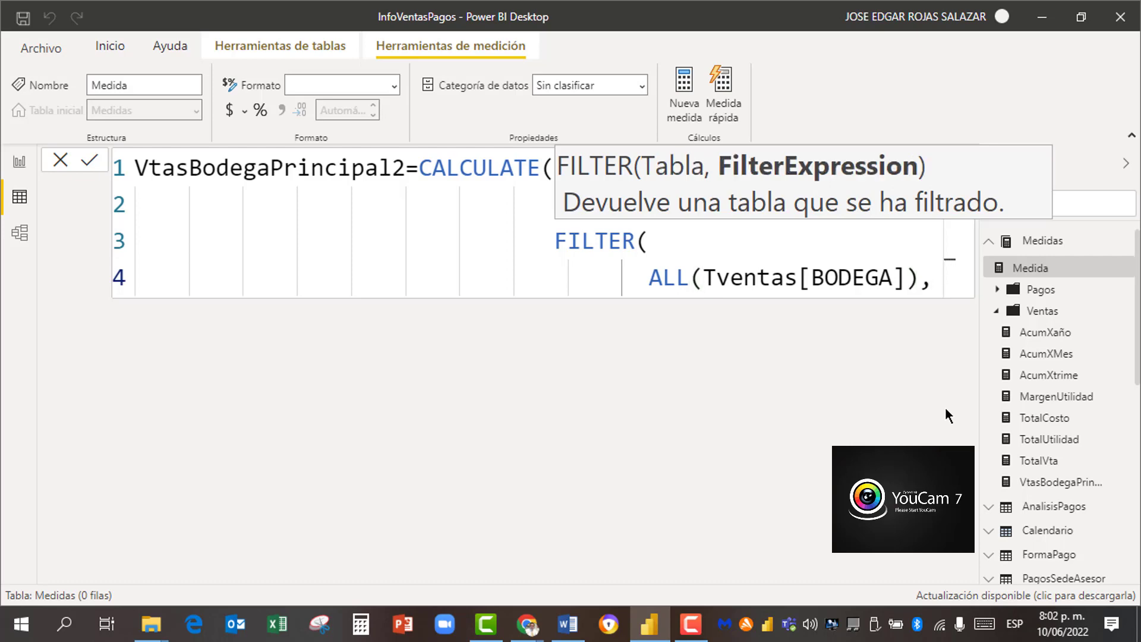
Step: Enter the filter condition Tventas[BODEGA]="bodega principal" on a new line inside FILTER
key("shift+Return")
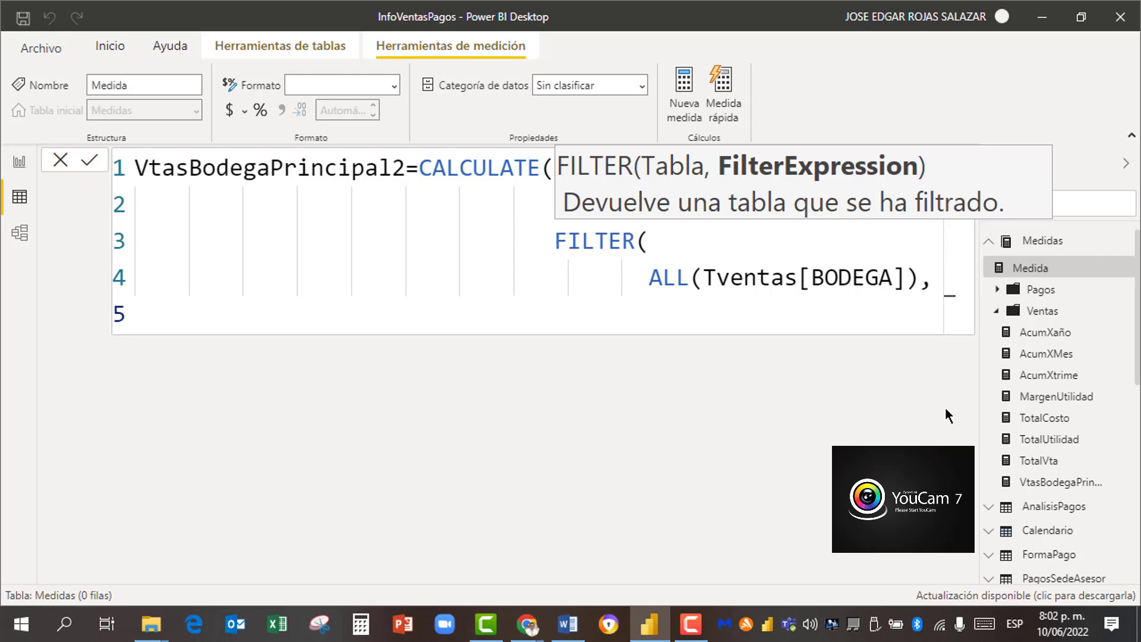
type("tventa")
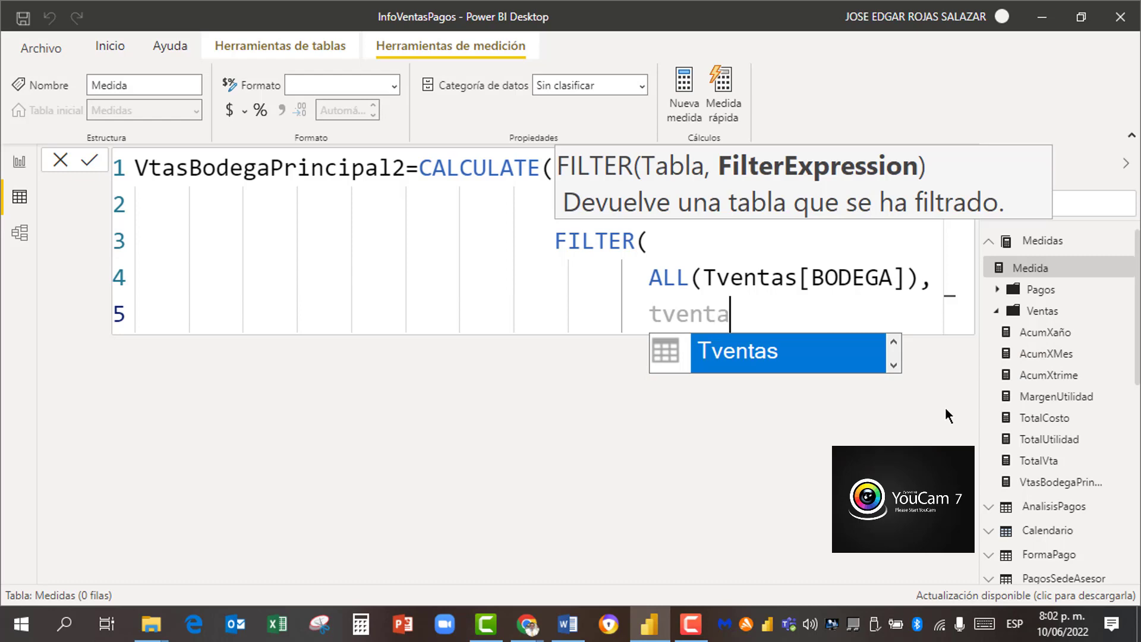
left_click(896, 369)
double_click(835, 353)
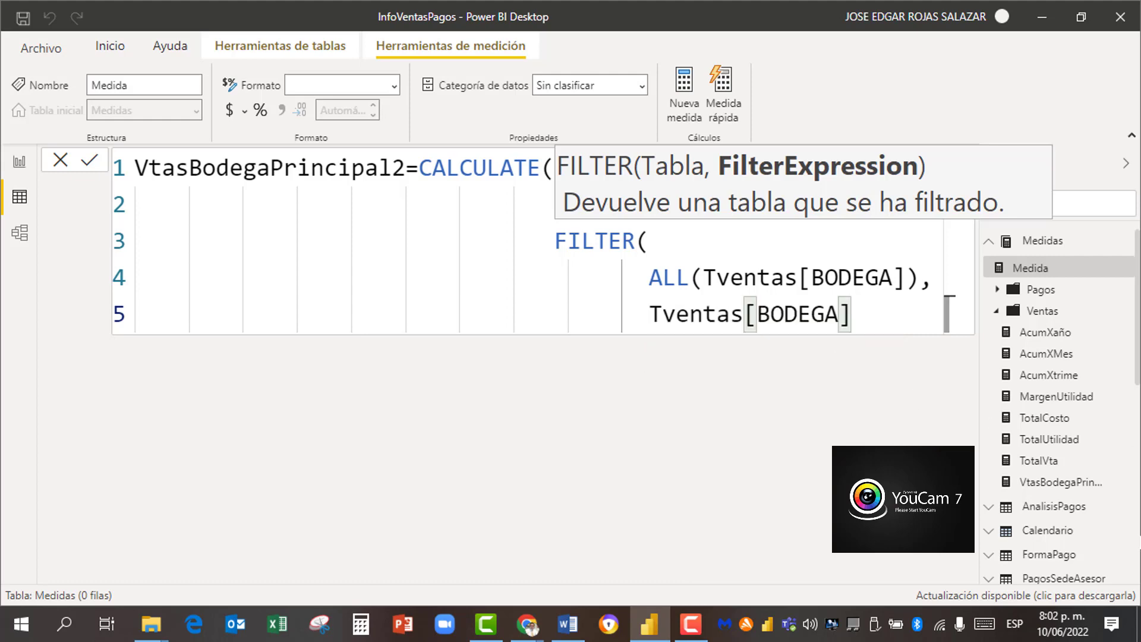
type("=\"")
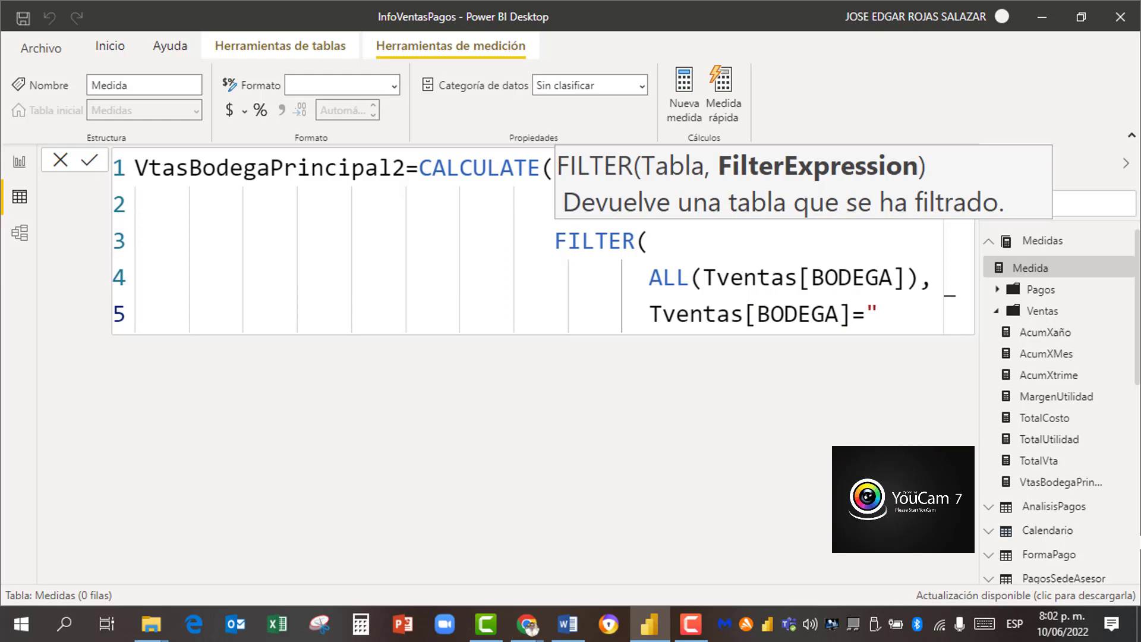
type("bodega ")
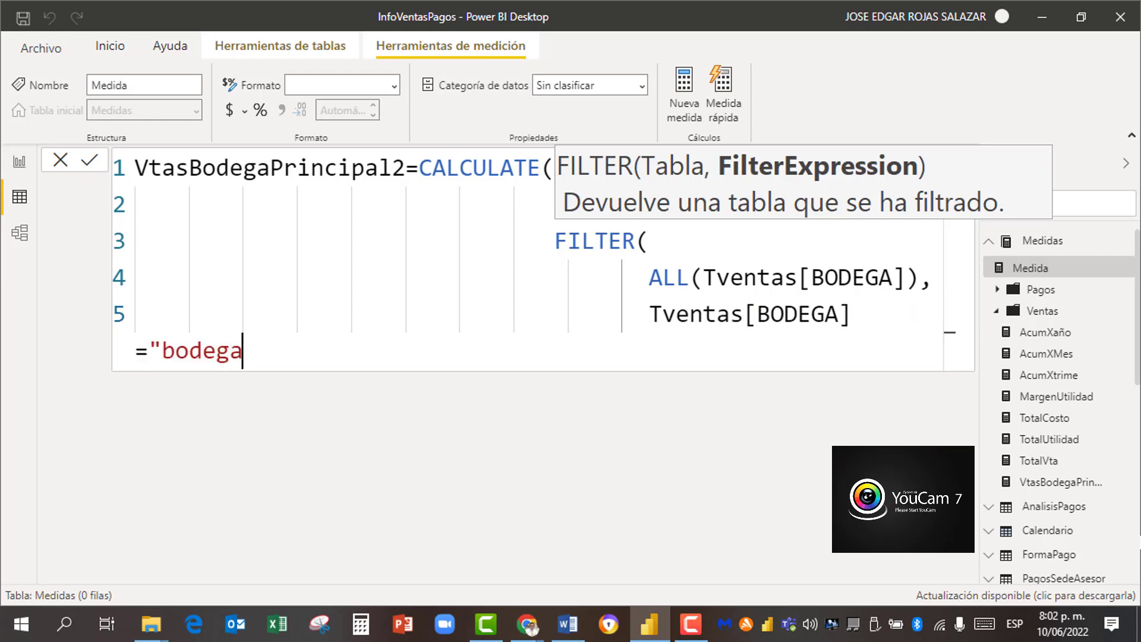
type("principla")
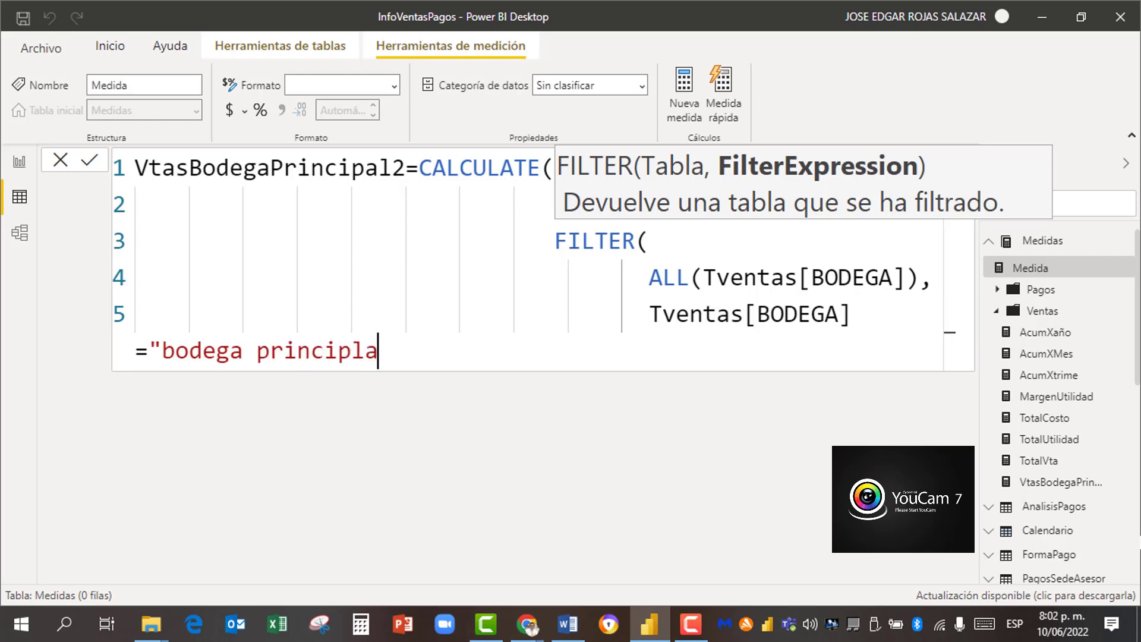
key("BackSpace")
key("BackSpace")
type("al\"")
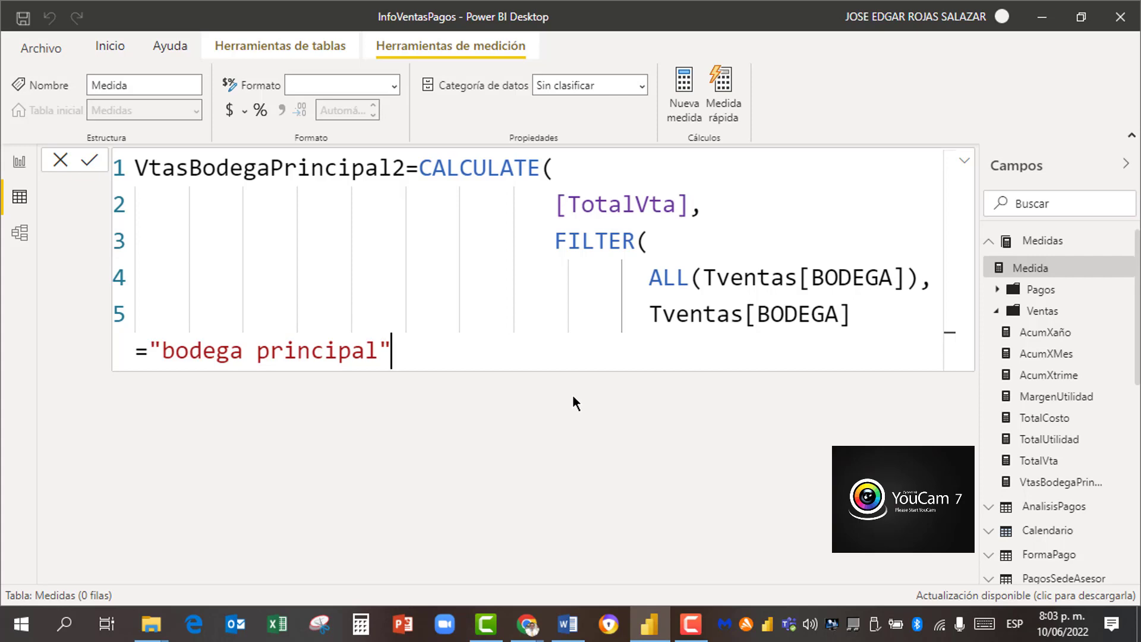
Step: Close the FILTER and CALCULATE functions with parentheses on separate new lines and commit the VtasBodegaPrincipal2 measure
key("shift+Return")
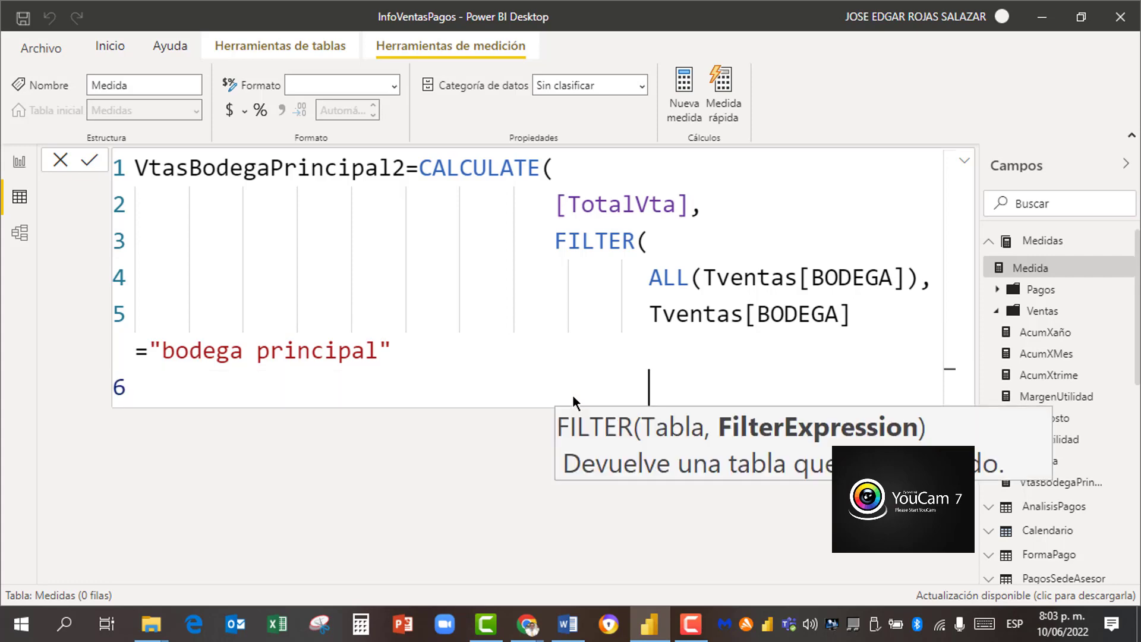
left_click(164, 461)
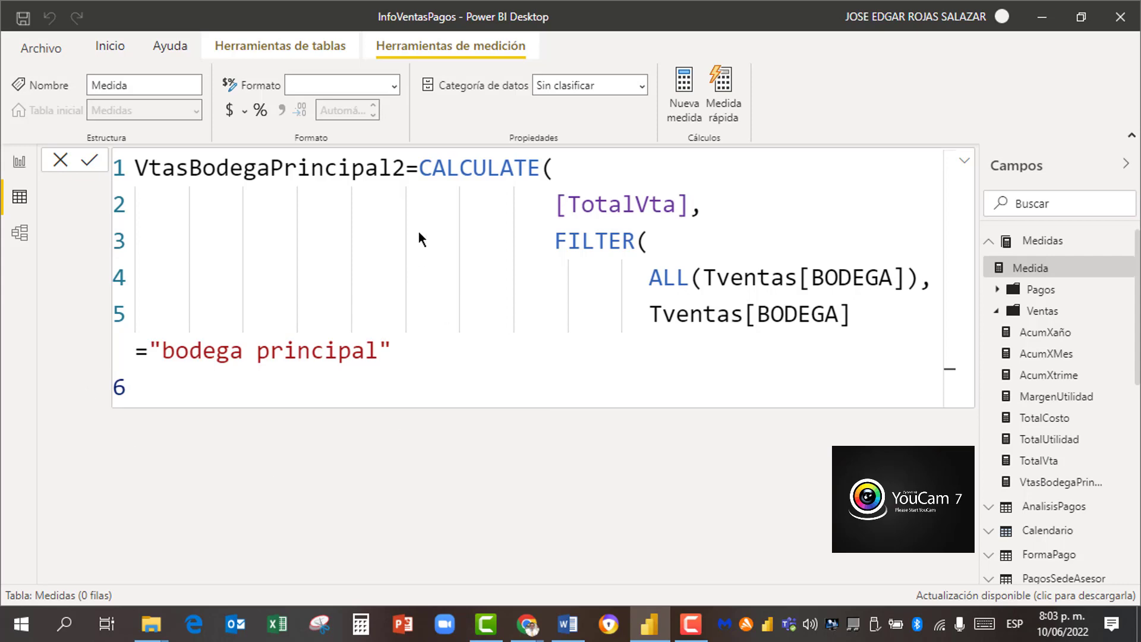
scroll(418, 230, "down", 6)
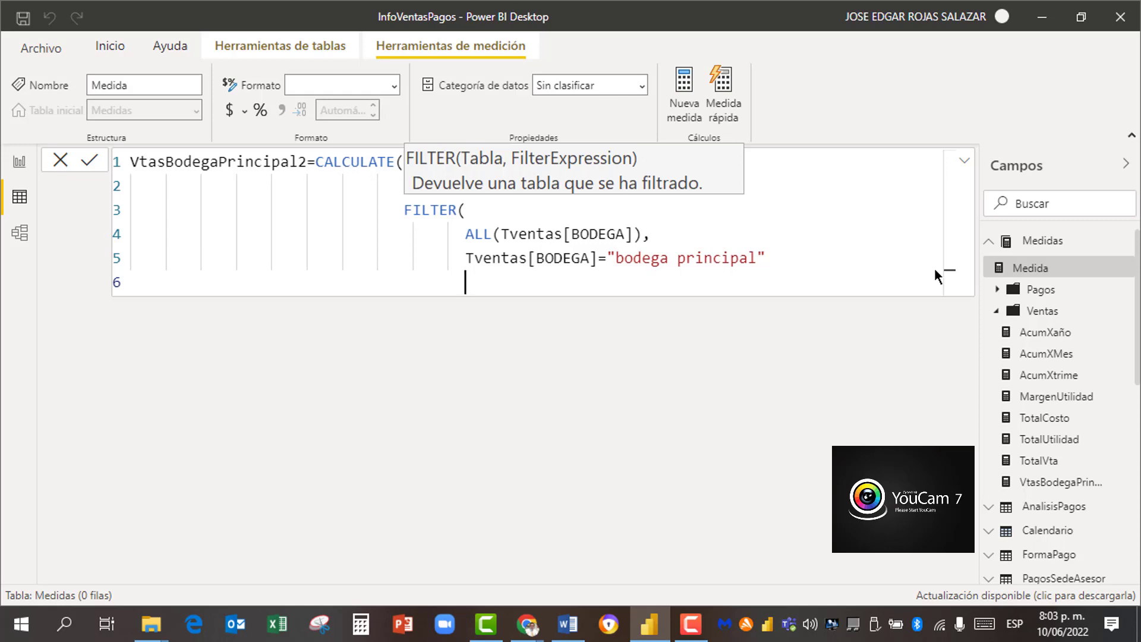
type(")")
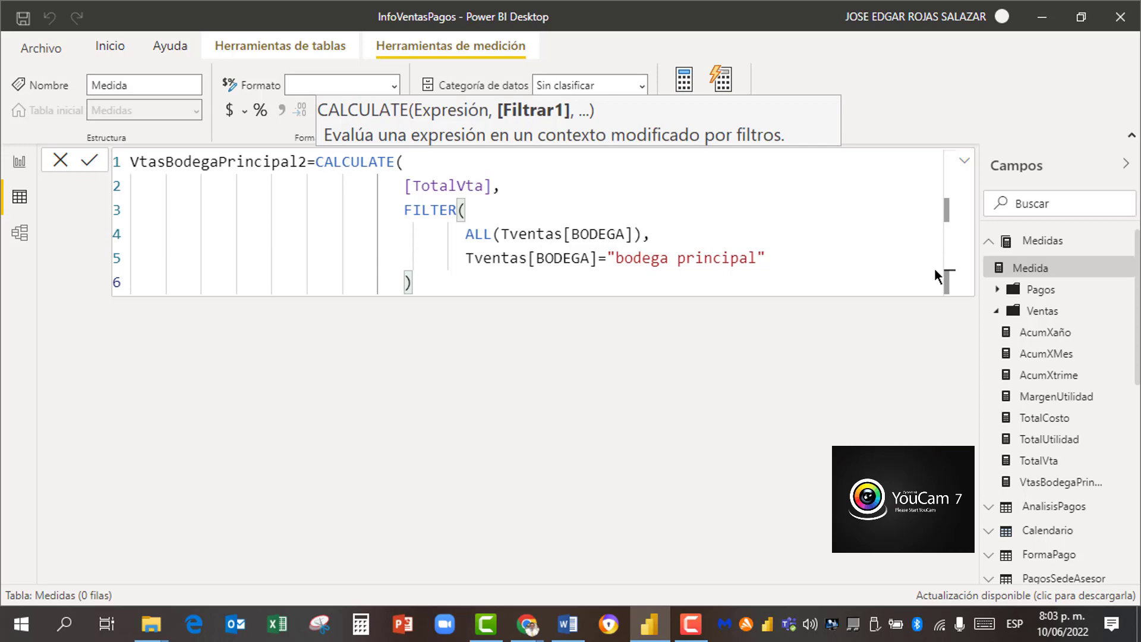
key("shift+Return")
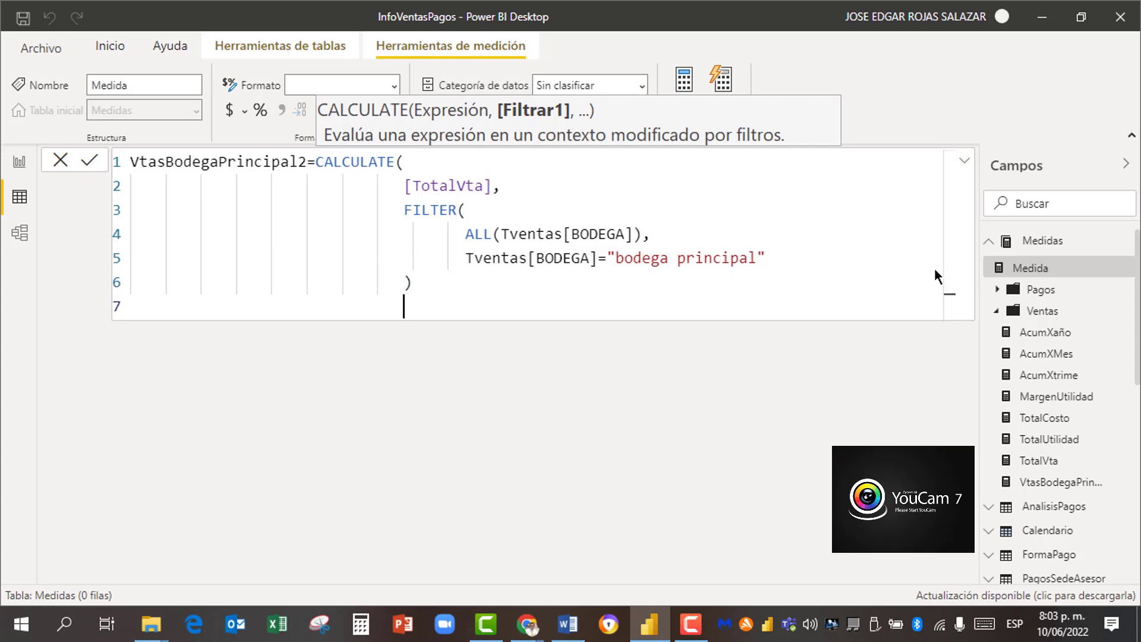
type(")")
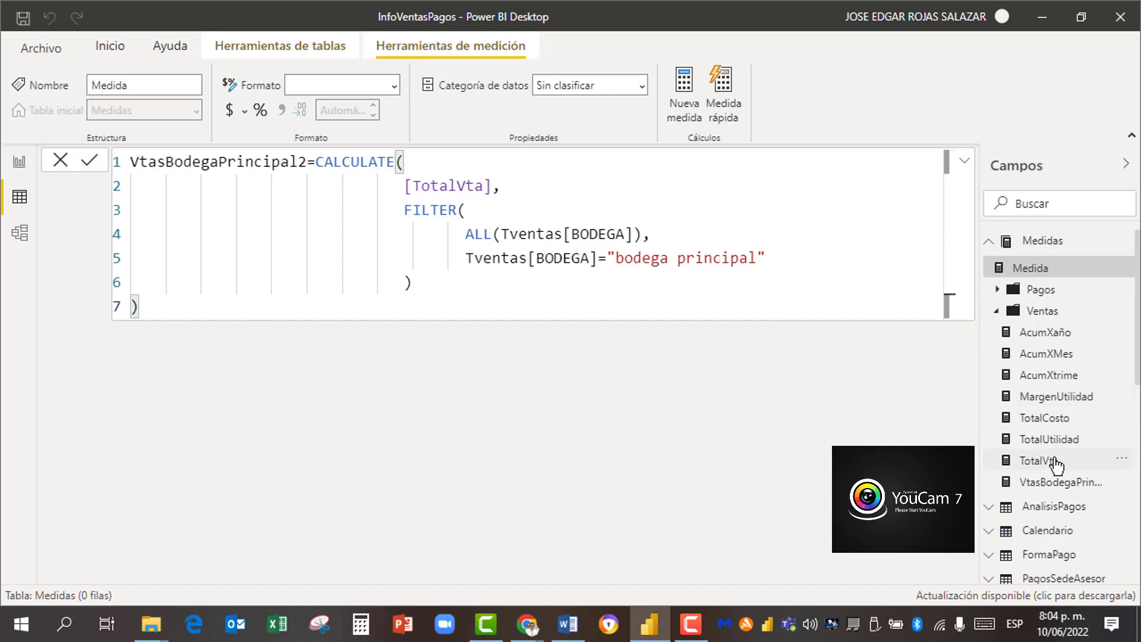
left_click(997, 311)
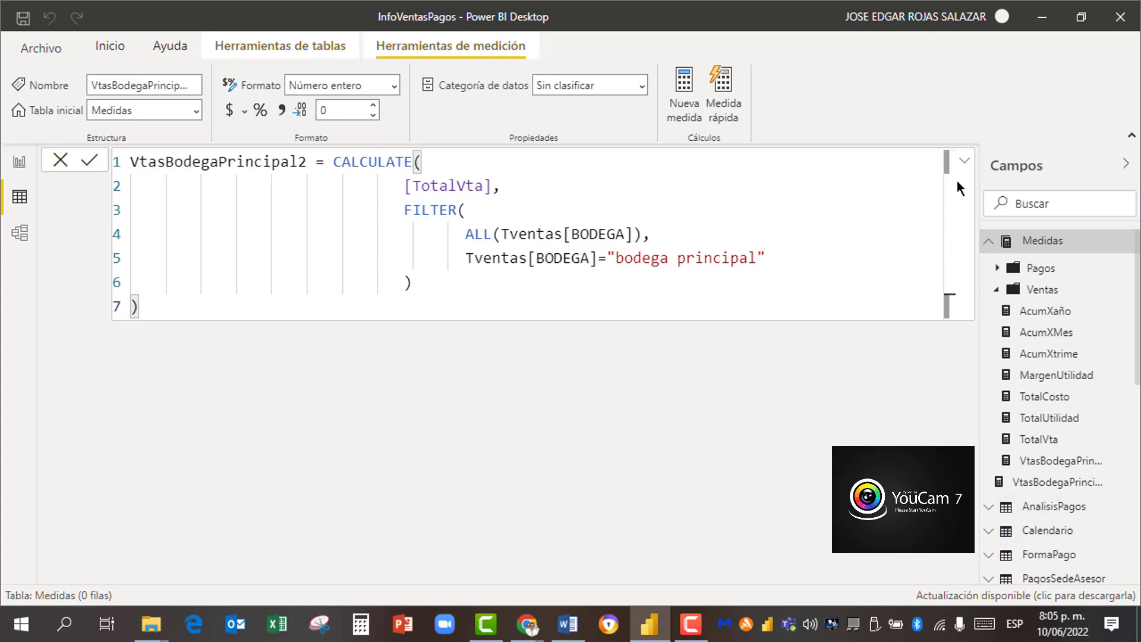
Step: Collapse the formula display, show the VtasBodegaPrincipal formula and widen the field list to fit the full measure names
left_click(965, 163)
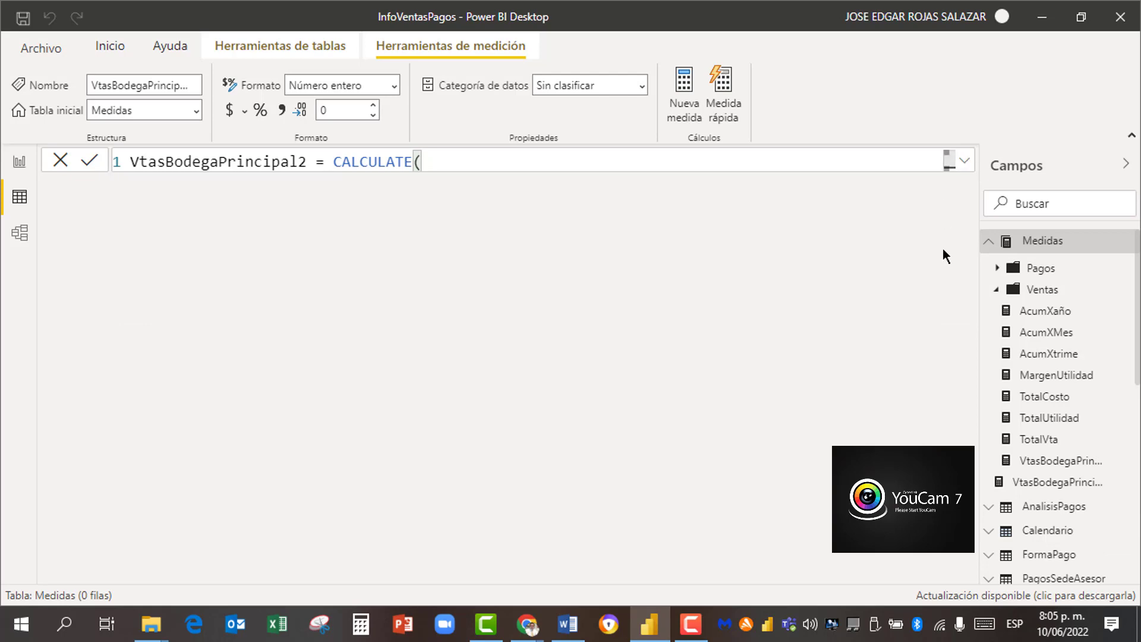
left_click(1064, 468)
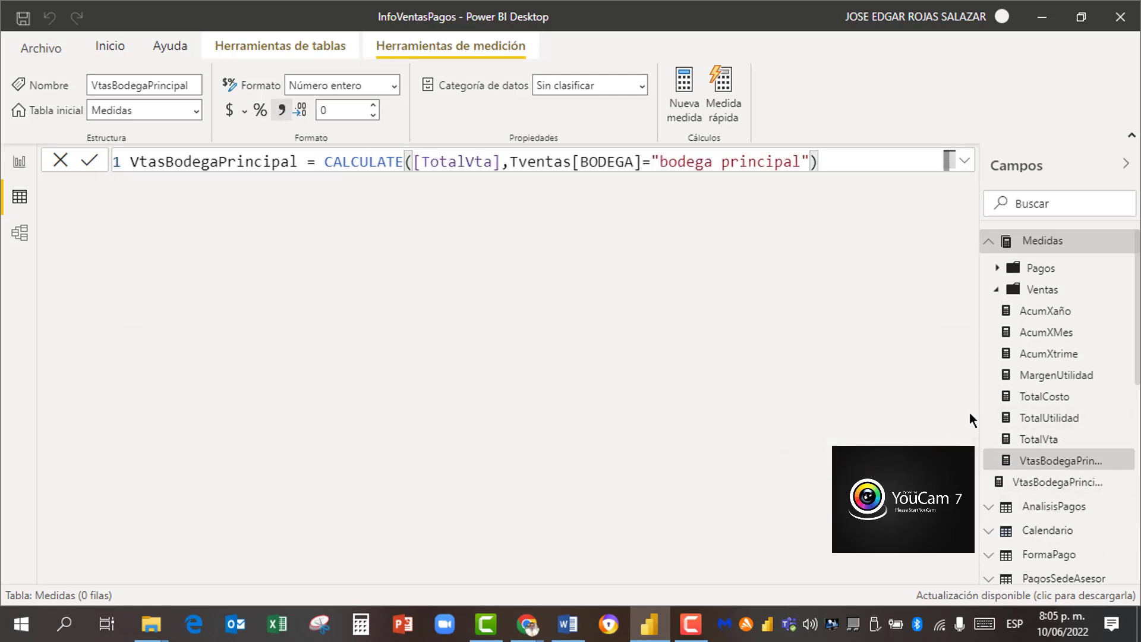
left_click_drag(976, 399, 927, 393)
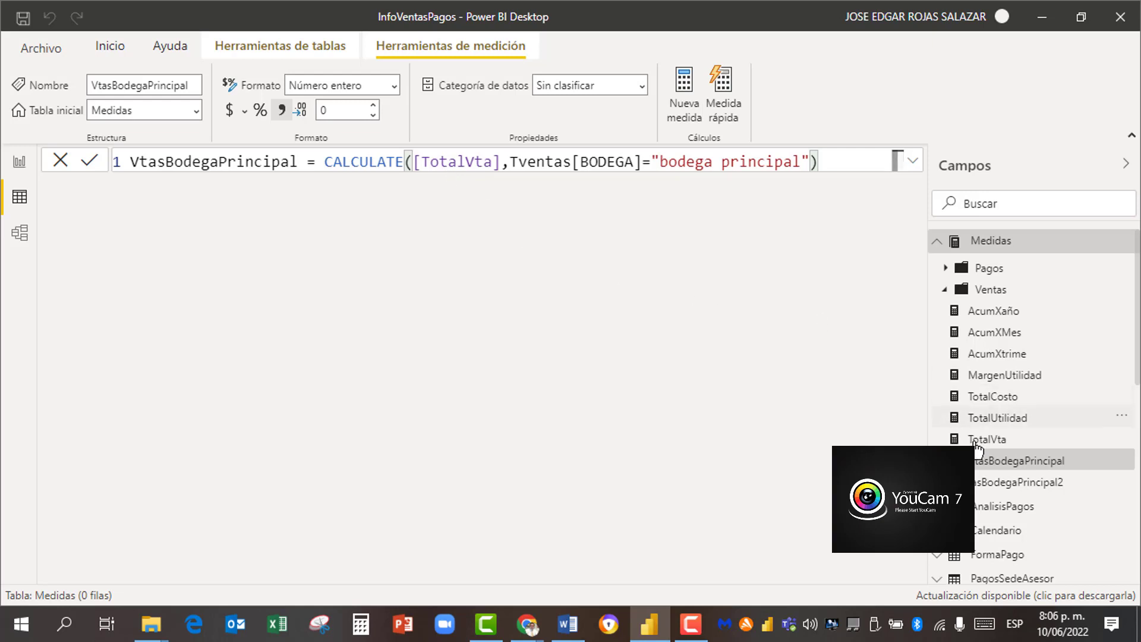
Step: Show the full VtasBodegaPrincipal2 formula and check the closing parentheses of FILTER and CALCULATE
left_click(1022, 482)
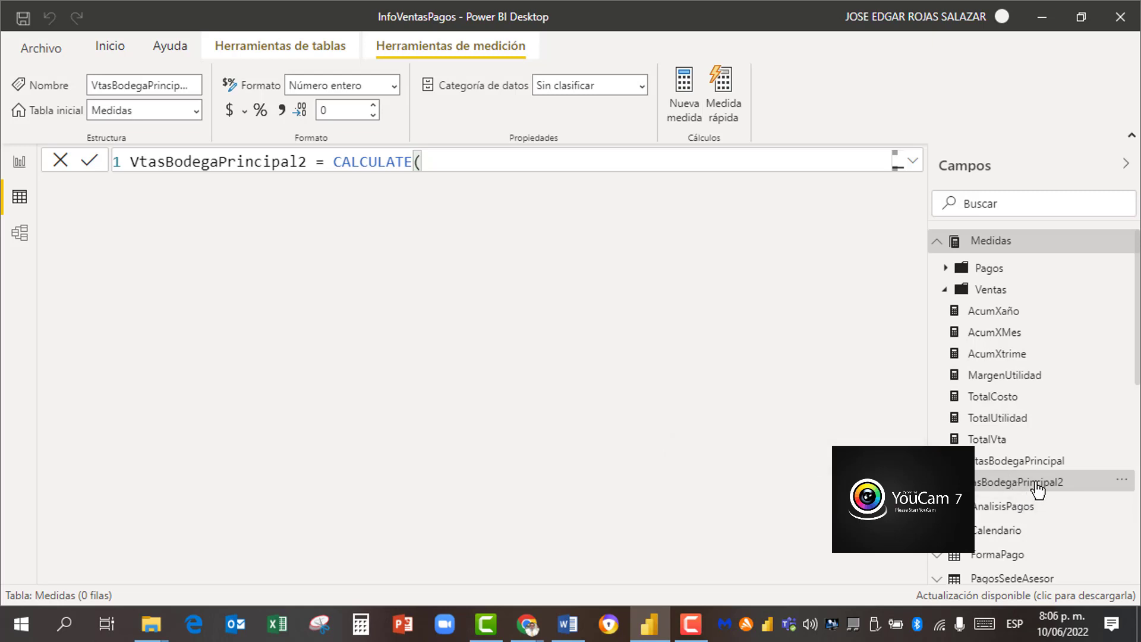
left_click(913, 162)
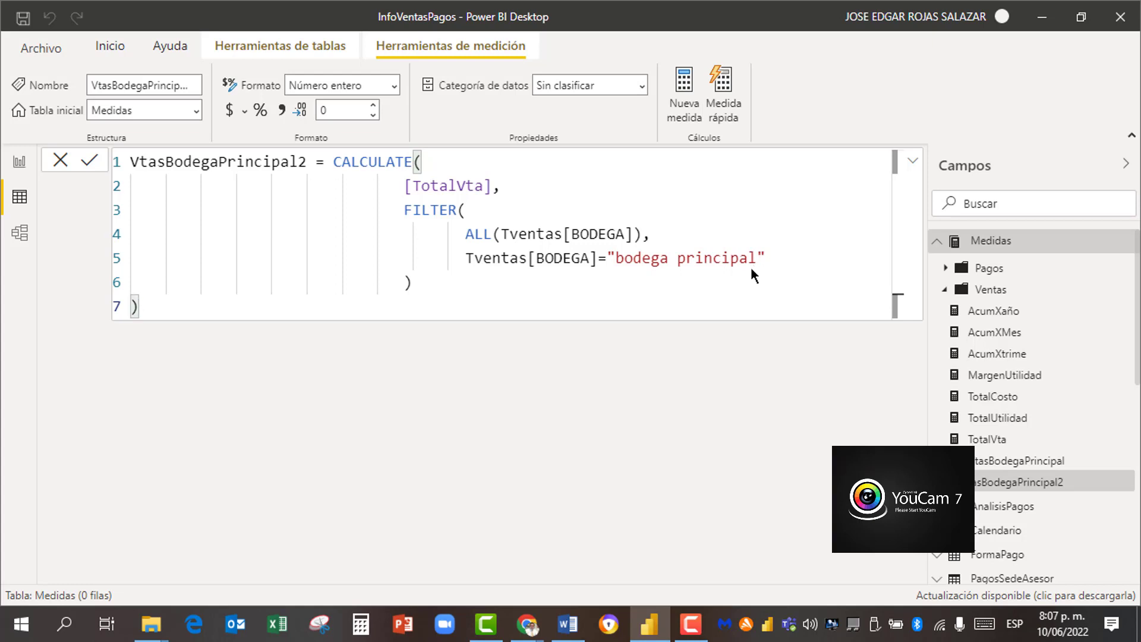
left_click(404, 283)
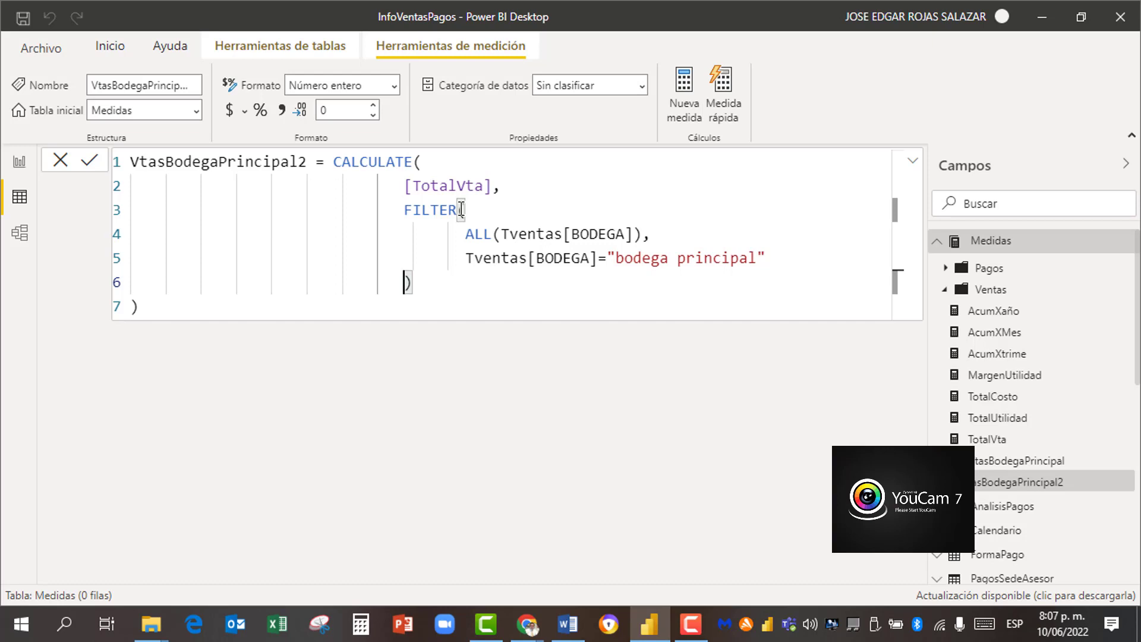
left_click(128, 310)
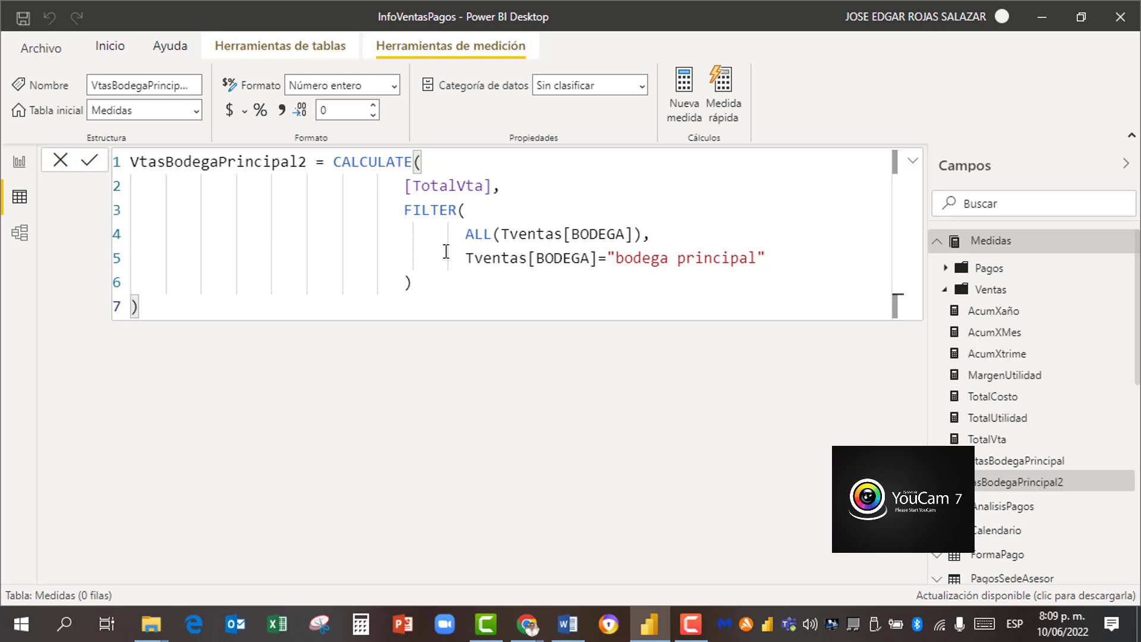
left_click(20, 203)
scroll(1053, 487, "down", 5)
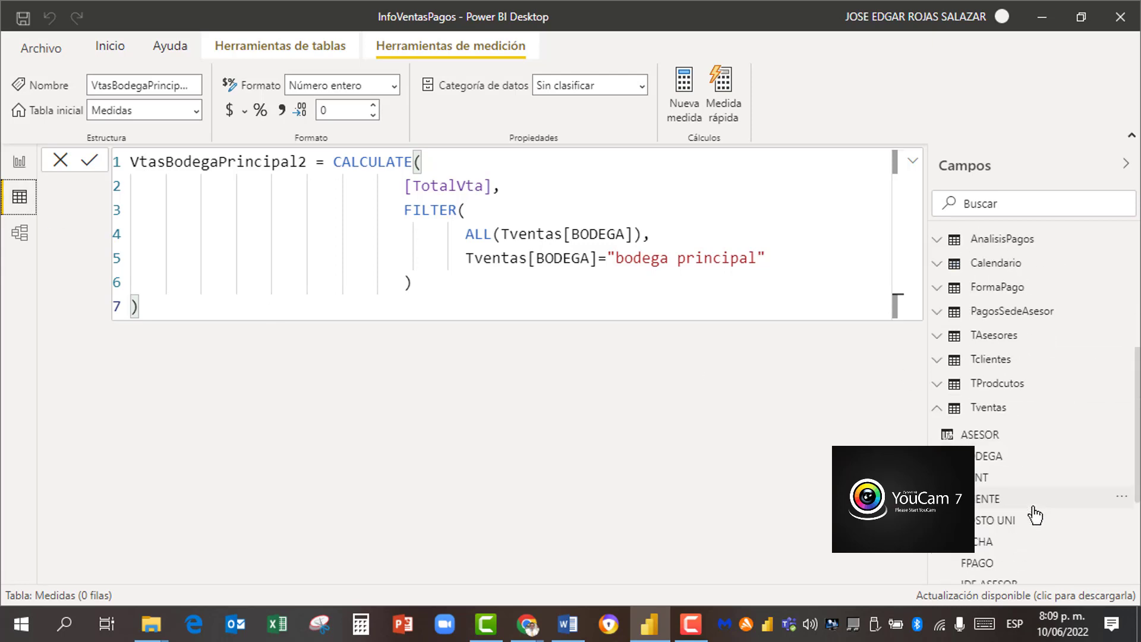
scroll(990, 443, "up", 4)
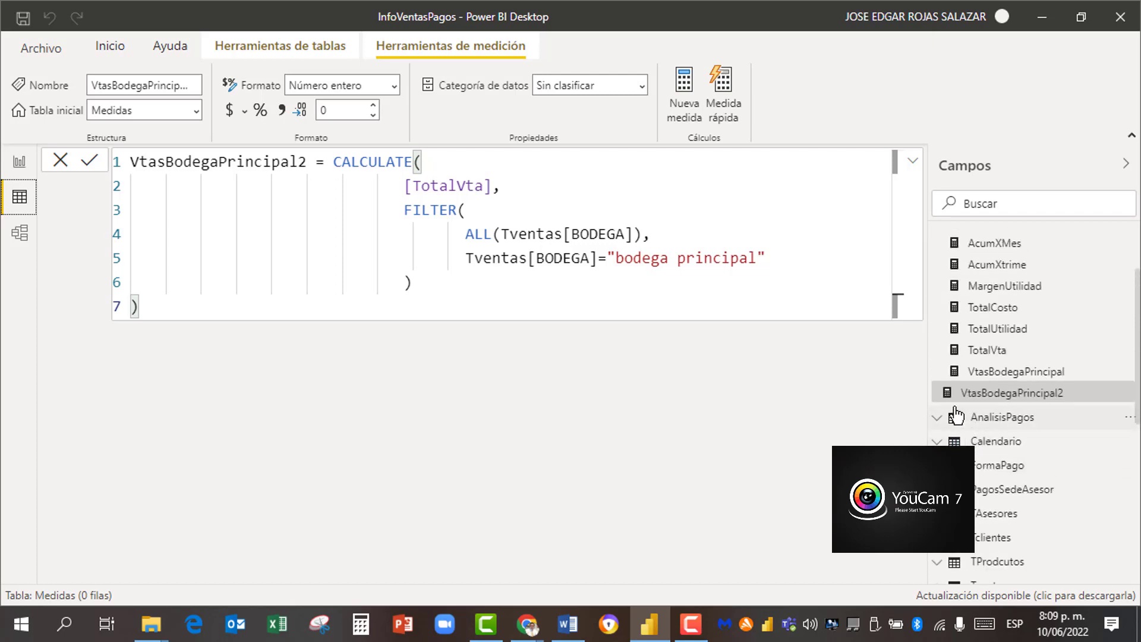
scroll(954, 321, "up", 1)
scroll(953, 321, "up", 3)
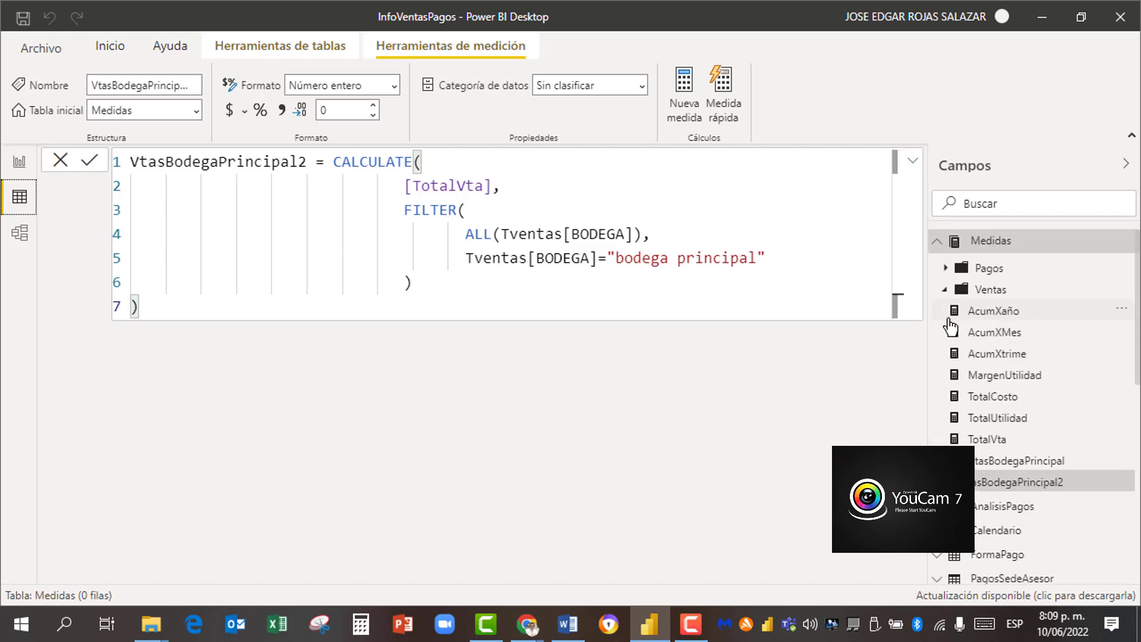
Step: Show the Tventas table data and examine its rows and the IDE PRODUCTO column
left_click(939, 243)
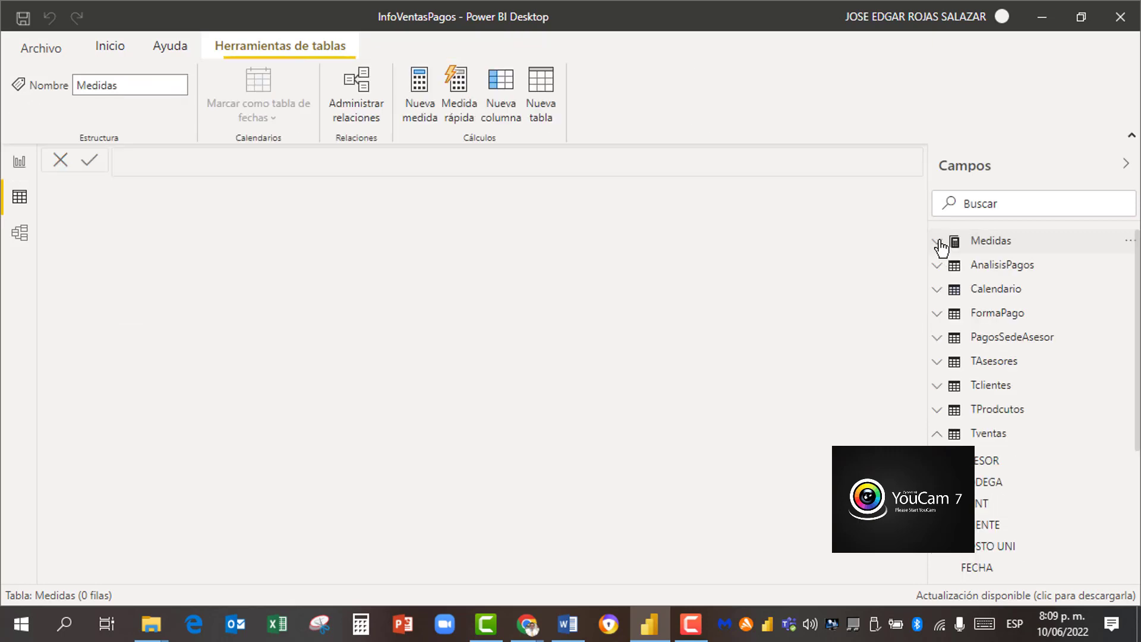
left_click(936, 437)
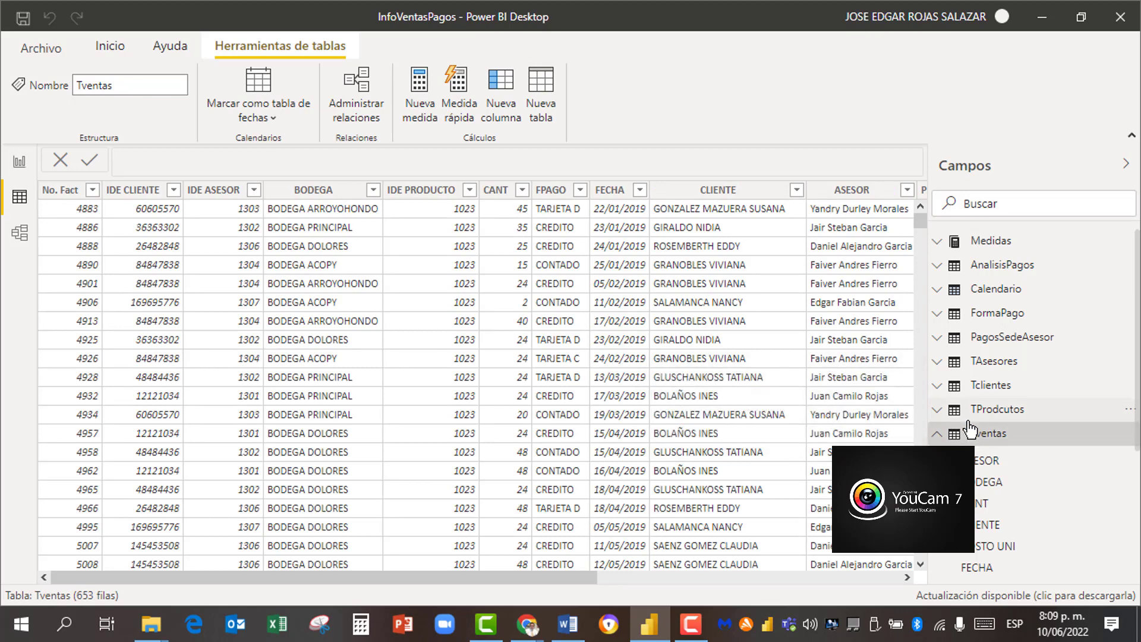
left_click(922, 563)
left_click(923, 564)
left_click(923, 562)
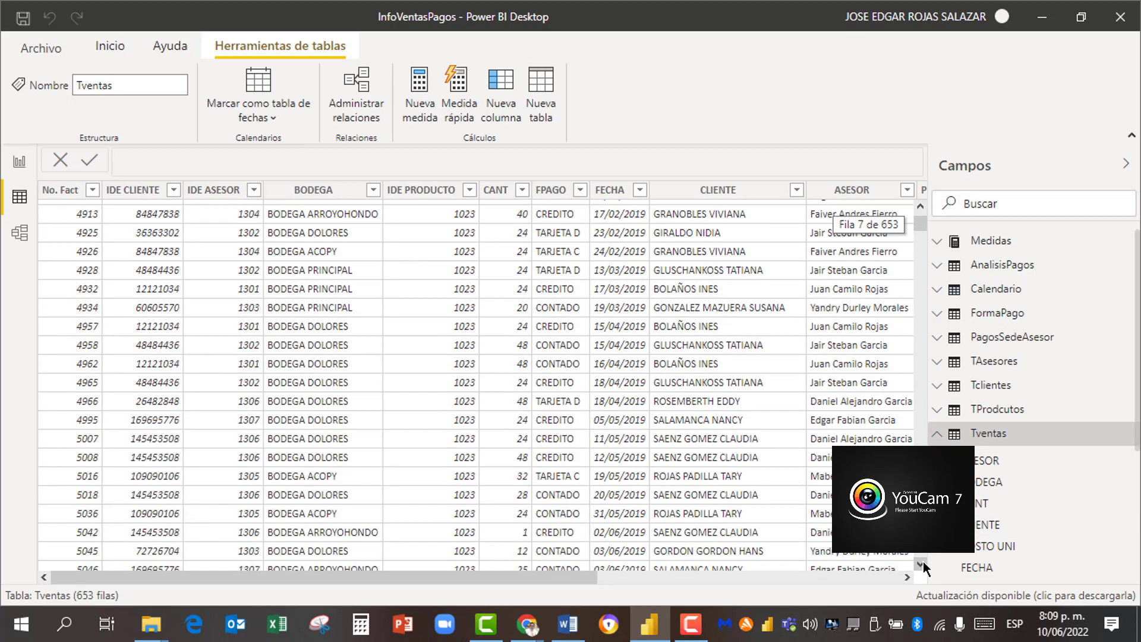
left_click(451, 347)
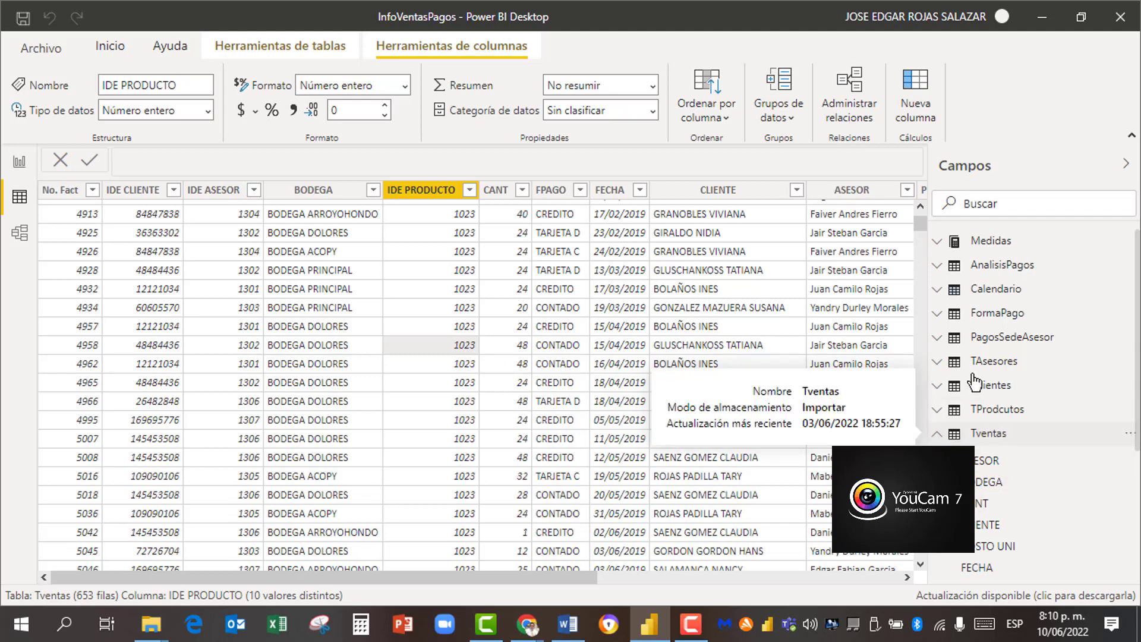
Step: Reopen the VtasBodegaPrincipal2 measure in the Ventas folder to review its formula, then collapse the formula display
left_click(937, 242)
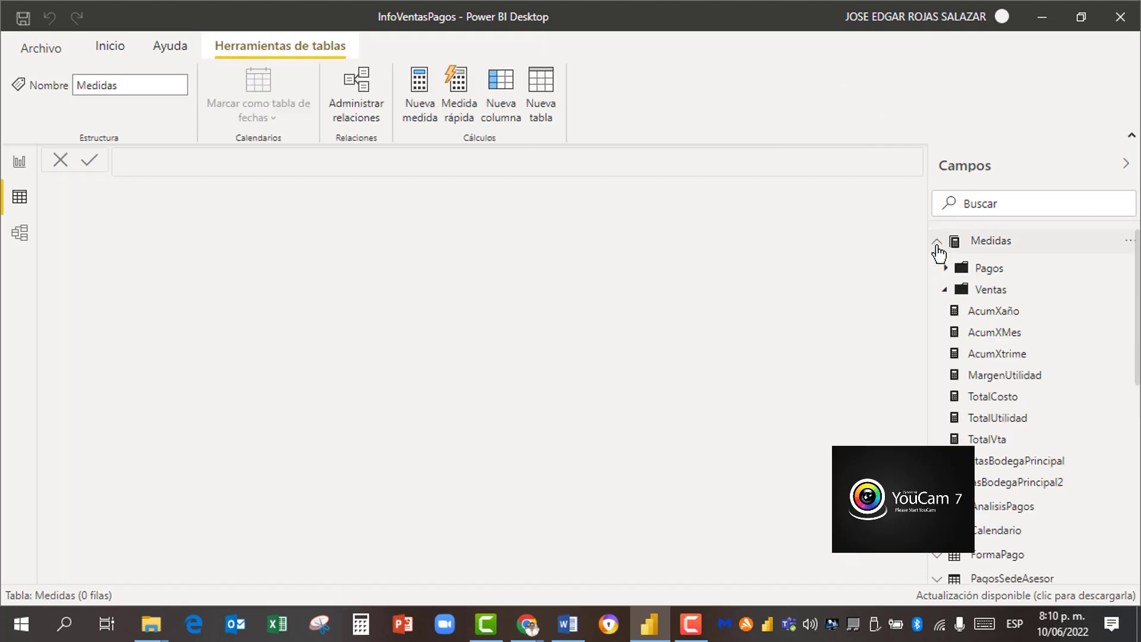
left_click(946, 290)
left_click(945, 290)
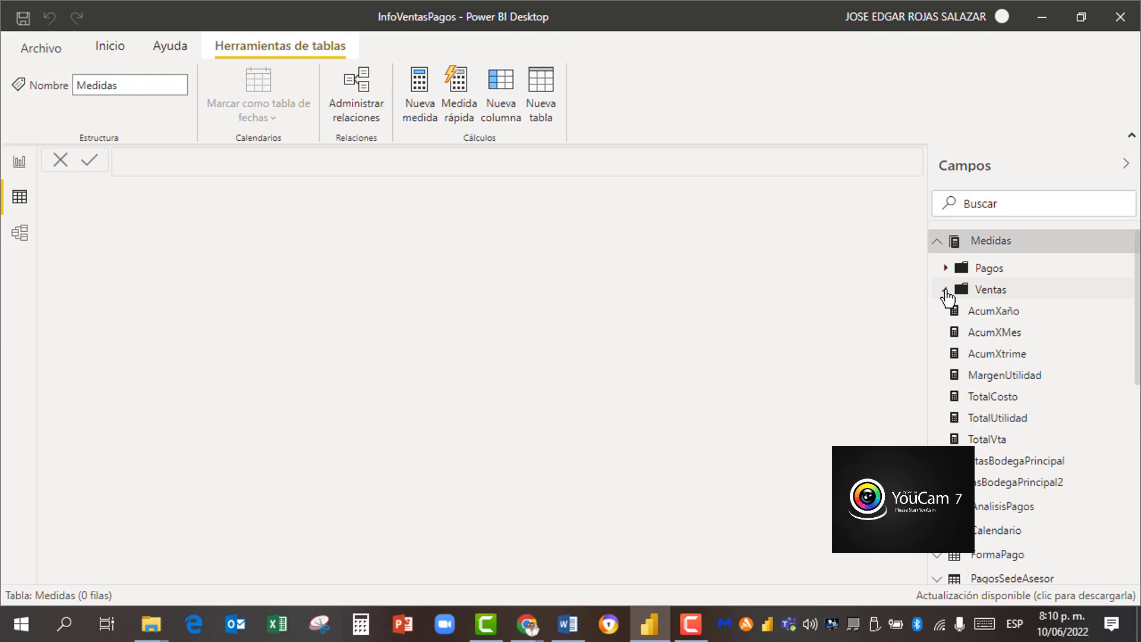
left_click(1021, 485)
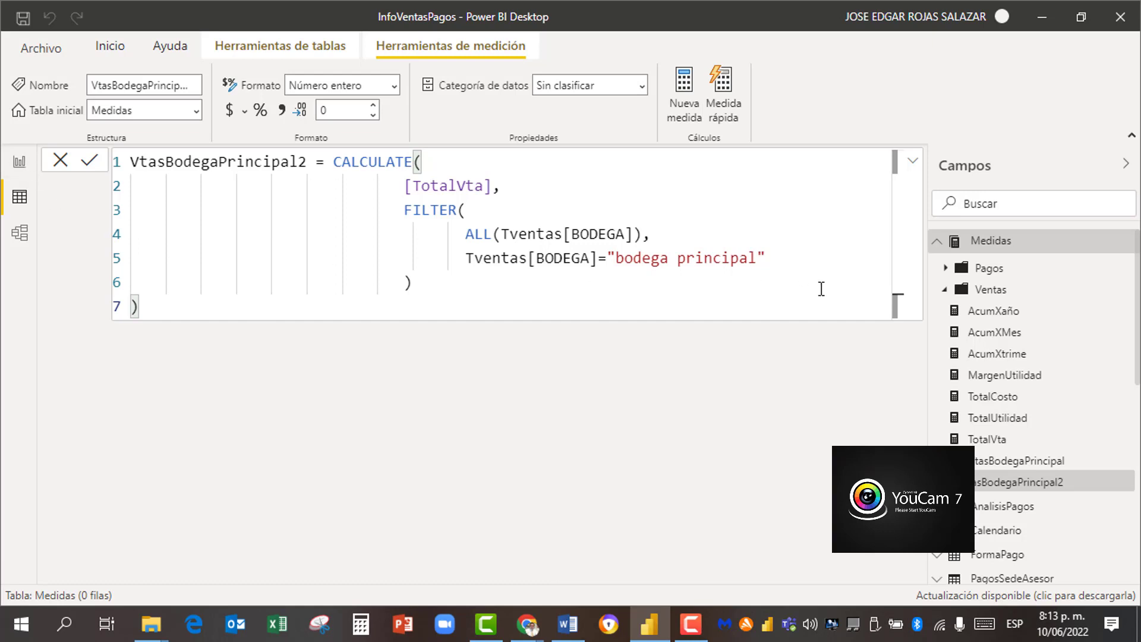
left_click(912, 164)
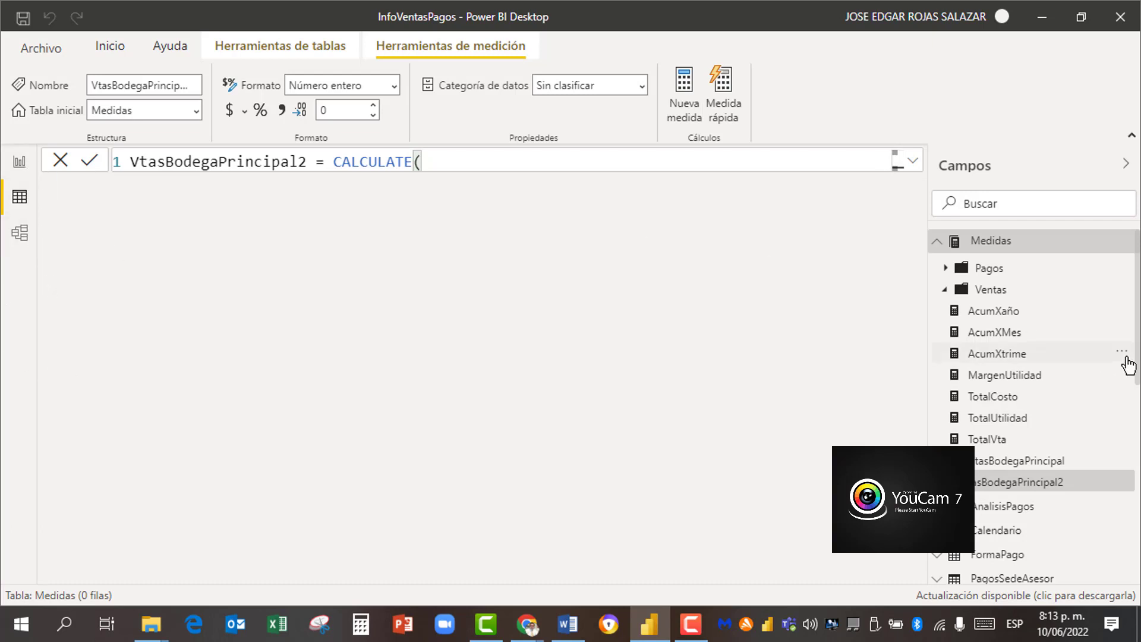
Step: Create a new measure in the Medidas table and name it VtasProducto1023
scroll(1069, 288, "down", 1)
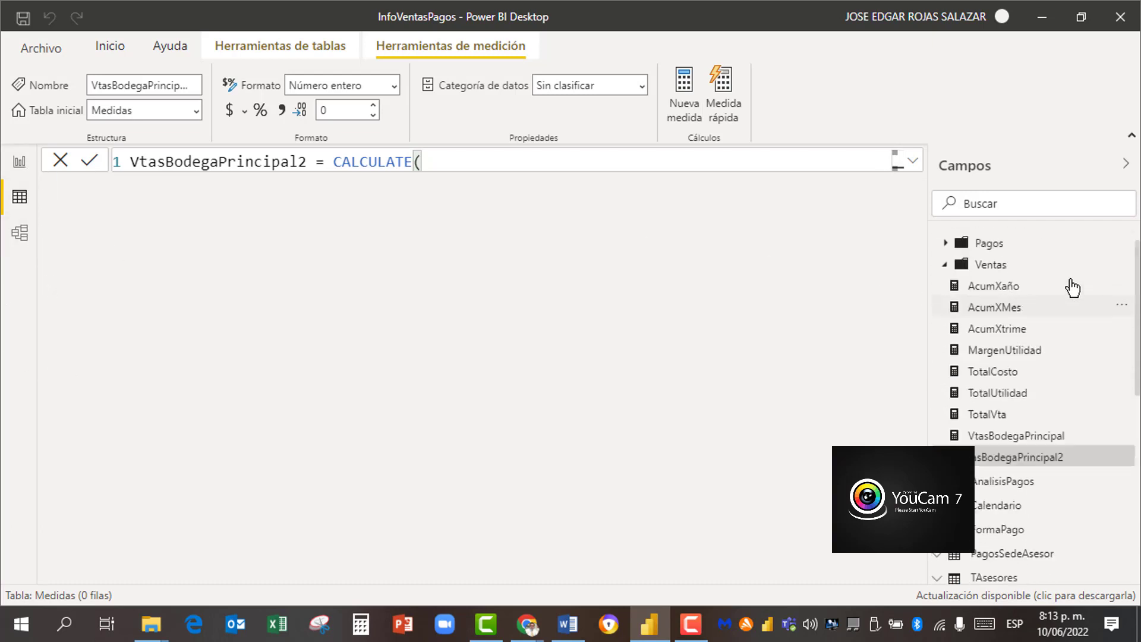
scroll(1069, 286, "up", 1)
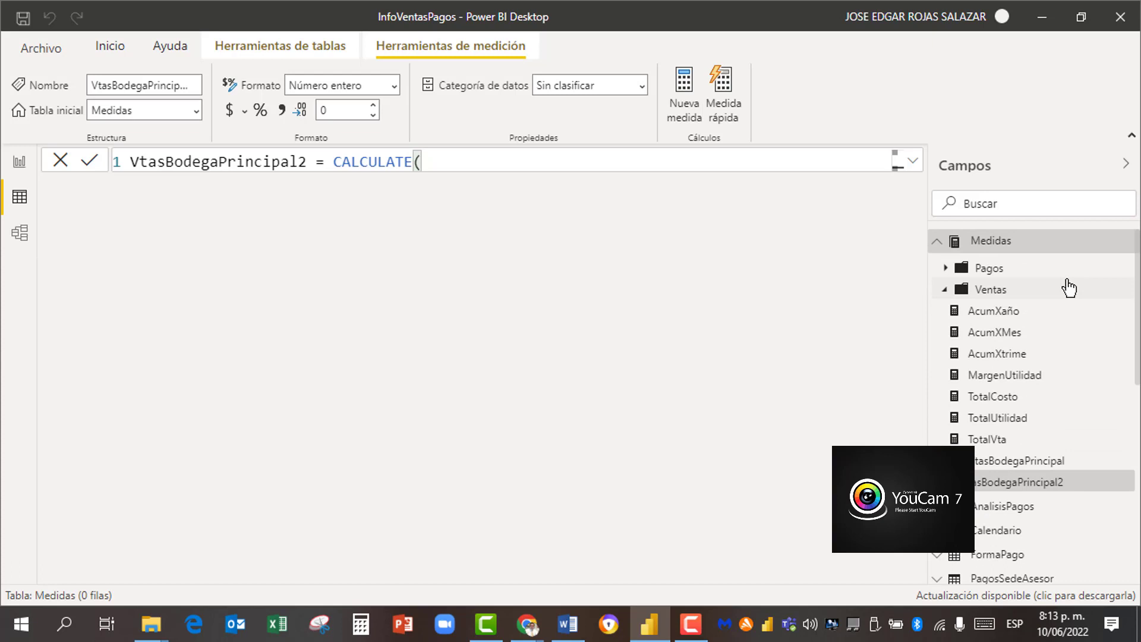
left_click(1020, 243)
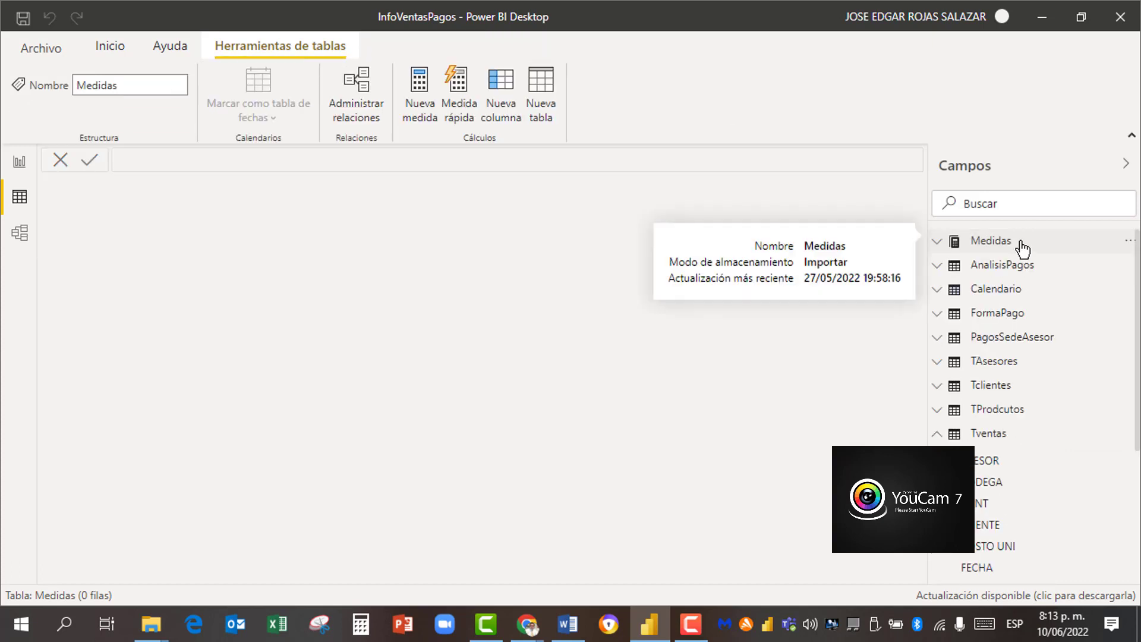
right_click(1022, 247)
left_click(1007, 265)
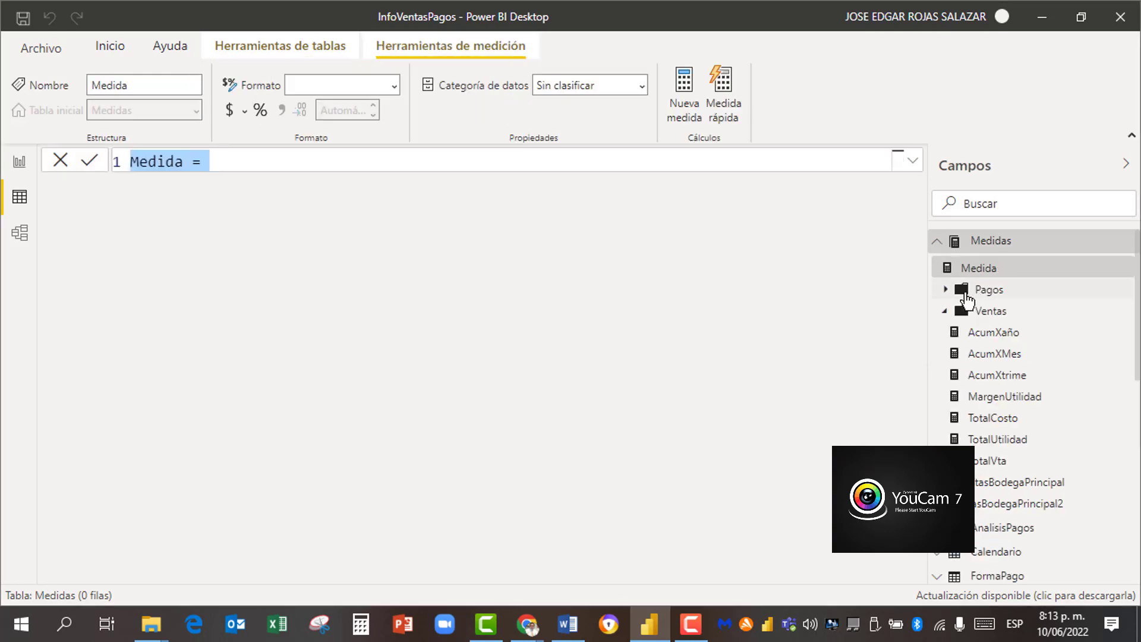
key("BackSpace")
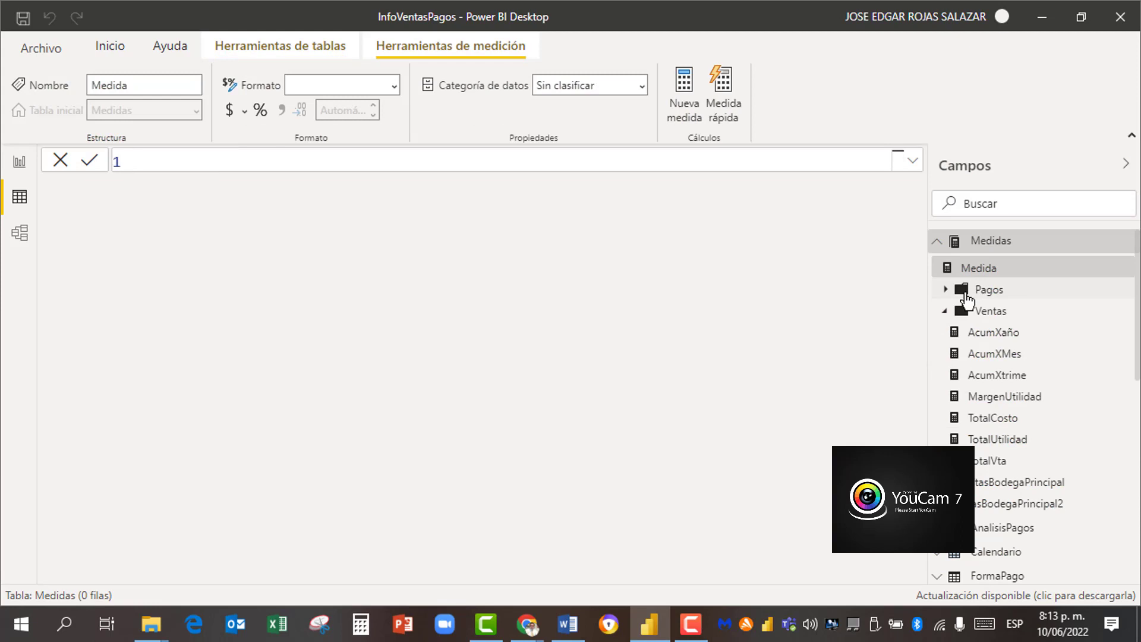
type("VtasProducto1023")
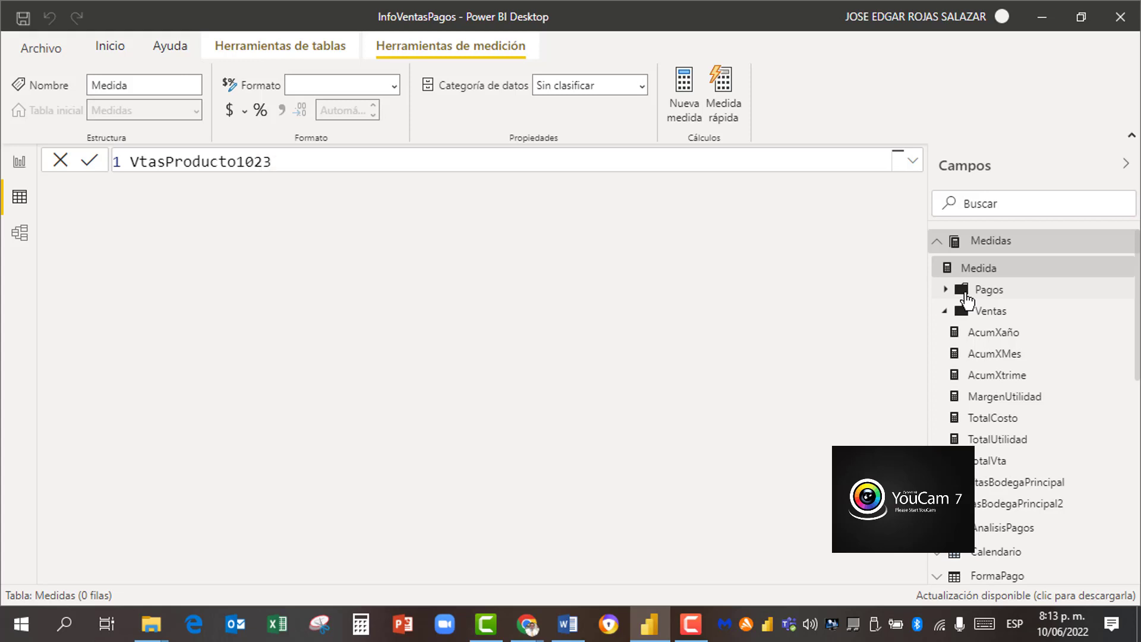
Step: Begin the VtasProducto1023 formula with the CALCULATE function after the equals sign
type("=calc")
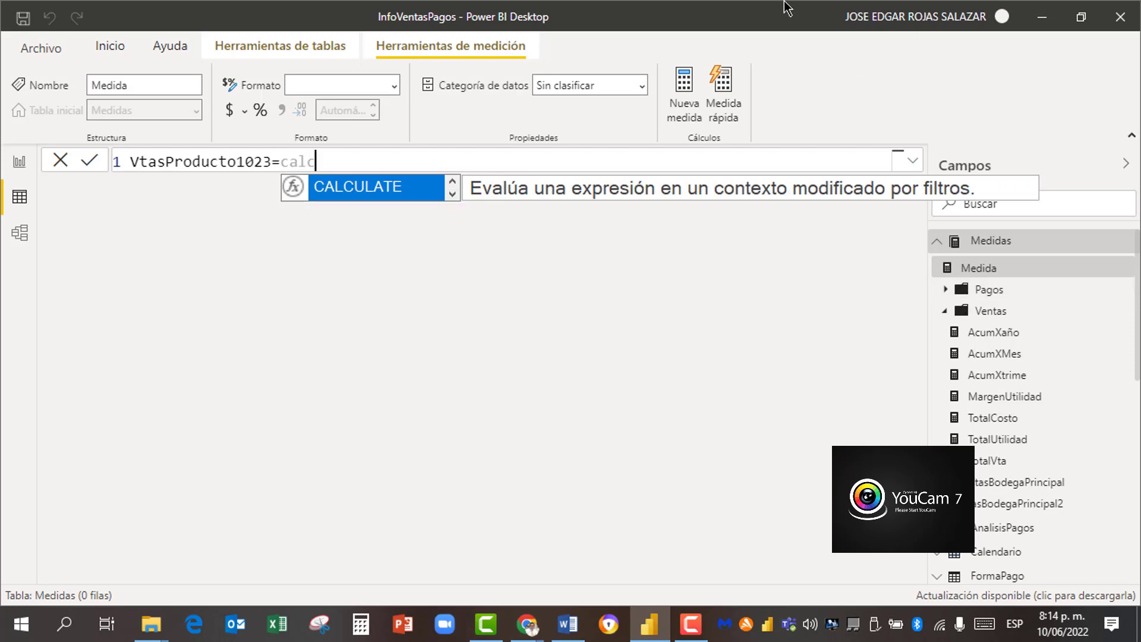
key("Escape")
type("u")
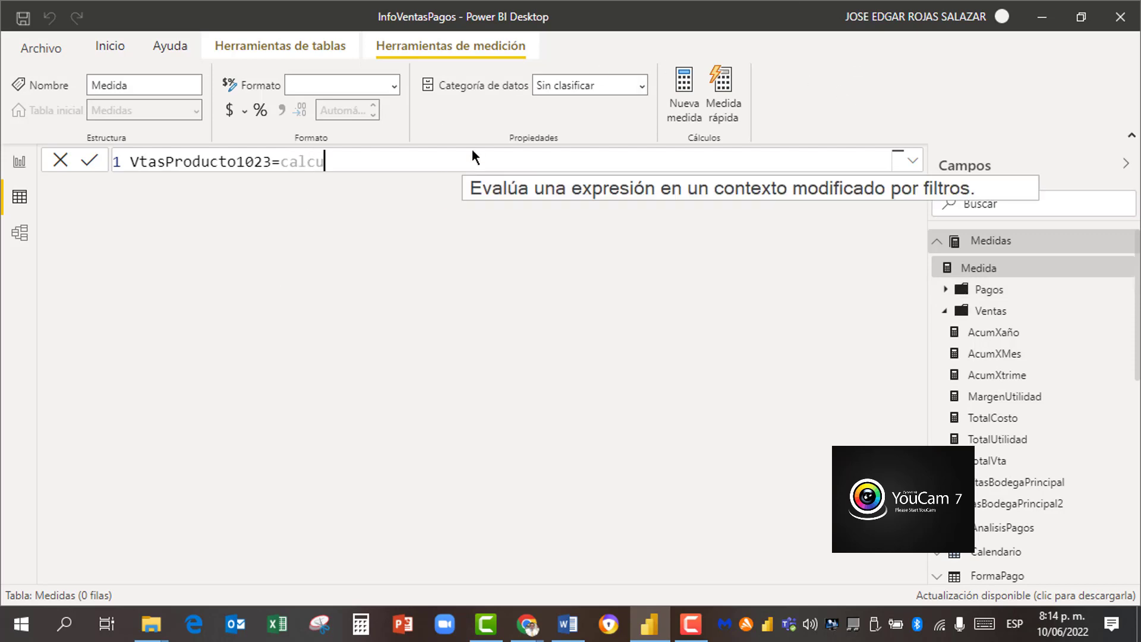
left_click(387, 190)
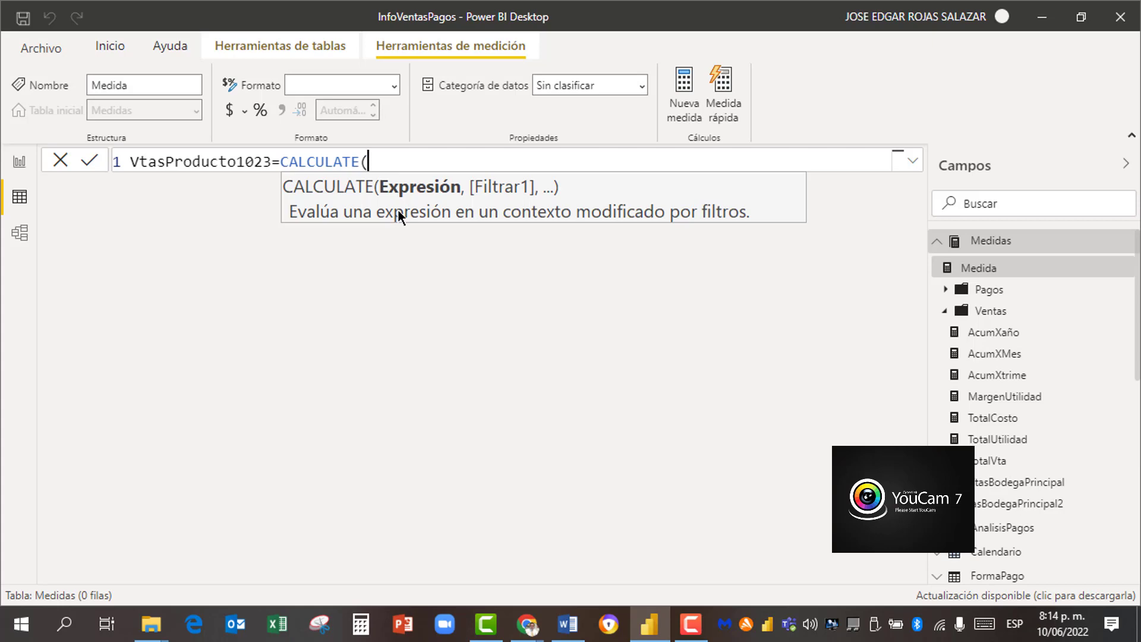
type("total")
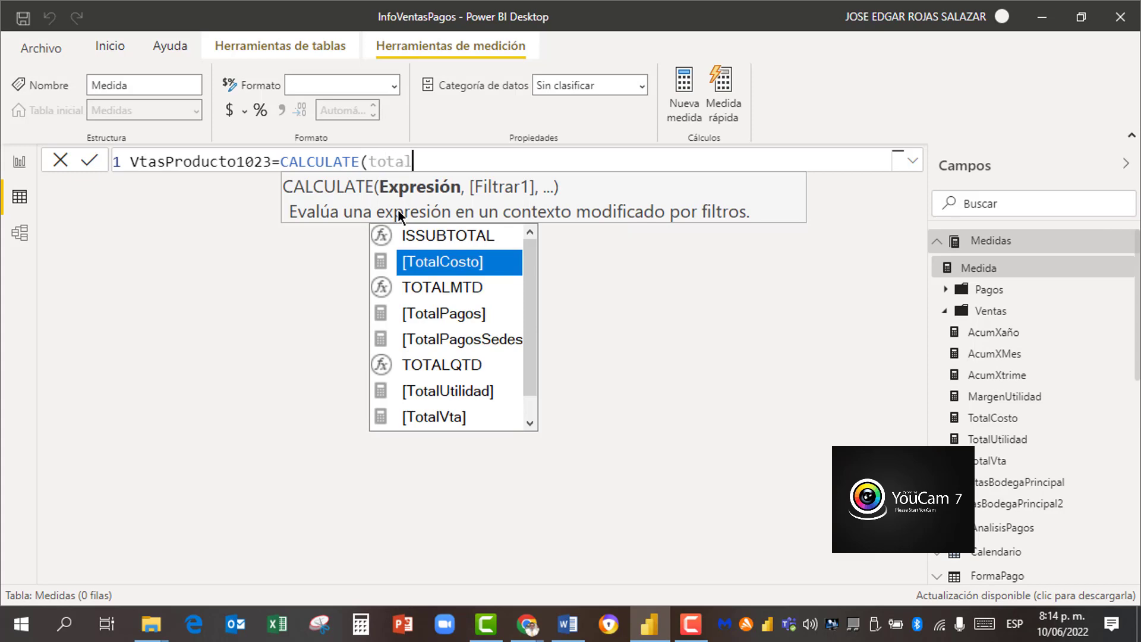
double_click(432, 416)
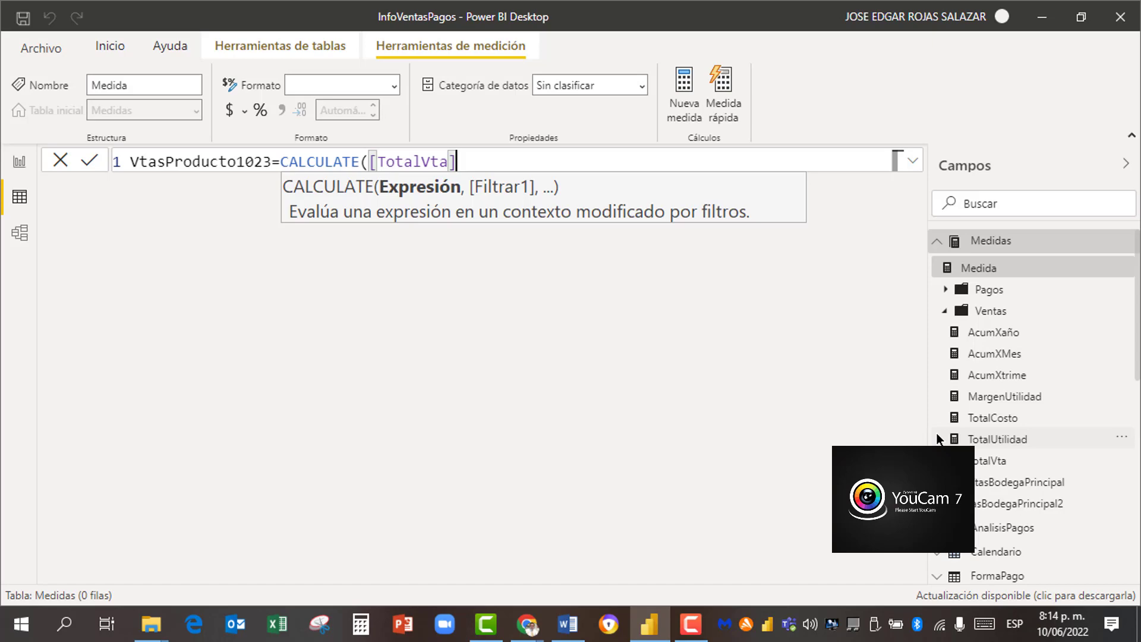
key("BackSpace")
key("BackSpace")
key("BackSpace")
key("BackSpace")
key("BackSpace")
key("BackSpace")
key("BackSpace")
key("BackSpace")
key("BackSpace")
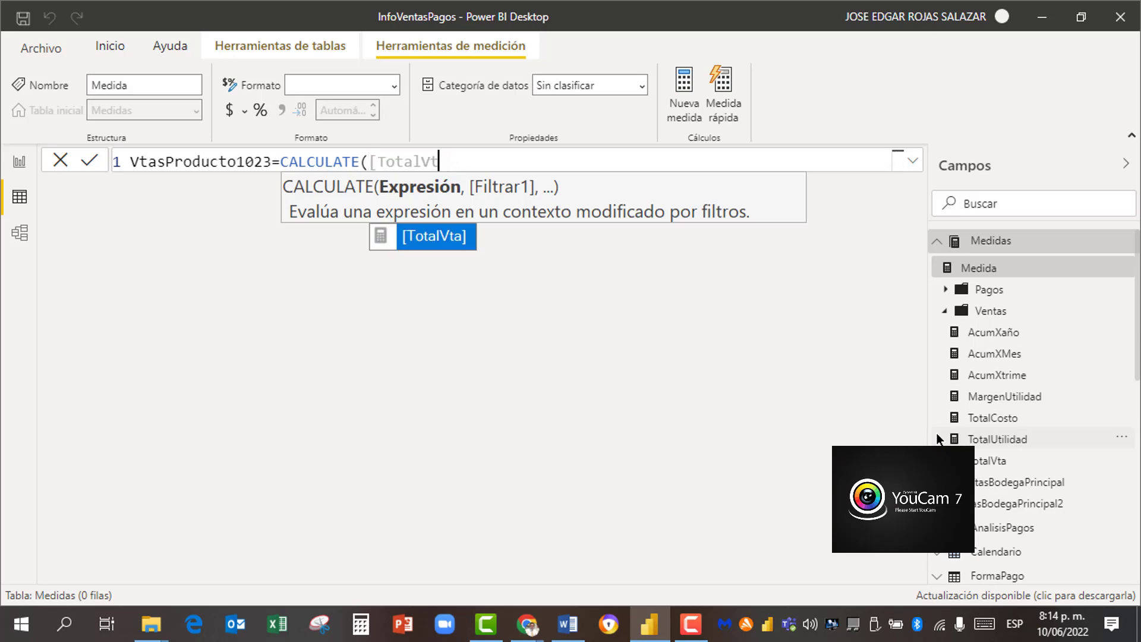
key("BackSpace")
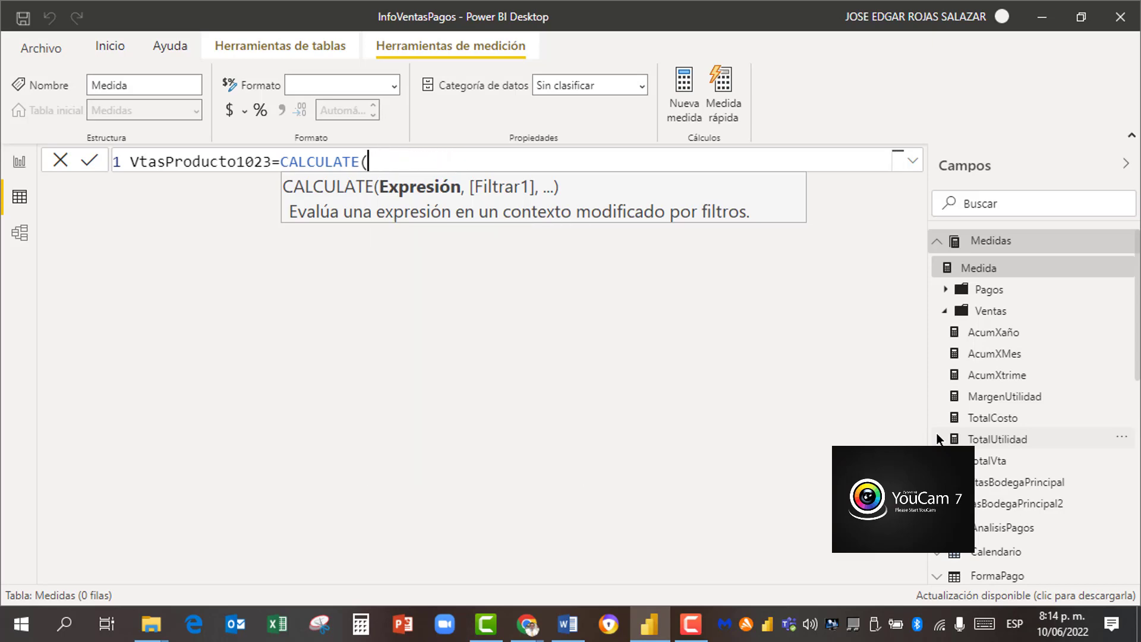
Step: Enter [TotalVta] followed by a comma on a new line as the expression of CALCULATE
key("shift+Return")
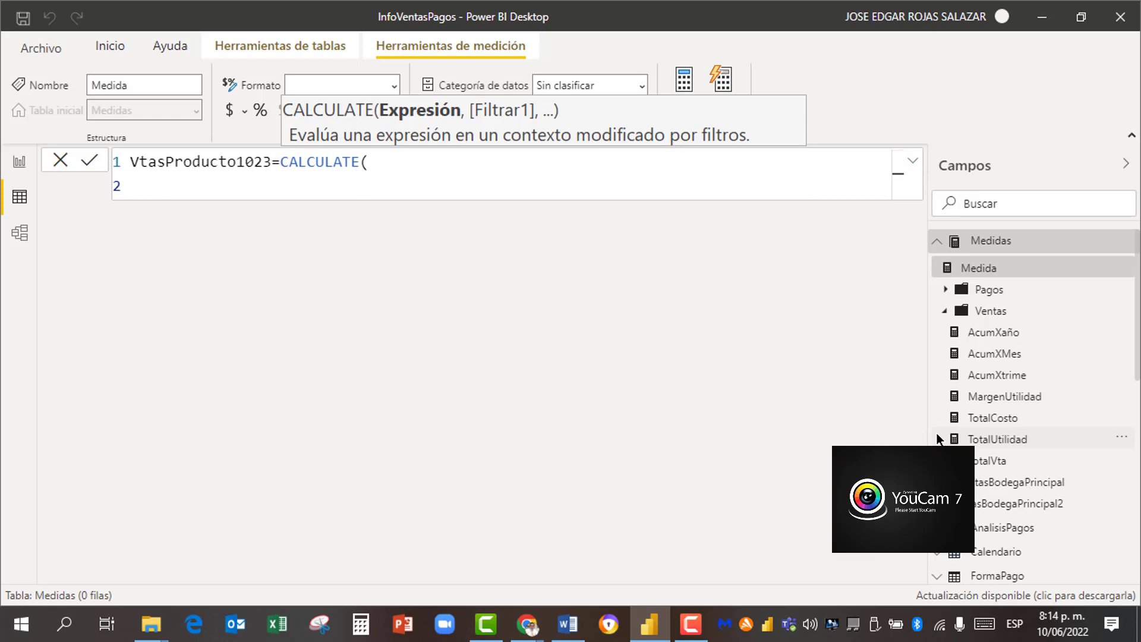
type("total")
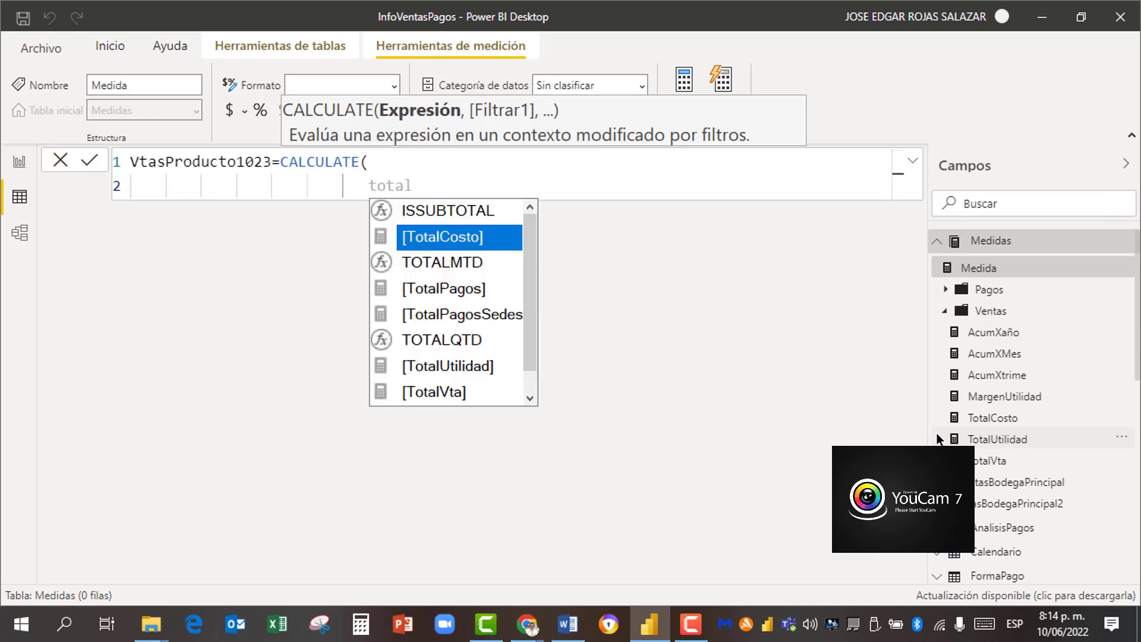
type("v")
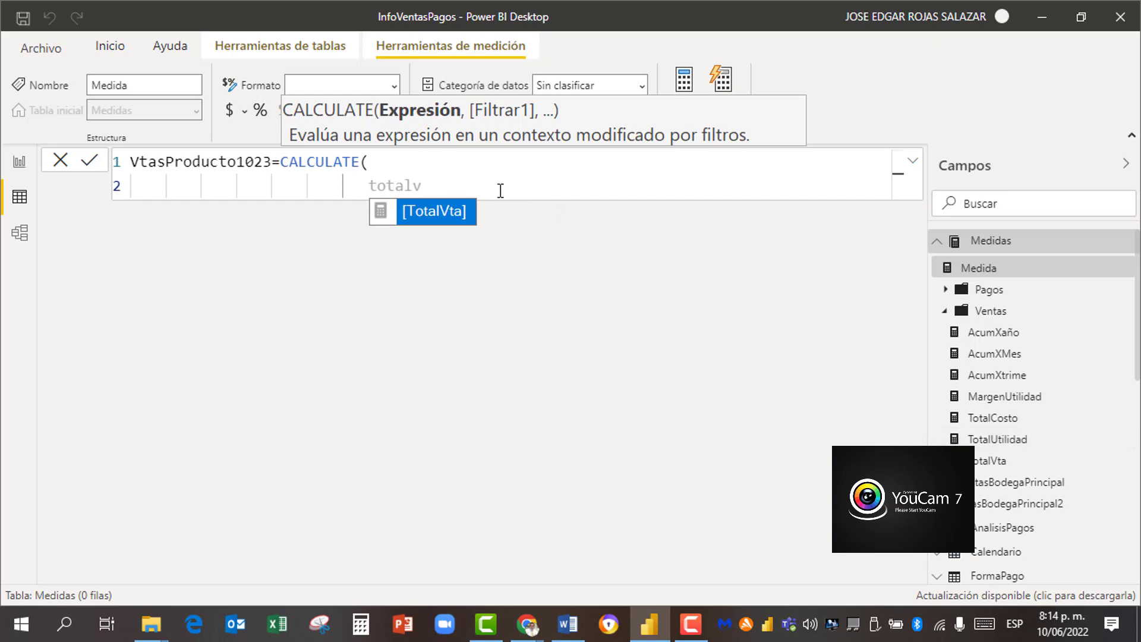
left_click(447, 219)
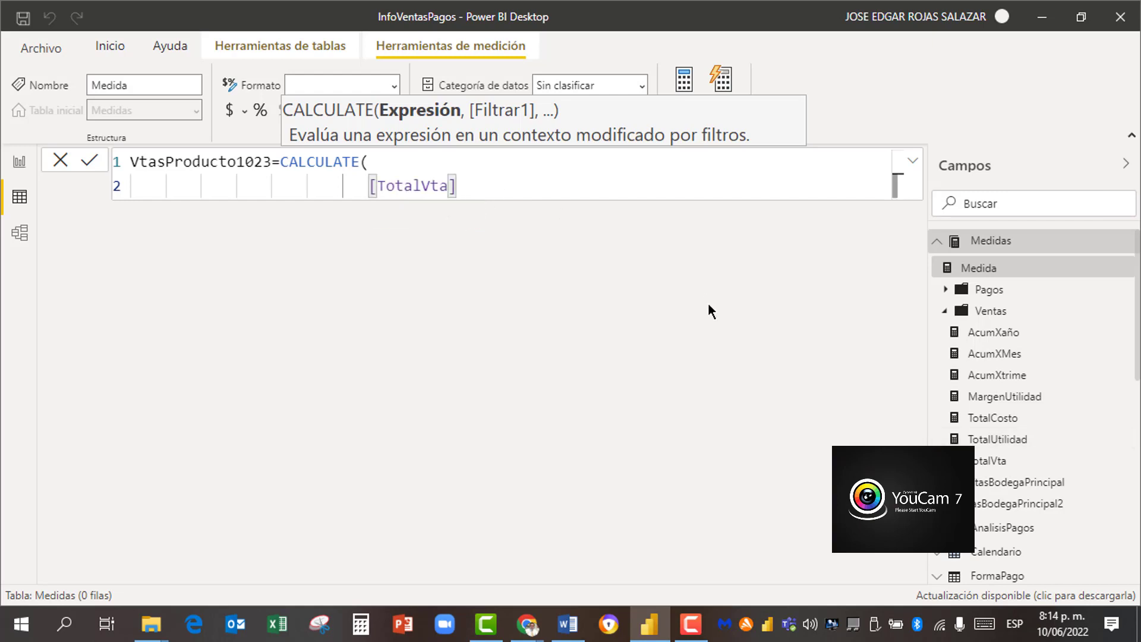
type(",")
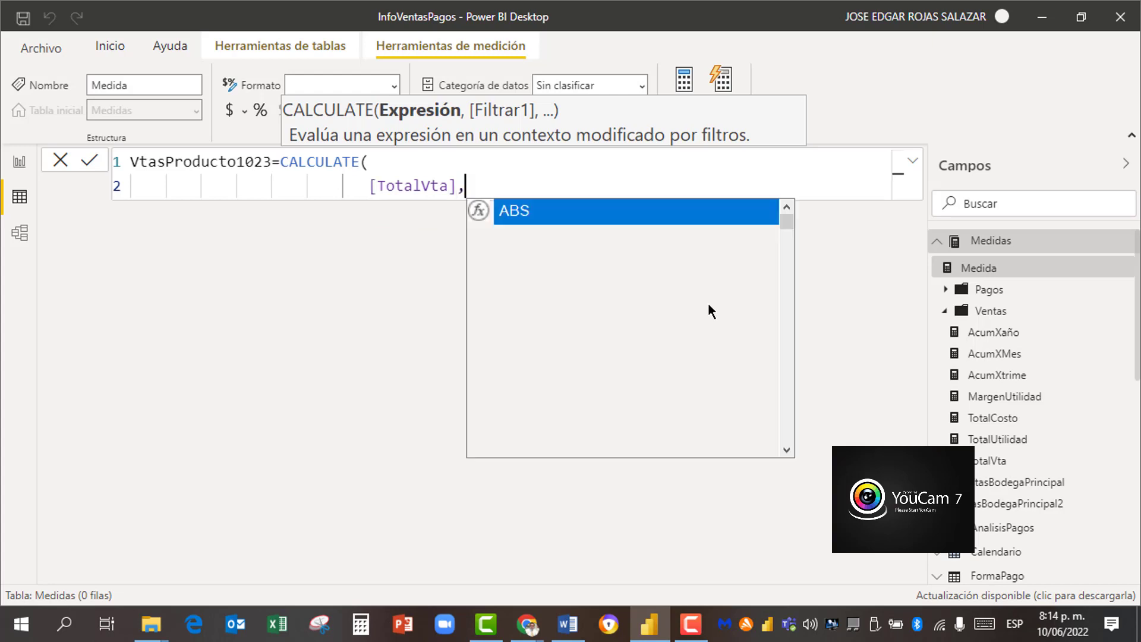
Step: Add the FILTER function on a new line as the filter argument of CALCULATE
key("shift+Return")
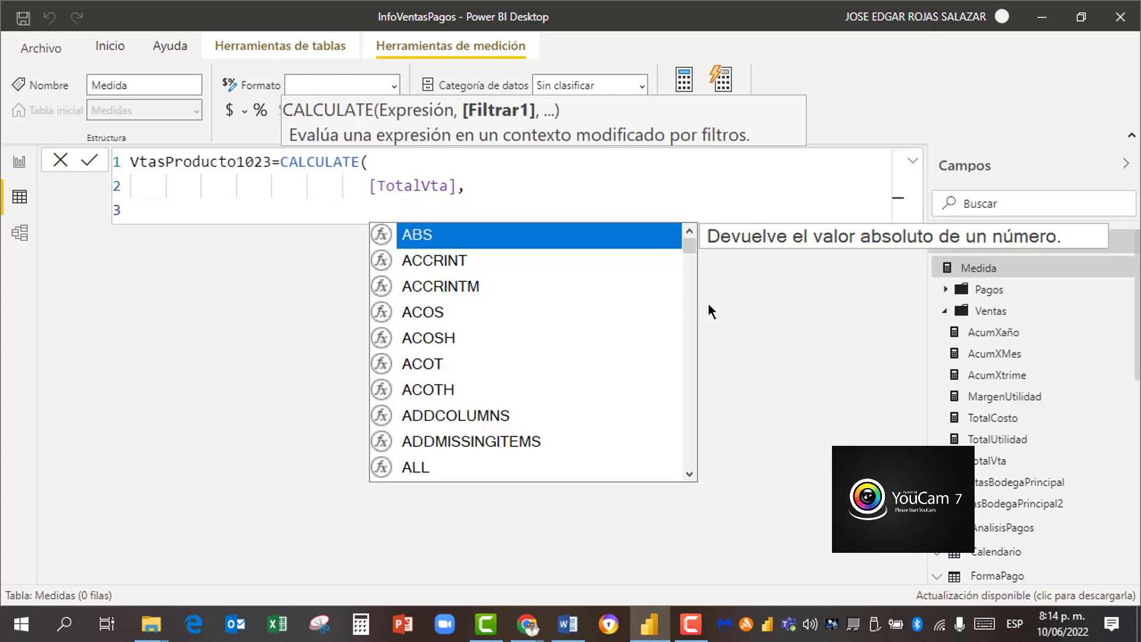
type("f")
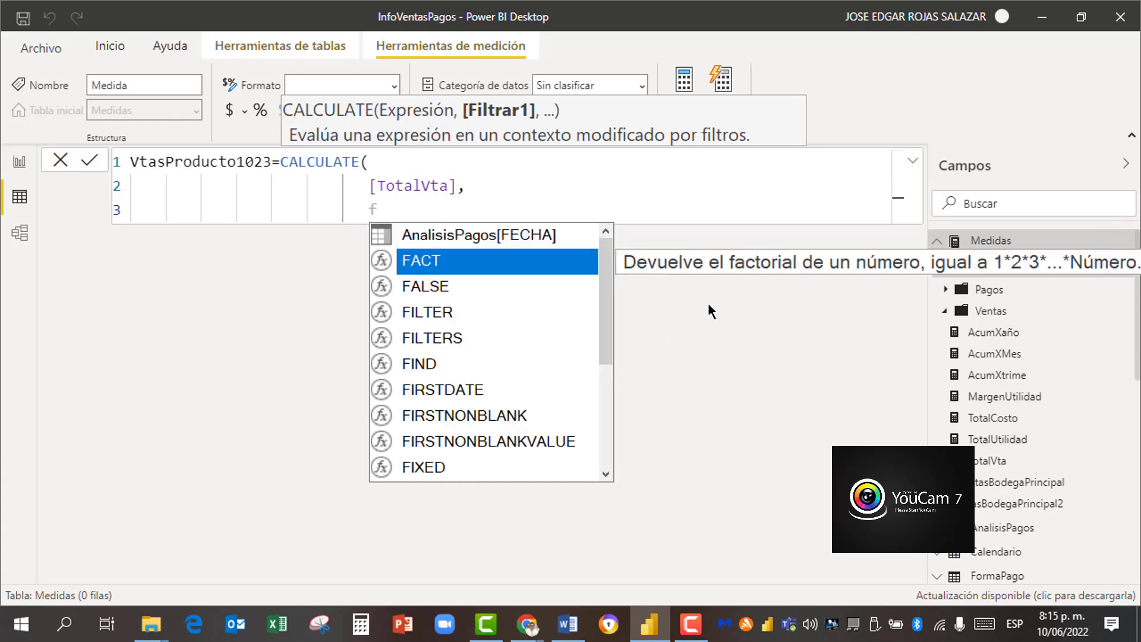
type("il")
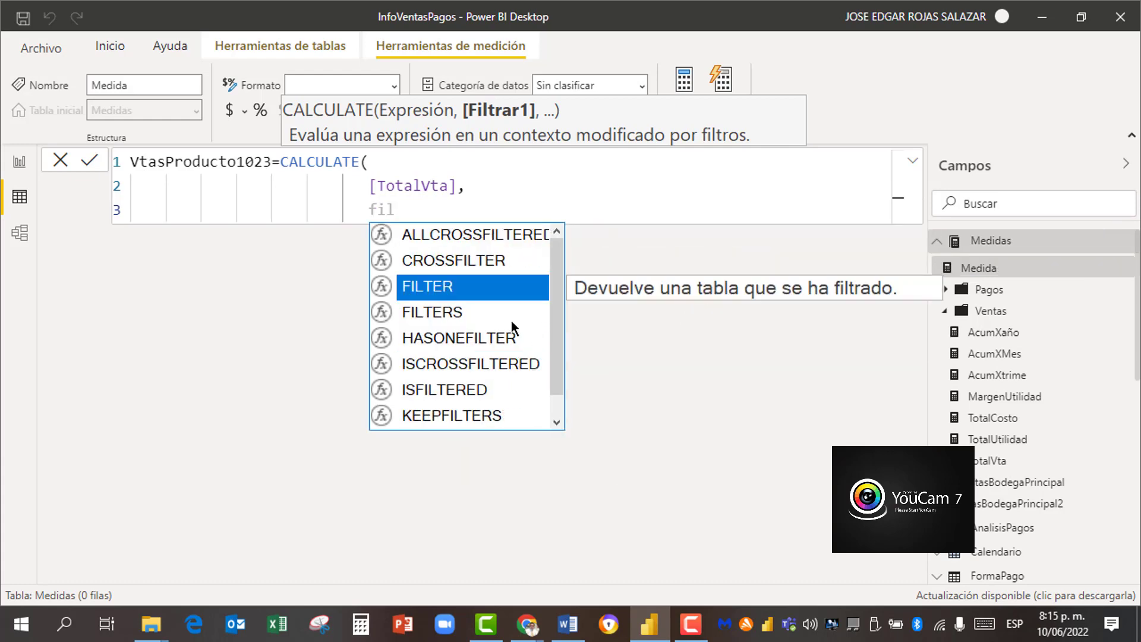
double_click(462, 288)
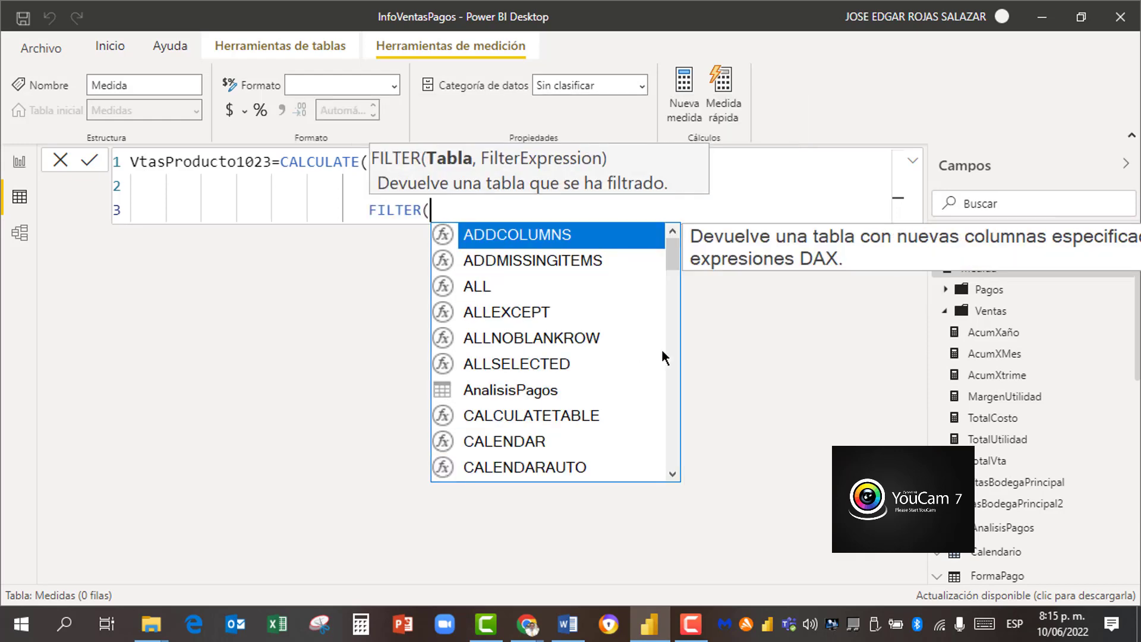
Step: Add the ALL function on a new line inside FILTER with the column Tventas[IDE PRODUCTO] as its argument
key("shift+Return")
type("al")
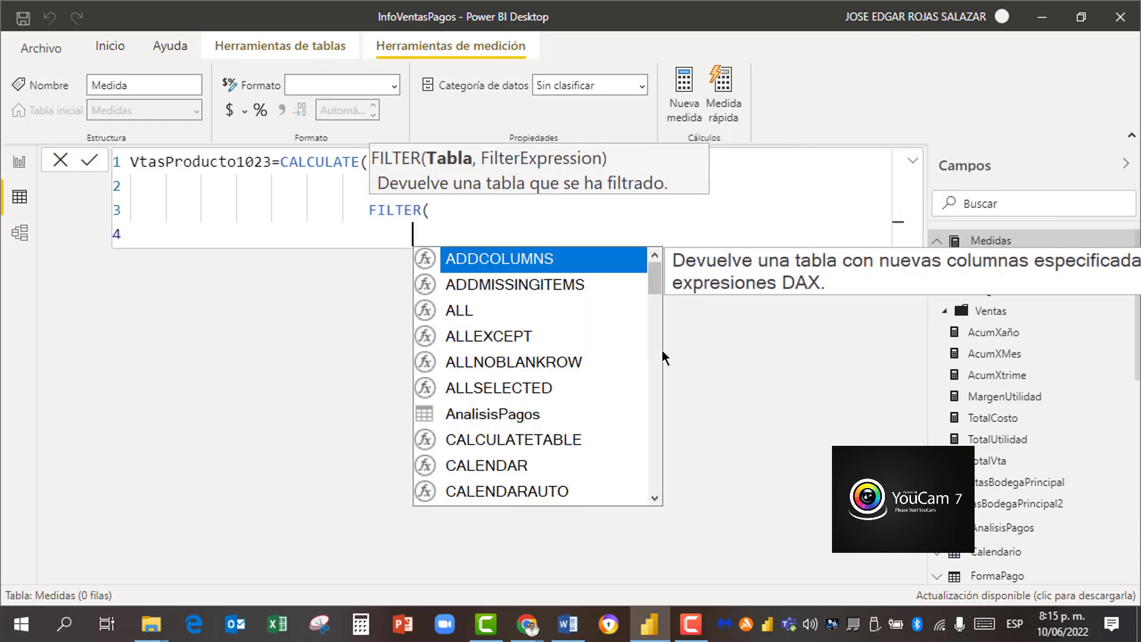
type("l")
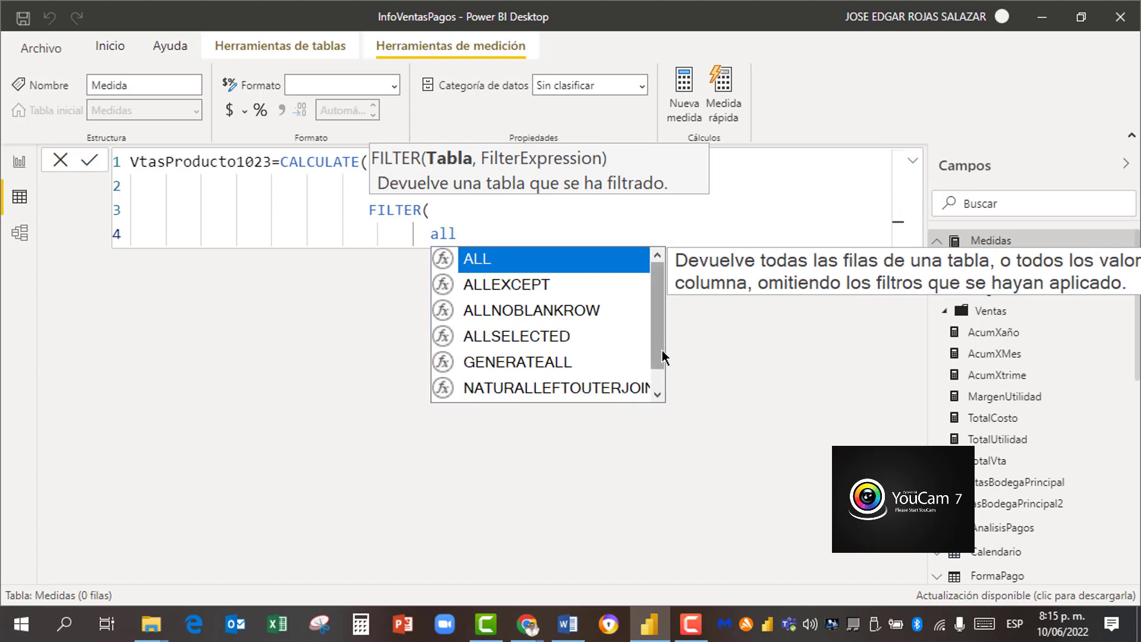
left_click(498, 258)
type("tven")
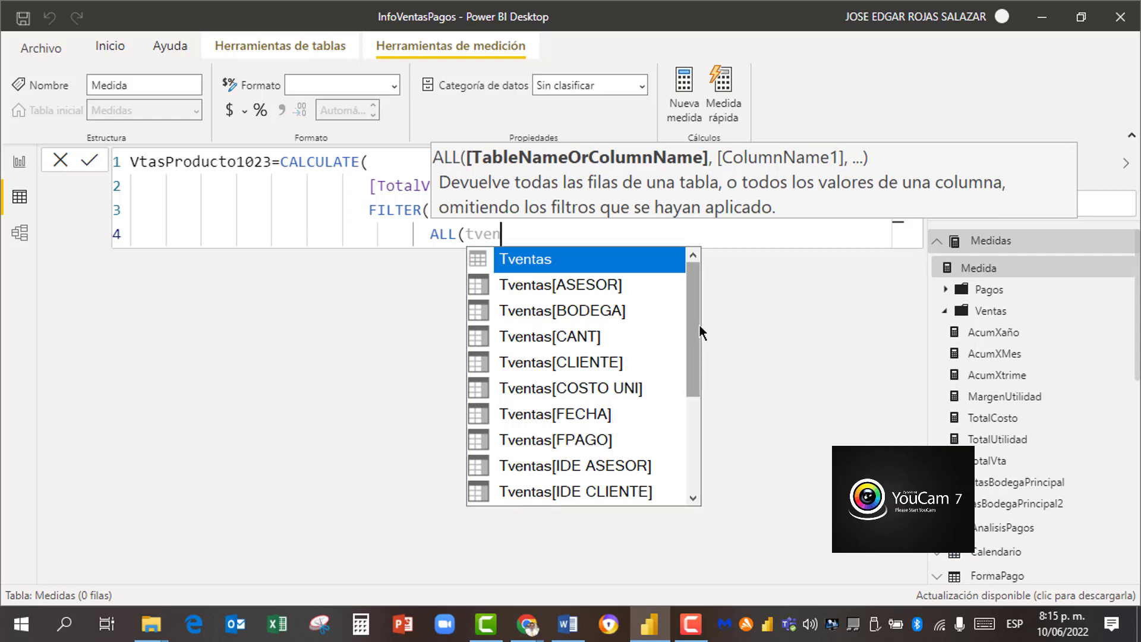
left_click_drag(698, 336, 695, 356)
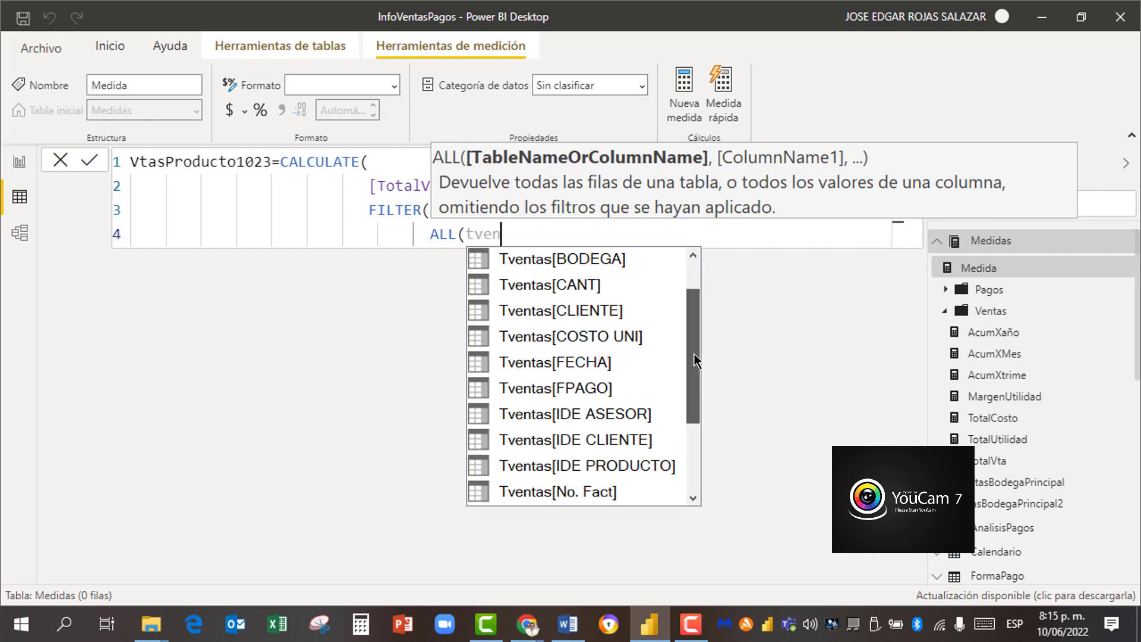
double_click(616, 464)
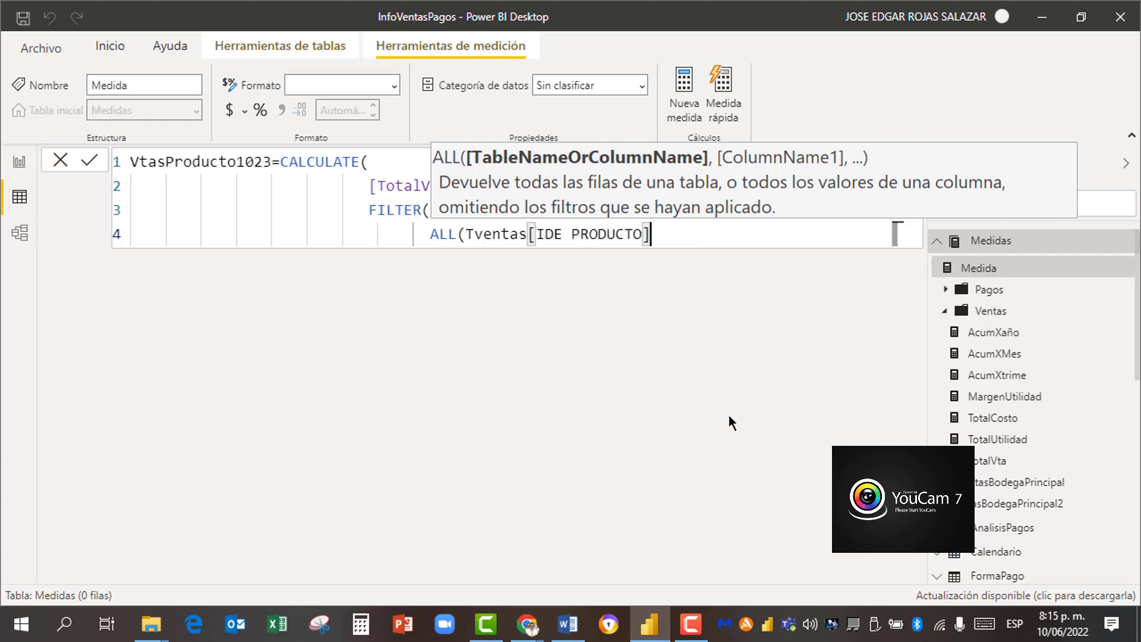
Step: Close the ALL function and add the condition Tventas[IDE PRODUCTO]=1023 on a new line as FILTER's filter expression
type(")")
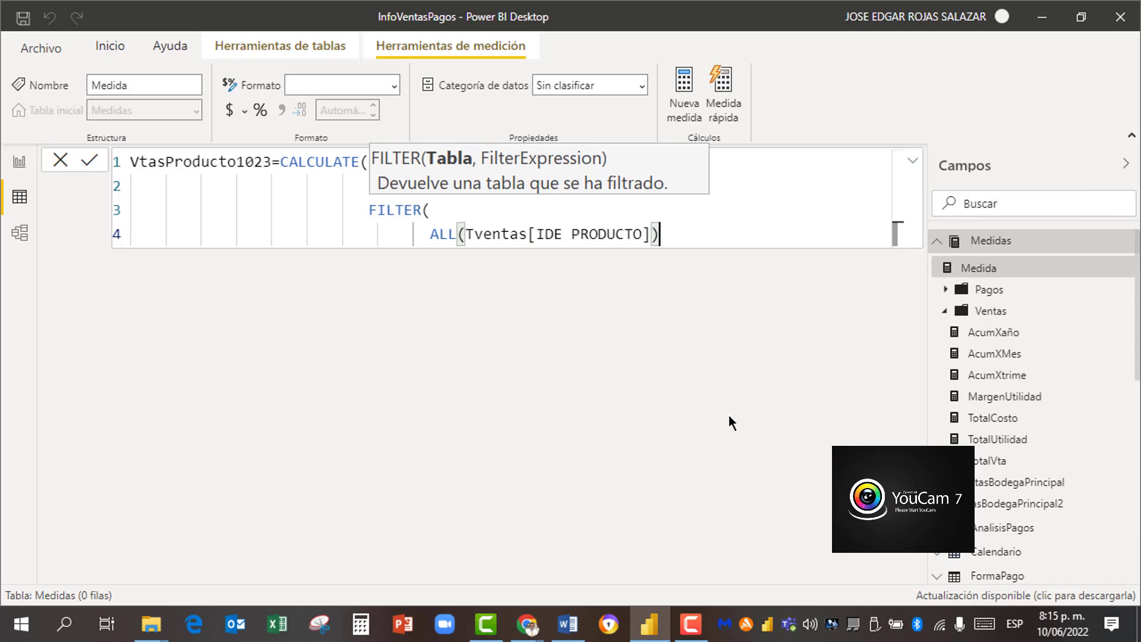
type(",")
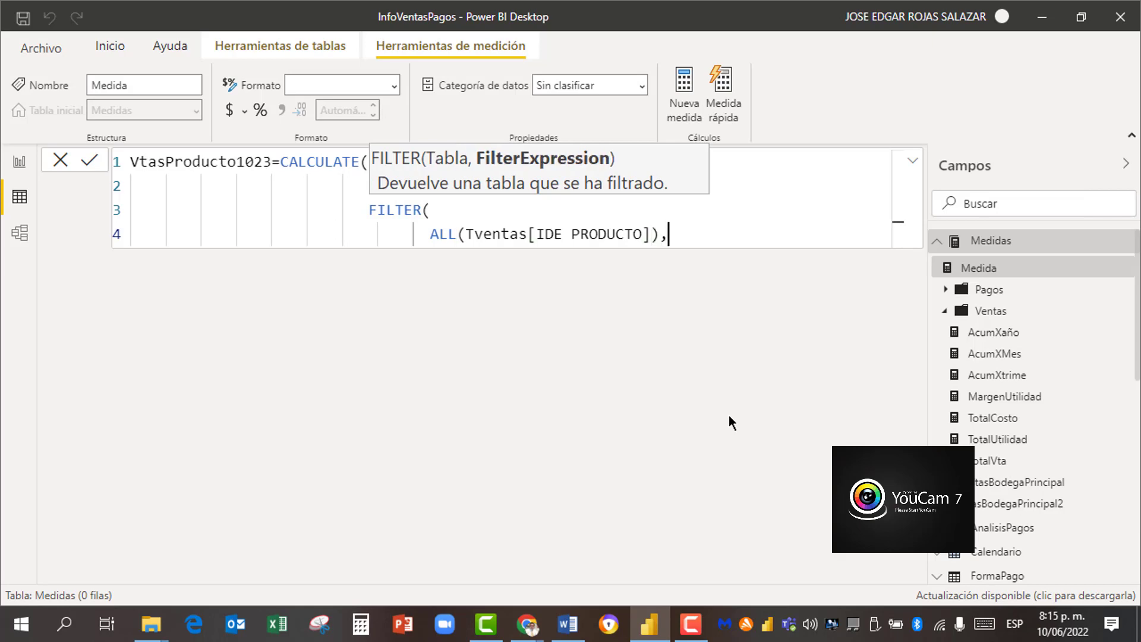
key("shift+Return")
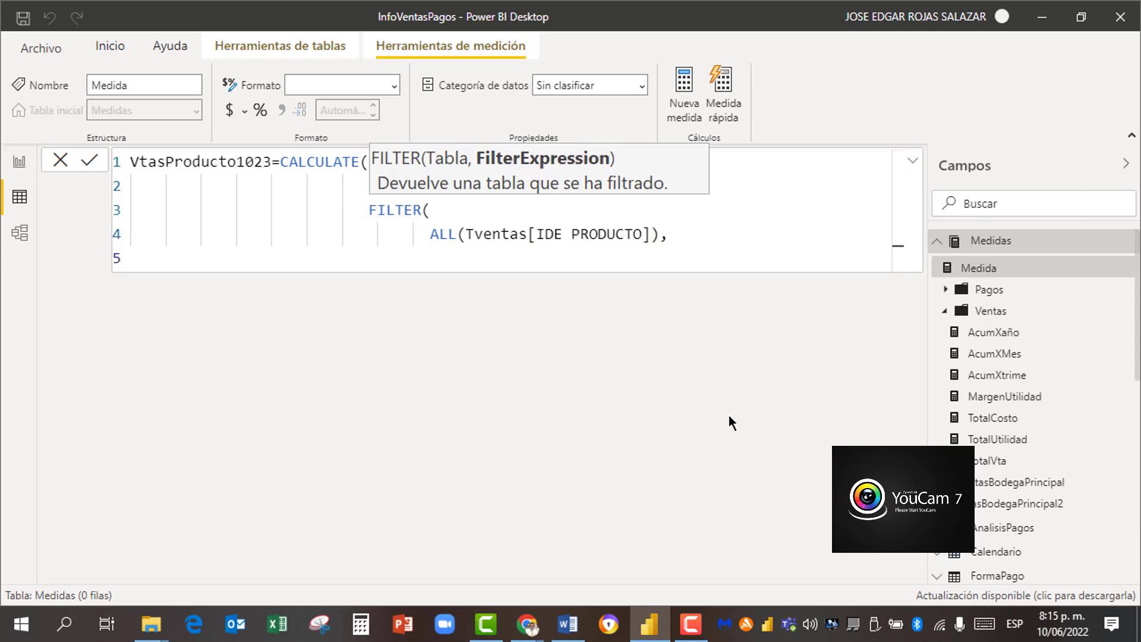
type("tven")
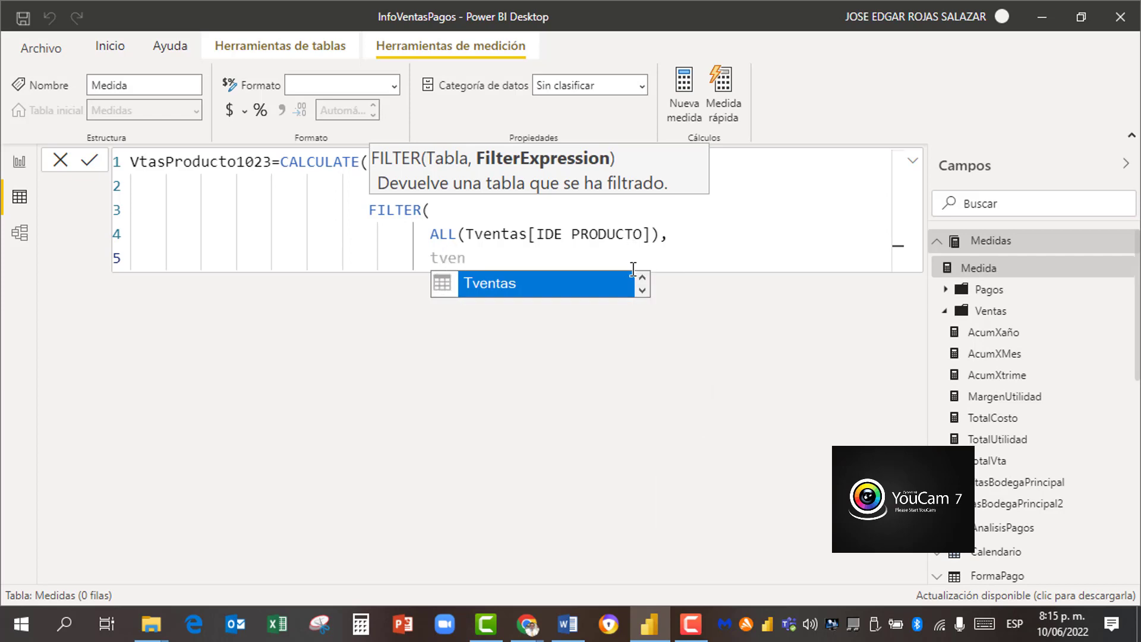
left_click(643, 290)
double_click(599, 284)
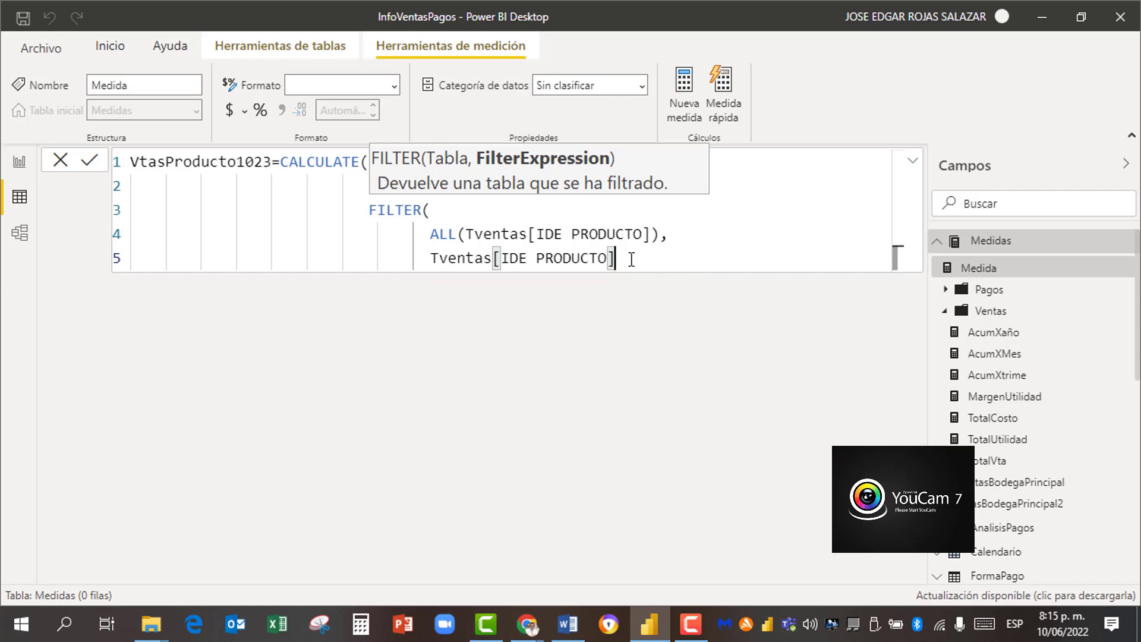
type("=1023")
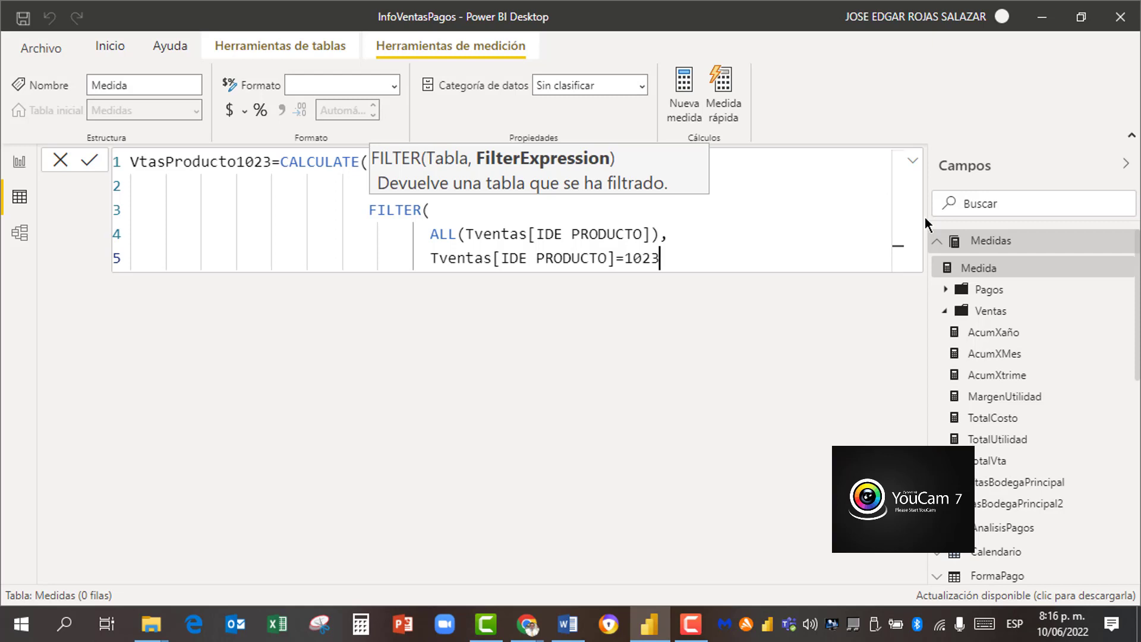
Step: Close FILTER and CALCULATE with parentheses on separate lines and commit the VtasProducto1023 measure
key("shift+Return")
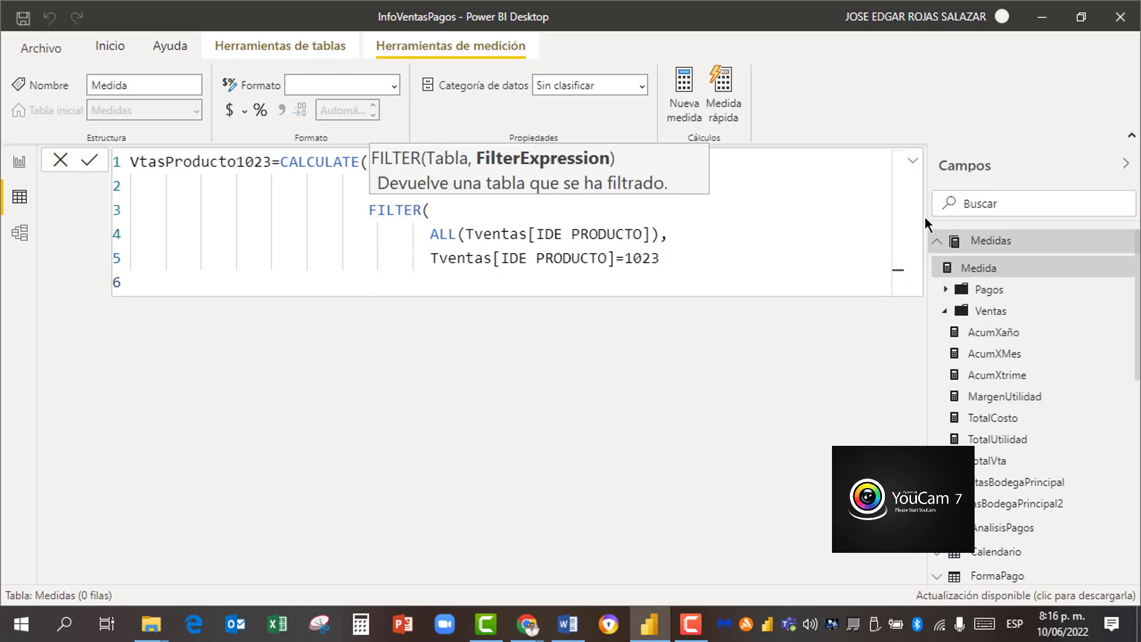
type(")")
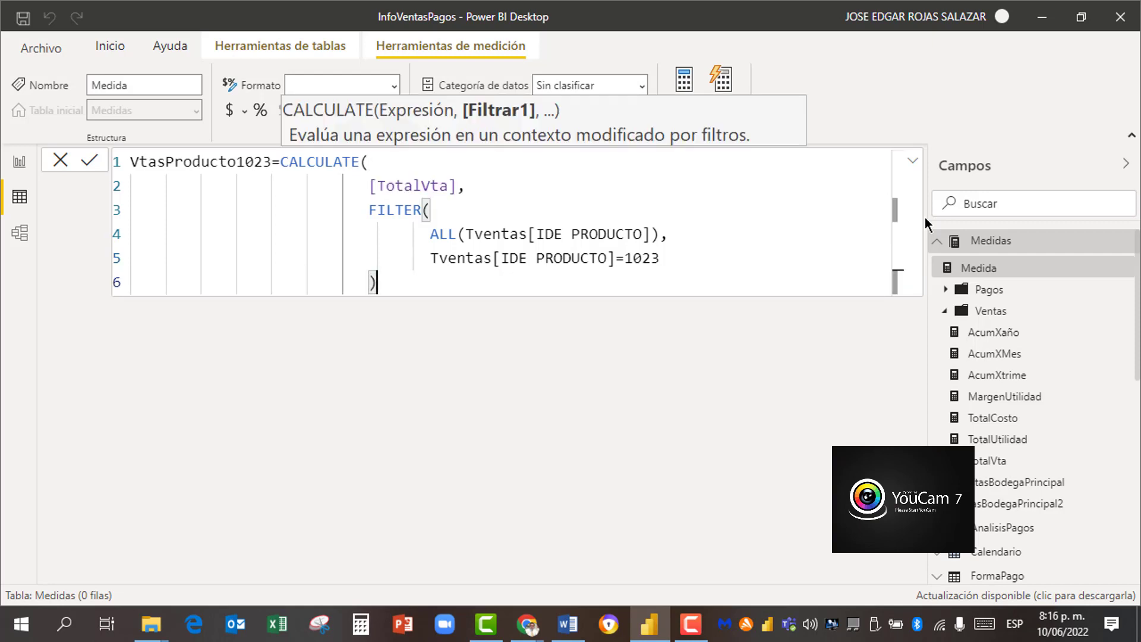
key("shift+Return")
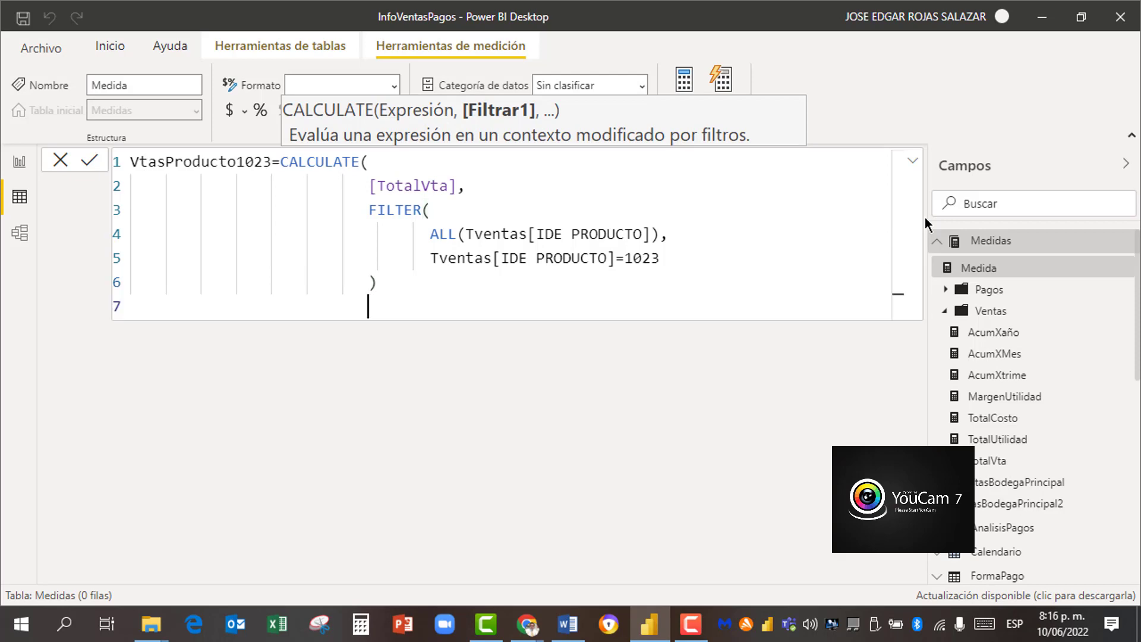
type(")")
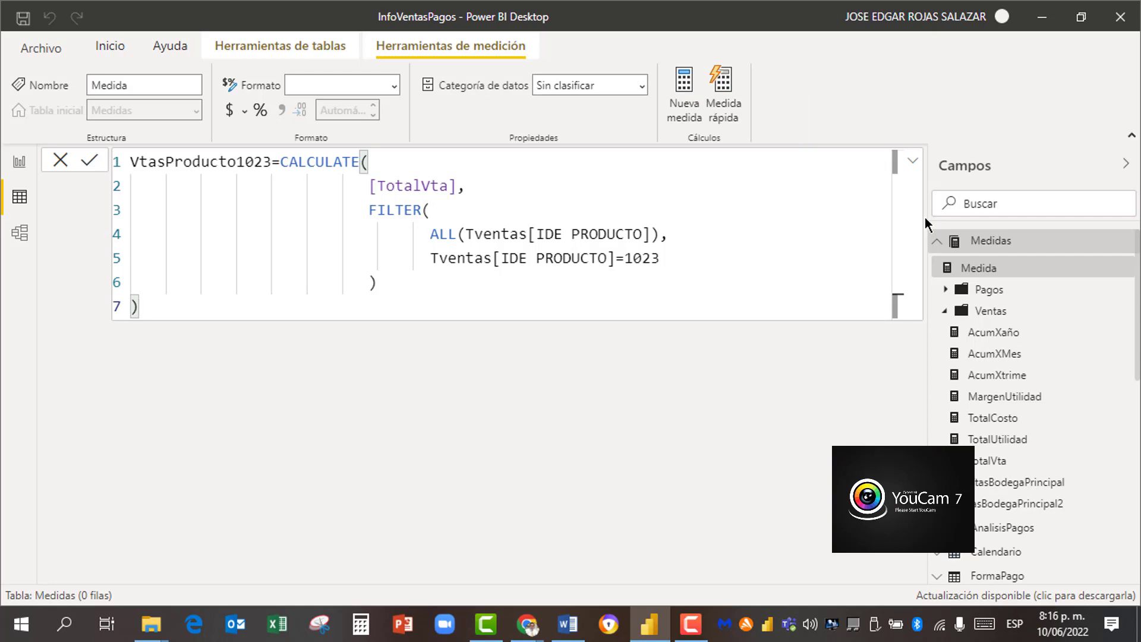
left_click(92, 161)
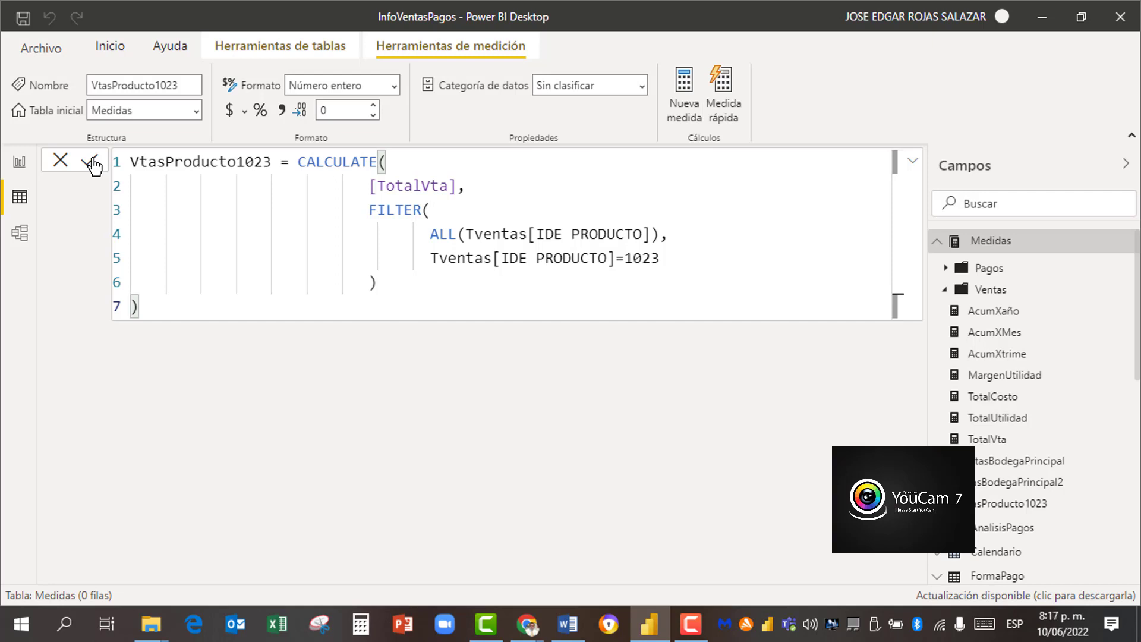
Step: Add a new report page with a card for VtasProducto1023 and convert the card to a clustered column chart
left_click(20, 162)
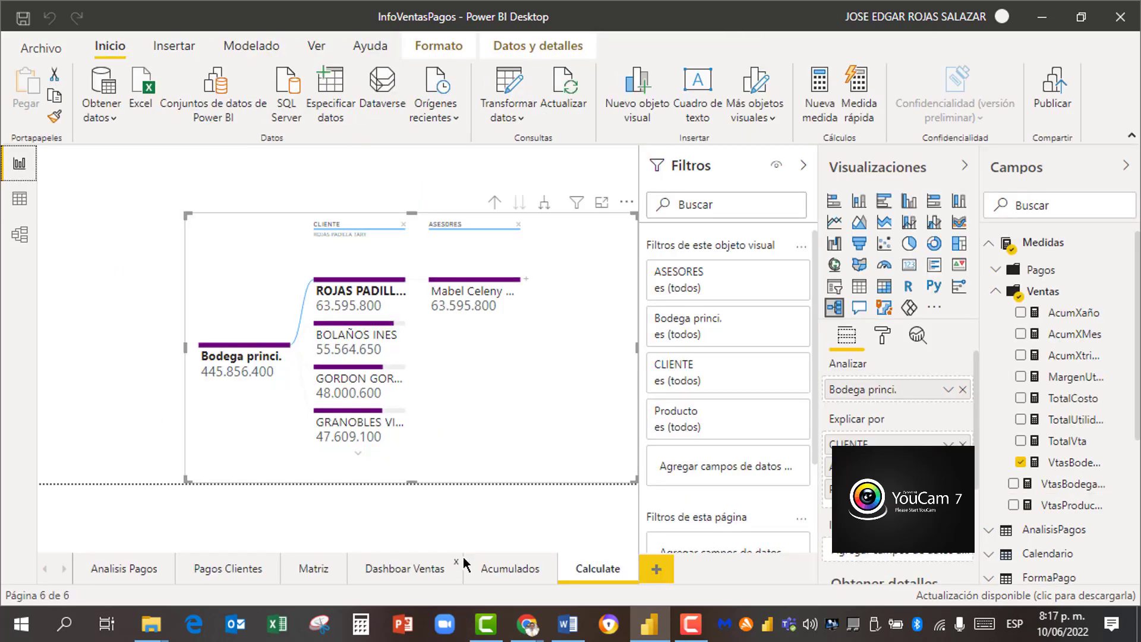
left_click(656, 570)
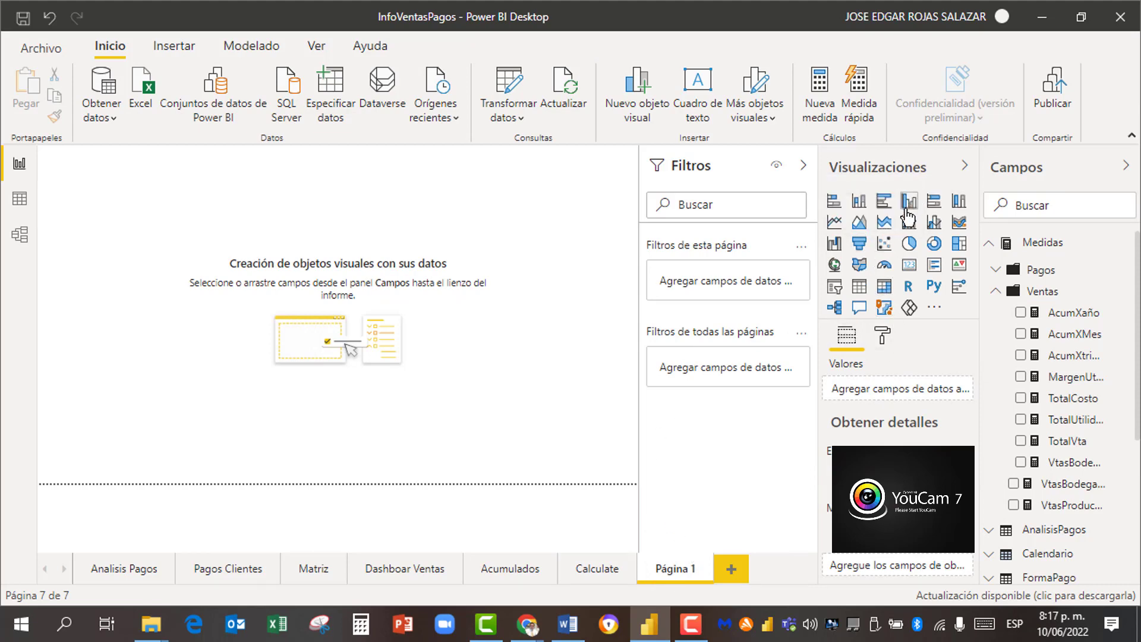
left_click(909, 266)
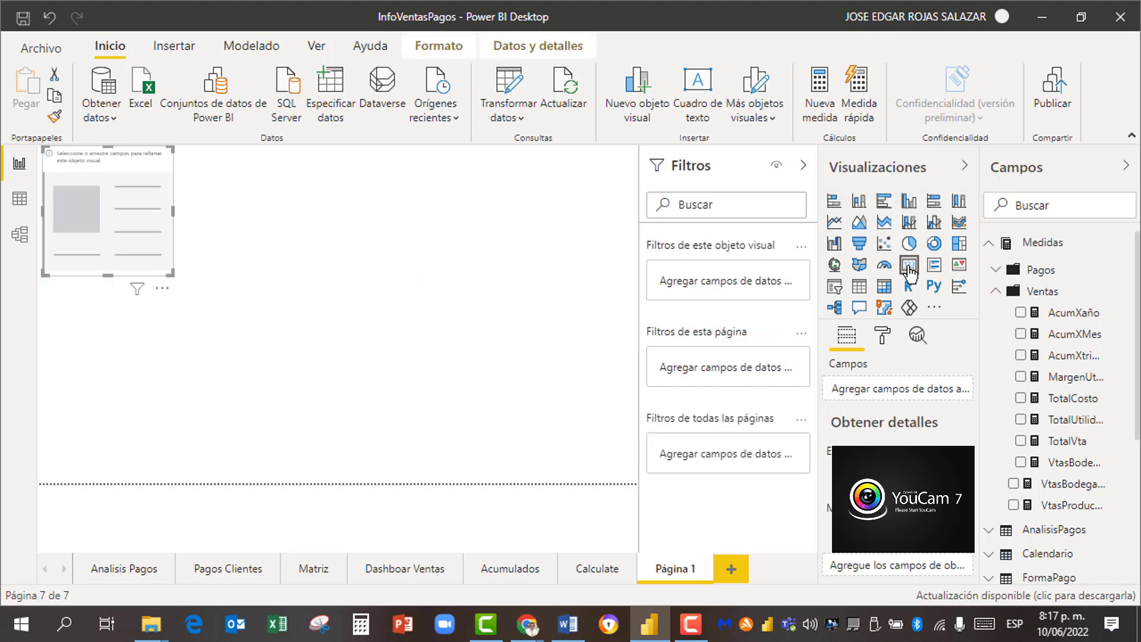
left_click(996, 292)
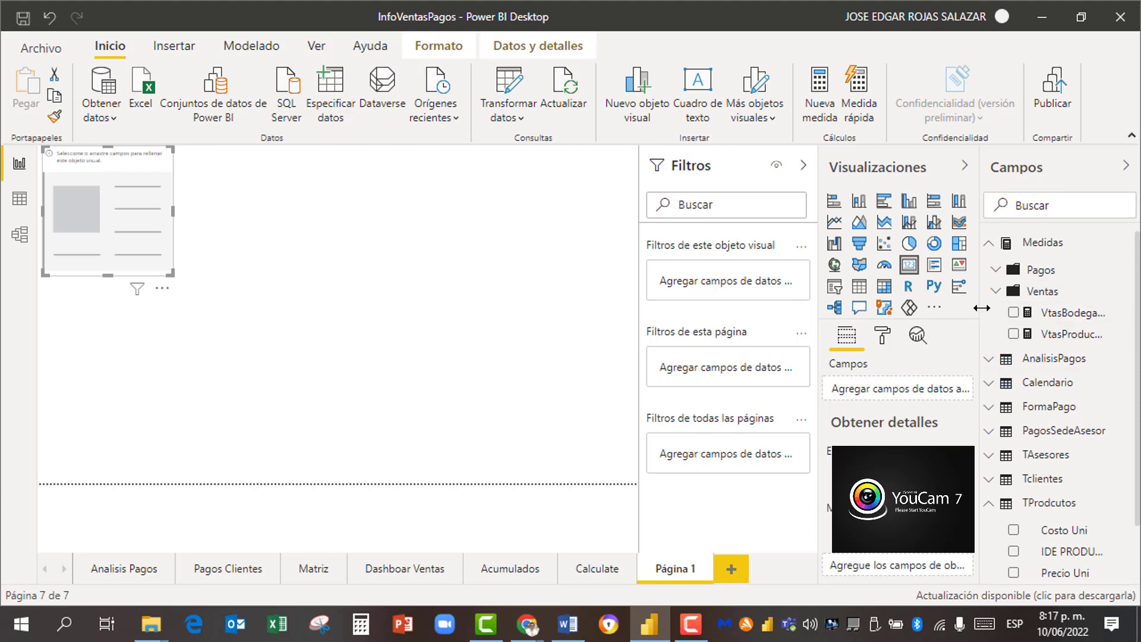
left_click_drag(979, 311, 946, 310)
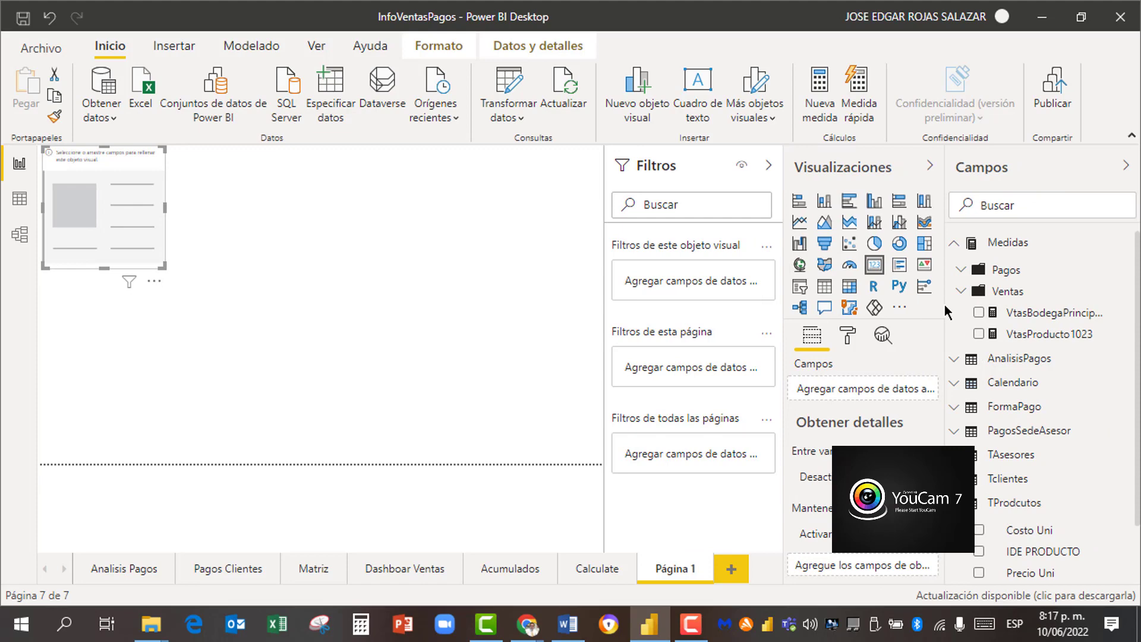
left_click(978, 334)
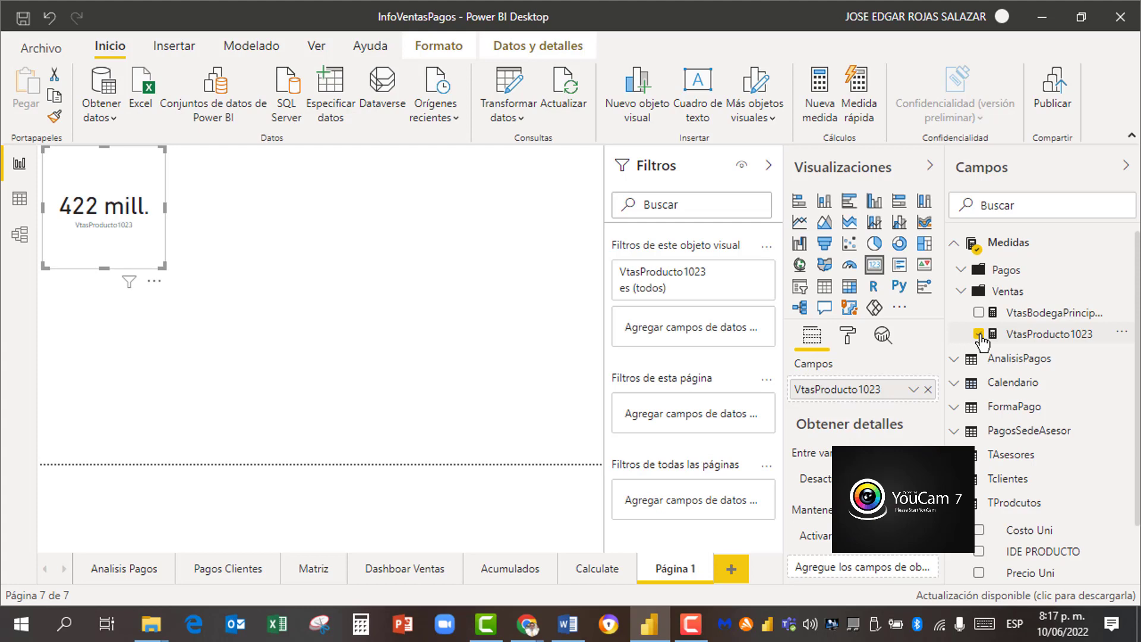
left_click(874, 202)
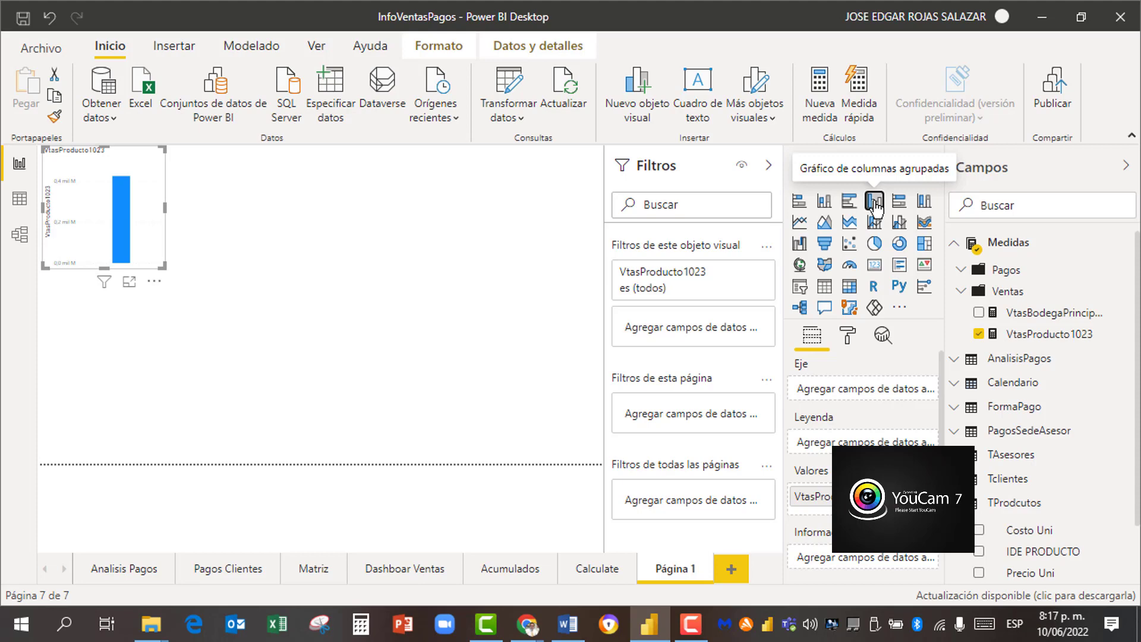
Step: Review the VtasProducto1023 formula in the report view with the Campos and Visualizaciones panes collapsed
left_click(1054, 336)
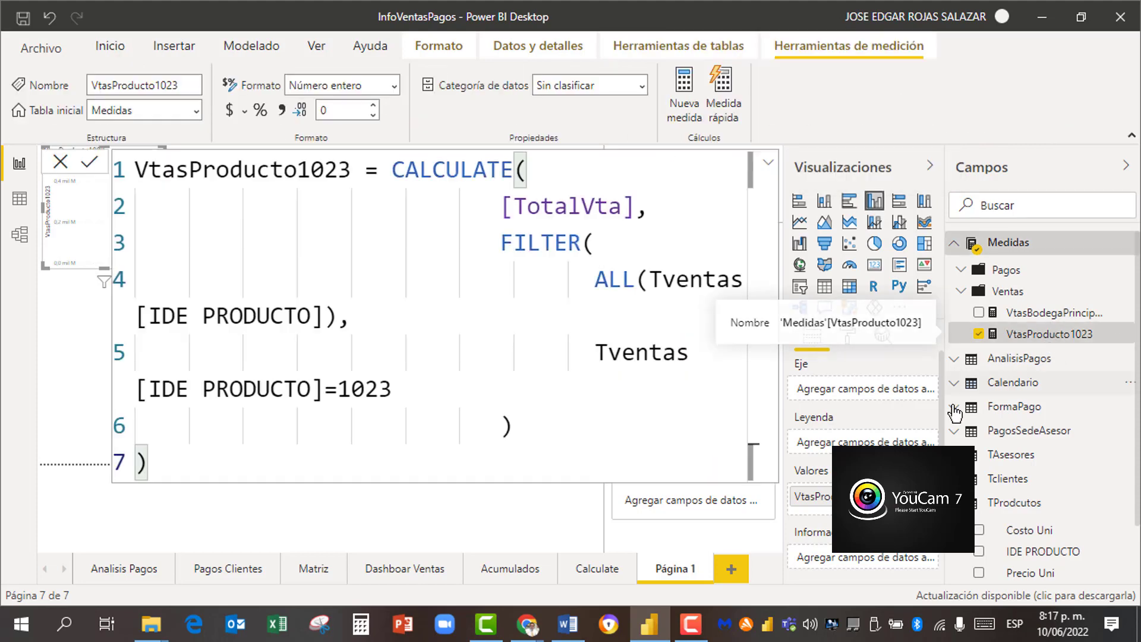
left_click(1127, 167)
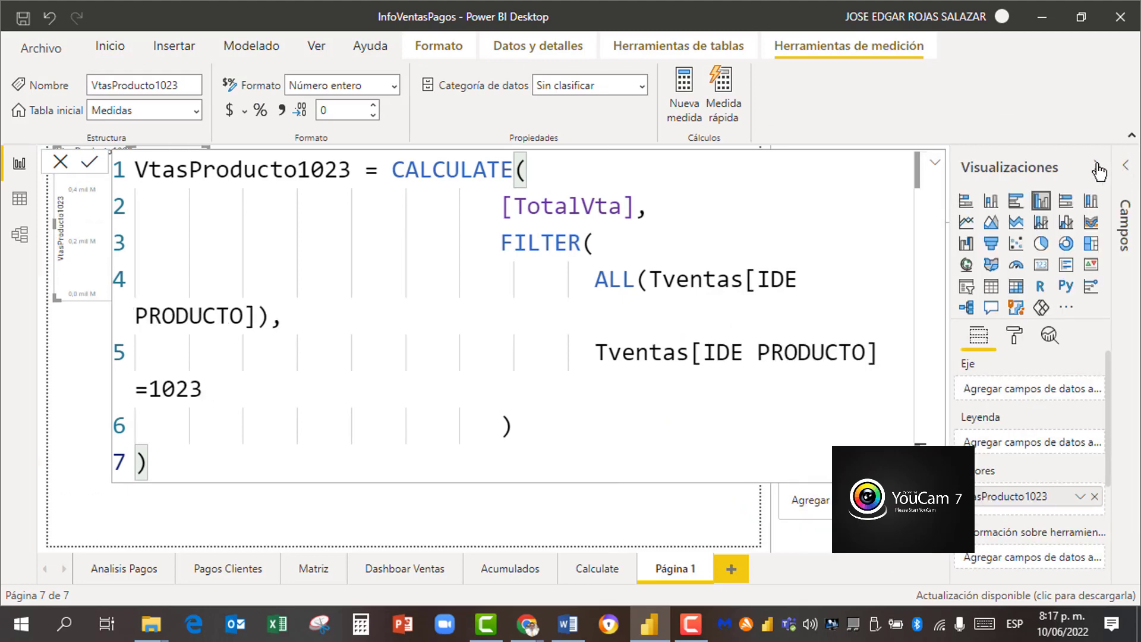
left_click(1098, 168)
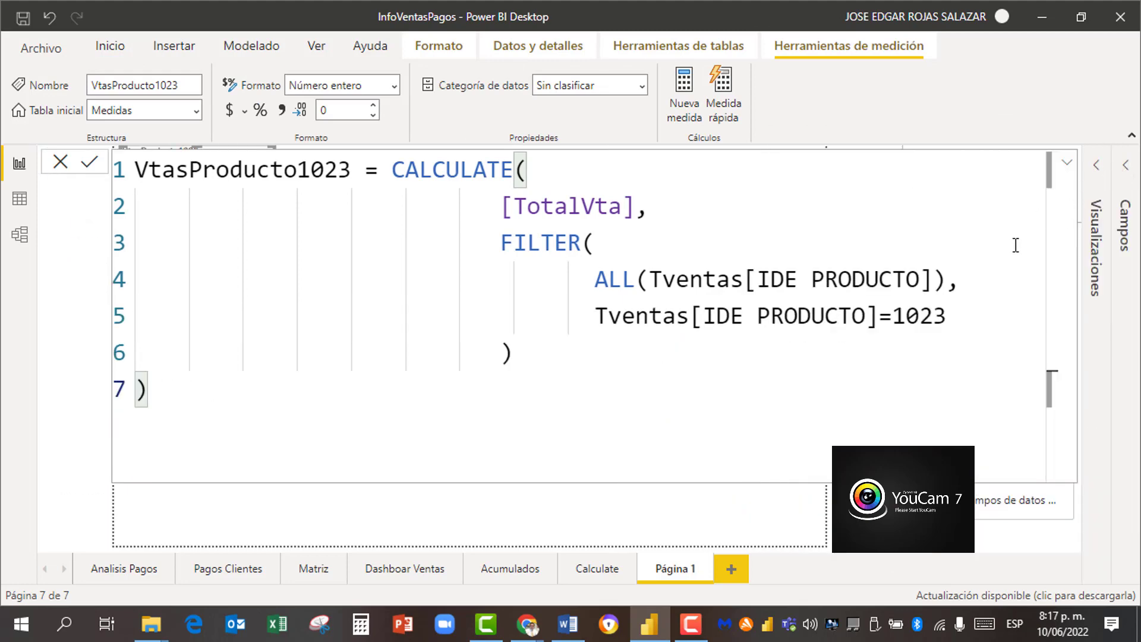
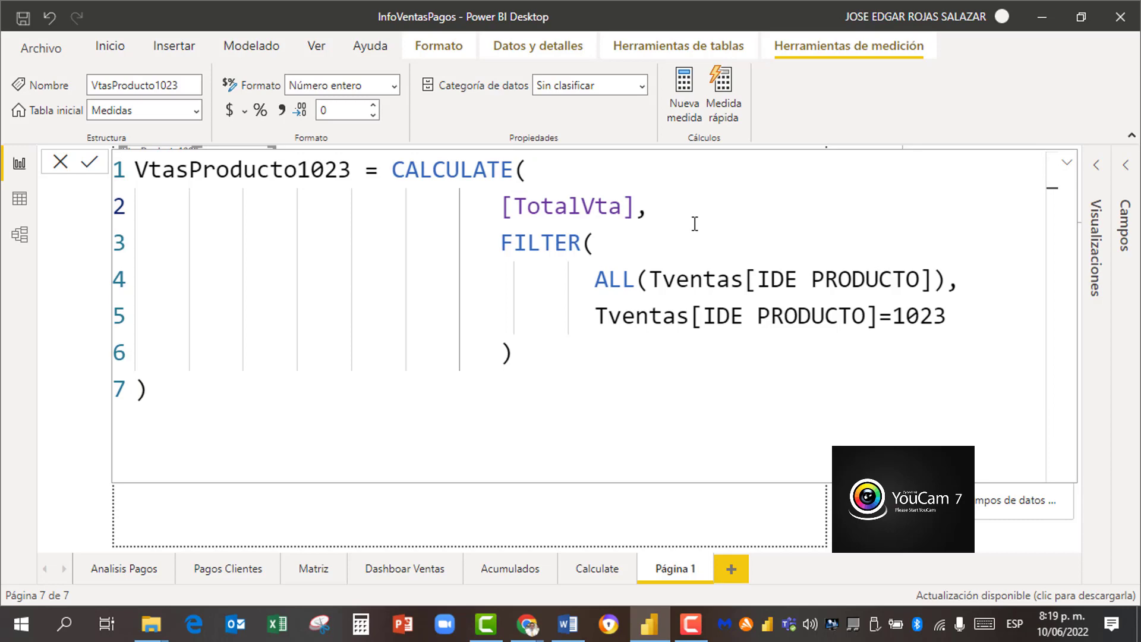
left_click(575, 424)
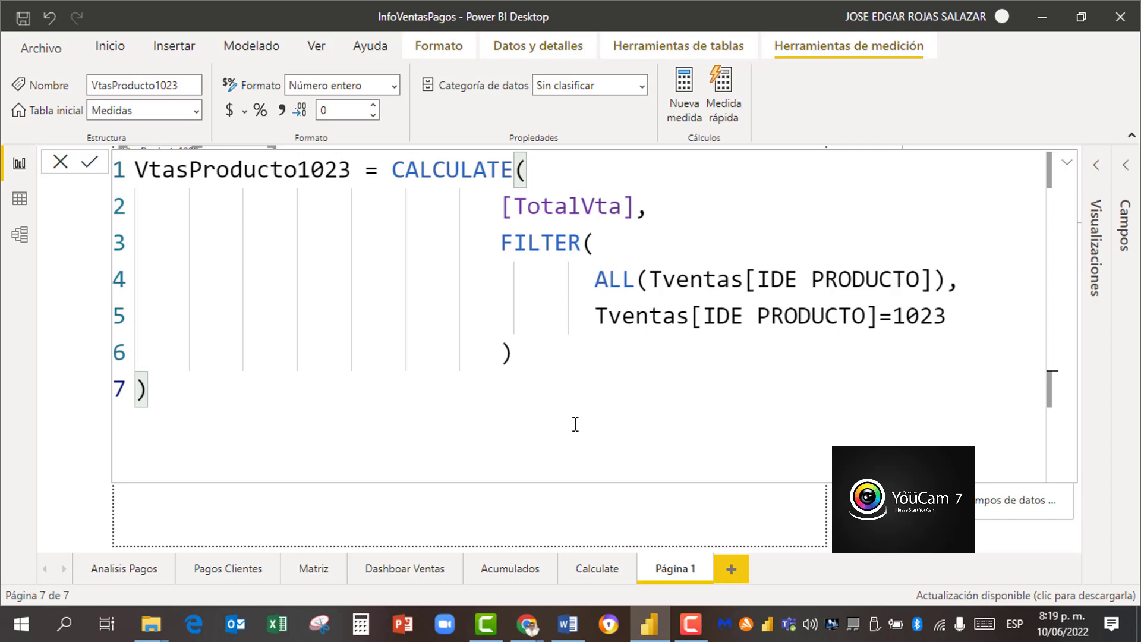
left_click(1067, 165)
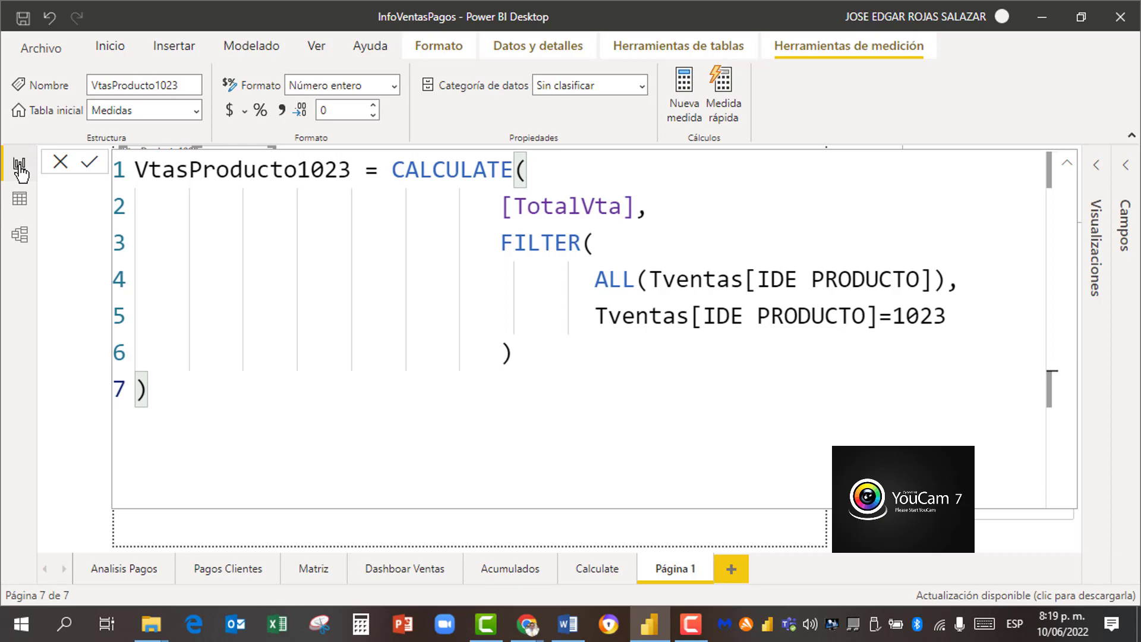
Step: Return to the data view and examine the formula of the VtasBodegaPrincipal measure in the Ventas folder
left_click(18, 205)
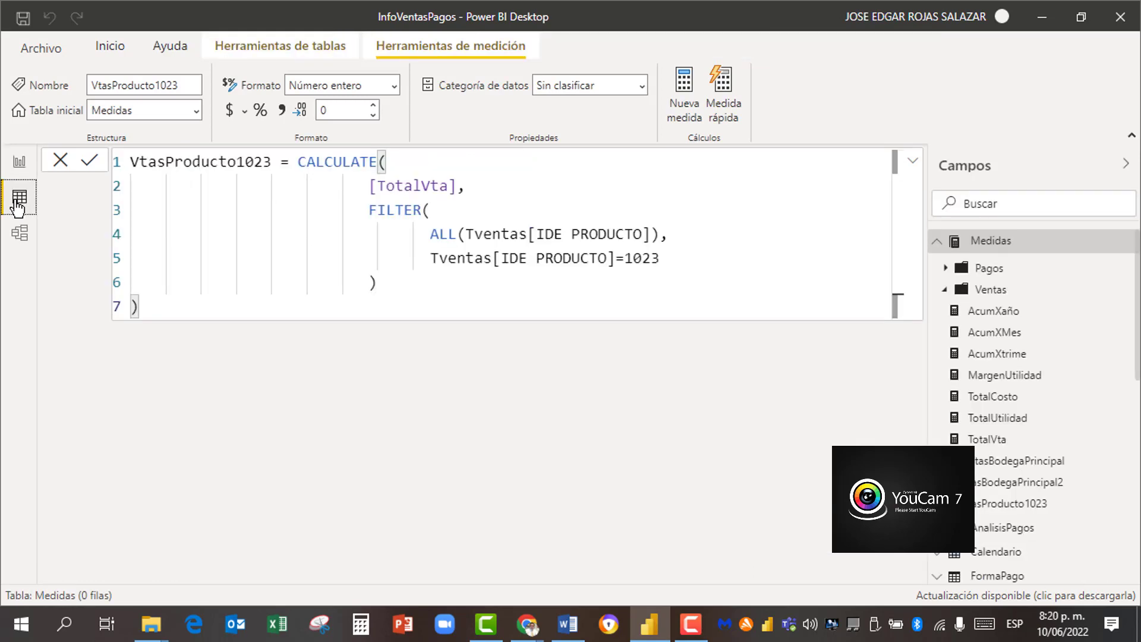
left_click(991, 531)
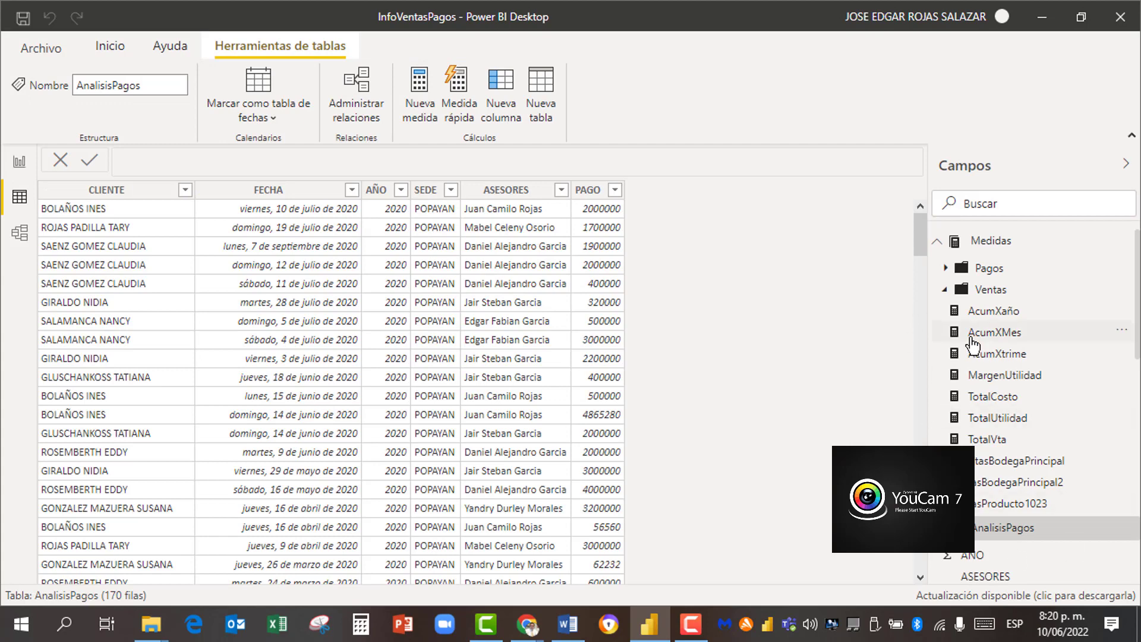
left_click(946, 290)
left_click(946, 290)
left_click(1024, 463)
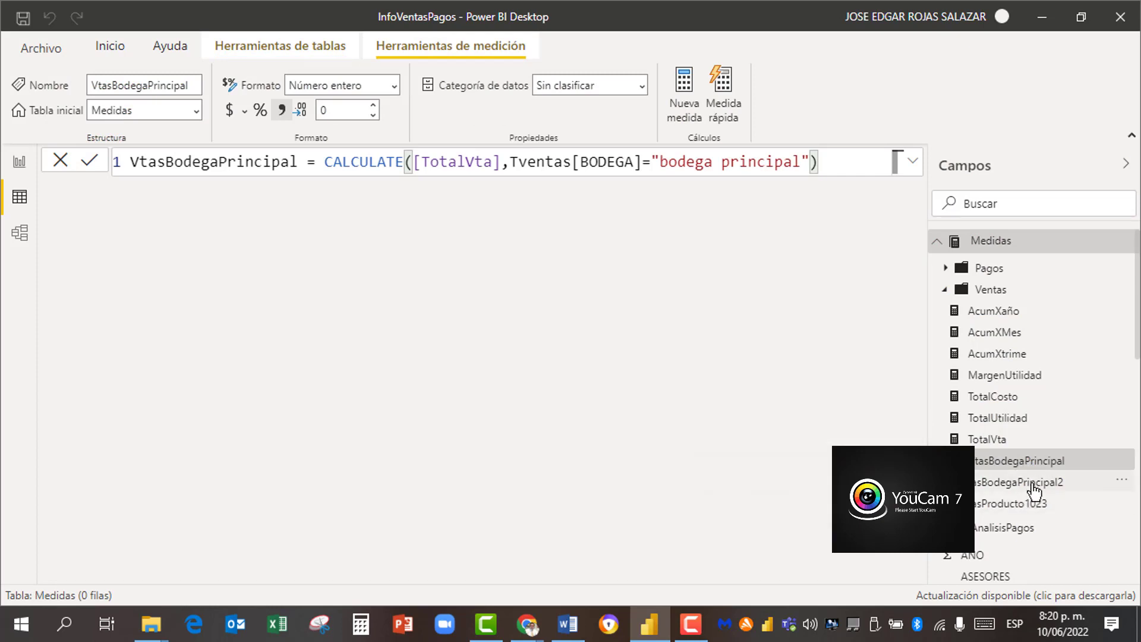
Step: In the VtasBodegaPrincipal2 formula, remove CALCULATE's closing parenthesis and add a comma and a new line after the FILTER block
left_click(1034, 488)
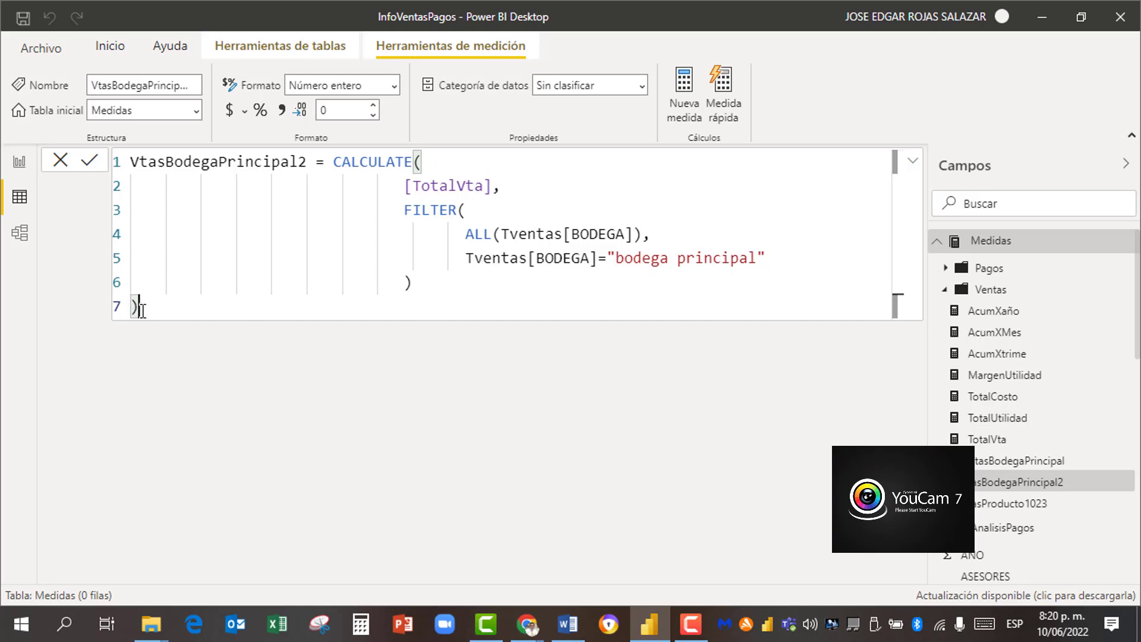
key("BackSpace")
left_click(418, 283)
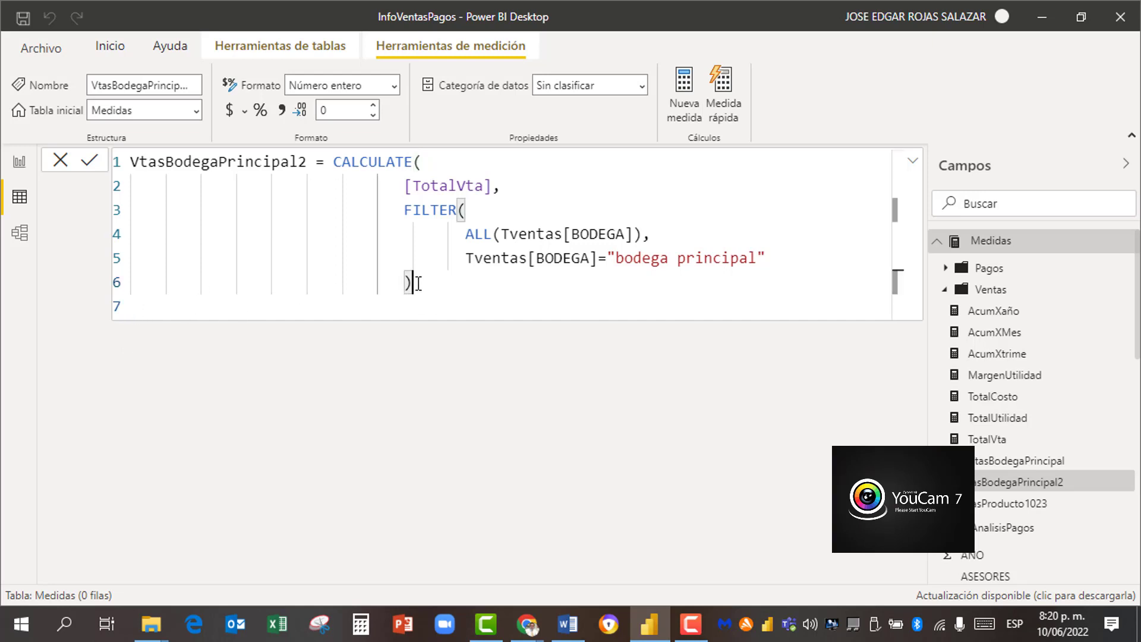
type(",")
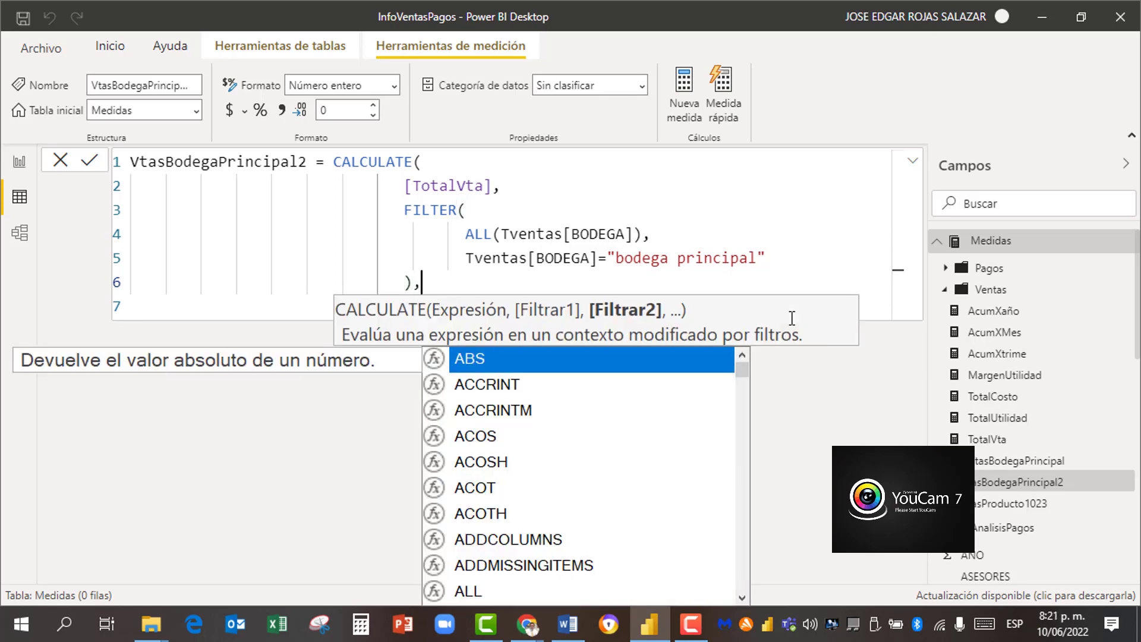
key("shift+Return")
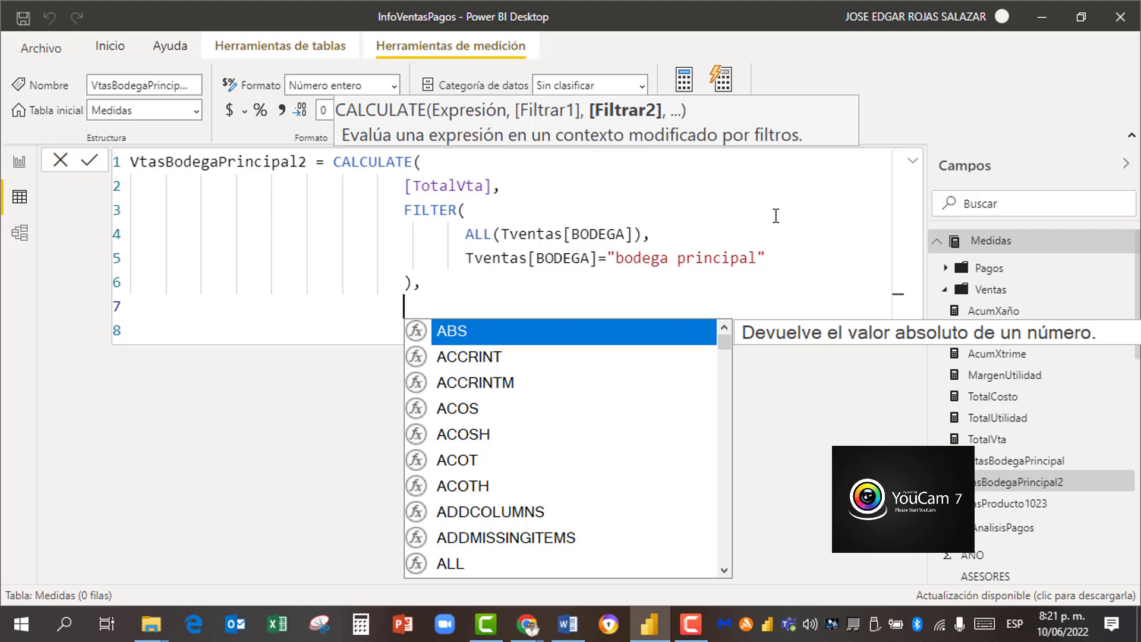
Step: Add a second FILTER to the VtasBodegaPrincipal2 formula with ALL(Tventas[IDE PRODUCTO]) as its table argument, followed by a new line
type("filter")
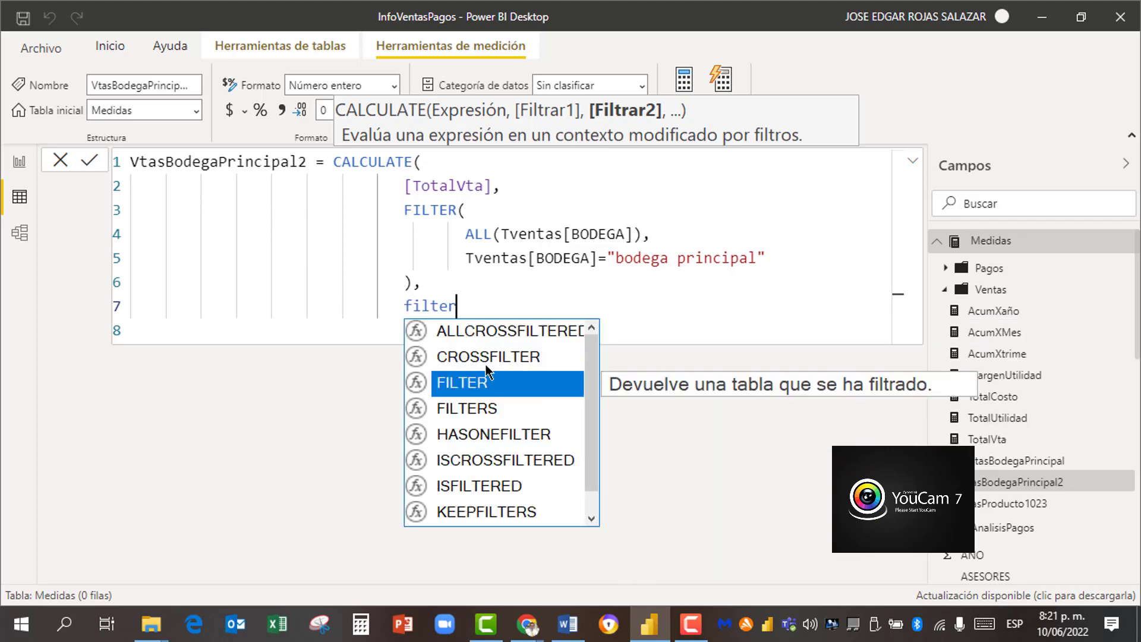
left_click(482, 387)
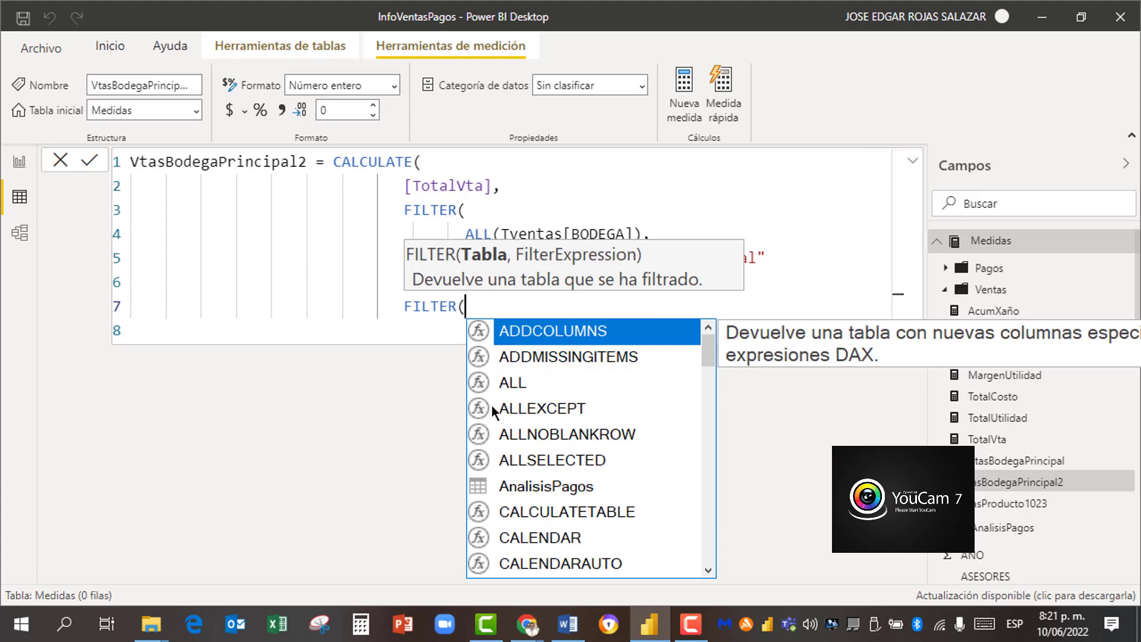
key("shift+Return")
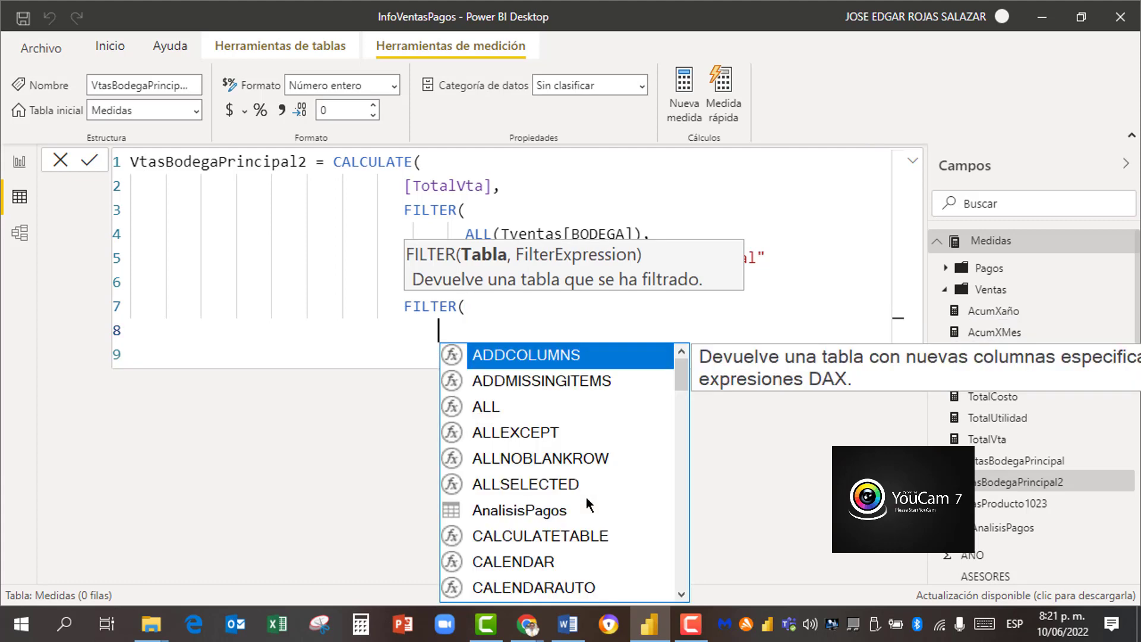
type("all")
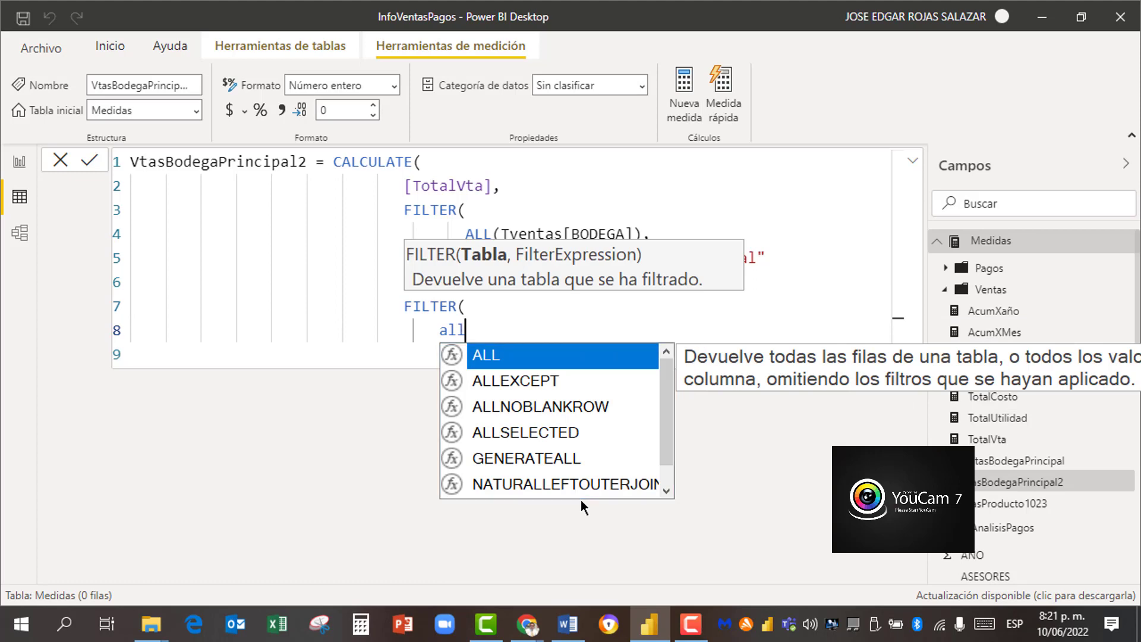
left_click(523, 357)
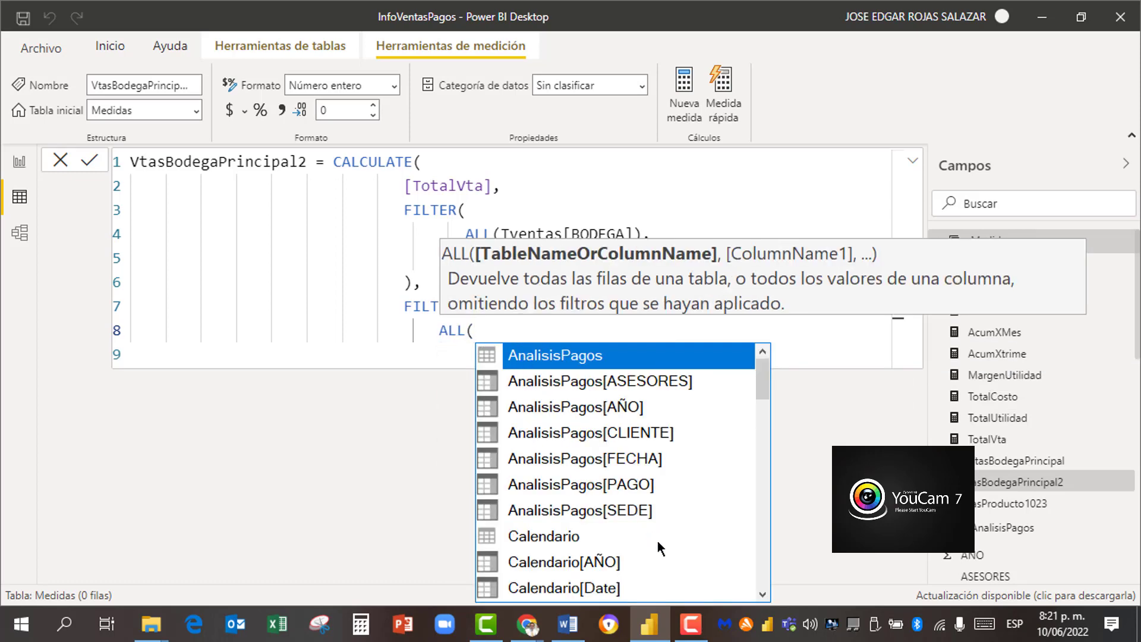
type("tv")
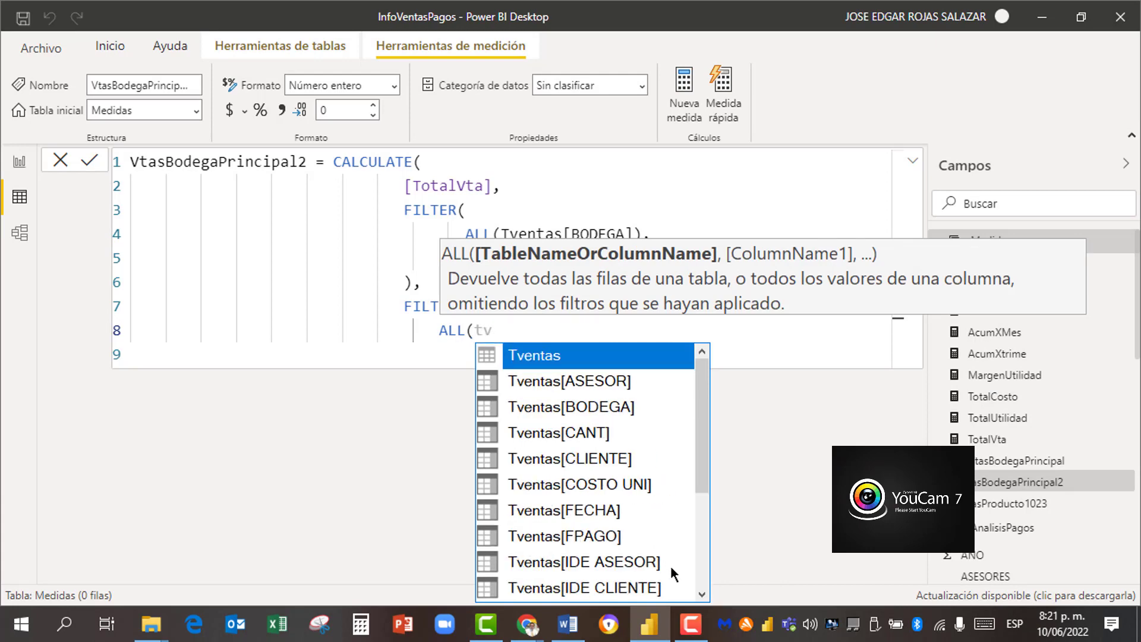
left_click_drag(700, 478, 707, 520)
double_click(625, 537)
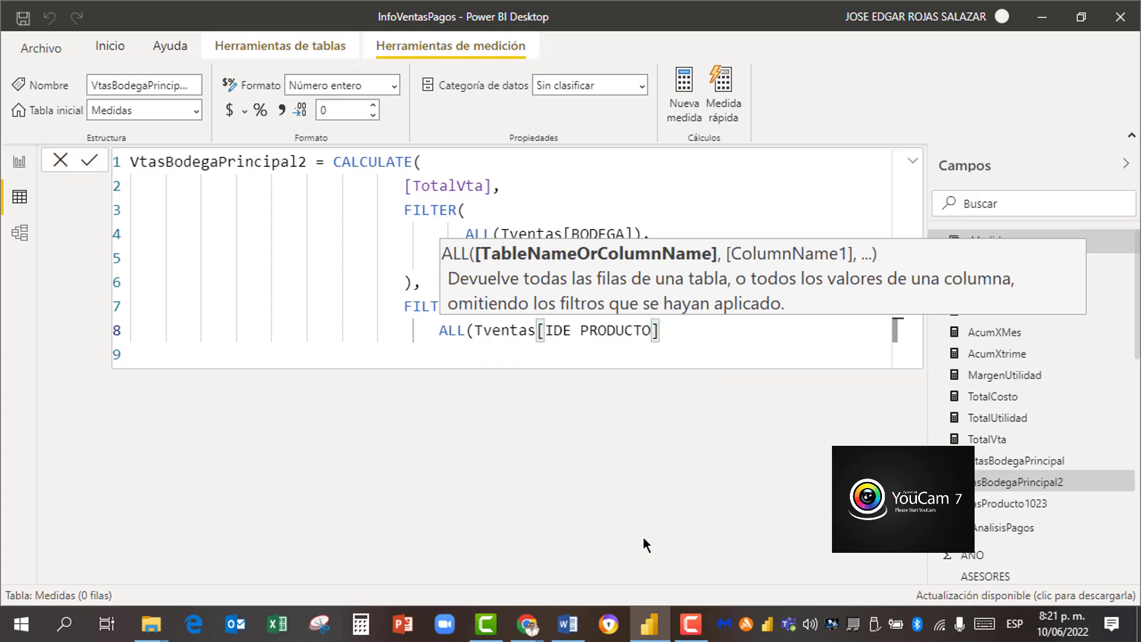
type(")")
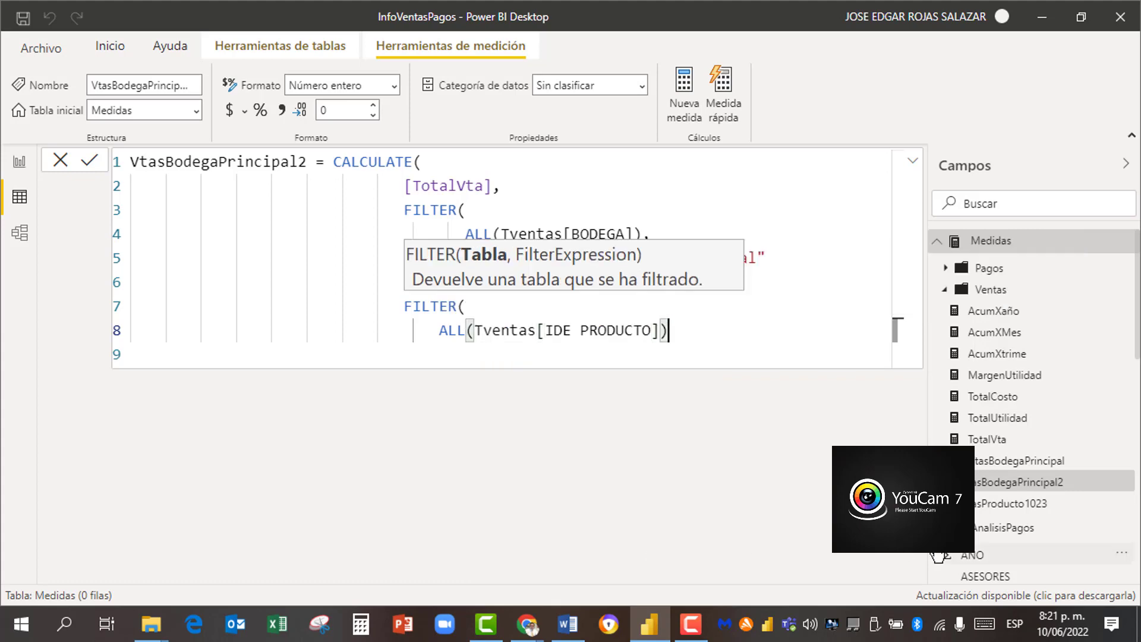
type(",")
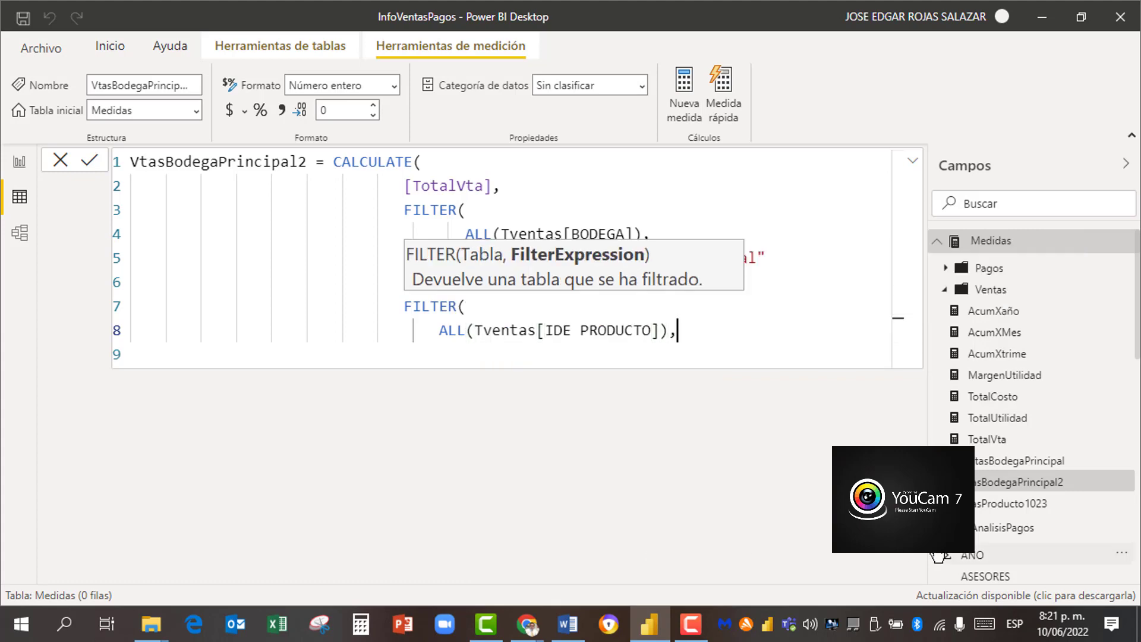
key("shift+Return")
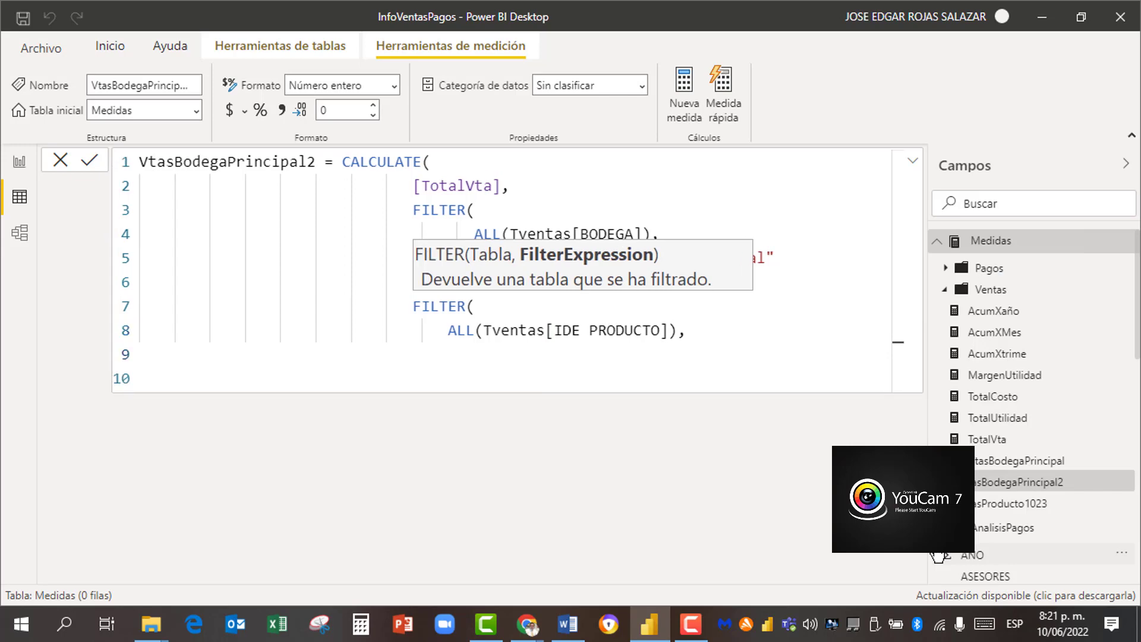
Step: Complete the second FILTER with the condition Tventas[IDE PRODUCTO]=1023 and close both the FILTER and CALCULATE parentheses on separate lines
type("tvent")
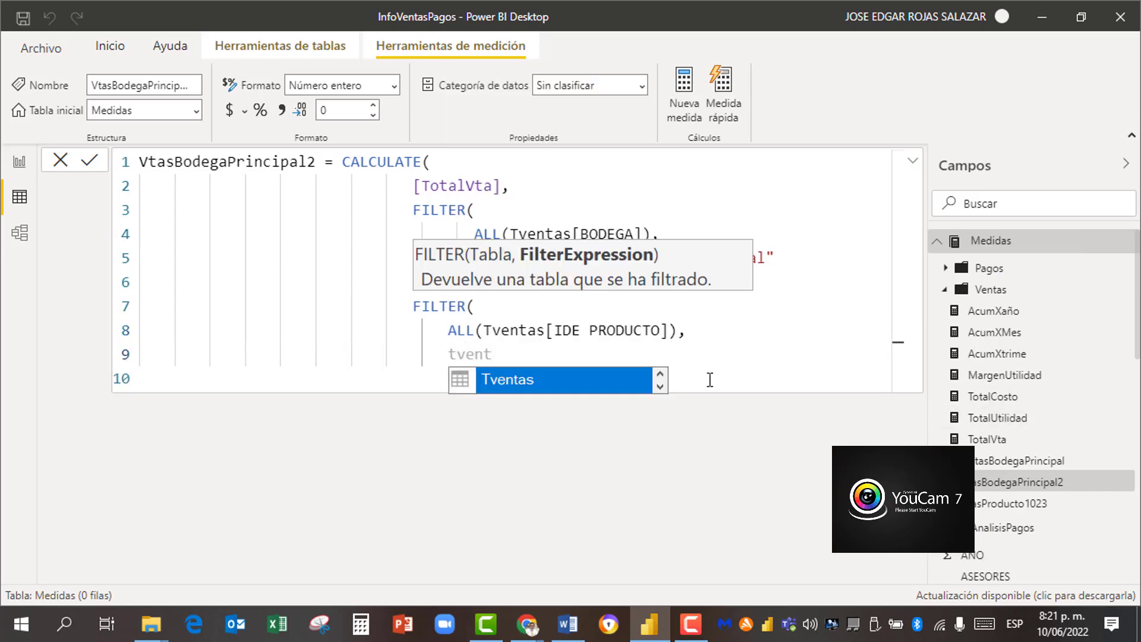
left_click(660, 386)
left_click(599, 379)
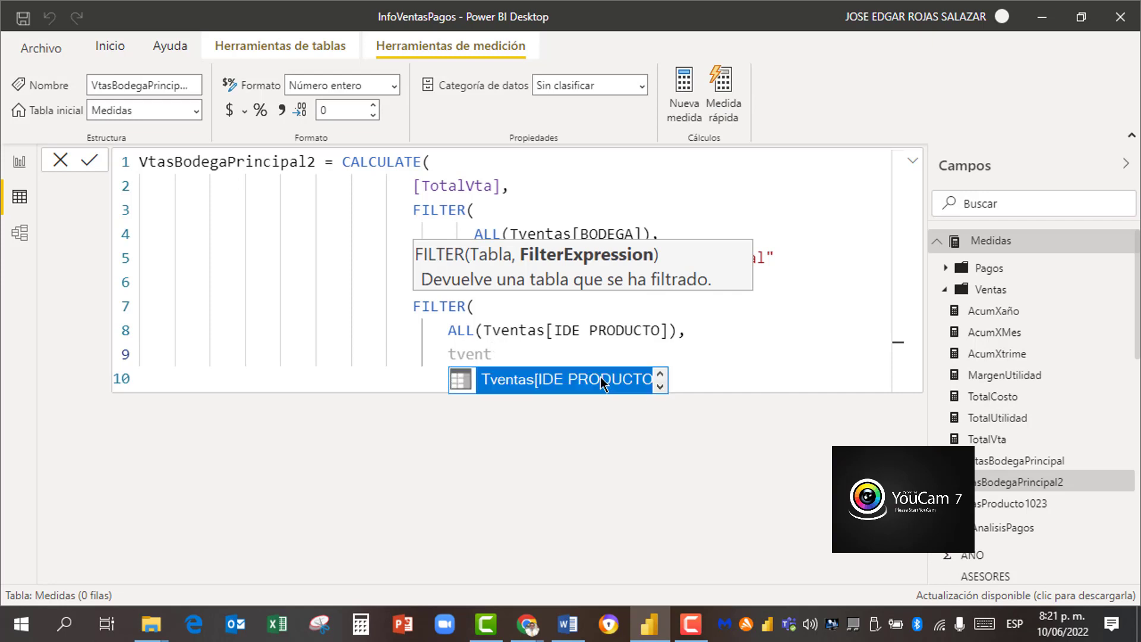
double_click(600, 380)
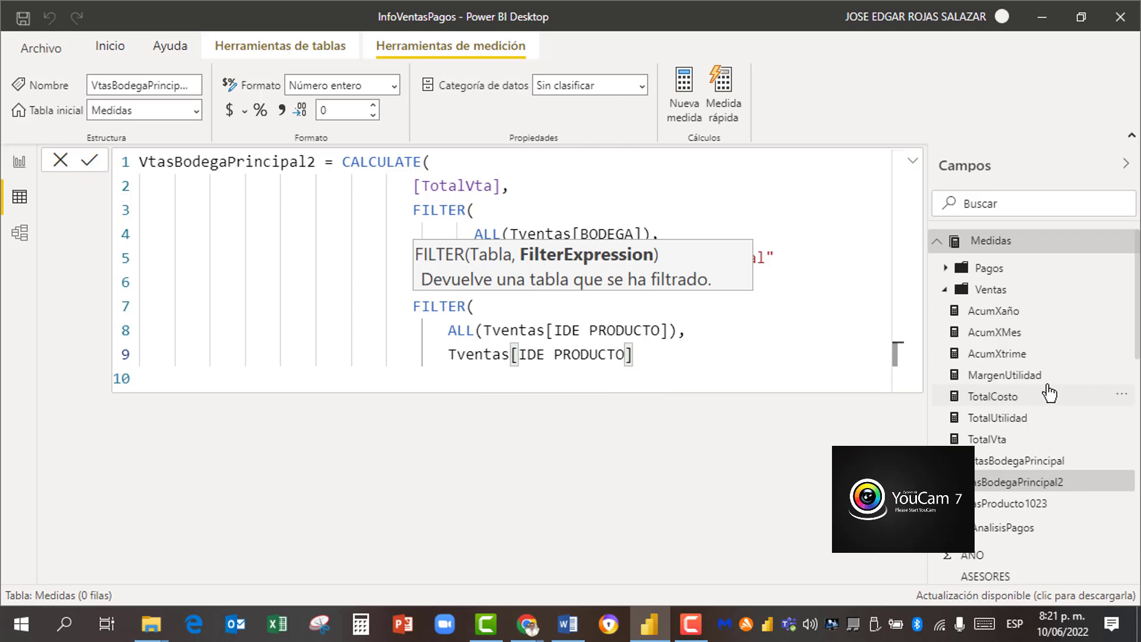
type("=1023")
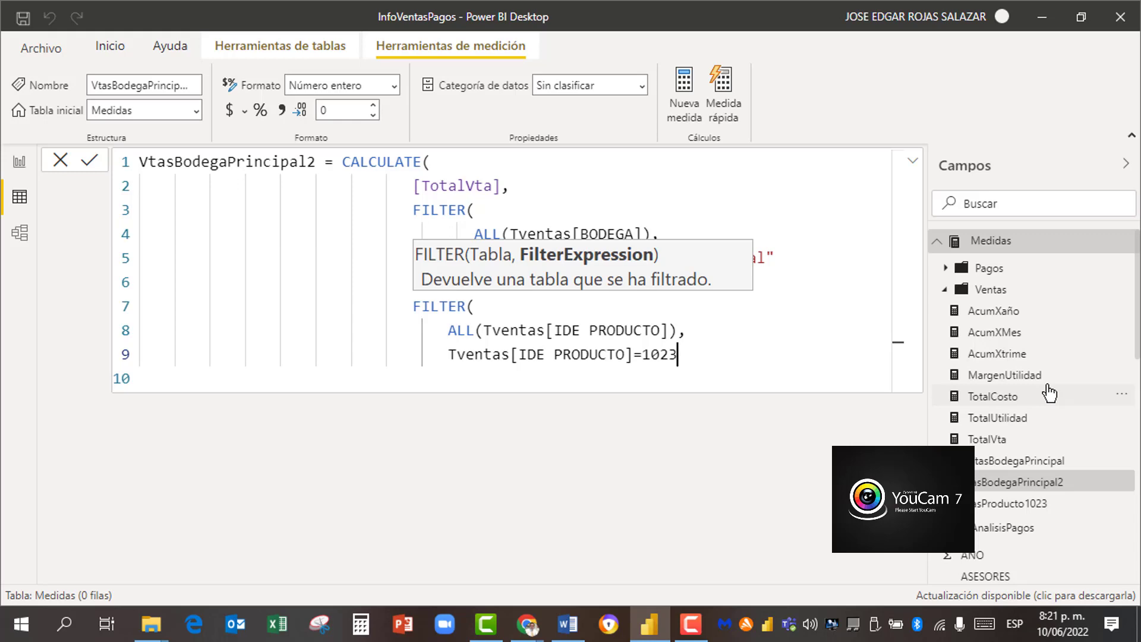
key("shift+Return")
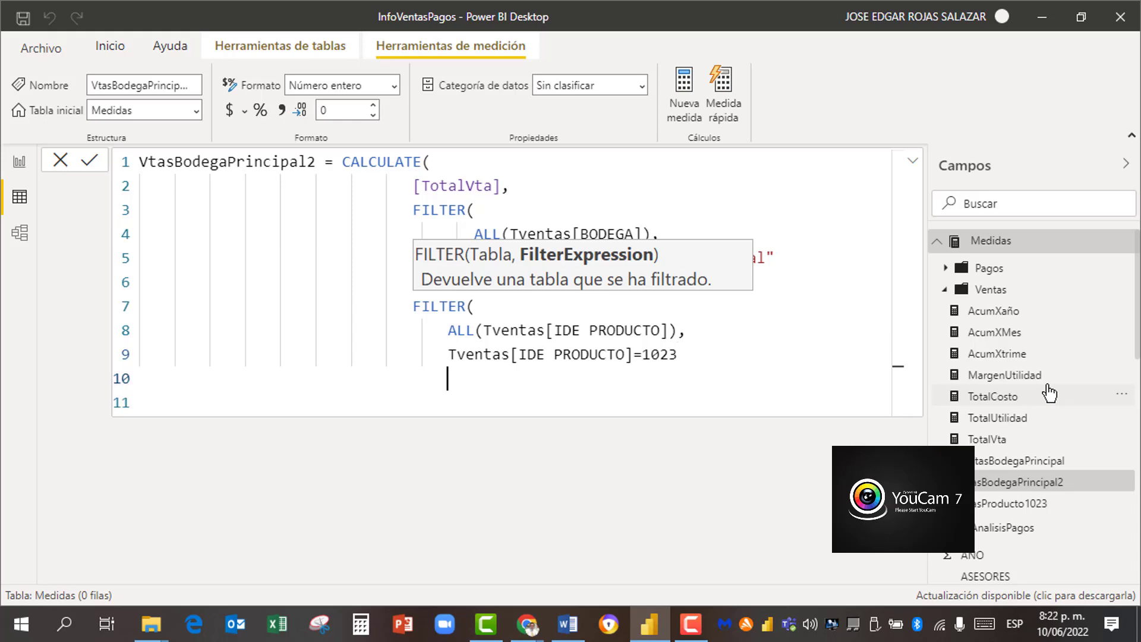
type(")")
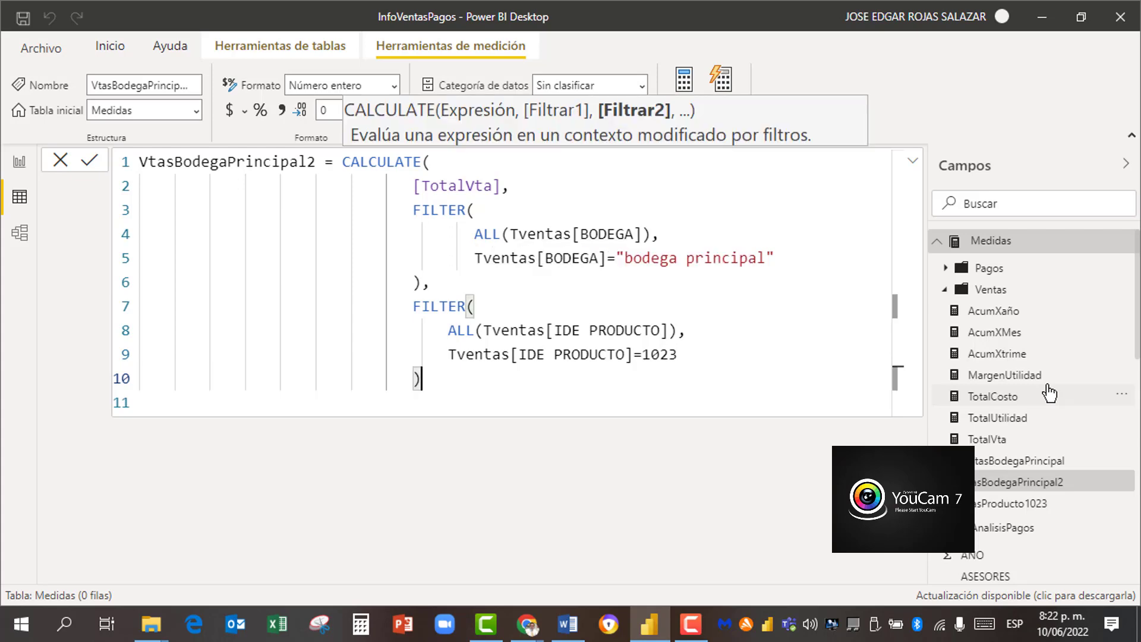
key("shift+Return")
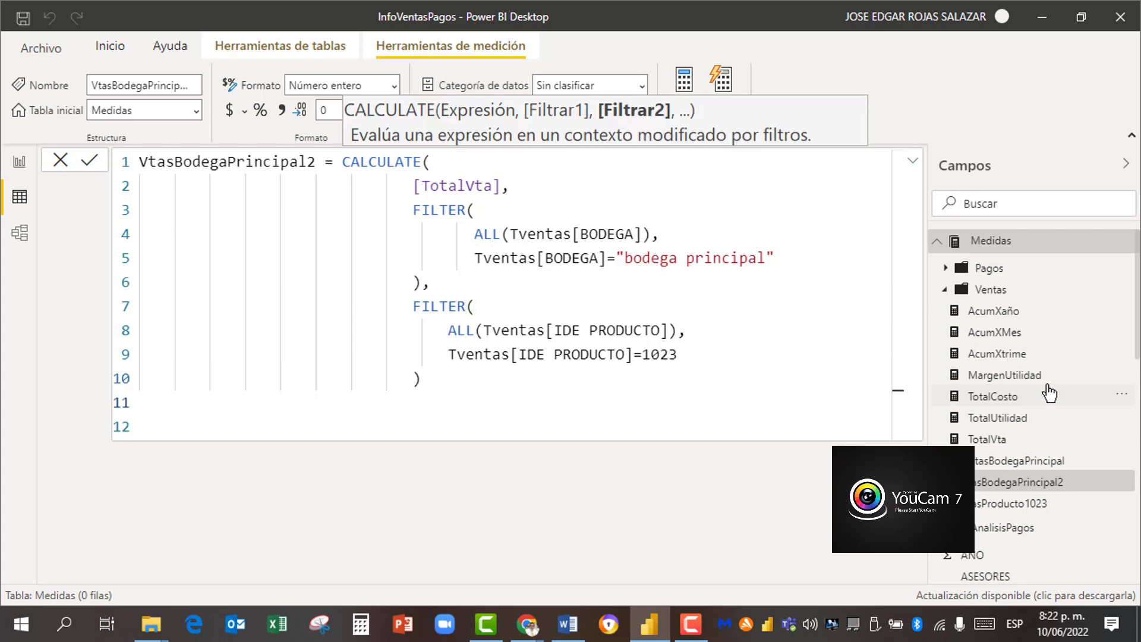
type(")")
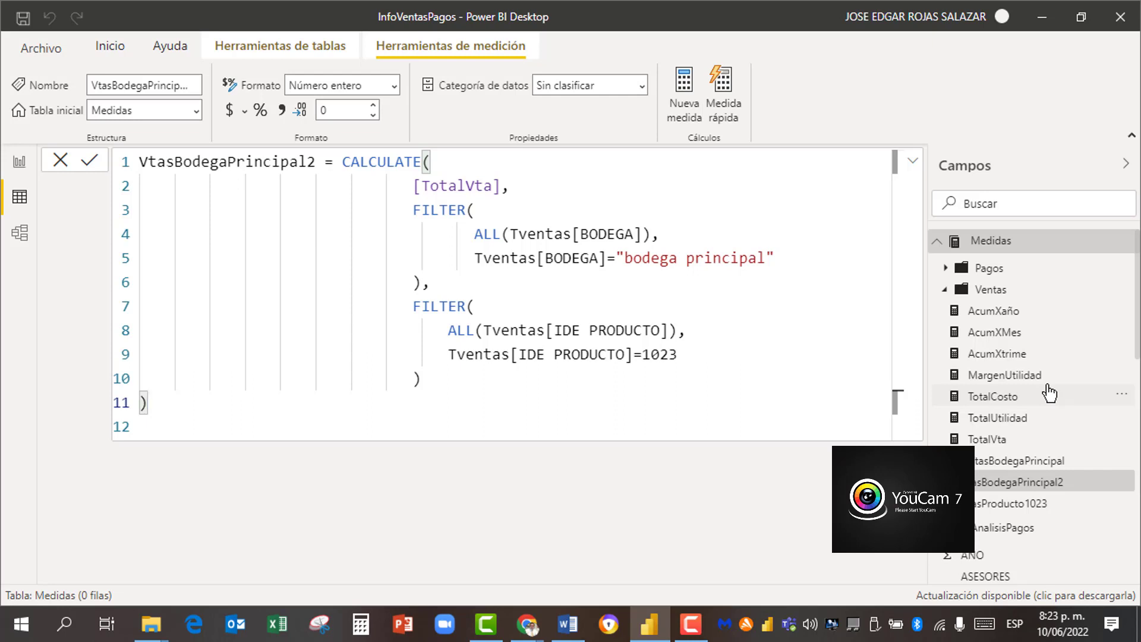
Step: Compare the VtasProducto1023 formula with the two-filter formula of VtasBodegaPrincipal2
left_click(1001, 505)
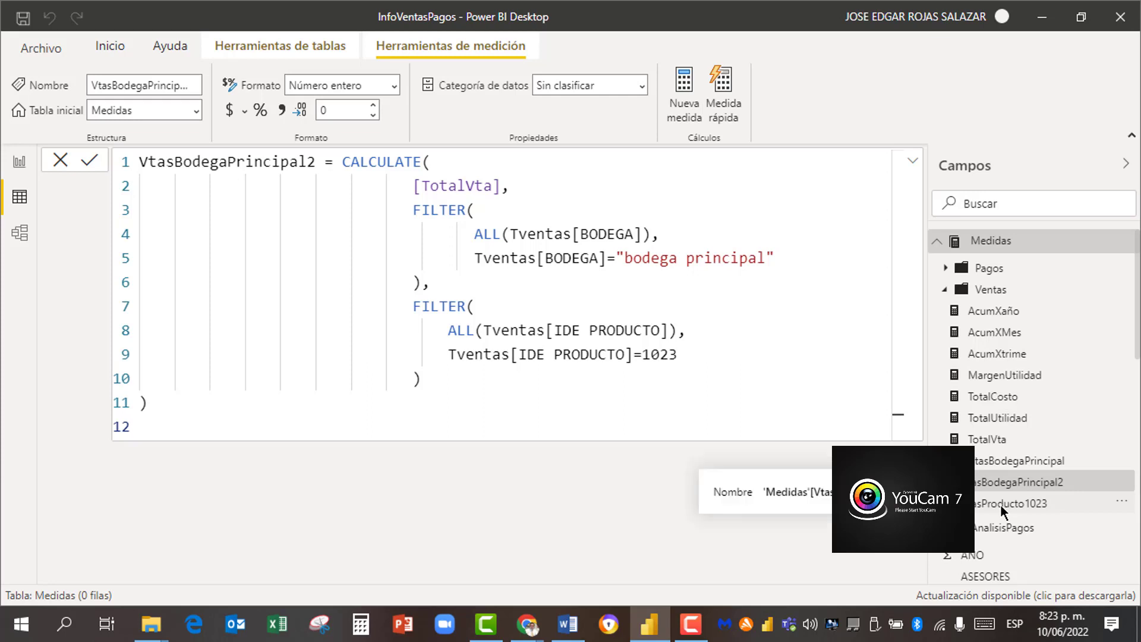
left_click(1032, 512)
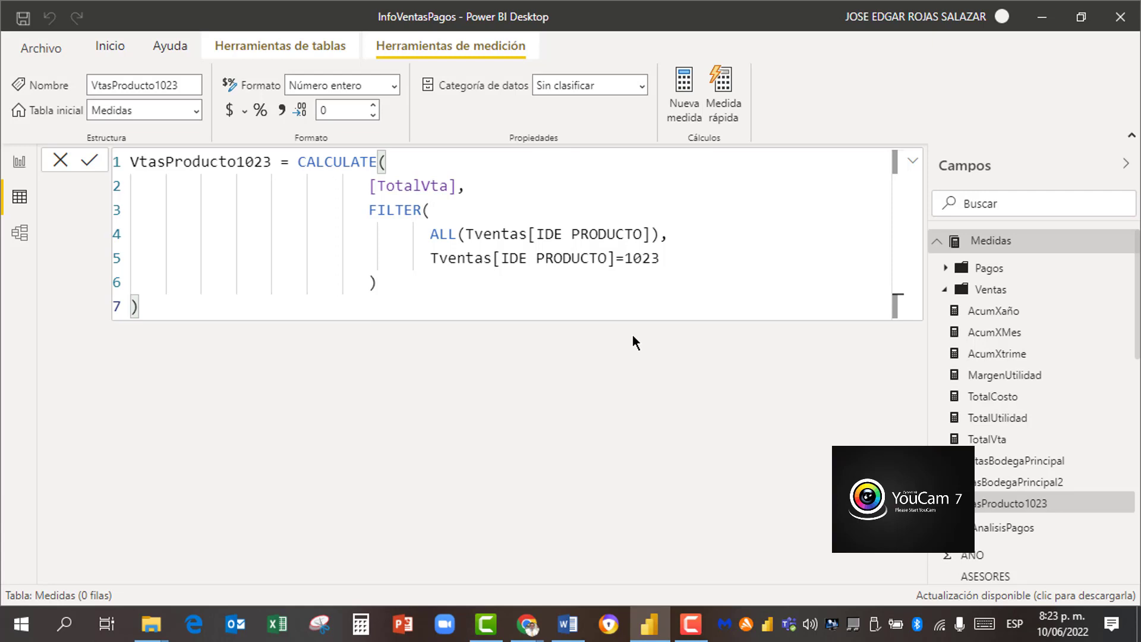
left_click(986, 482)
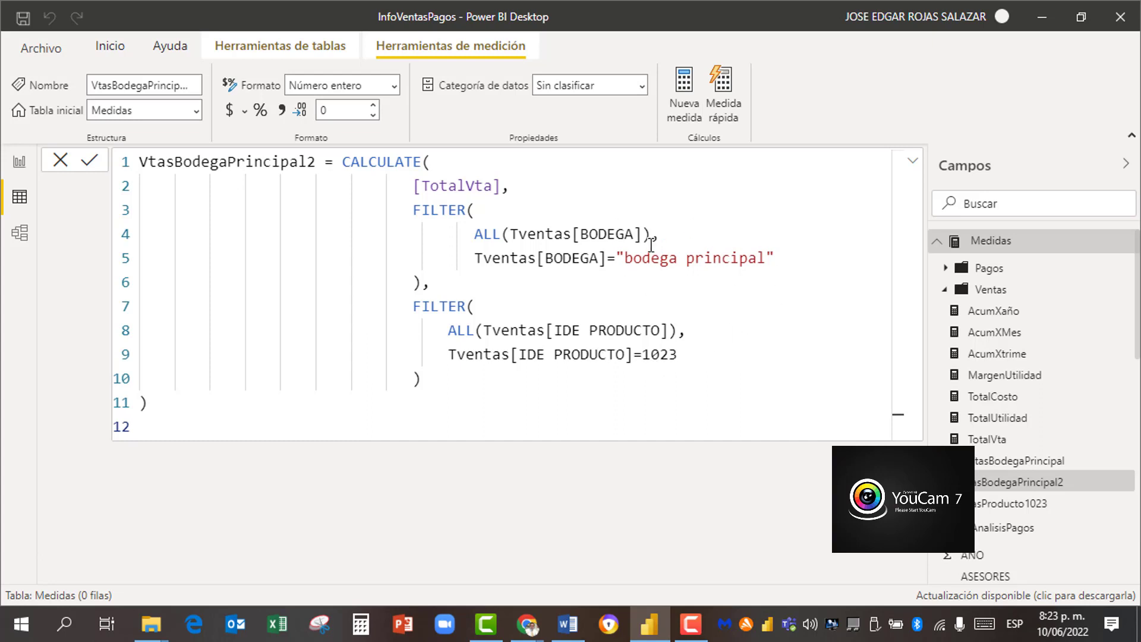
Step: In the report view, collapse the formula bar and move the VtasProducto1023 column chart away from the corner of Página 1
left_click(20, 165)
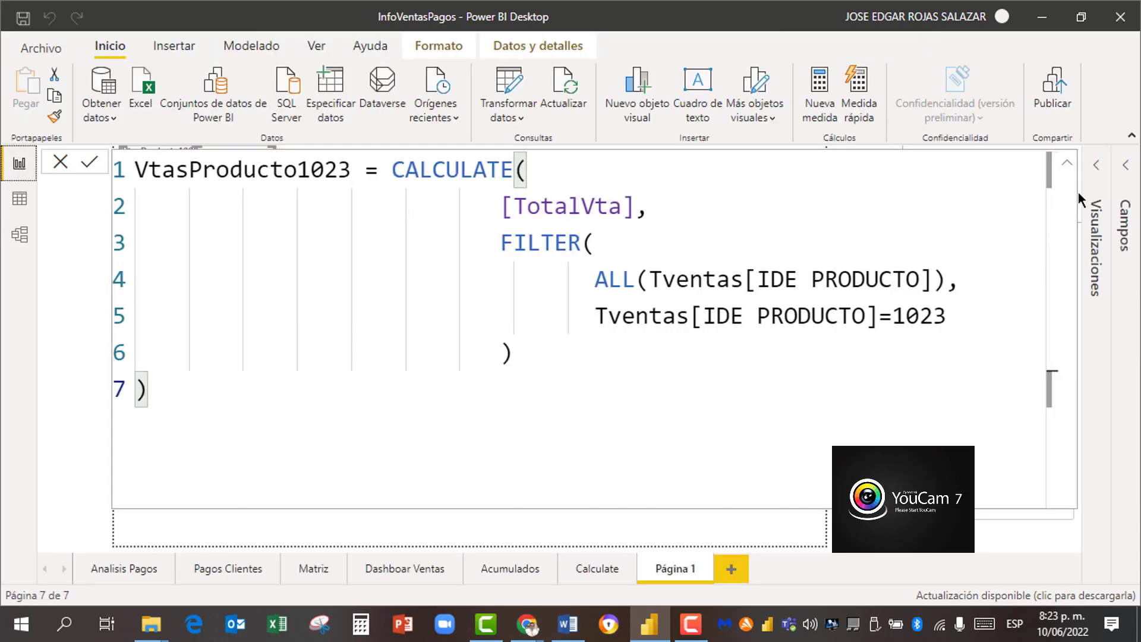
left_click(1067, 167)
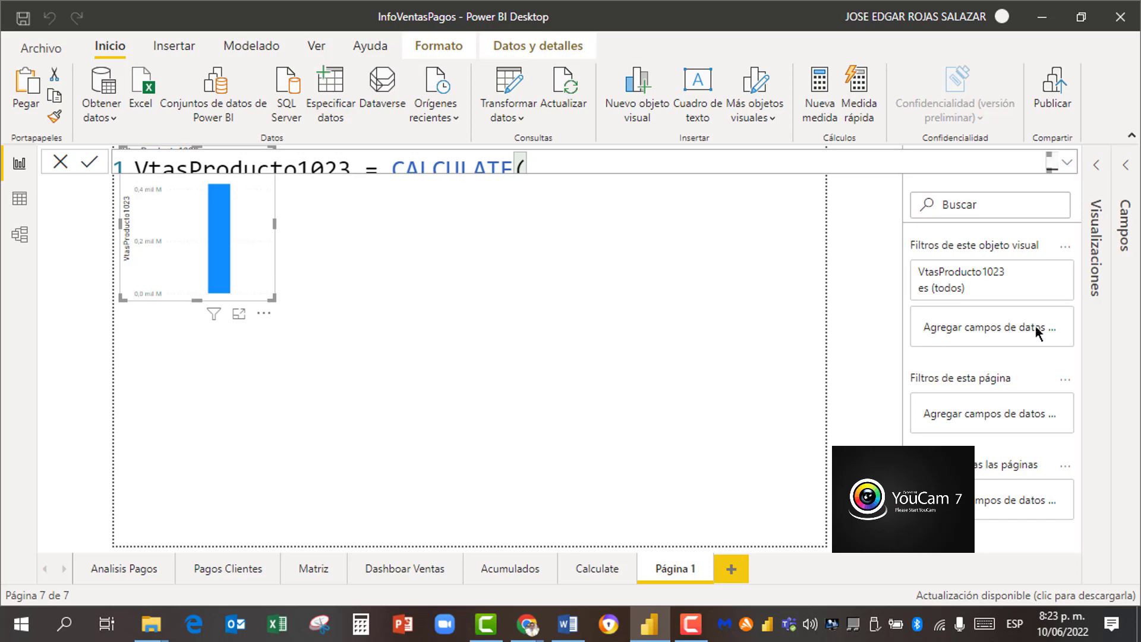
left_click_drag(261, 281, 343, 363)
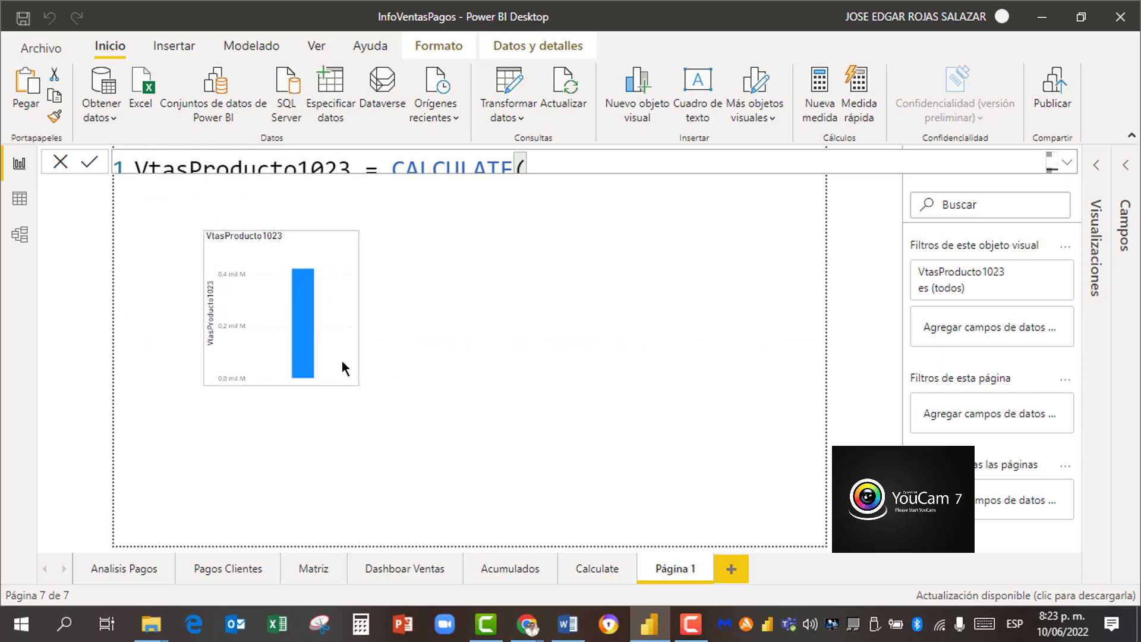
left_click(475, 352)
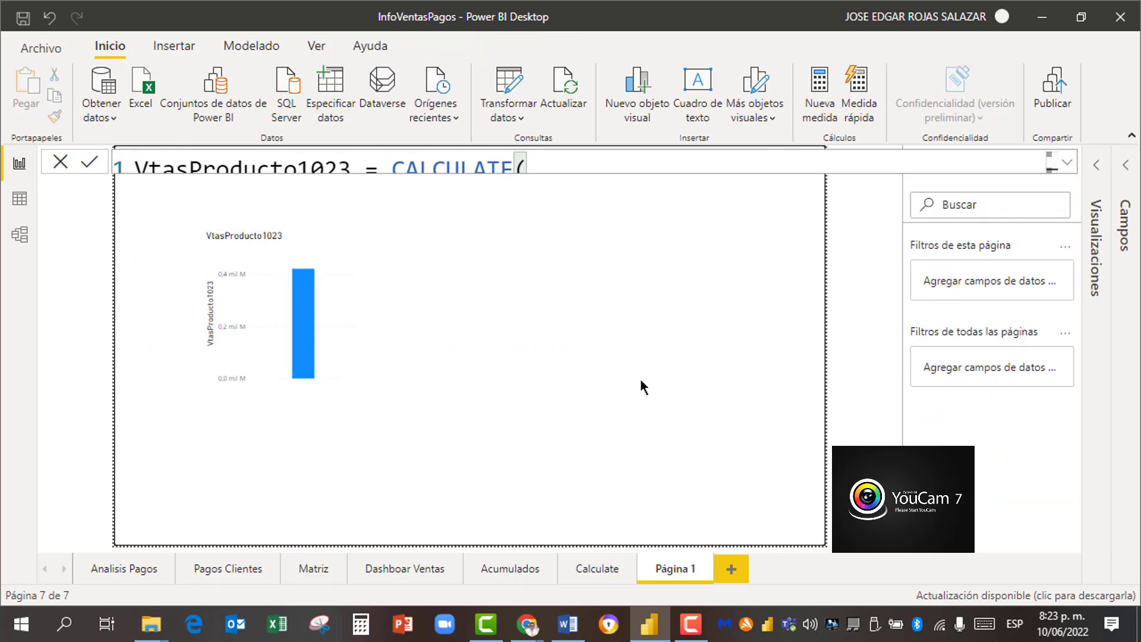
Step: Convert the VtasProducto1023 column chart on Página 1 to a card, then deselect it
left_click(1096, 167)
left_click(283, 312)
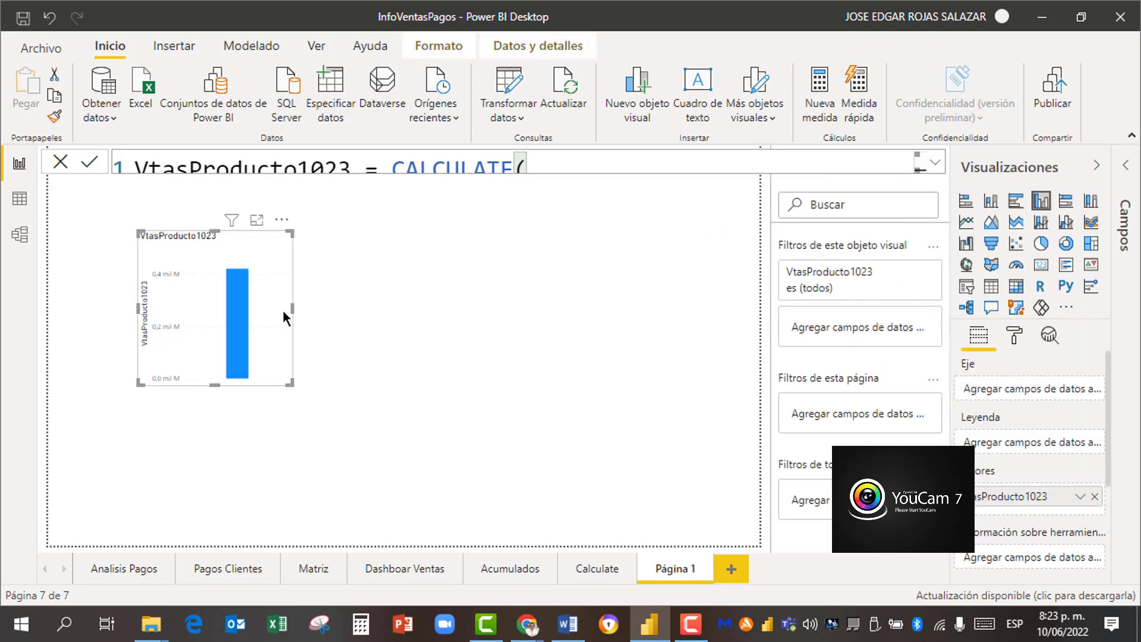
left_click(1040, 270)
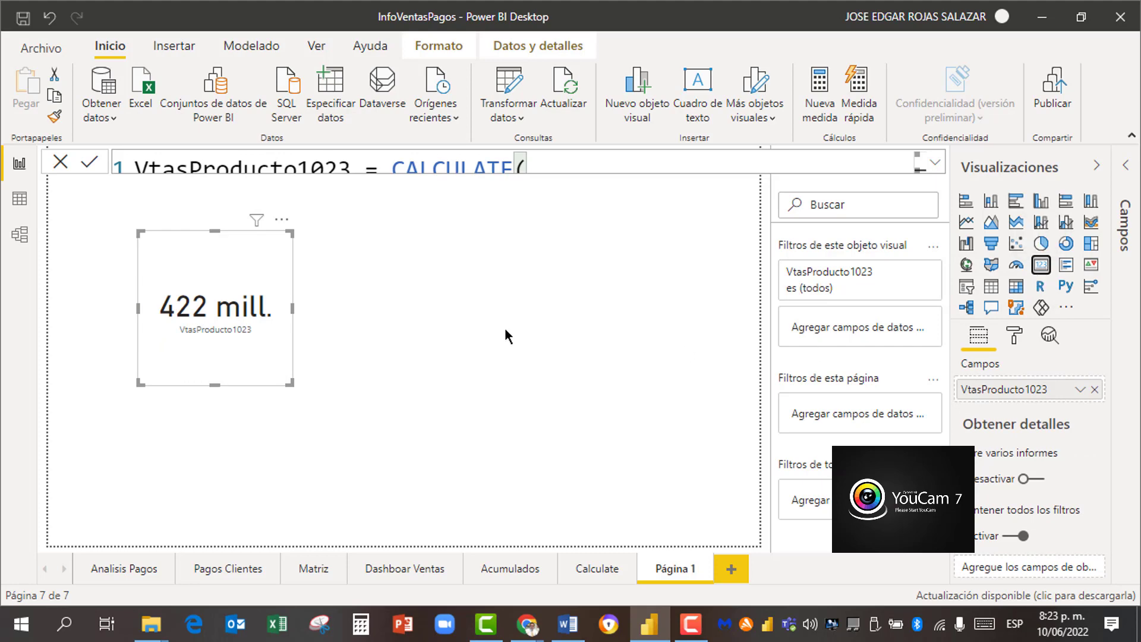
left_click(380, 325)
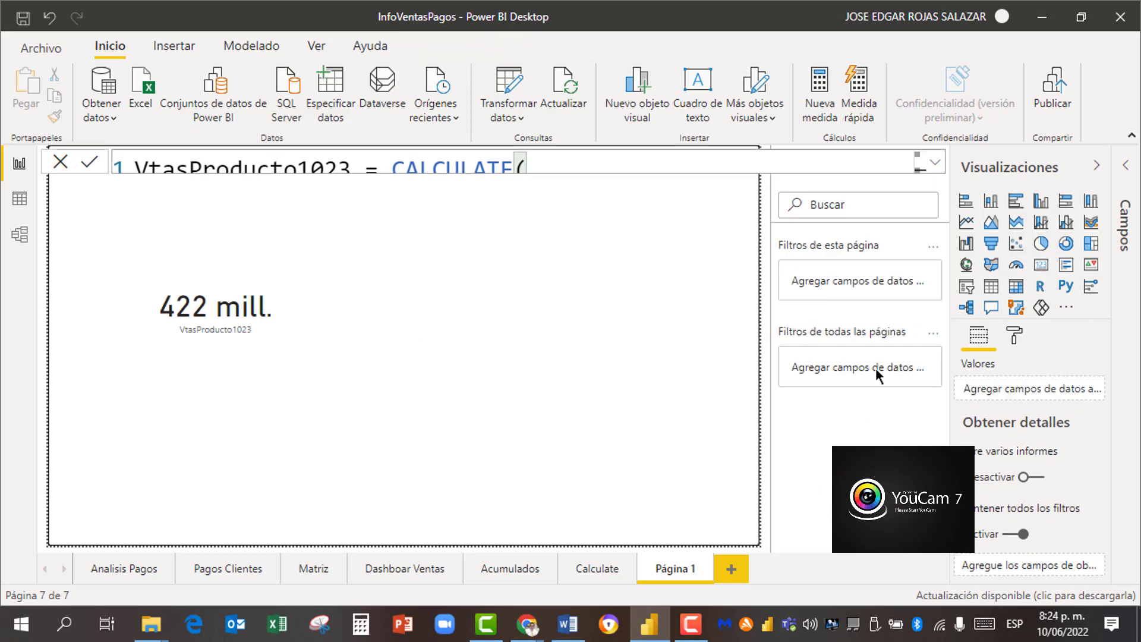
Step: Add a second card showing VtasBodegaPrincipal2 from the Ventas folder and place it to the right of the VtasProducto1023 card
left_click(1040, 265)
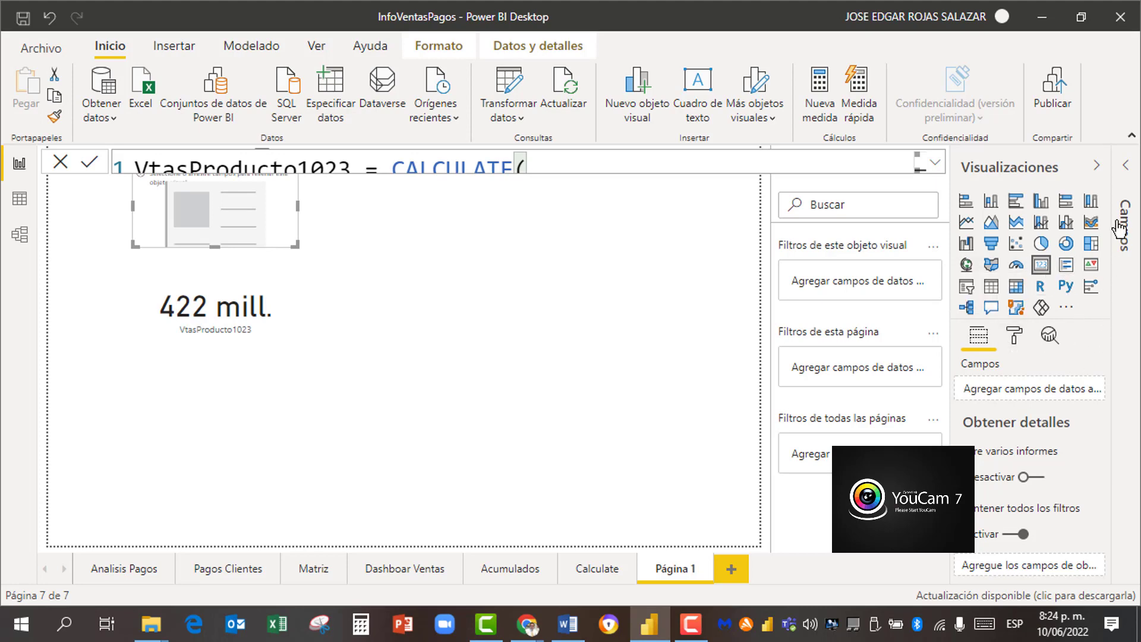
left_click(1127, 173)
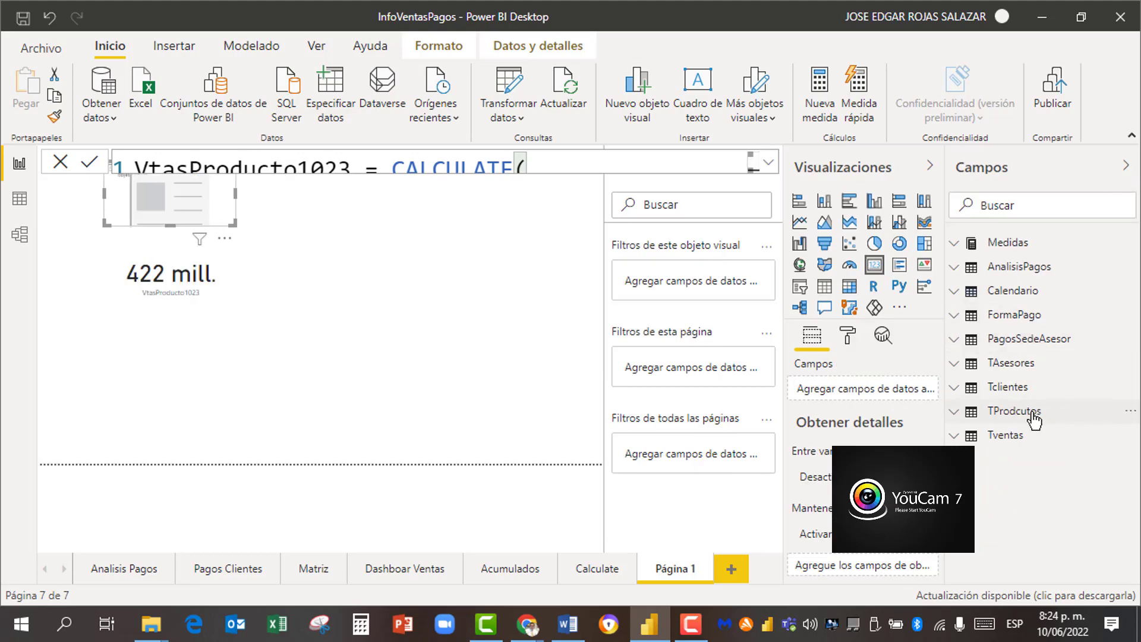
left_click(954, 250)
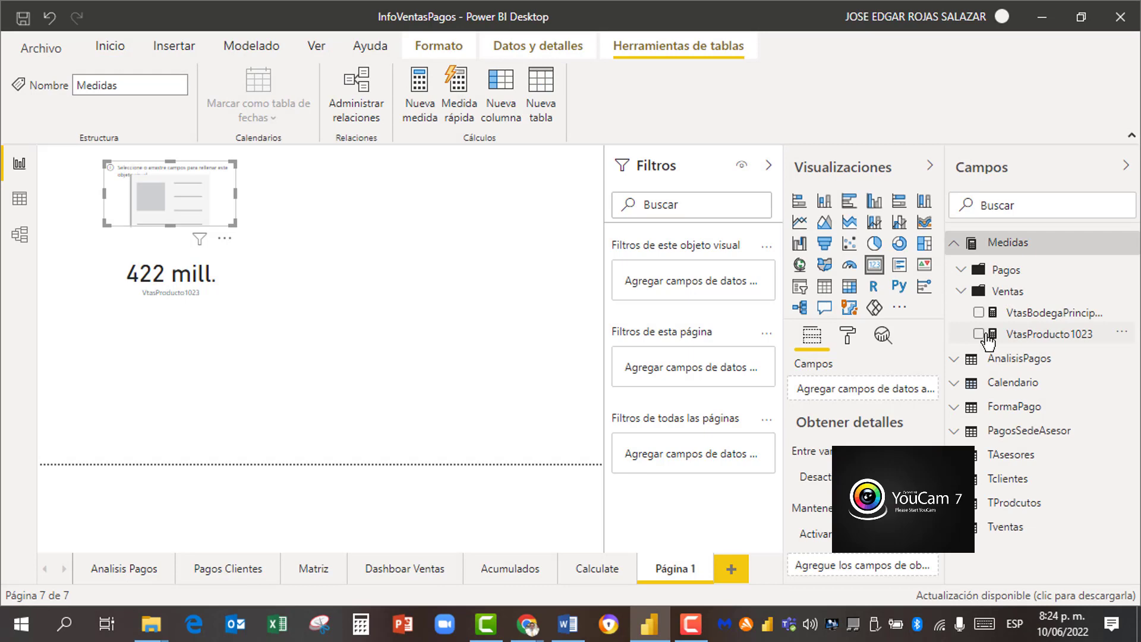
left_click(1031, 315)
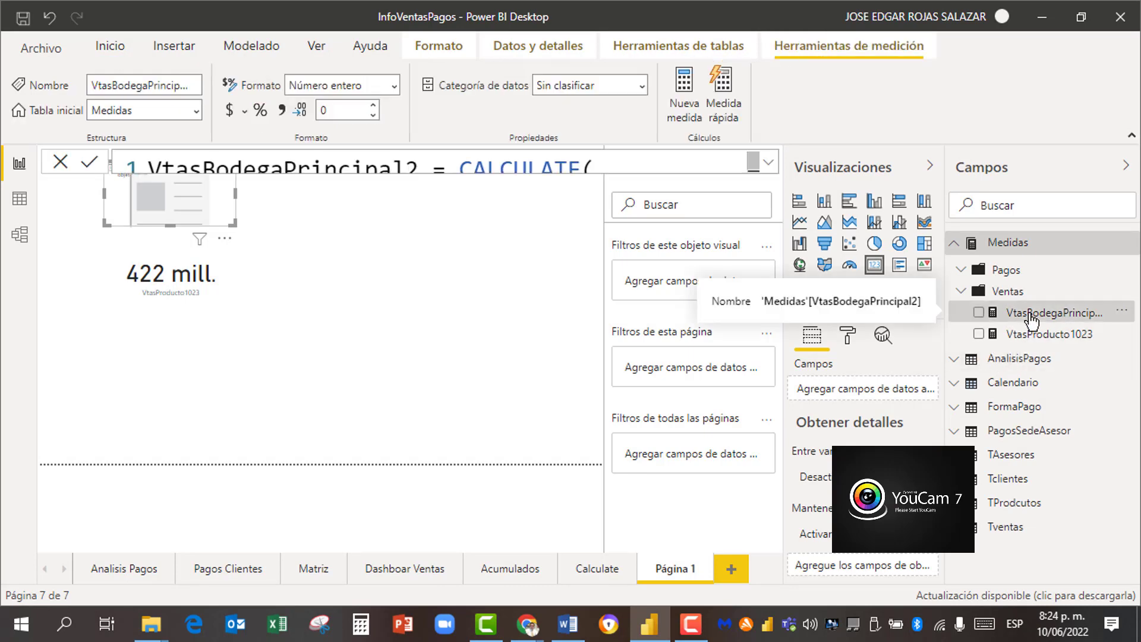
left_click(979, 313)
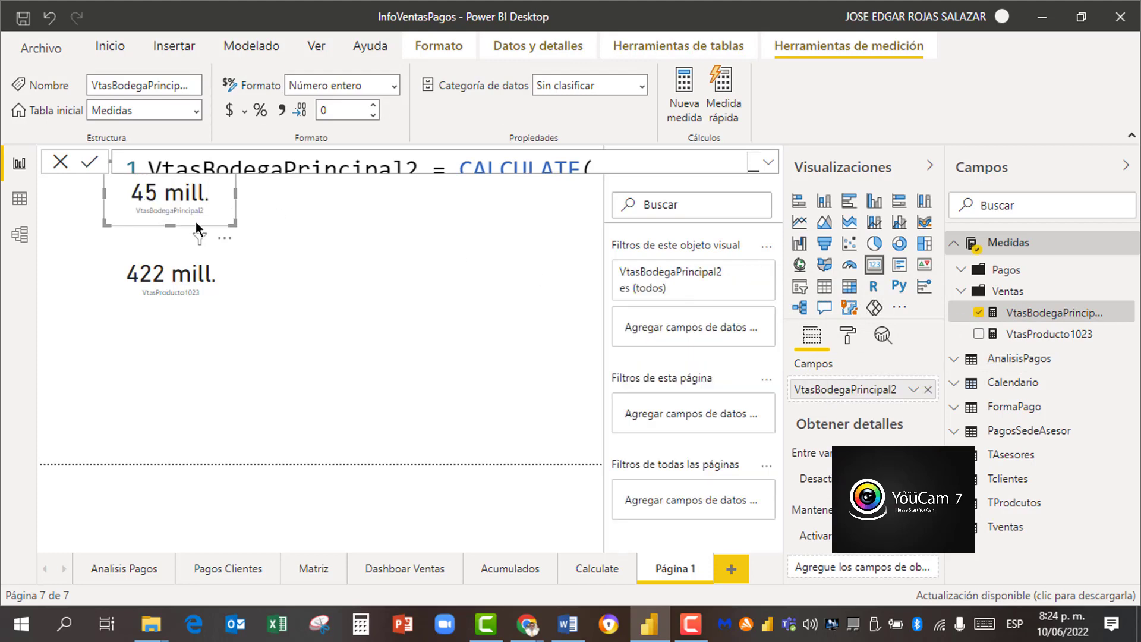
left_click_drag(195, 222, 434, 317)
left_click(431, 334)
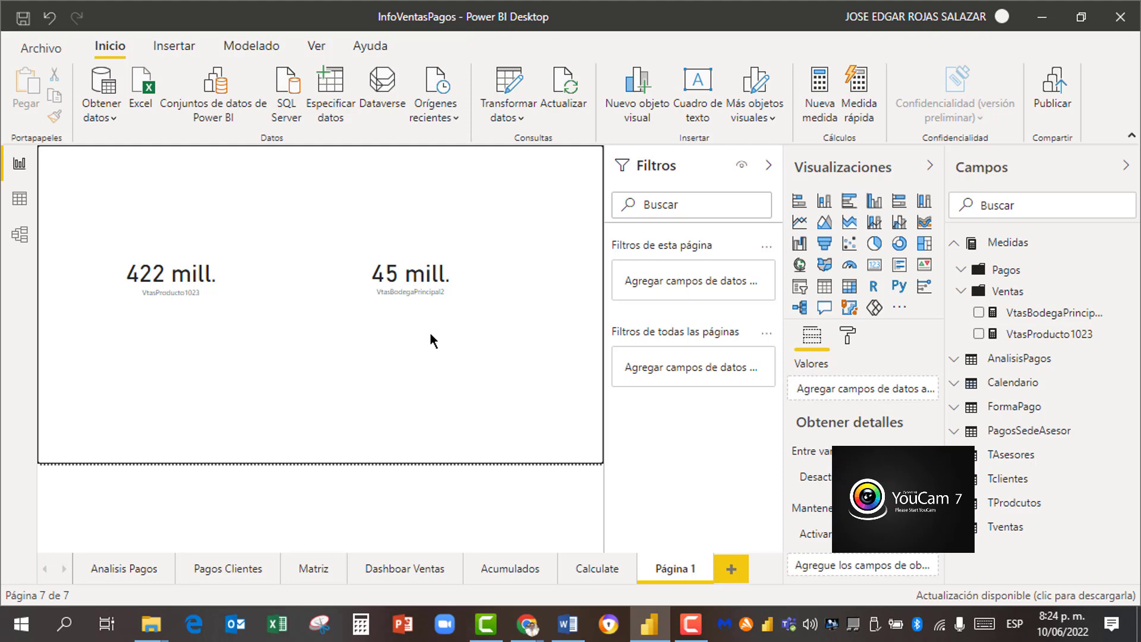
Step: In the data view, collapse the Medidas and AnalisisPagos tables in the field list
left_click(21, 208)
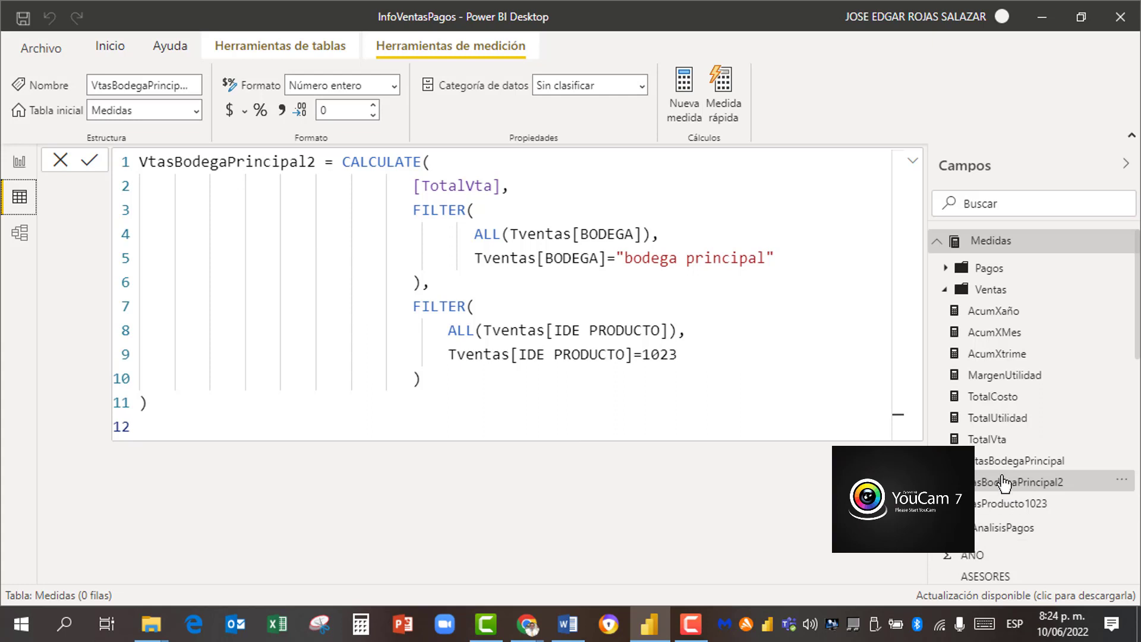
scroll(977, 458, "down", 5)
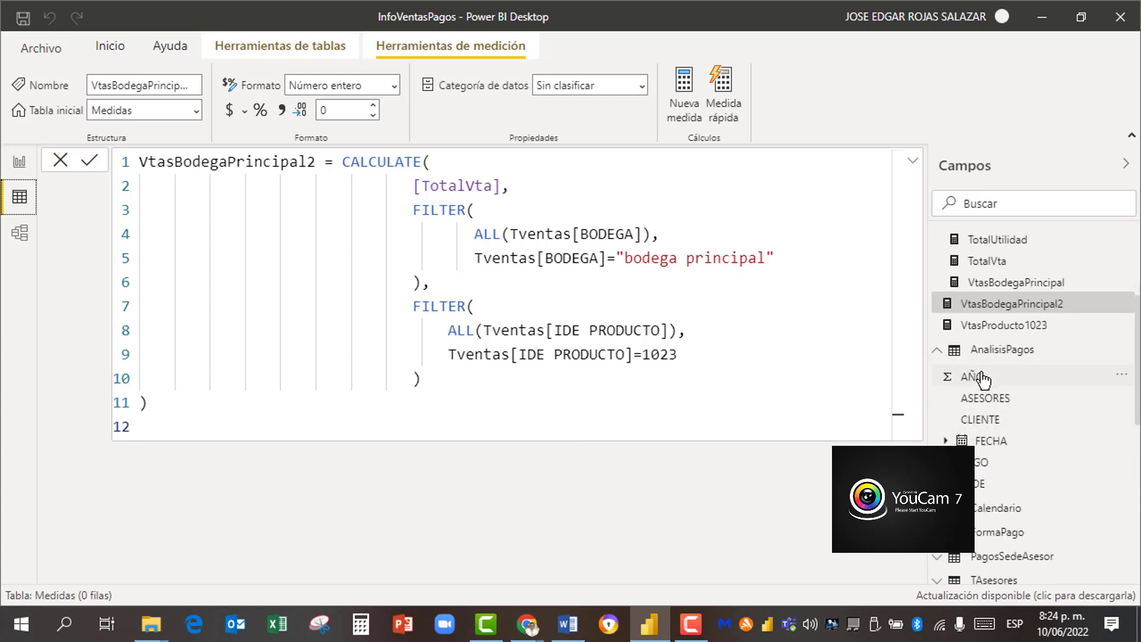
scroll(1021, 404, "down", 3)
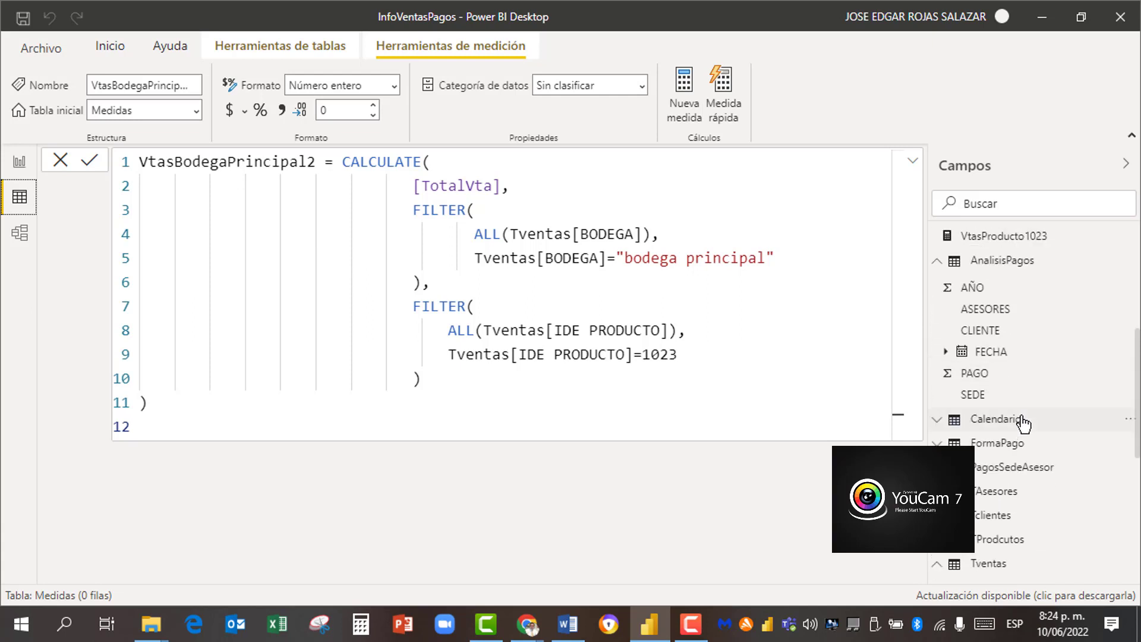
scroll(1022, 424, "up", 9)
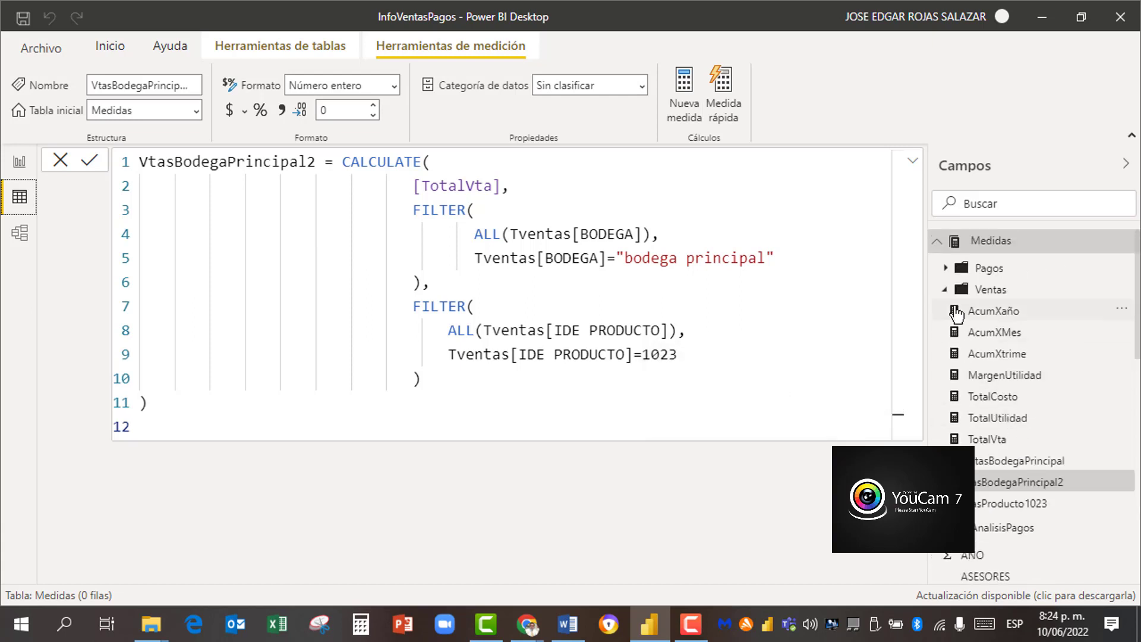
left_click(939, 245)
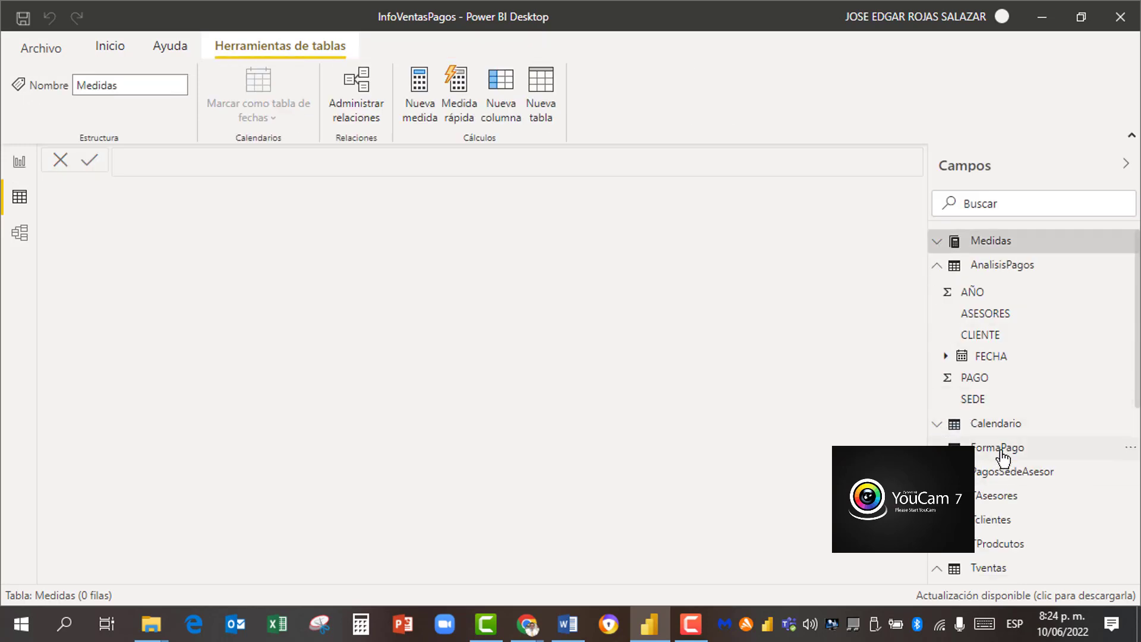
left_click(942, 268)
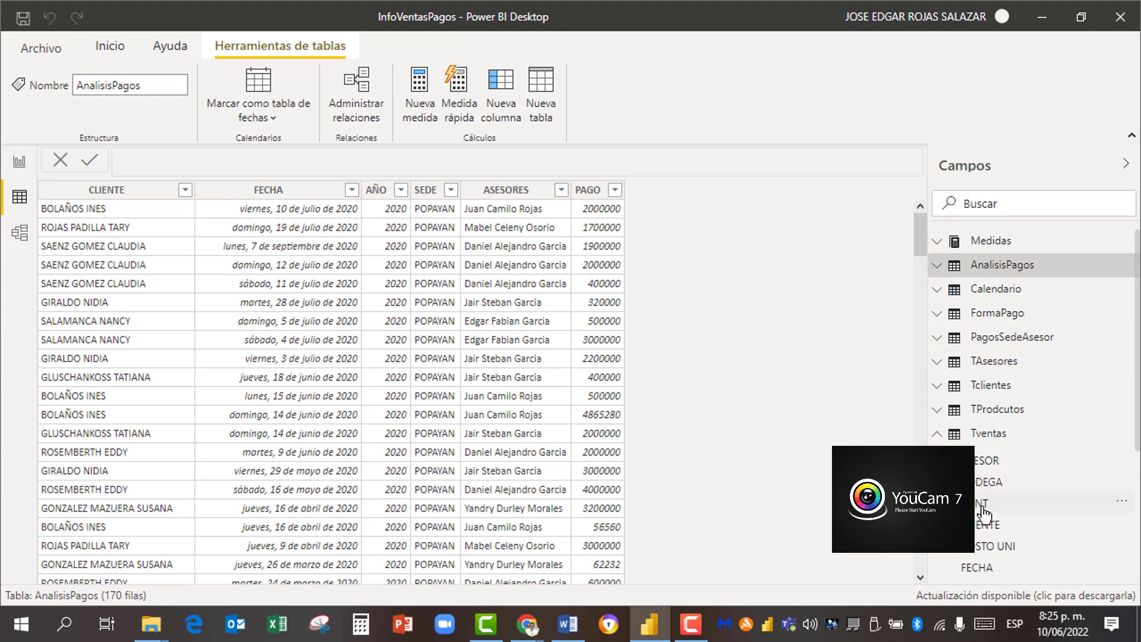
Step: Display the Tventas table and examine the distinct product codes in its IDE PRODUCTO column without applying a filter
left_click(982, 440)
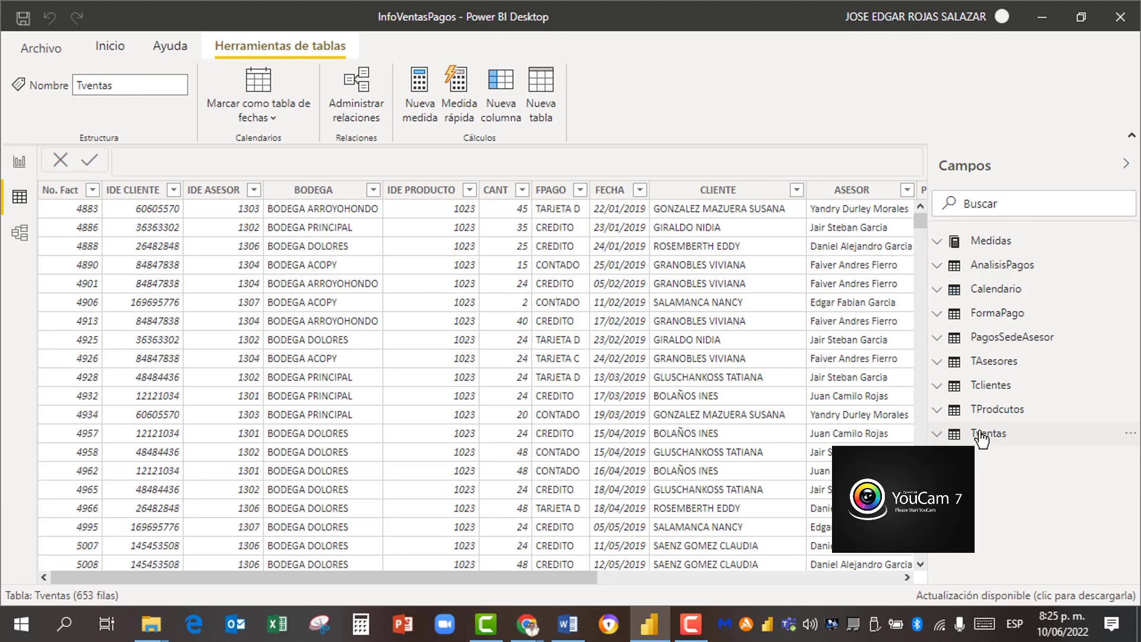
left_click(982, 439)
scroll(525, 427, "down", 20)
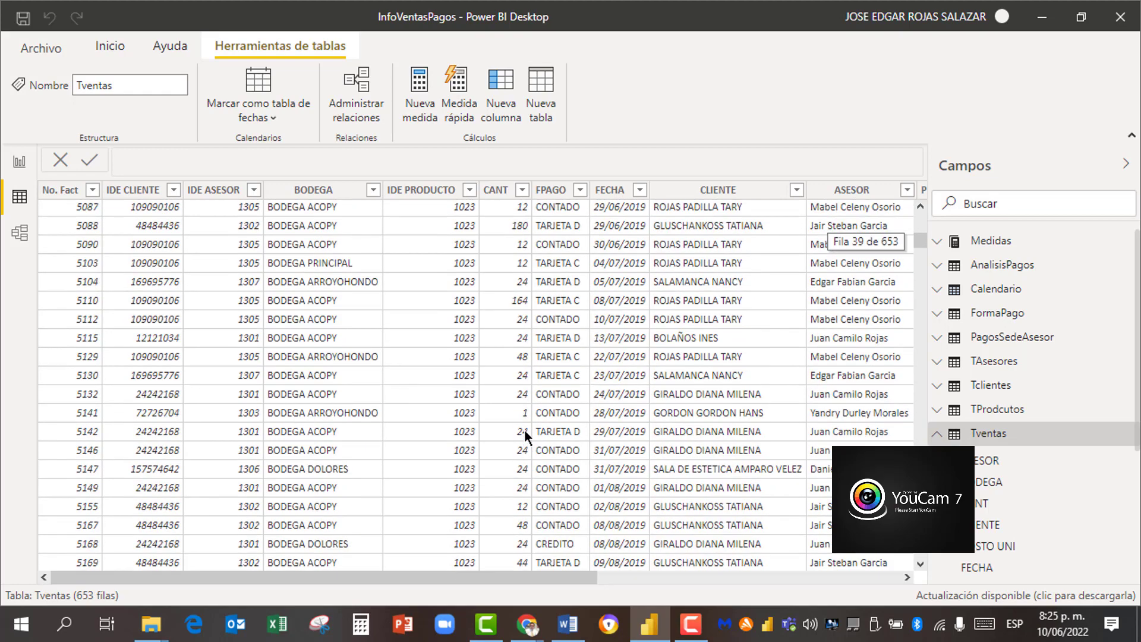
left_click(470, 190)
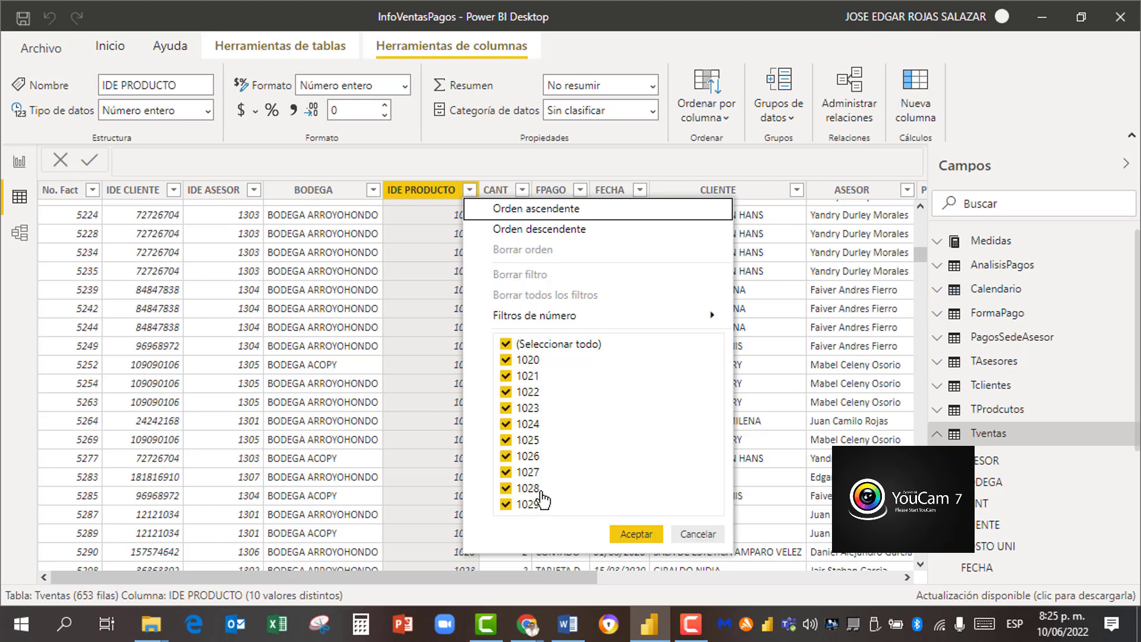
left_click(695, 535)
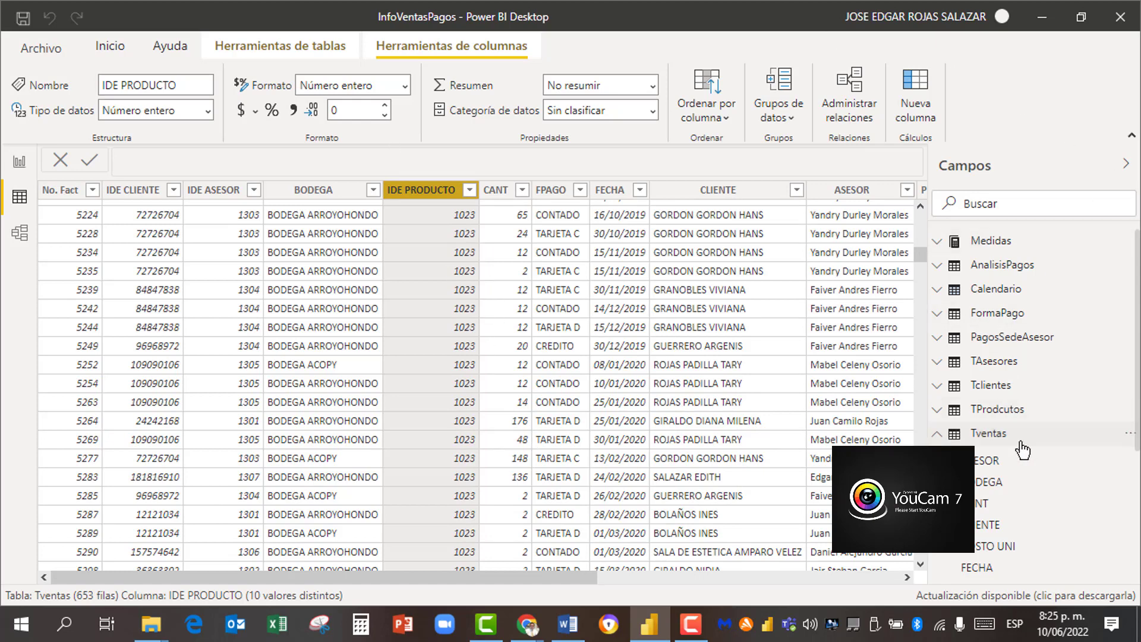
Step: Expand the Medidas table and show the formula of the VtasBodegaPrincipal measure
scroll(978, 374, "down", 3)
scroll(977, 374, "up", 3)
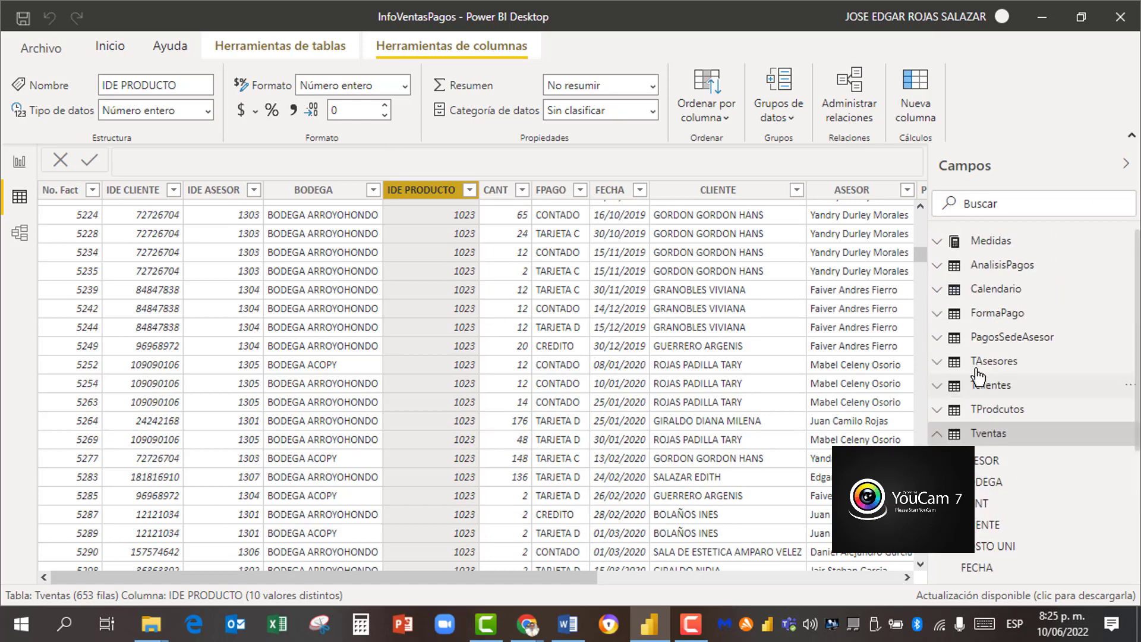
left_click(981, 243)
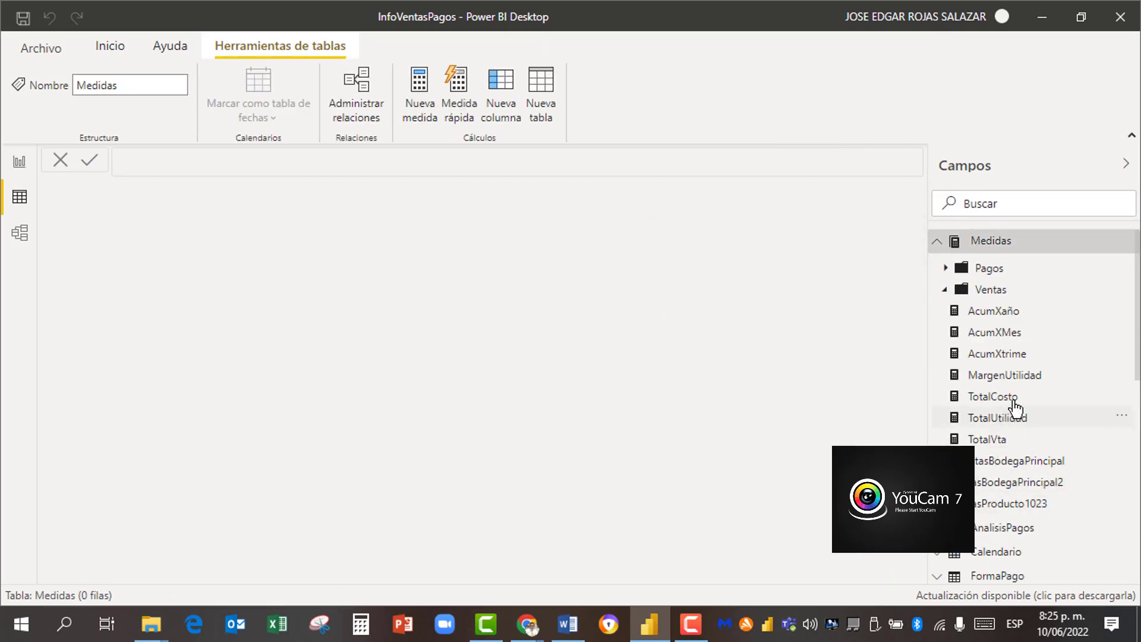
left_click(1028, 464)
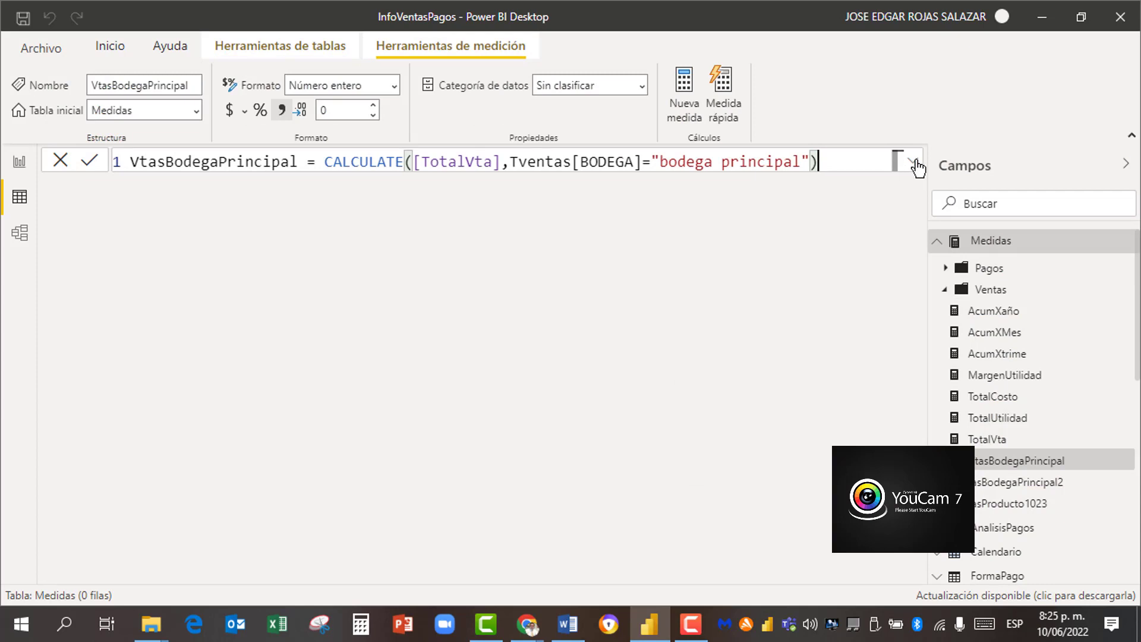
Step: In VtasBodegaPrincipal2, extend the product condition of the second FILTER with ||Tventas[IDE PRODUCTO]=1028, reusing a copy of the 1023 condition
left_click(1039, 484)
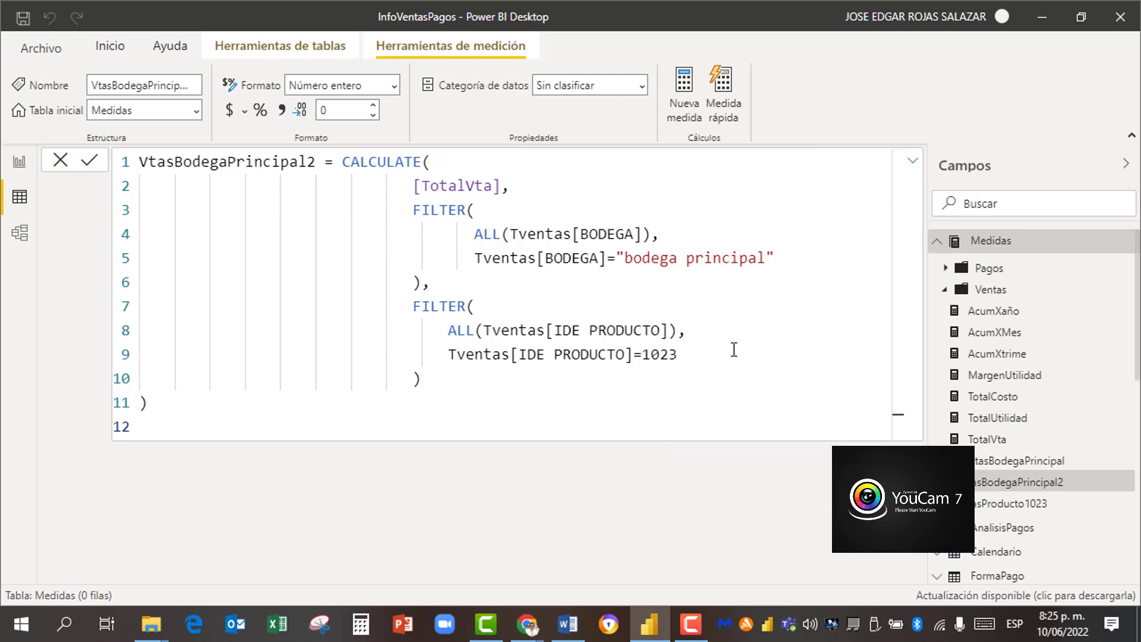
left_click(691, 356)
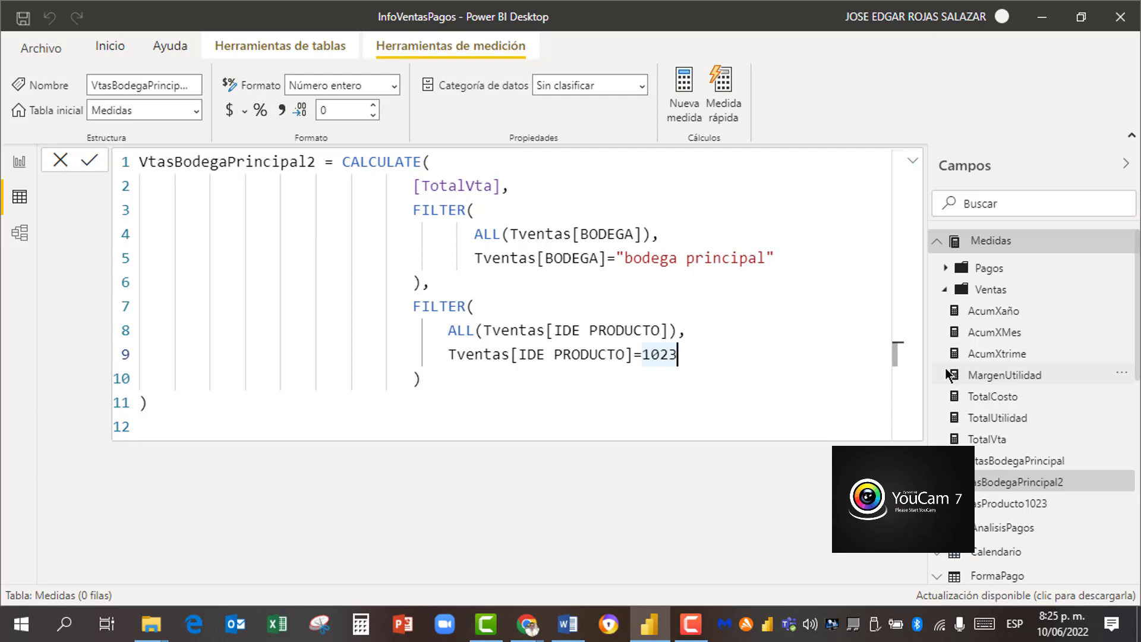
type("||")
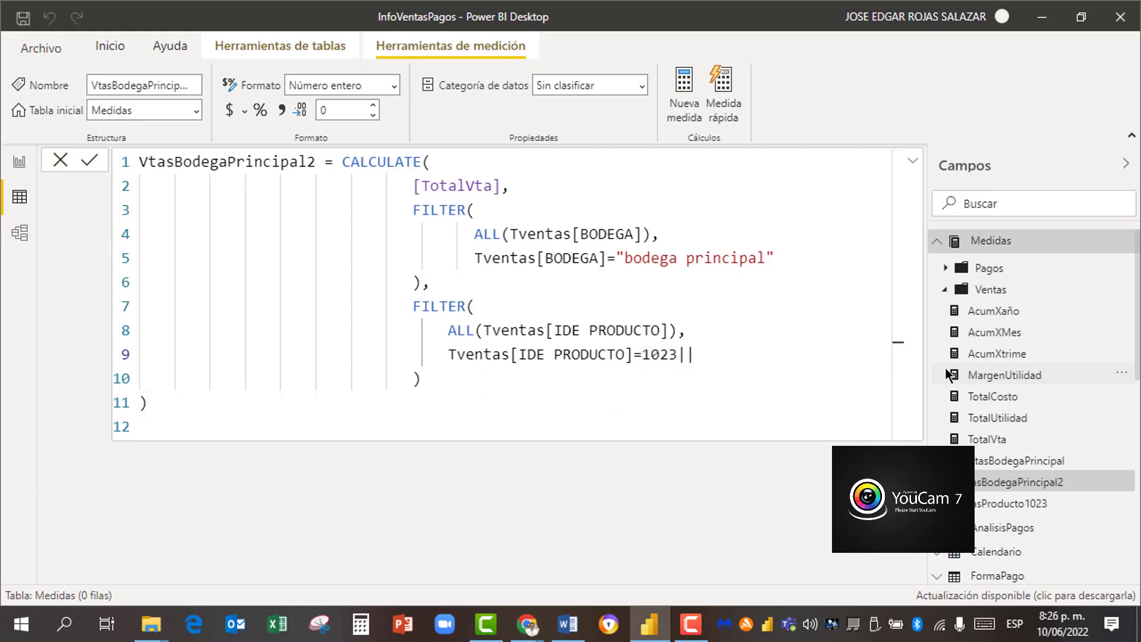
left_click(450, 355)
left_click_drag(469, 352, 676, 352)
key("ctrl+c")
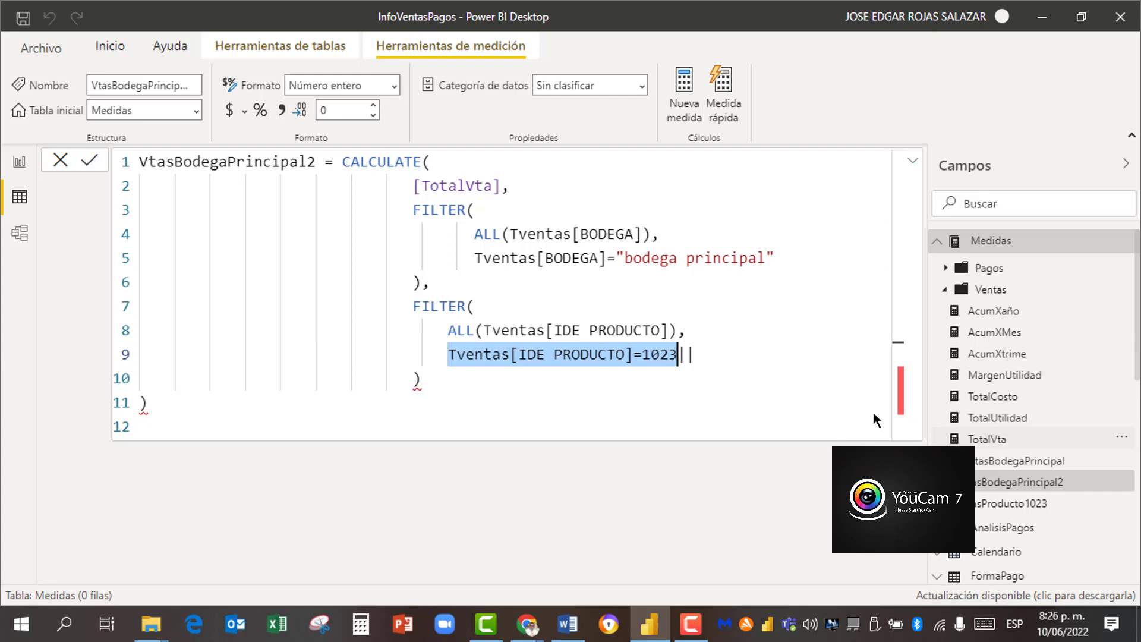
left_click(695, 356)
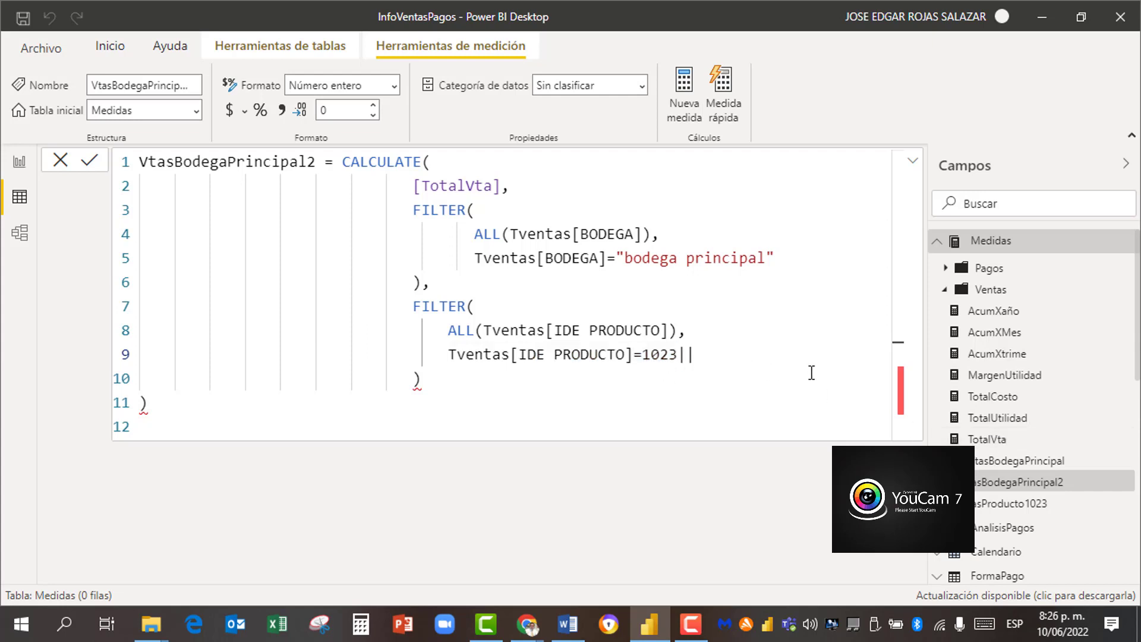
key("ctrl+v")
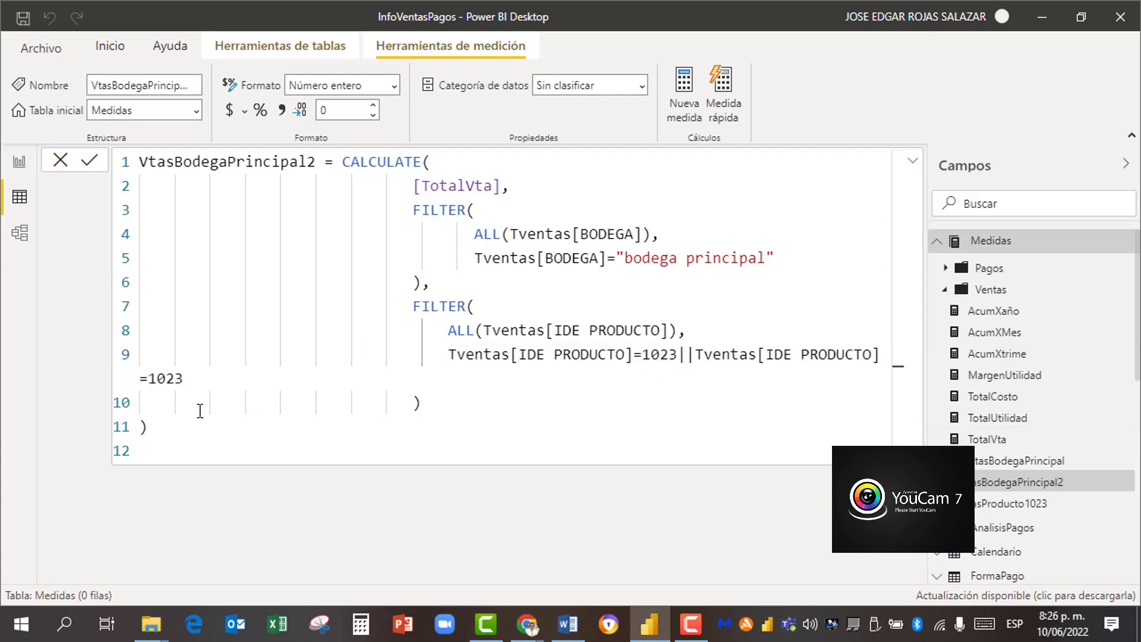
key("BackSpace")
type("8")
Step: Collapse the field list and formula bar, save the file, and return to the report view to check the cards
left_click(1126, 164)
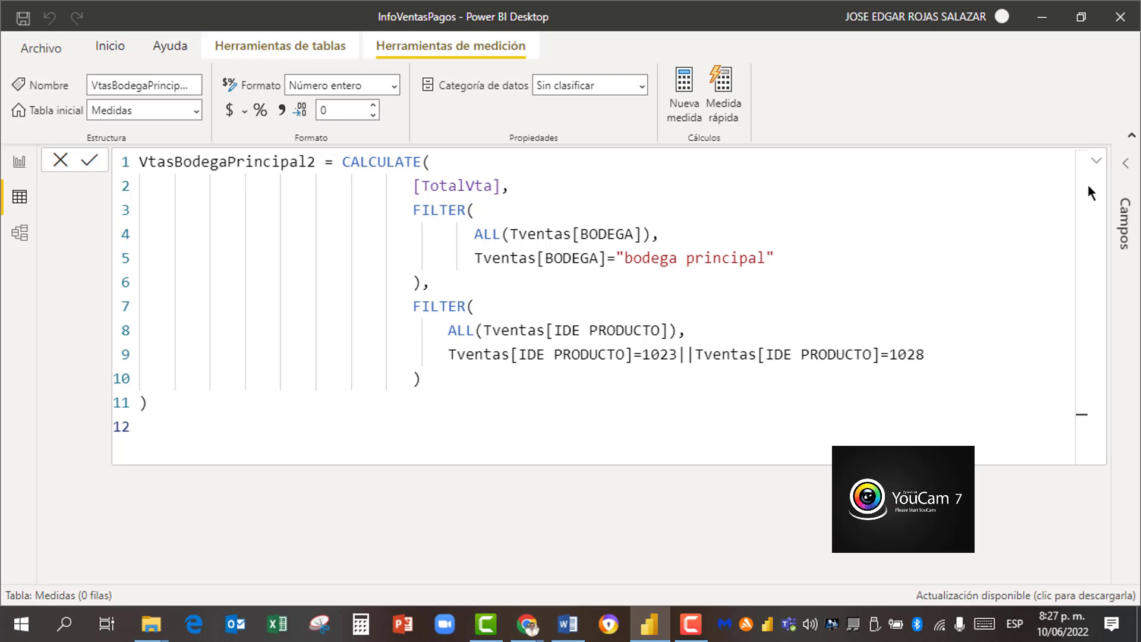
left_click(1096, 162)
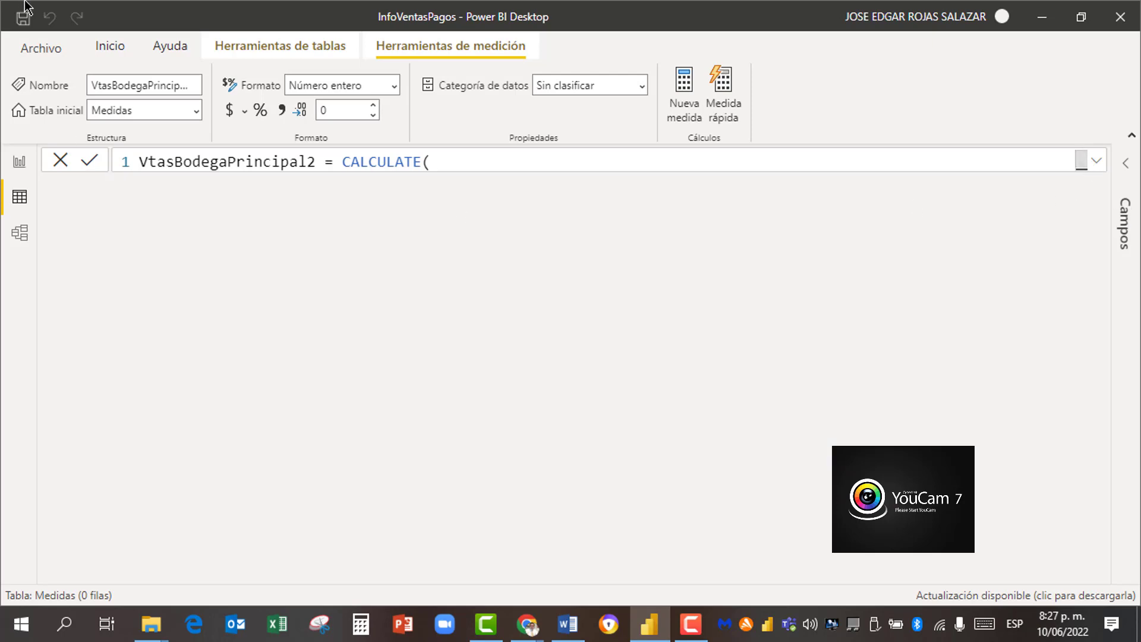
left_click(18, 22)
left_click(20, 164)
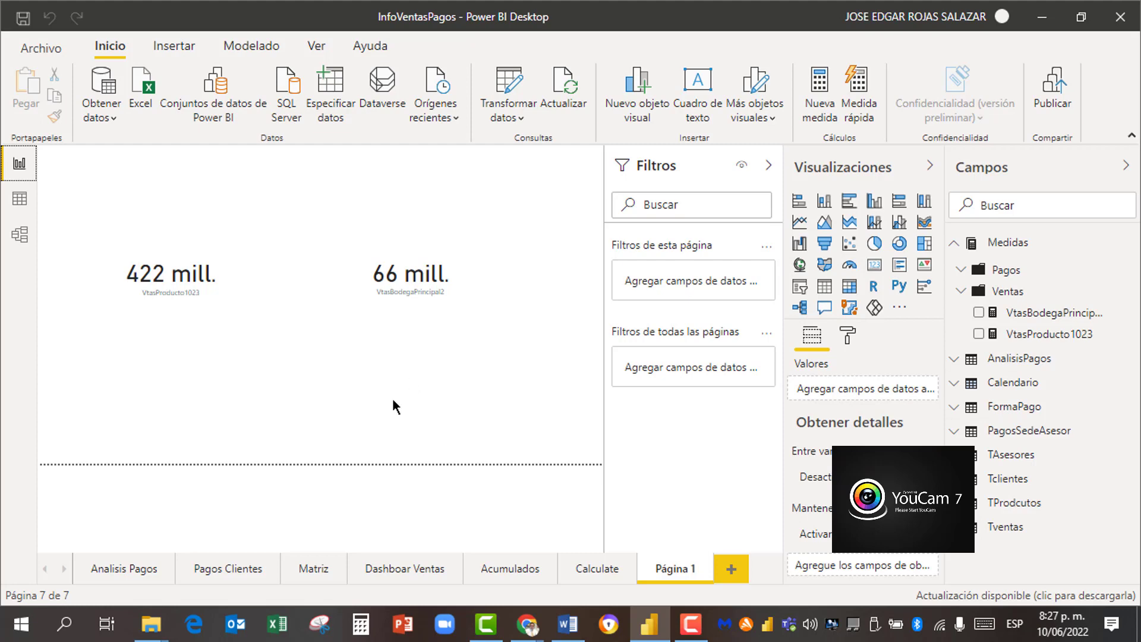
Step: Show the full VtasBodegaPrincipal2 formula in the report view, hiding the field list to widen it, and review its filters
left_click(1034, 317)
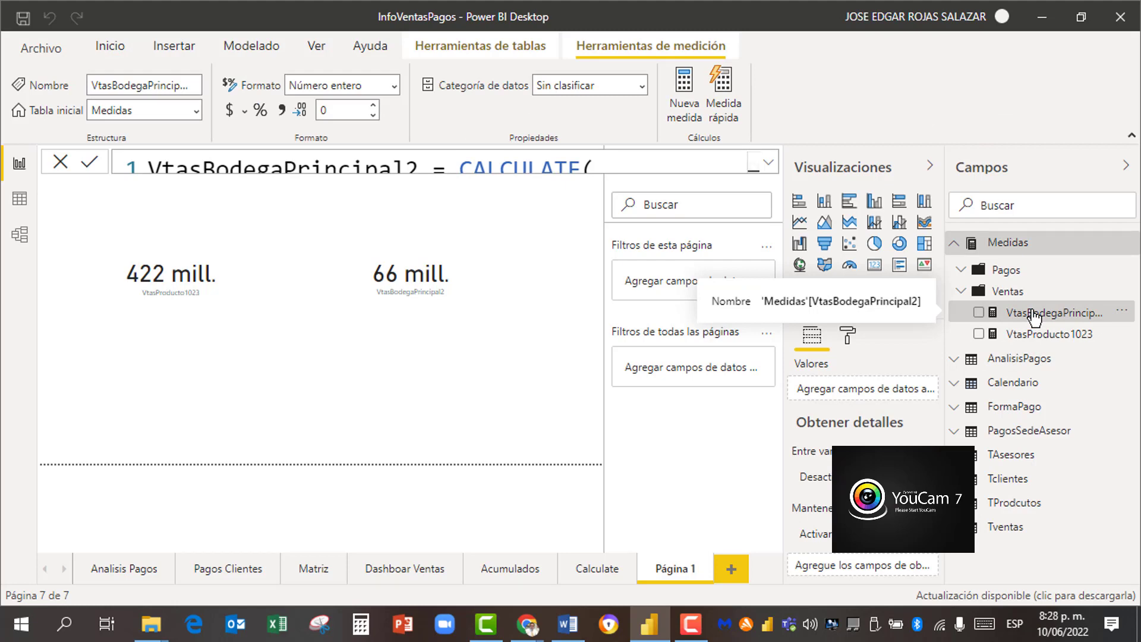
left_click(768, 165)
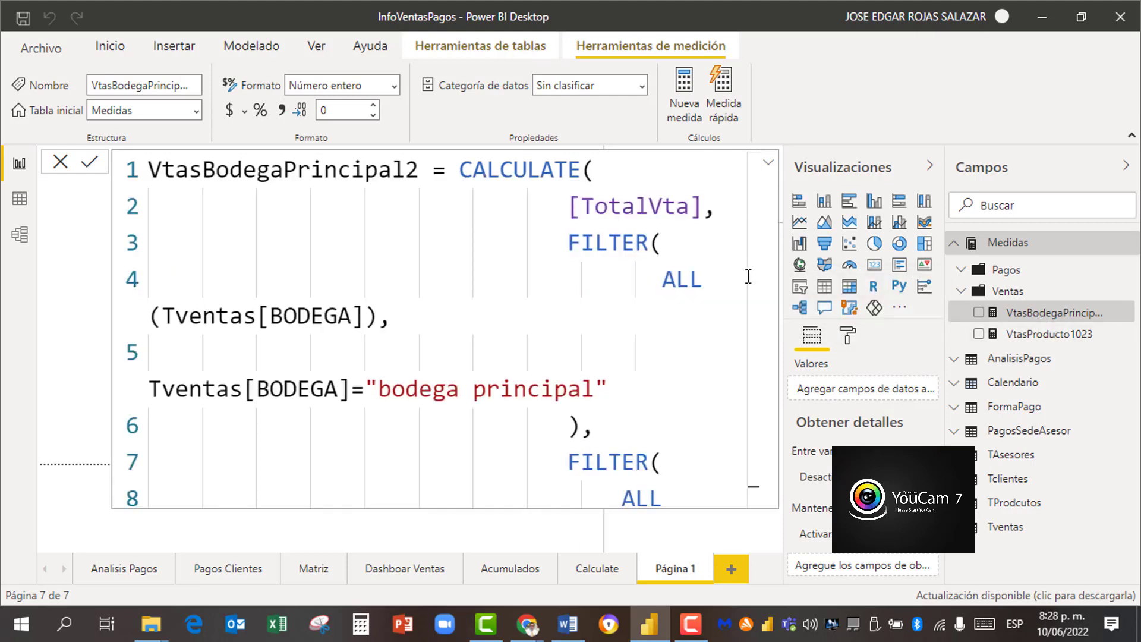
left_click(1125, 165)
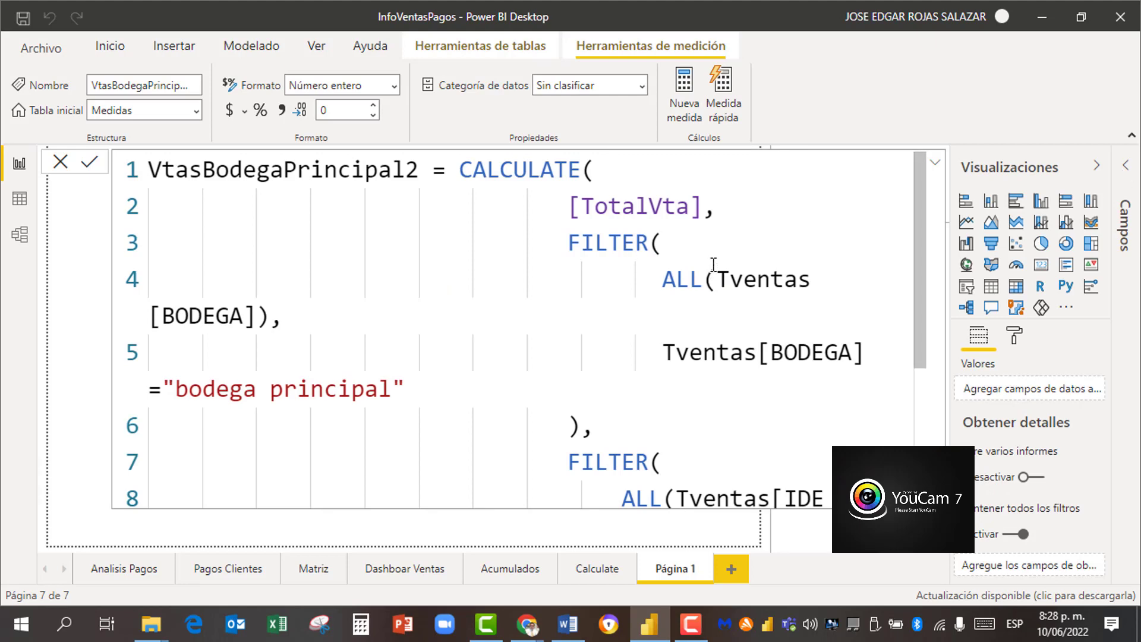
scroll(713, 263, "up", 2)
scroll(720, 272, "down", 1)
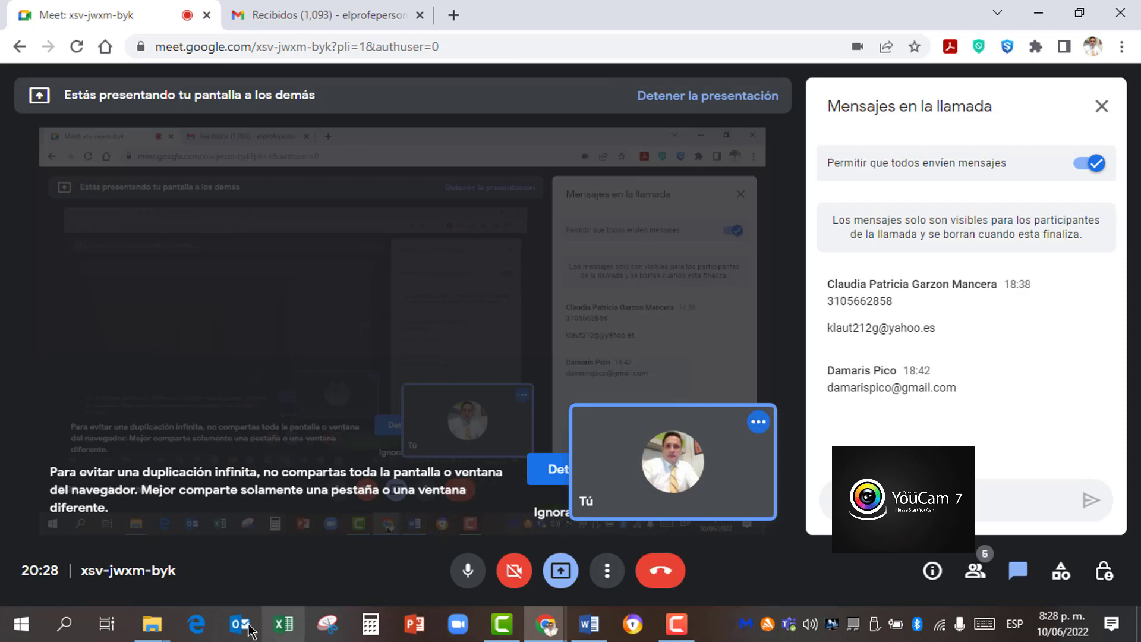
Step: Switch to File Explorer and reopen the InfoVentasPagos report from the Ventas folder
mouse_move(151, 625)
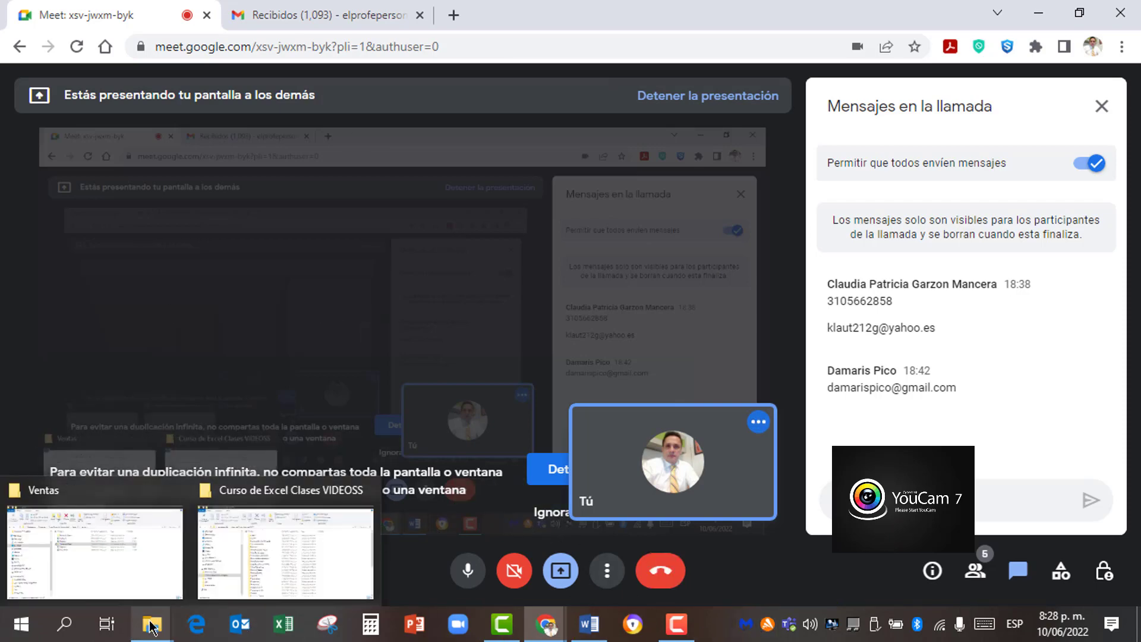
left_click(257, 573)
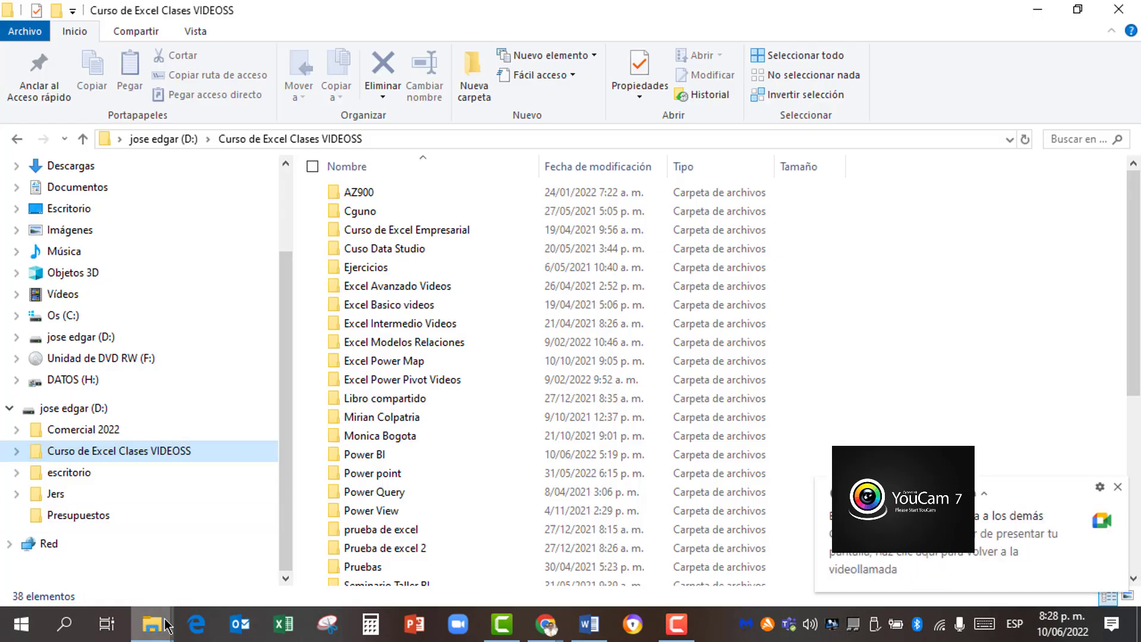
mouse_move(161, 628)
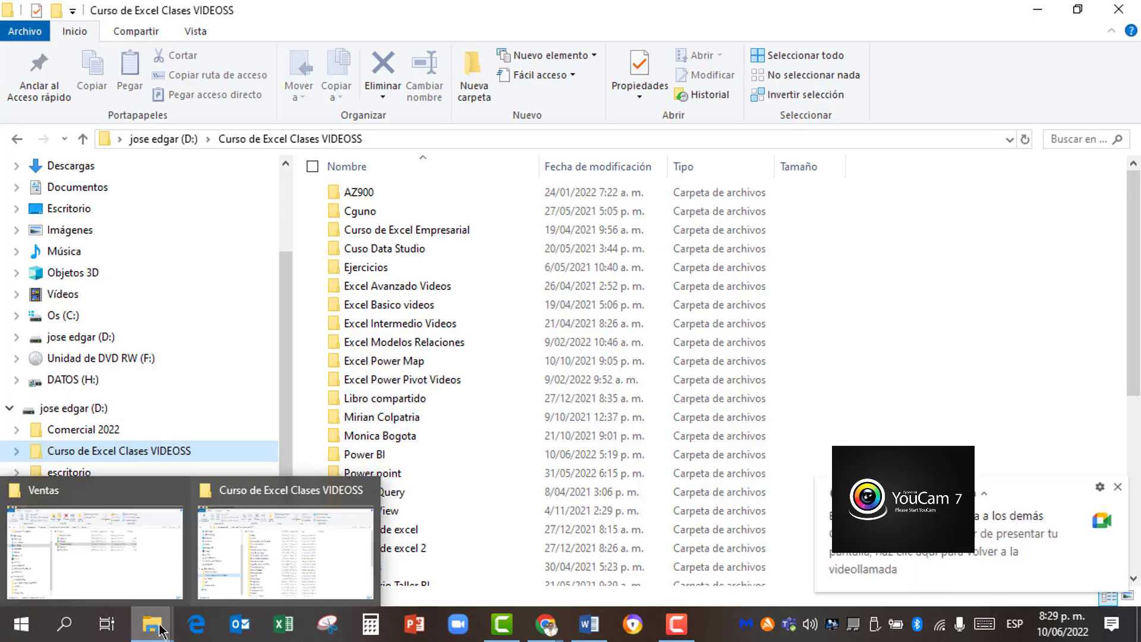
left_click(119, 547)
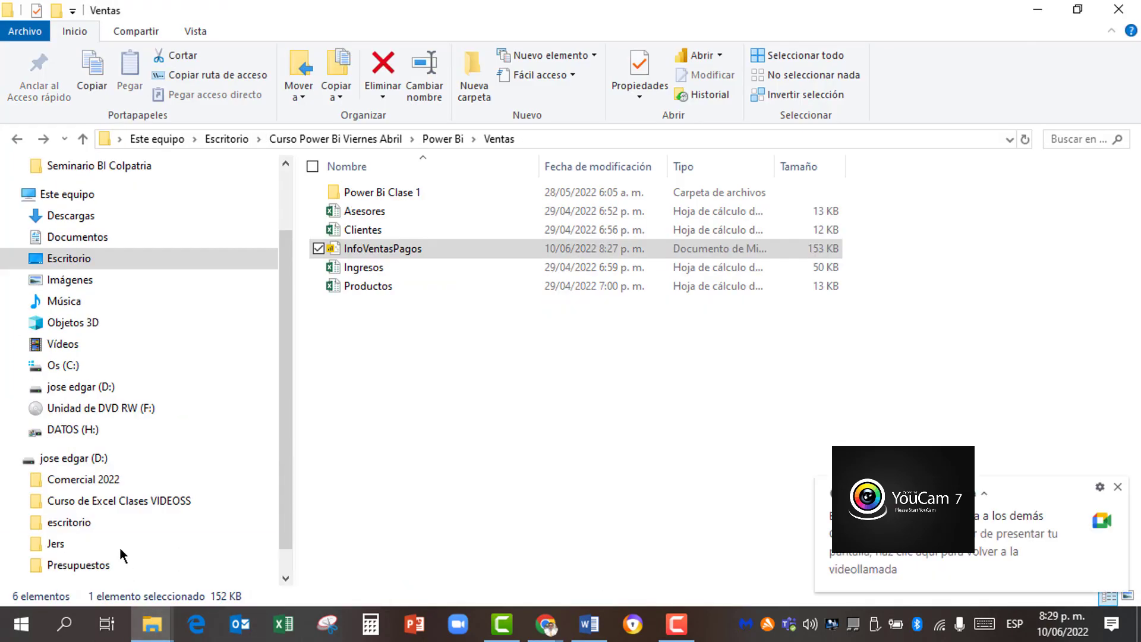
left_click(407, 424)
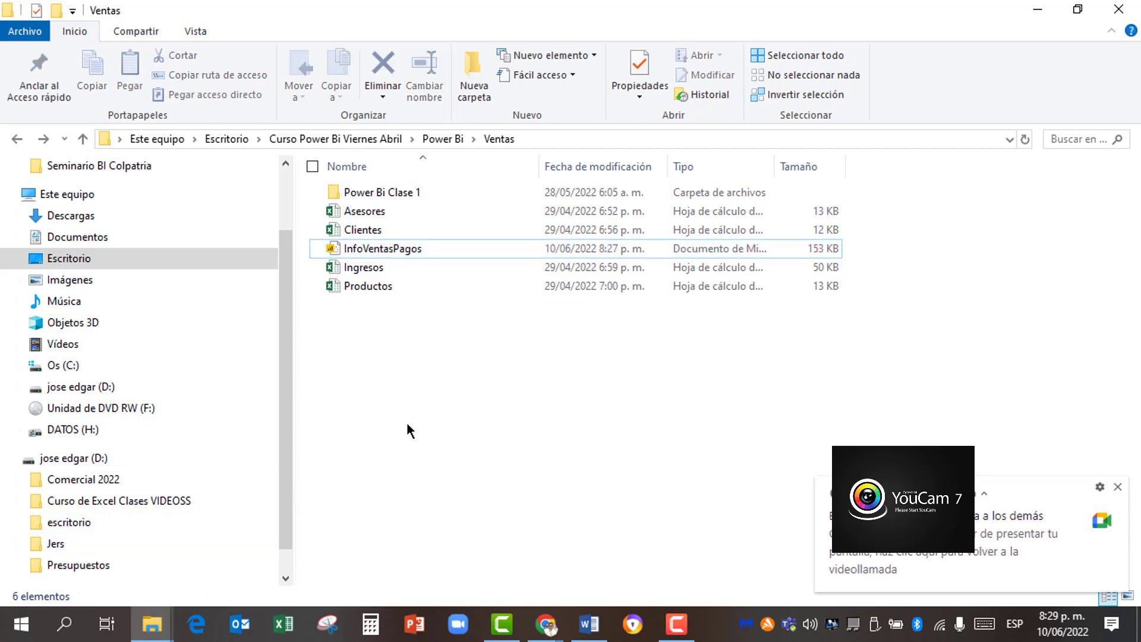
left_click(393, 249)
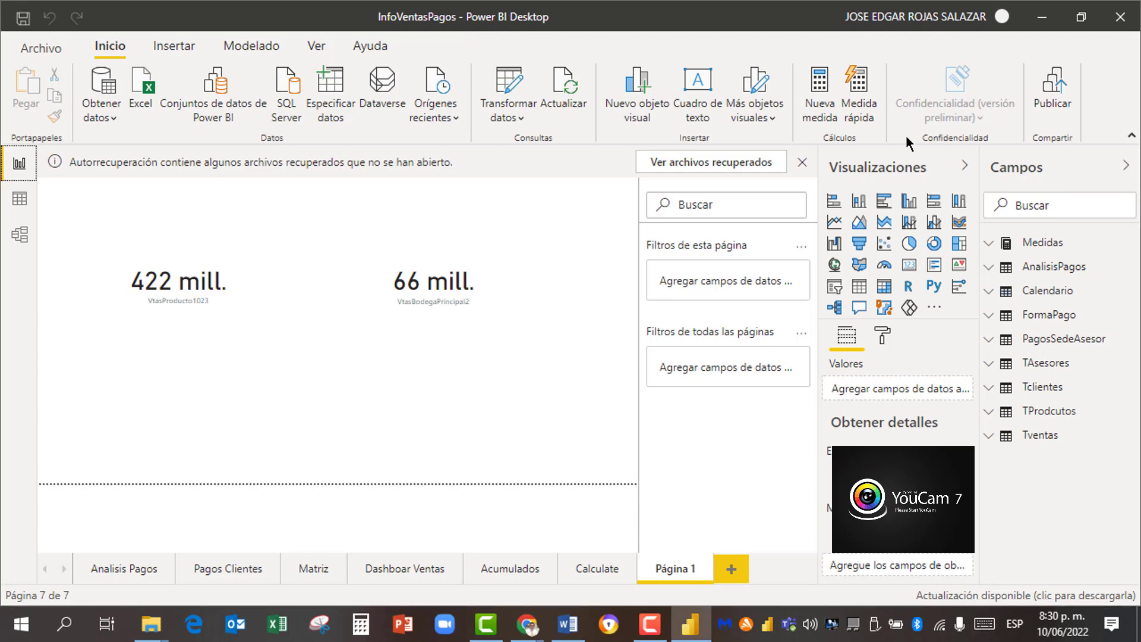
Step: Expand the Medidas table in the reopened report to show its measure folders, then clear the table selection
left_click(1041, 241)
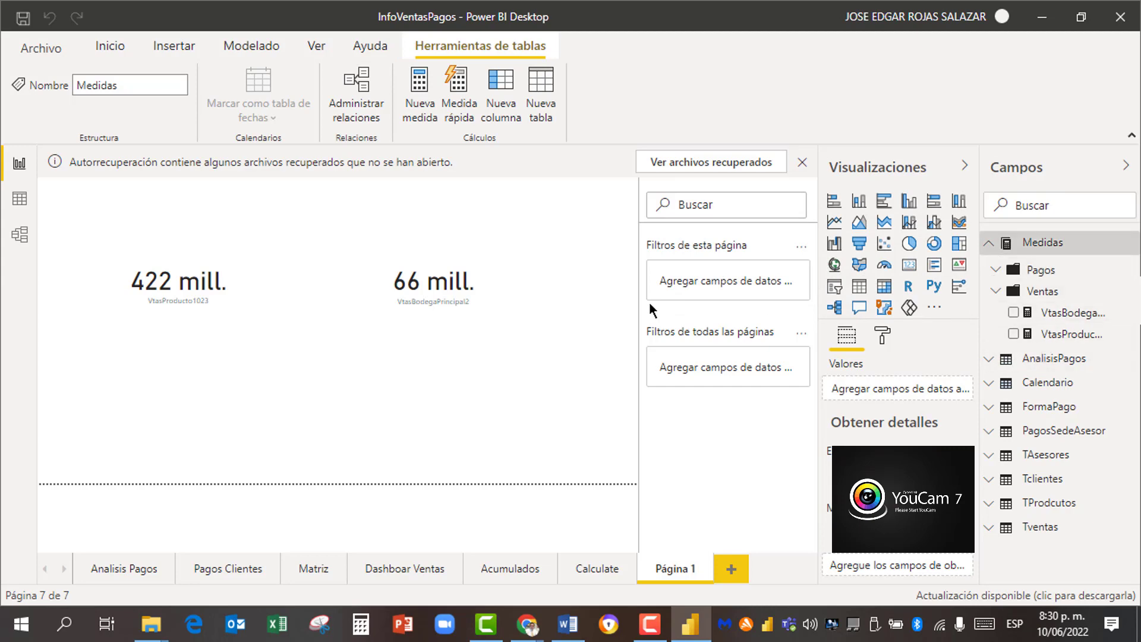
mouse_move(484, 285)
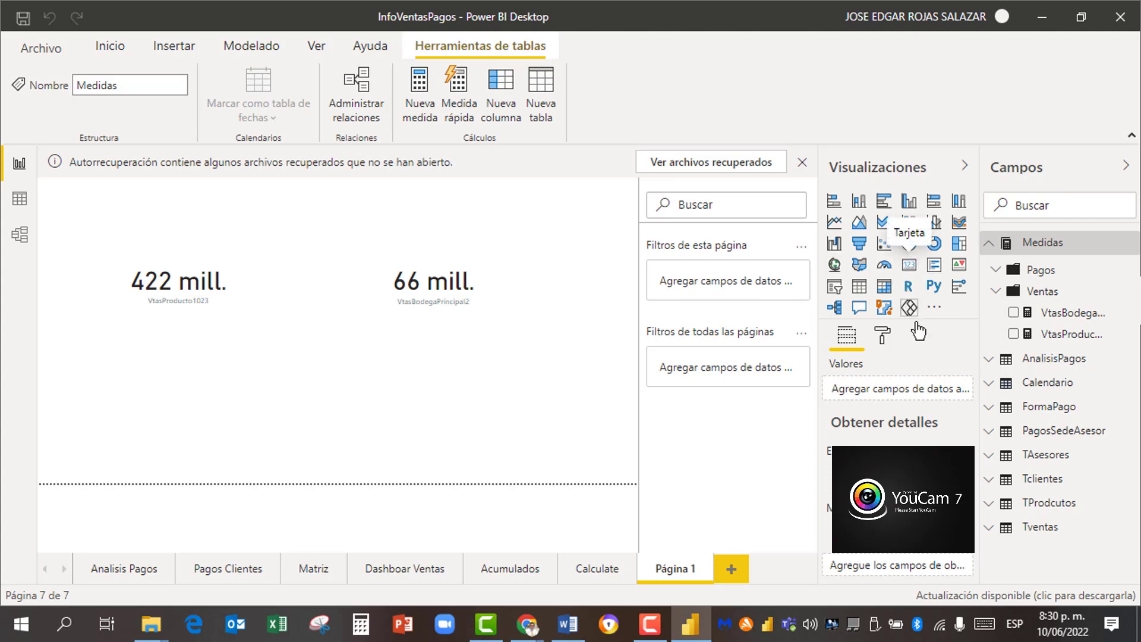
left_click(1000, 300)
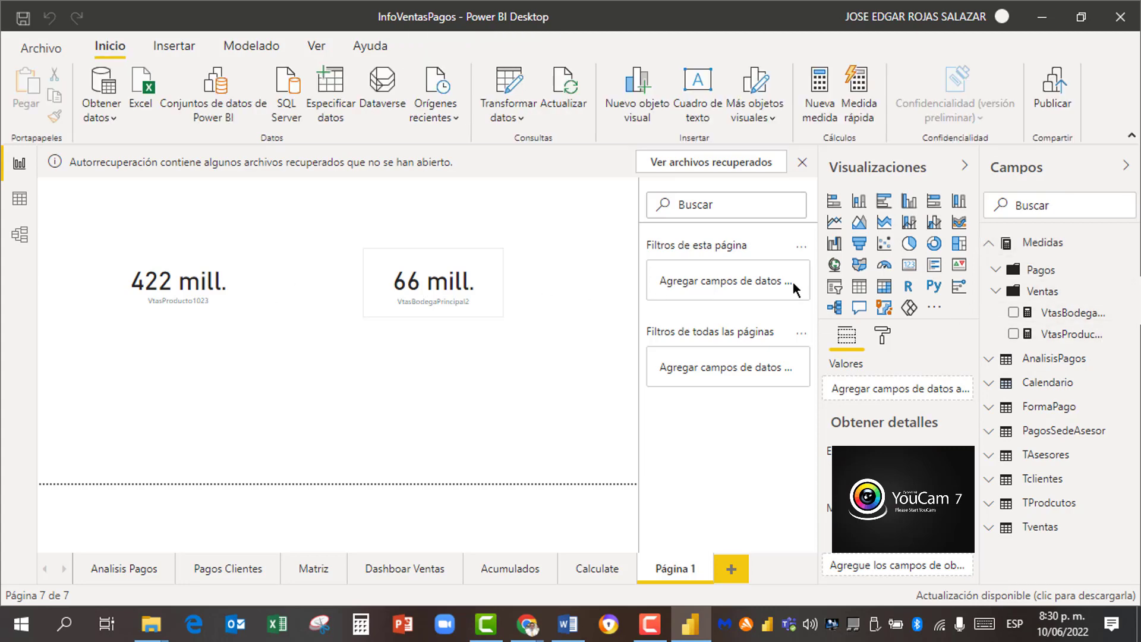
Step: Expand the Ventas measure folder and widen the field list until the full measure names are readable
left_click(999, 293)
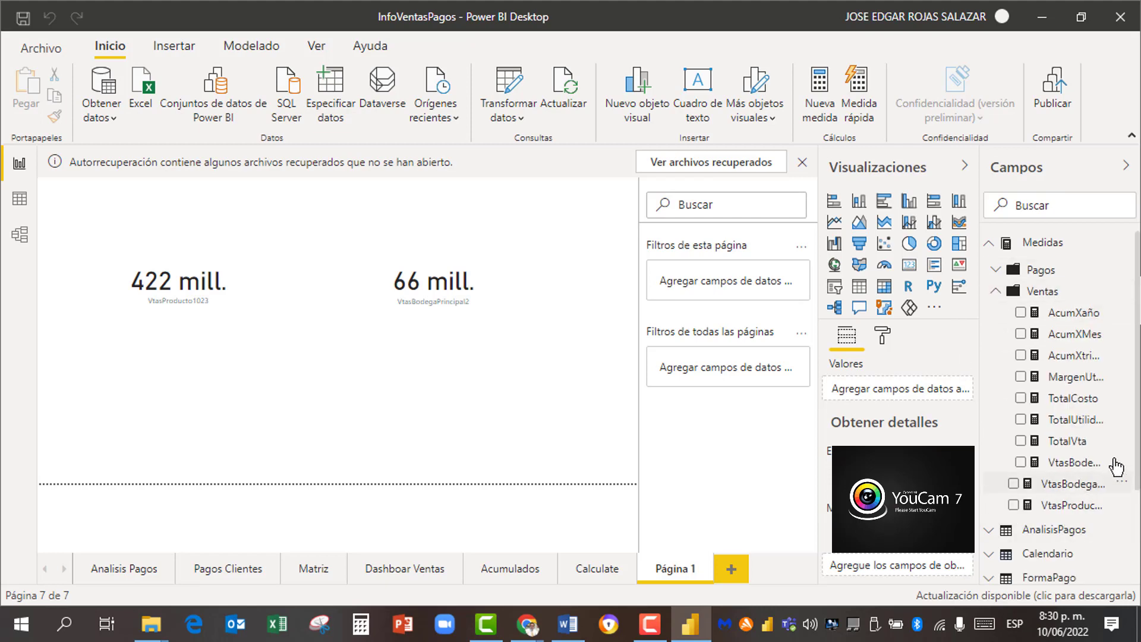
scroll(1117, 467, "down", 2)
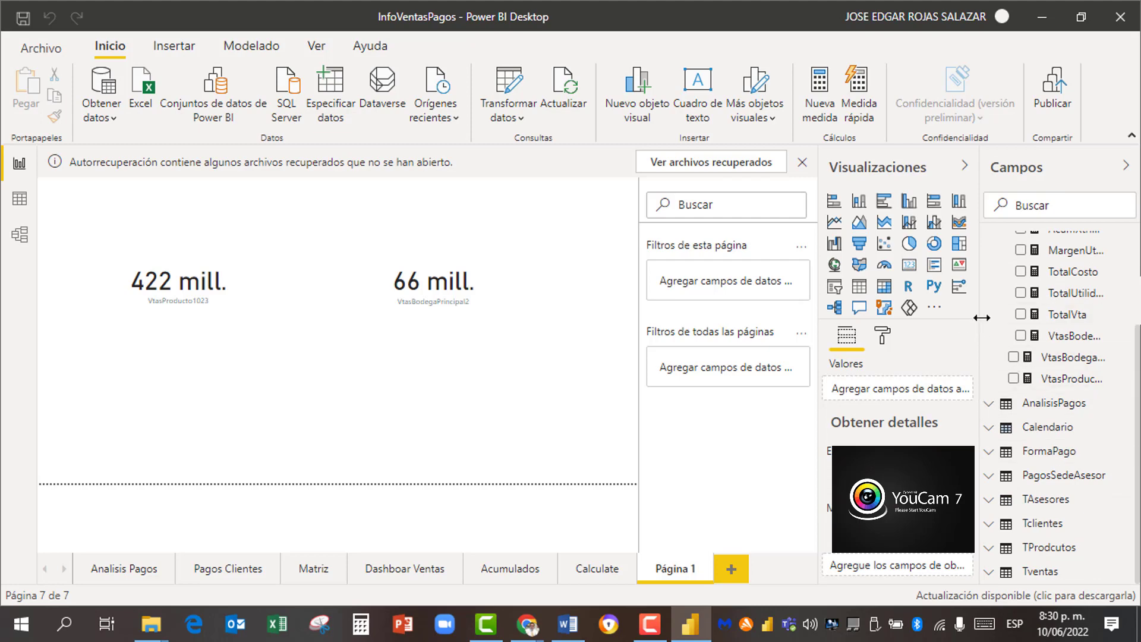
left_click_drag(982, 318, 954, 323)
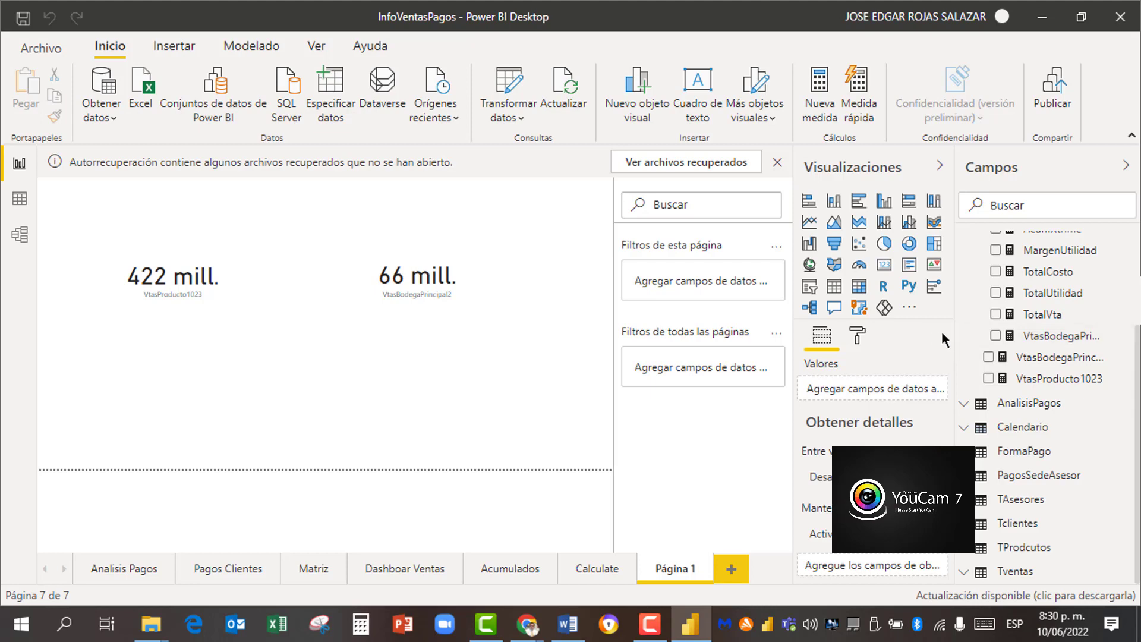
left_click_drag(955, 333, 923, 336)
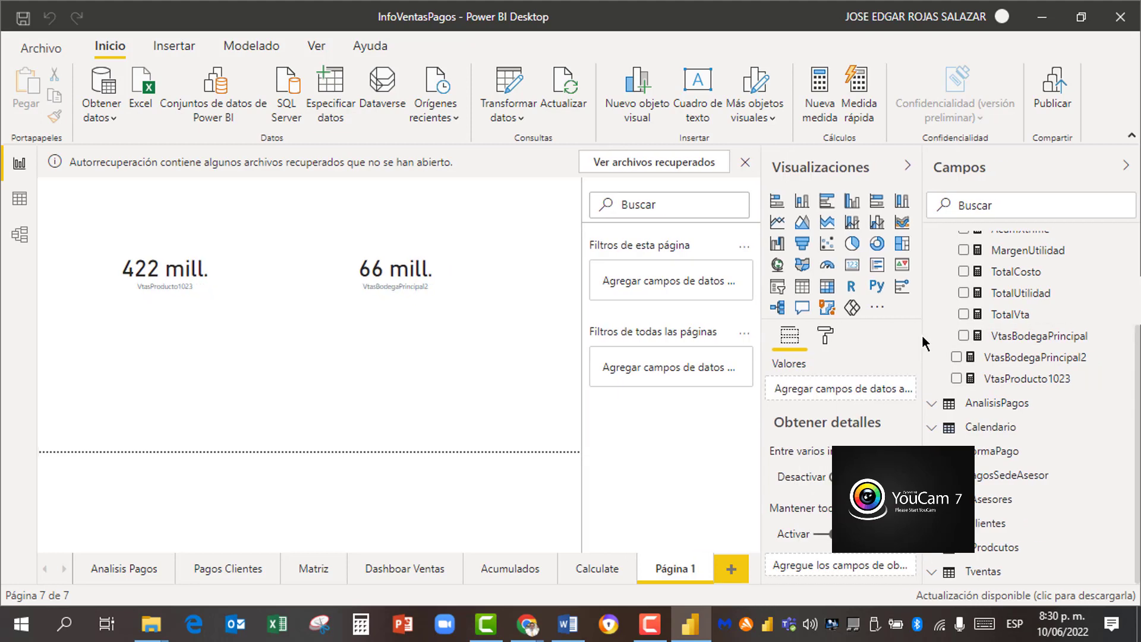
Step: Show the full VtasBodegaPrincipal2 formula in larger text with the side panes hidden, review its filters, and collapse it
left_click(1063, 359)
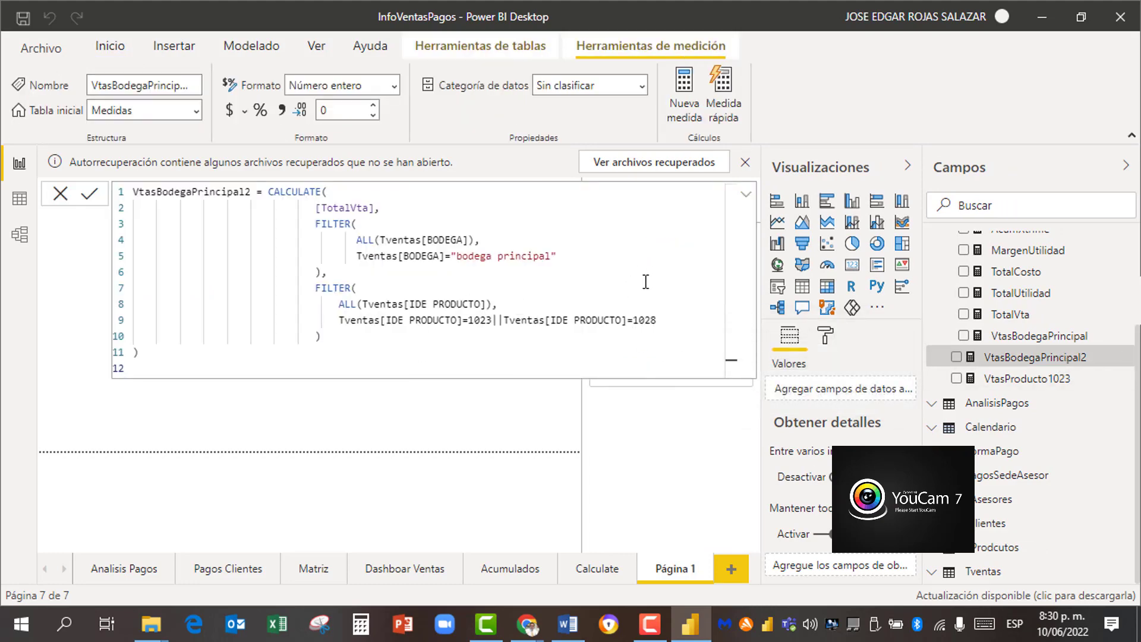
scroll(646, 281, "up", 2, "ctrl")
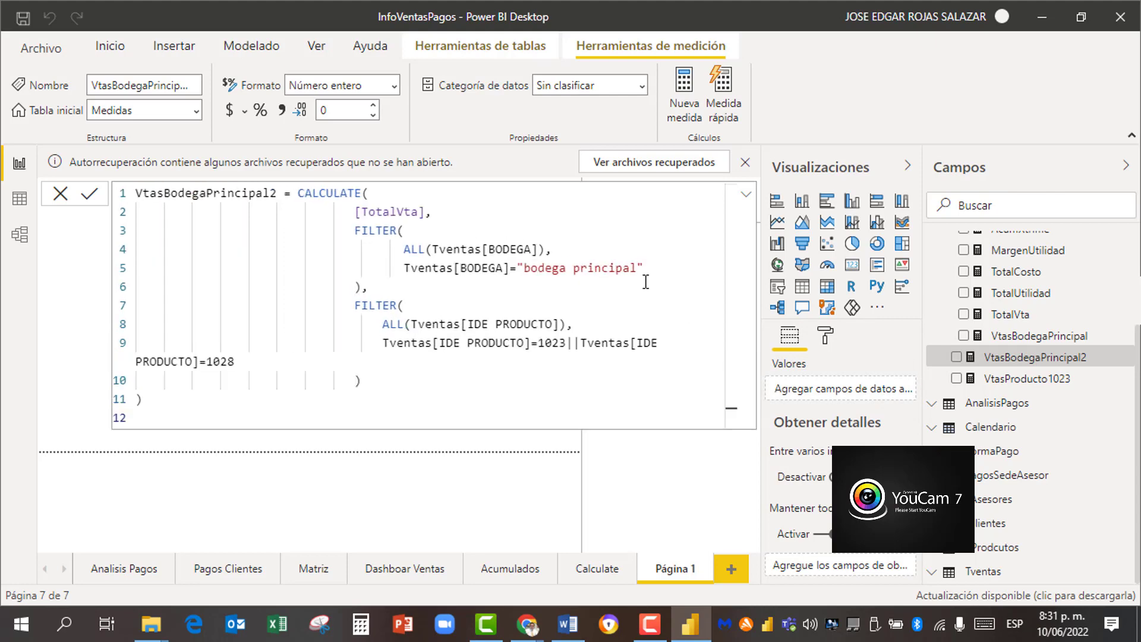
left_click(1128, 175)
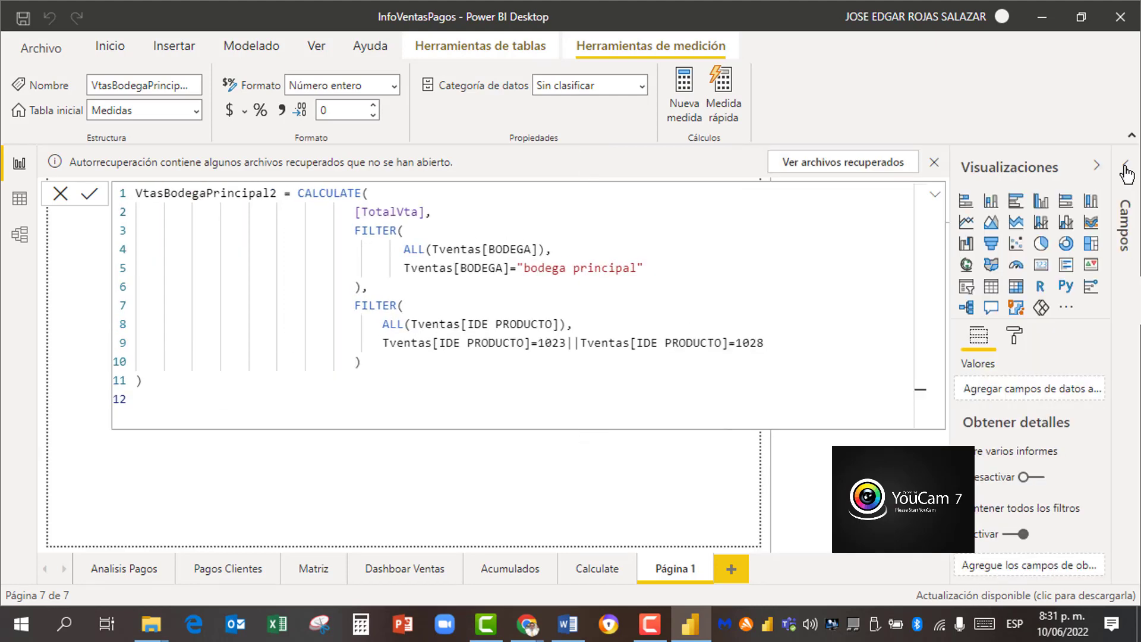
left_click(1096, 174)
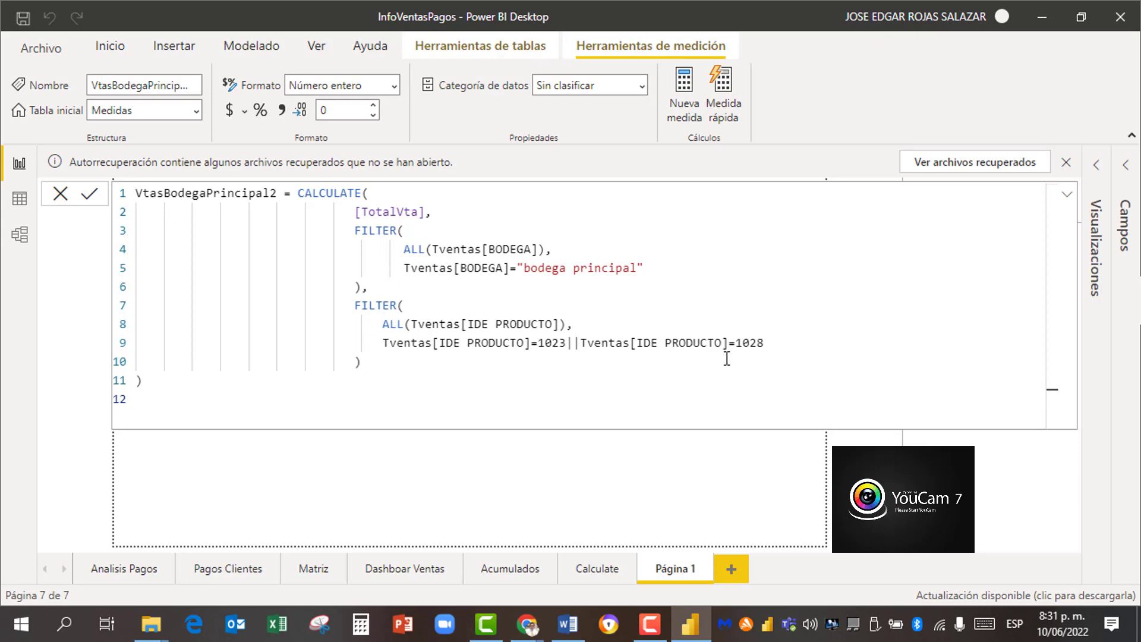
left_click(402, 305)
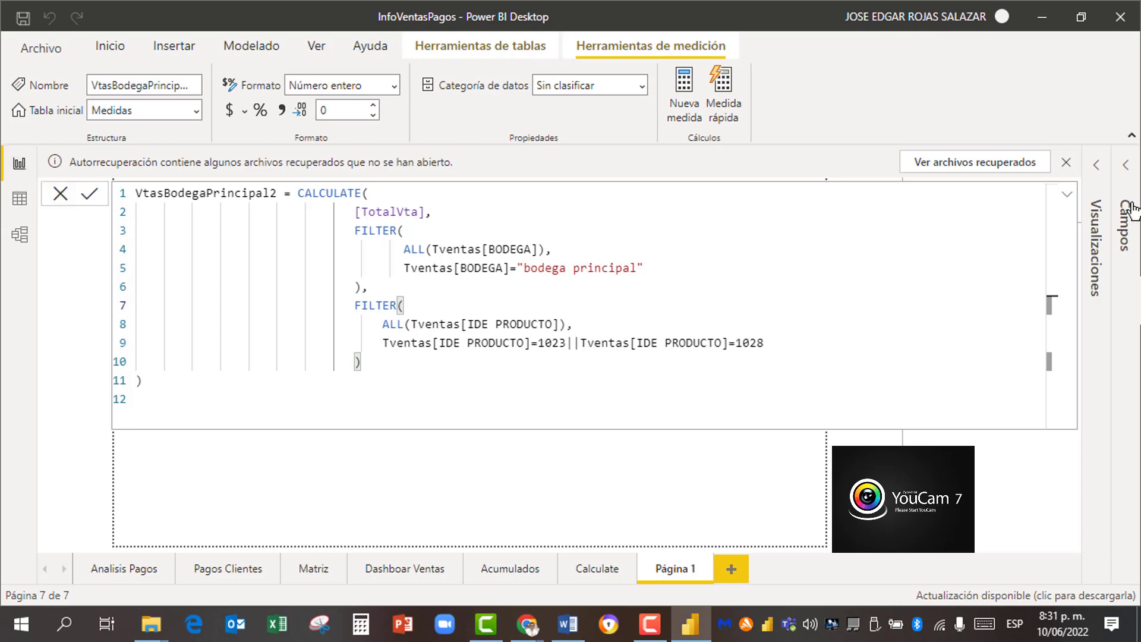
left_click(1067, 201)
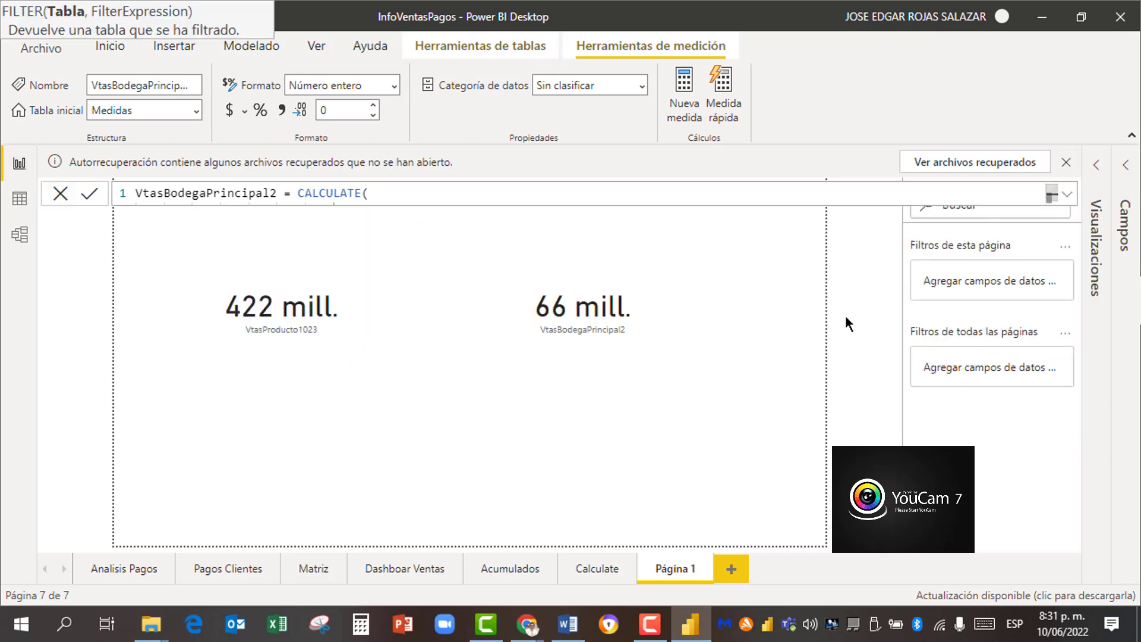
Step: Reduce the height of the VtasProducto1023 card so its frame fits closer around the value
left_click(331, 331)
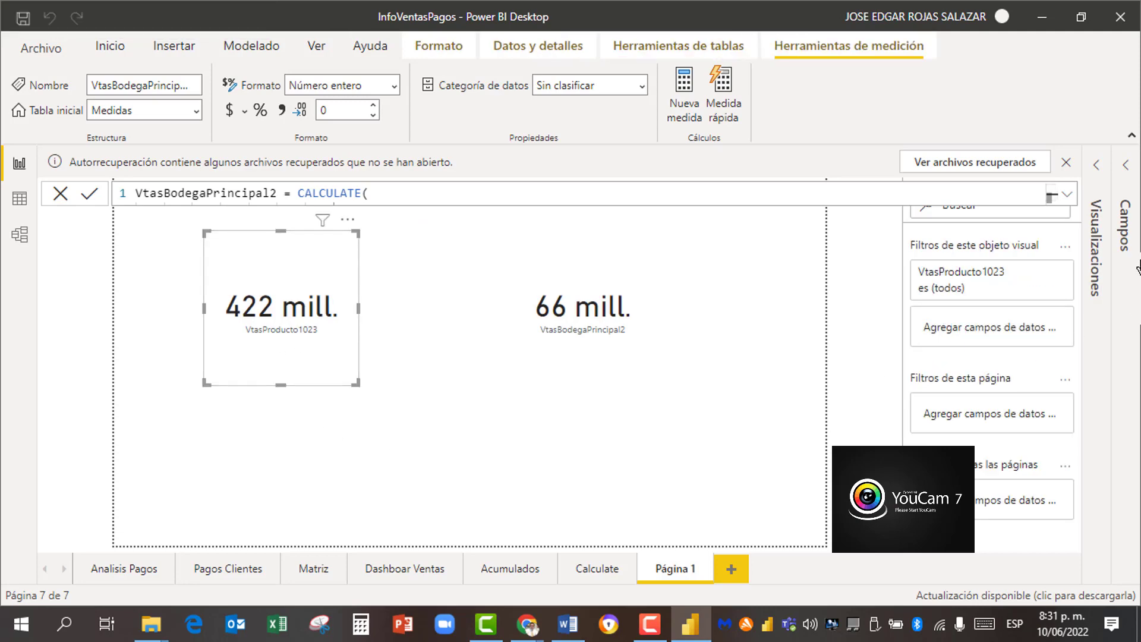
left_click_drag(280, 383, 311, 319)
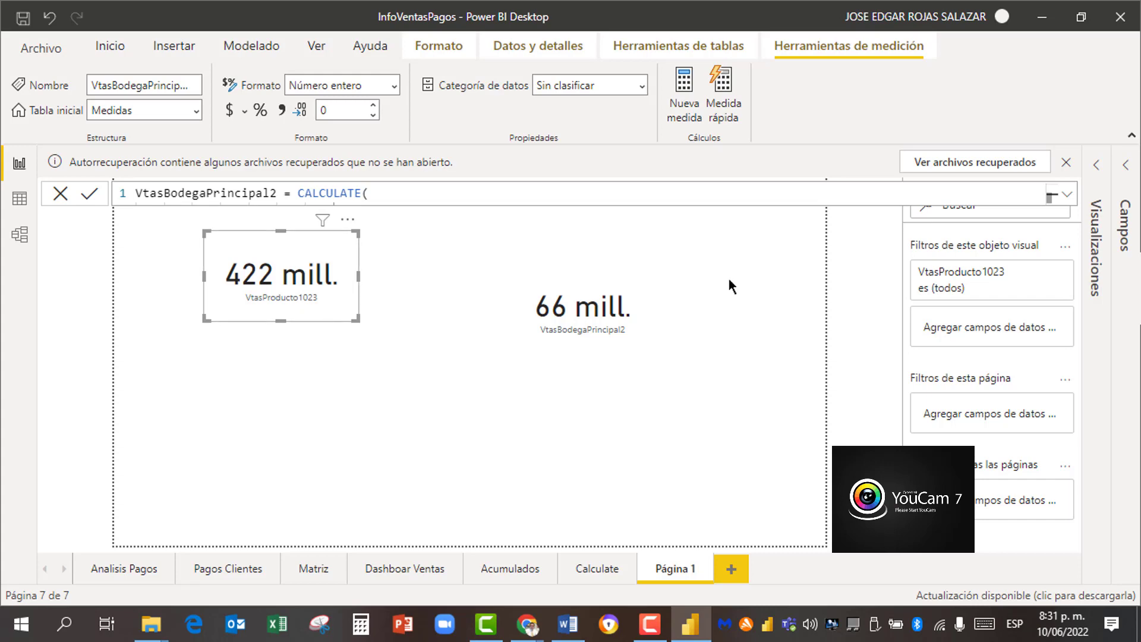
Step: Review the 1023 or 1028 product condition in the VtasBodegaPrincipal2 formula, collapse it, and restore the visualizations and fields panes
left_click(1068, 197)
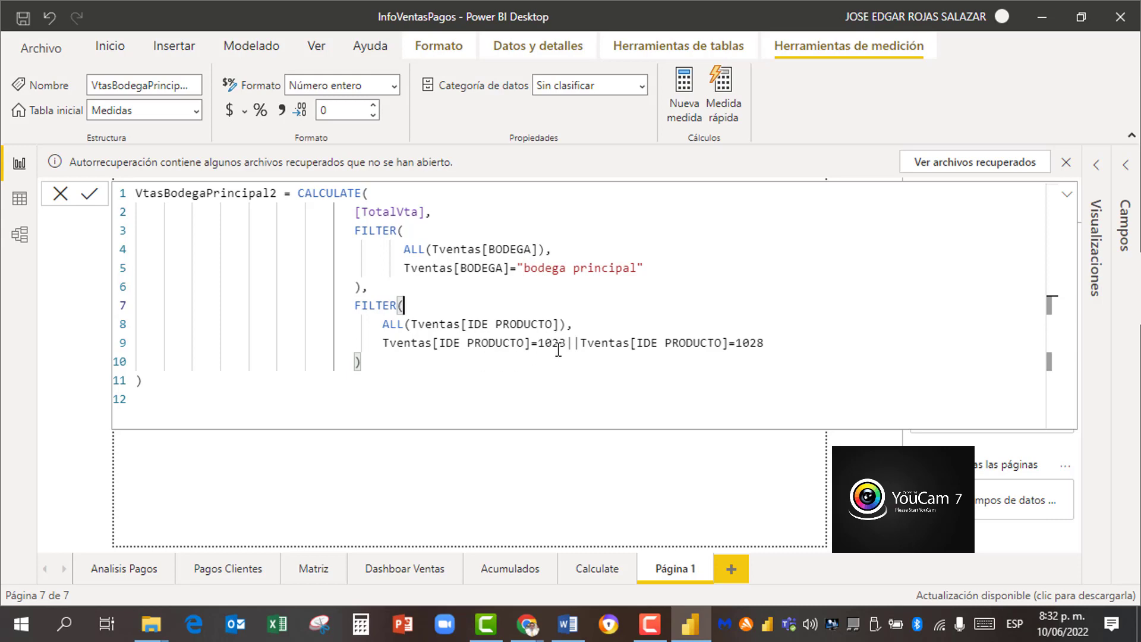
left_click(766, 343)
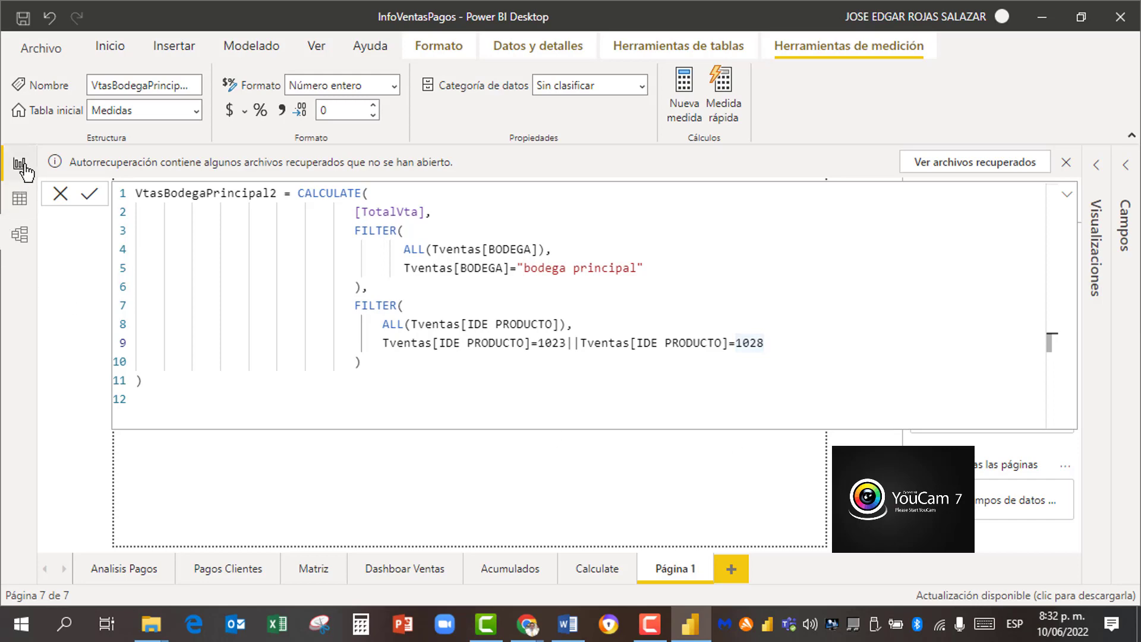
left_click(1068, 197)
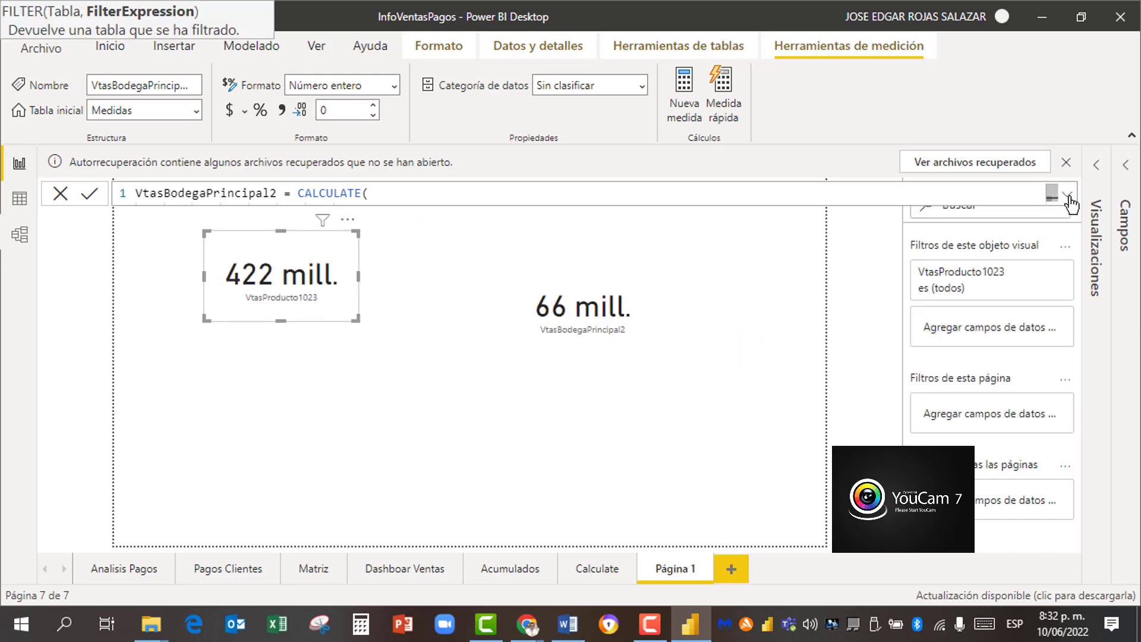
left_click(1096, 175)
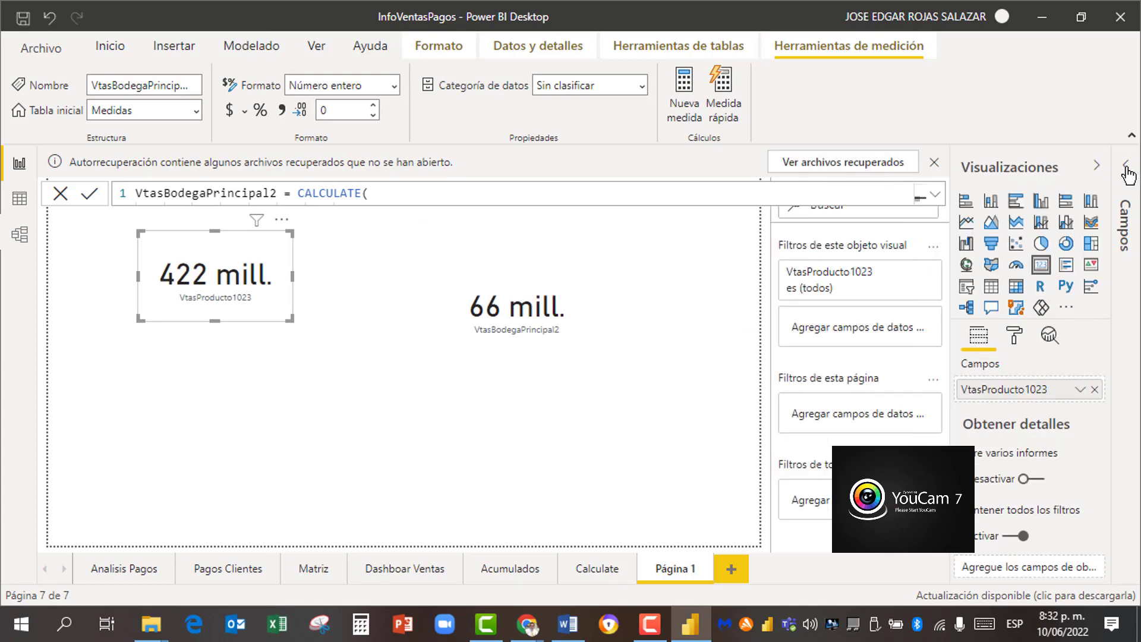
left_click(1127, 173)
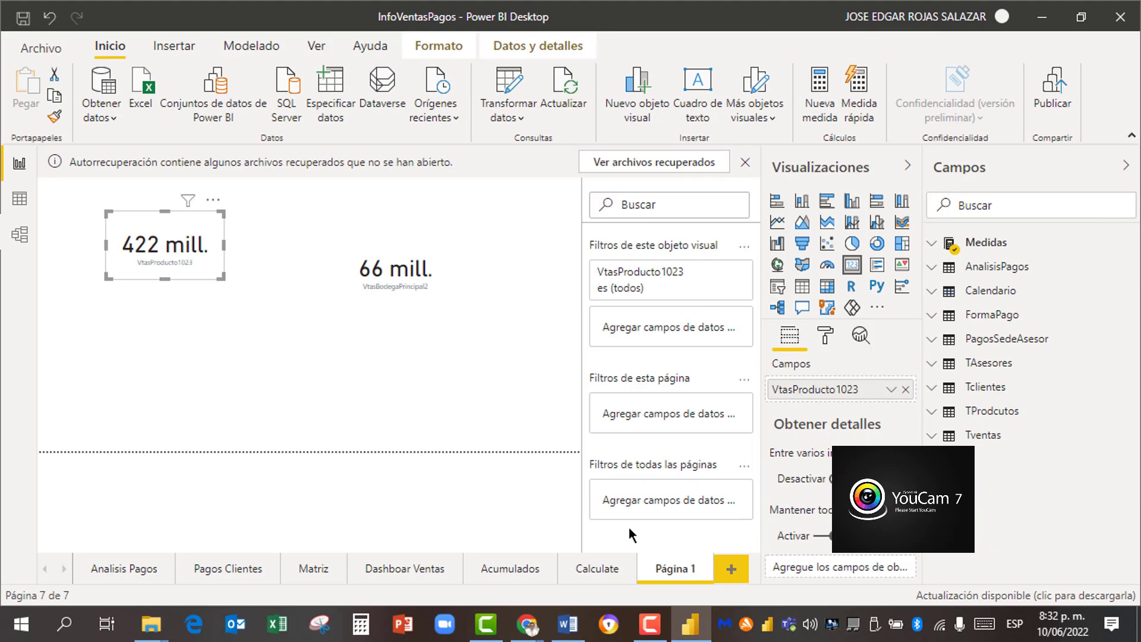
Step: Insert a table visual below the VtasProducto1023 card with the CLIENTE field from Tclientes, and enlarge it
left_click(302, 363)
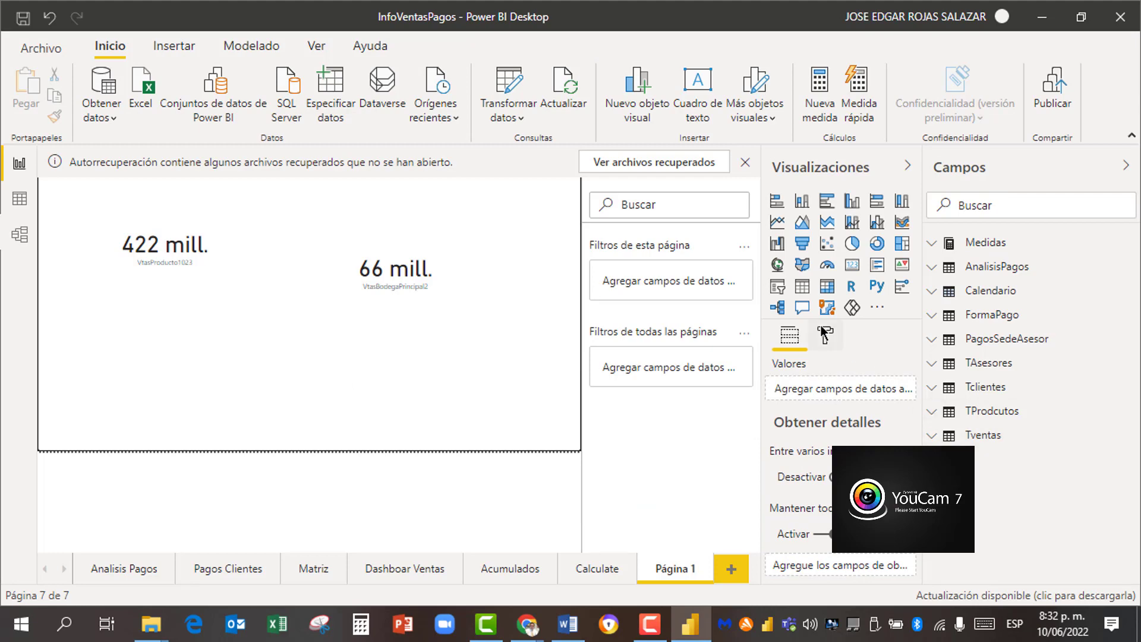
left_click(804, 290)
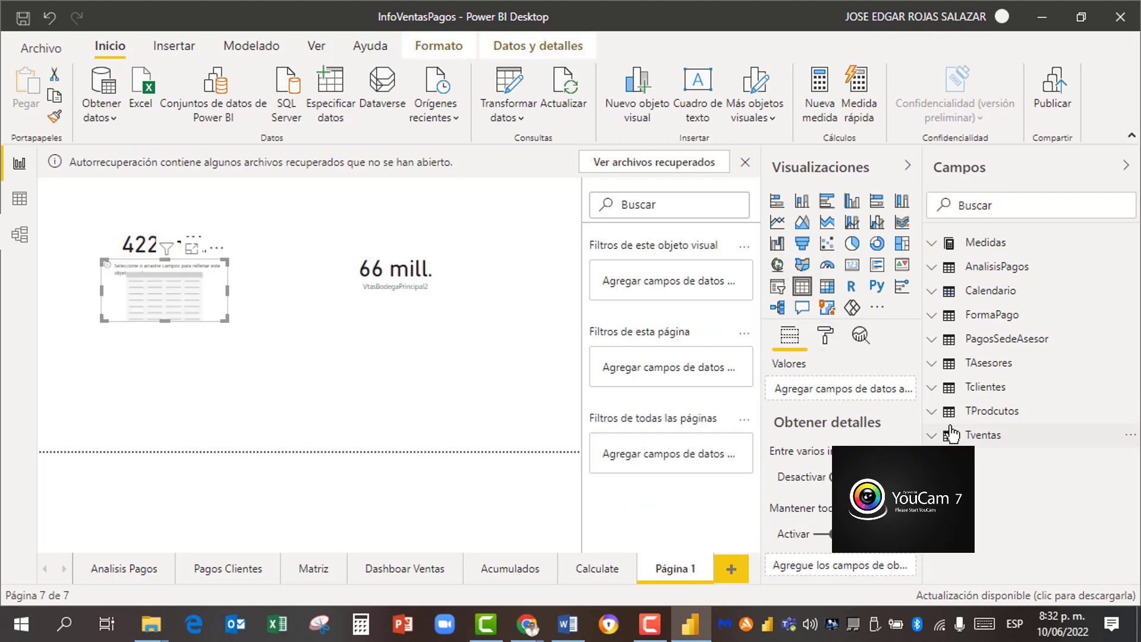
left_click(935, 391)
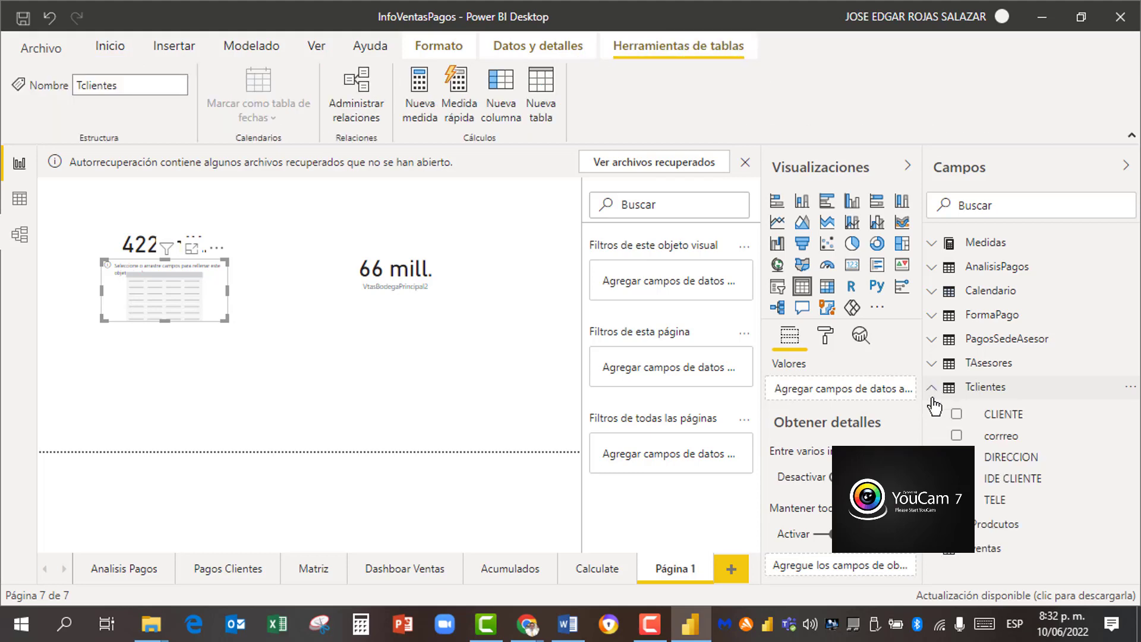
left_click(957, 414)
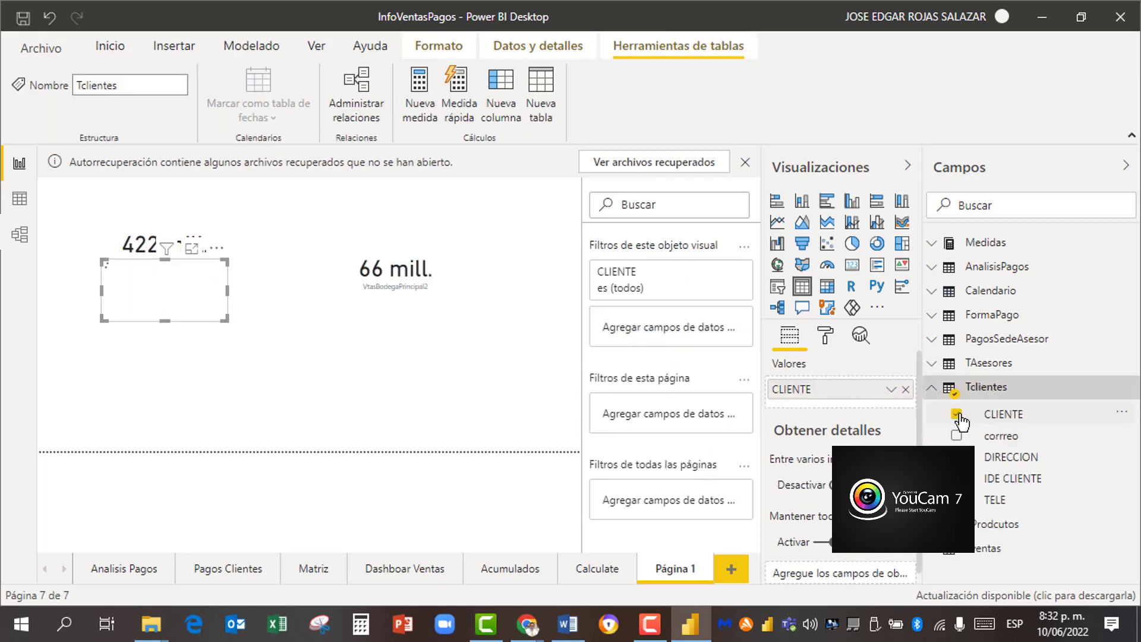
left_click_drag(181, 337, 276, 425)
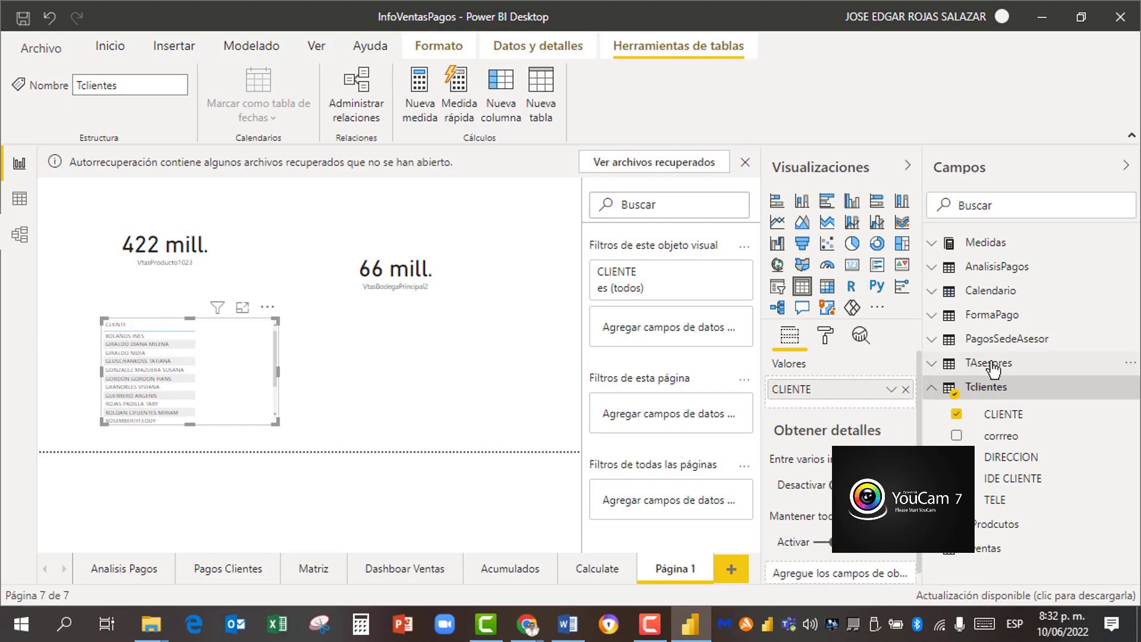
Step: Add the VtasBodegaPrincipal2 measure to the client table and widen the table
left_click(939, 246)
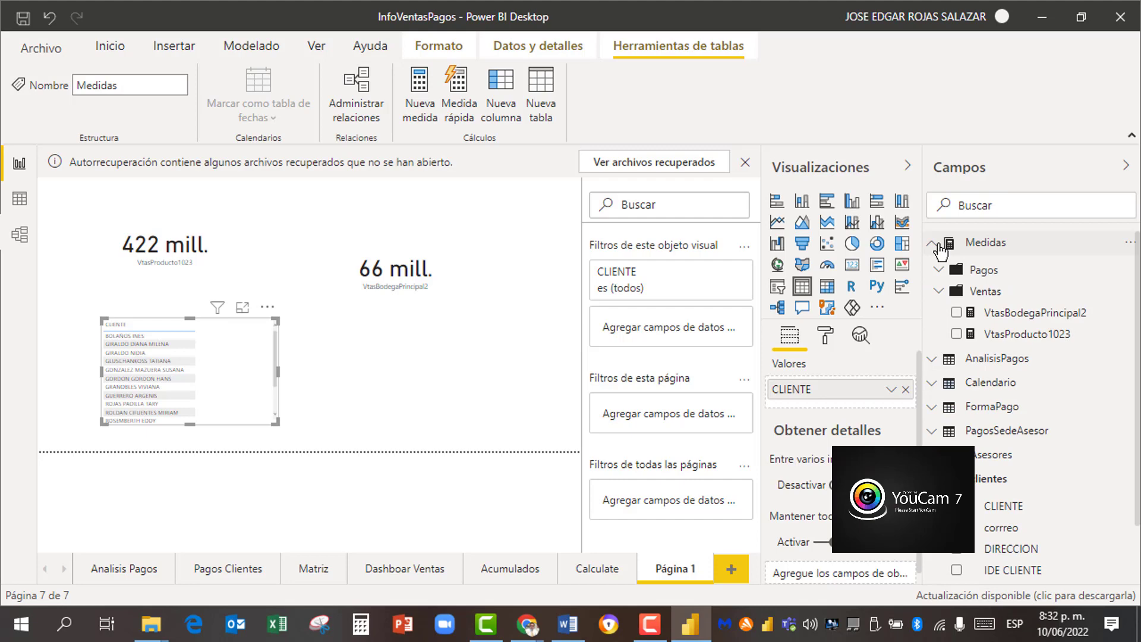
left_click(957, 314)
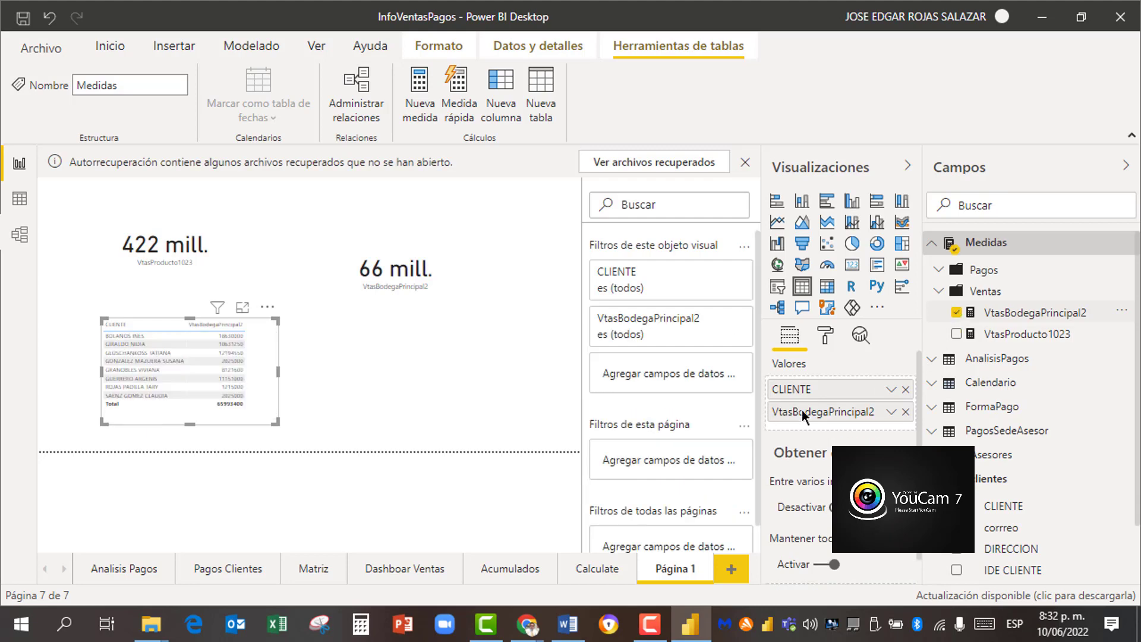
left_click_drag(278, 372, 306, 379)
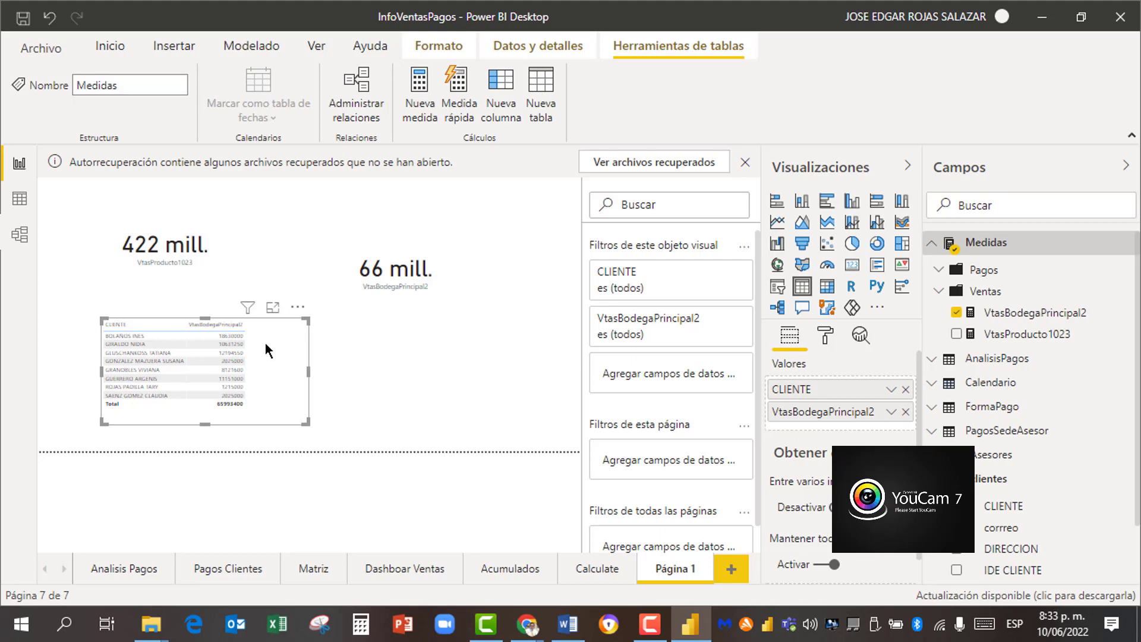
Step: Expand the VtasBodegaPrincipal2 formula to compare its filters with the client table, then collapse it
left_click(1028, 318)
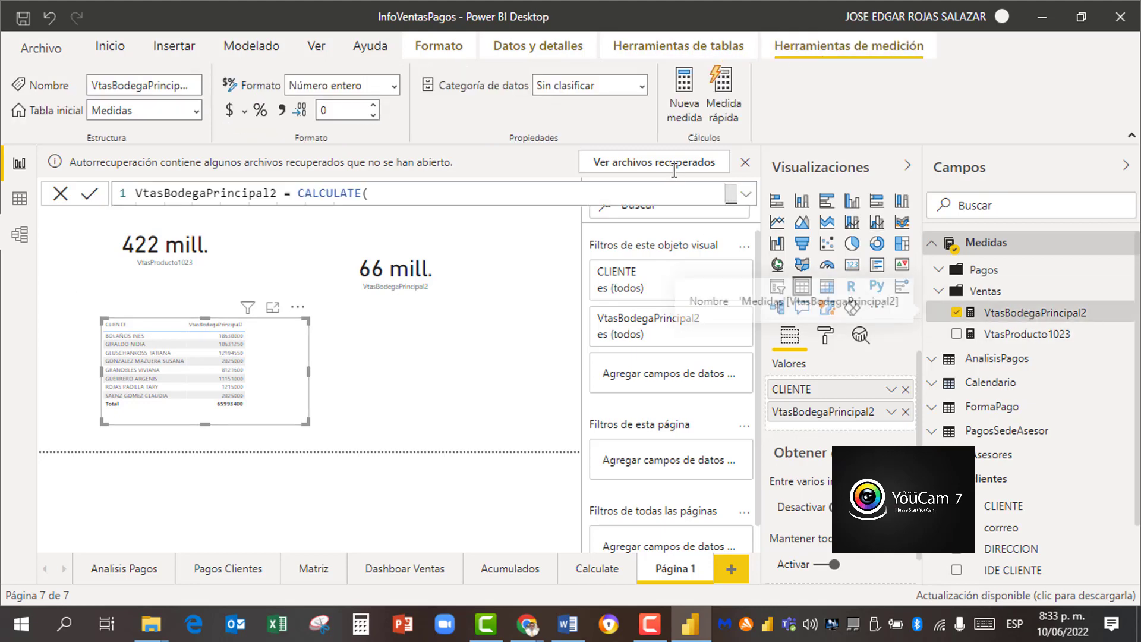
left_click(748, 198)
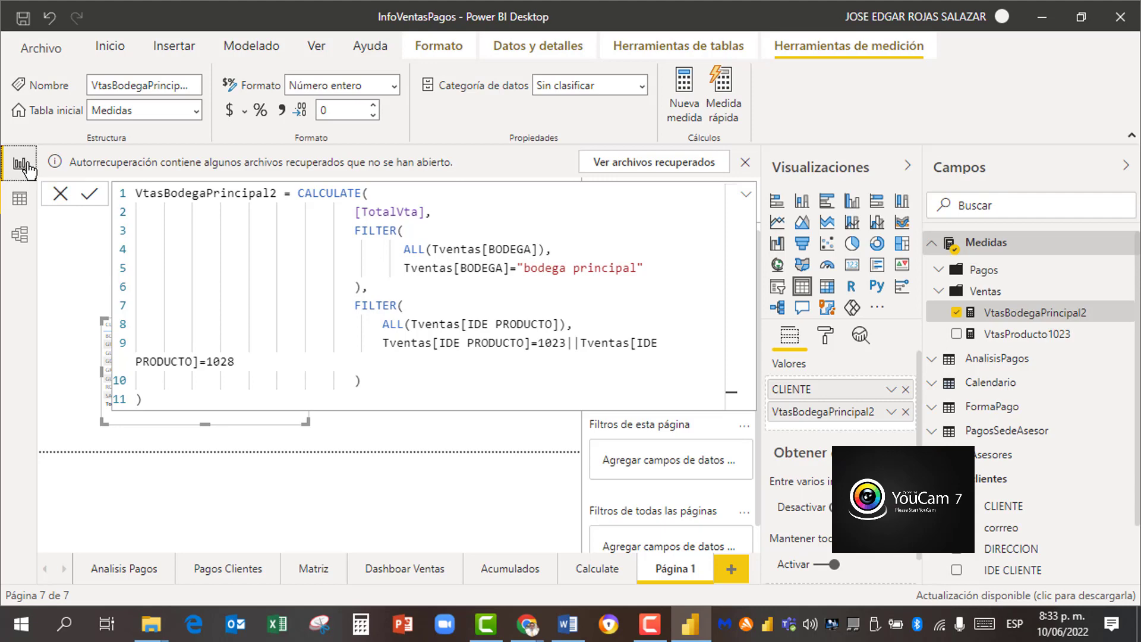
left_click(747, 195)
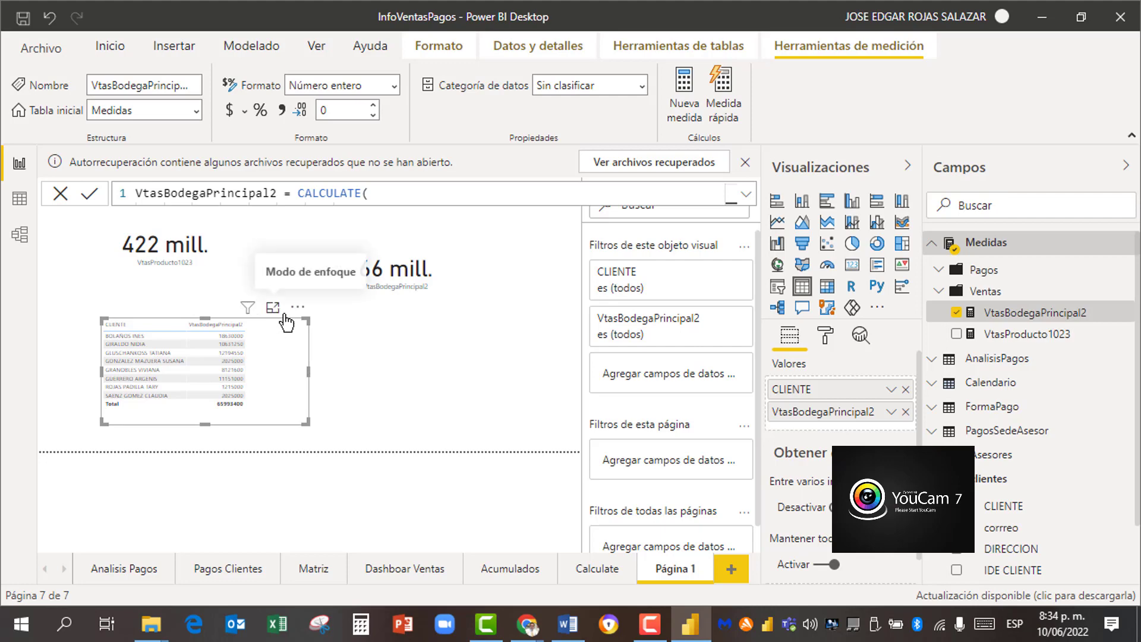
Step: Move the VtasBodegaPrincipal2 card up roughly level with the VtasProducto1023 card and clear the selection
left_click(281, 364)
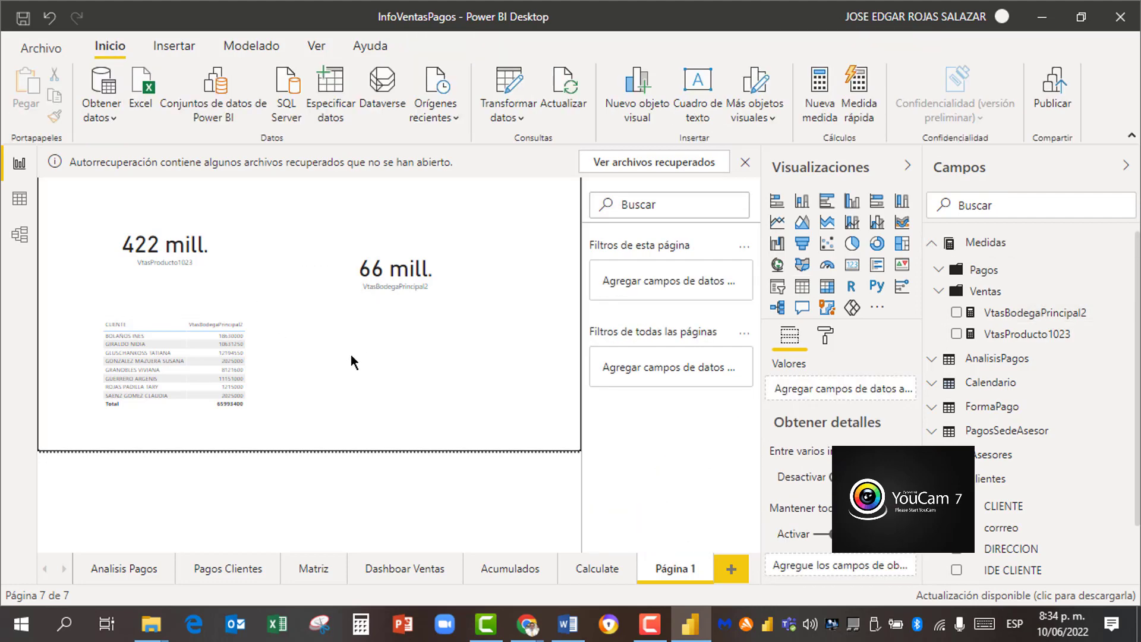
left_click(289, 361)
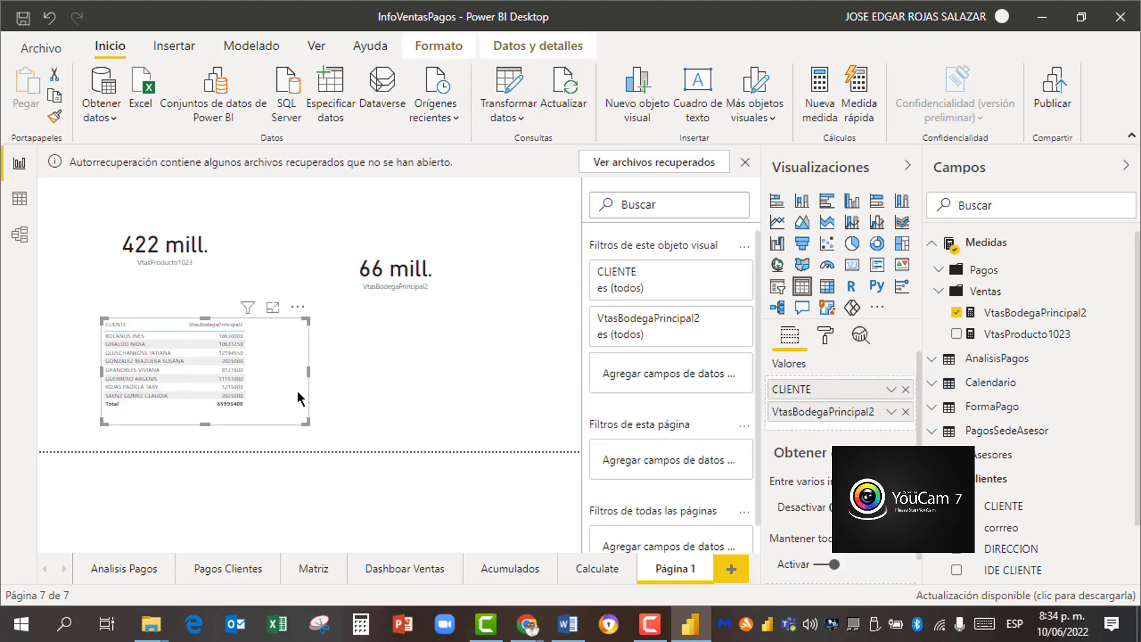
left_click(398, 361)
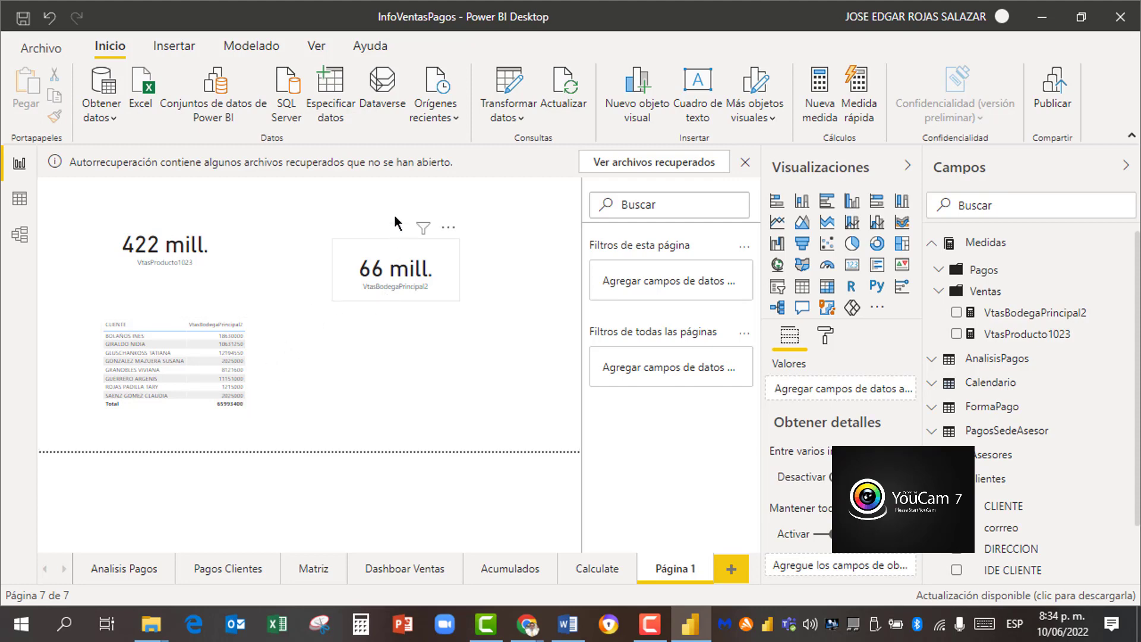
left_click_drag(390, 247, 394, 215)
left_click(436, 323)
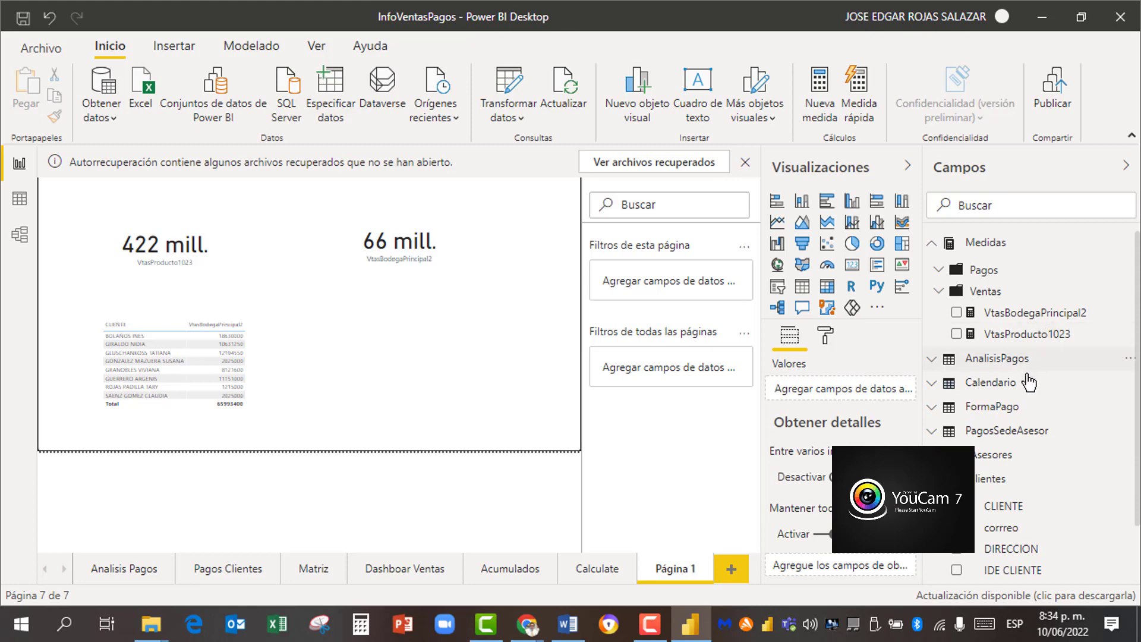
Step: Display the whole VtasBodegaPrincipal2 formula again and hide the field list so the product condition fits on one line
left_click(1058, 316)
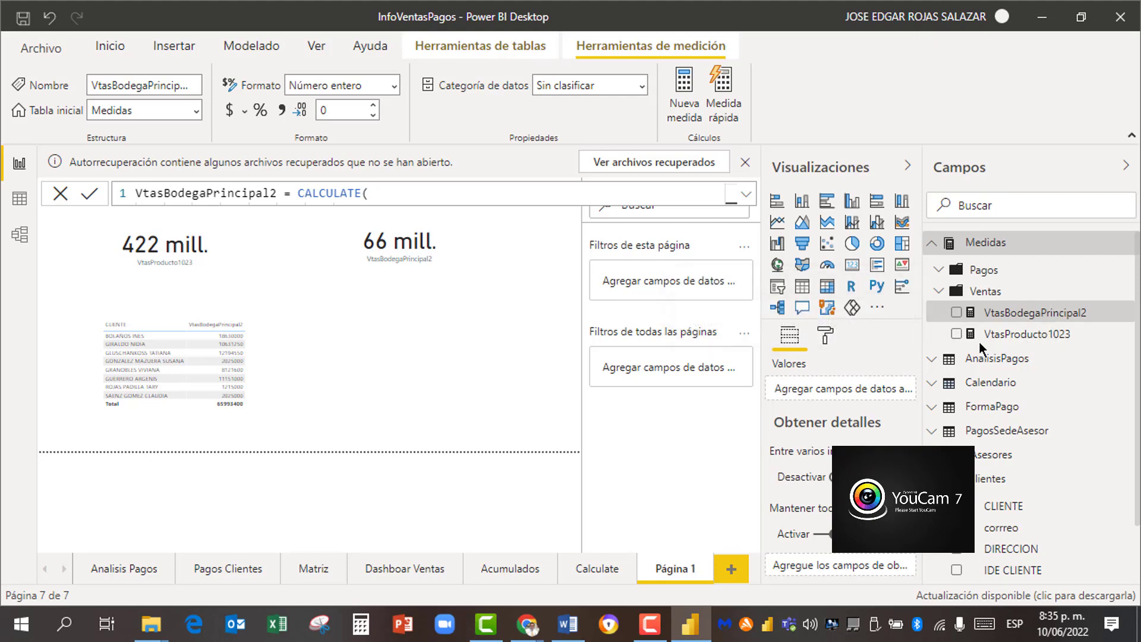
left_click(747, 194)
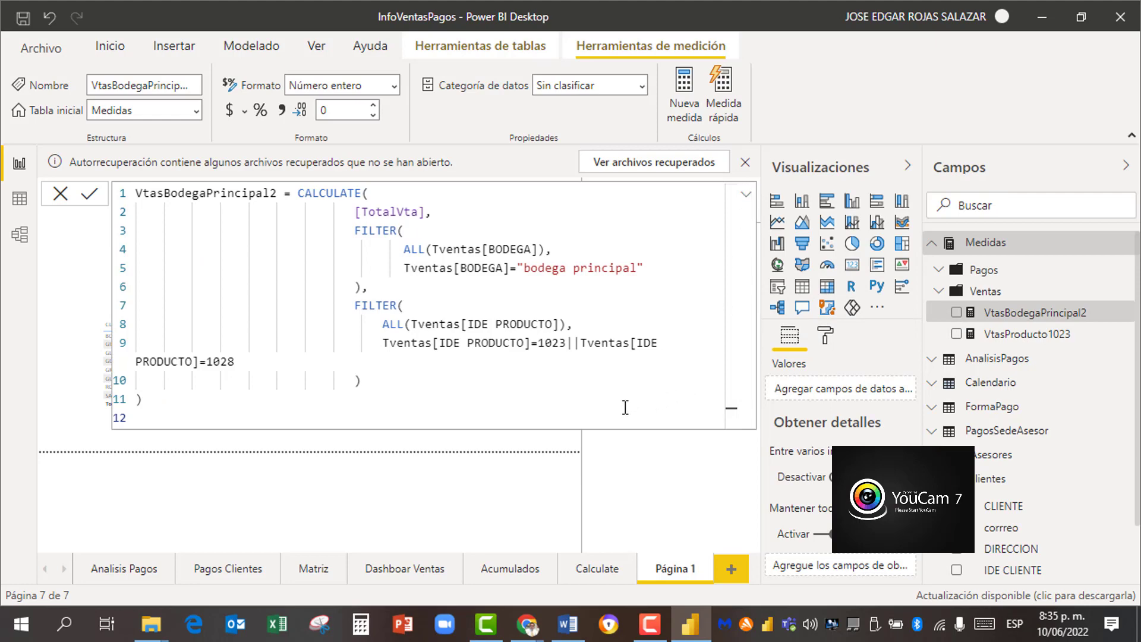
left_click(1124, 168)
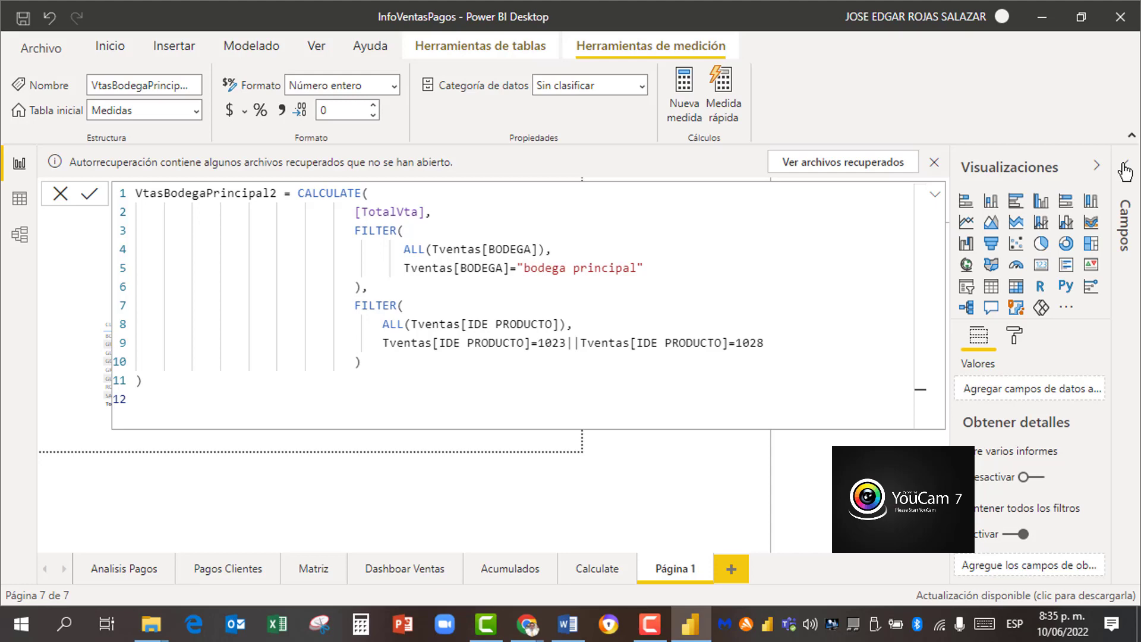
Step: Hide the visualization options, then open VtasBodegaPrincipal2 for another argument: remove CALCULATE's closing parenthesis and add a comma and new line after the product FILTER
left_click(1096, 167)
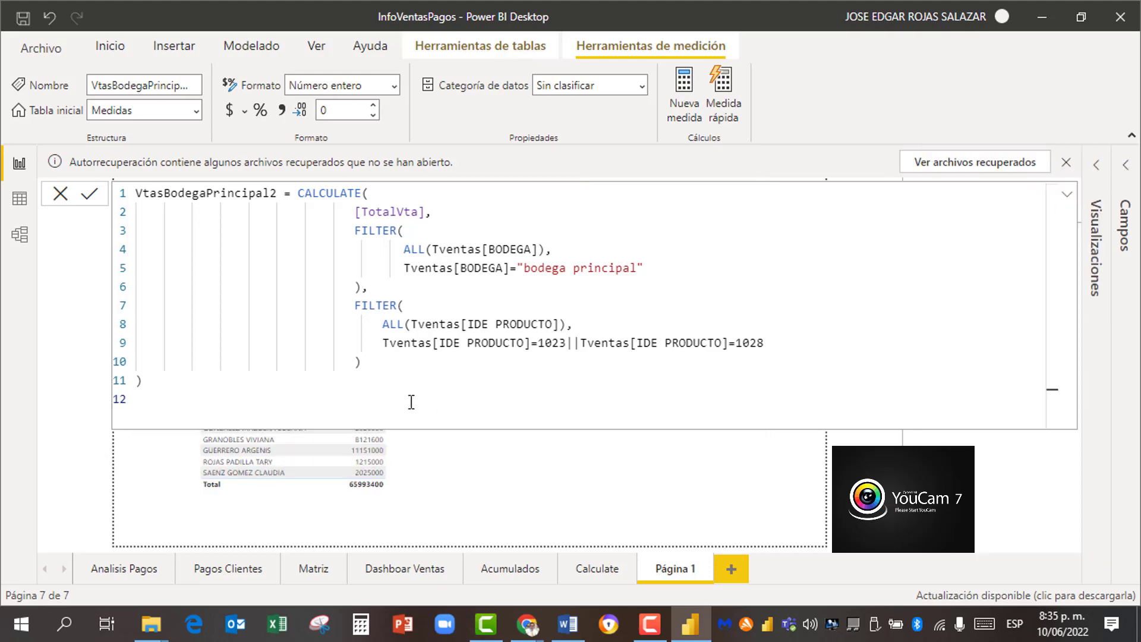
left_click(374, 376)
key("BackSpace")
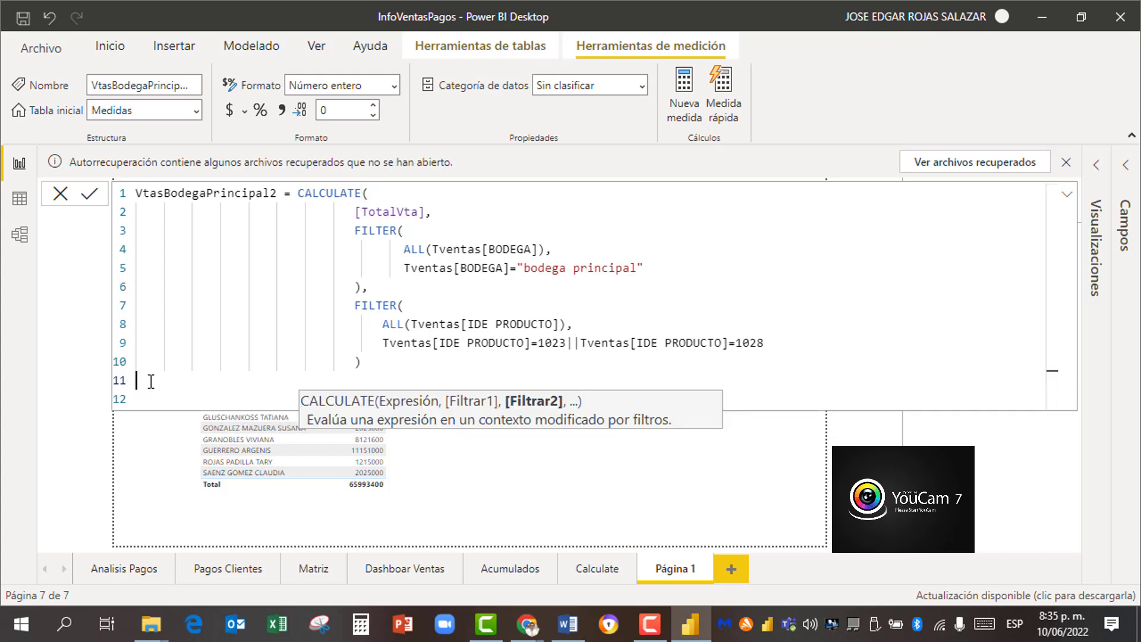
left_click(374, 365)
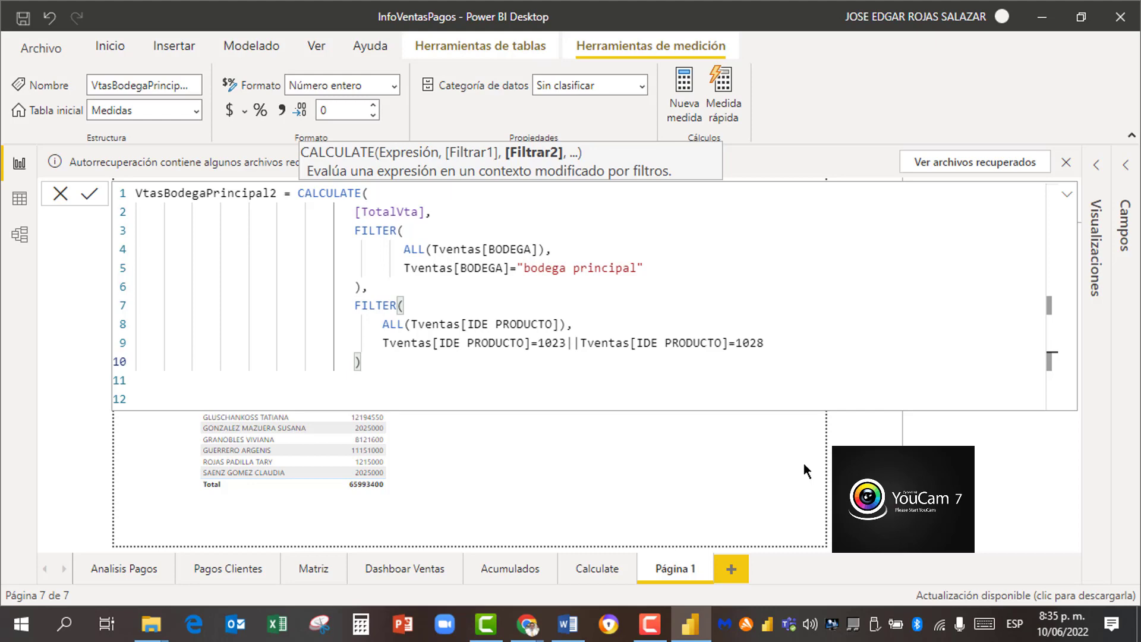
type(",")
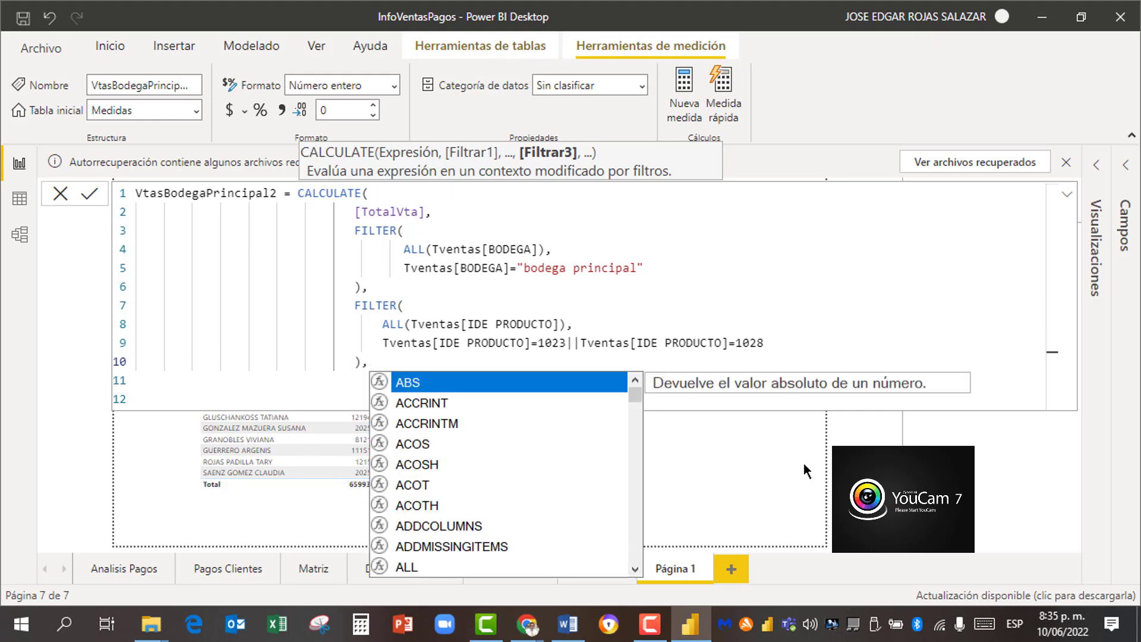
key("shift+Return")
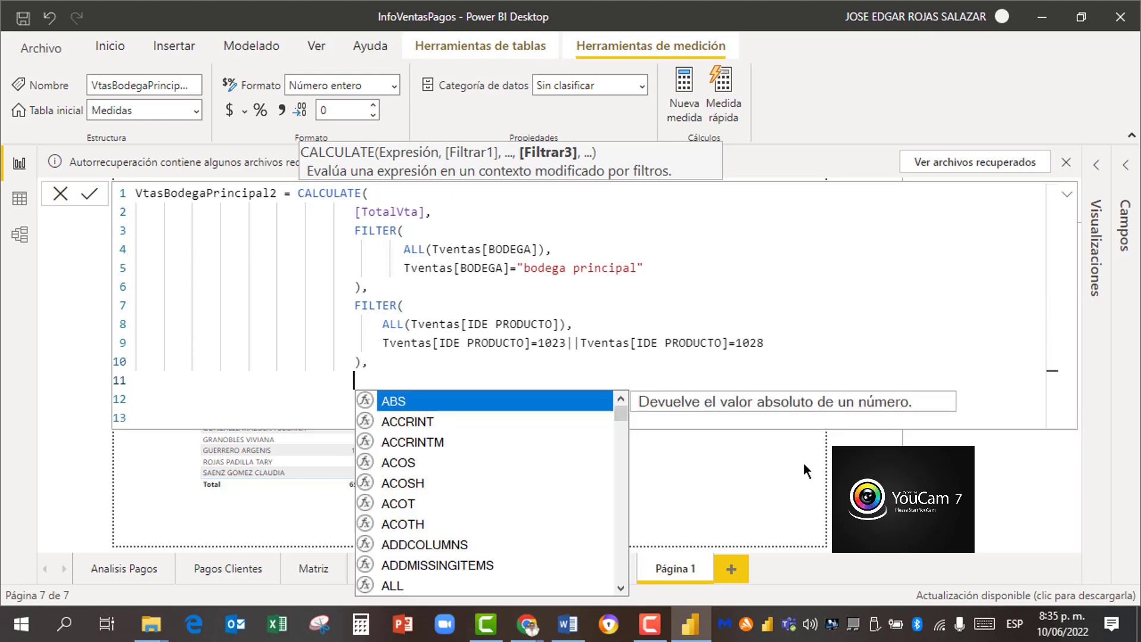
Step: Copy the product FILTER block without its closing parenthesis and paste it on line 11 as a third filter
left_click(356, 308)
mouse_move(363, 310)
left_mouse_down()
mouse_move(502, 344)
mouse_move(830, 326)
mouse_move(795, 358)
mouse_move(796, 344)
left_mouse_up()
key("ctrl+c")
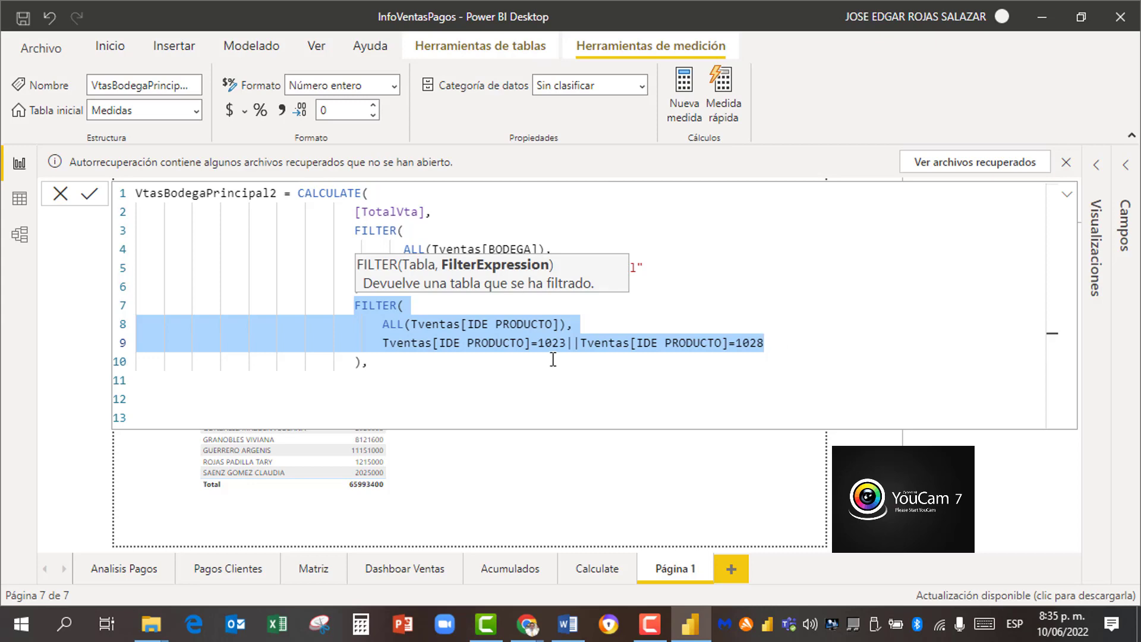
left_click(367, 381)
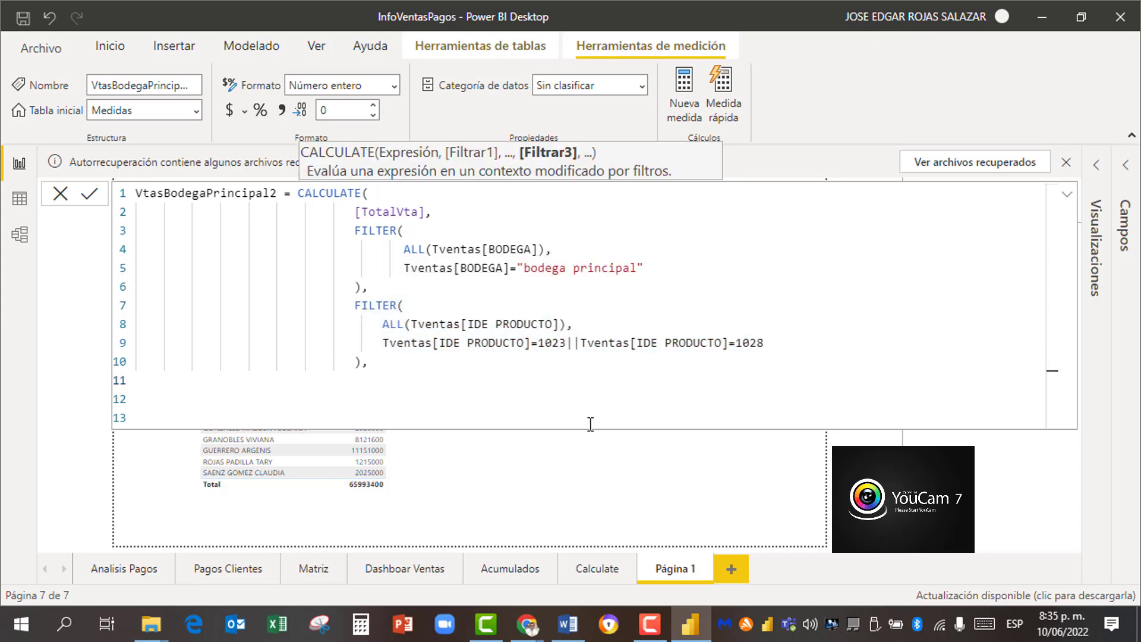
key("ctrl+v")
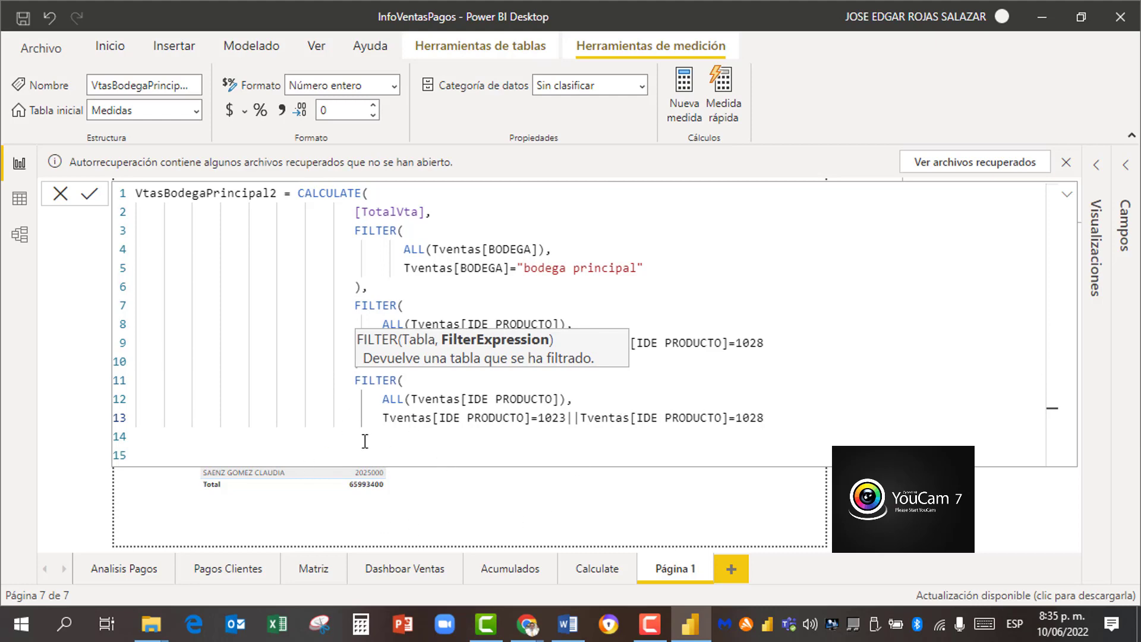
Step: Replace the column inside ALL in the third FILTER with Calendario[Date], keeping the closing parenthesis and comma
left_click(583, 398)
key("BackSpace")
key("BackSpace")
key("BackSpace")
key("BackSpace")
key("BackSpace")
key("BackSpace")
key("BackSpace")
key("BackSpace")
key("BackSpace")
key("BackSpace")
key("BackSpace")
key("BackSpace")
key("BackSpace")
key("BackSpace")
key("BackSpace")
key("BackSpace")
key("BackSpace")
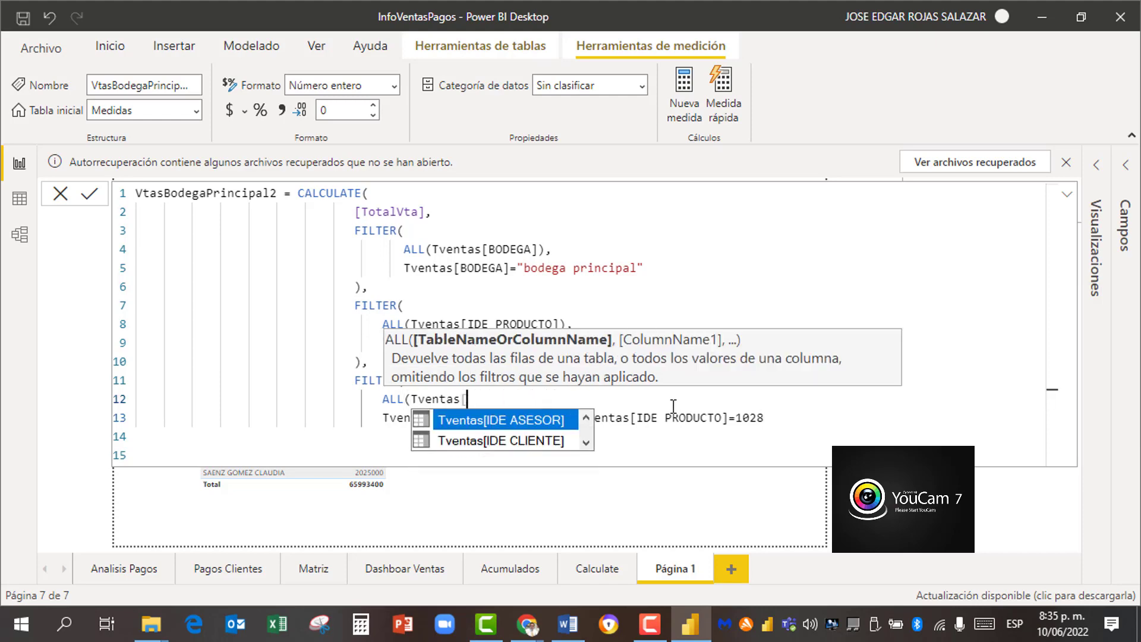
key("BackSpace")
key("BackSpace")
key("BackSpace")
key("BackSpace")
key("BackSpace")
key("BackSpace")
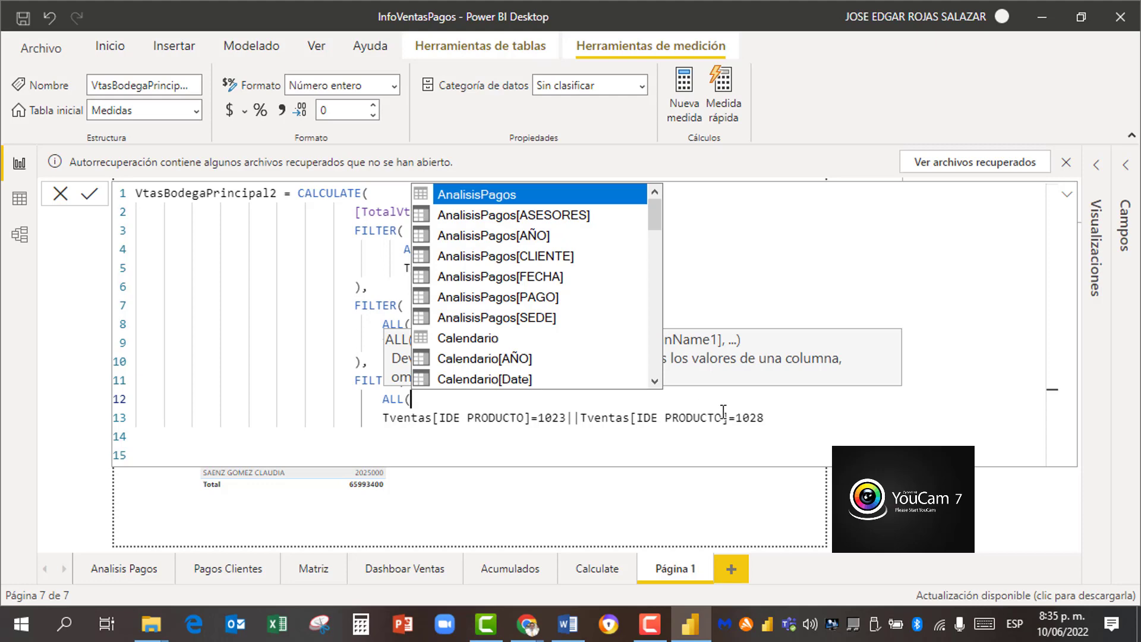
left_click(510, 381)
double_click(509, 379)
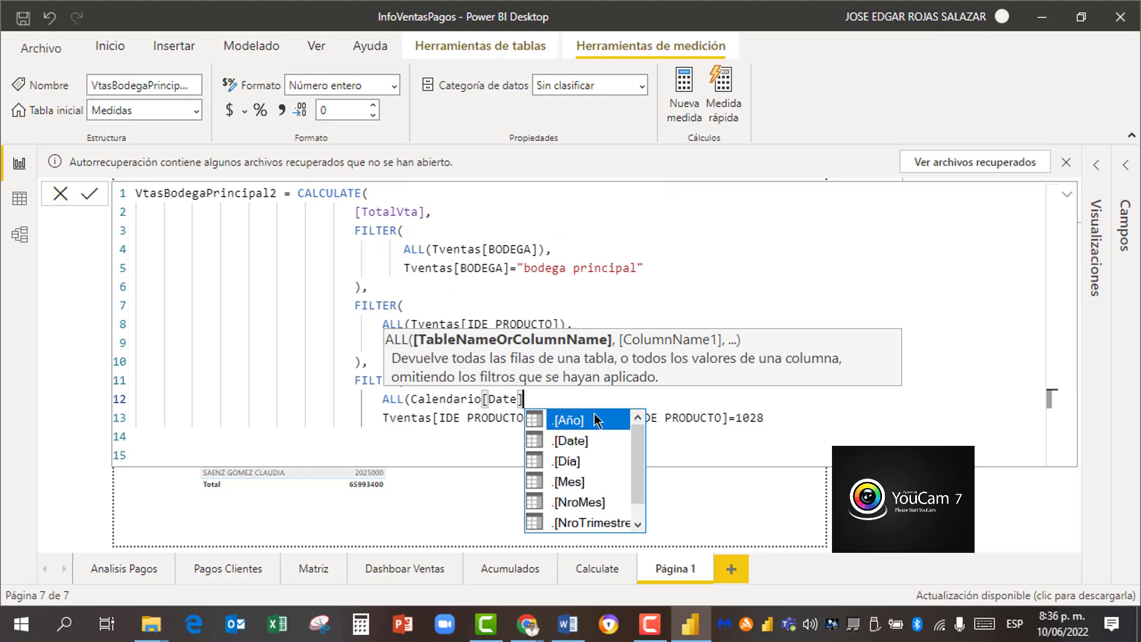
type(")")
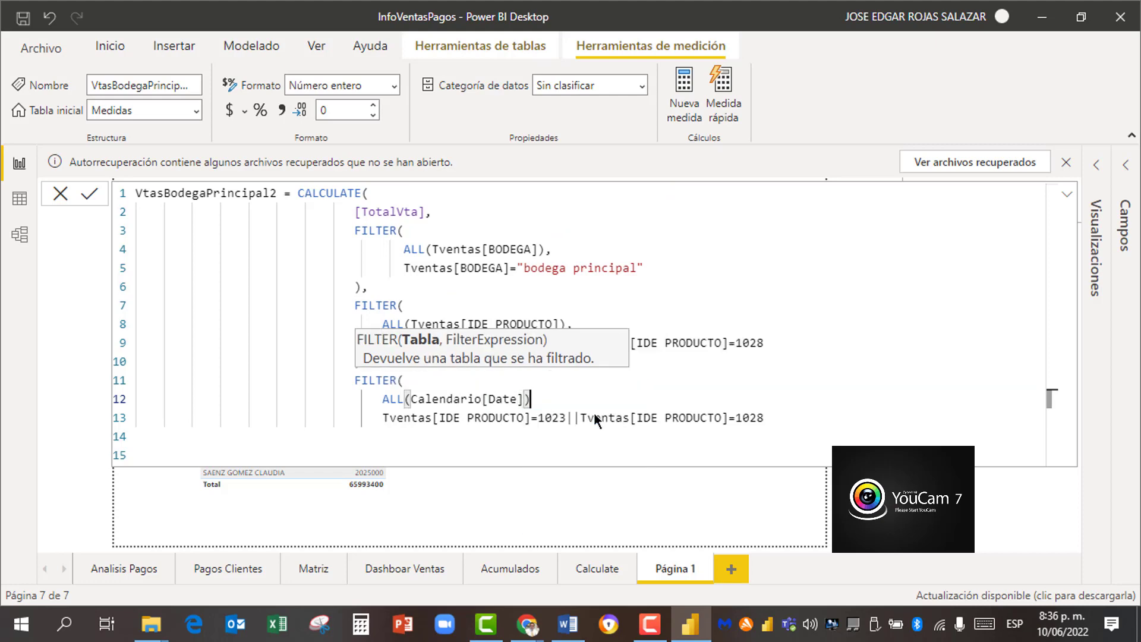
type(",")
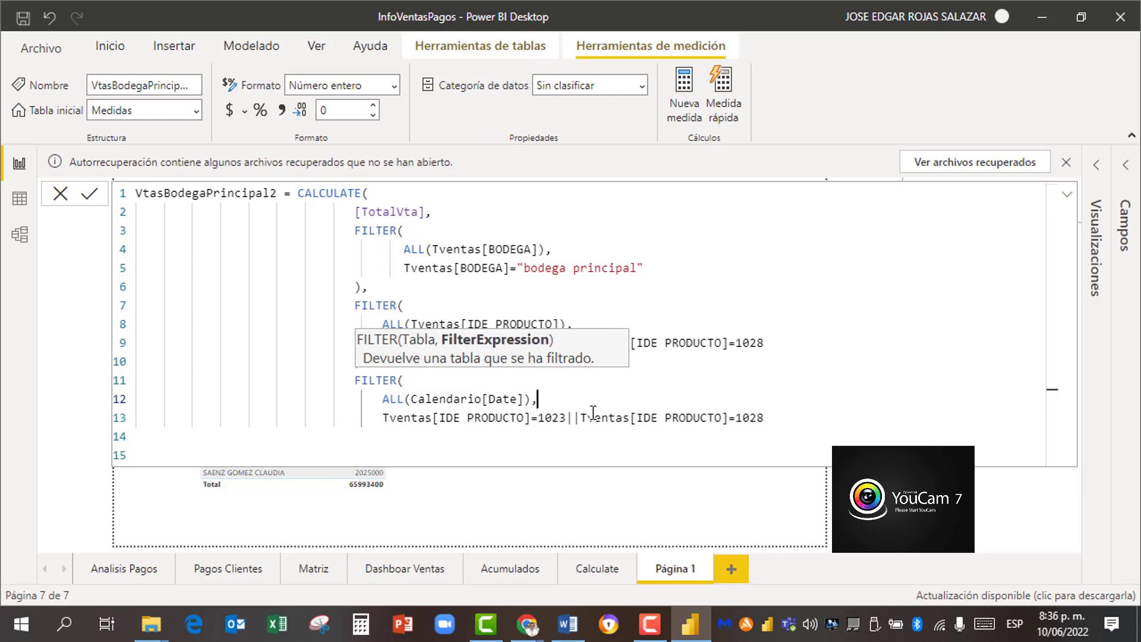
Step: Delete the copied IDE PRODUCTO condition on line 13 of the third FILTER
left_click(812, 426)
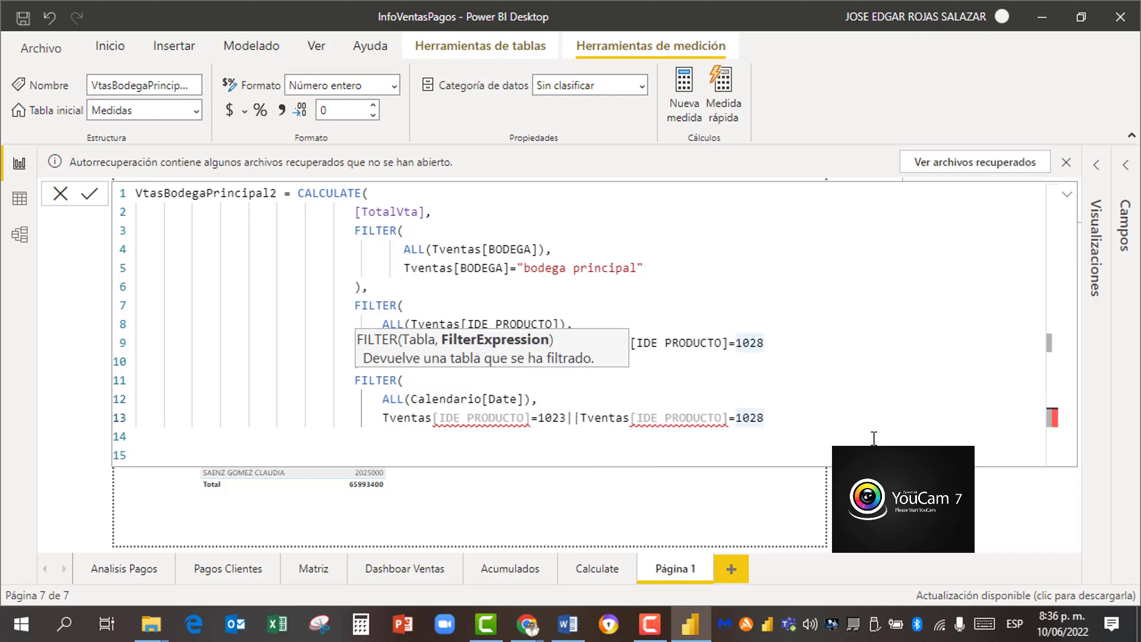
key("BackSpace")
key("BackSpace")
key("BackSpace")
key("BackSpace")
key("BackSpace")
key("BackSpace")
key("BackSpace")
key("BackSpace")
key("BackSpace")
key("BackSpace")
key("BackSpace")
key("BackSpace")
key("BackSpace")
key("BackSpace")
key("BackSpace")
key("BackSpace")
key("BackSpace")
key("BackSpace")
key("BackSpace")
key("BackSpace")
key("BackSpace")
key("BackSpace")
key("BackSpace")
key("BackSpace")
key("BackSpace")
key("BackSpace")
key("BackSpace")
key("BackSpace")
key("BackSpace")
key("BackSpace")
key("BackSpace")
key("BackSpace")
key("BackSpace")
key("BackSpace")
key("BackSpace")
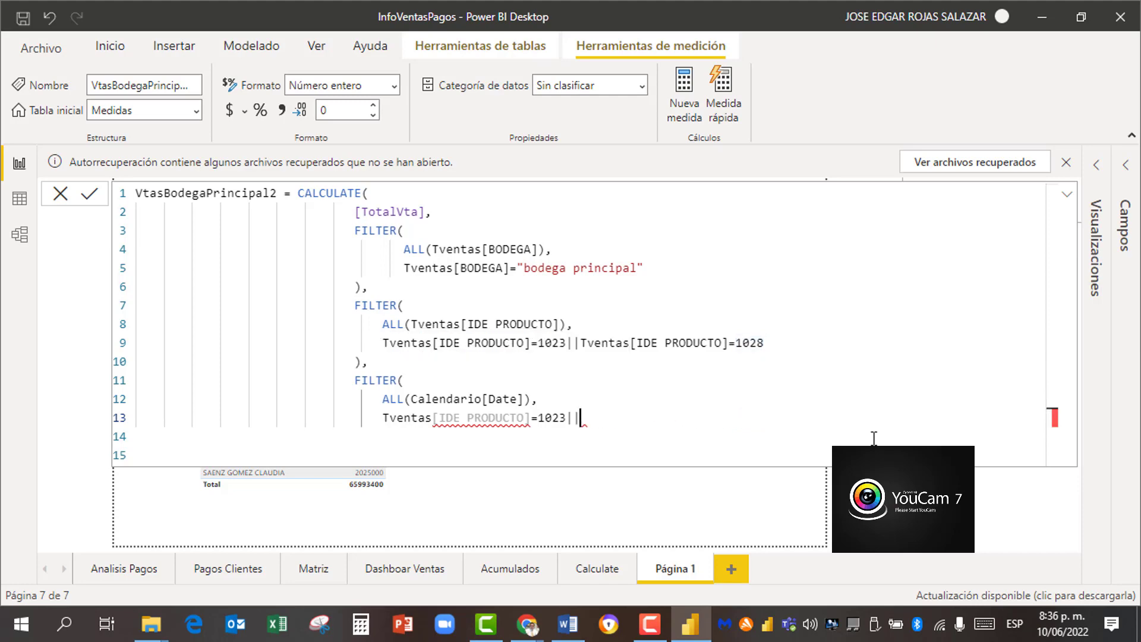
key("BackSpace")
key("BackSpace")
key("BackSpace")
key("BackSpace")
key("BackSpace")
key("BackSpace")
key("BackSpace")
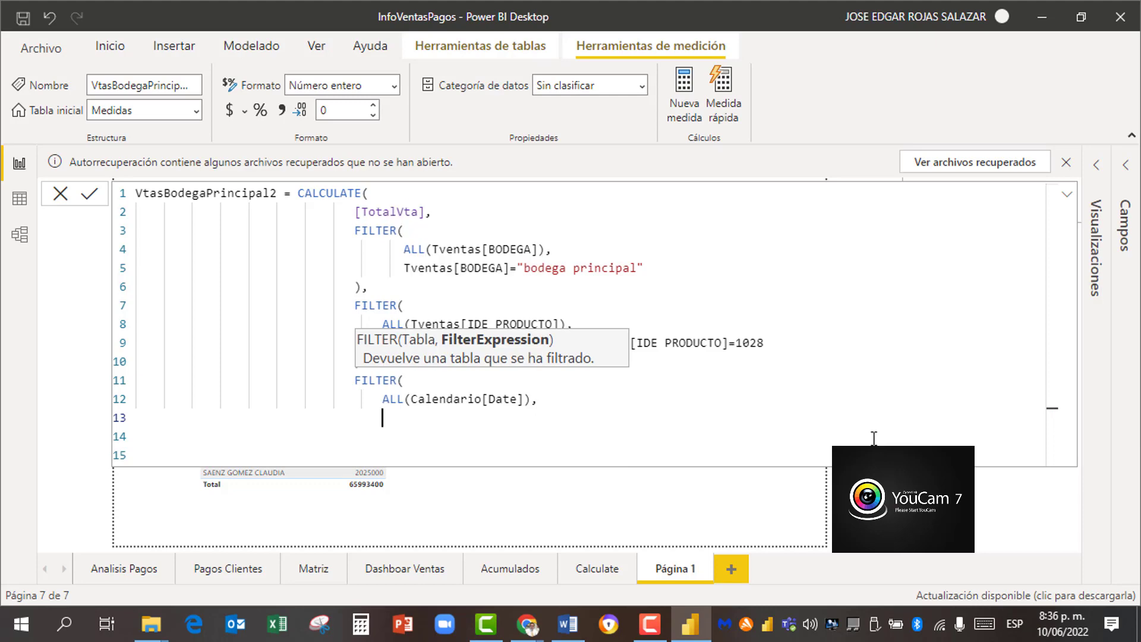
Step: Write the start-date condition Calendario[Date]>date(2019,06,01) on line 13 of the third FILTER
type("cal")
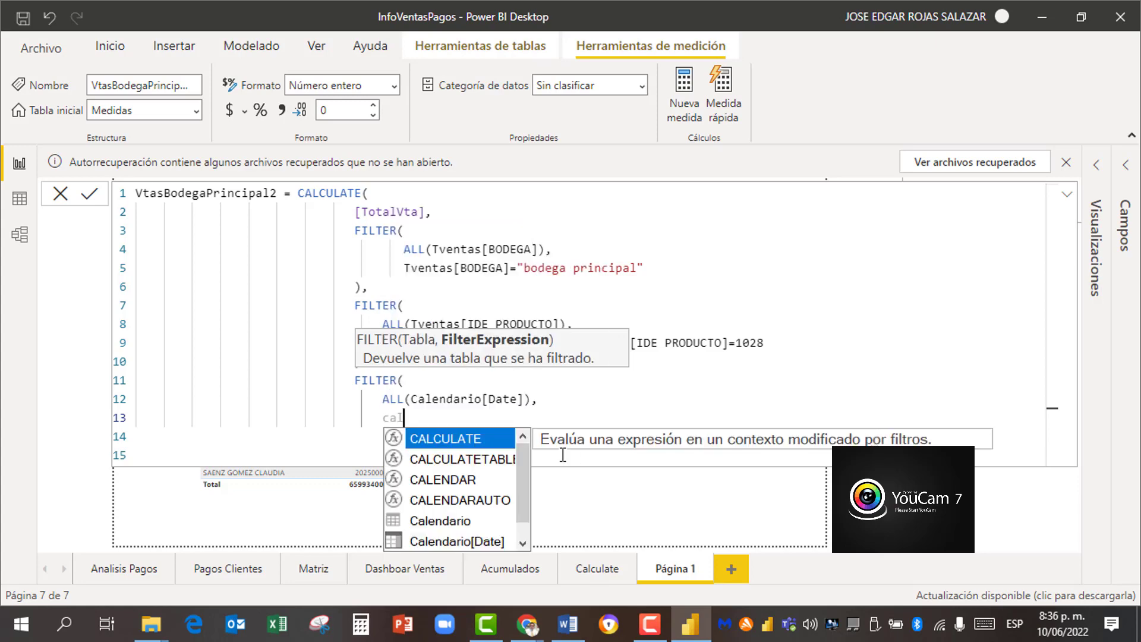
left_click(479, 542)
key("Tab")
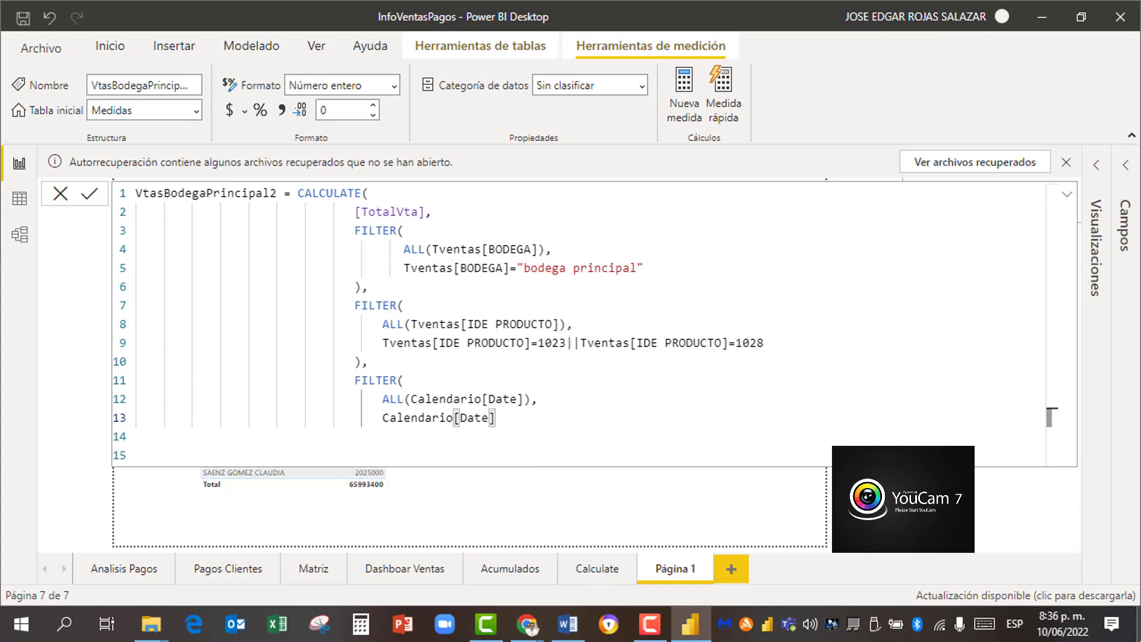
type(">")
type("da")
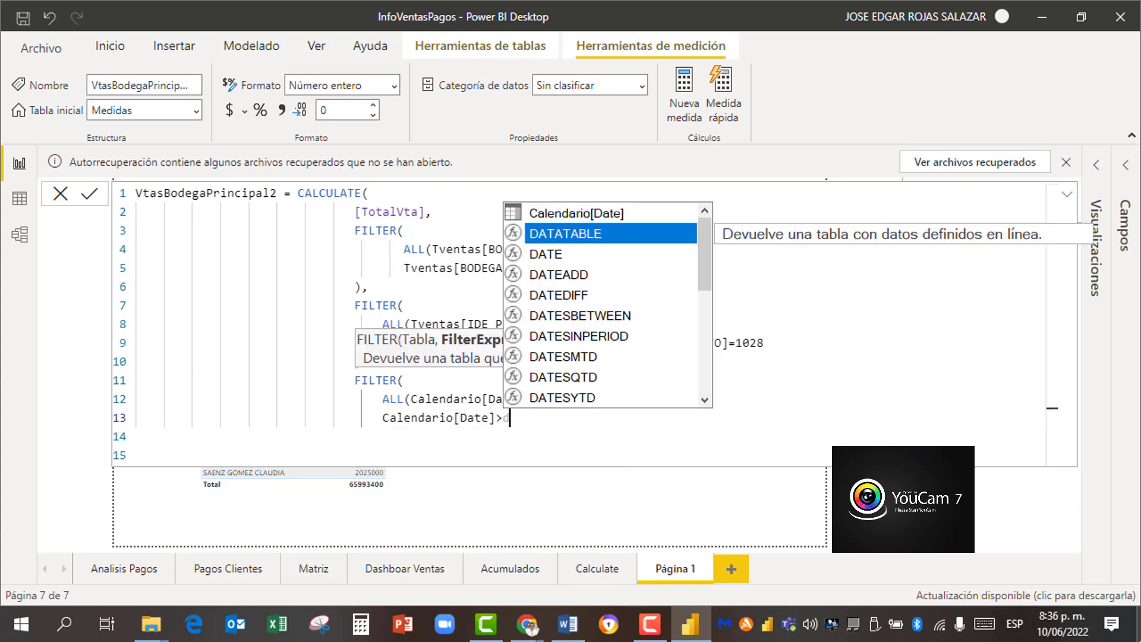
type("te")
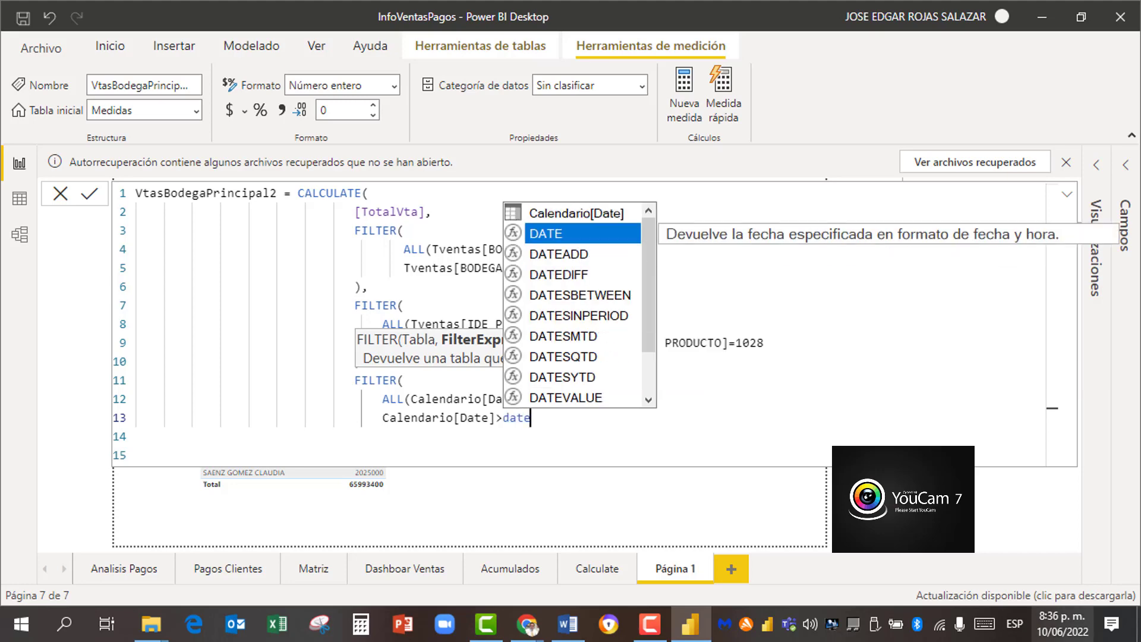
key("Escape")
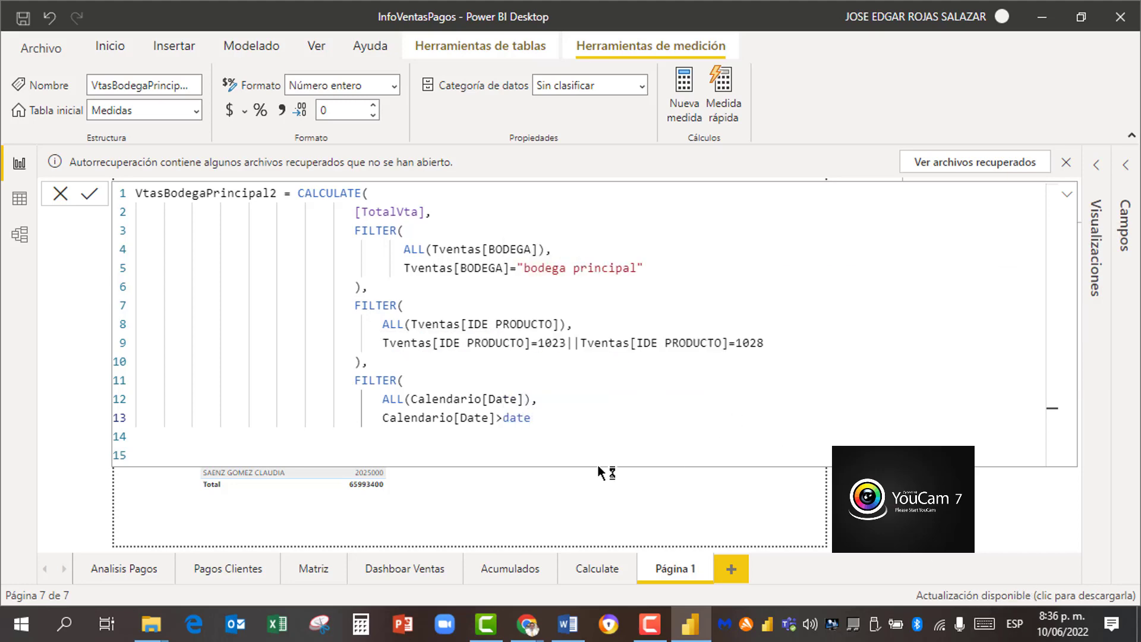
type("(")
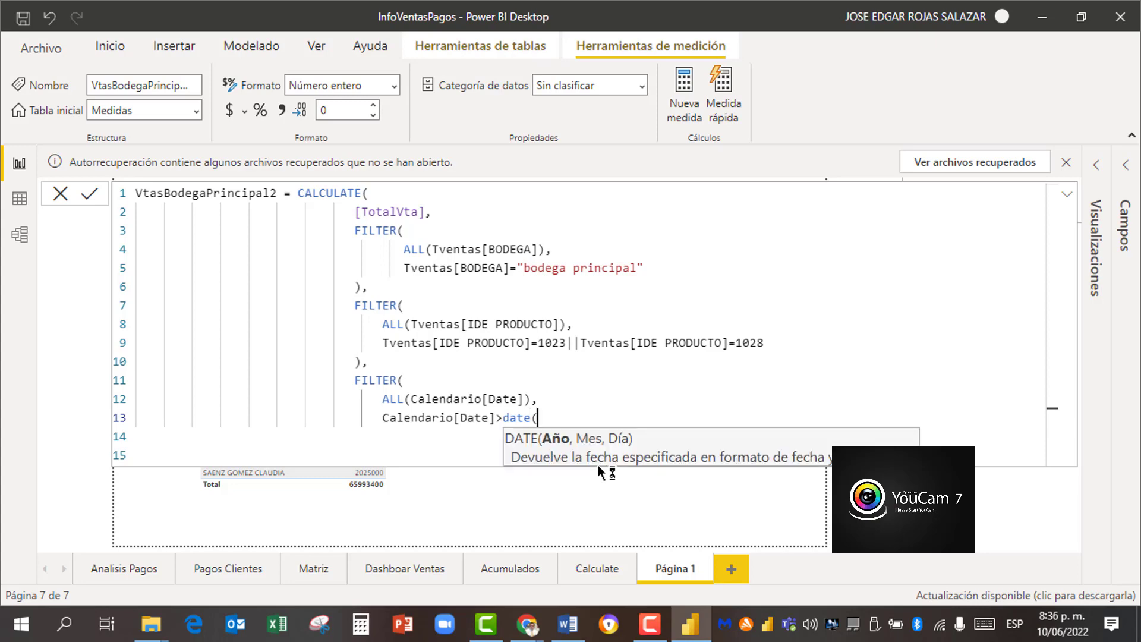
type("2019,")
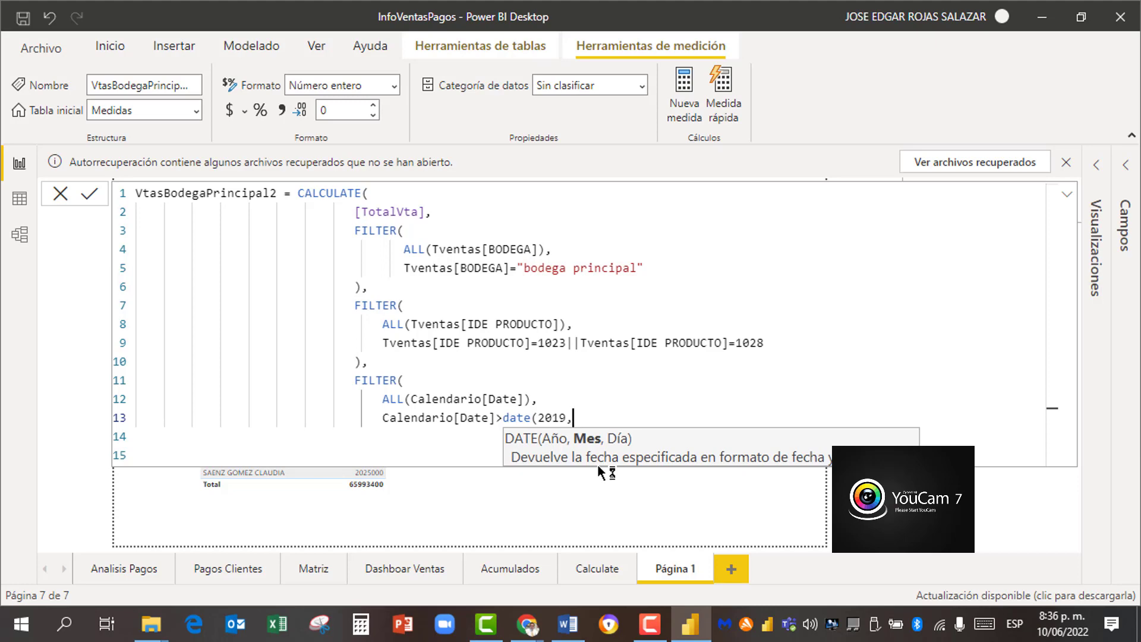
type("06,01")
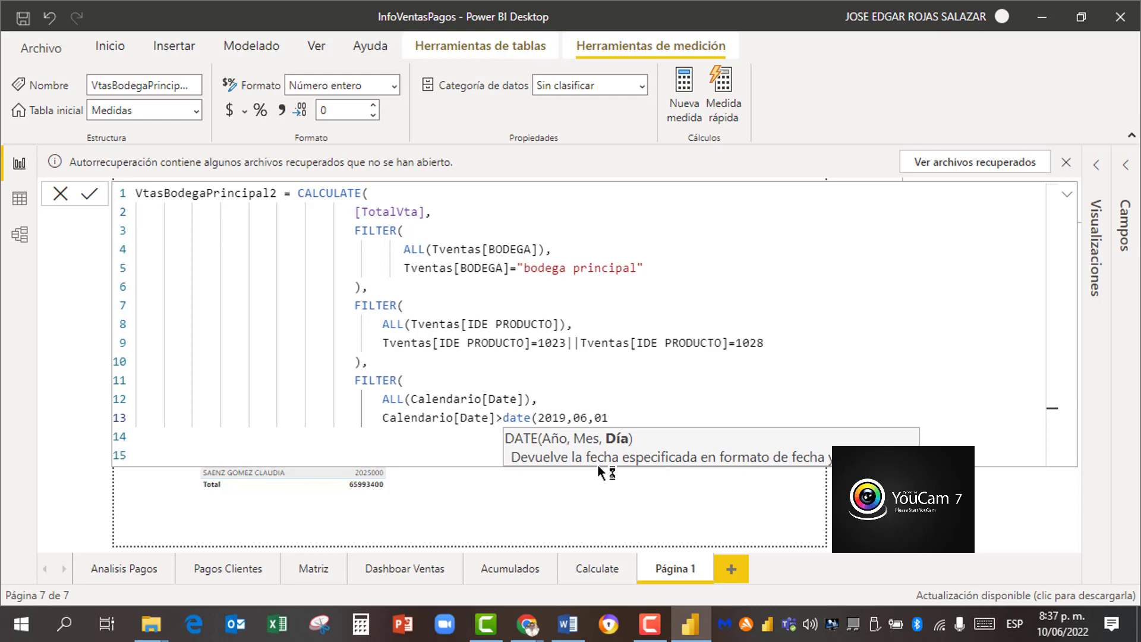
type(")")
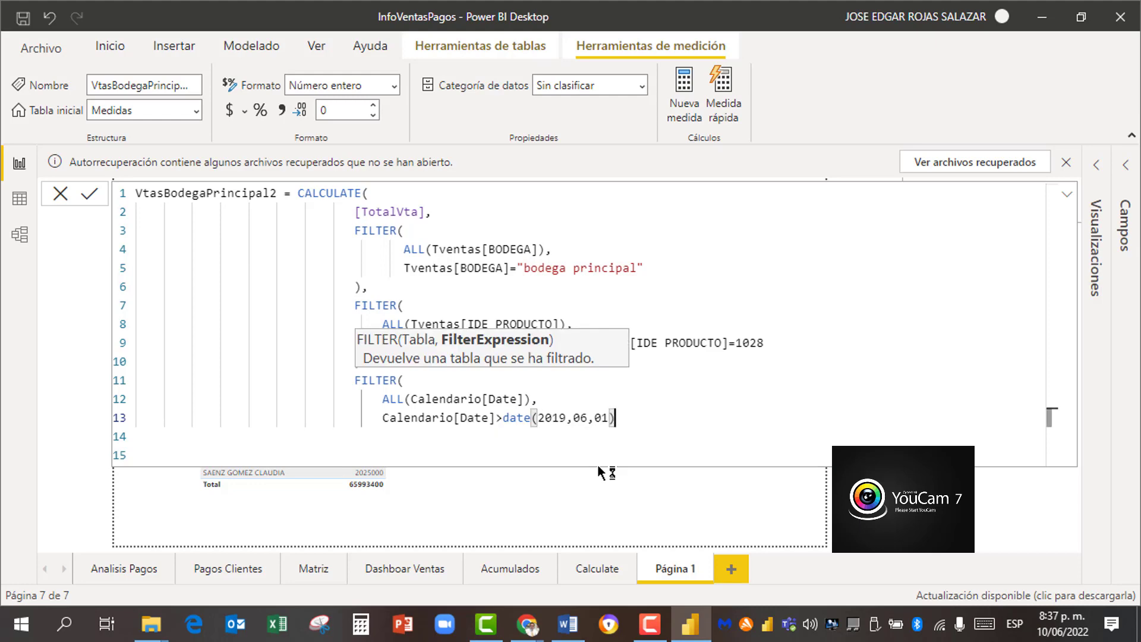
Step: Append &&Calendario[Date]<= to the date condition and change the first comparison to >=
type("&&calen")
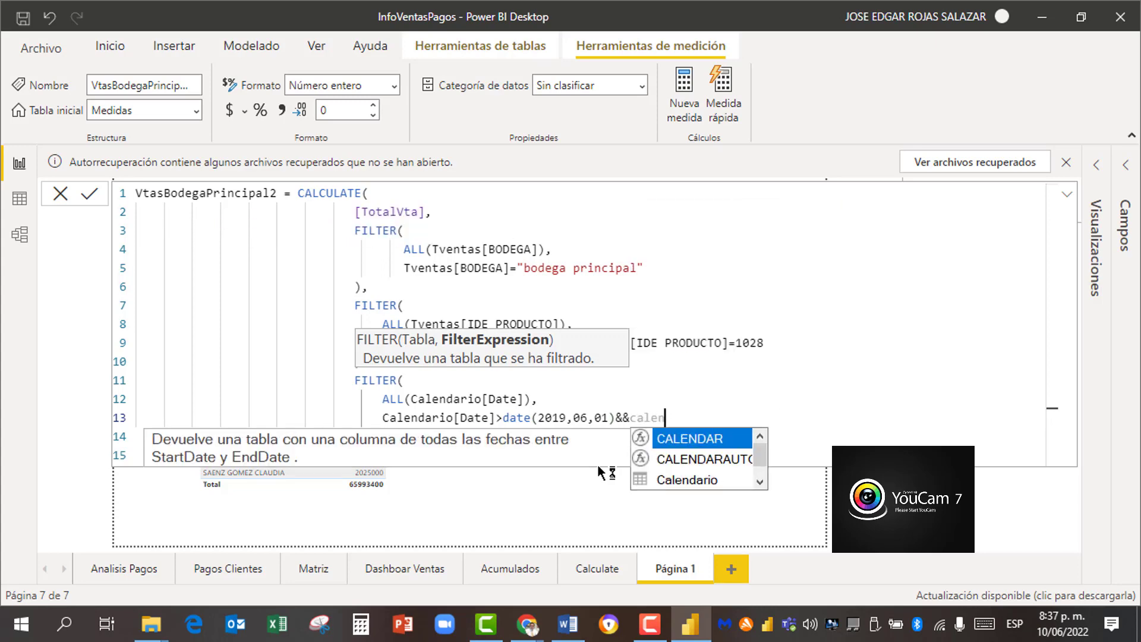
left_click(762, 479)
left_click(723, 482)
double_click(723, 481)
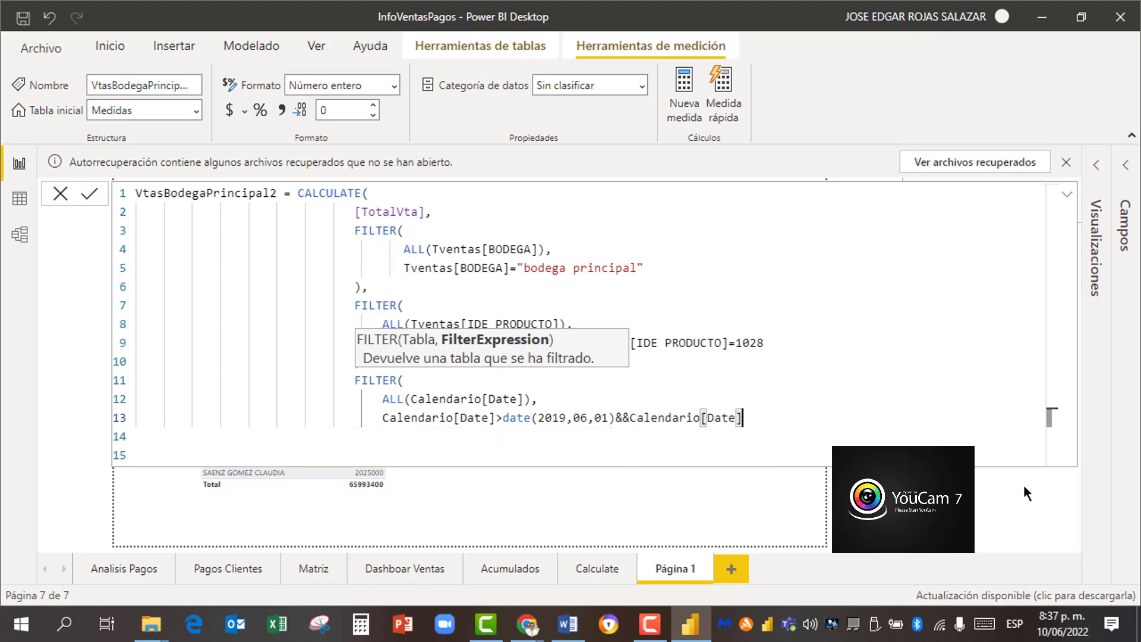
type("<=")
left_click(504, 419)
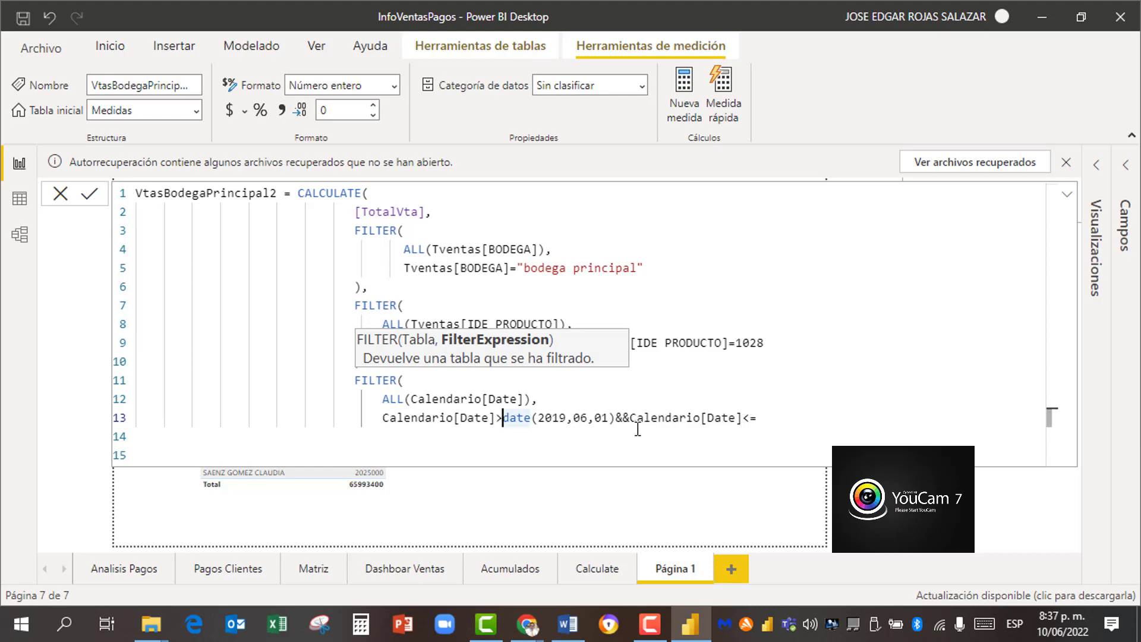
type("=")
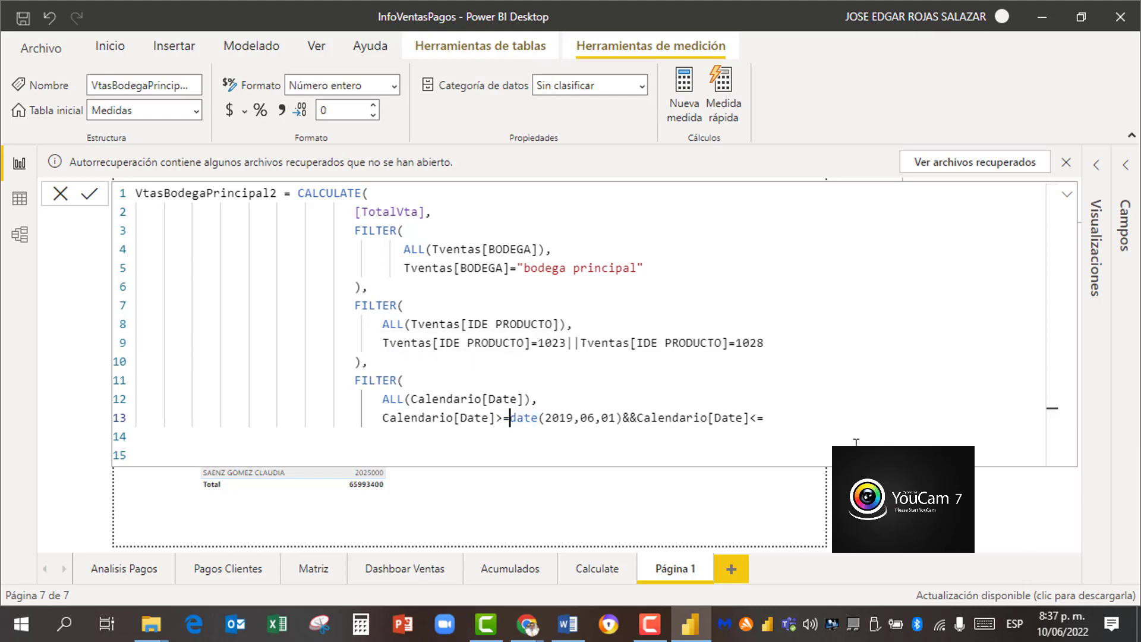
Step: Complete the end-date condition on line 13 with DATE(2019,12,31)
left_click(765, 419)
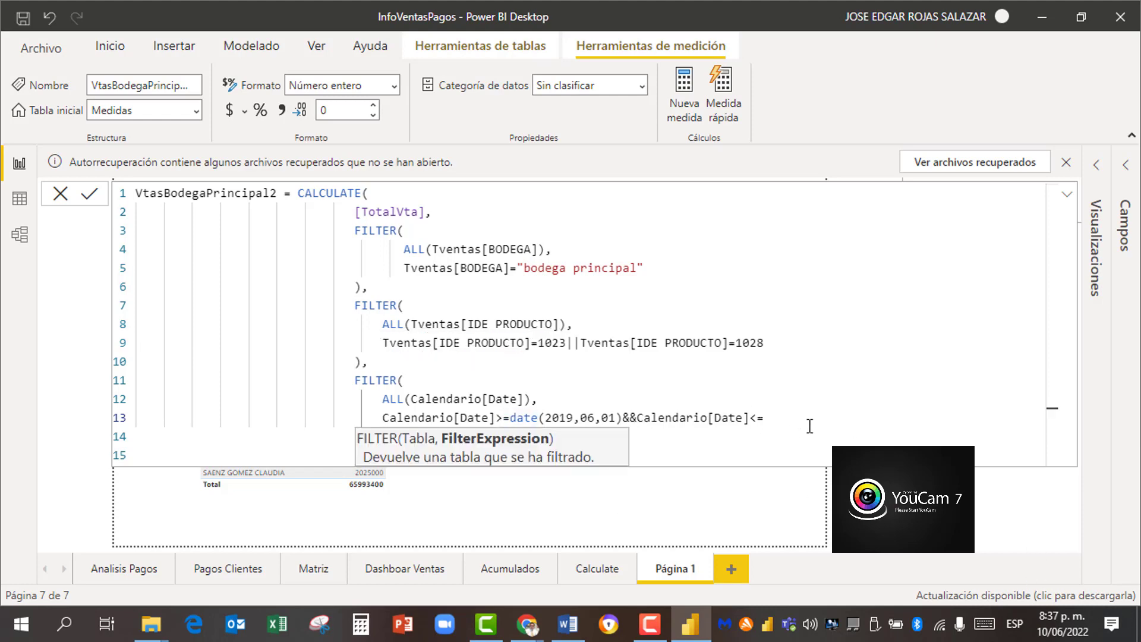
type("date")
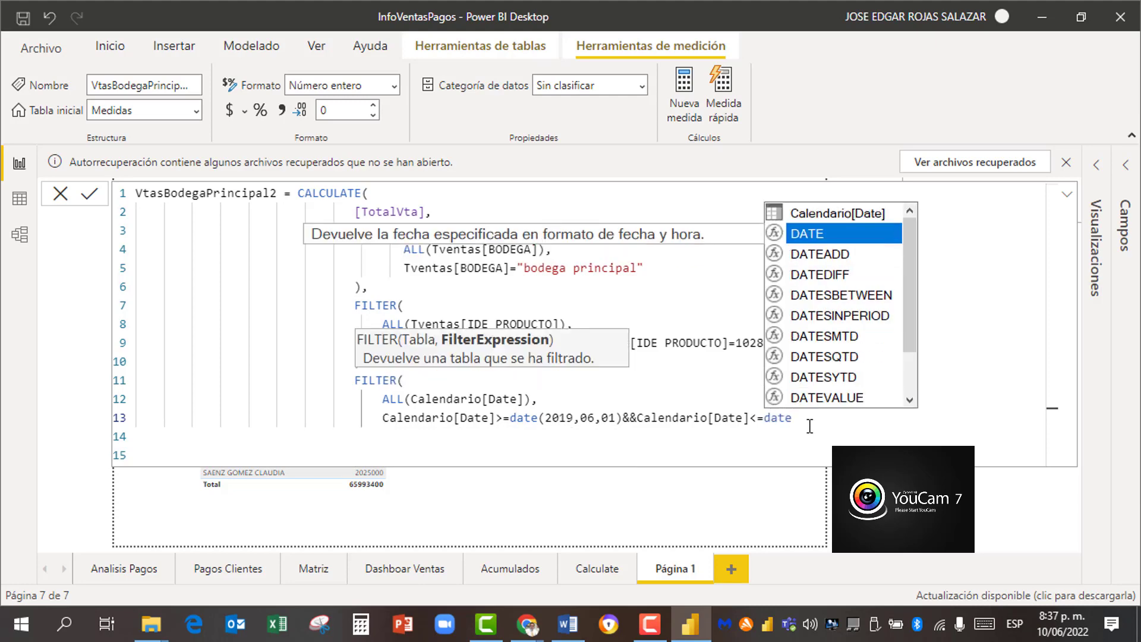
left_click(836, 234)
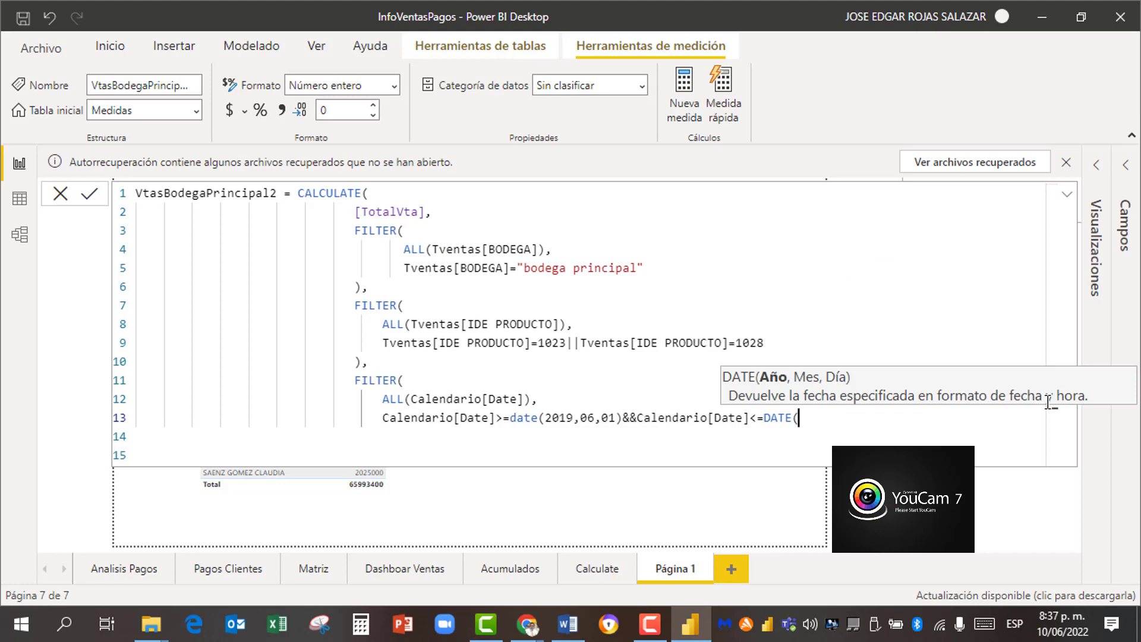
type("2019,")
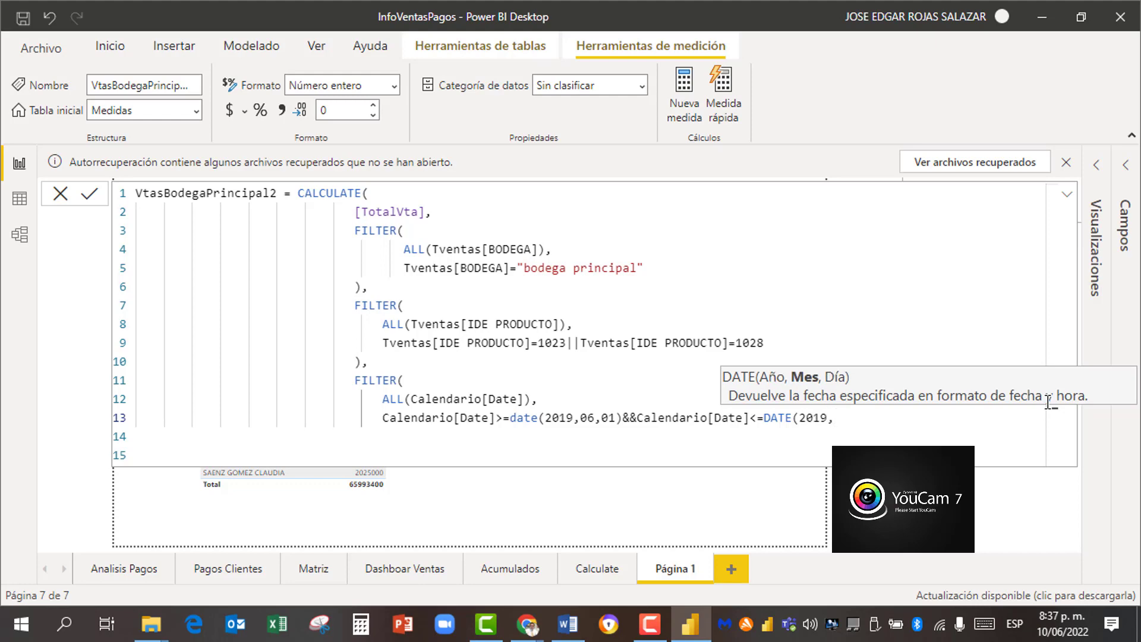
type("12,31")
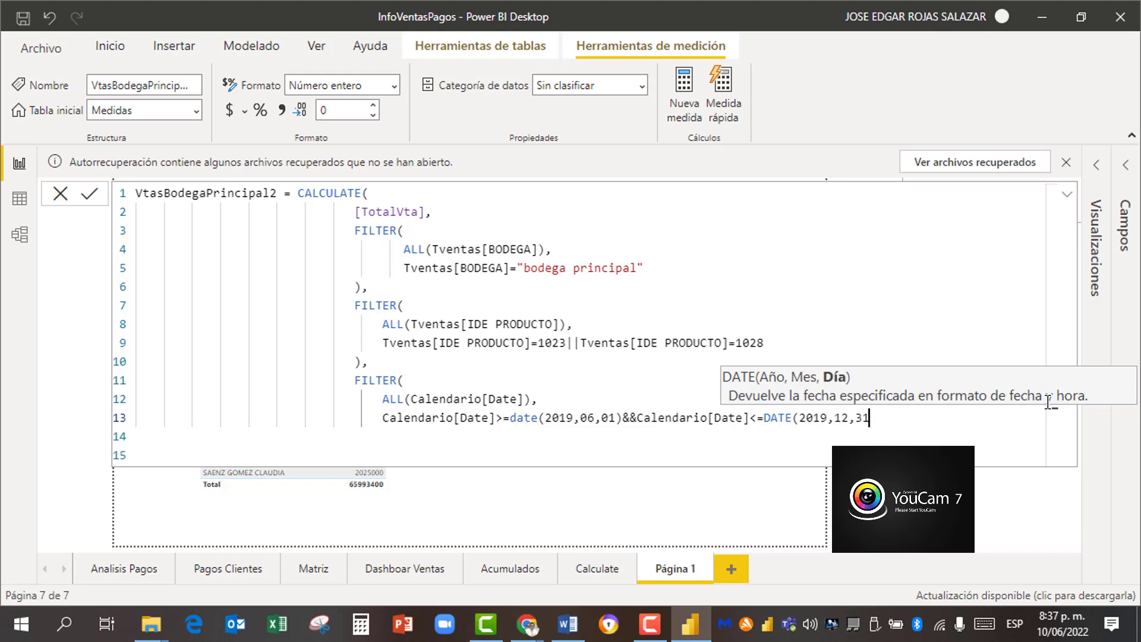
type(")")
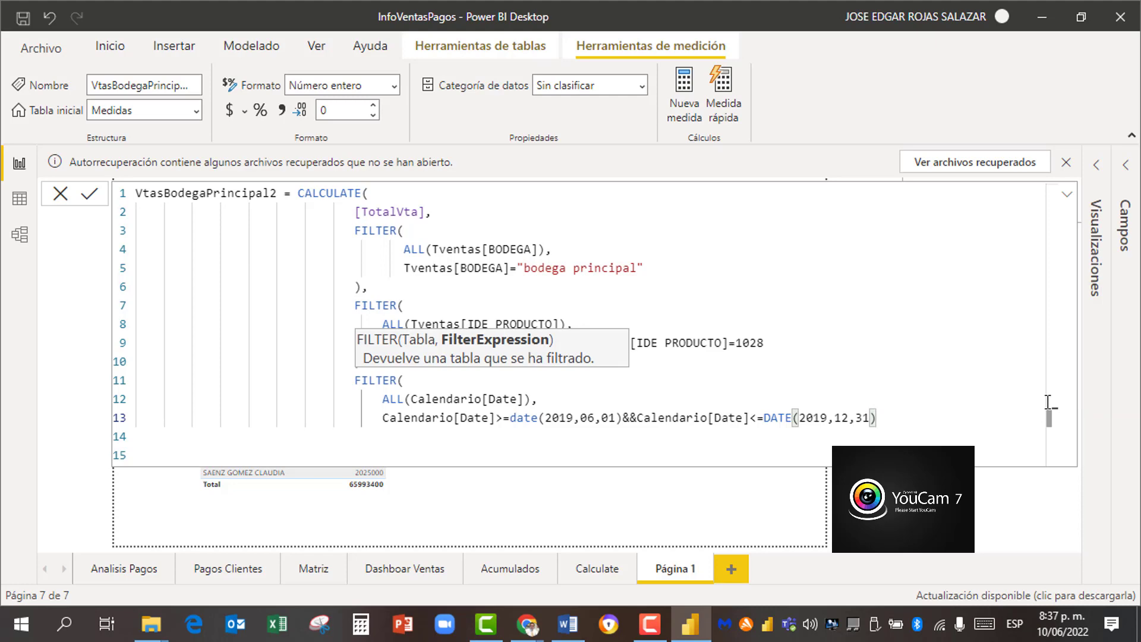
Step: Close the third FILTER and the CALCULATE on their own lines, and commit the VtasBodegaPrincipal2 measure
key("Return")
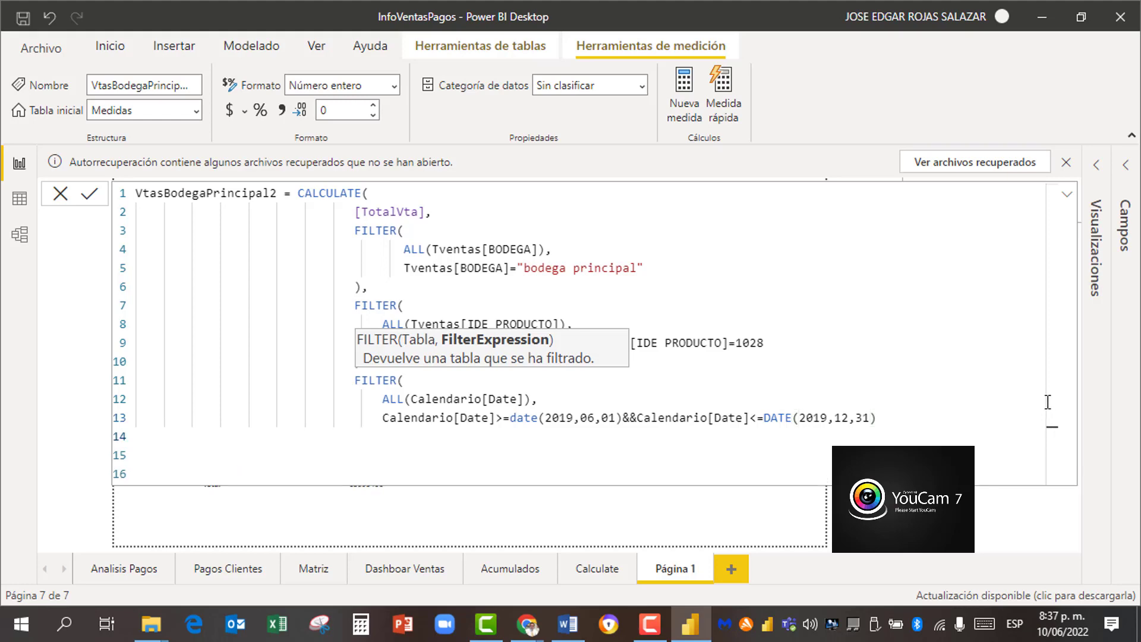
type(")")
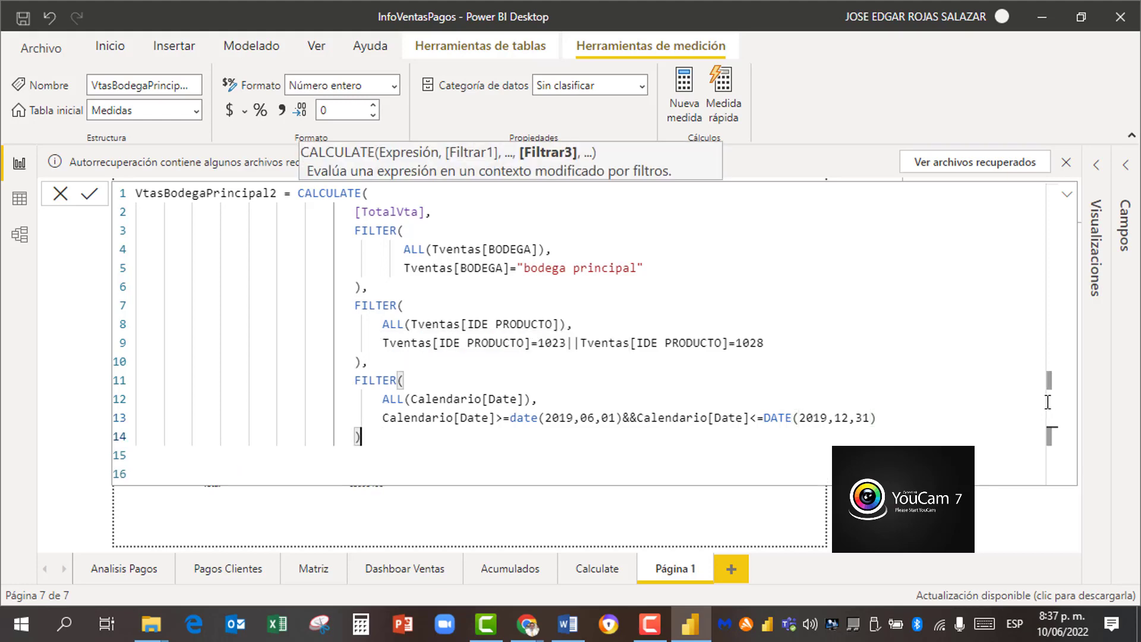
key("Return")
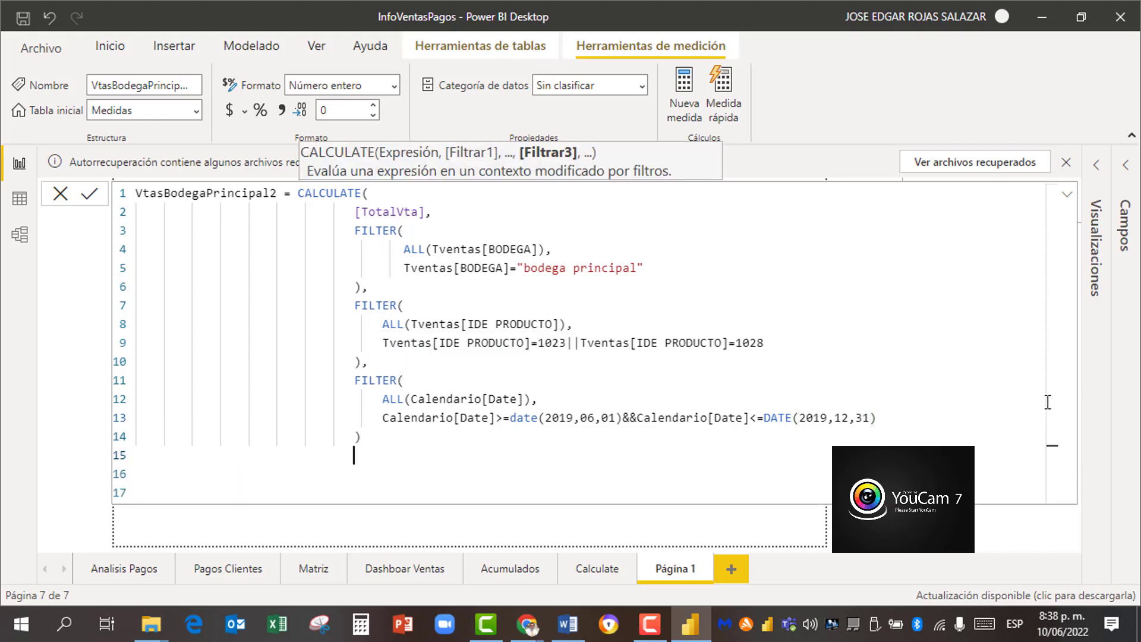
type(")")
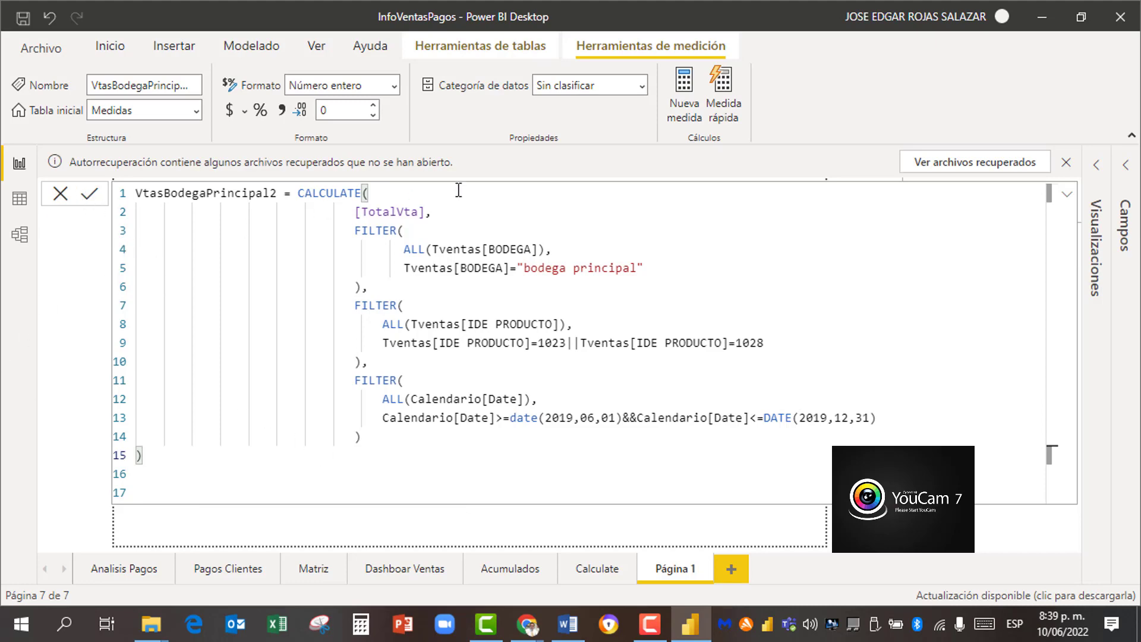
left_click(89, 194)
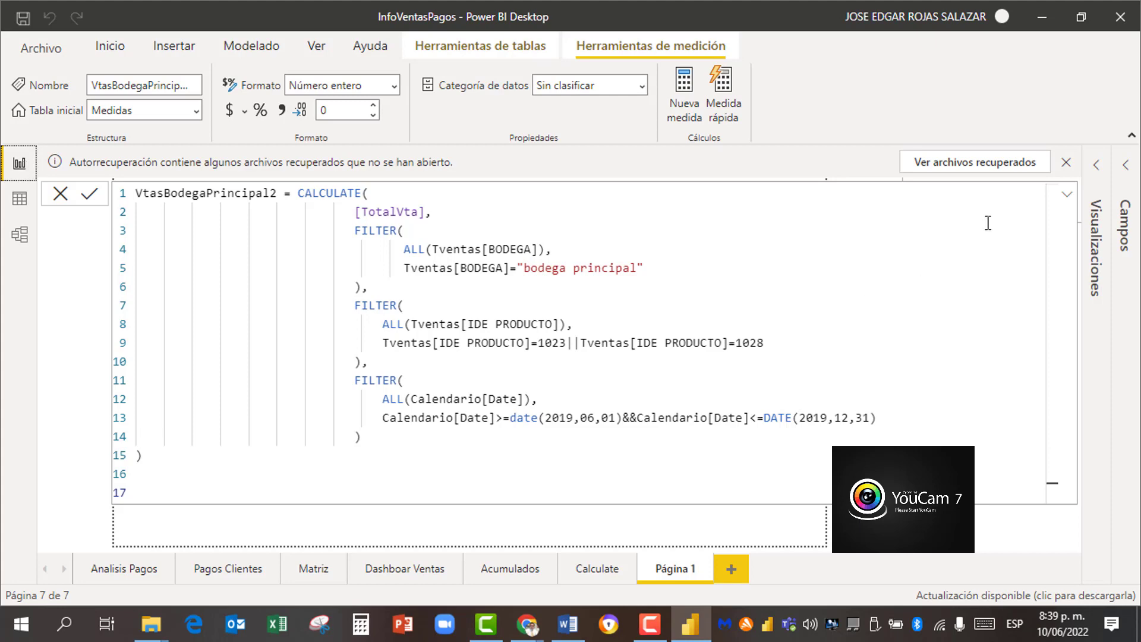
left_click(1065, 199)
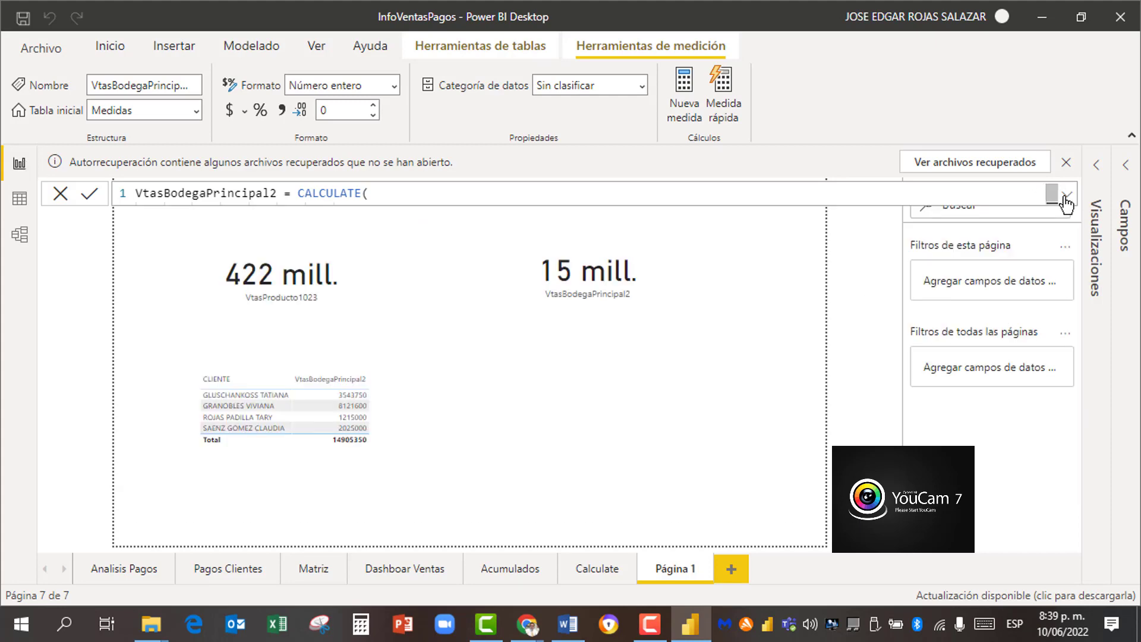
Step: Save the report and move the VtasBodegaPrincipal2 card slightly down on Página 1
left_click(25, 19)
left_click(645, 266)
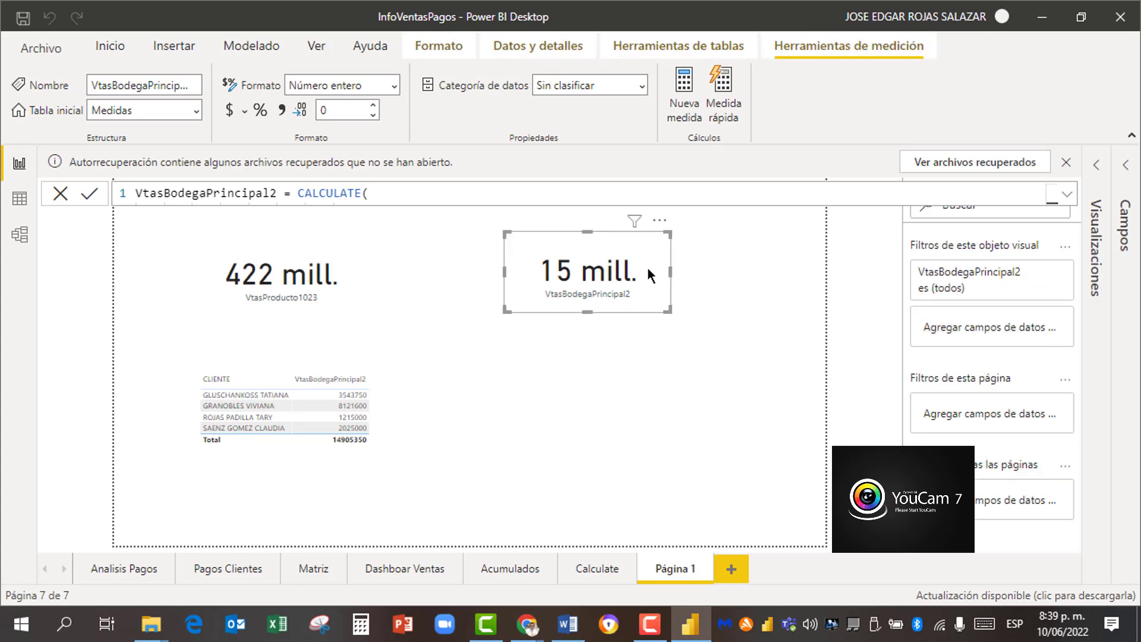
left_click_drag(668, 283, 670, 298)
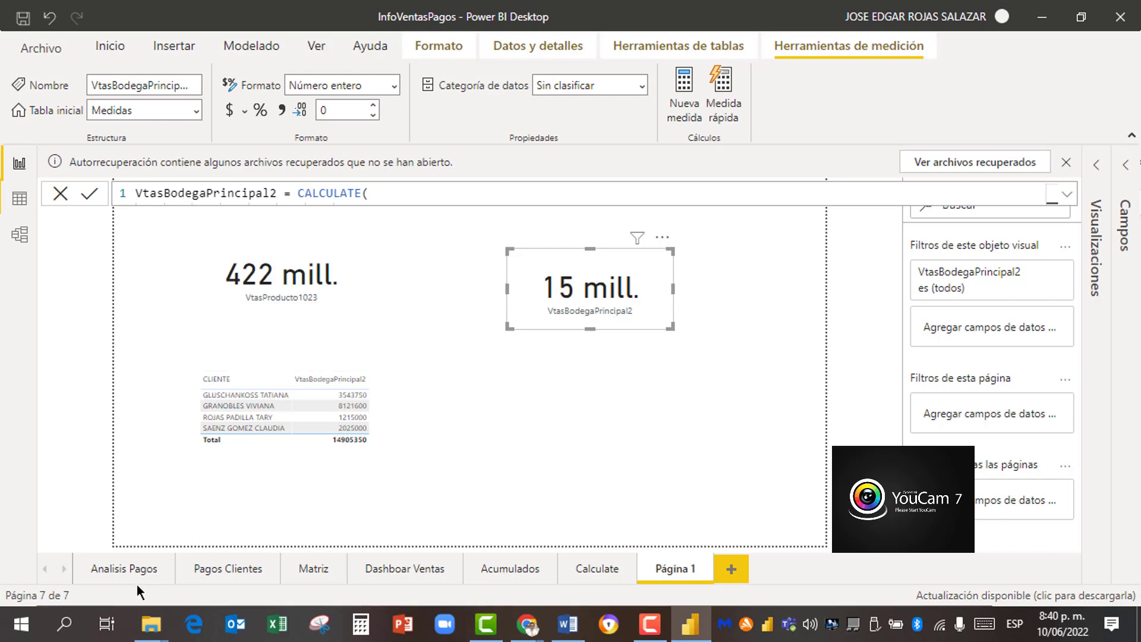
Step: Look through the Analisis Pagos and Matriz pages and open the Dashboar Ventas page
left_click(113, 573)
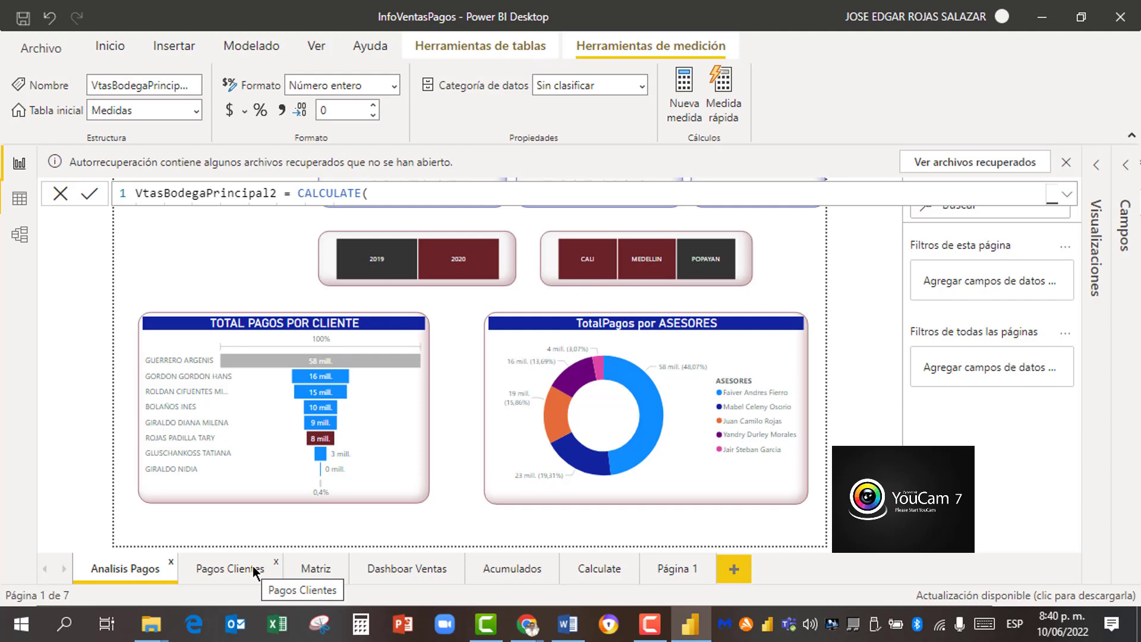
left_click(321, 571)
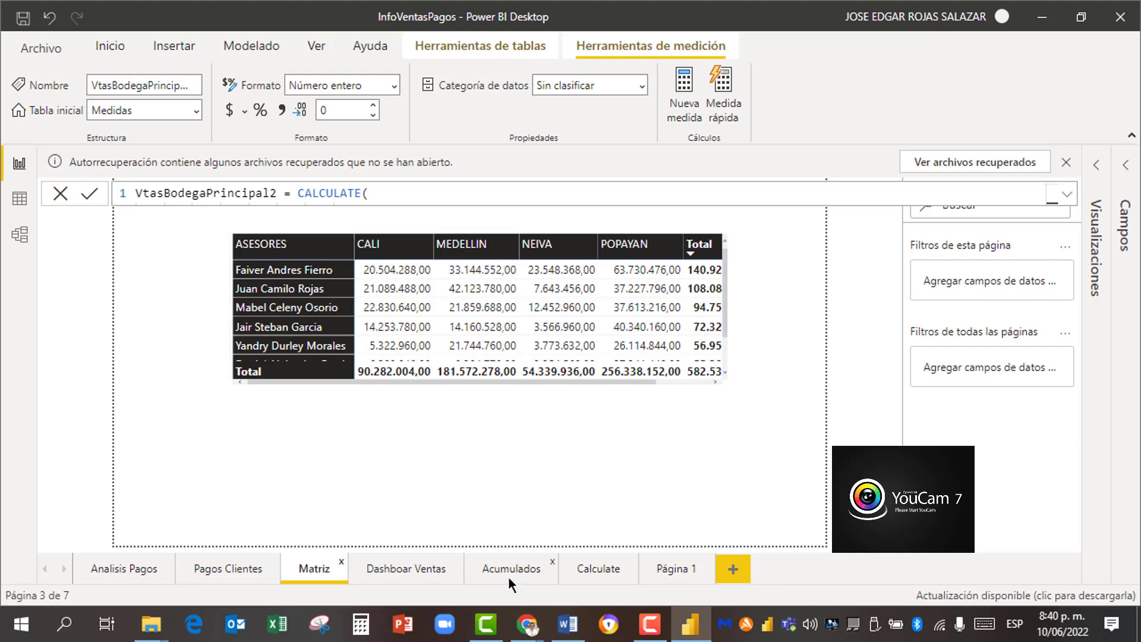
left_click(426, 573)
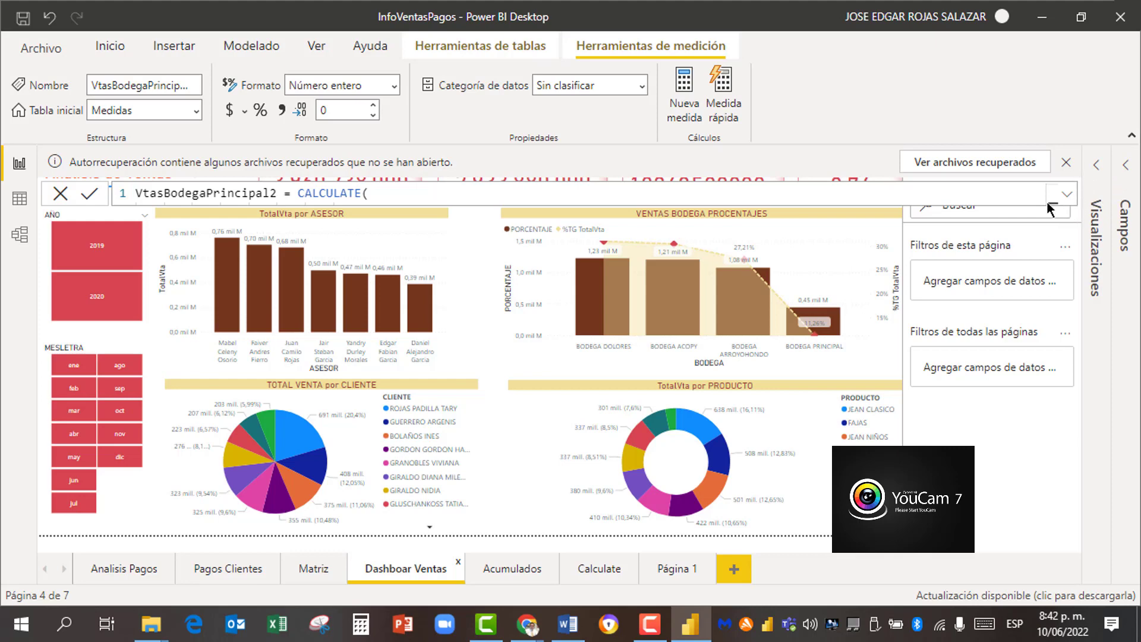
Step: Dismiss the recovered-files notice, choosing to view the recovered files at another time
left_click(1065, 161)
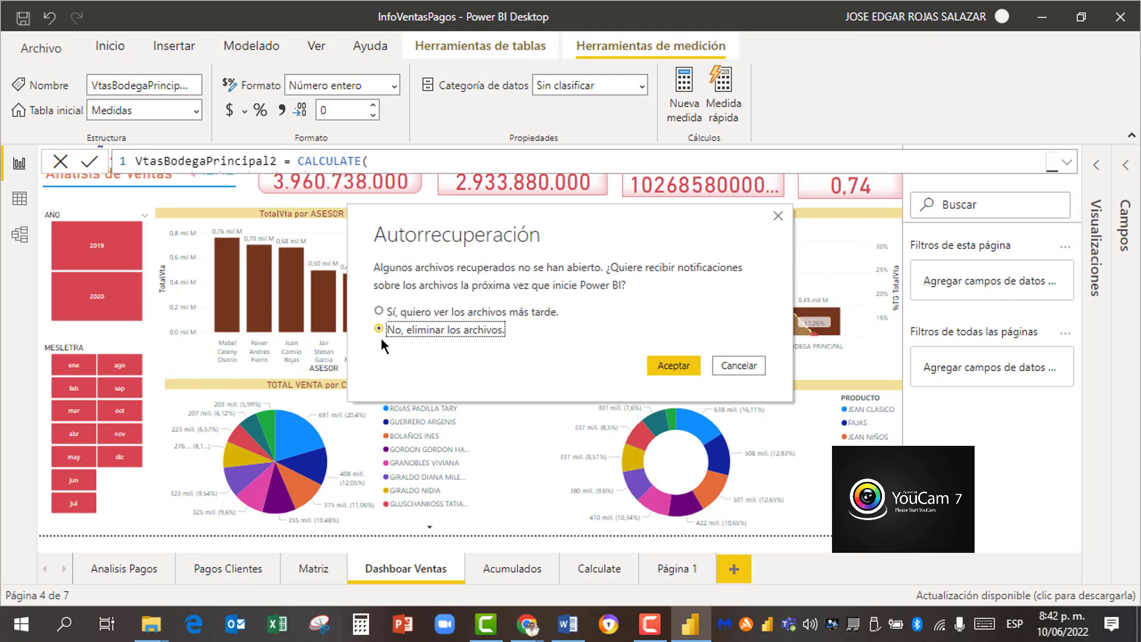
left_click(379, 311)
left_click(674, 366)
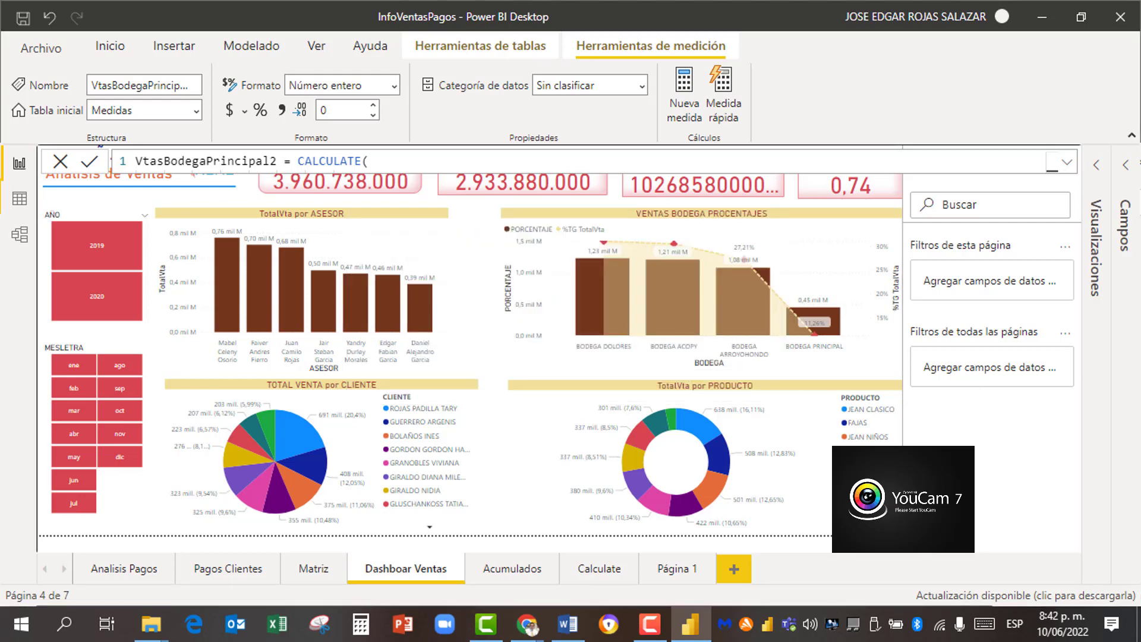
Step: Show the bookmarks pane beside the Dashboar Ventas page, with the full ribbon expanded
left_click(1131, 137)
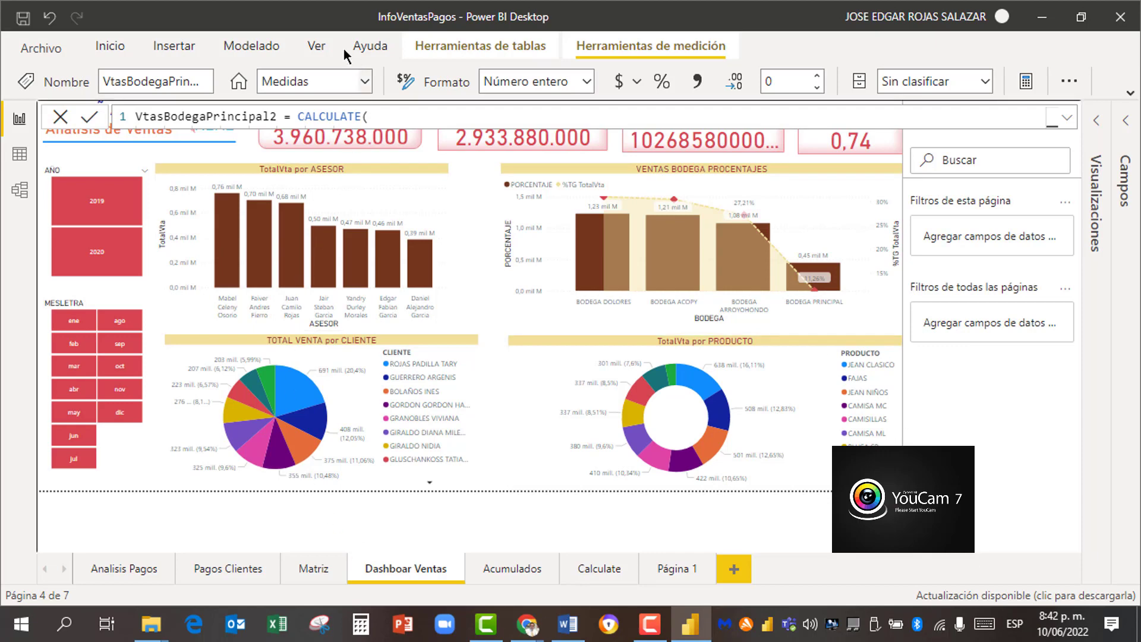
left_click(317, 48)
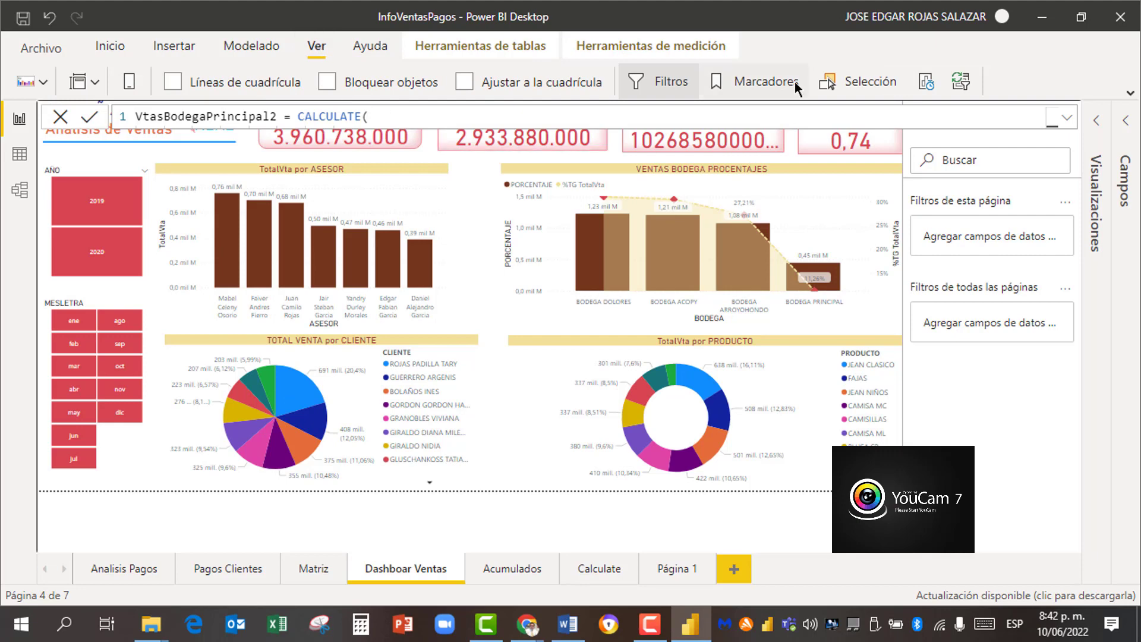
left_click(1129, 96)
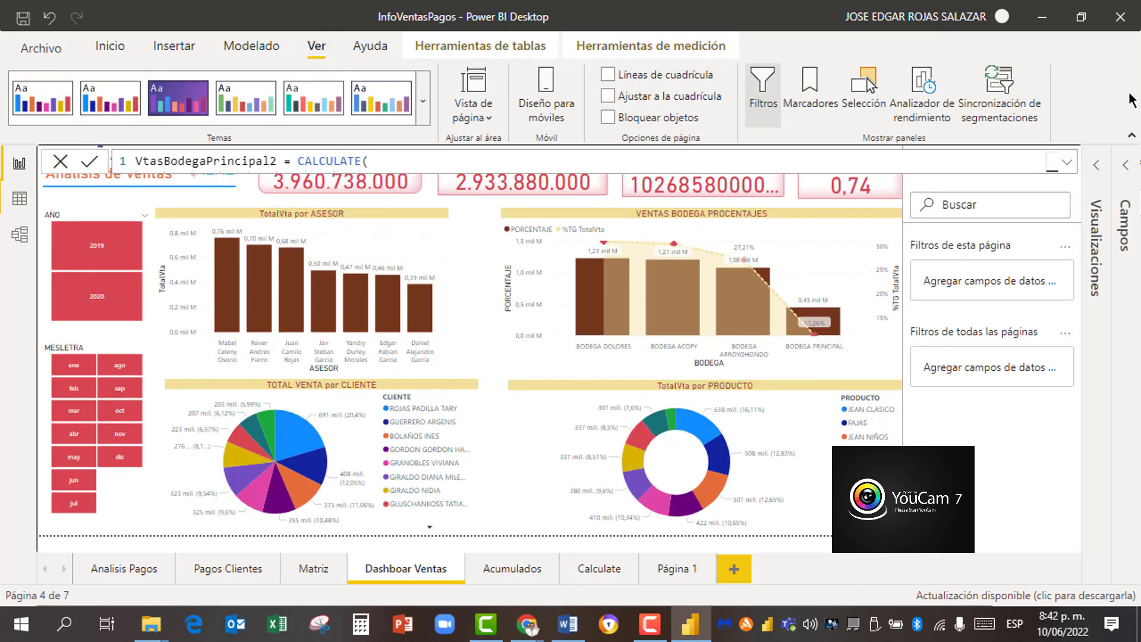
left_click(809, 85)
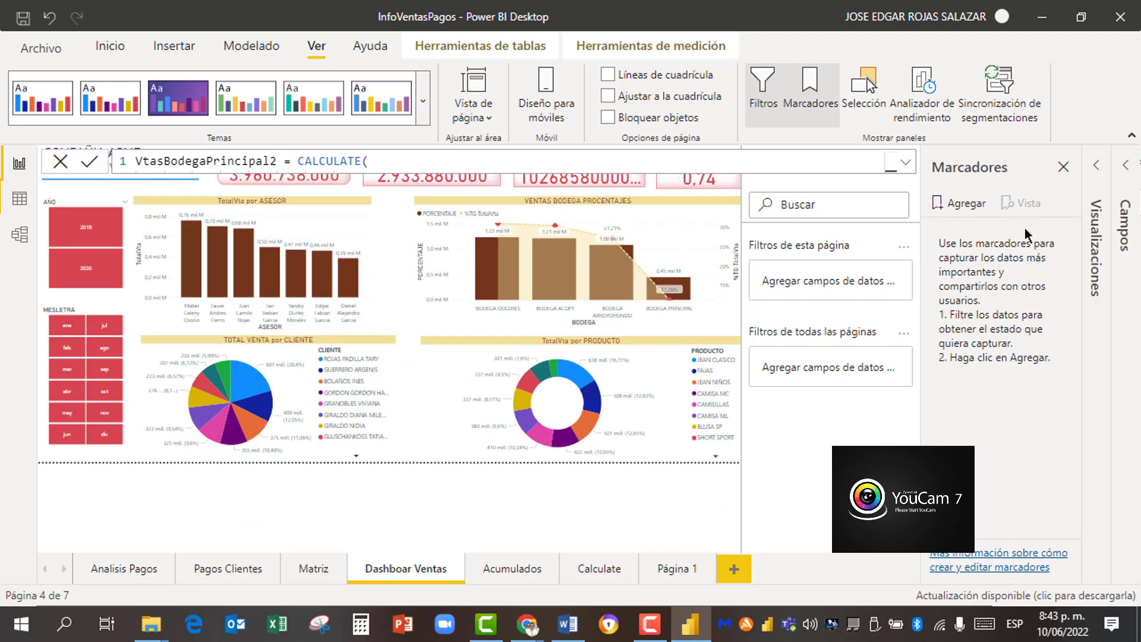
Step: Add a bookmark for the unfiltered Dashboar Ventas page and rename it InicioVtas
left_click(967, 205)
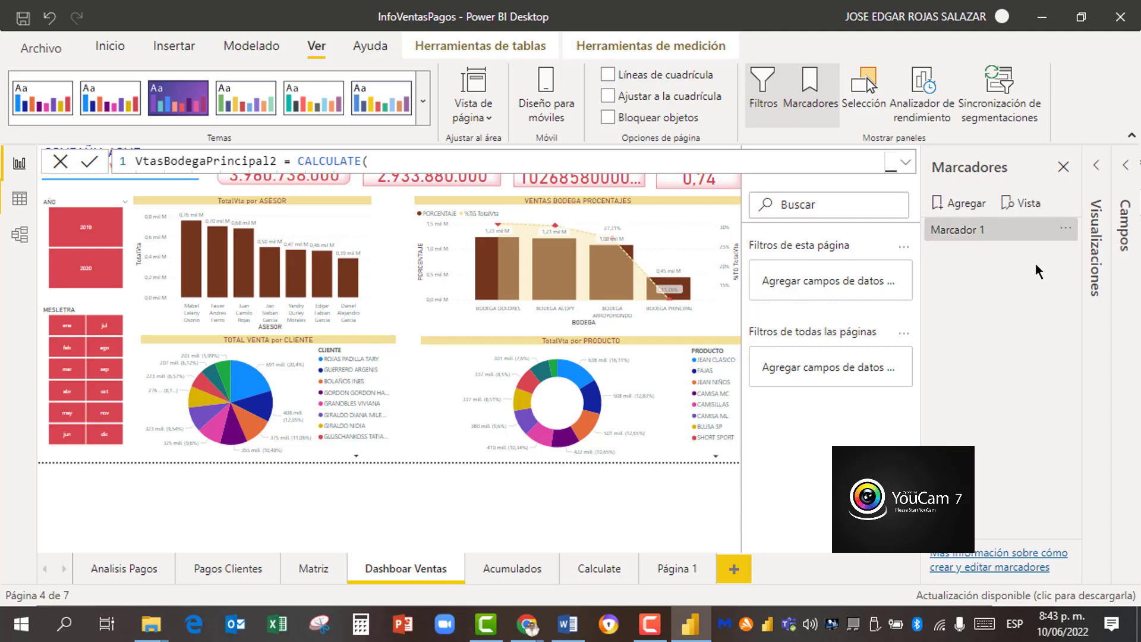
left_click(1065, 230)
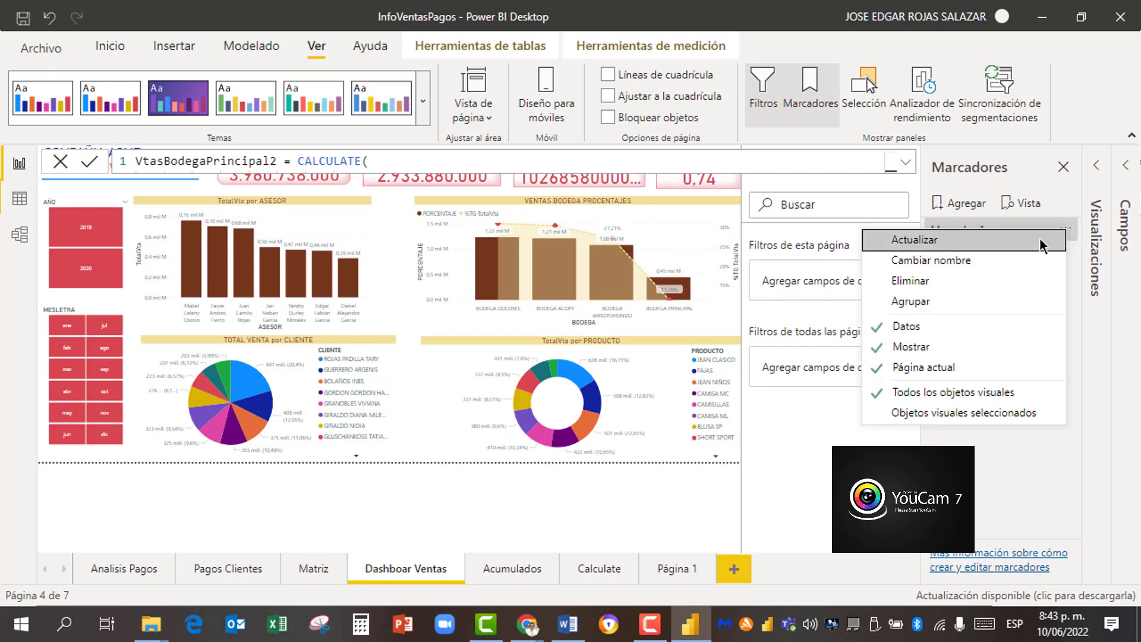
left_click(944, 262)
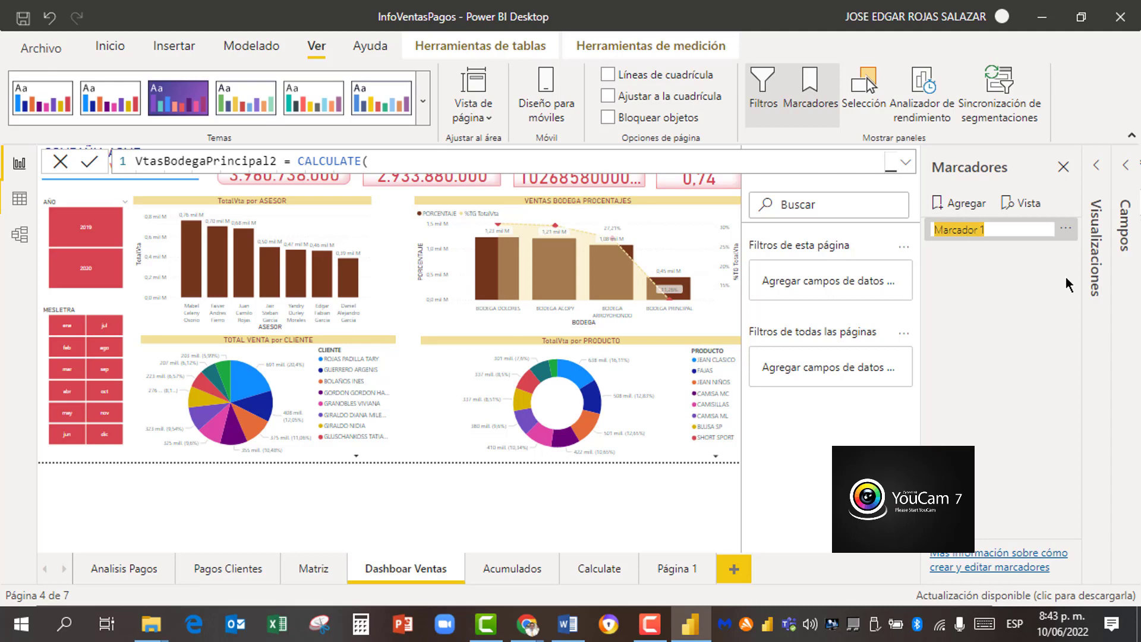
type("Inc")
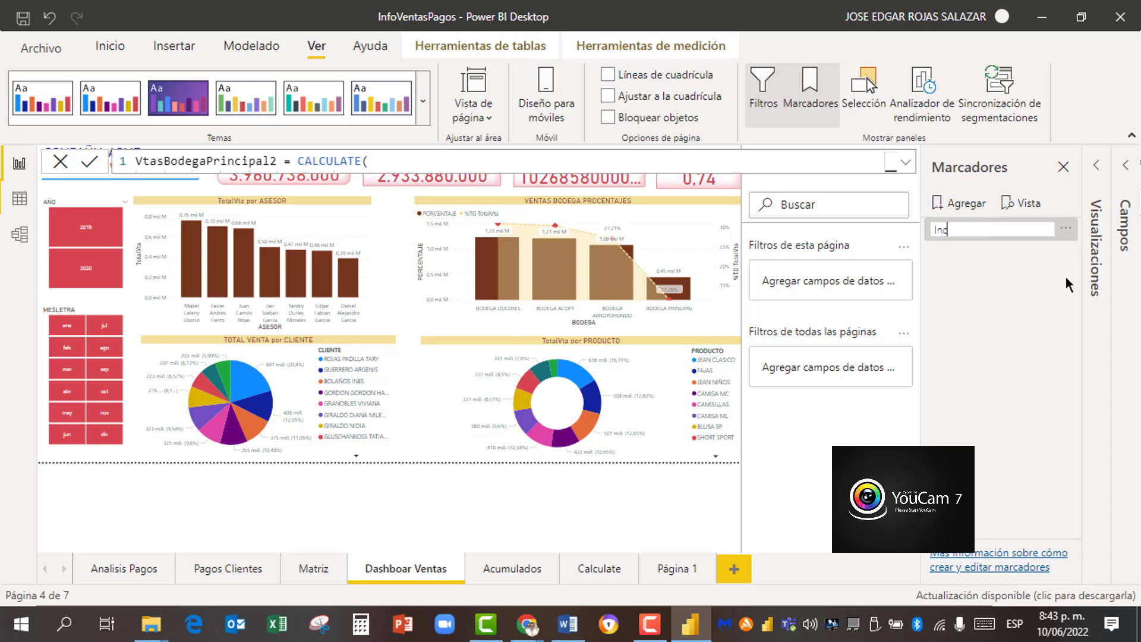
key("BackSpace")
key("BackSpace")
key("BackSpace")
type("InicioVtas")
key("Return")
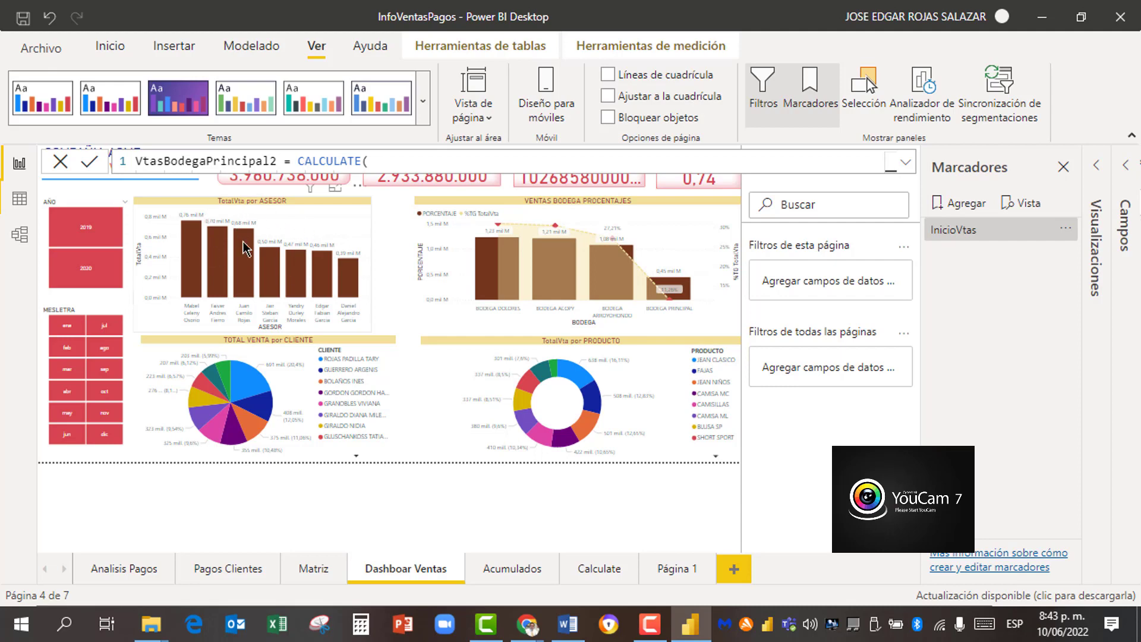
Step: Add a second bookmark and enlarge the TotalVta por ASESOR chart in focus mode
mouse_move(246, 249)
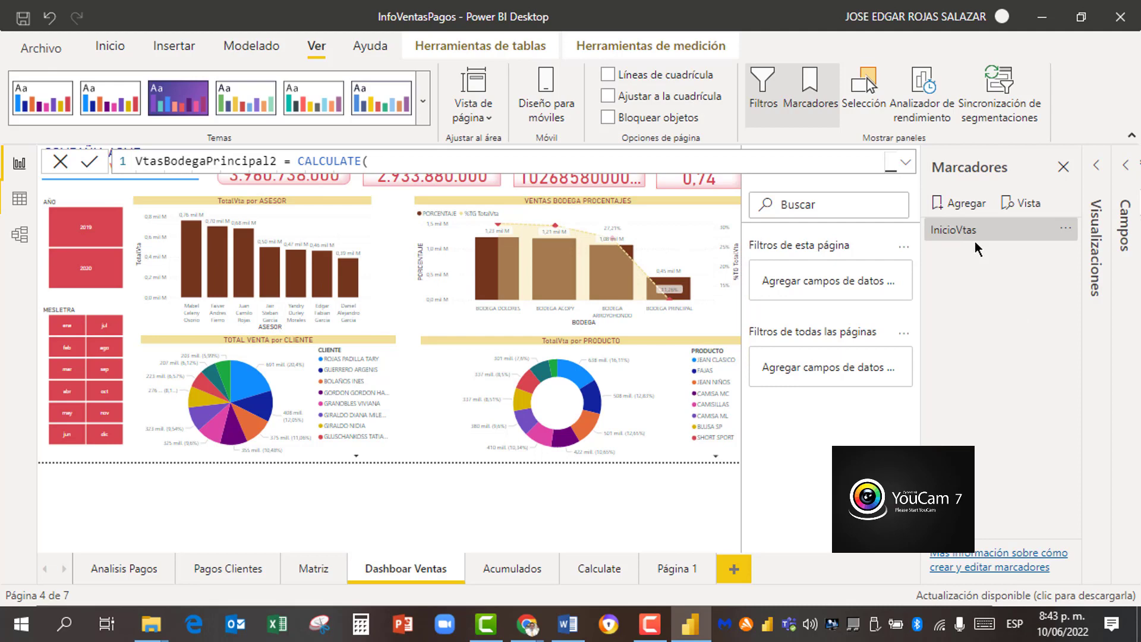
left_click(967, 203)
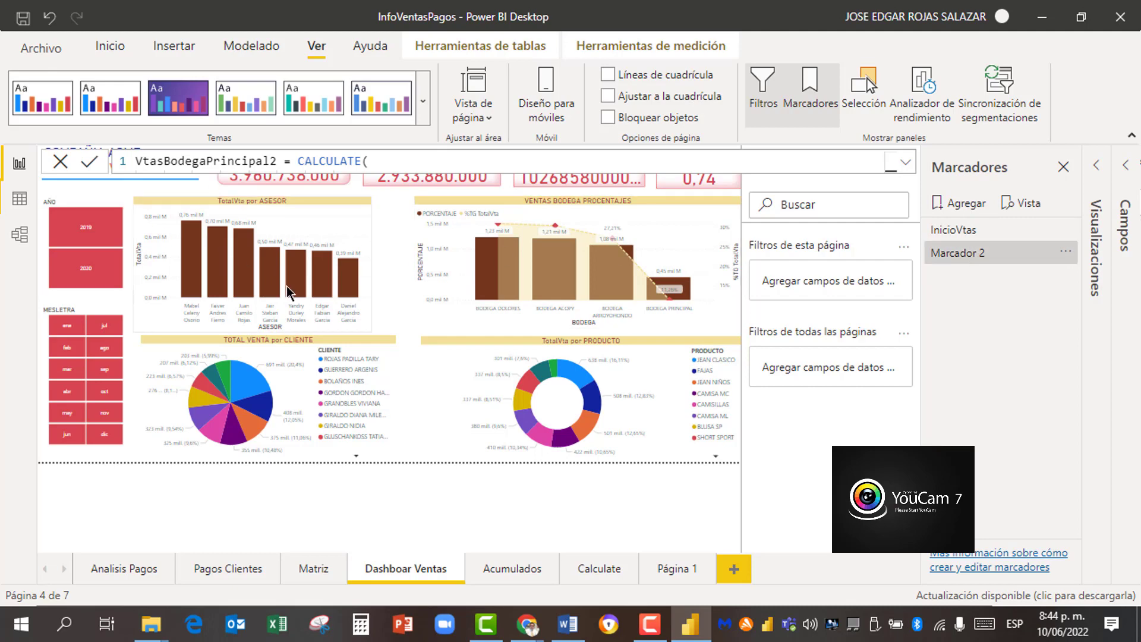
left_click(368, 287)
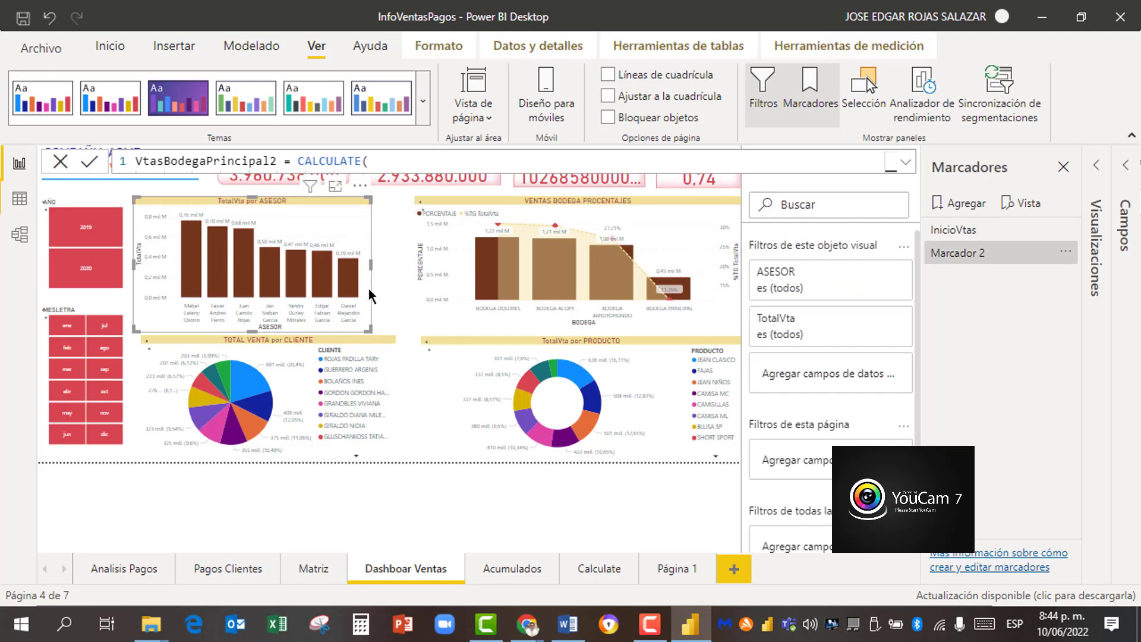
left_click(335, 189)
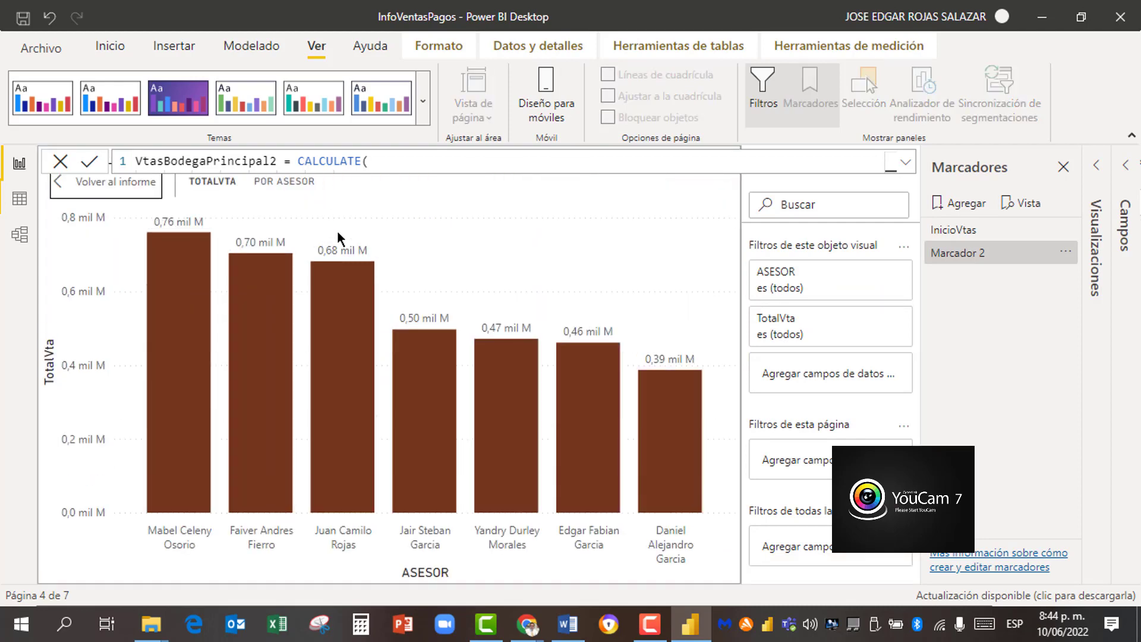
Step: Filter the enlarged chart by ASESOR to only the two advisors with the highest TotalVta
mouse_move(531, 346)
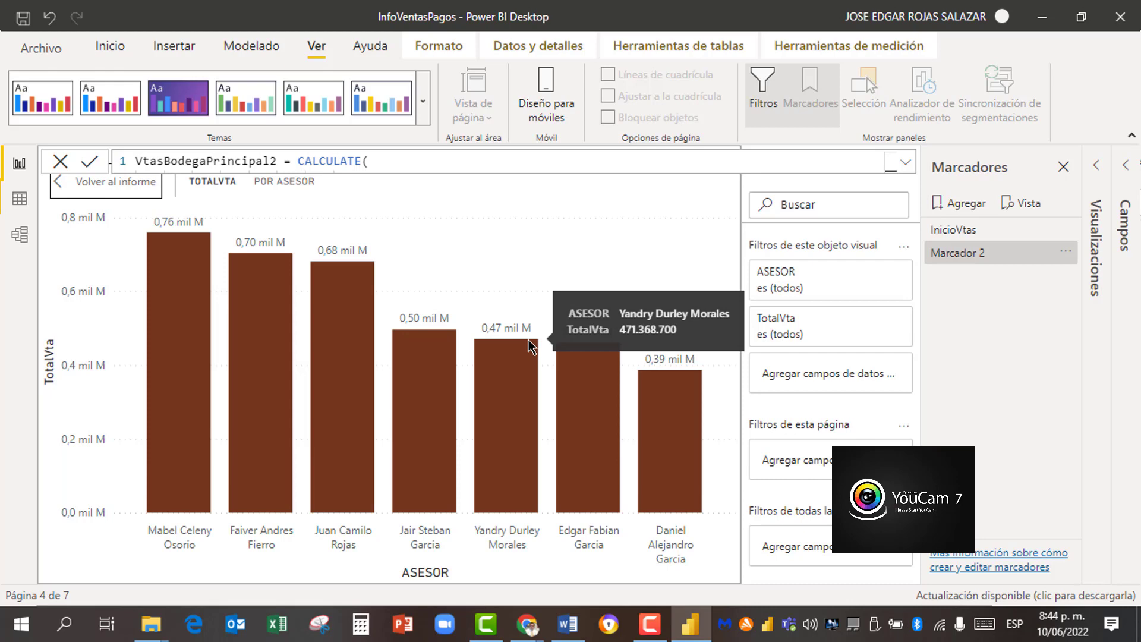
left_click(786, 292)
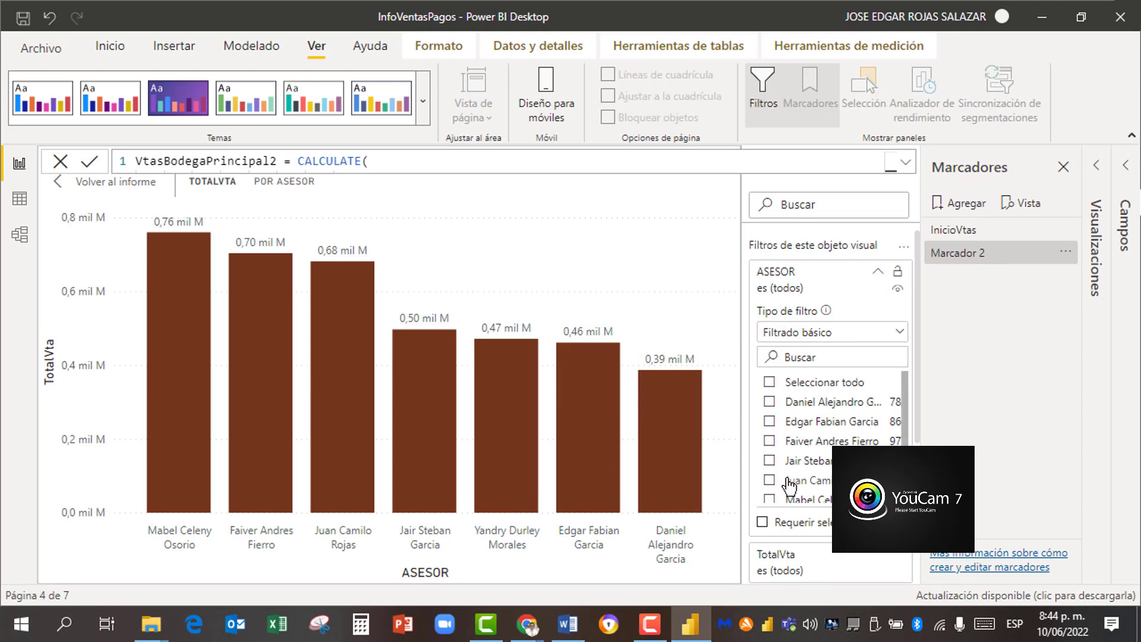
scroll(824, 499, "down", 1)
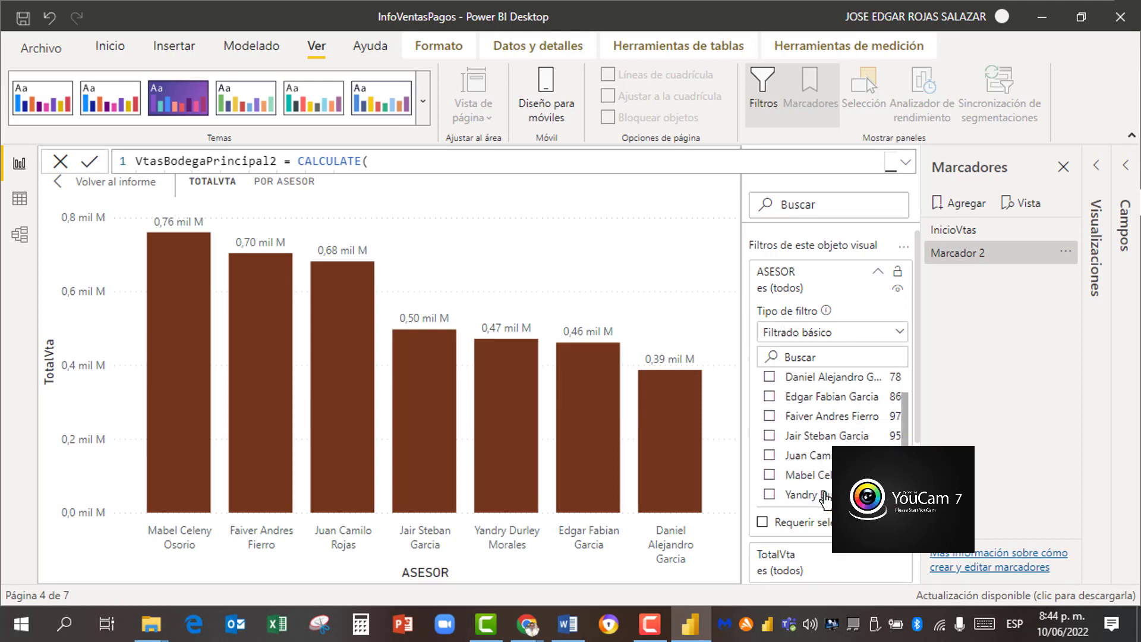
left_click(769, 475)
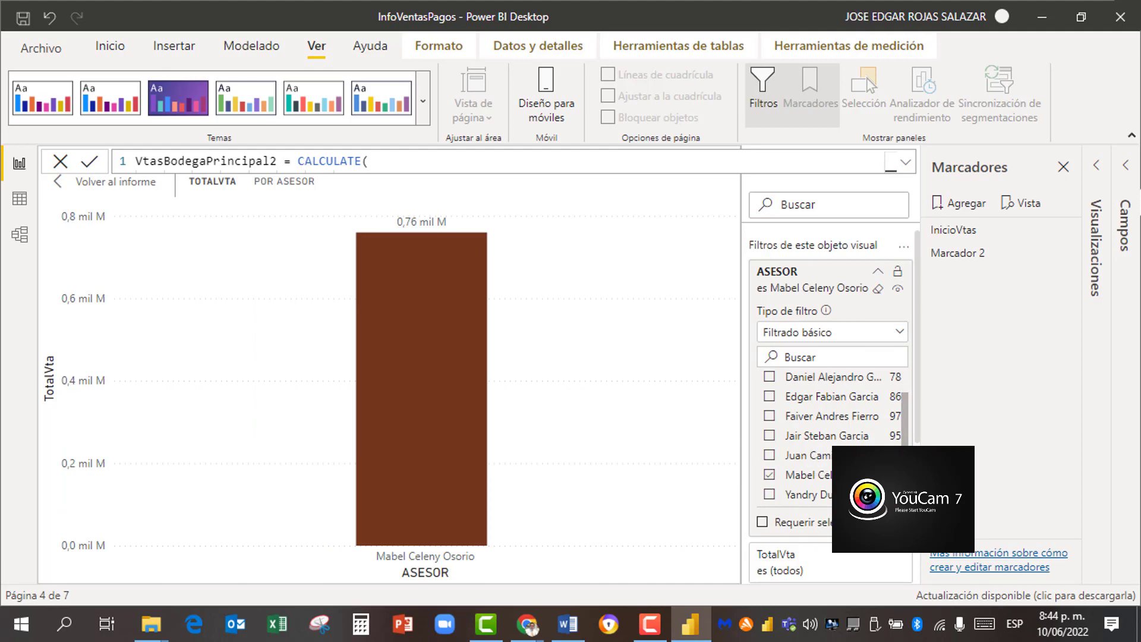
scroll(832, 440, "up", 1)
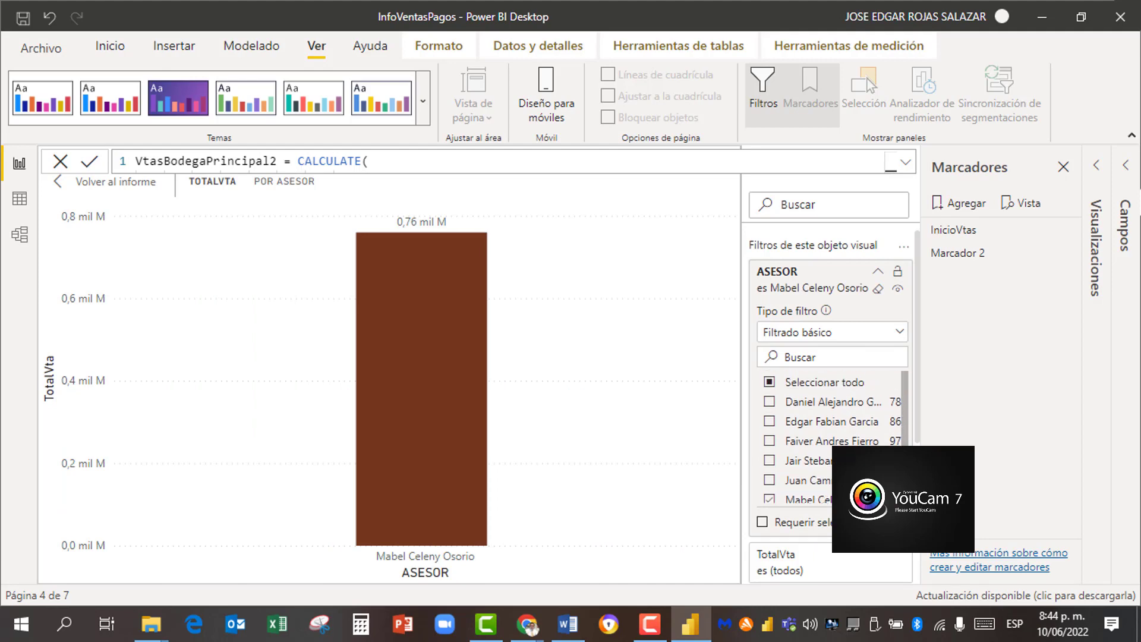
left_click(770, 441)
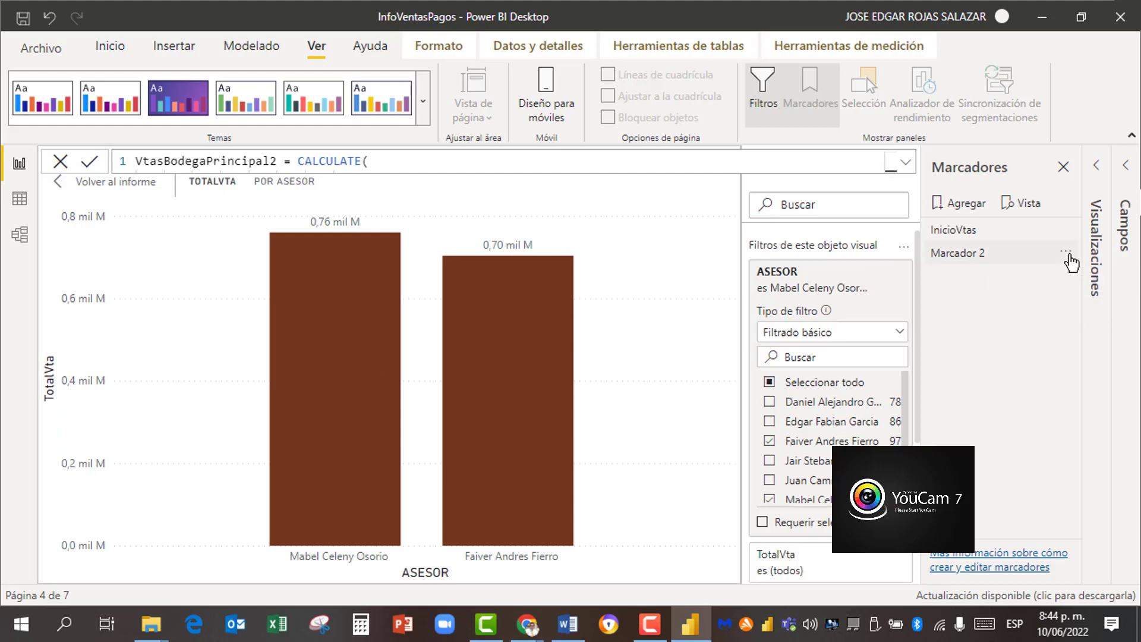
Step: Rename the second bookmark as Vtas followed by the two filtered advisors' first names, and add a third bookmark
left_click(1067, 254)
left_click(978, 285)
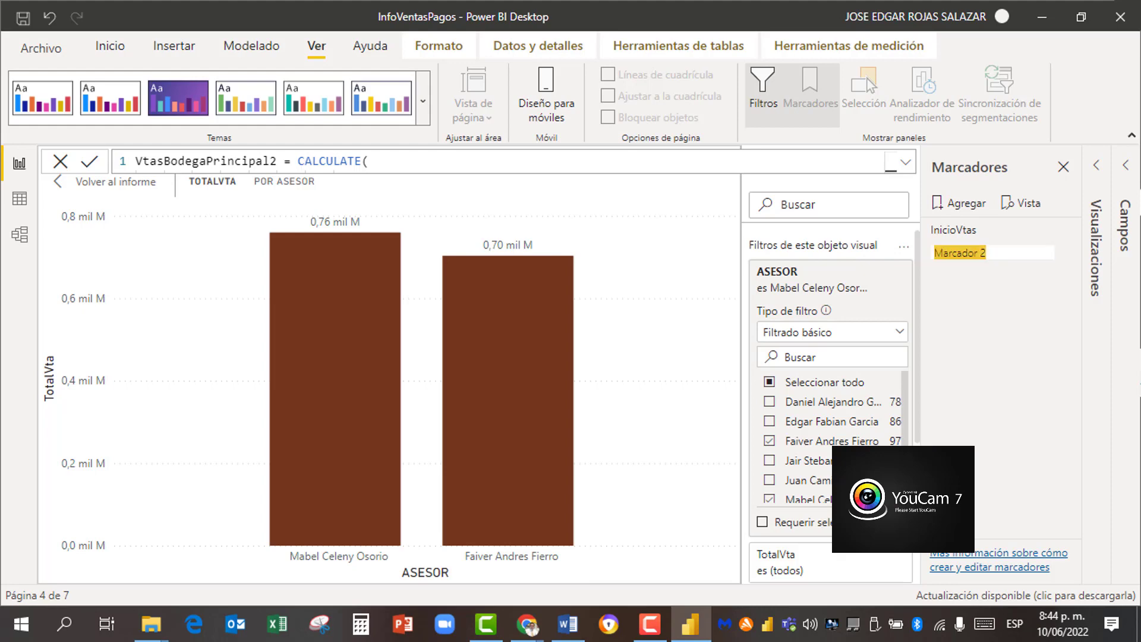
type("Vtas")
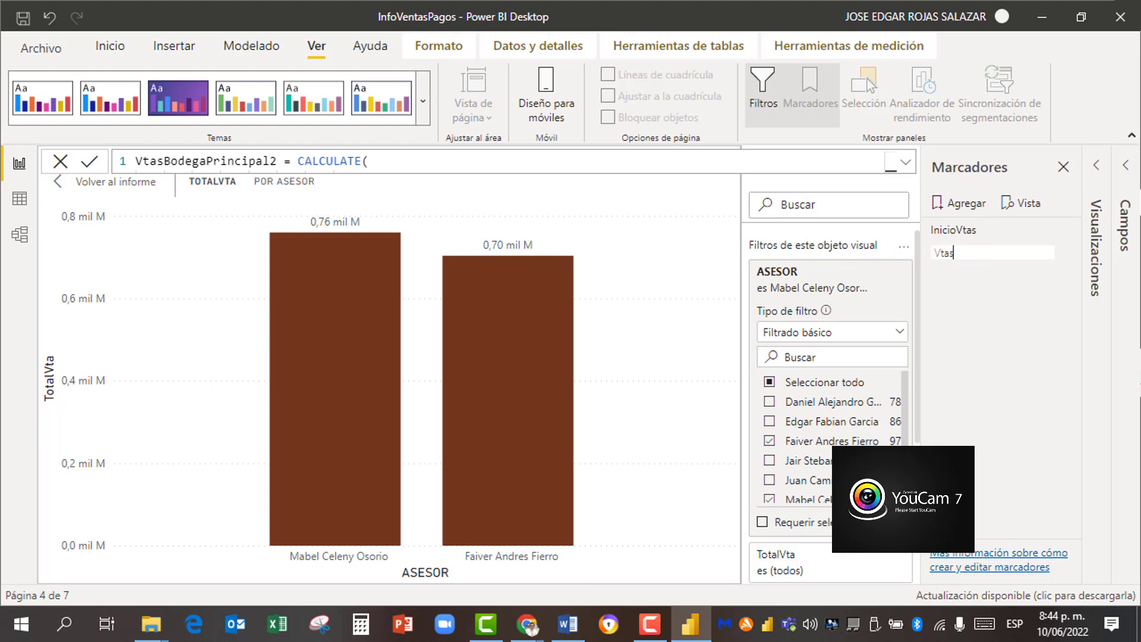
type("FaiberMabel")
left_click(978, 211)
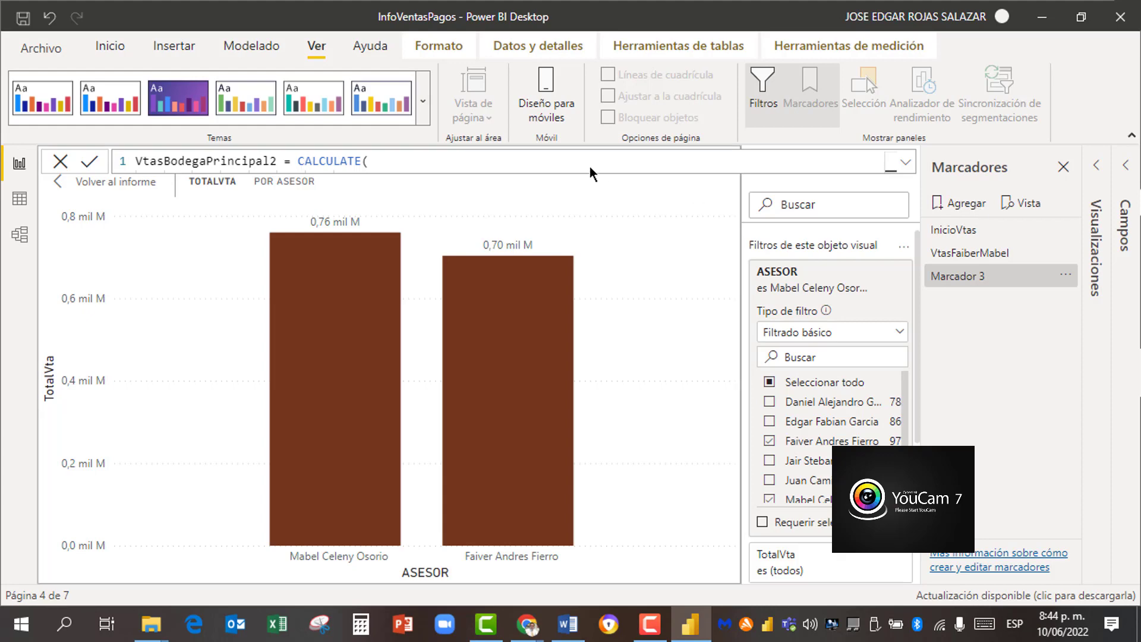
Step: Leave the enlarged chart and enlarge the TOTAL PAGOS POR CLIENTE chart on the Analisis Pagos page in focus mode
left_click(58, 189)
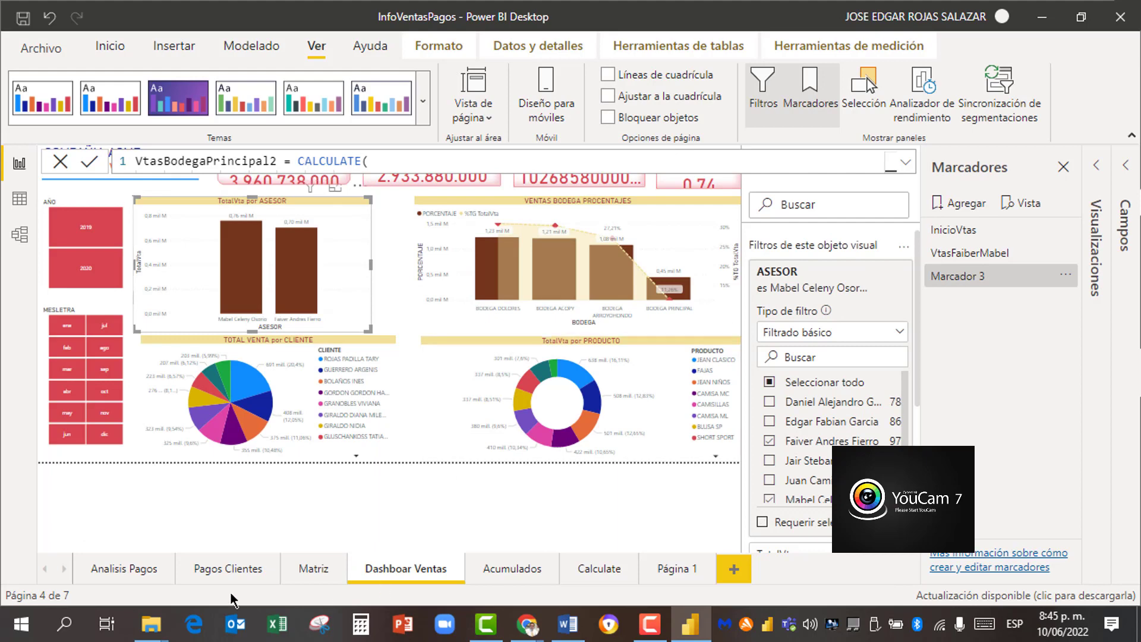
left_click(131, 568)
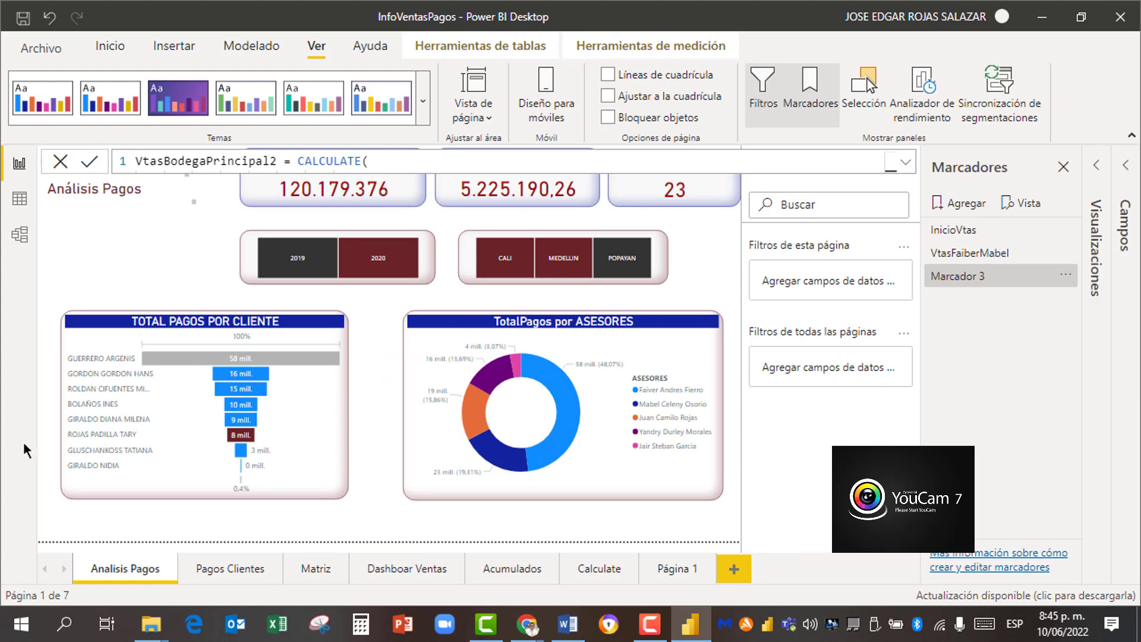
left_click(346, 427)
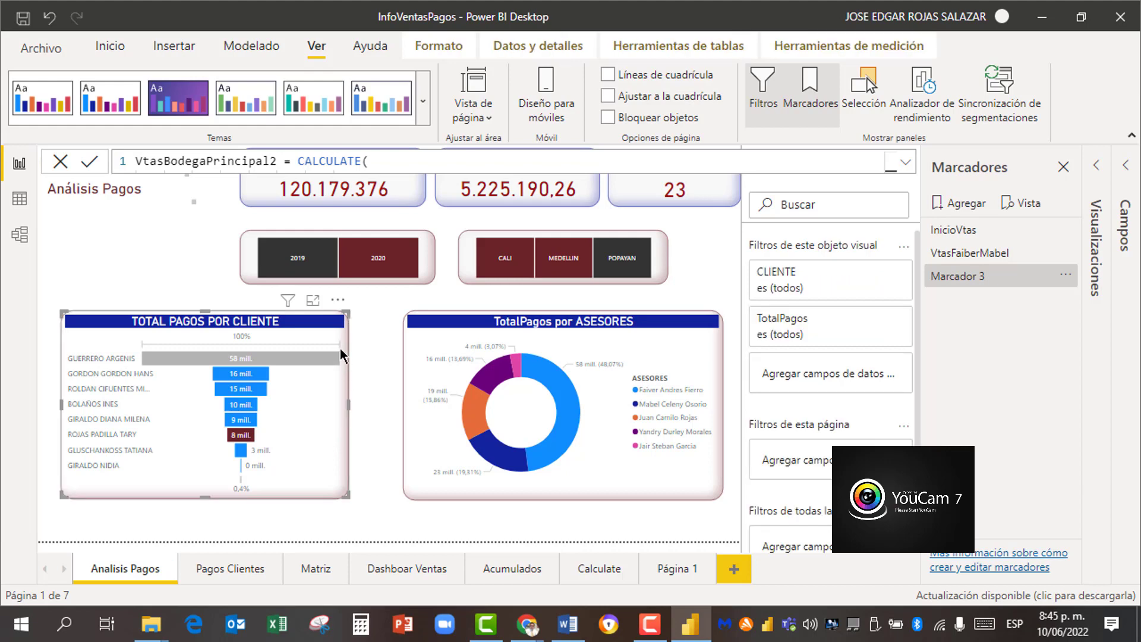
left_click(313, 301)
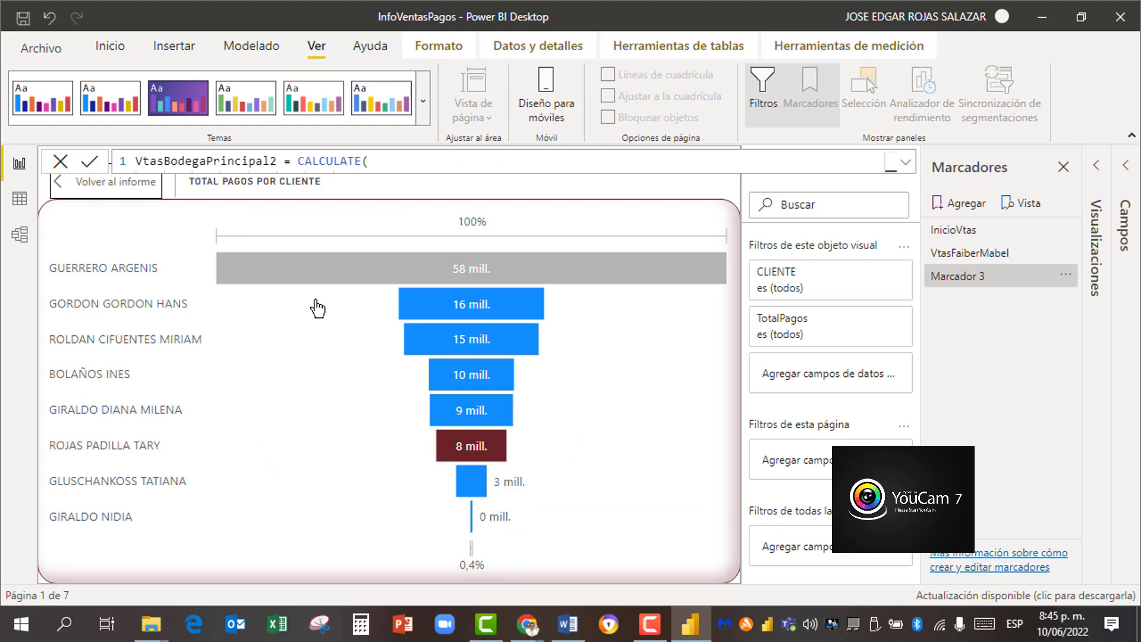
Step: Rename the third bookmark as PagosxCliente
left_click(1065, 275)
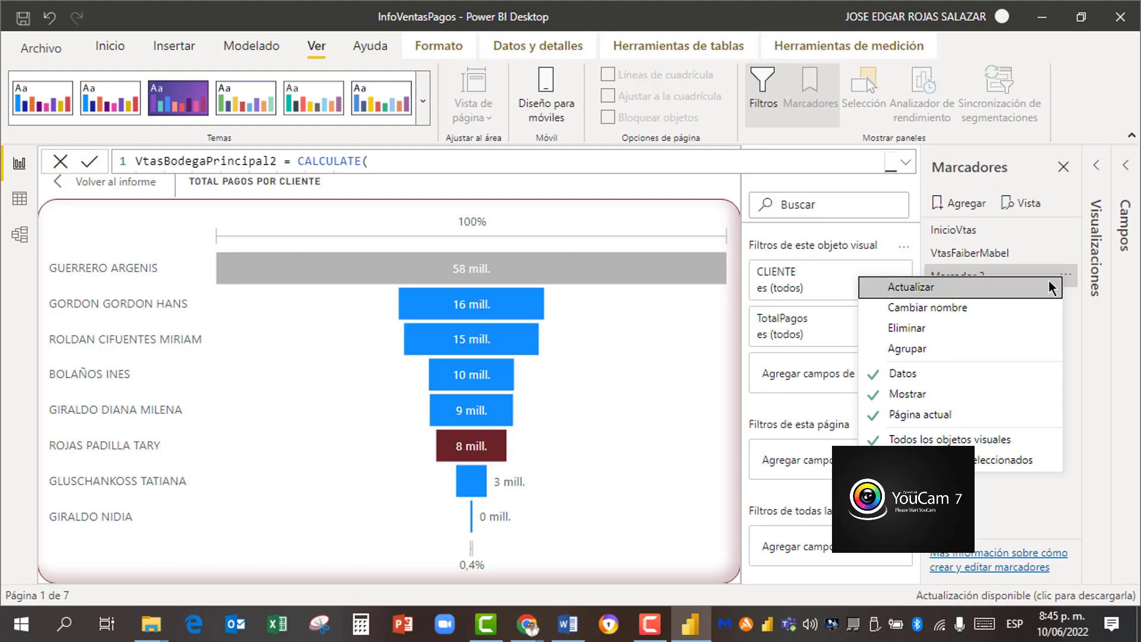
left_click(947, 305)
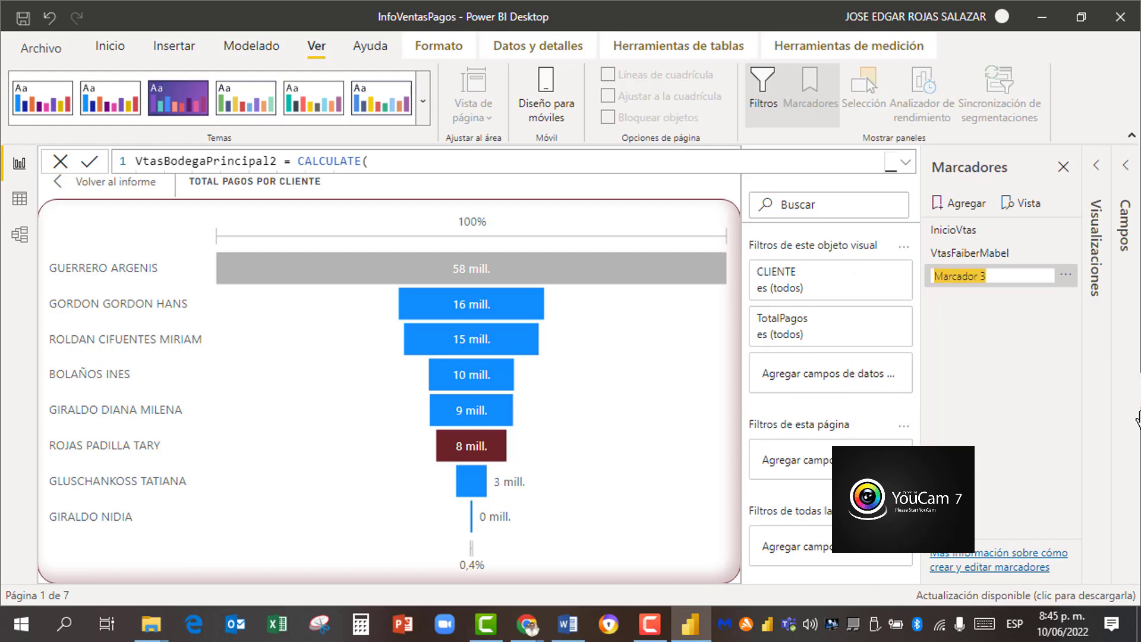
type("Pagos")
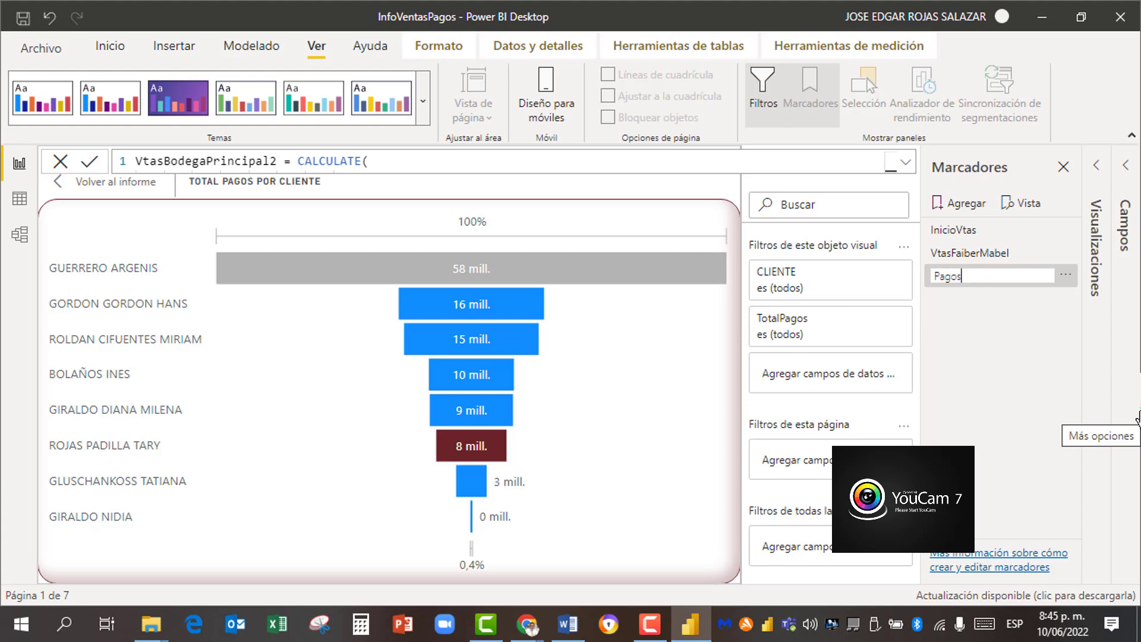
type("xCliente")
left_click(980, 342)
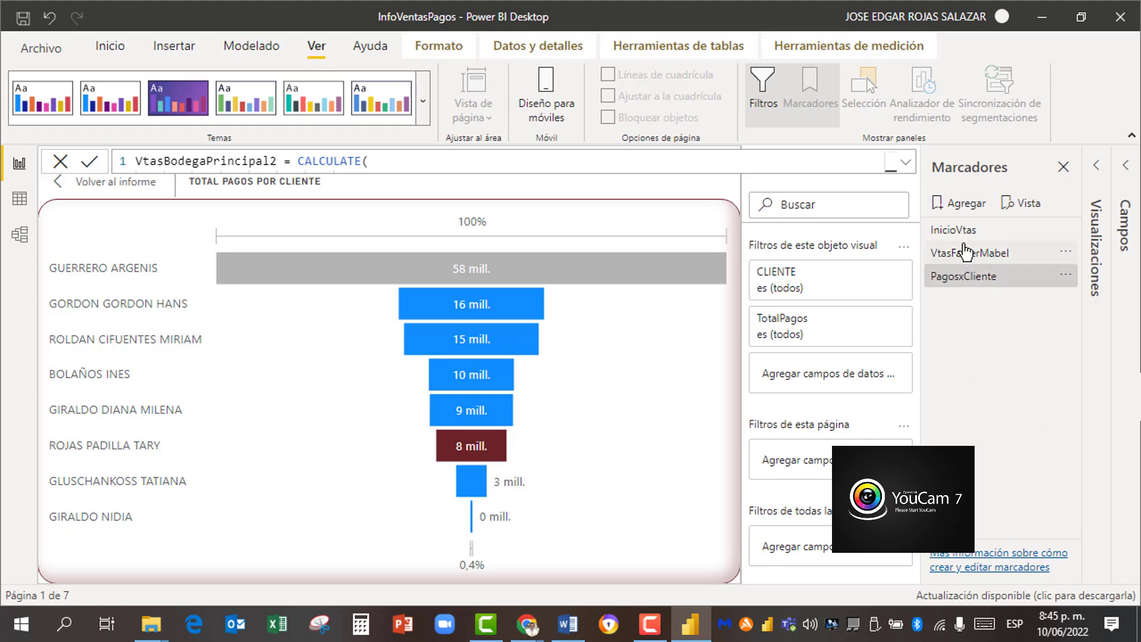
Step: Add a fourth bookmark and spotlight the TotalVta por PRODUCTO chart on the Dashboar Ventas page
left_click(967, 208)
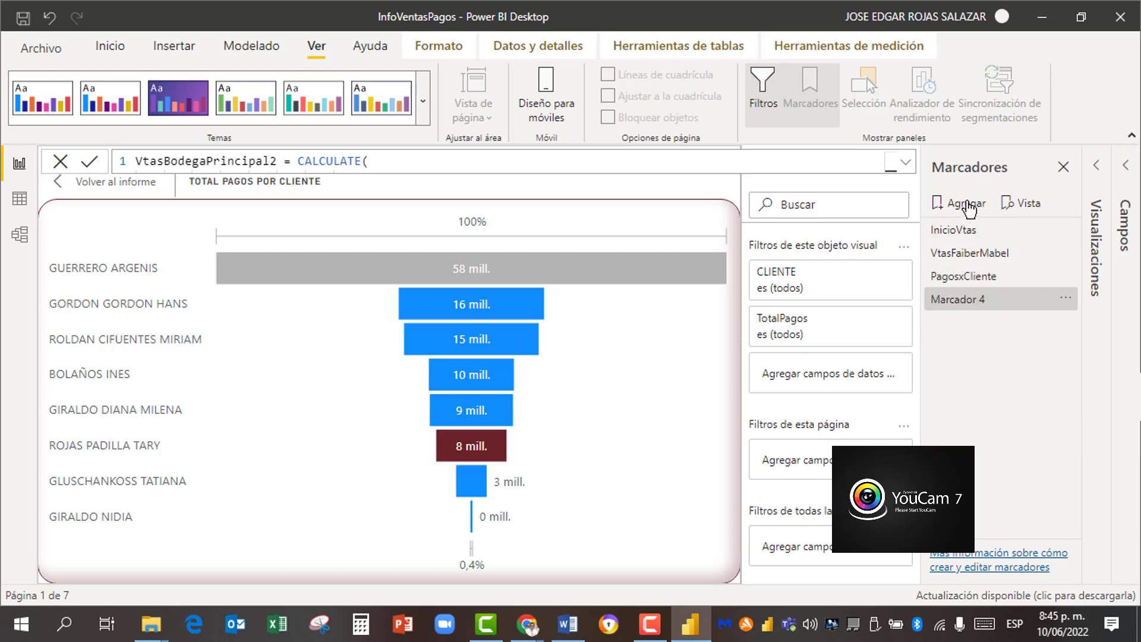
left_click(58, 188)
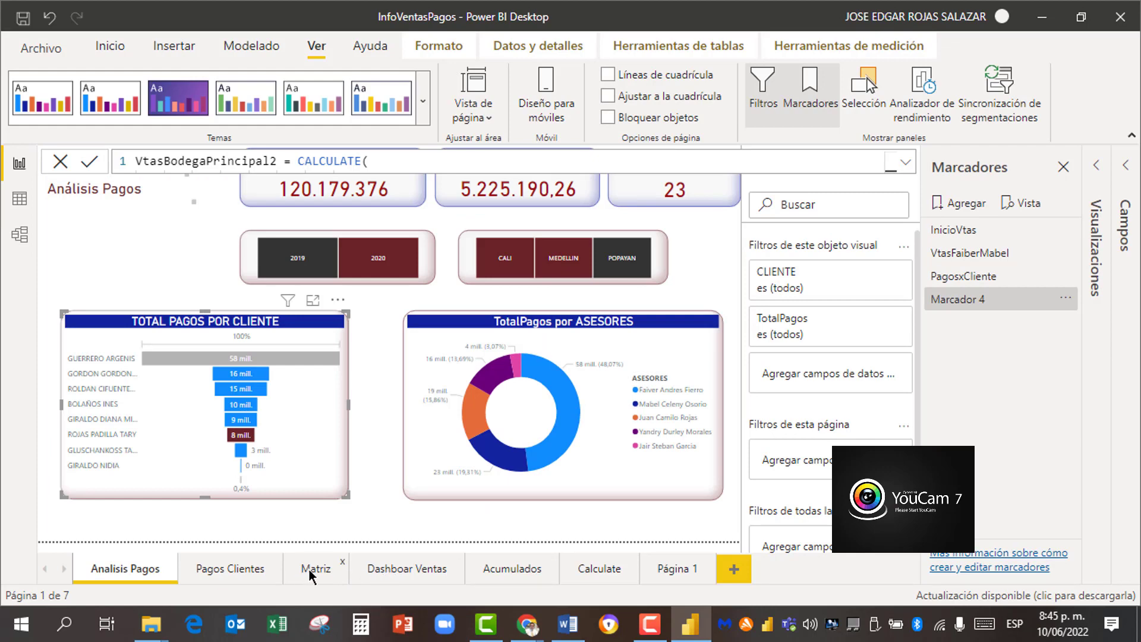
left_click(391, 568)
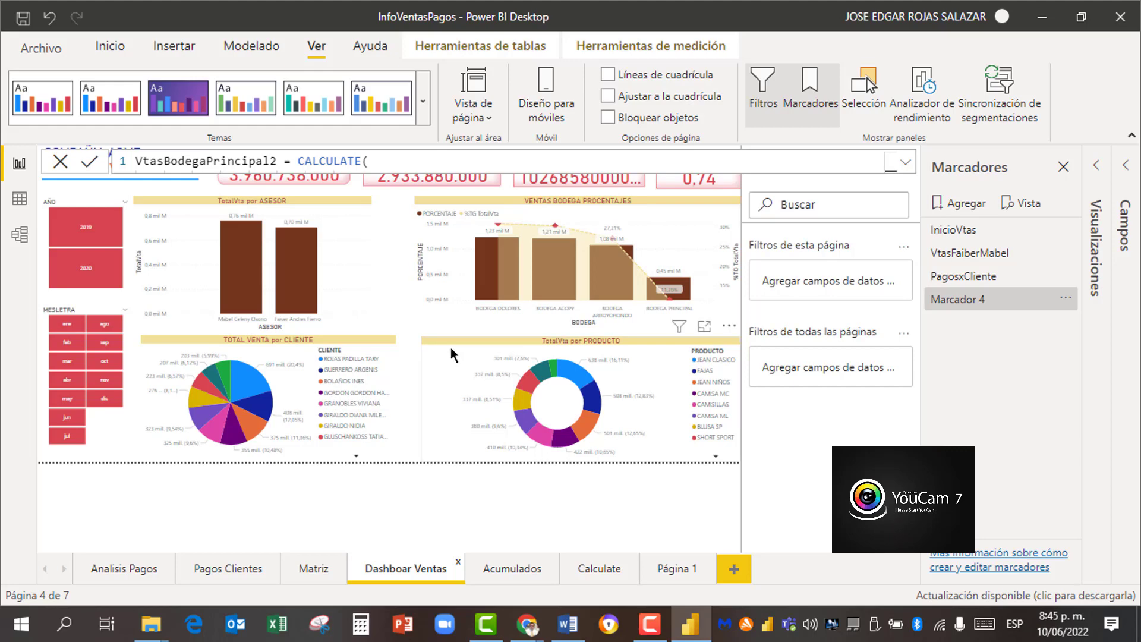
left_click(729, 327)
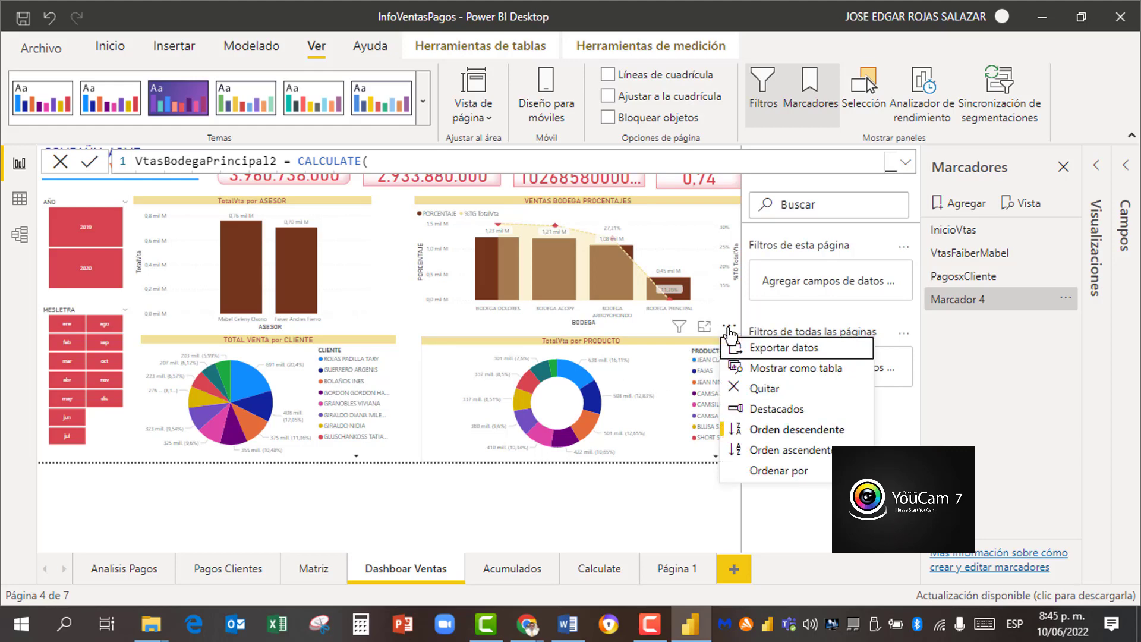
left_click(794, 411)
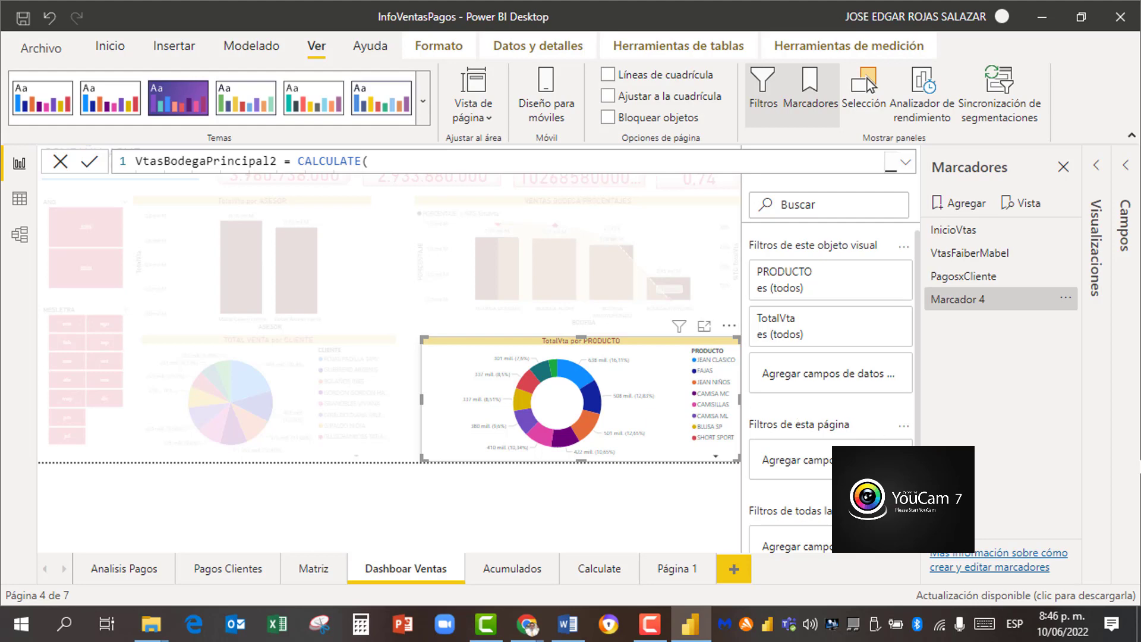
Step: Rename the fourth bookmark as DestacadosProductos and turn off the spotlight on the TotalVta por PRODUCTO chart
left_click(1067, 302)
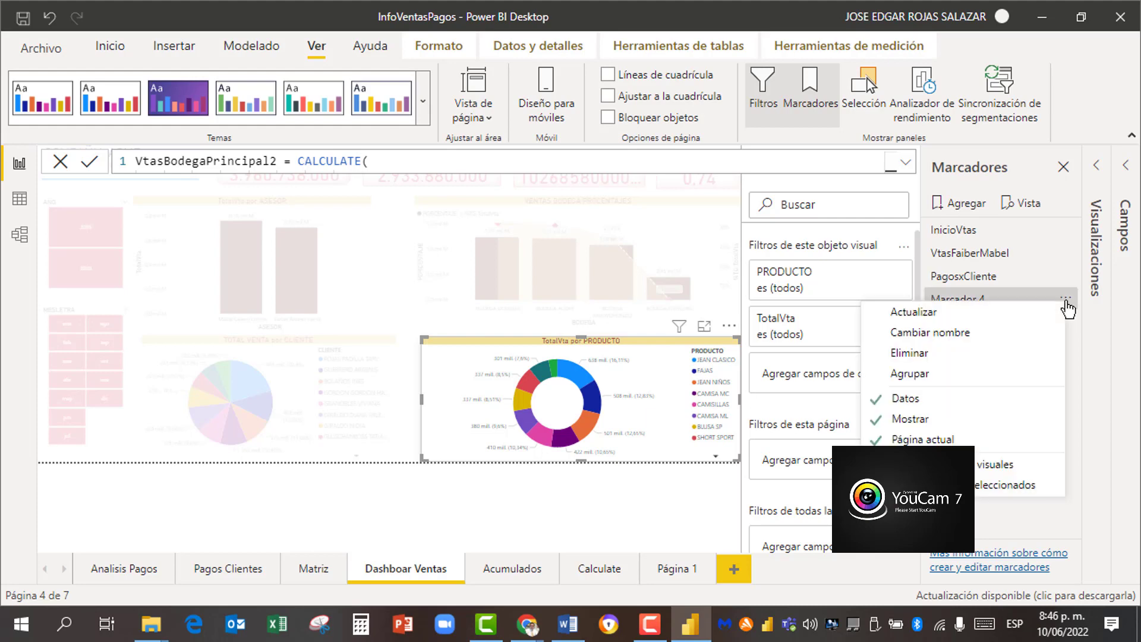
left_click(982, 335)
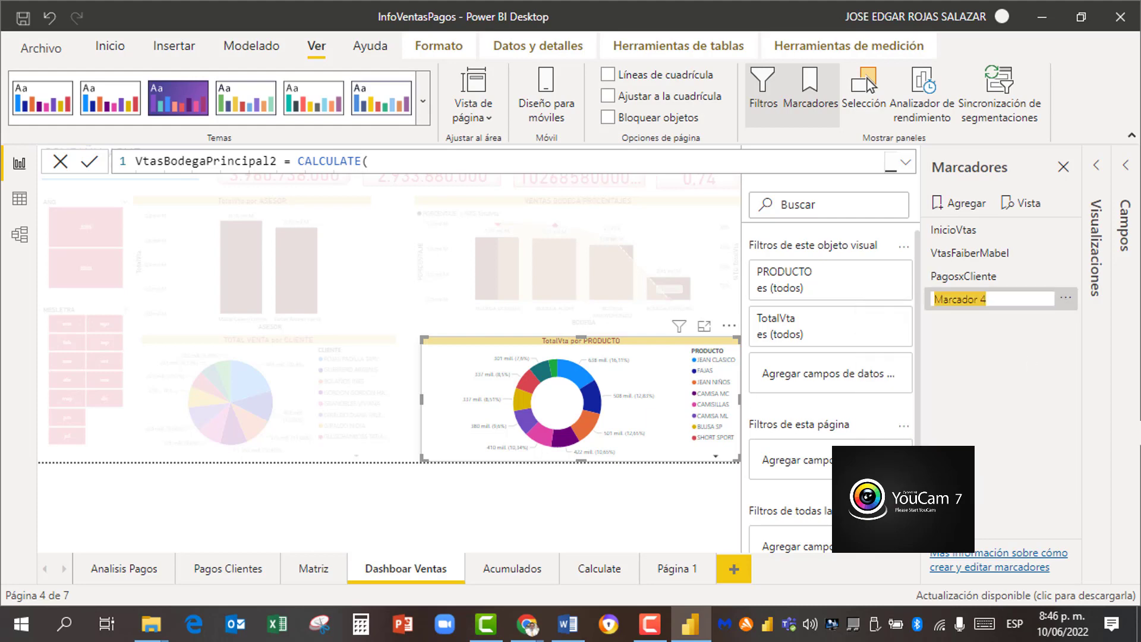
type("Desta")
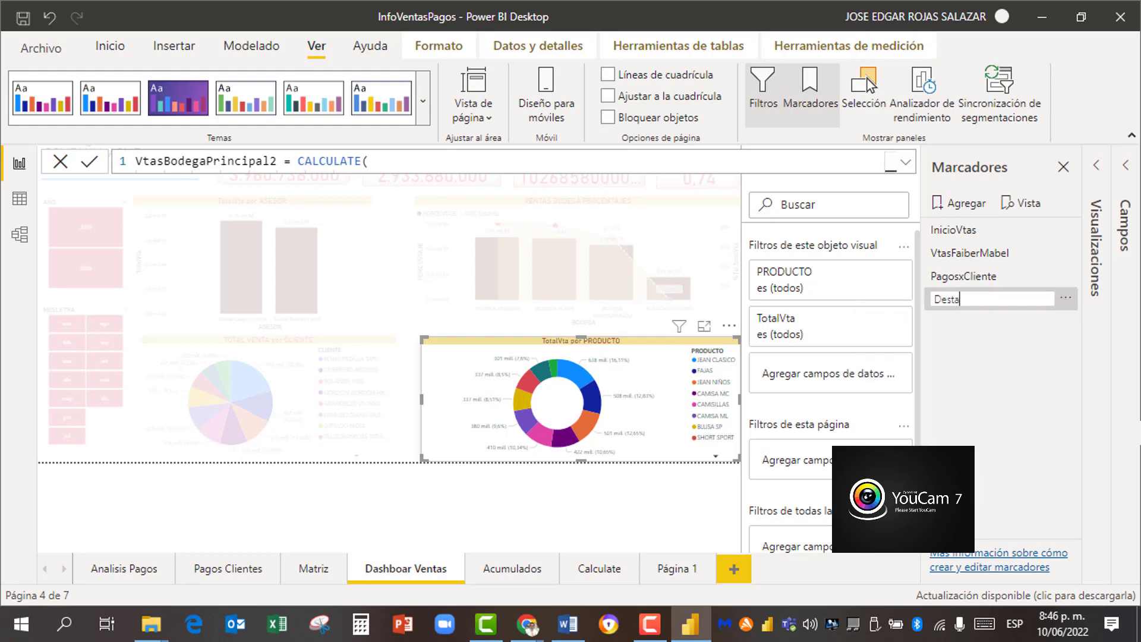
type("cadosProductos")
key("Return")
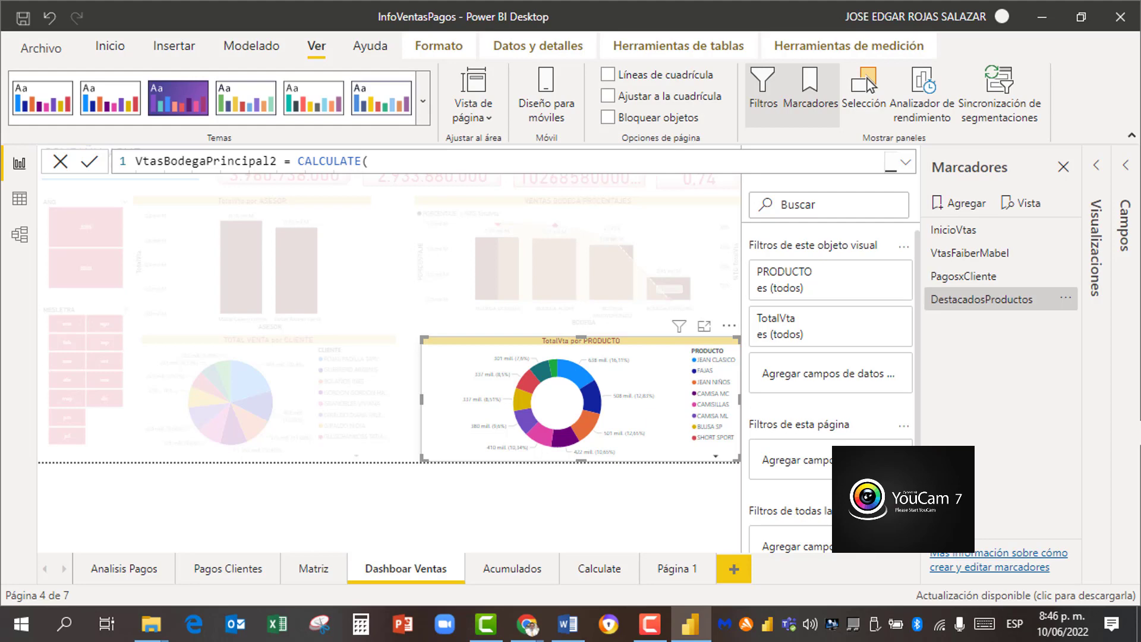
left_click(729, 328)
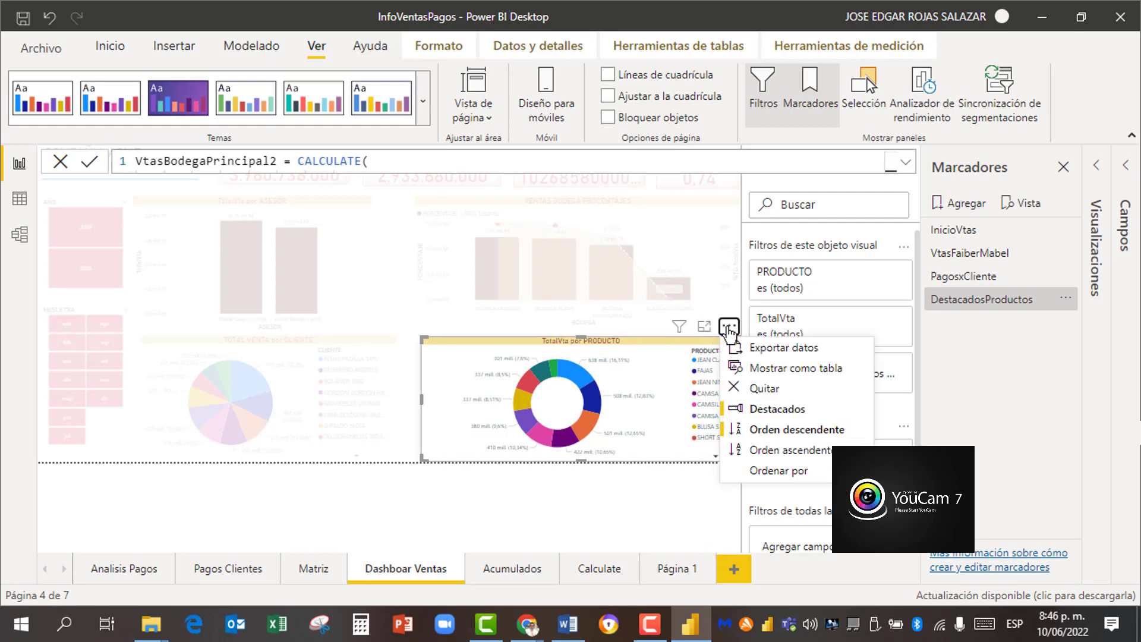
left_click(786, 412)
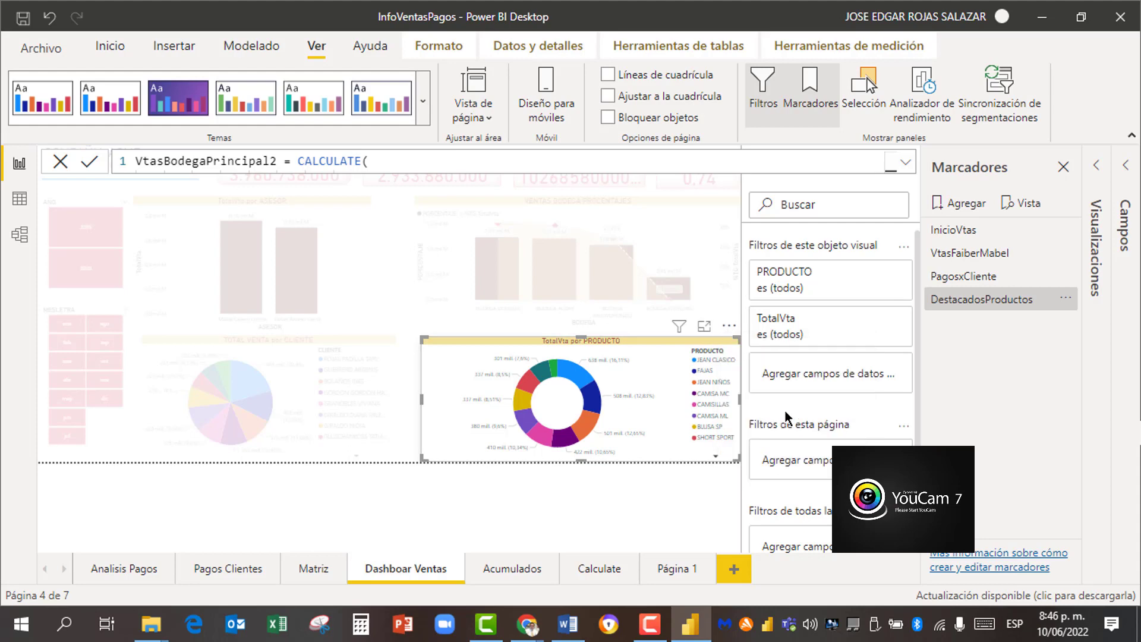
Step: Add a bookmark for the Acumulados page and rename it Acumulados
left_click(517, 570)
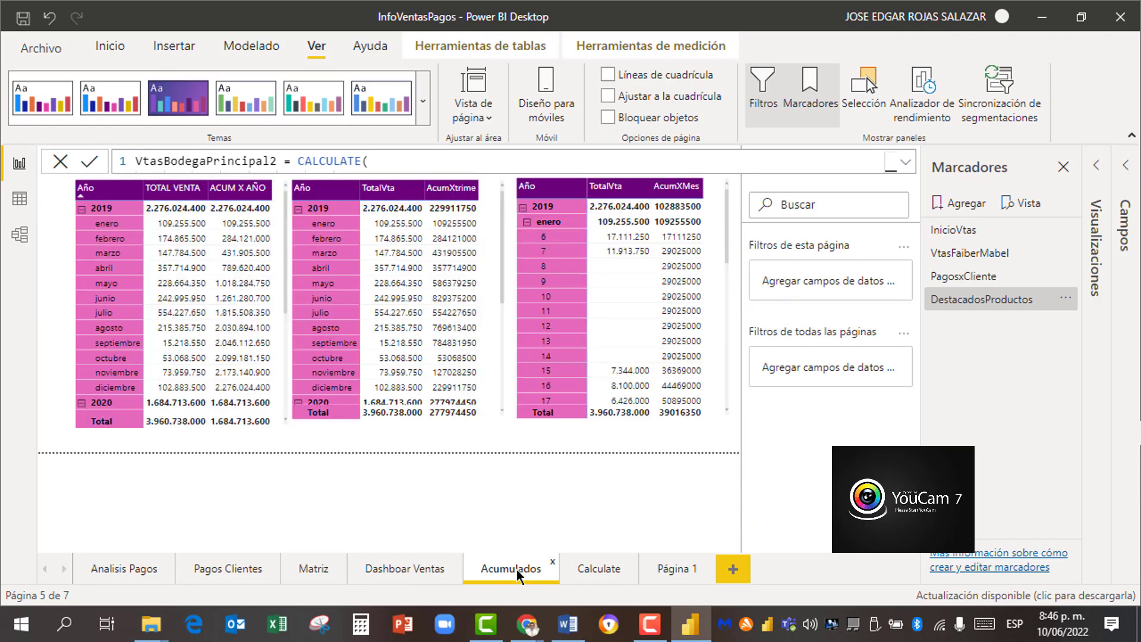
left_click(964, 205)
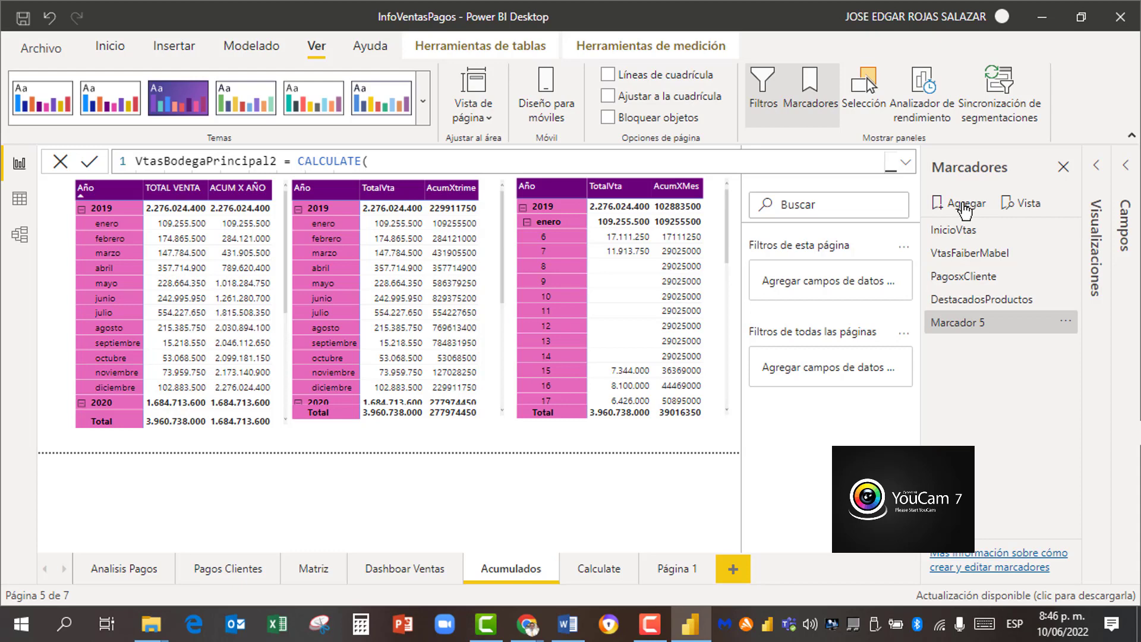
left_click(1064, 323)
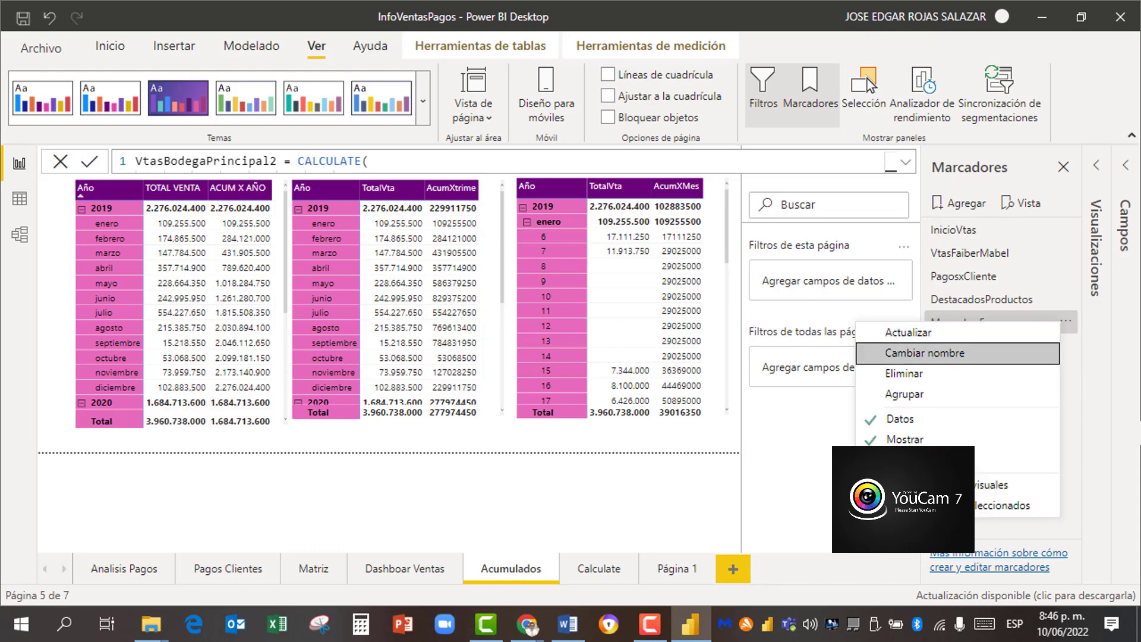
left_click(972, 356)
type("A")
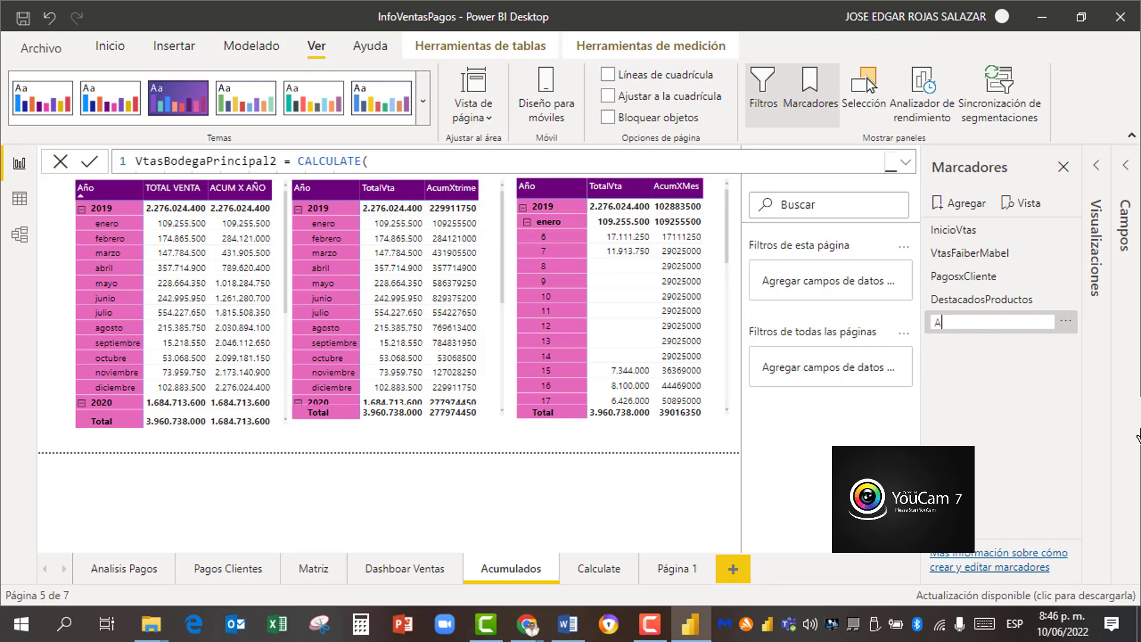
type("cumulados")
left_click(985, 366)
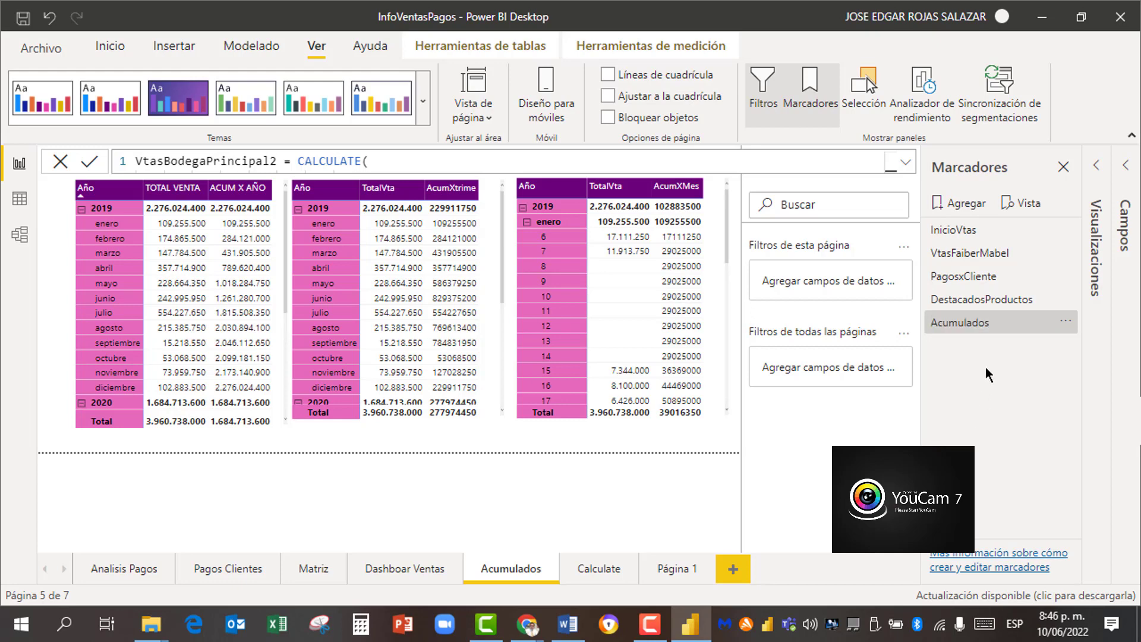
Step: Add a closing bookmark for the Dashboar Ventas page and rename it fin ventas
left_click(414, 569)
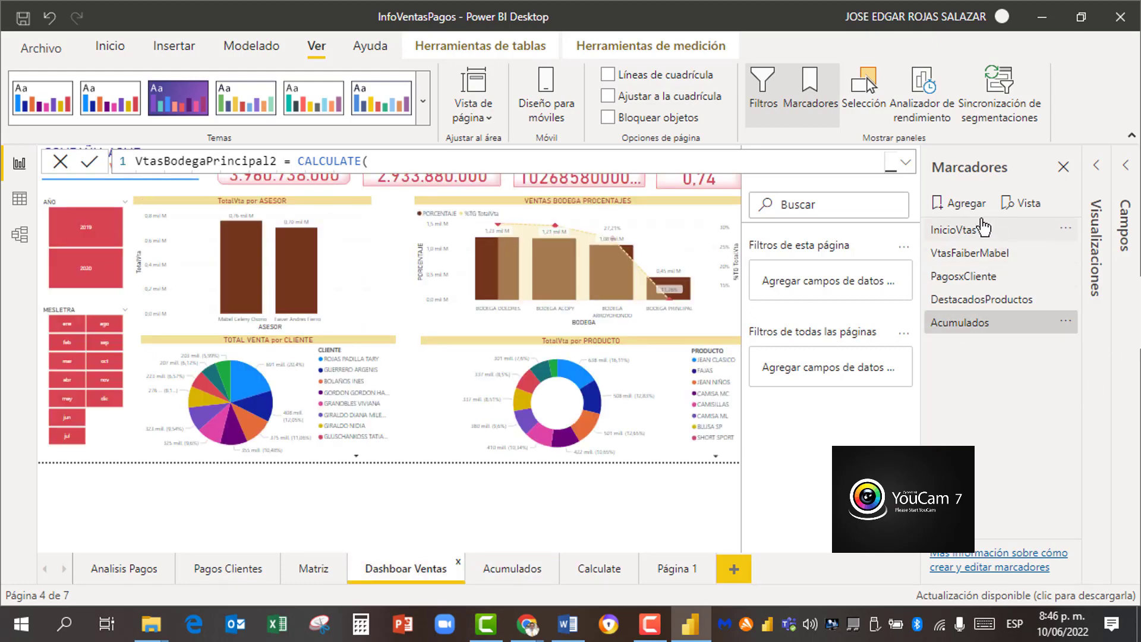
left_click(962, 204)
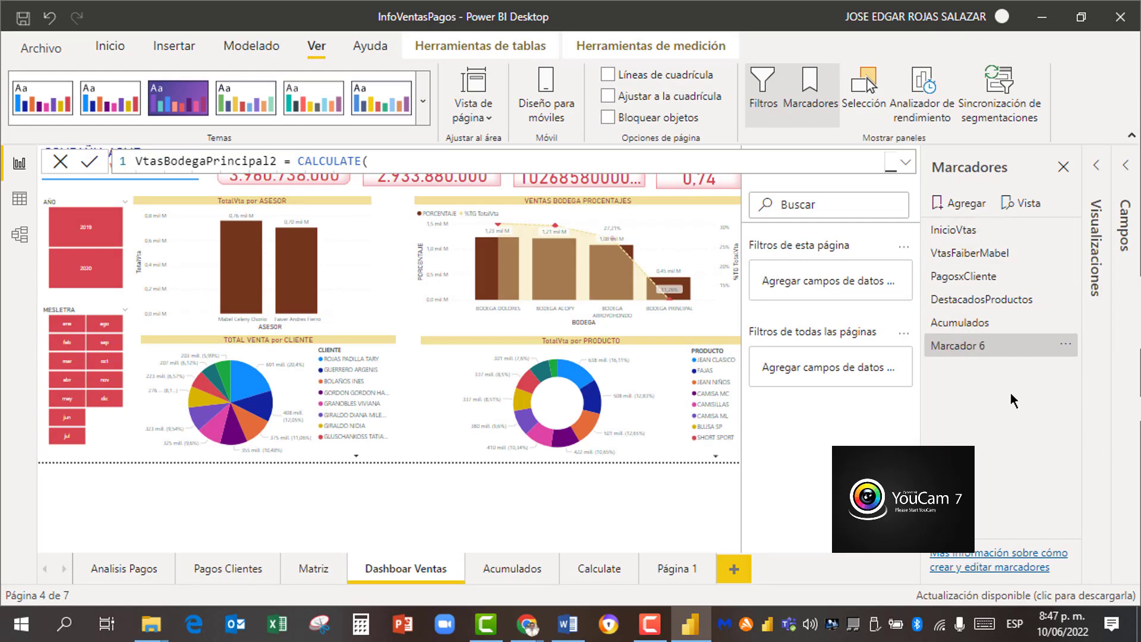
left_click(1064, 345)
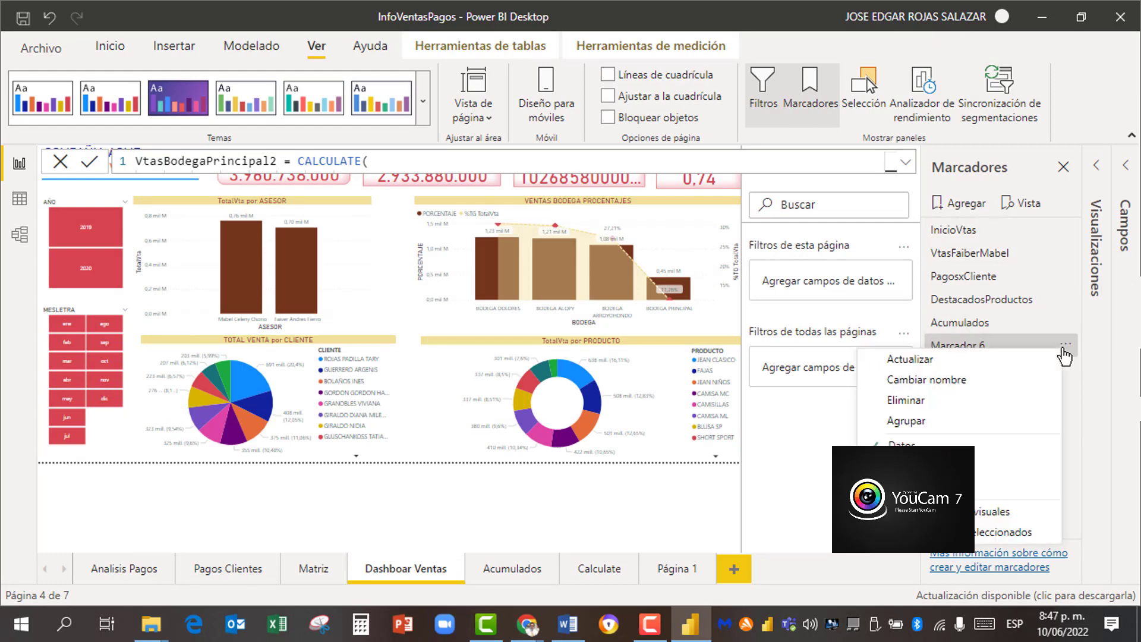
left_click(942, 379)
type("f")
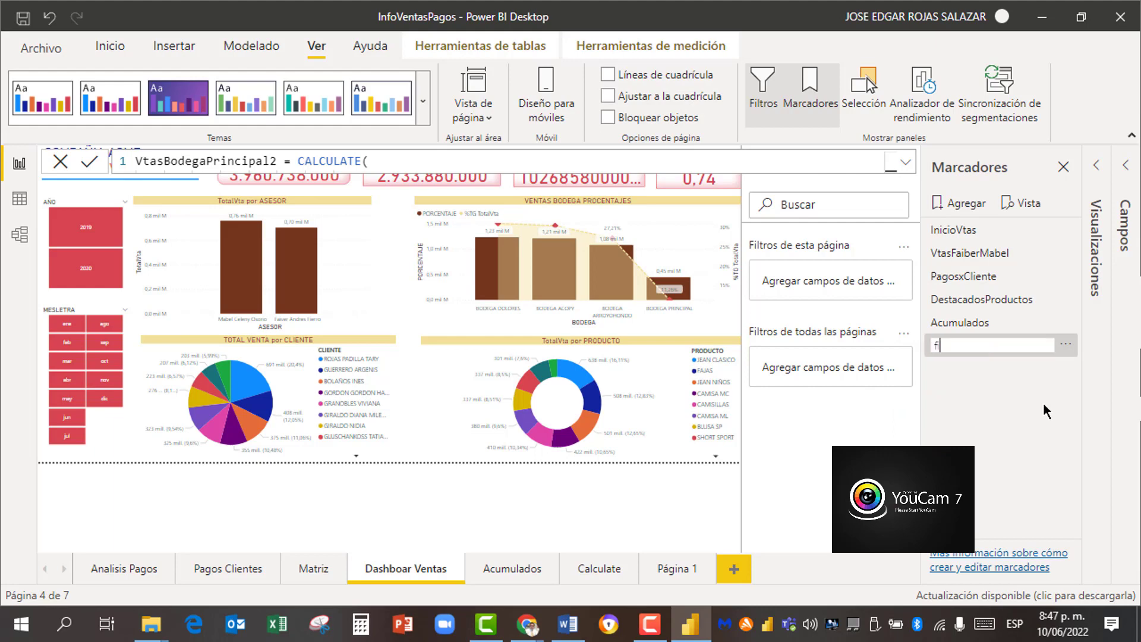
type("in ventas")
key("Return")
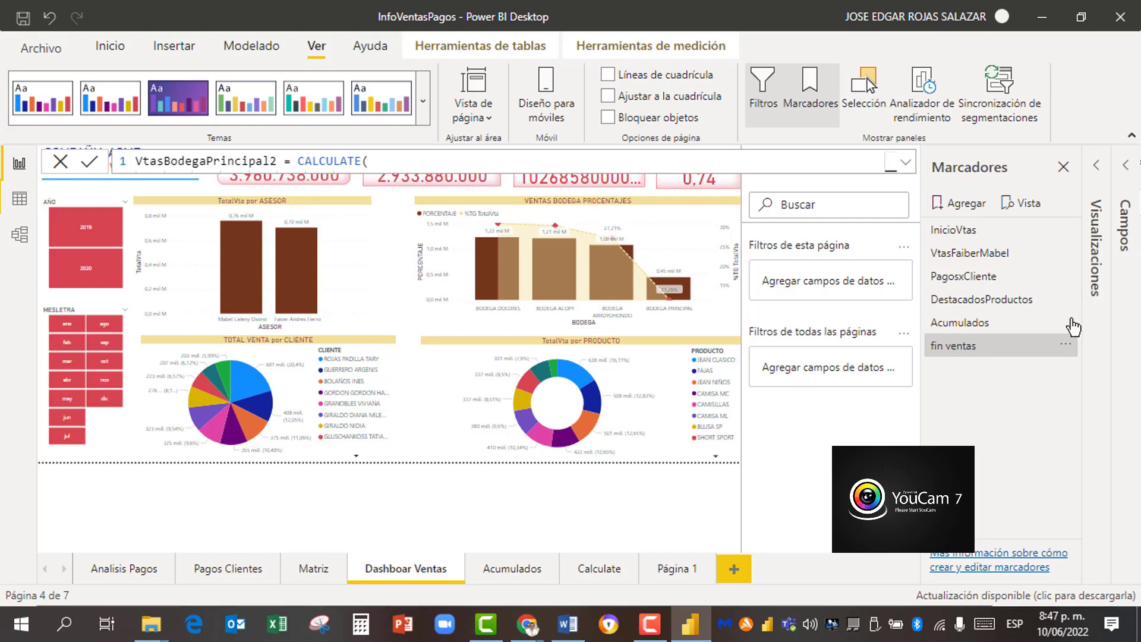
Step: Start the bookmark slideshow, then close the bookmarks pane and collapse the ribbon to enlarge the report view
left_click(1034, 209)
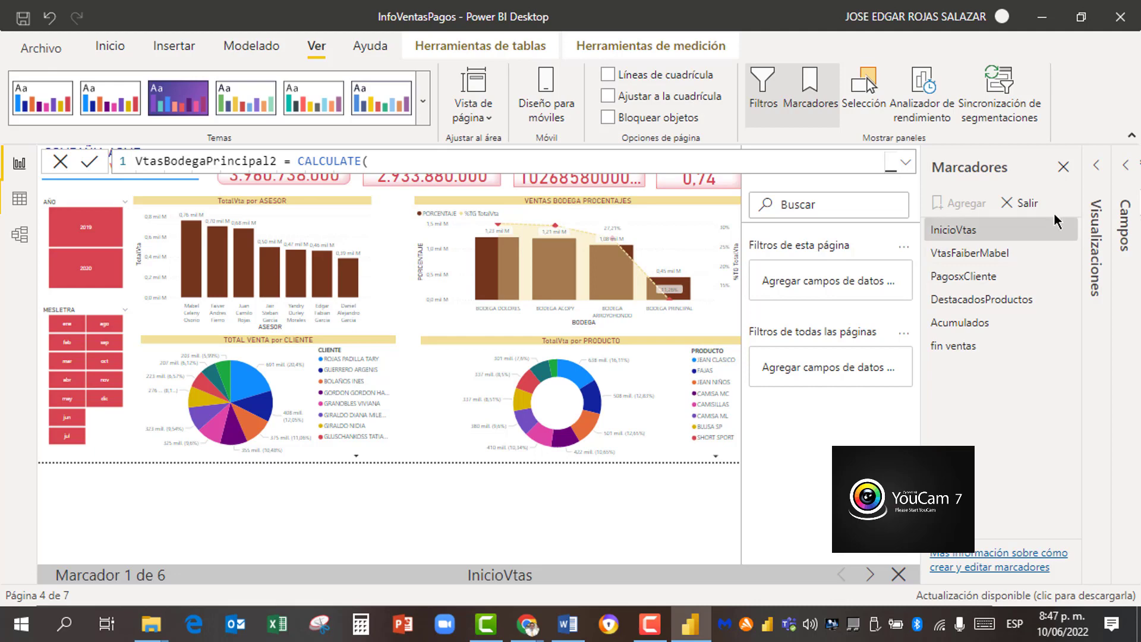
left_click(1063, 168)
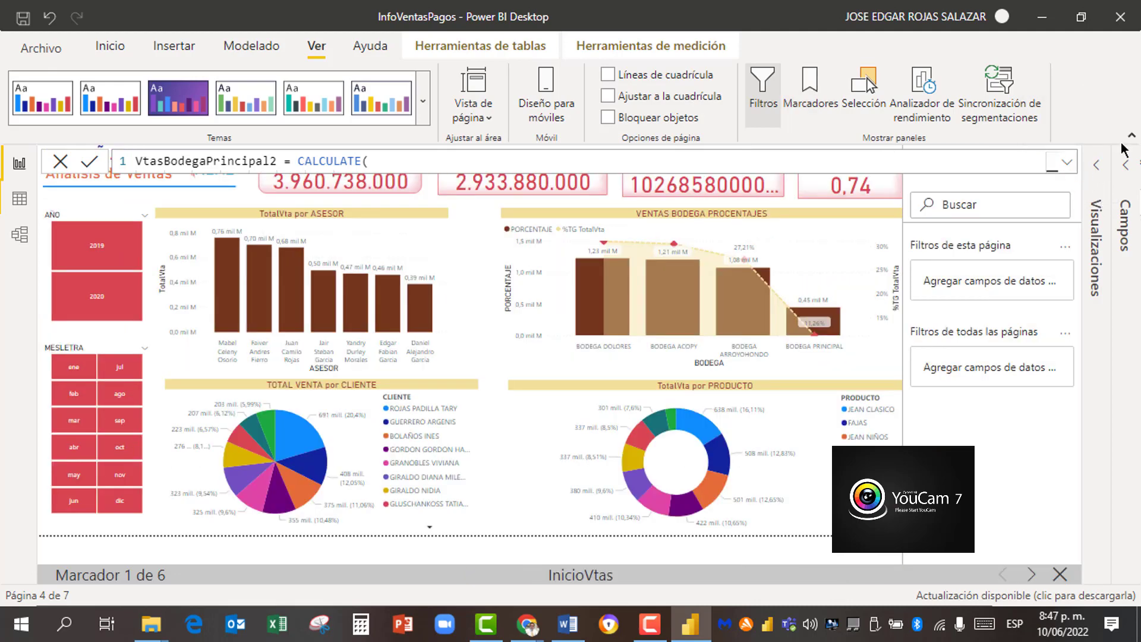
left_click(1131, 139)
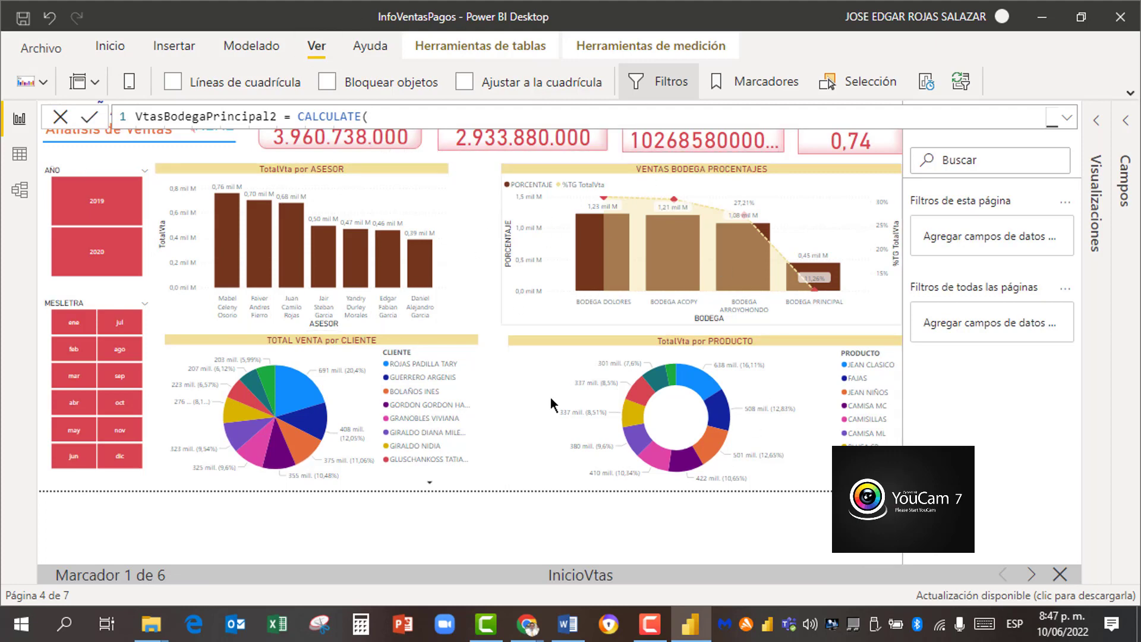
Step: Play through the bookmark slideshow from InicioVtas to fin ventas, examining the view each bookmark presents
left_click(1033, 576)
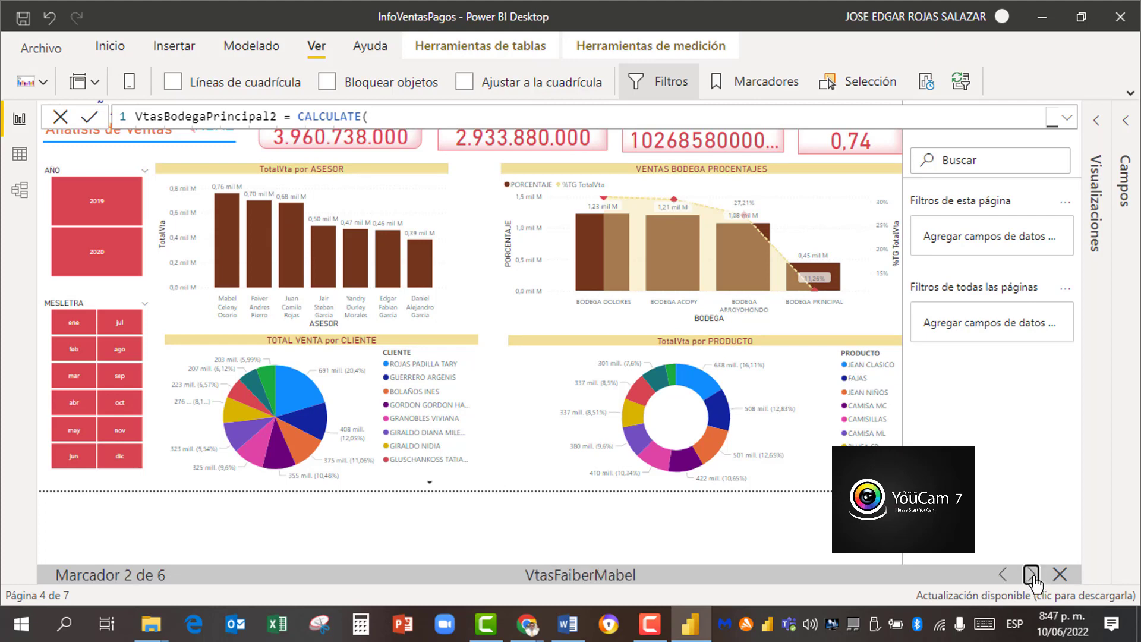
left_click(1032, 578)
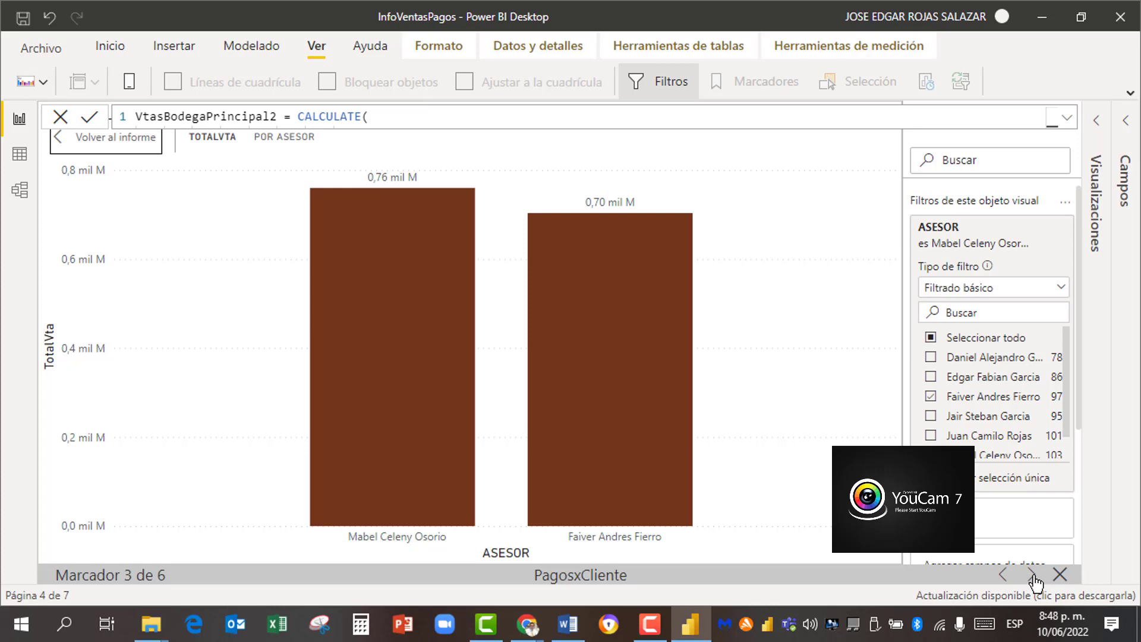
left_click(1033, 575)
left_click(1032, 574)
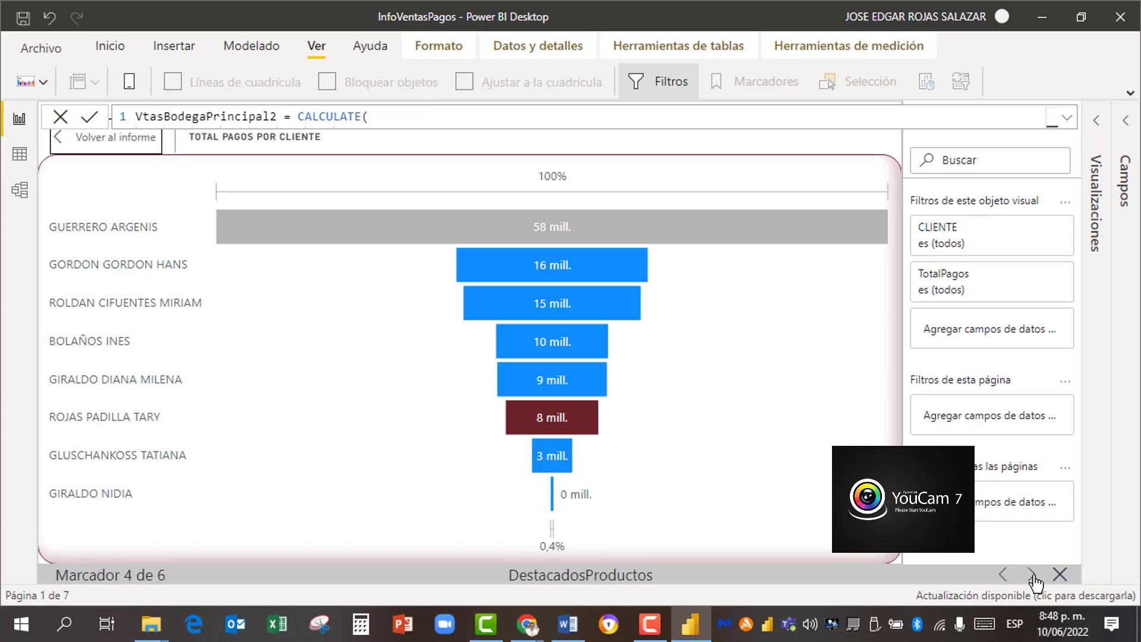
left_click(1032, 576)
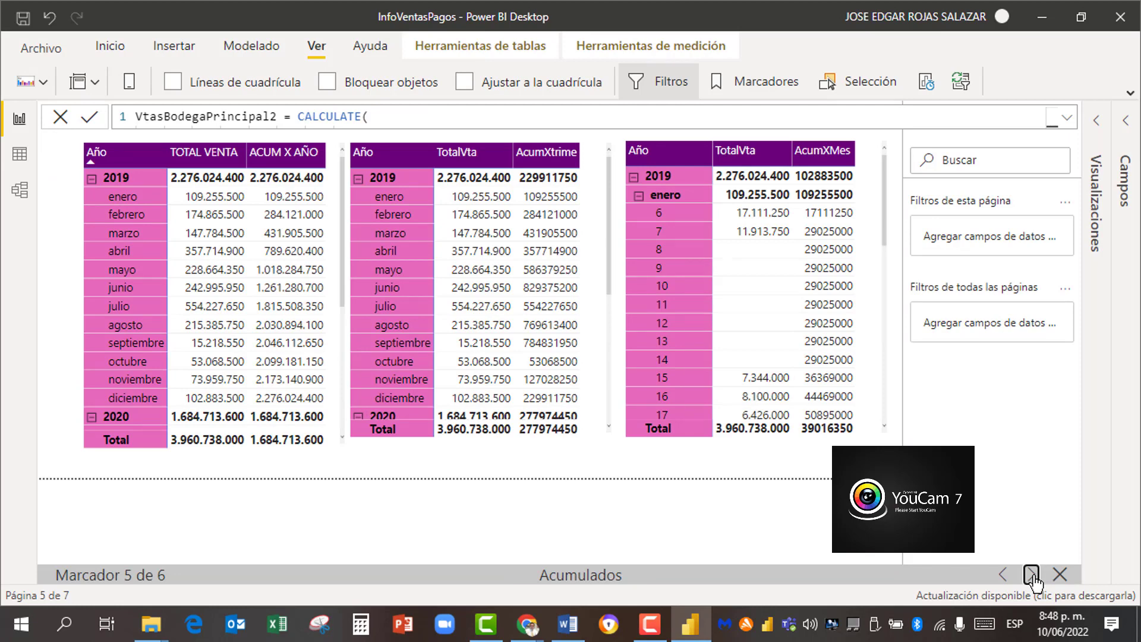
left_click(1032, 575)
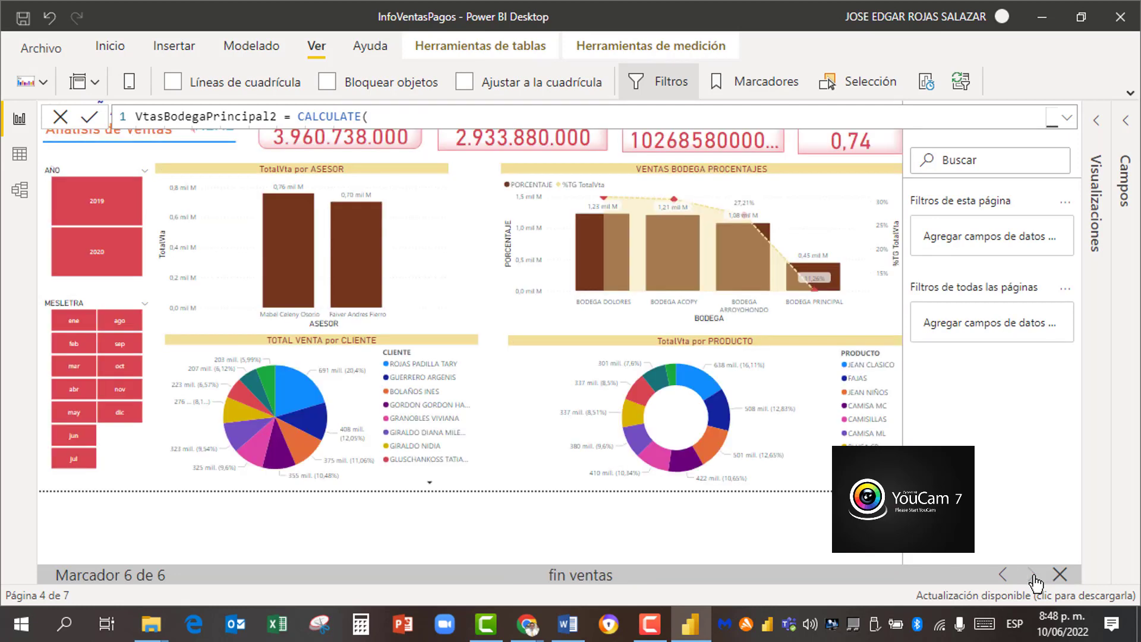
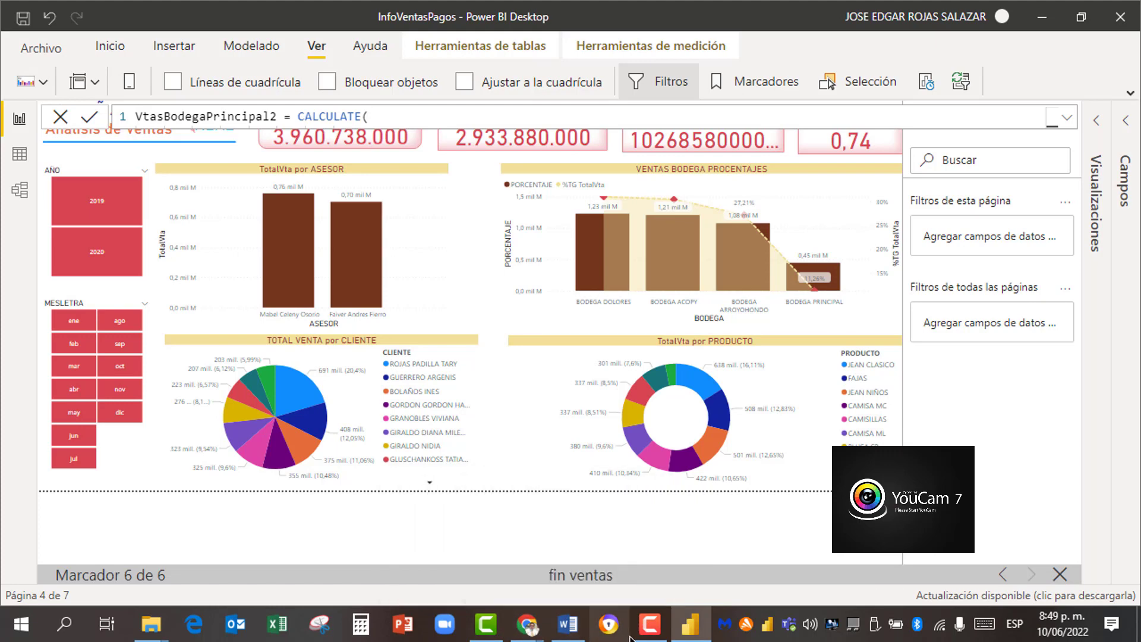
mouse_move(688, 628)
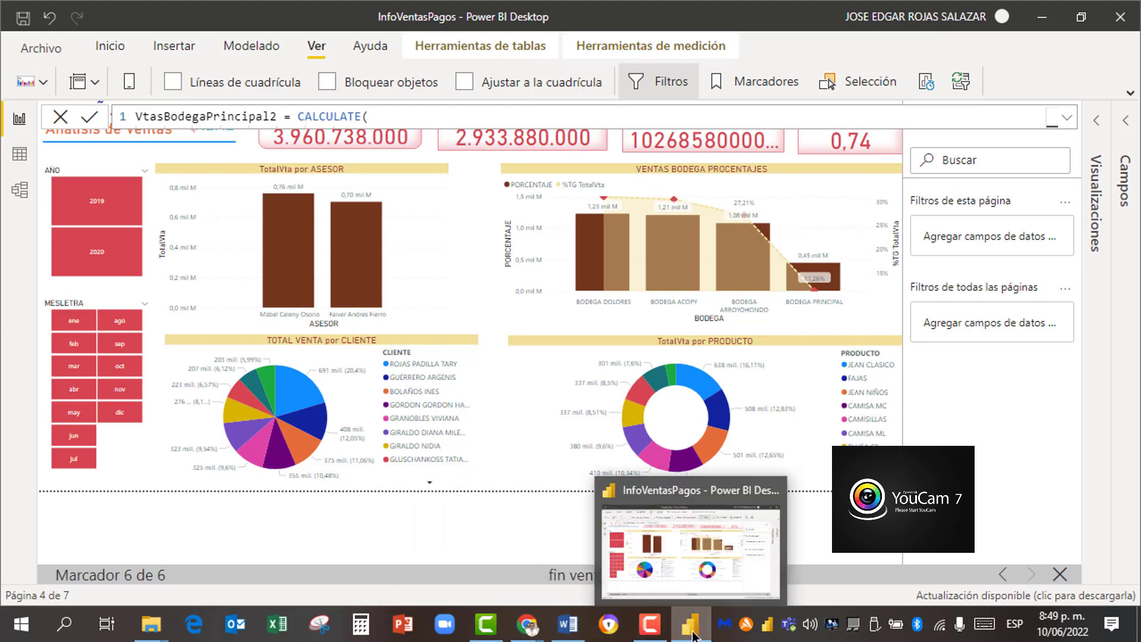
left_click(649, 627)
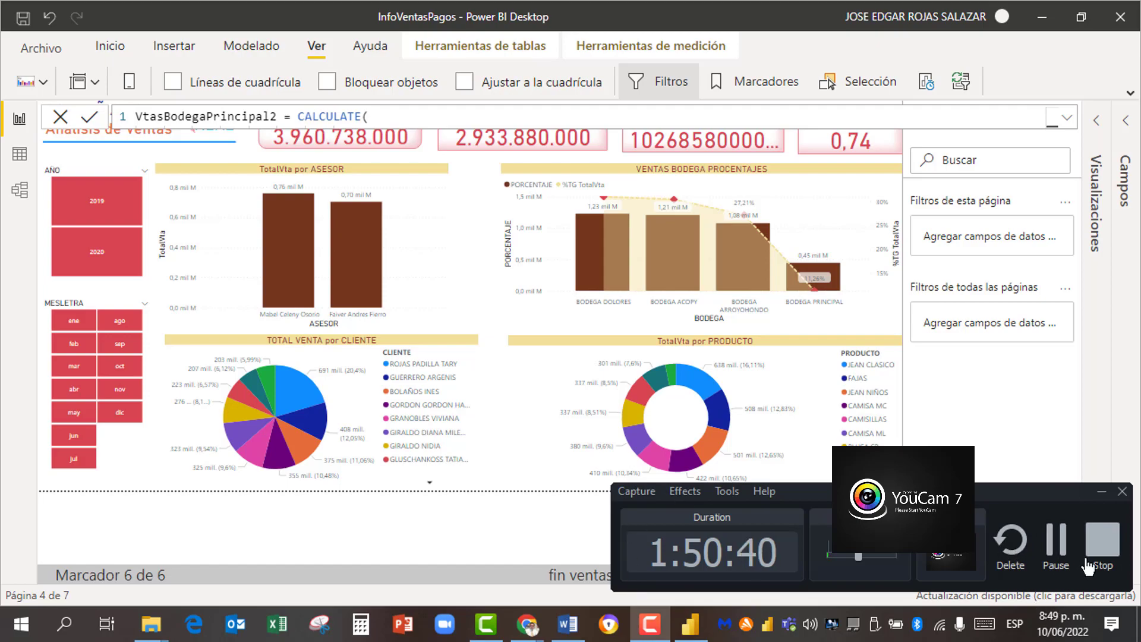